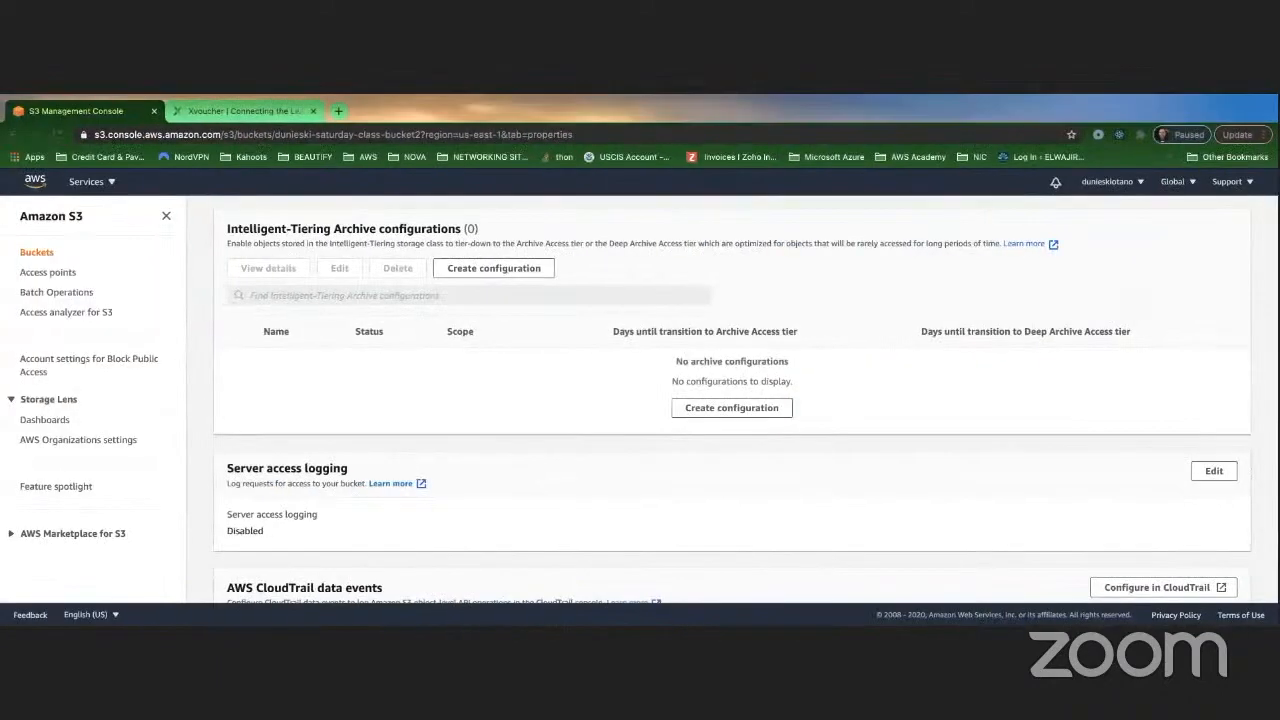
Step: Open the EC2 service dashboard from the AWS service favorites
right_click(166, 438)
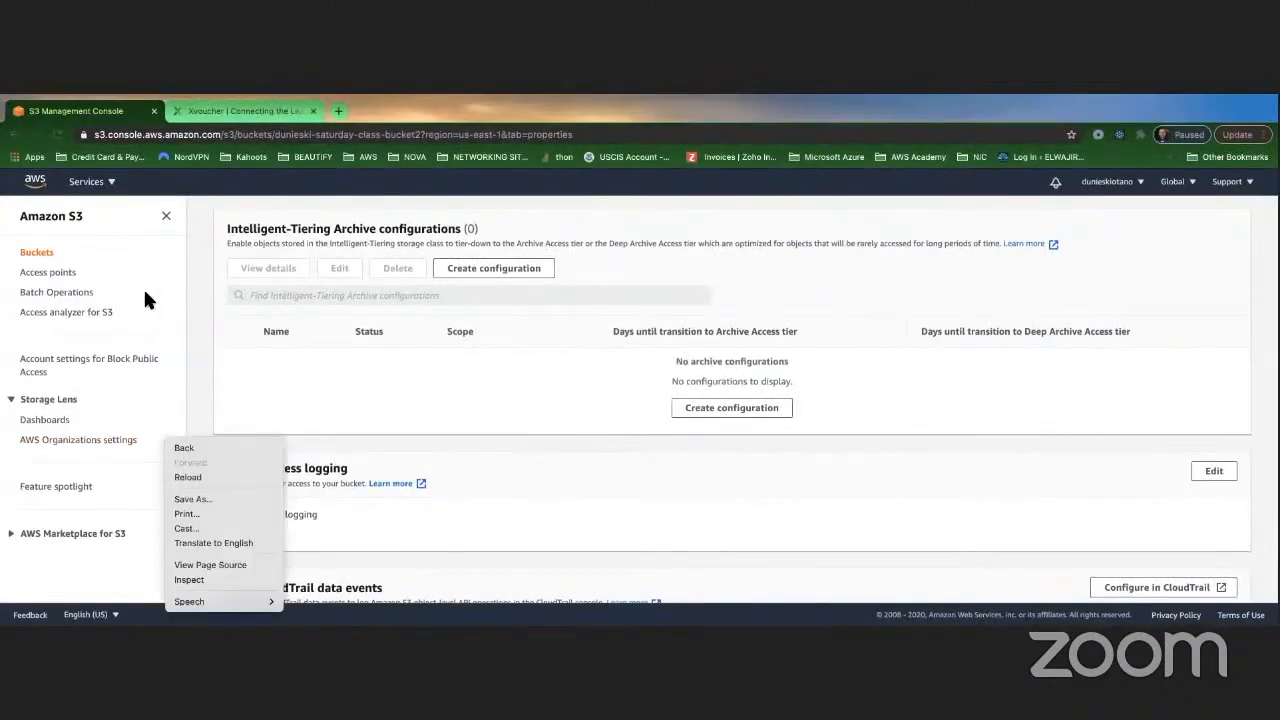
left_click(116, 189)
left_click(112, 184)
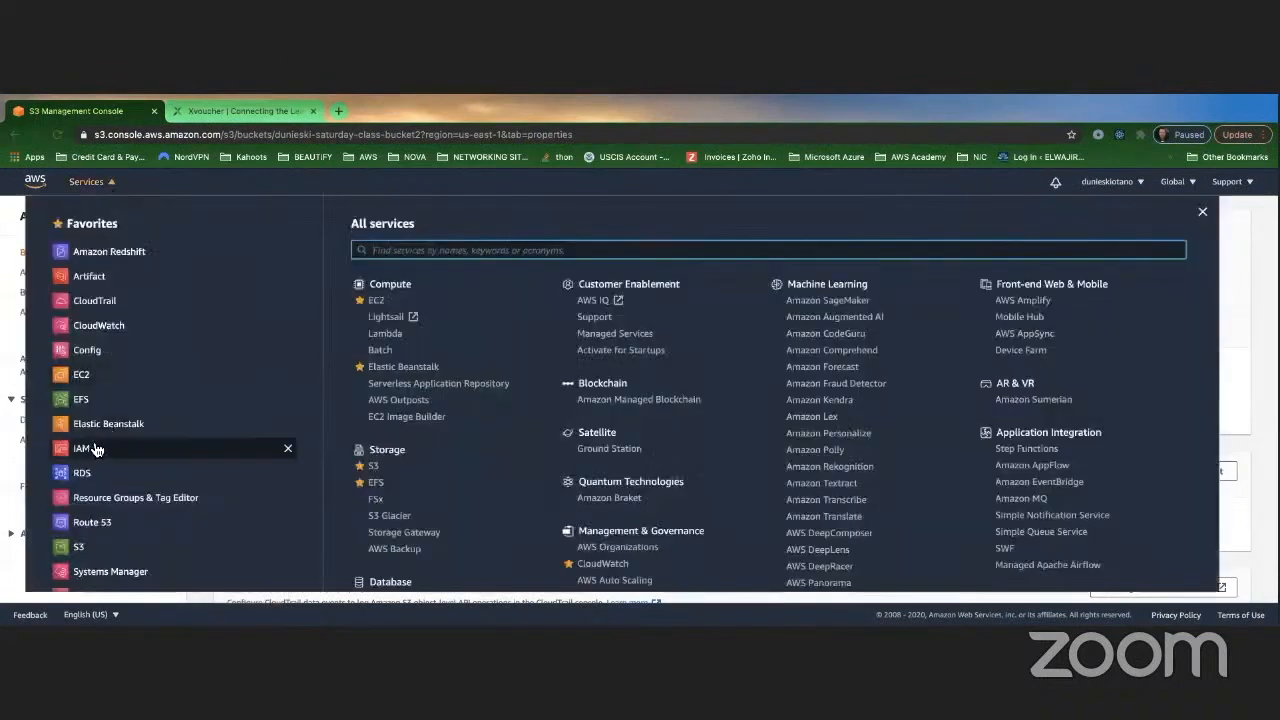
scroll(87, 395, "down", 3)
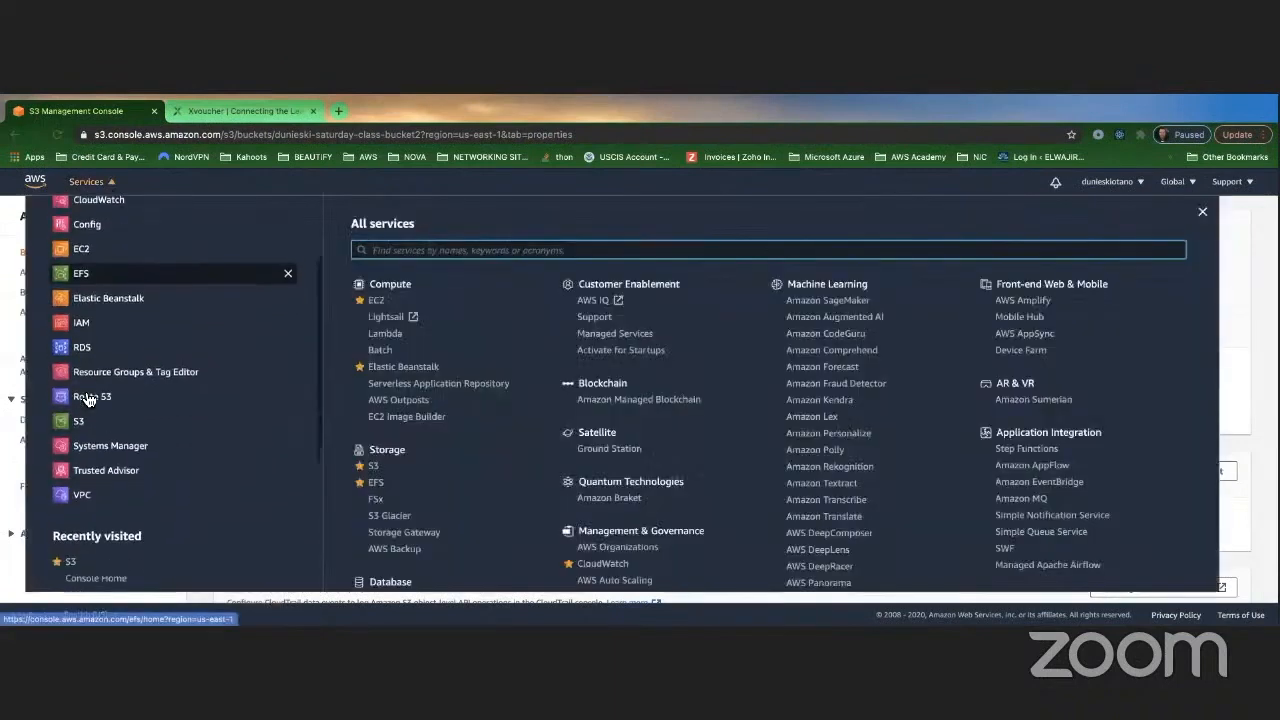
scroll(60, 390, "up", 3)
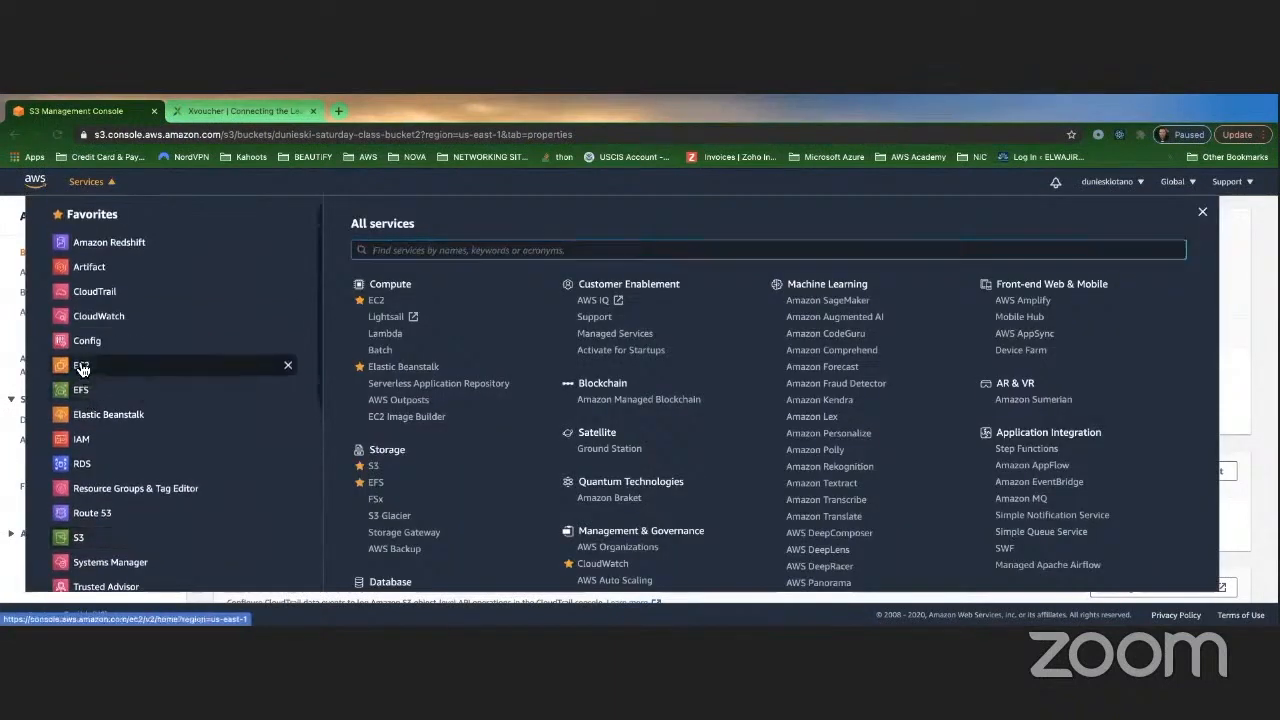
left_click(84, 366)
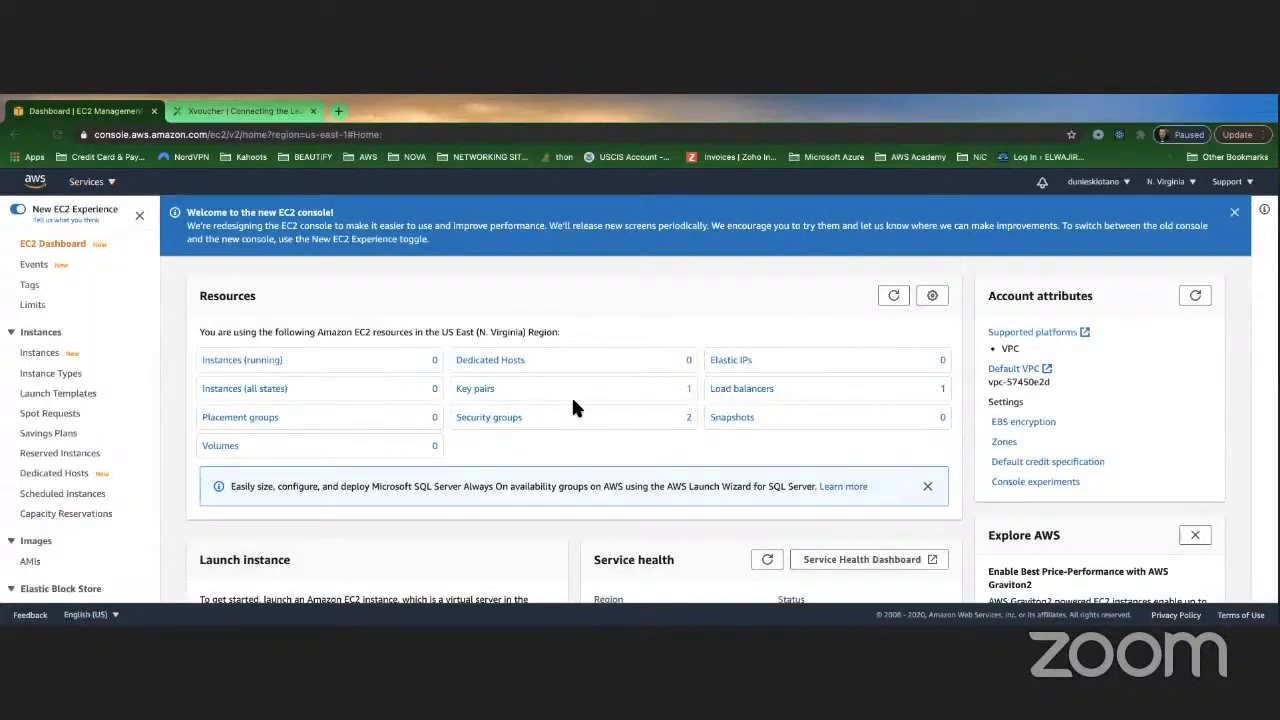
Step: Switch to iTerm2 and split the terminal window into six side-by-side panes, closing the surplus one
key("ctrl+Left")
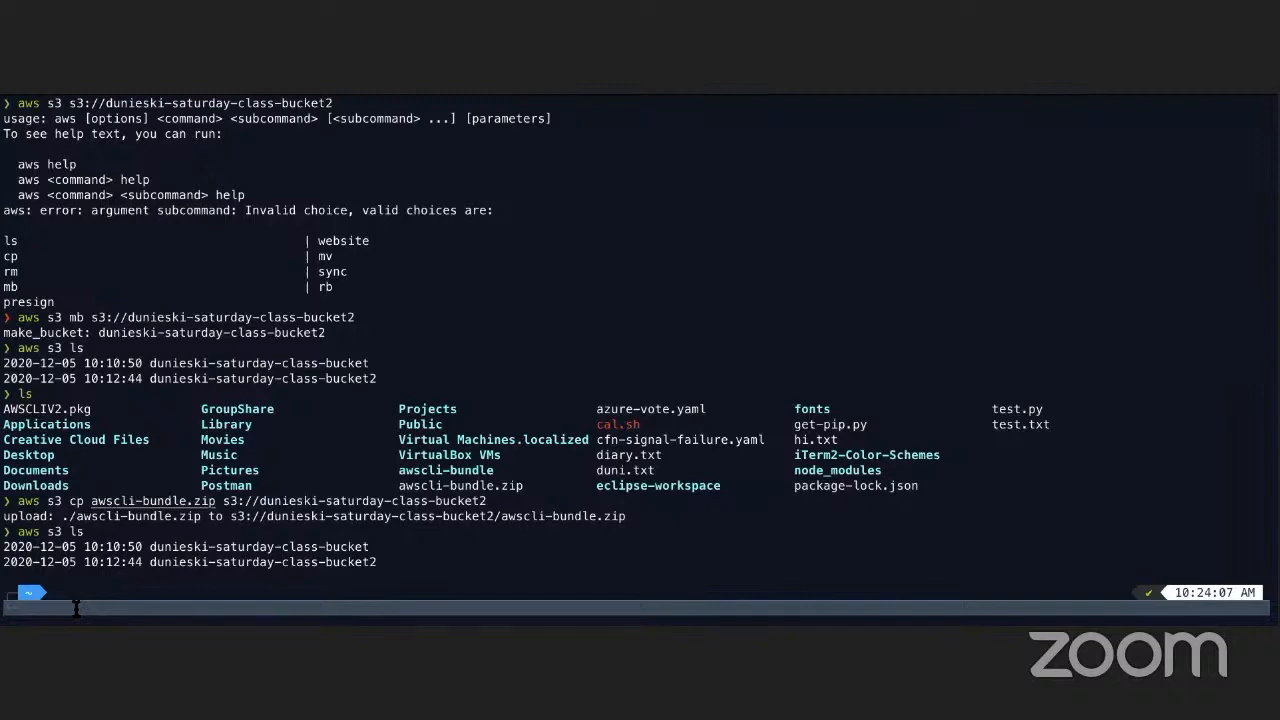
key("super+d")
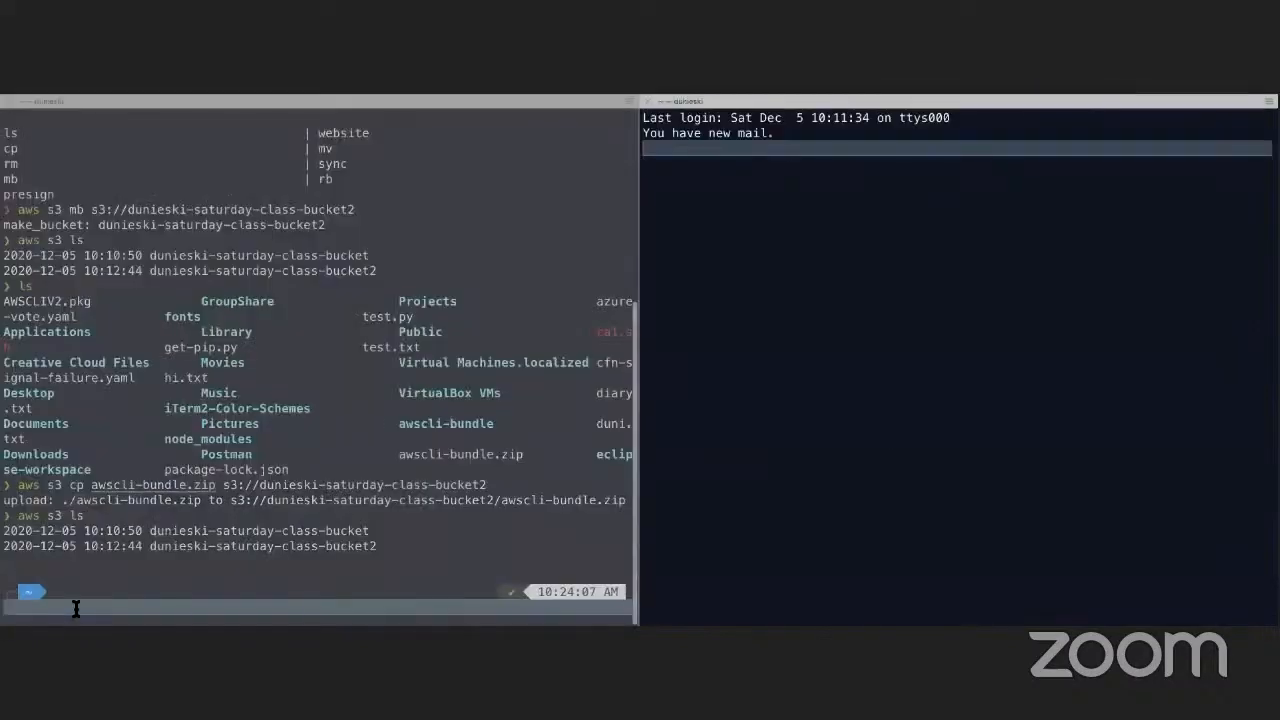
key("super+d")
key("super+d")
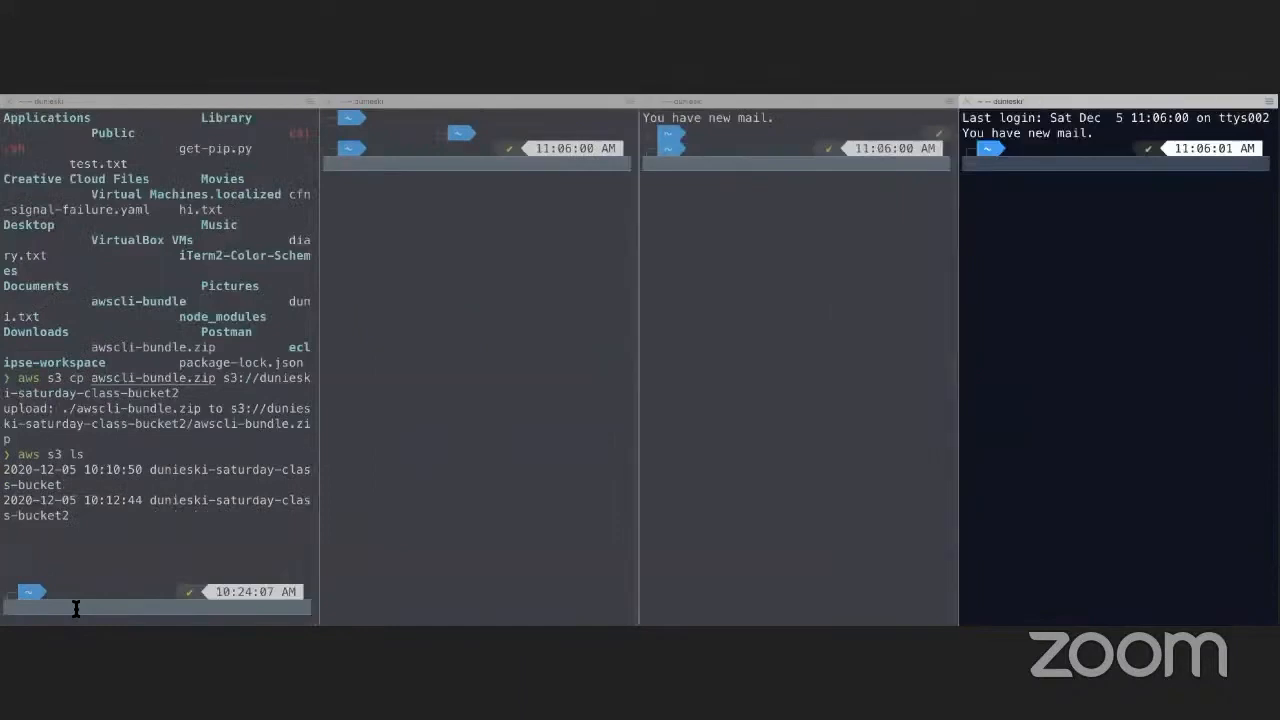
key("super+d")
key("super+d")
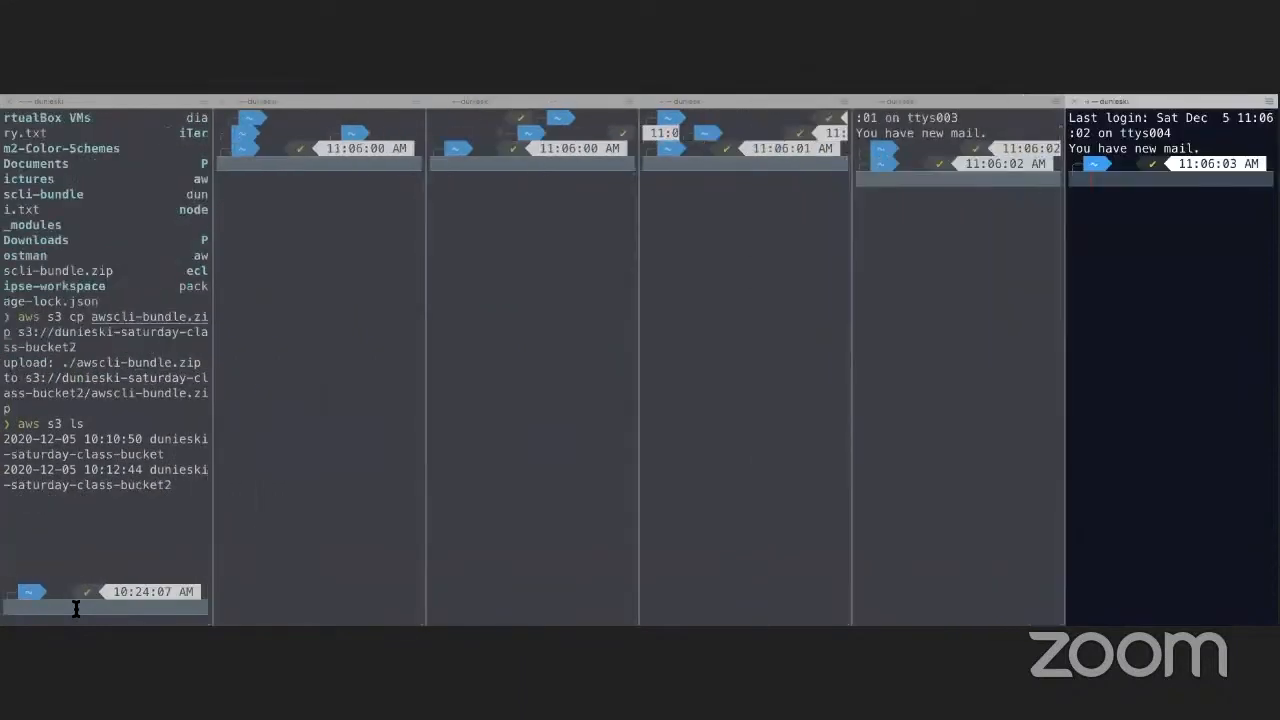
key("super+d")
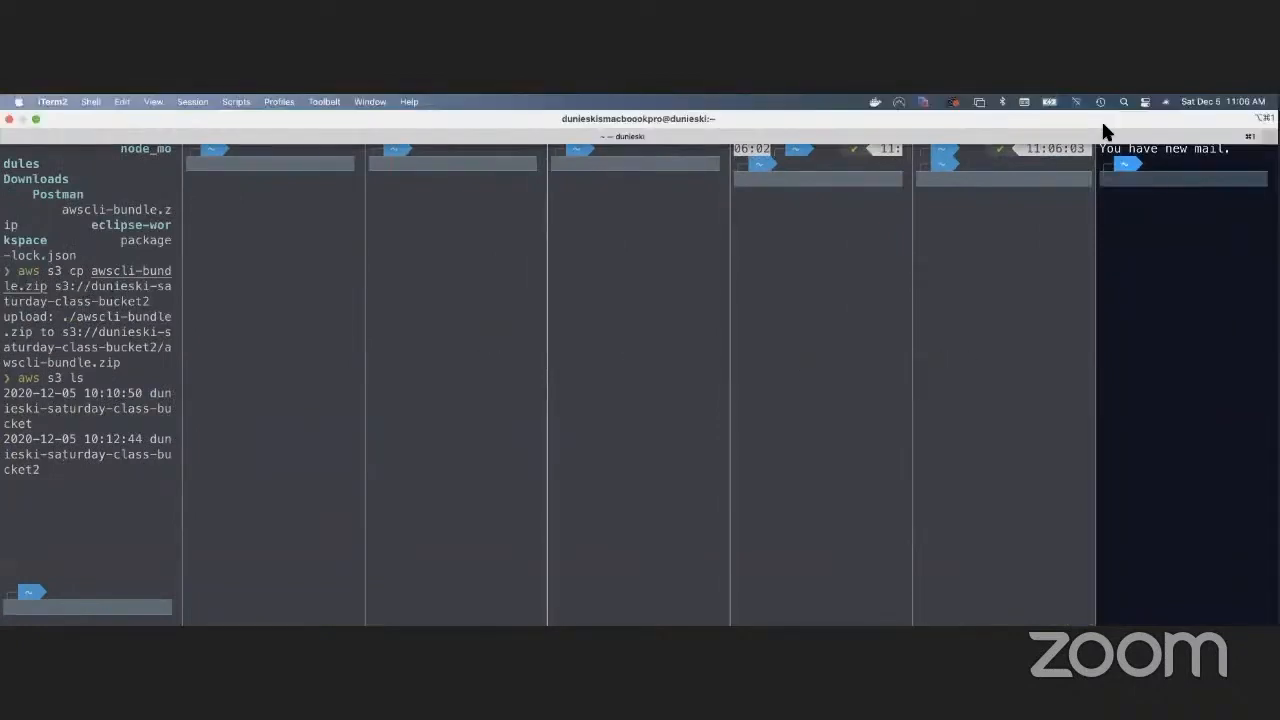
left_click(1104, 102)
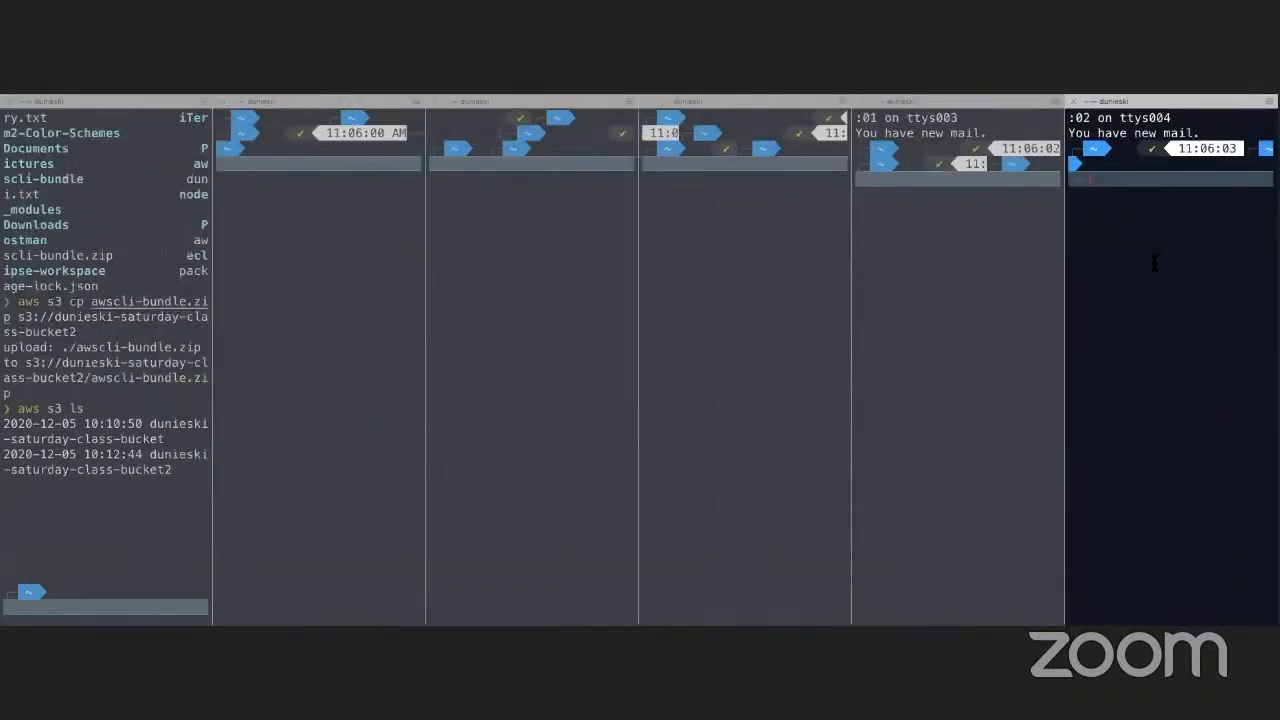
Step: Run clear in the first, second and third terminal panes
left_click(60, 611)
type("clear")
key("Return")
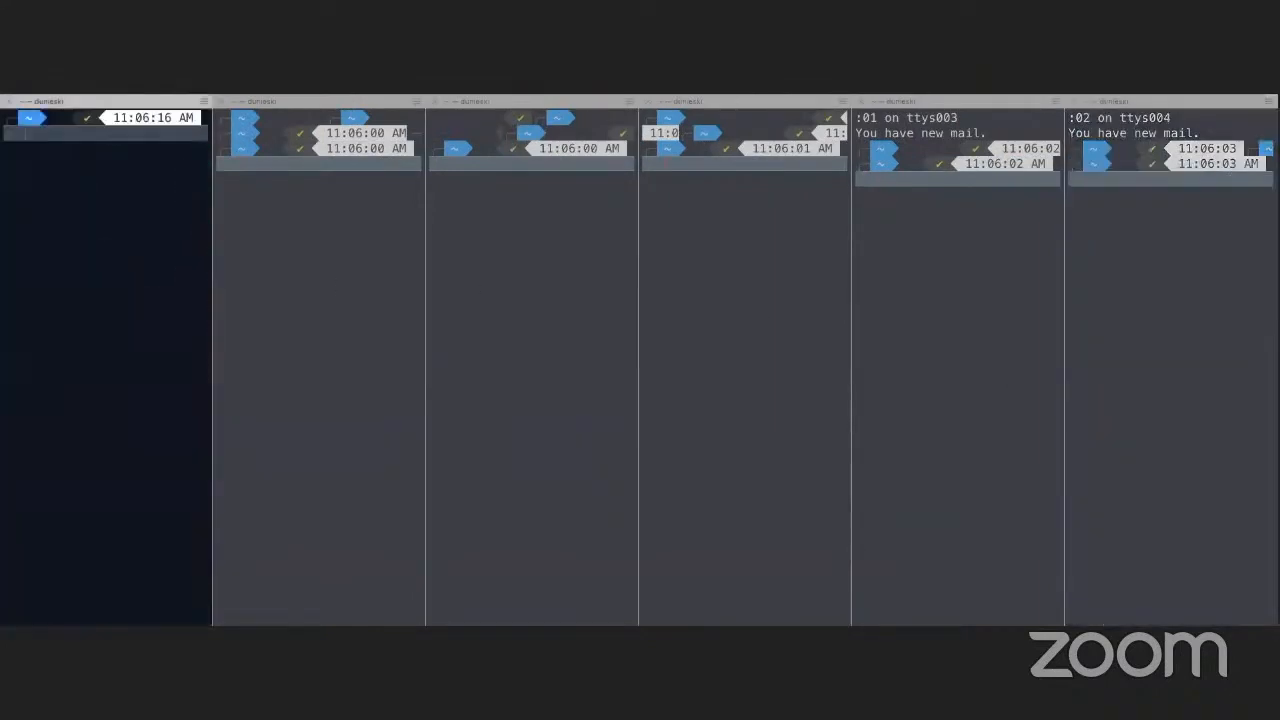
left_click(269, 170)
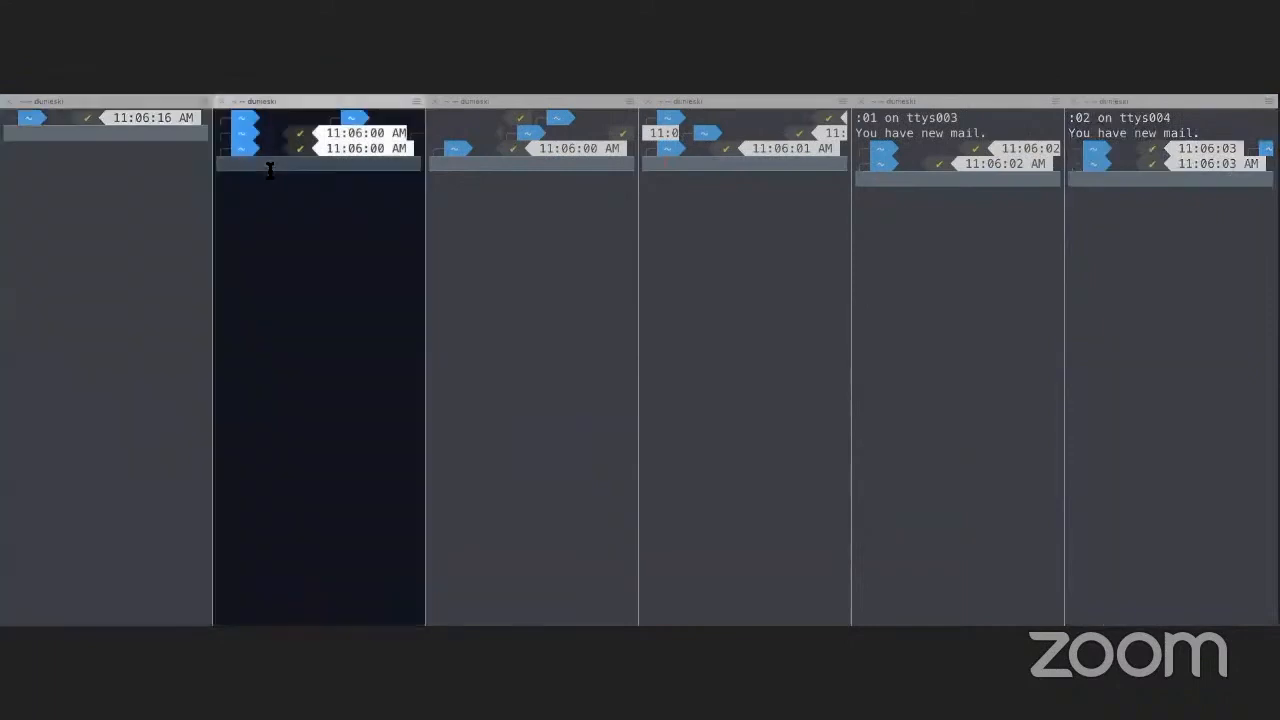
type("clear")
key("Return")
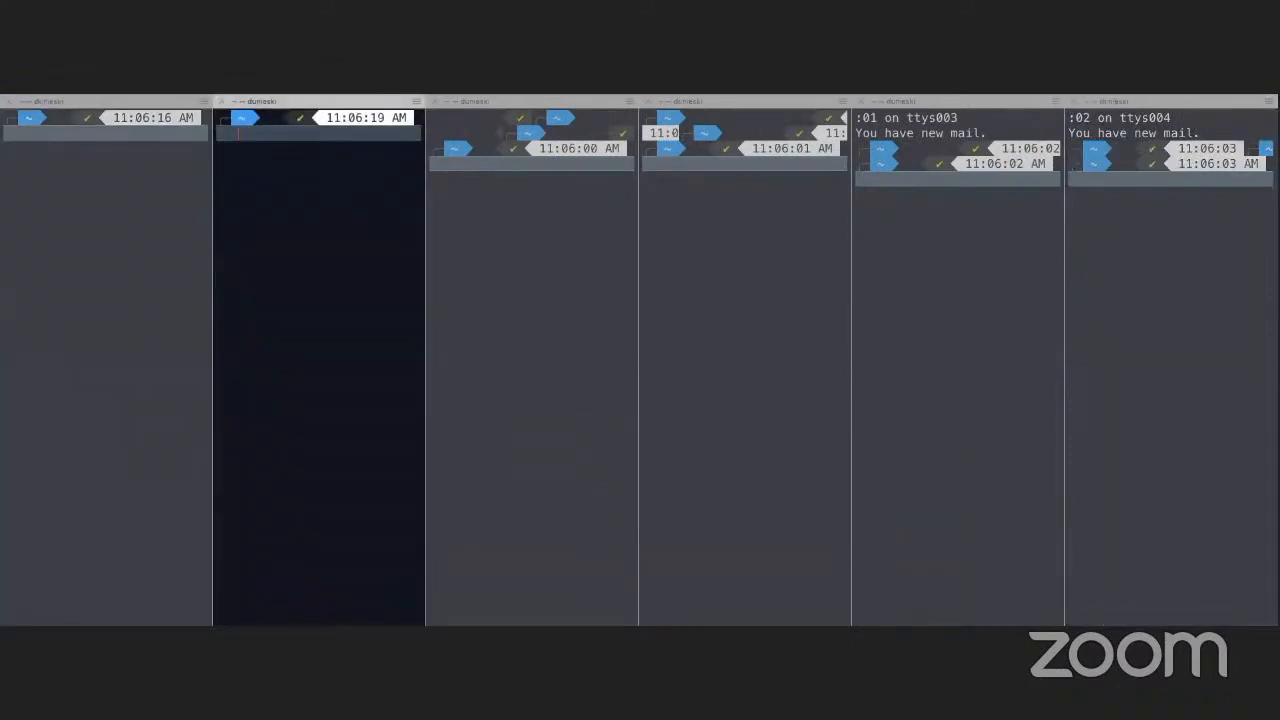
left_click(474, 162)
type("clear")
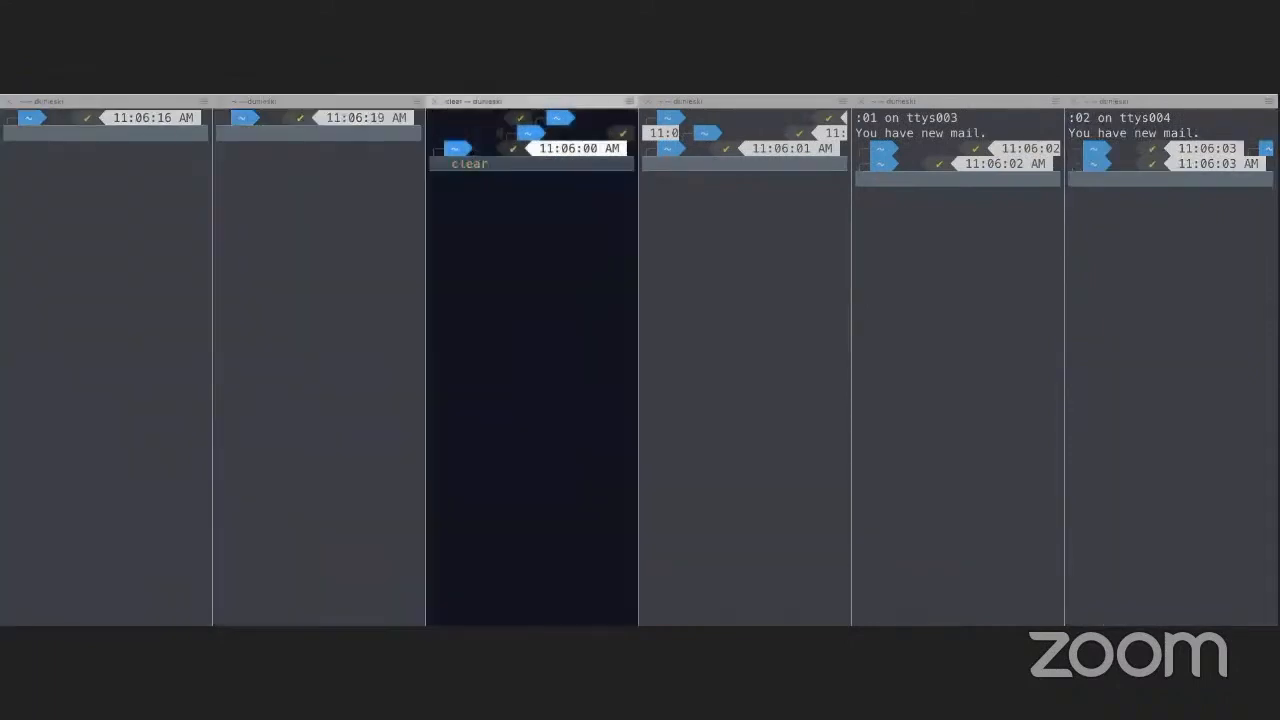
key("Return")
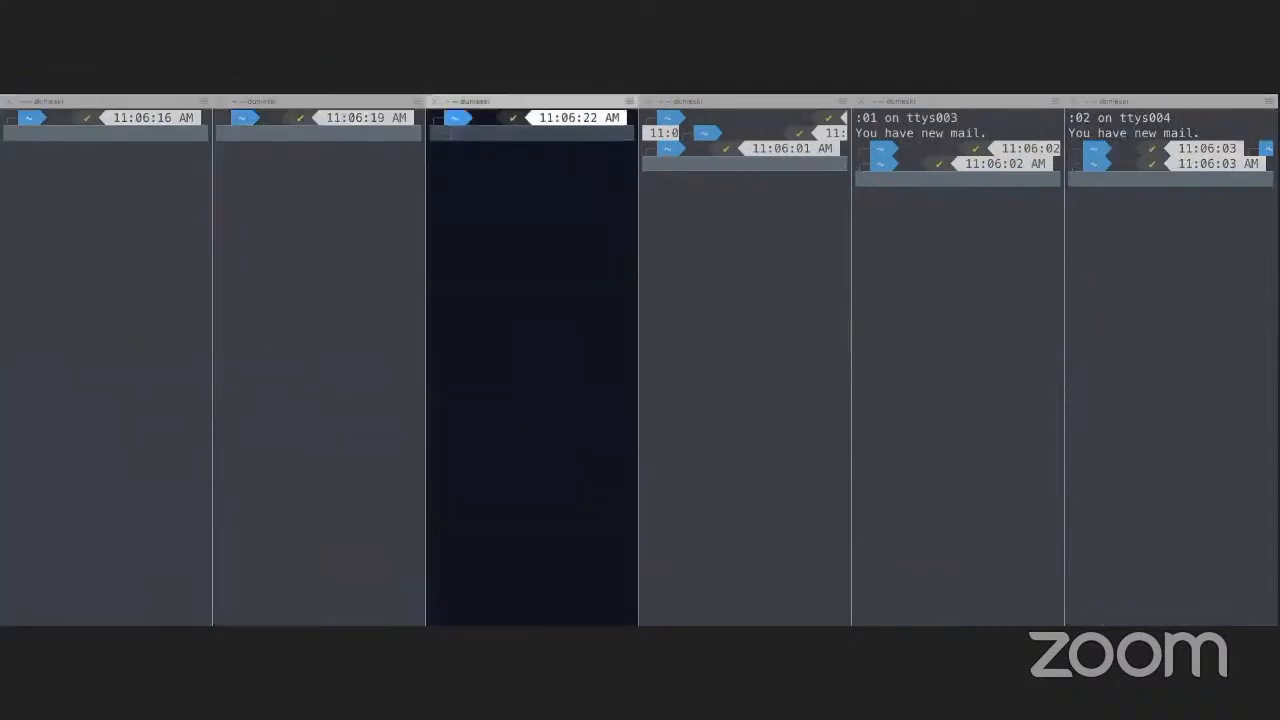
Step: Run clear in the fourth, fifth and sixth terminal panes
left_click(672, 166)
type("clear")
key("Return")
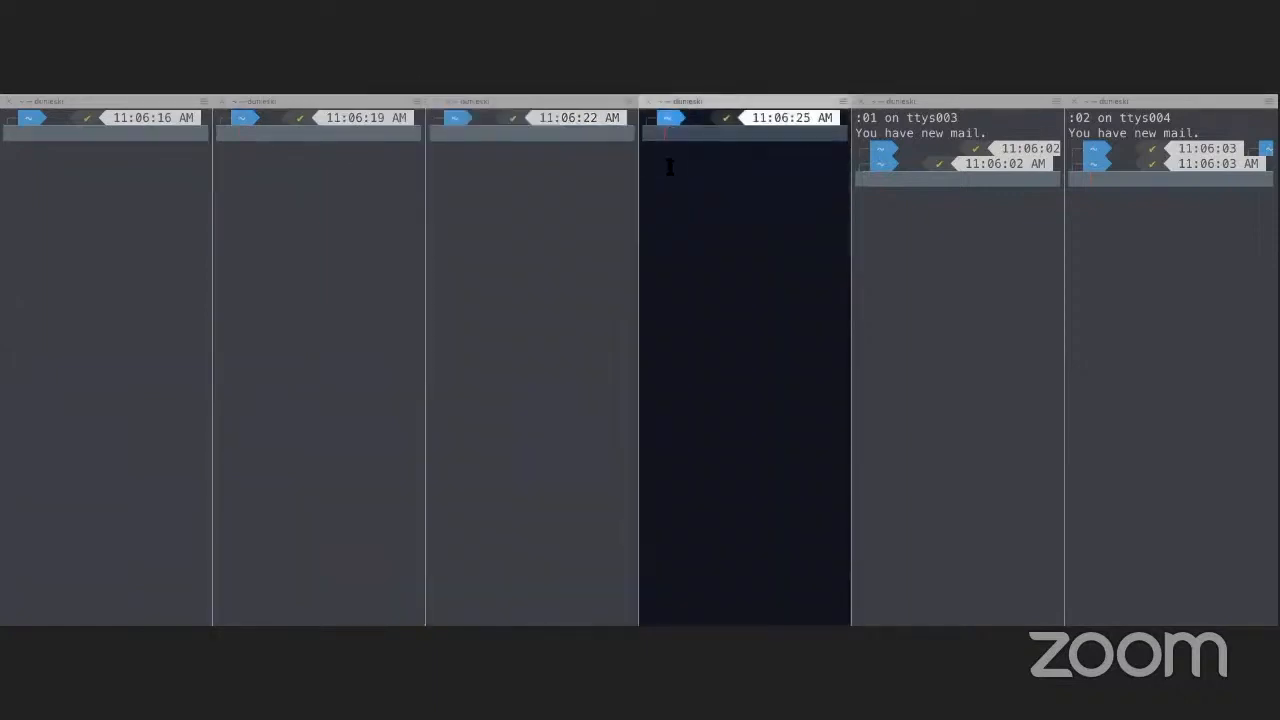
left_click(891, 178)
type("clea")
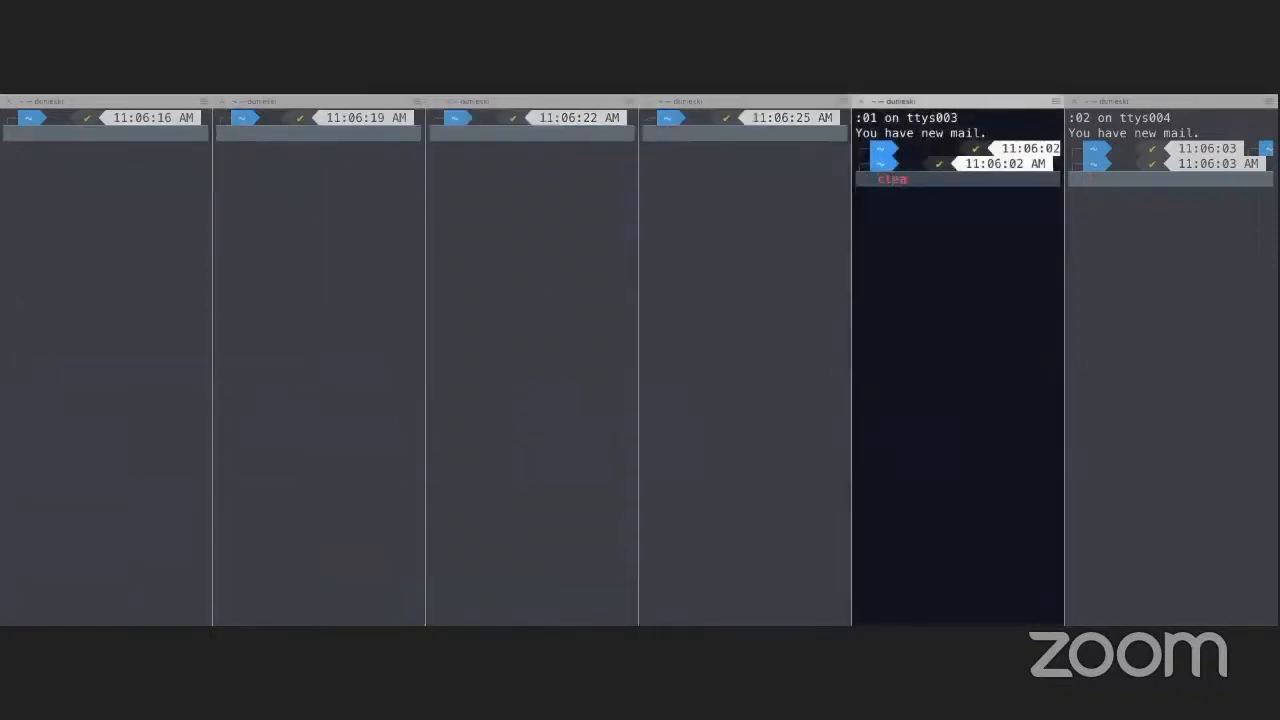
type("r")
key("Return")
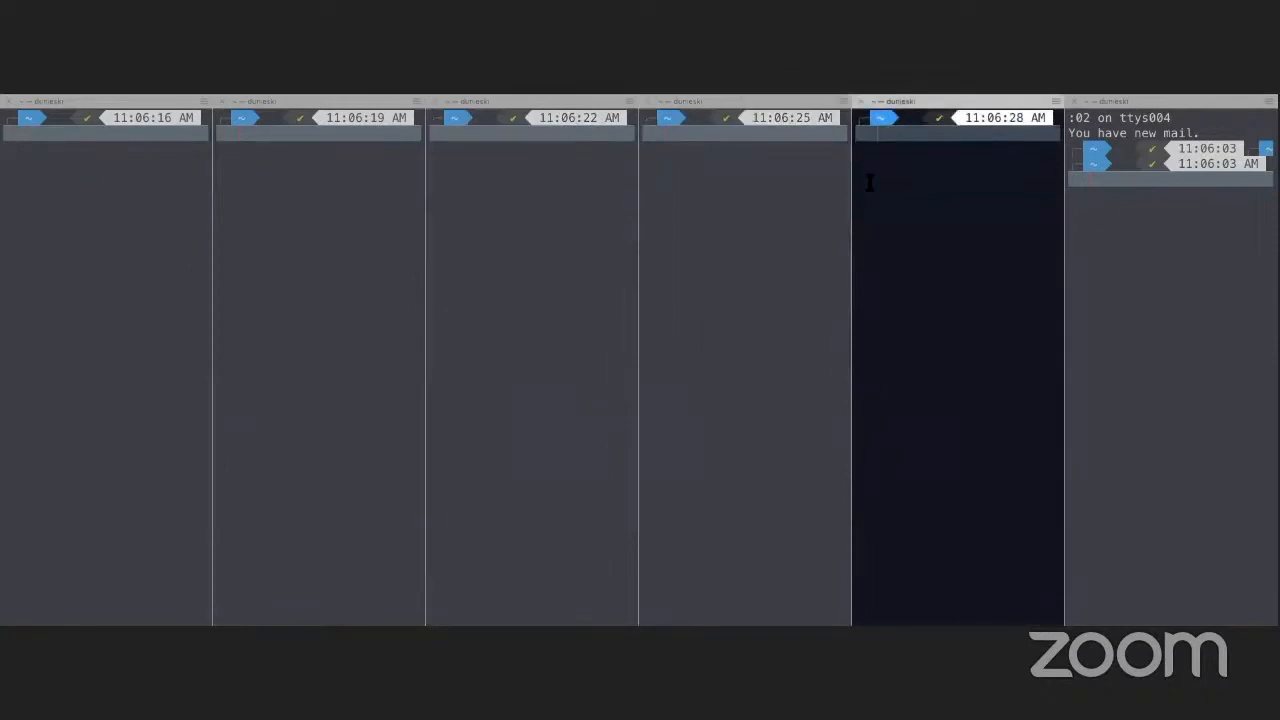
left_click(1092, 178)
type("clear")
key("Return")
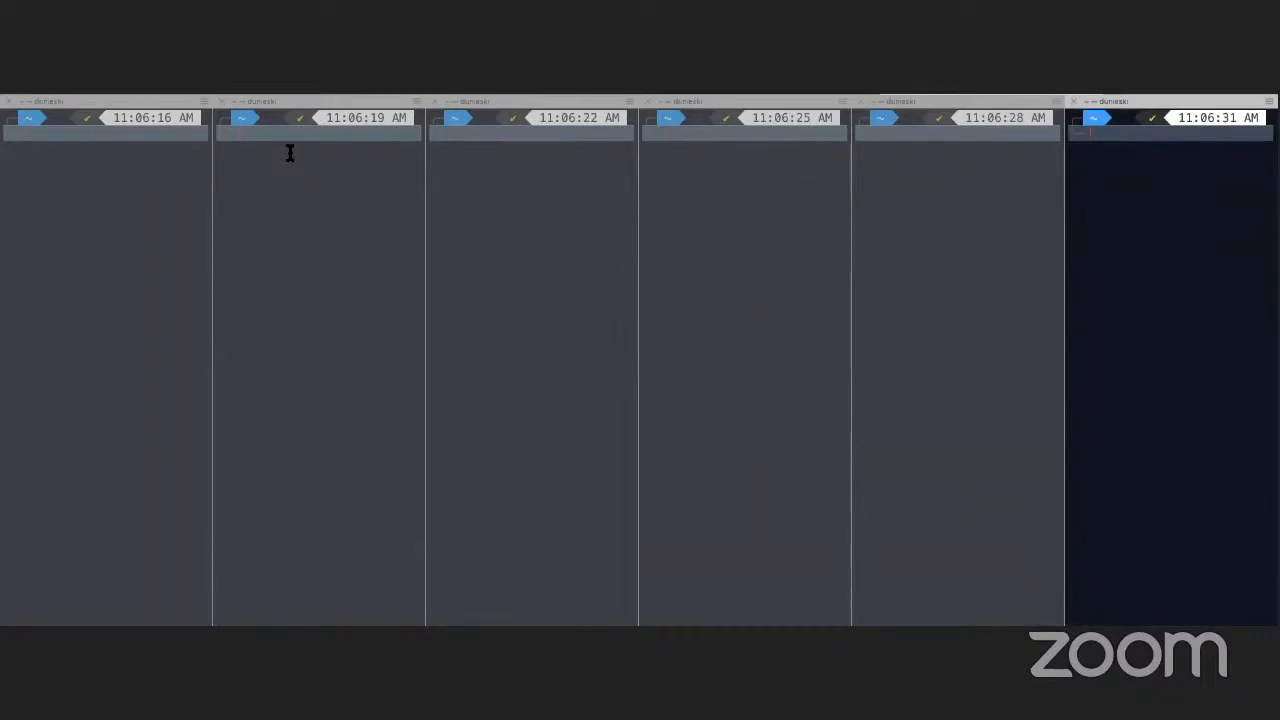
Step: Check the MyNewKeyPair.pem file on the desktop against the key pairs listed in the EC2 console
key("ctrl+Left")
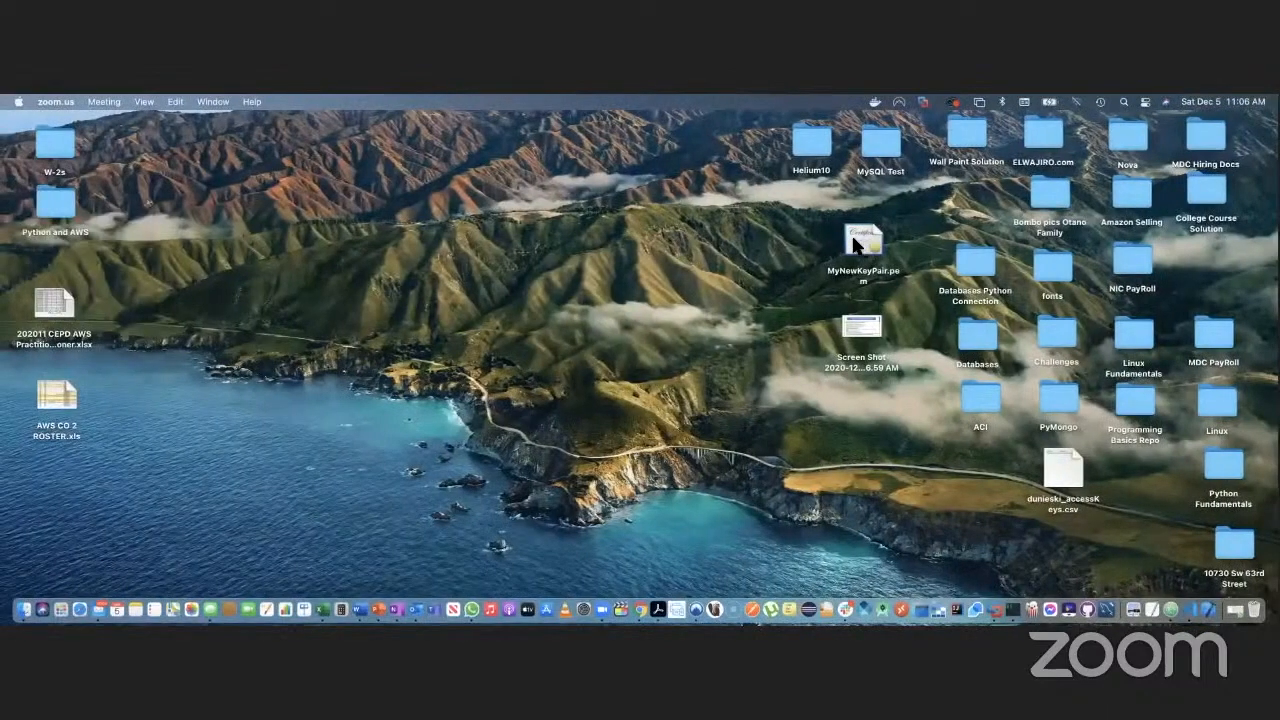
key("ctrl+Right")
key("ctrl+Right")
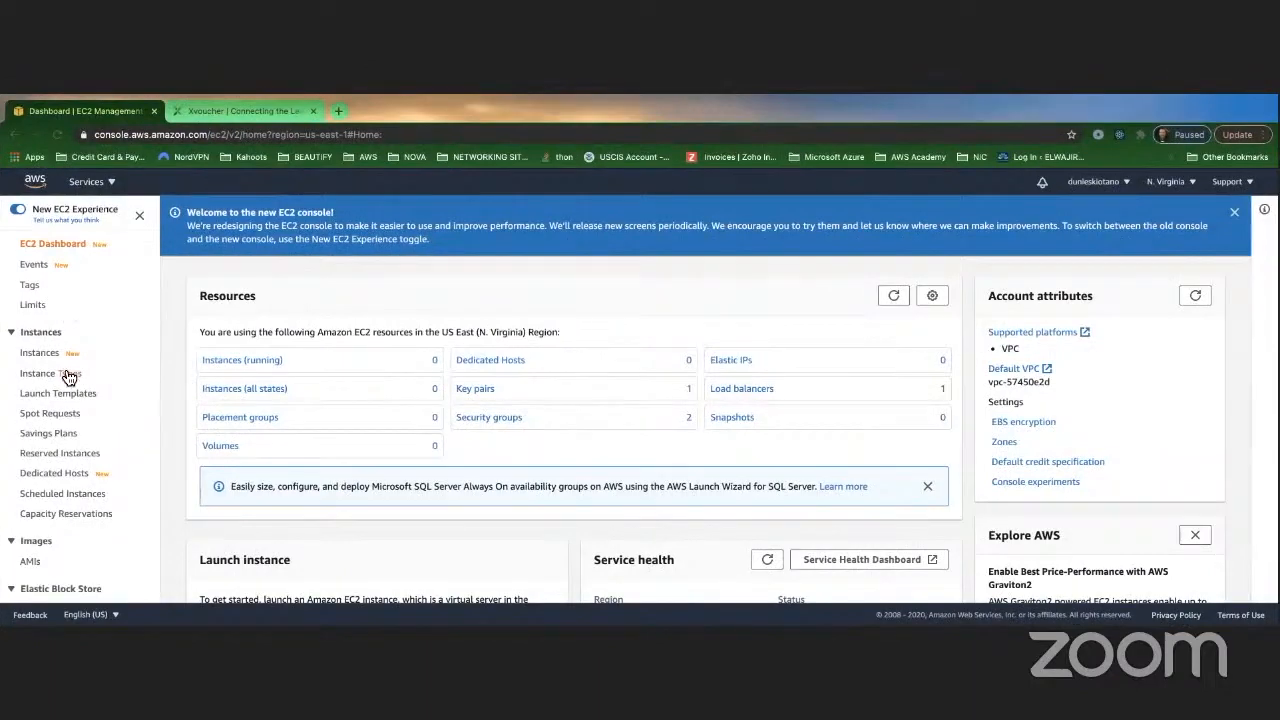
scroll(62, 373, "down", 5)
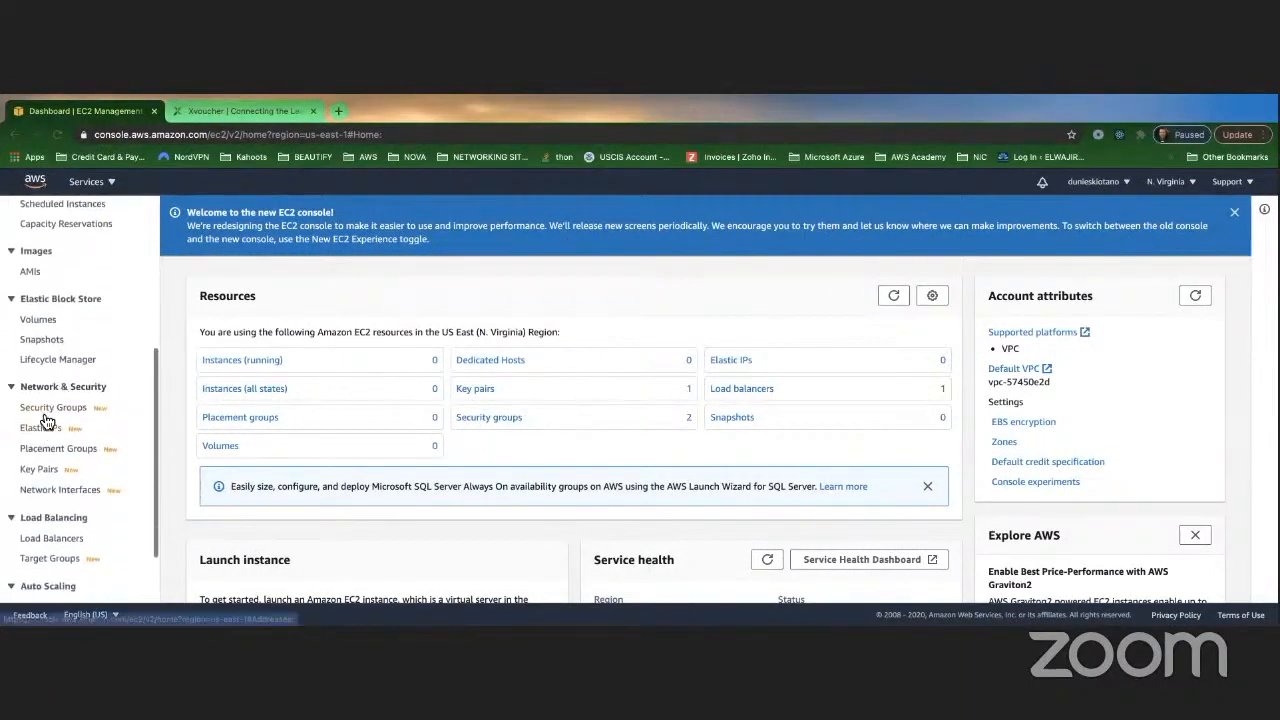
scroll(44, 415, "down", 1)
left_click(40, 415)
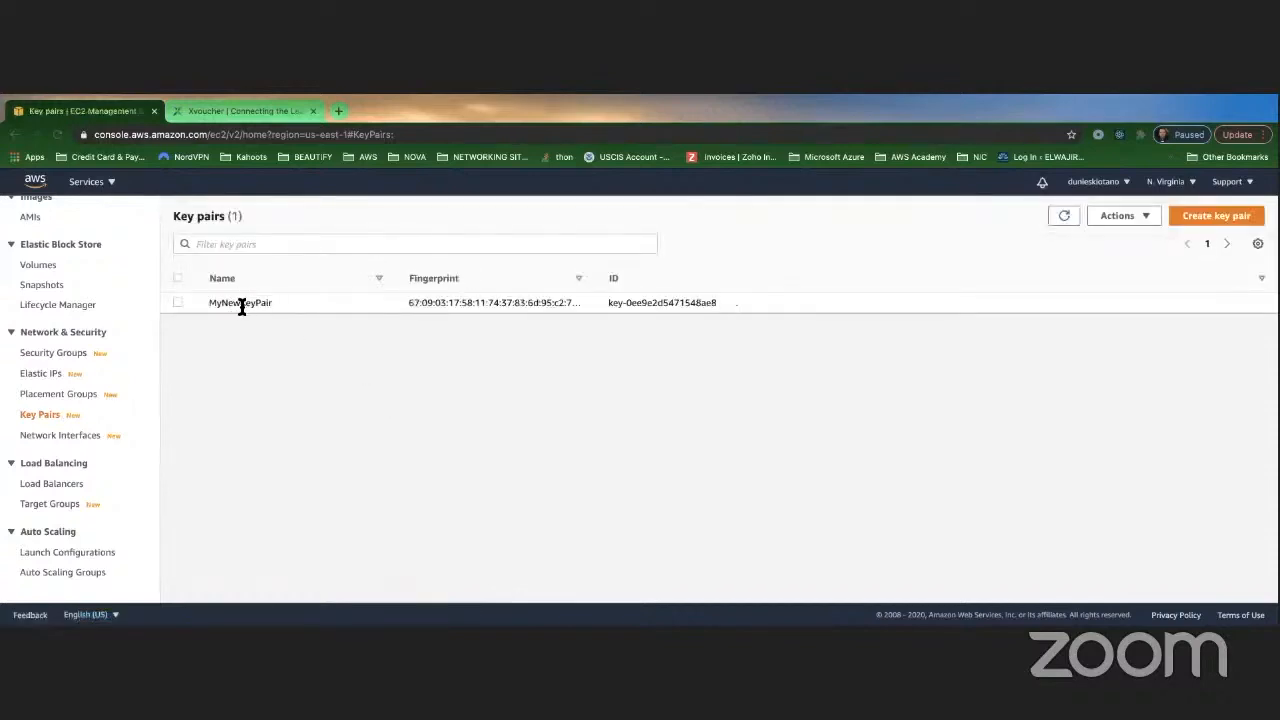
key("ctrl+Left")
key("ctrl+Left")
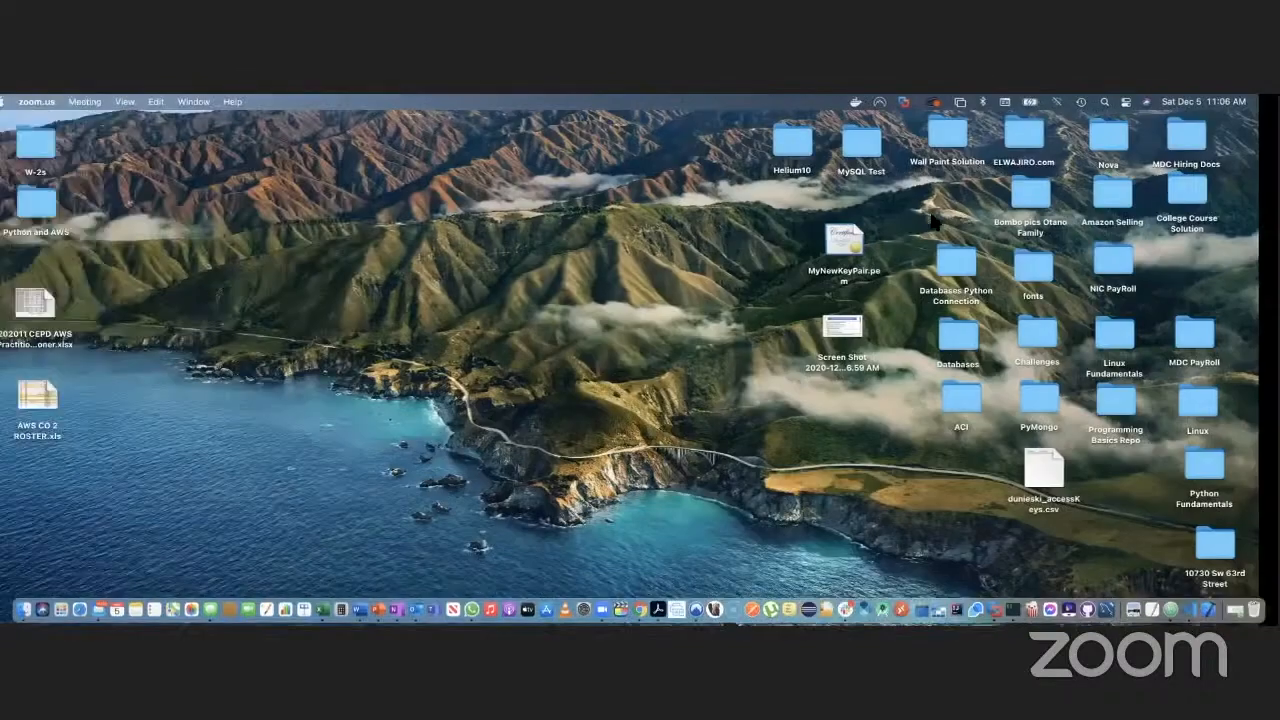
Step: Switch back to iTerm2 and change the first pane's directory with cd Desktop
key("ctrl+Right")
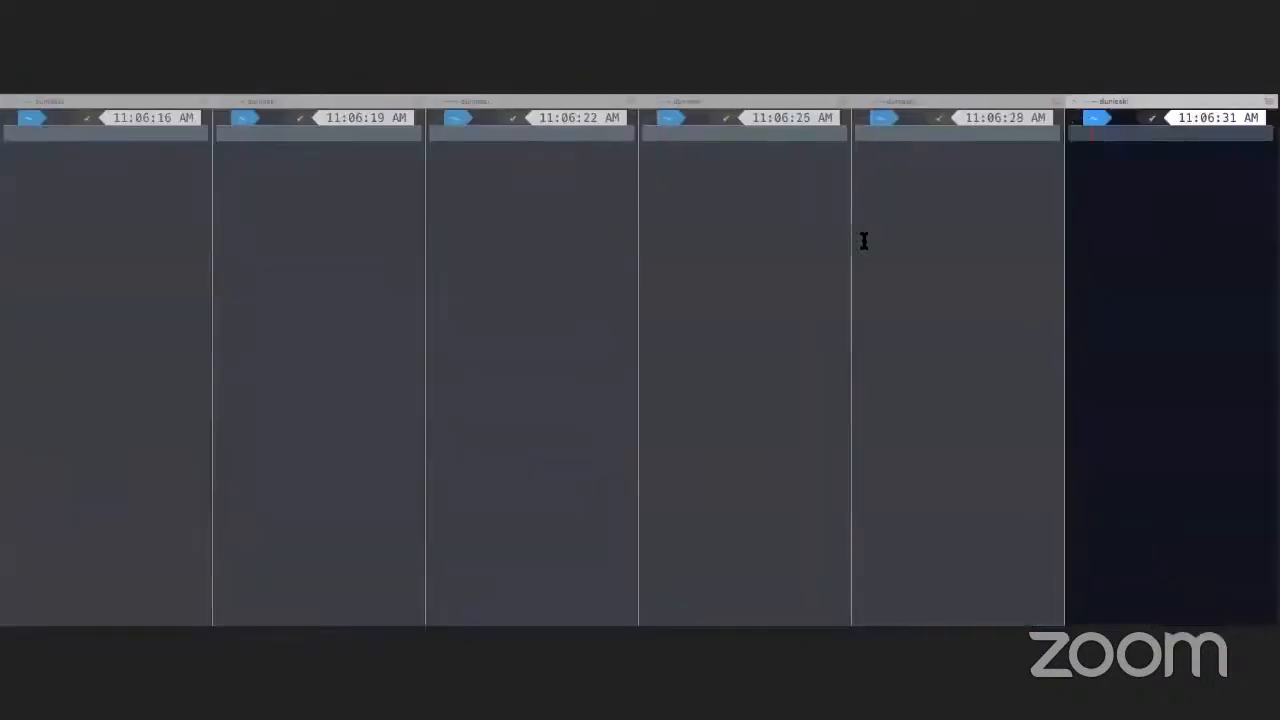
left_click(58, 133)
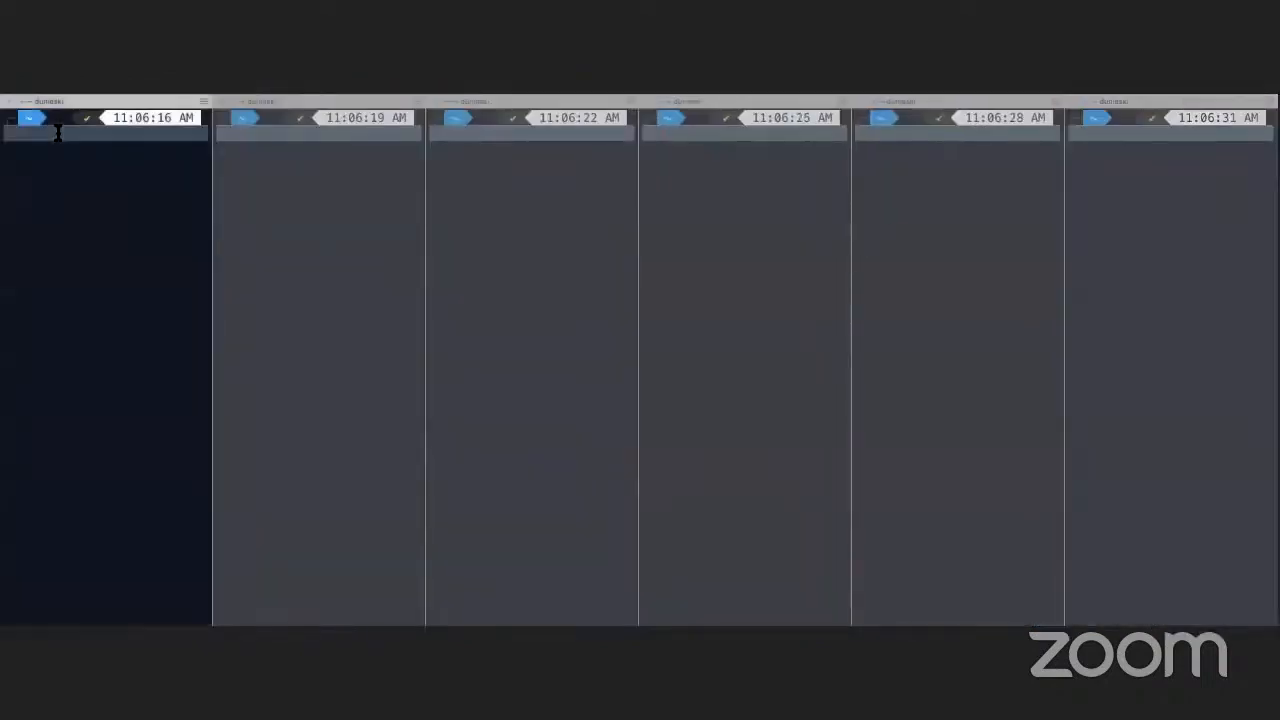
type("cd Desktop")
key("Return")
key("ctrl+Left")
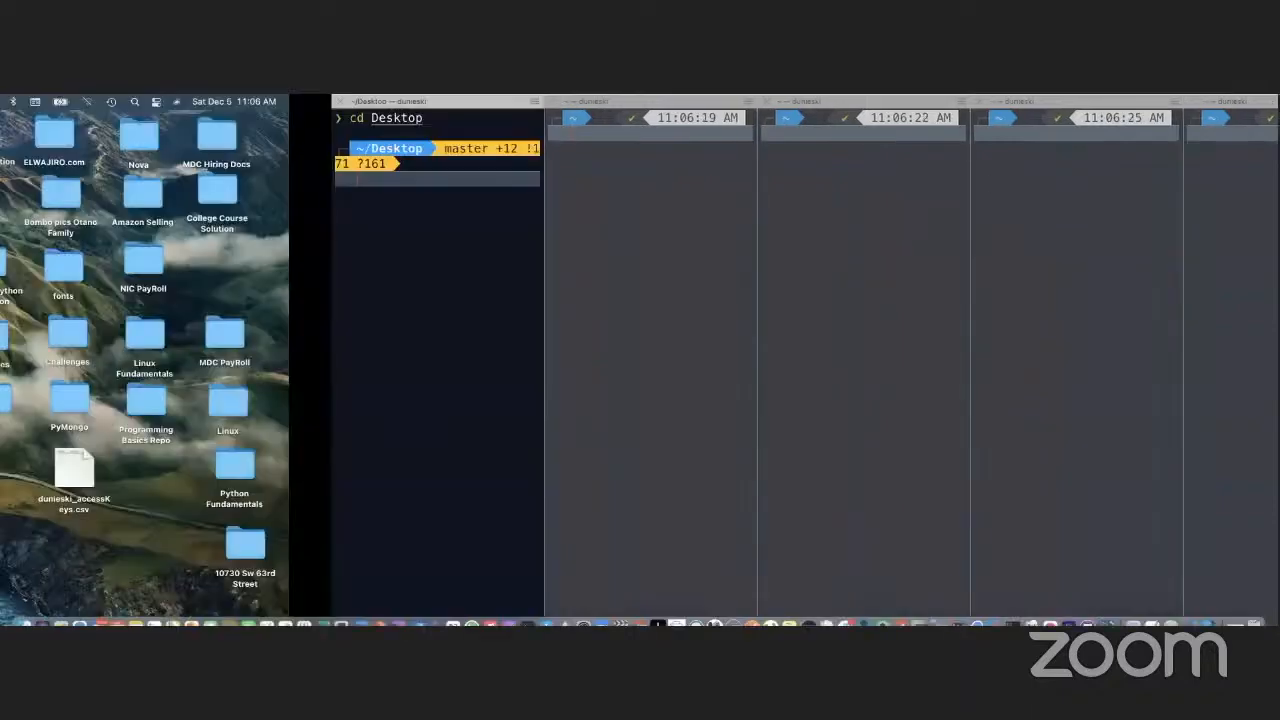
key("ctrl+Right")
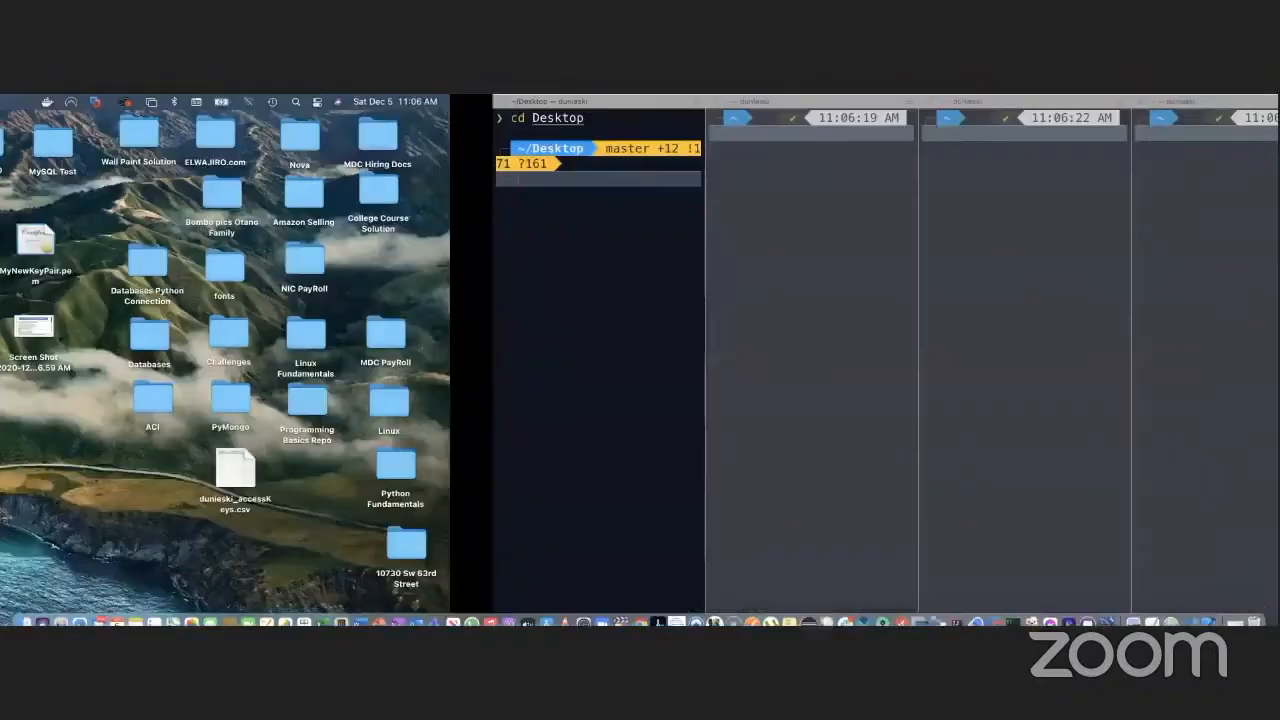
Step: Change the directory to Desktop in the second and third terminal panes
left_click(250, 138)
type("cd")
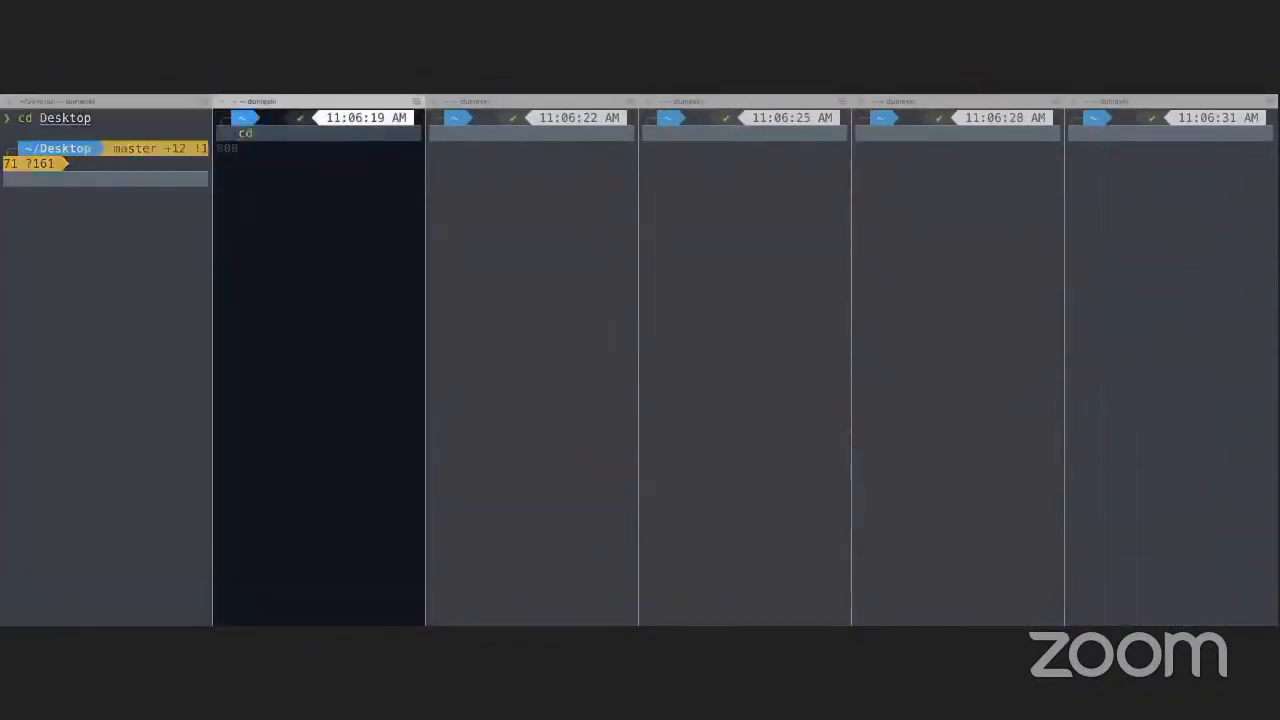
type(" Desktop")
key("Return")
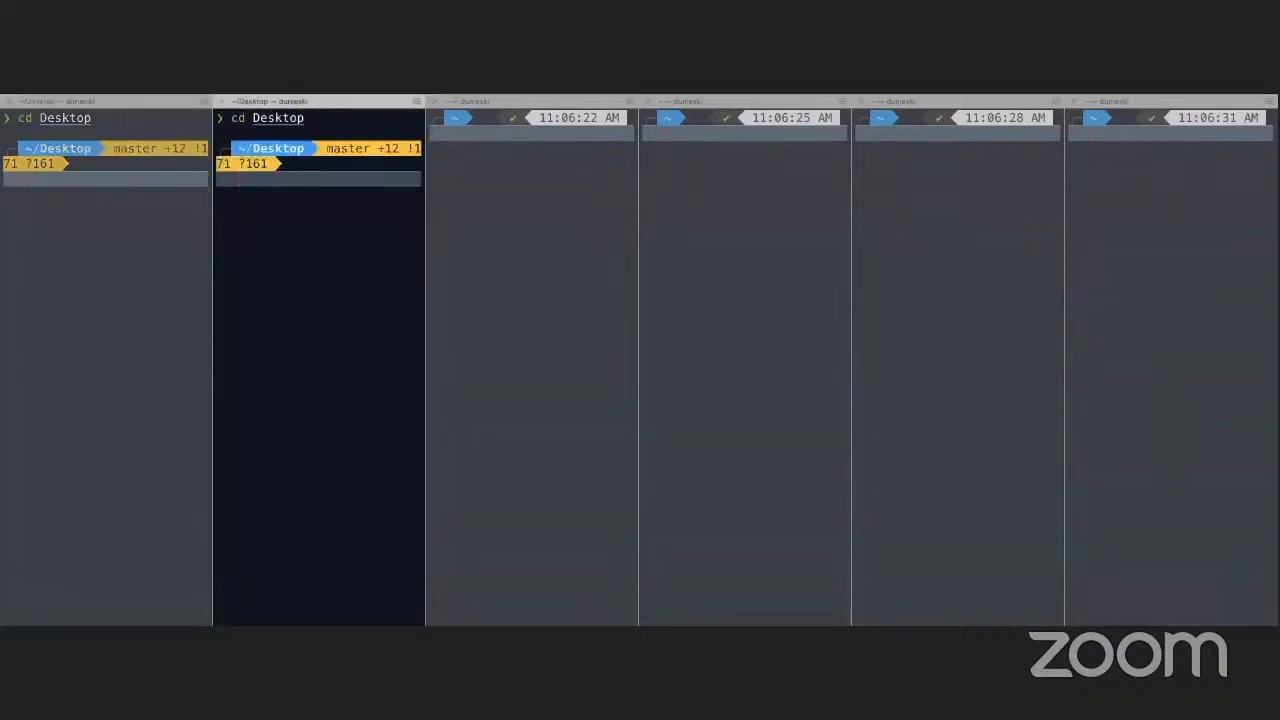
left_click(492, 131)
type("cd")
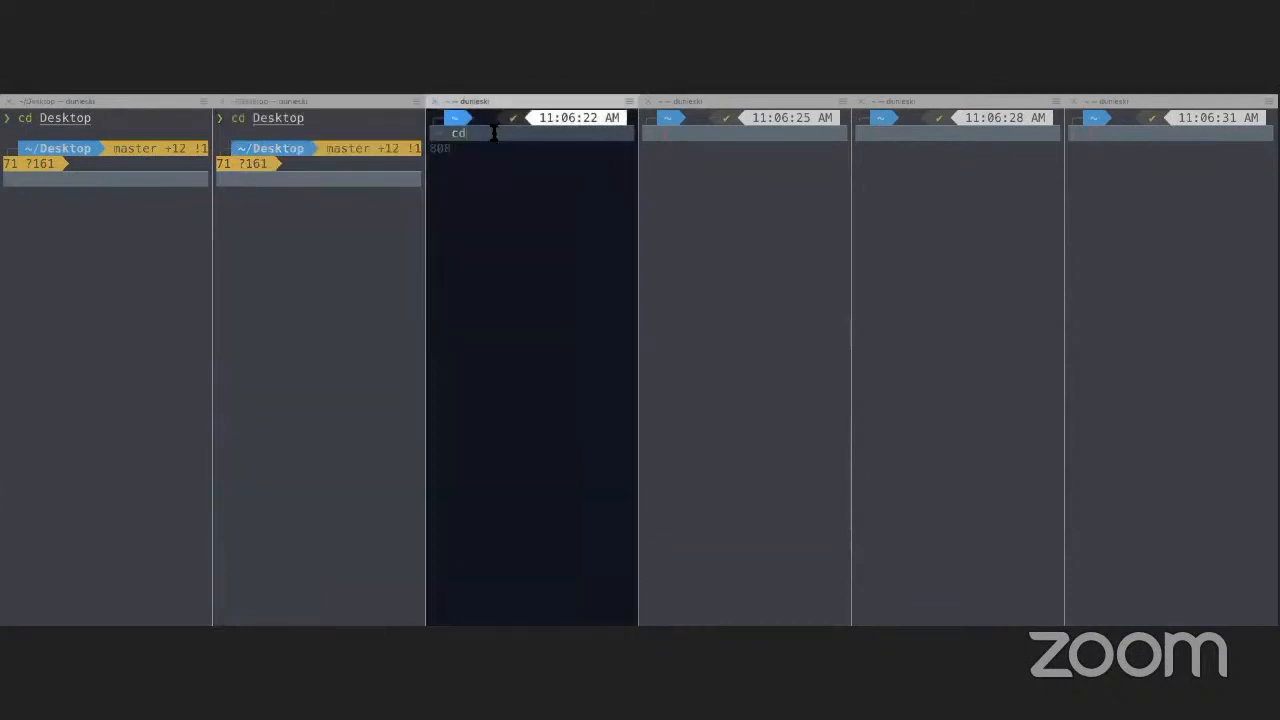
type(" Desktop")
key("Return")
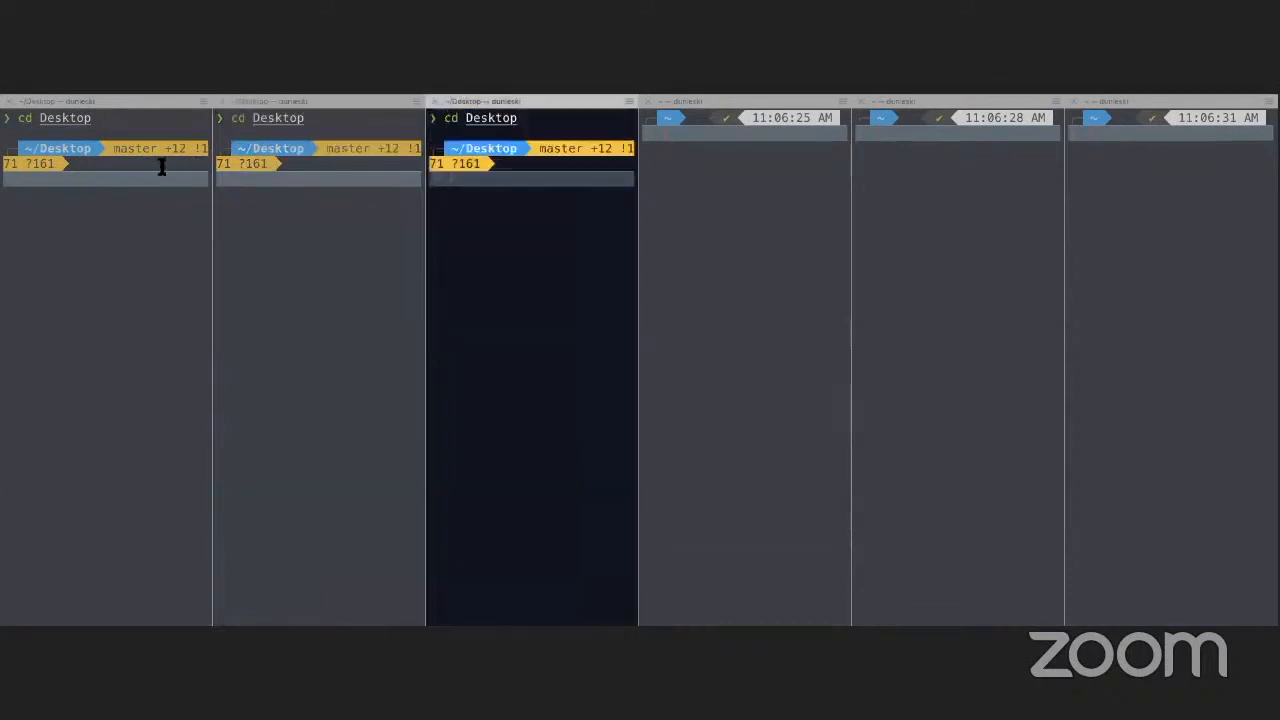
Step: Run clear in the first, second and third terminal panes
left_click(109, 177)
type("clear")
key("Return")
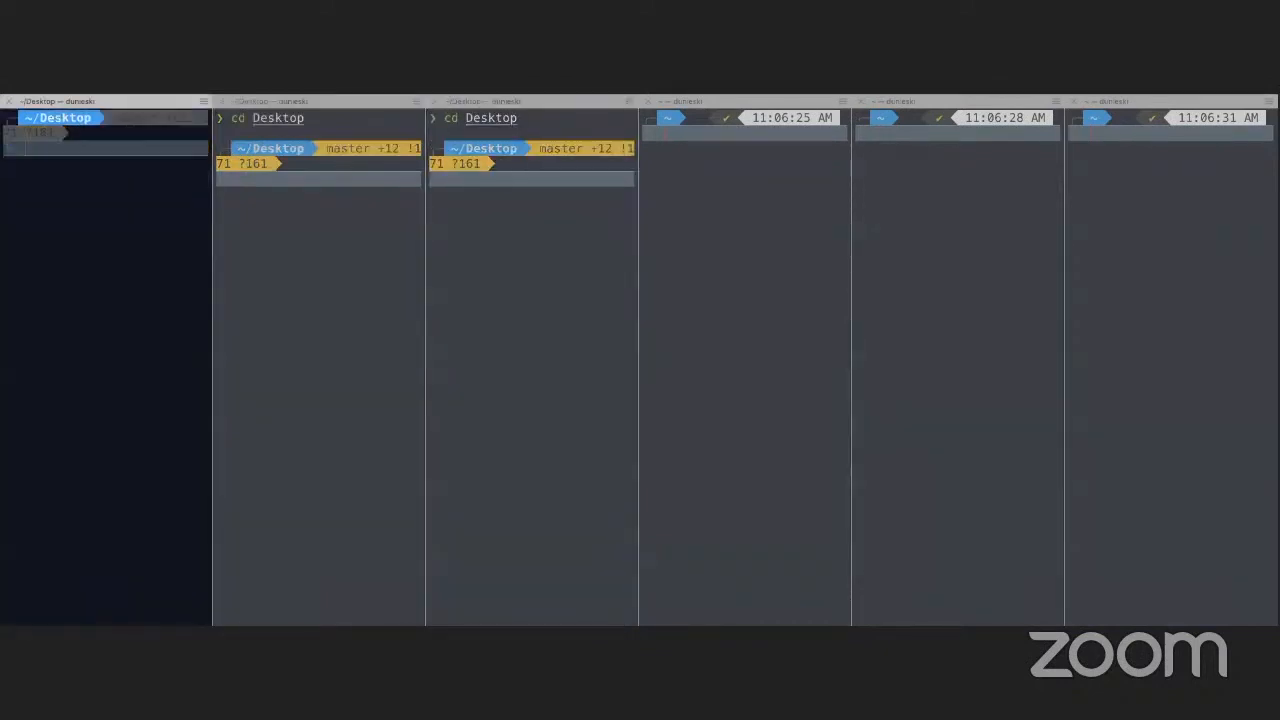
left_click(324, 181)
type("cle")
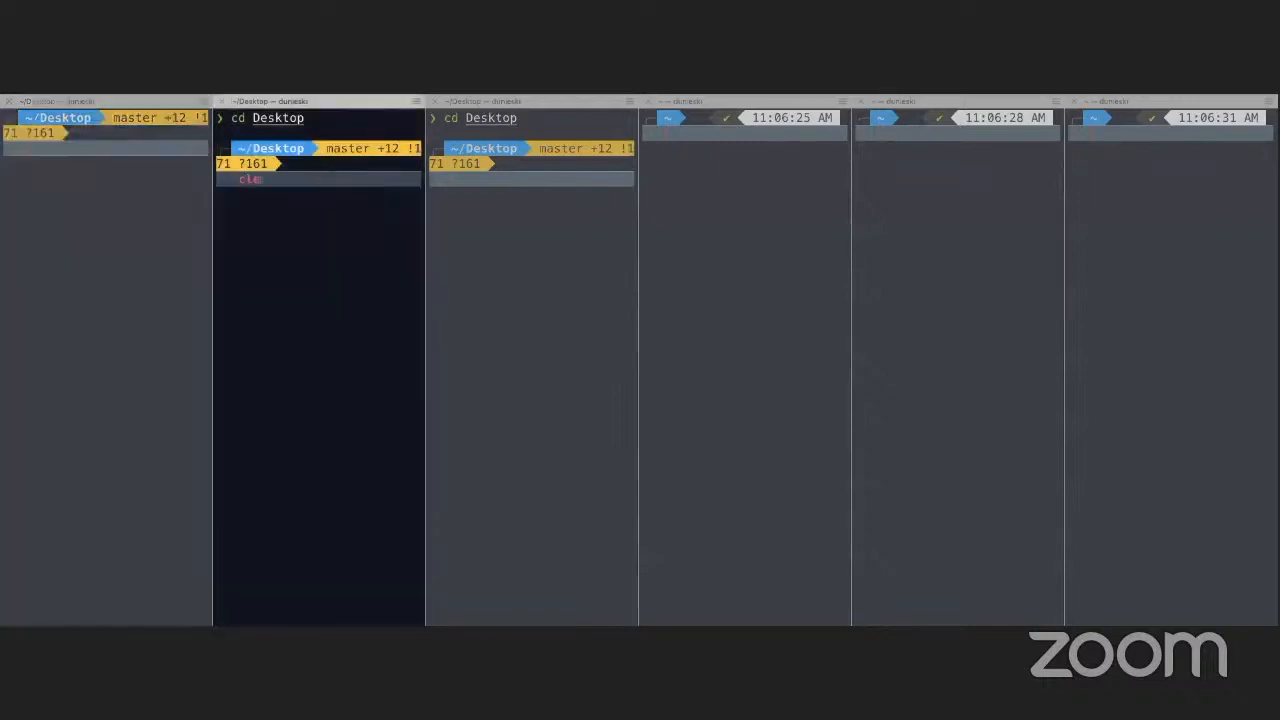
type("ar")
key("Return")
left_click(466, 181)
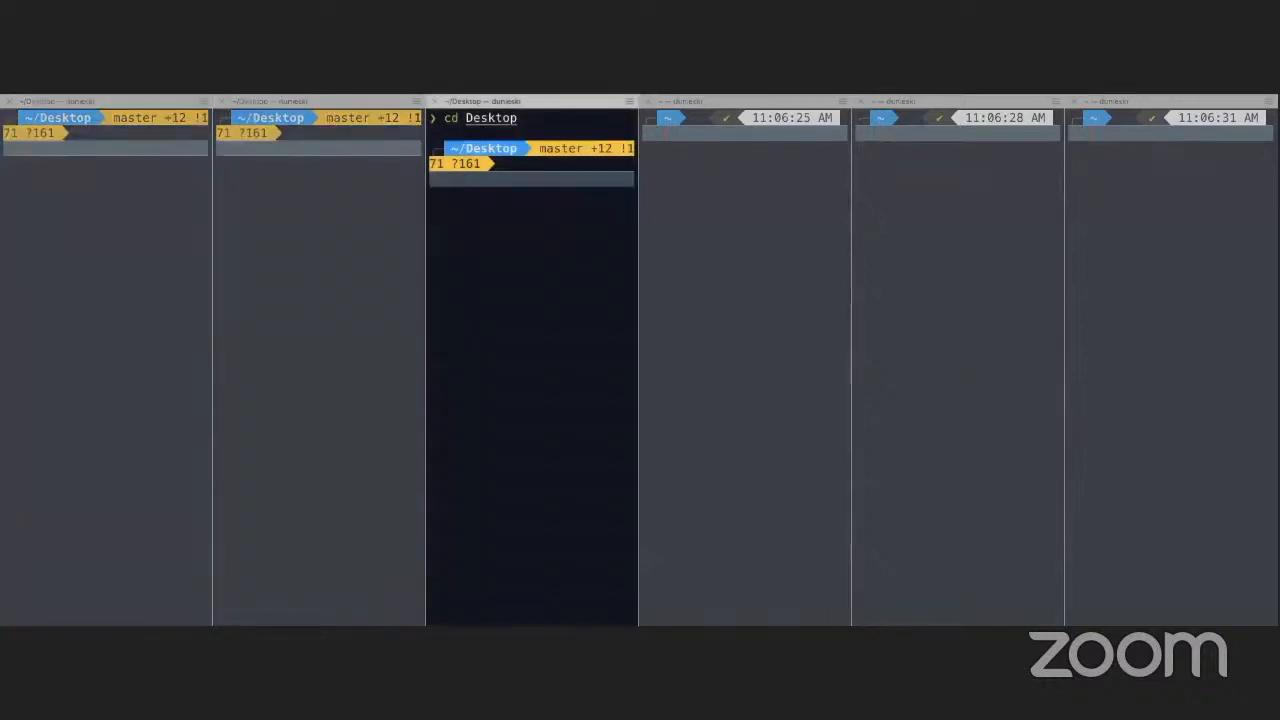
type("clear")
key("Return")
Step: Change the fourth pane's directory with cd Desktop/ and run clear there
left_click(674, 138)
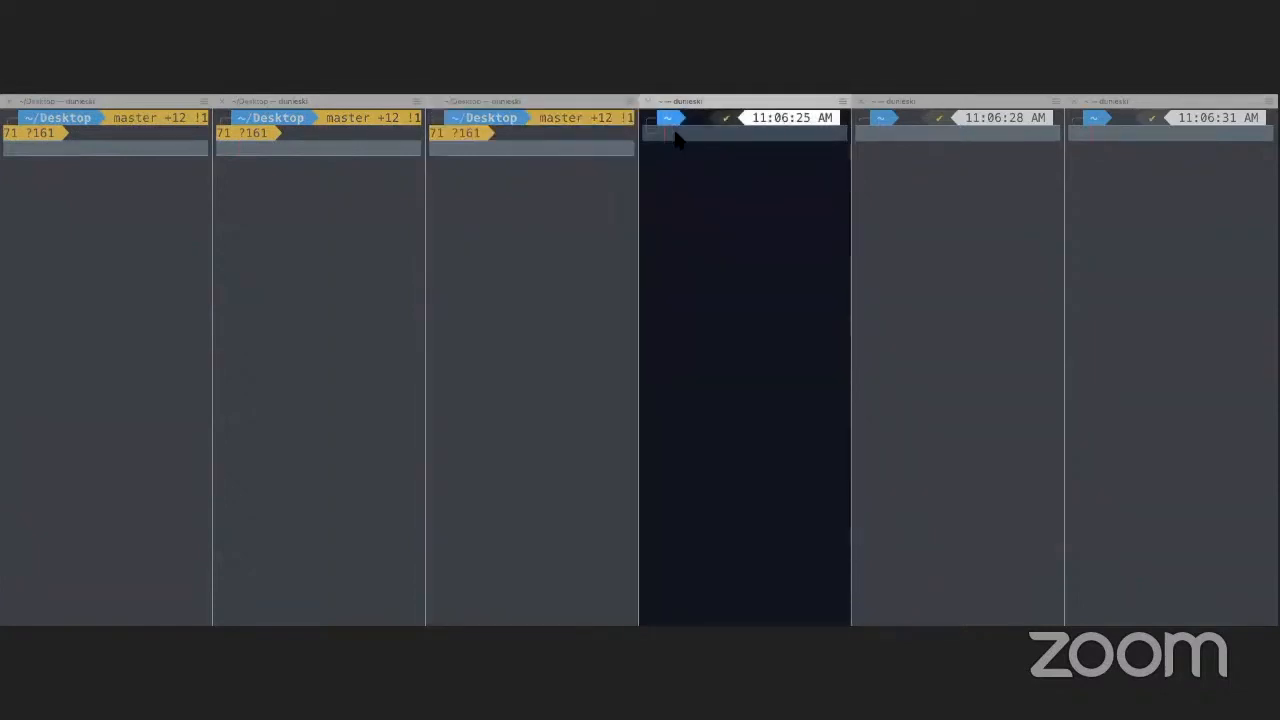
type("cd Desktop/")
key("Return")
type("clear")
key("Return")
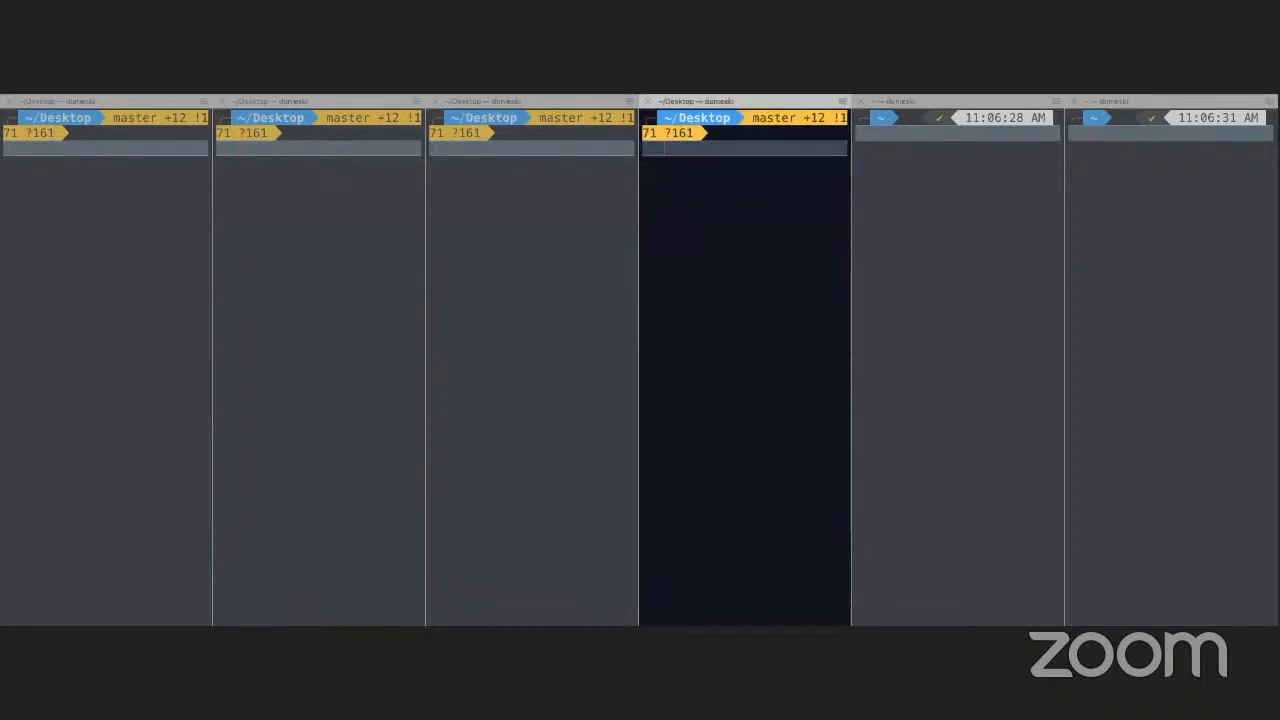
Step: Change the fifth pane's directory to Desktop and clear its output
left_click(914, 141)
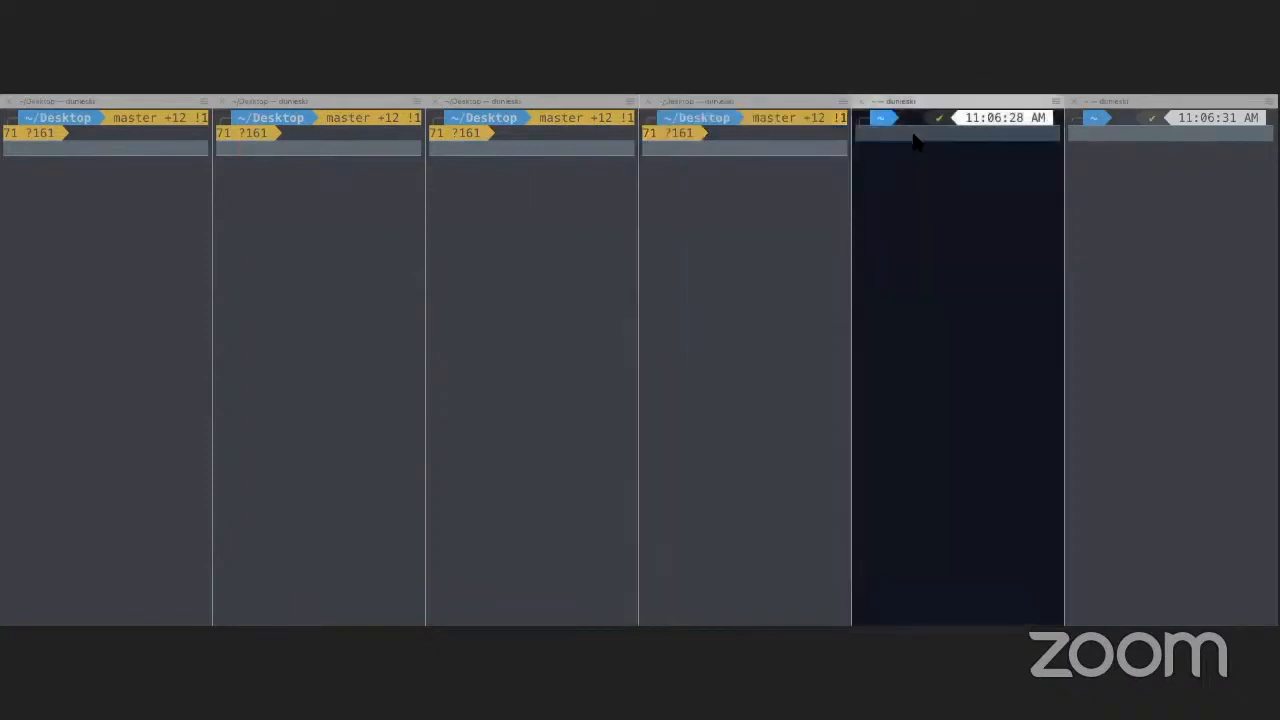
type("cd De")
key("Tab")
key("Return")
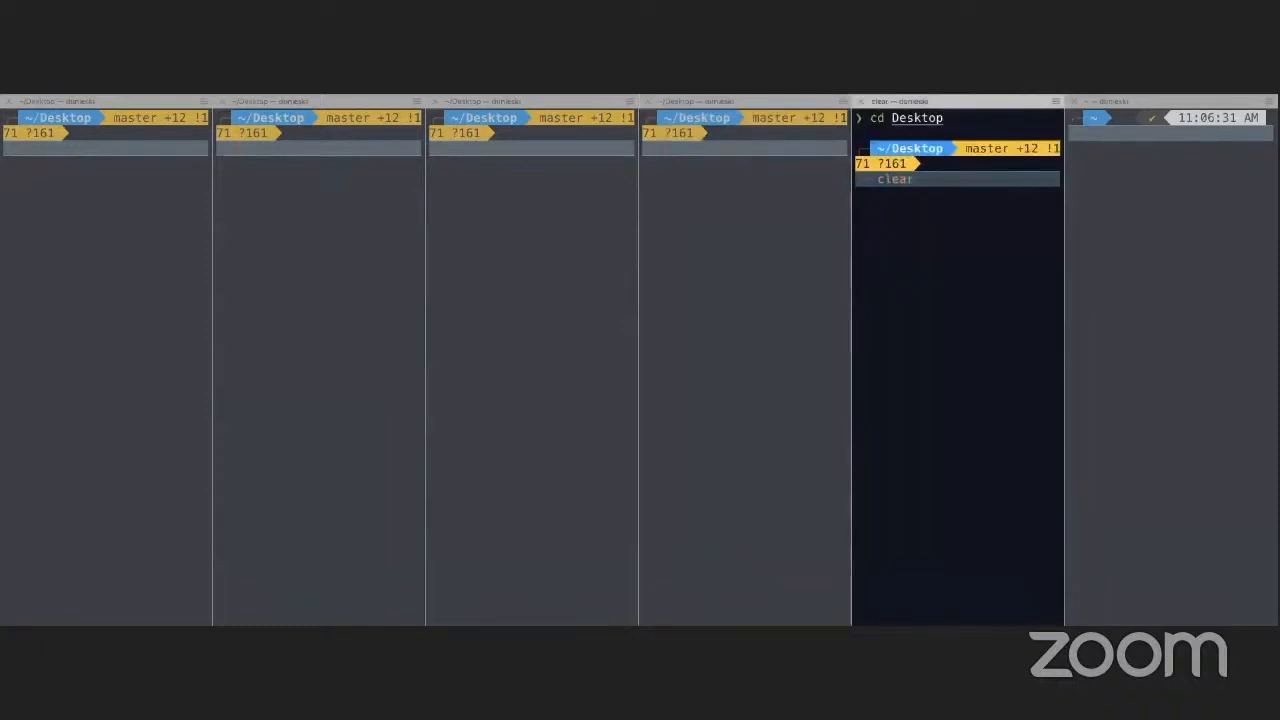
key("ctrl+l")
Step: Change the sixth pane's directory with cd Desktop and clear its output
left_click(1094, 132)
type("c")
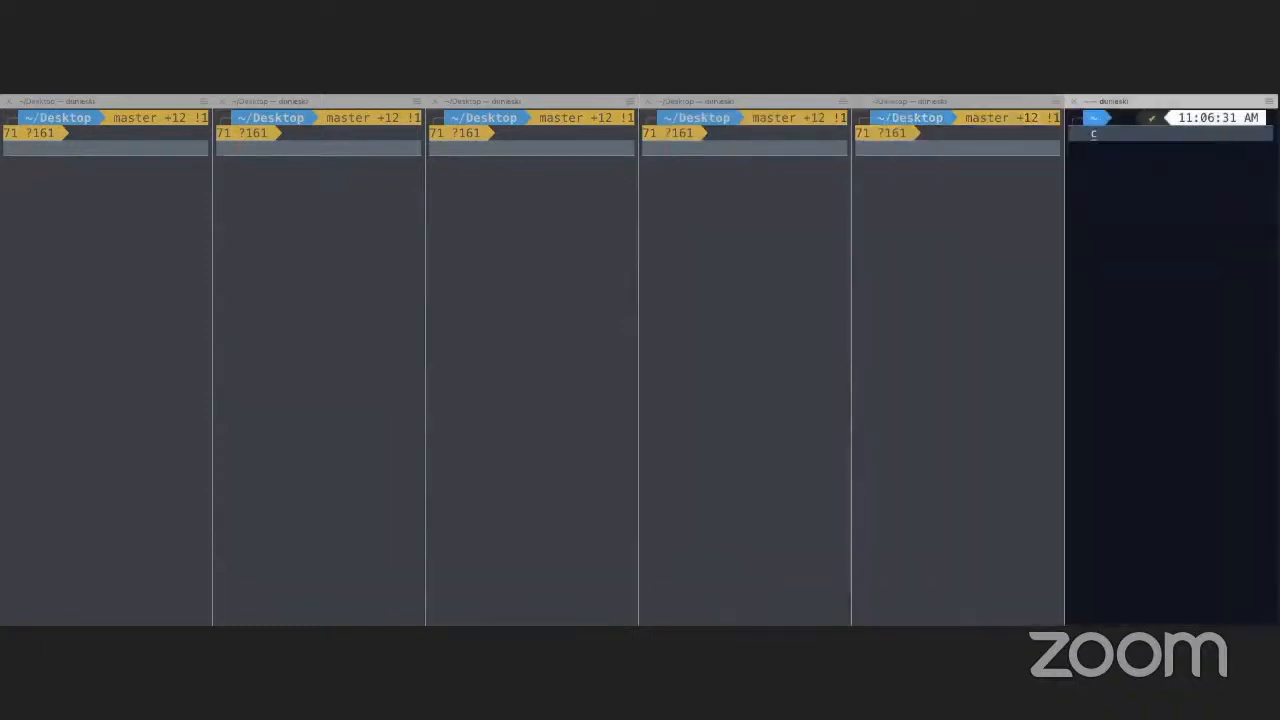
type("d Desktop")
key("Return")
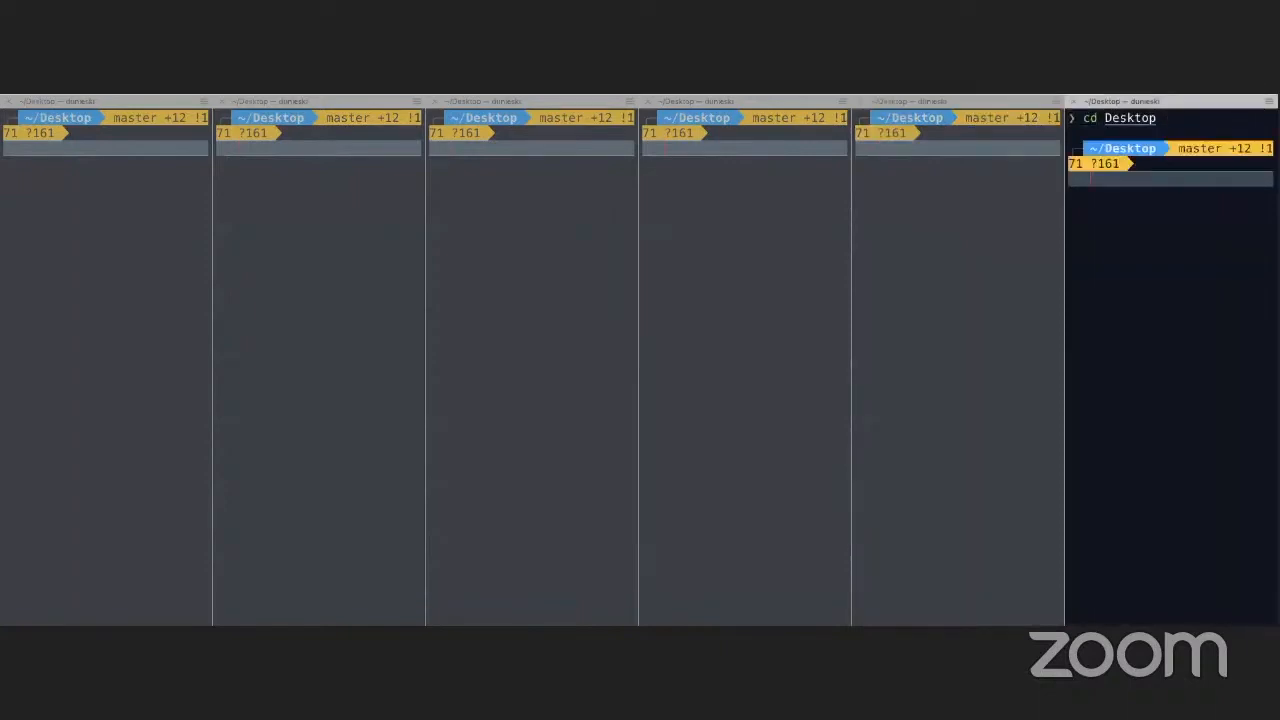
key("ctrl+l")
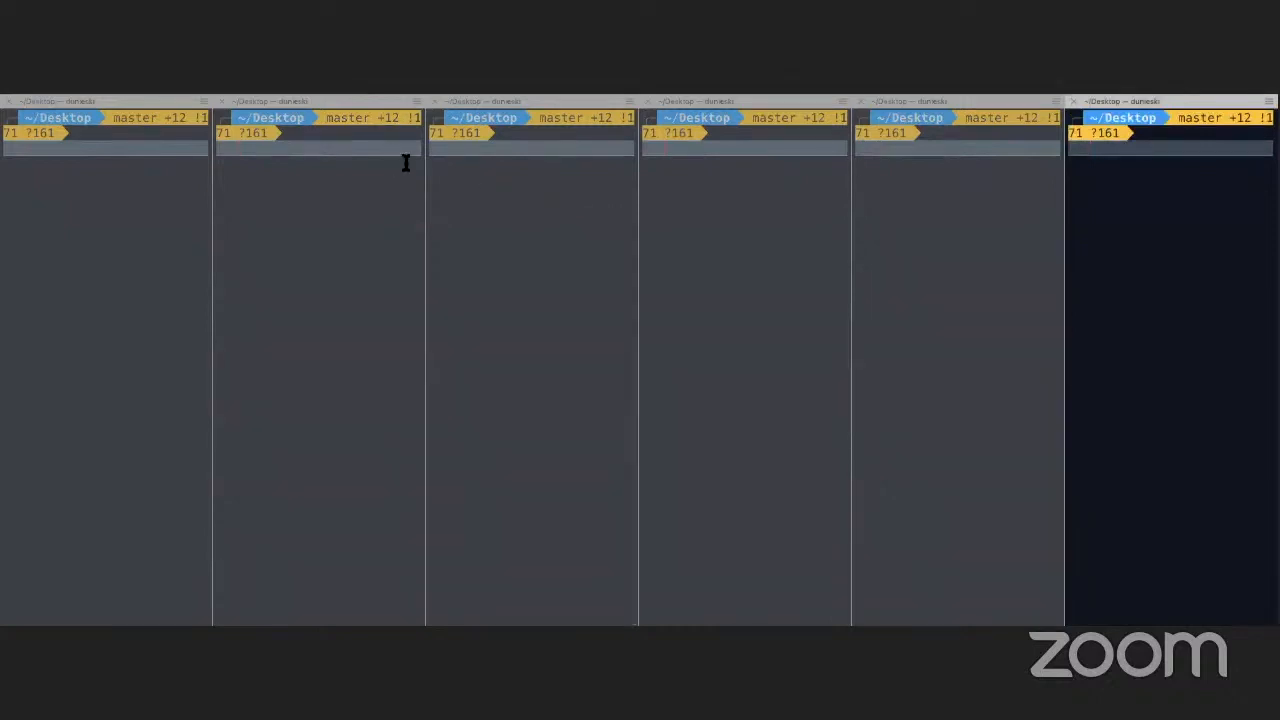
Step: Switch to the EC2 console in the browser and show the Instances page
key("ctrl+Left")
key("ctrl+Right")
key("ctrl+Right")
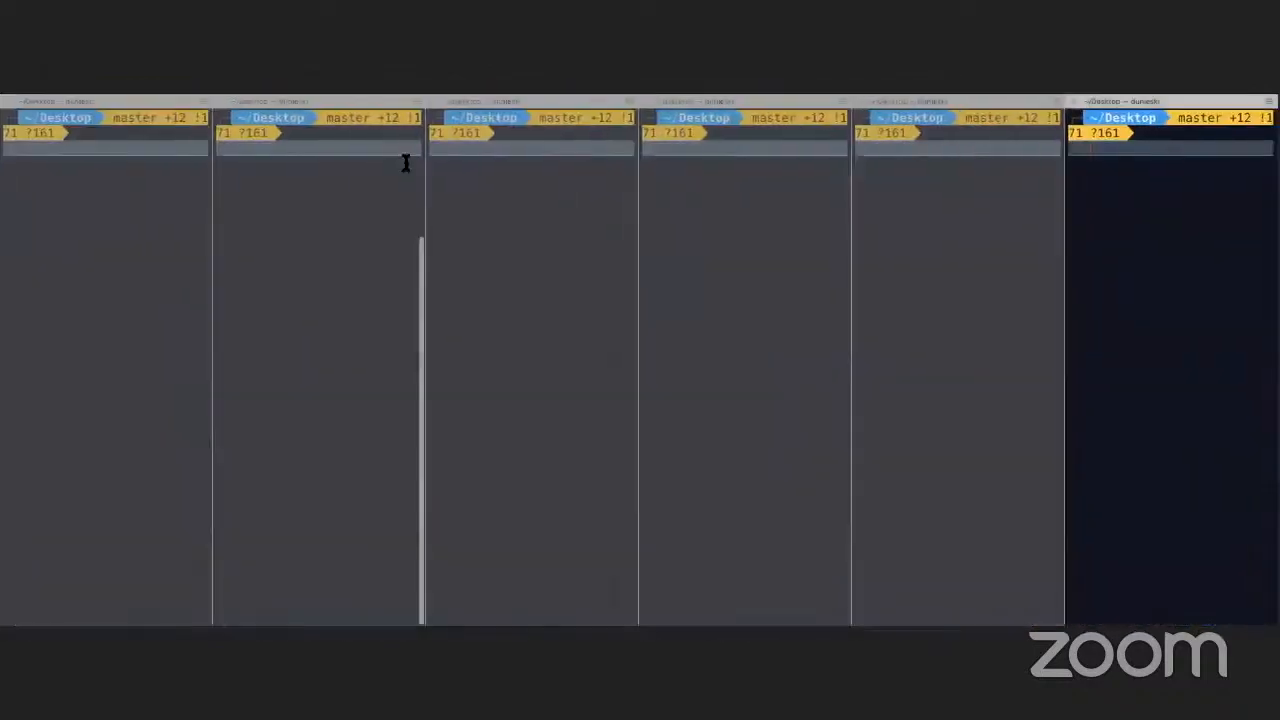
scroll(45, 262, "up", 5)
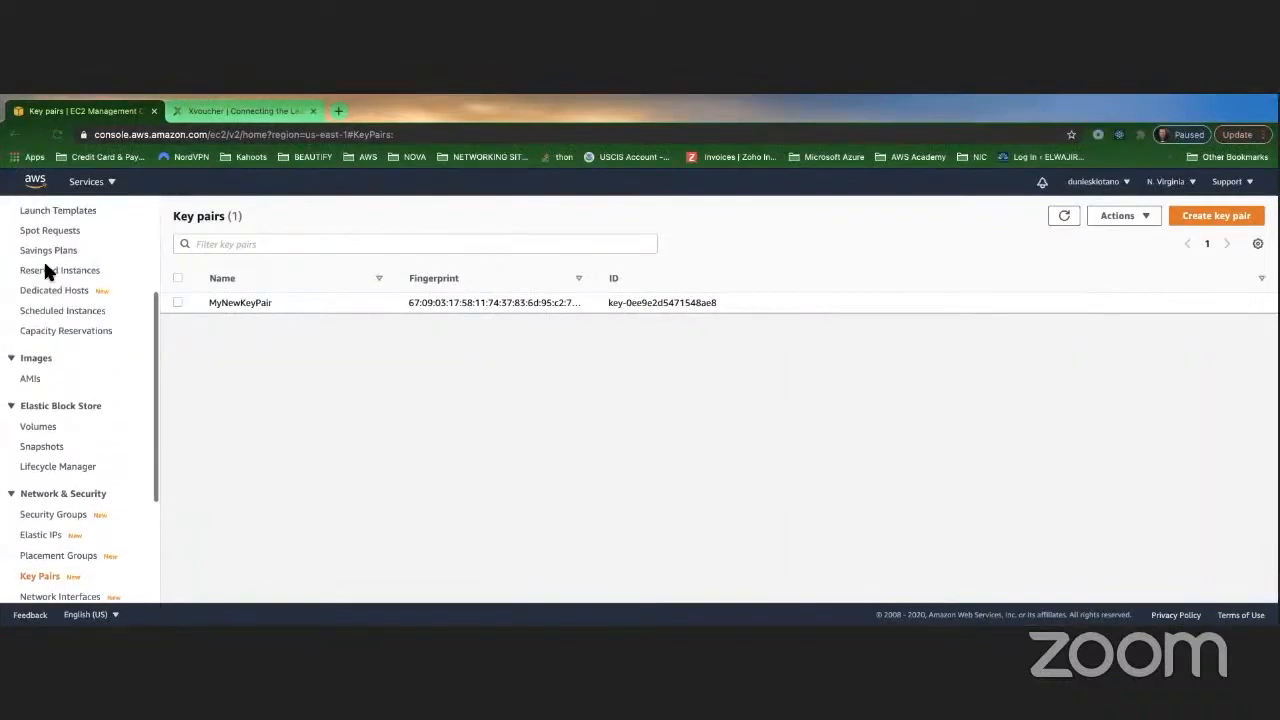
left_click(46, 316)
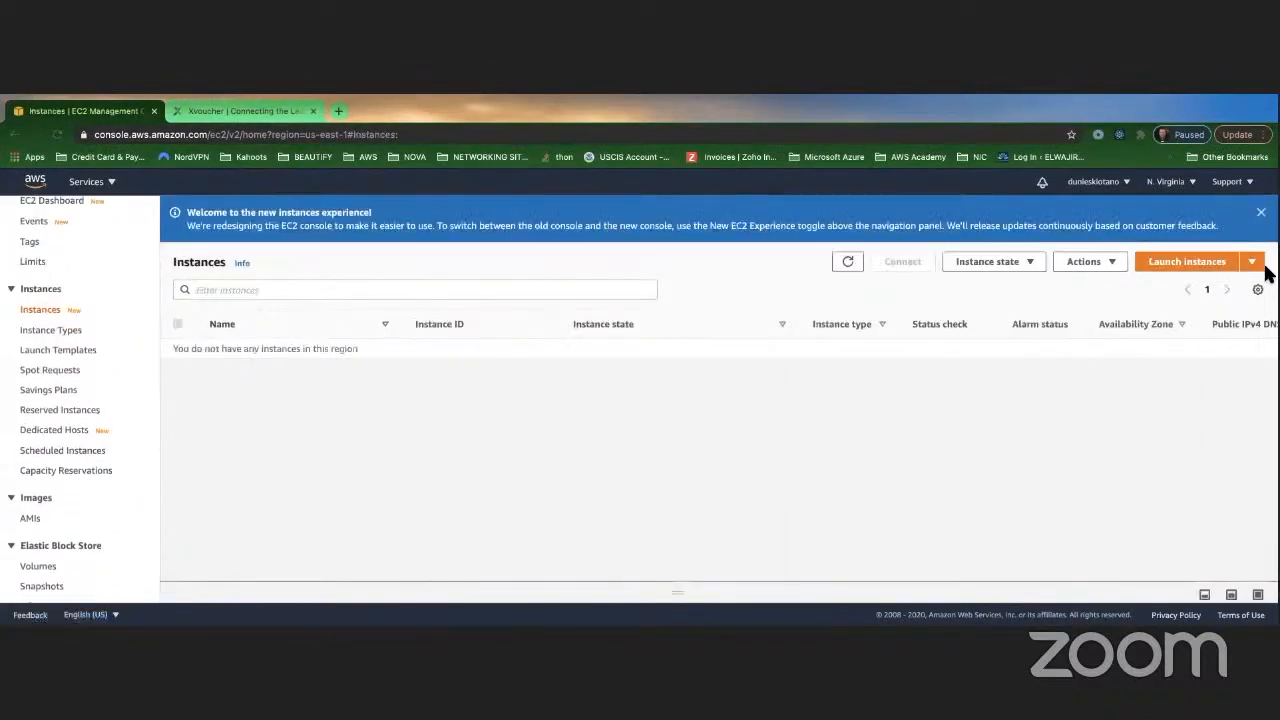
Step: Start launching an instance from the 64-bit (x86) Amazon Linux 2 AMI, keep type t2.micro, and continue to the instance details
left_click(1170, 265)
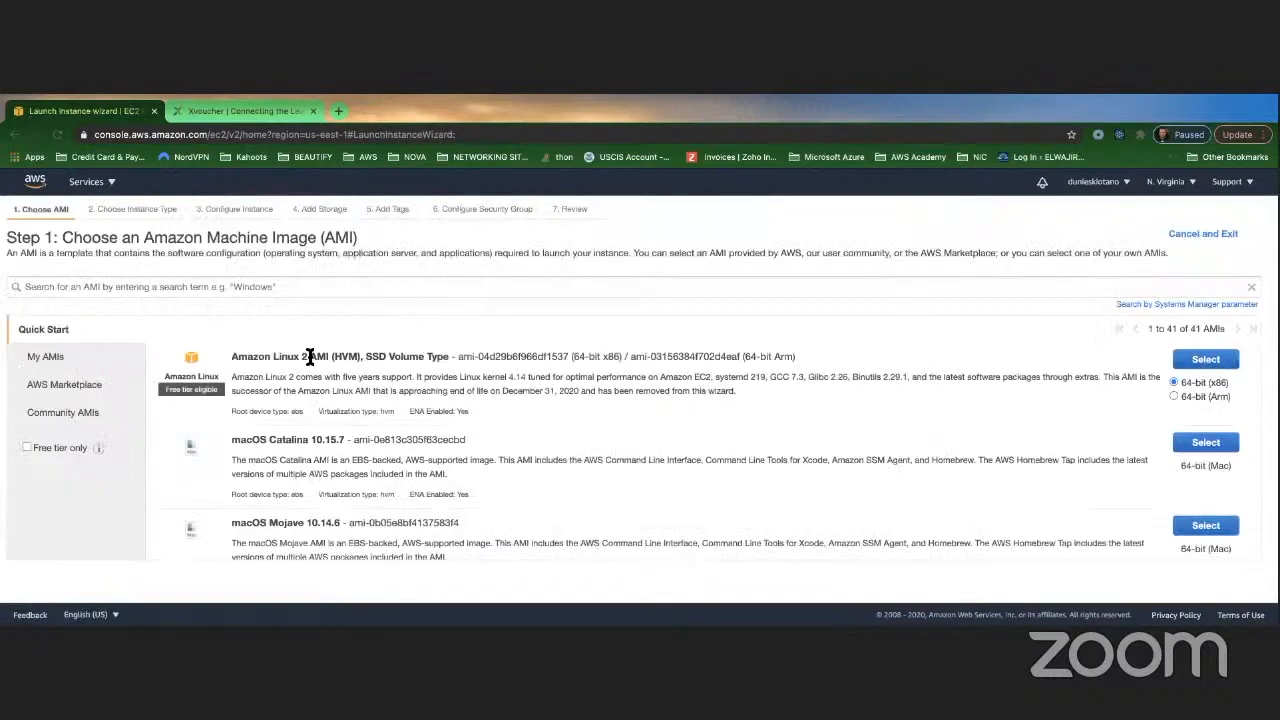
left_click(1198, 360)
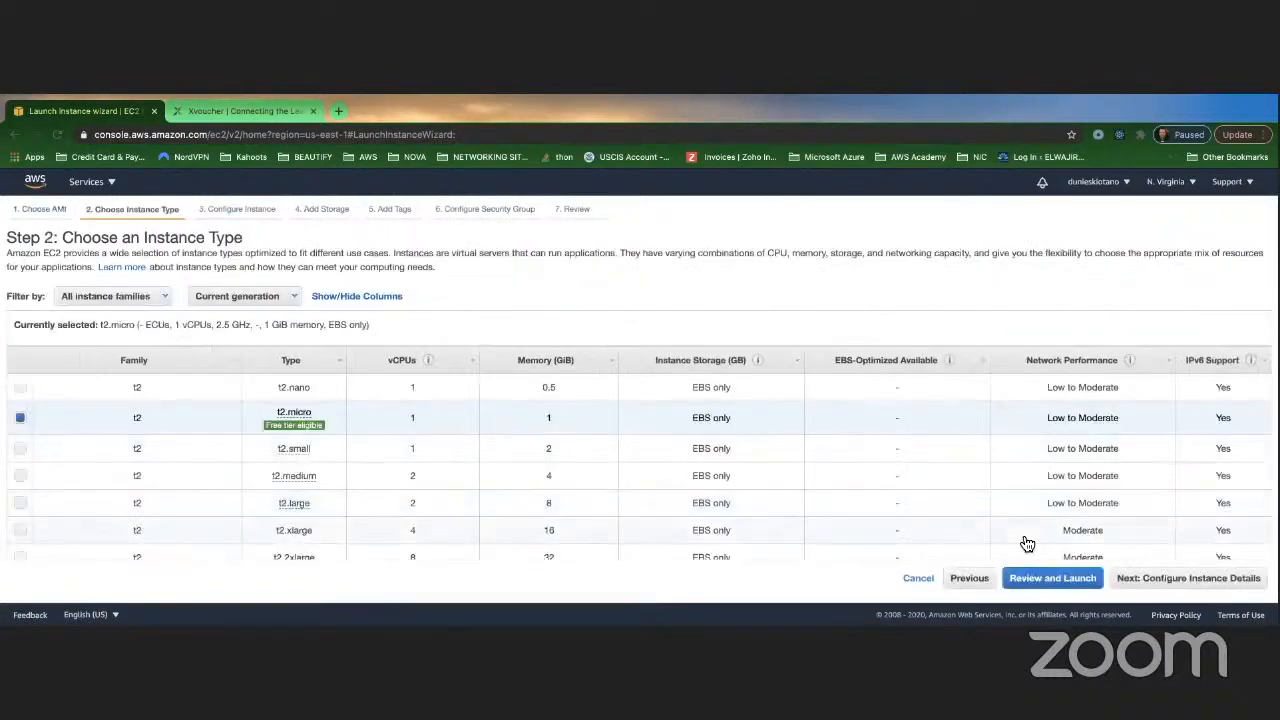
left_click(1125, 579)
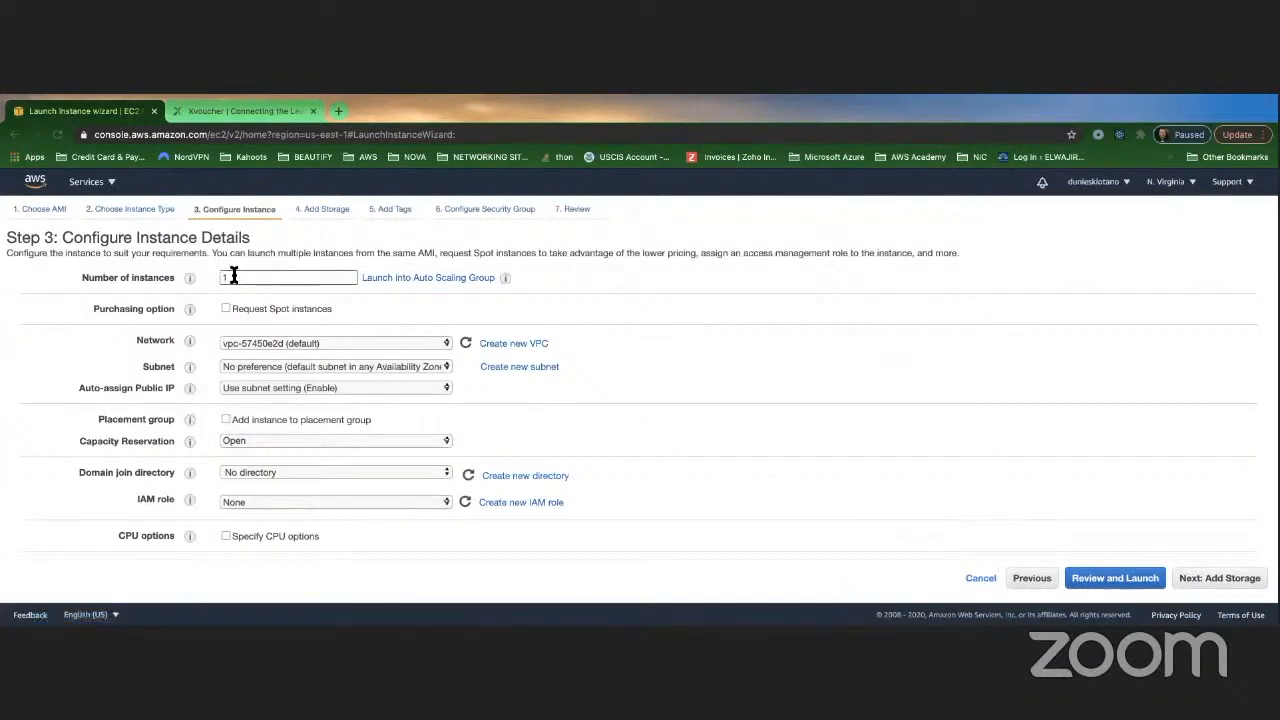
Step: Set Auto-assign Public IP to Enable and the subnet to subnet-947ab5d9, the default in us-east-1a
scroll(243, 276, "down", 1)
left_click(251, 321)
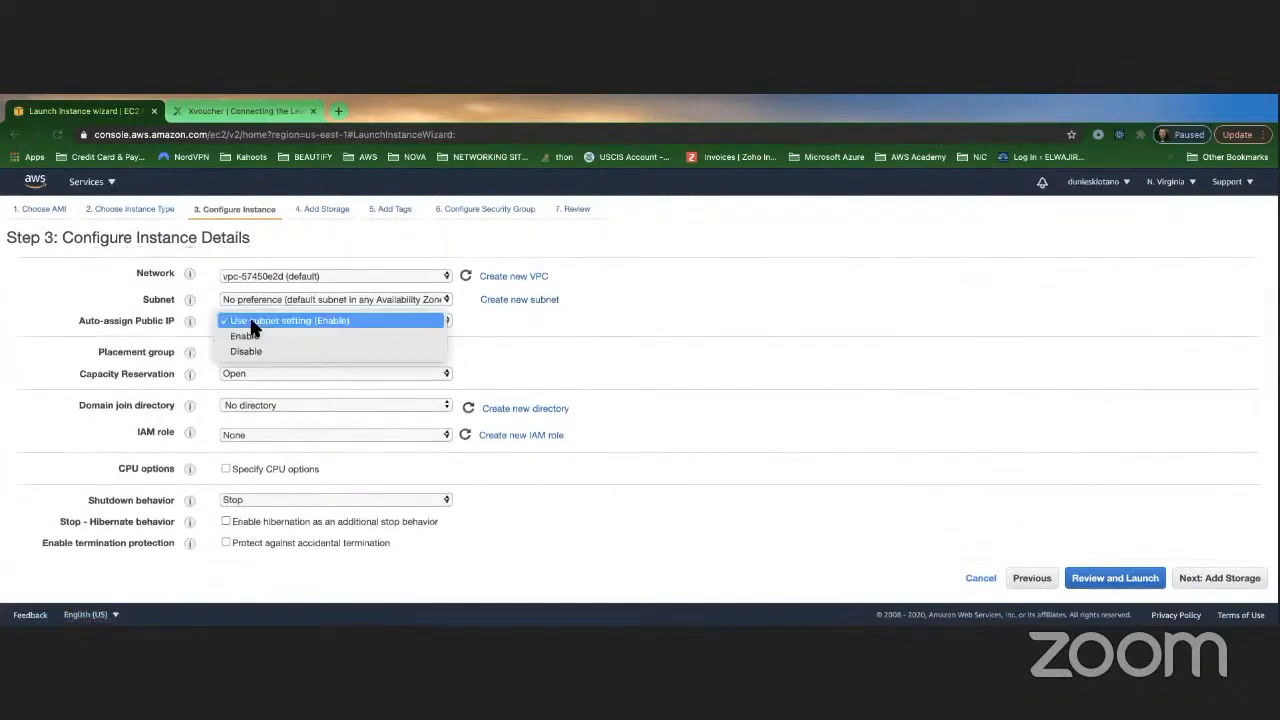
left_click(228, 332)
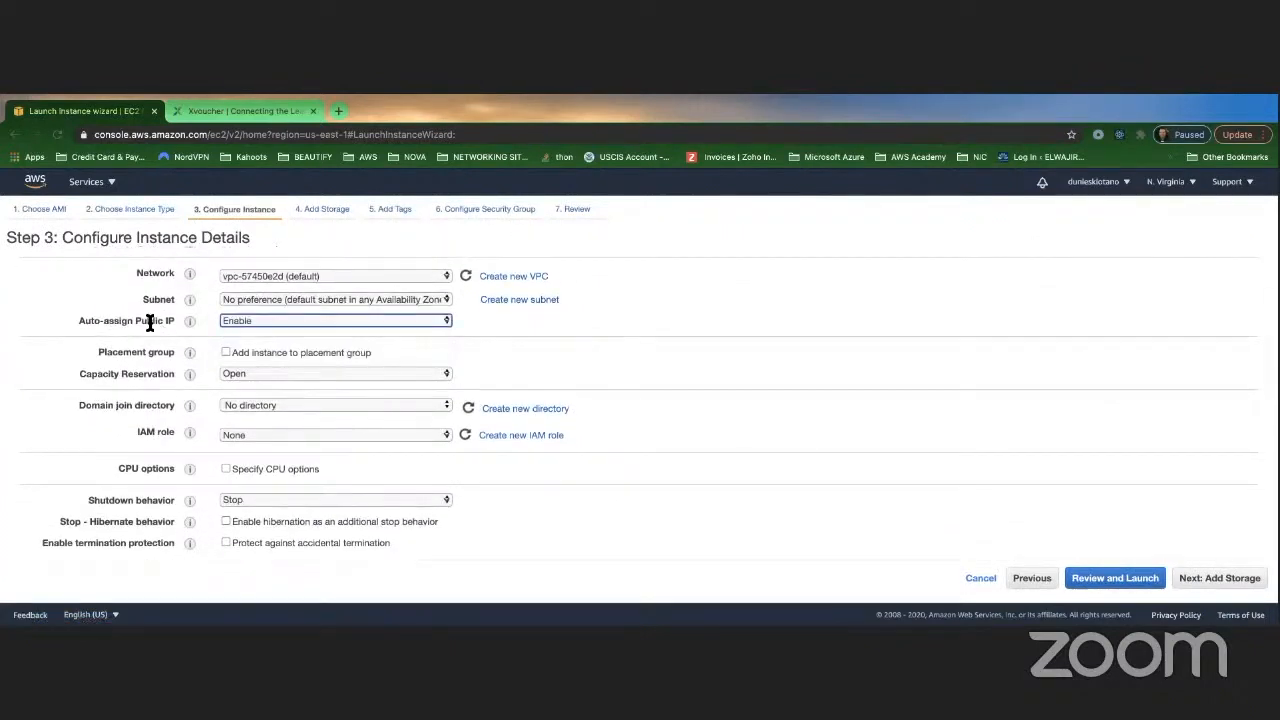
left_click(320, 298)
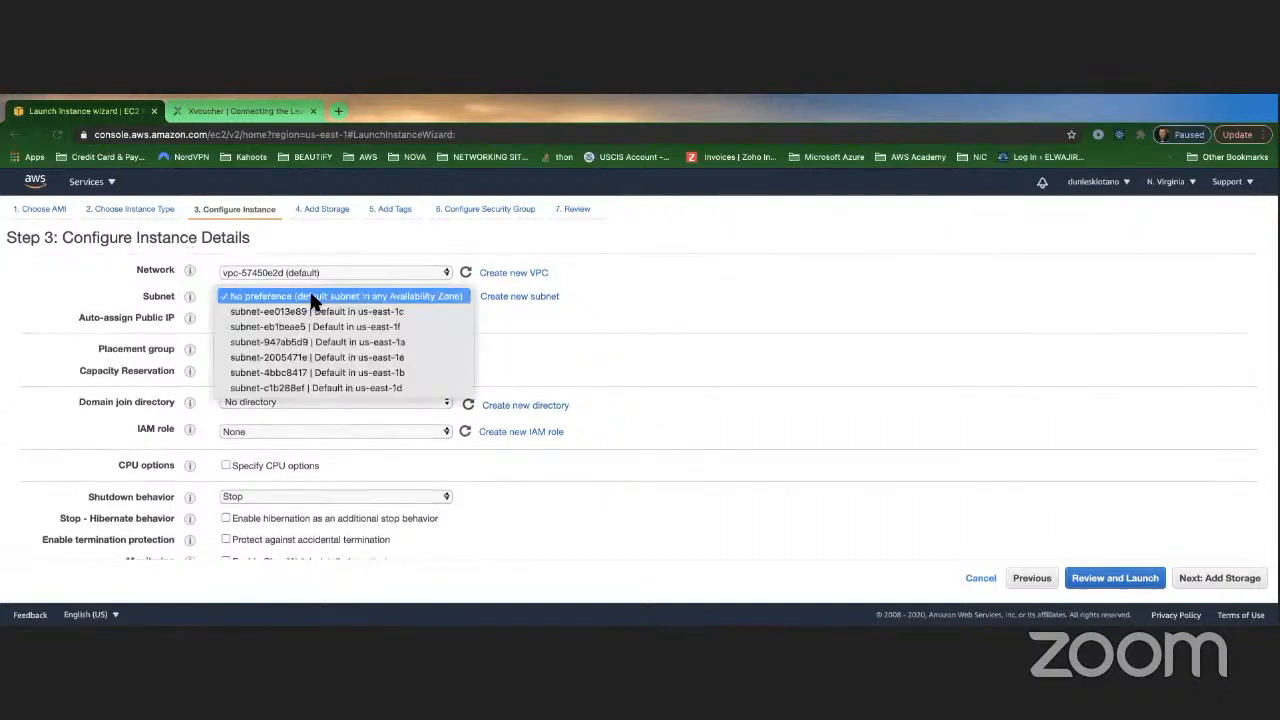
left_click(341, 345)
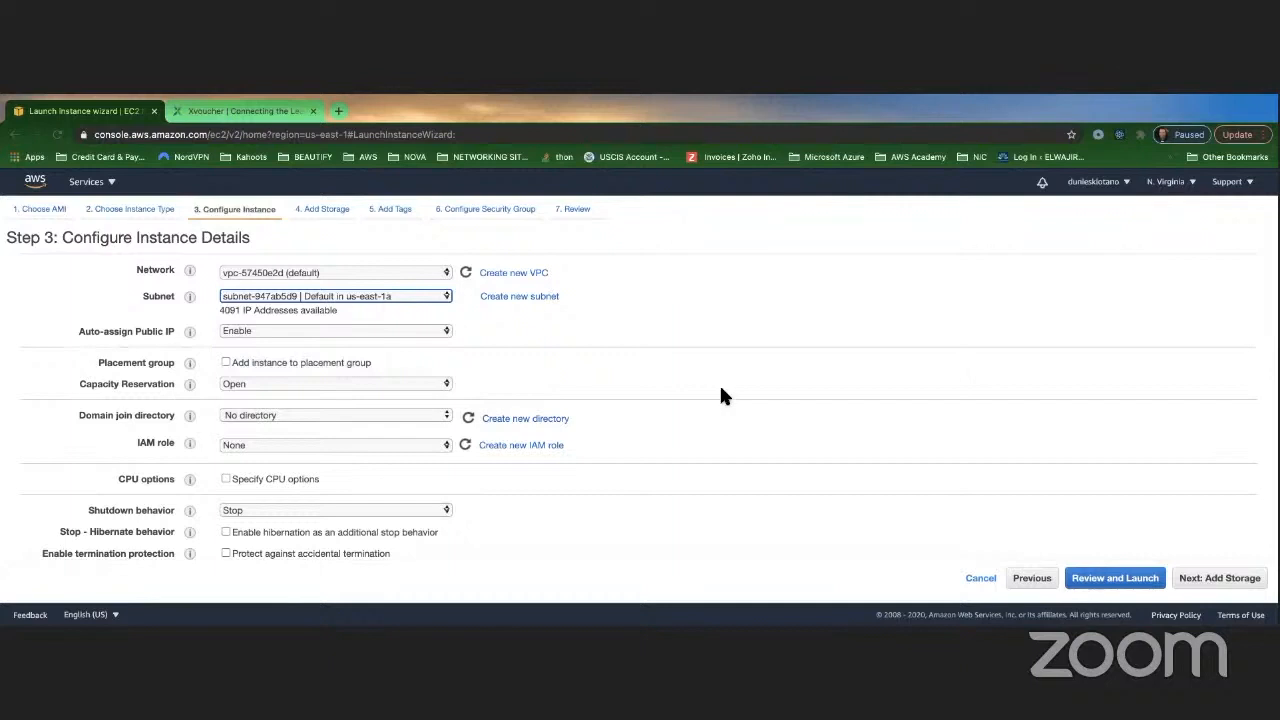
Step: Accept the remaining instance details and the default storage, and continue to the tags
scroll(719, 384, "down", 10)
scroll(721, 395, "down", 3)
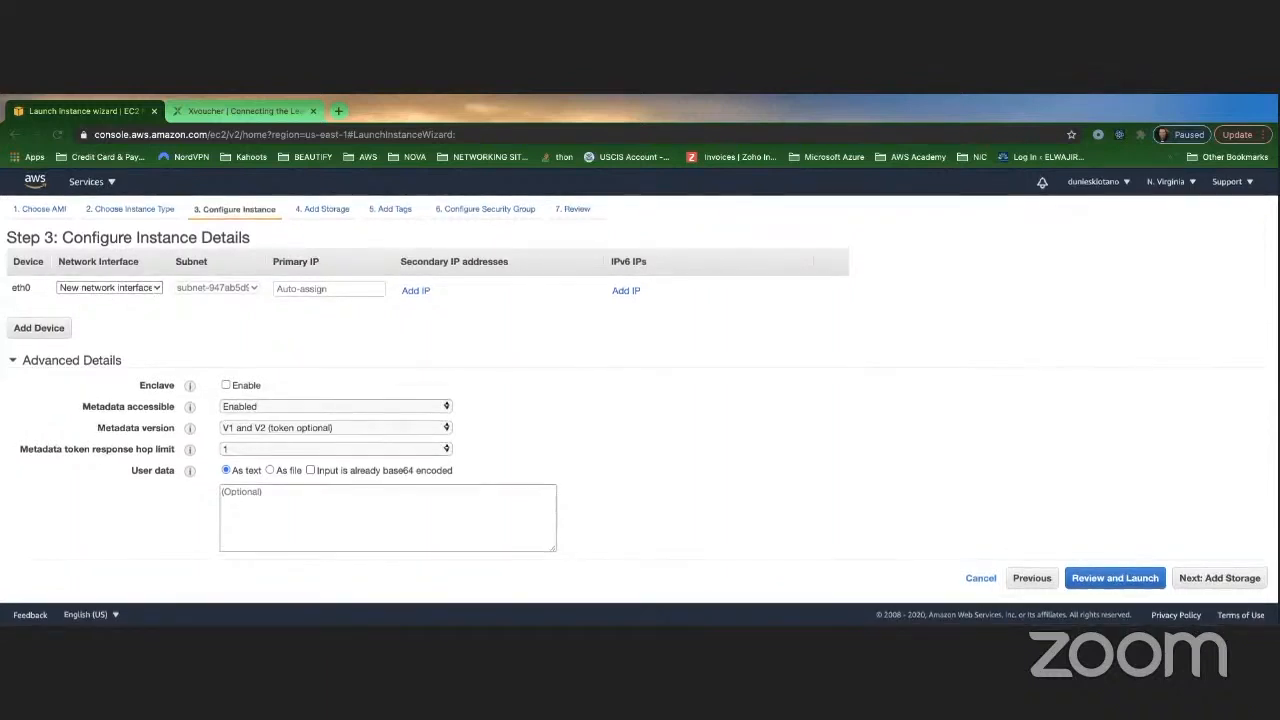
left_click(1243, 582)
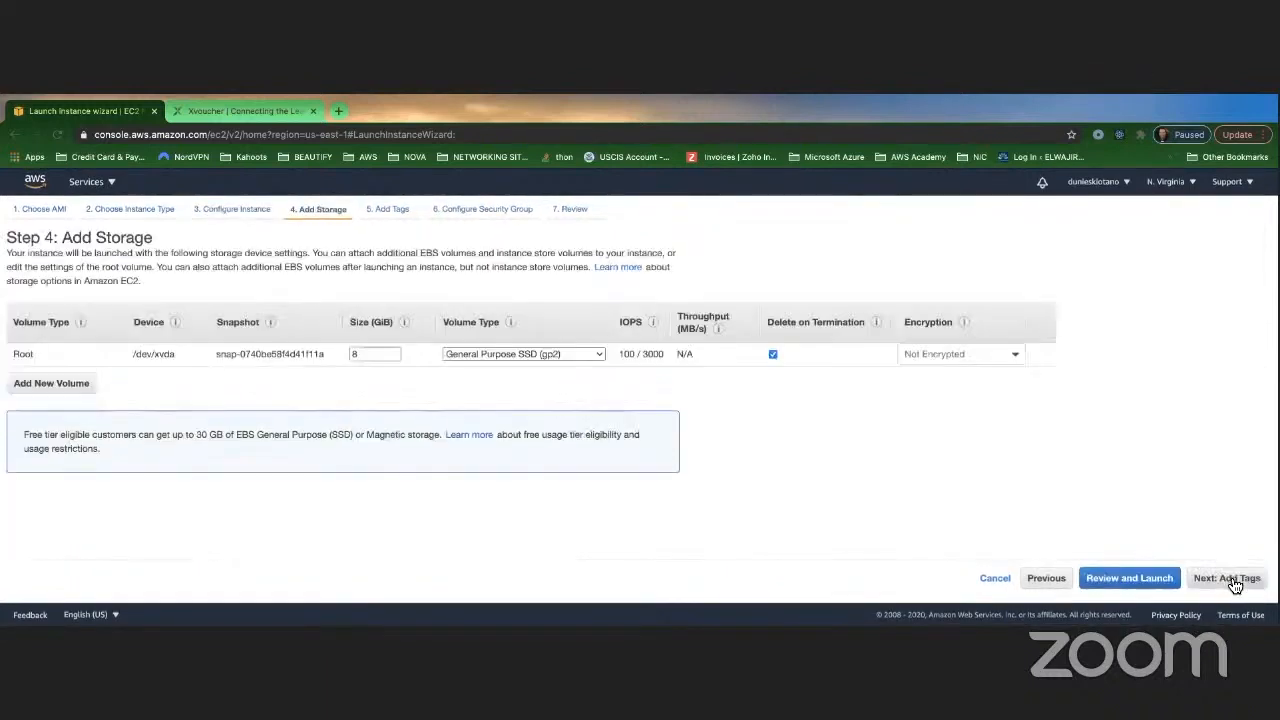
left_click(1235, 582)
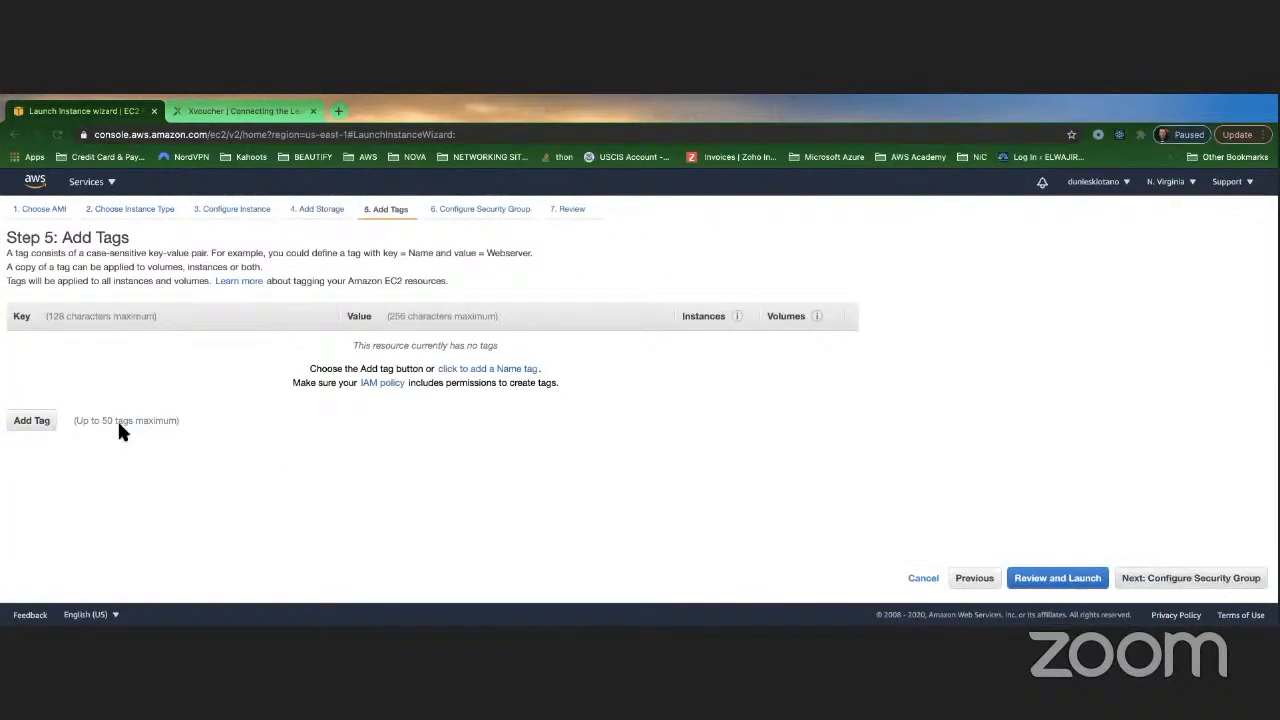
Step: Add a tag with key Name and value us-east-1a Server, and continue to the security group configuration
left_click(32, 421)
left_click(47, 348)
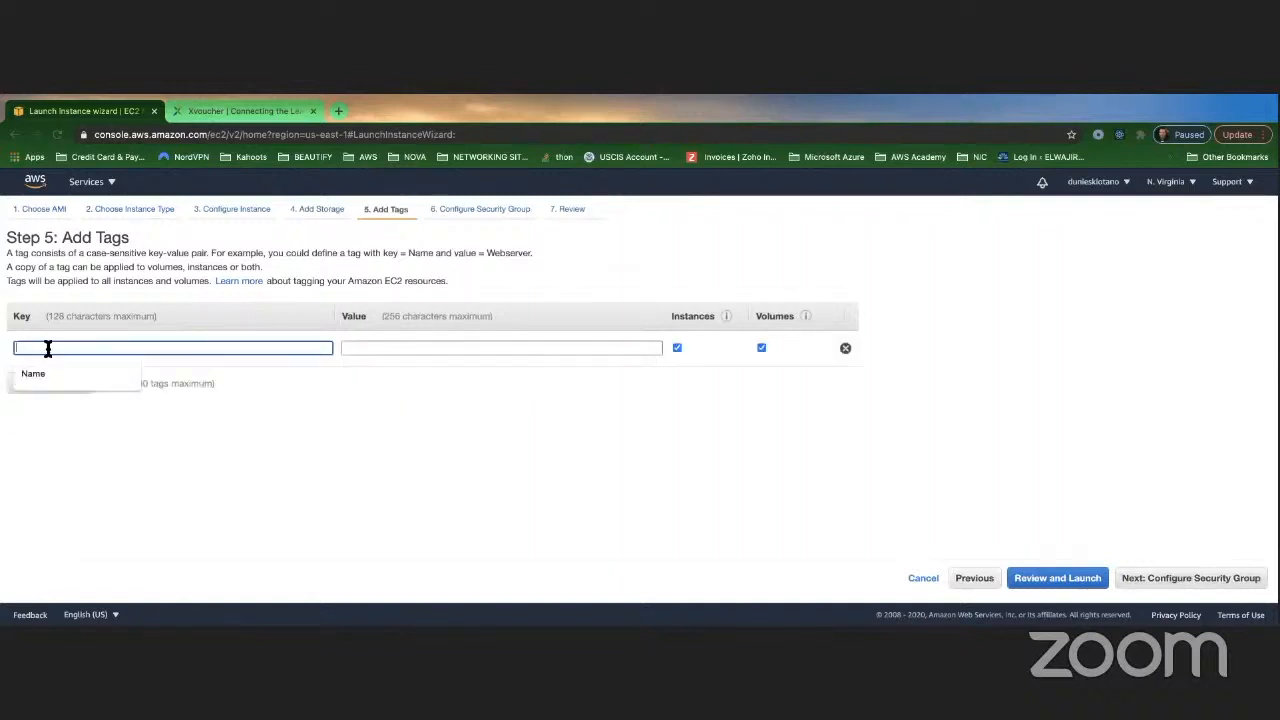
type("Name")
key("Tab")
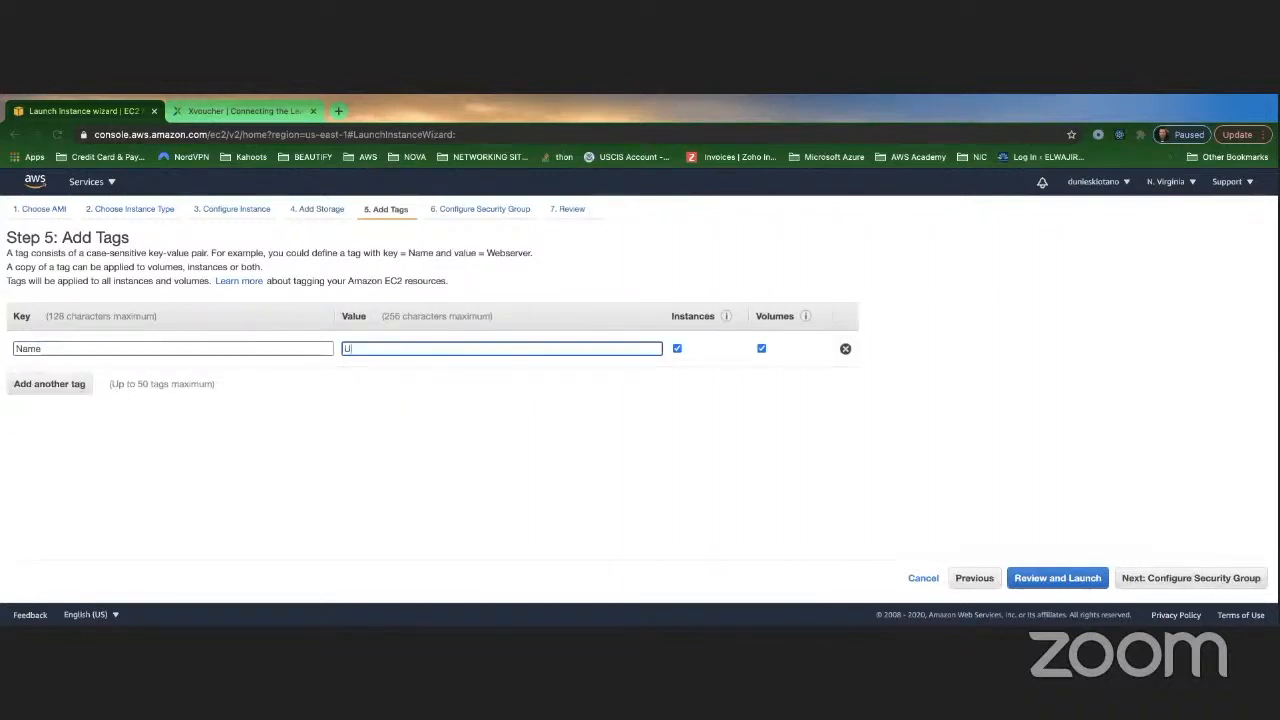
type("use")
type("east-1a Server")
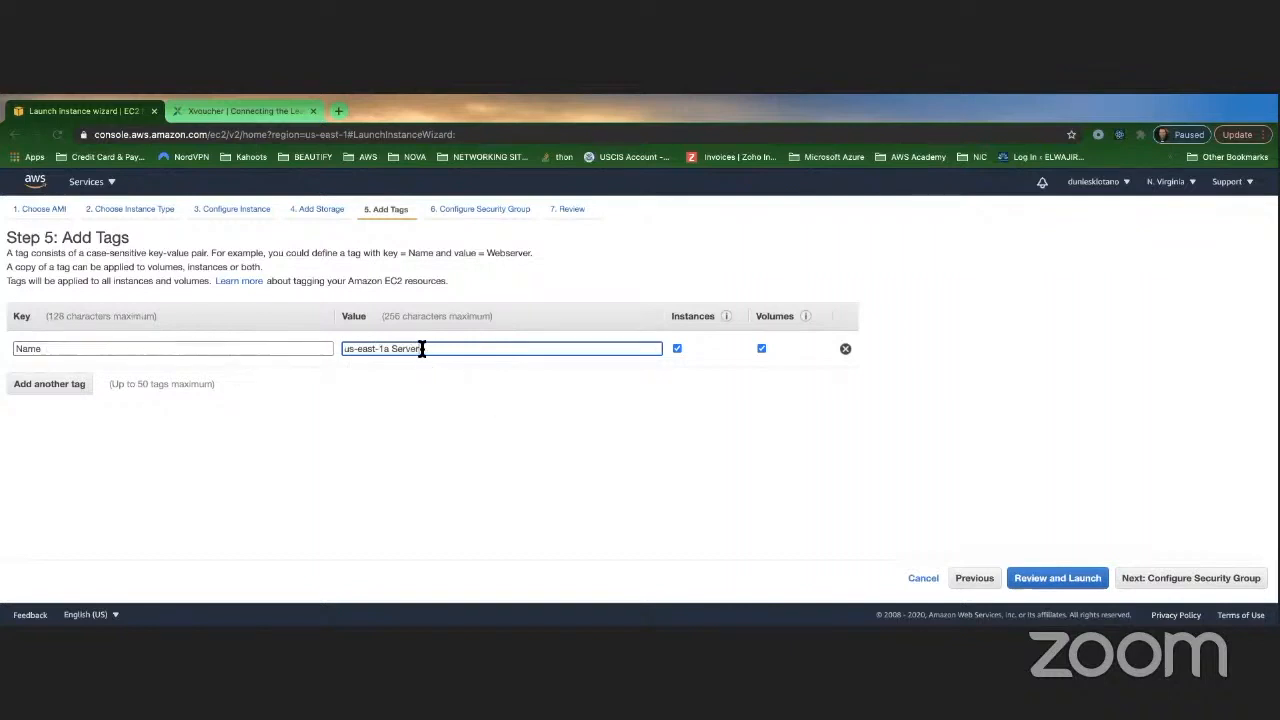
left_click_drag(423, 349, 340, 349)
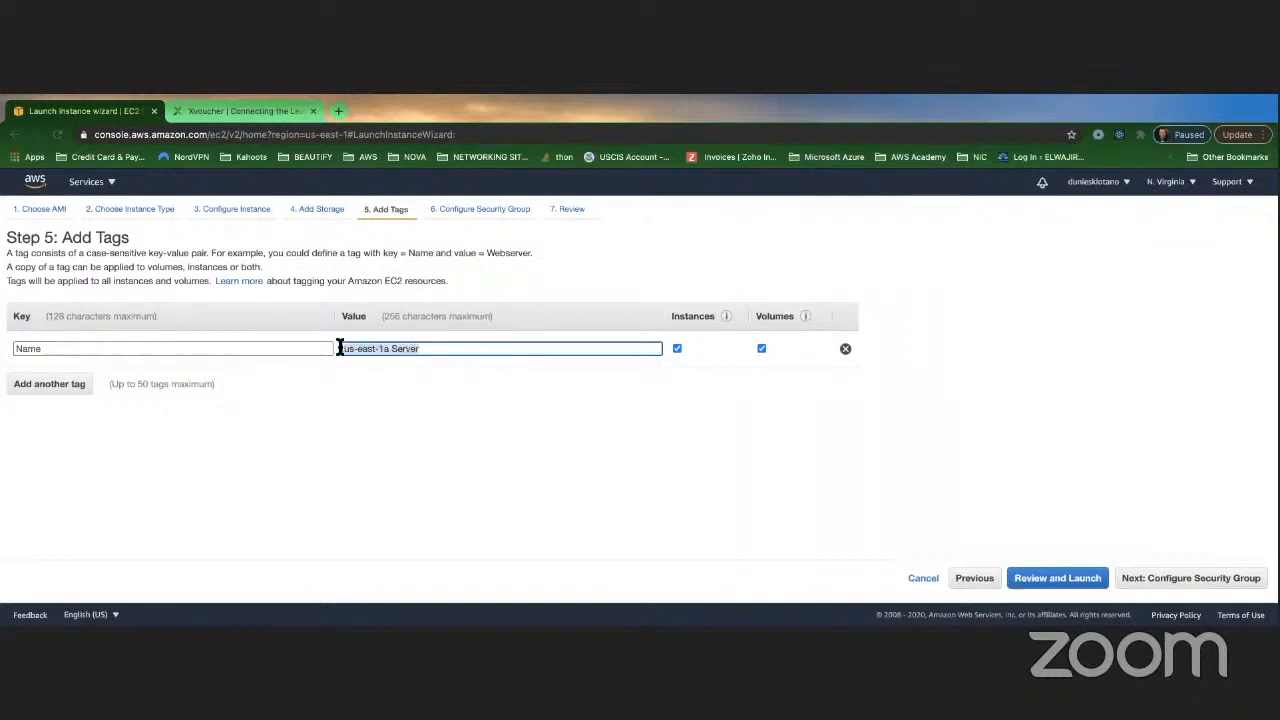
left_click(1157, 578)
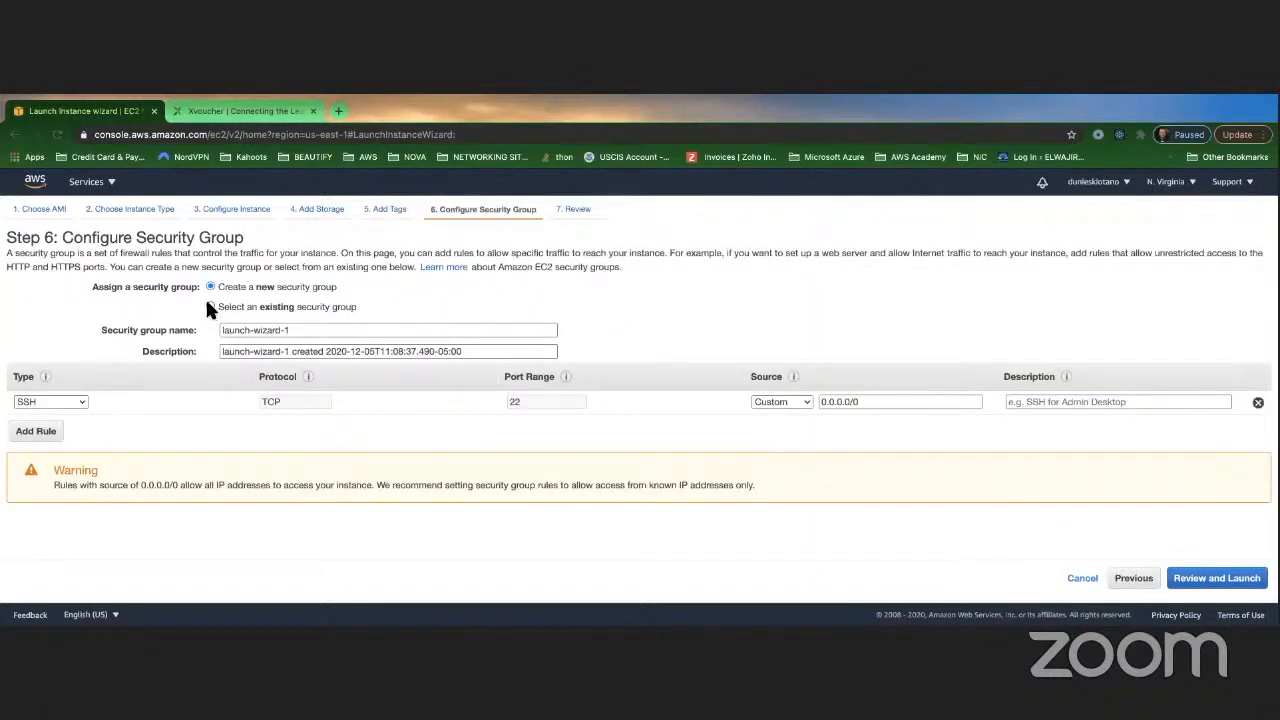
Step: Name the new security group NFSSecurityGroupMDCC and set its description to NFS Security Group MDCC
left_click_drag(288, 330, 205, 329)
type("NFSSecurityGroupMDCC")
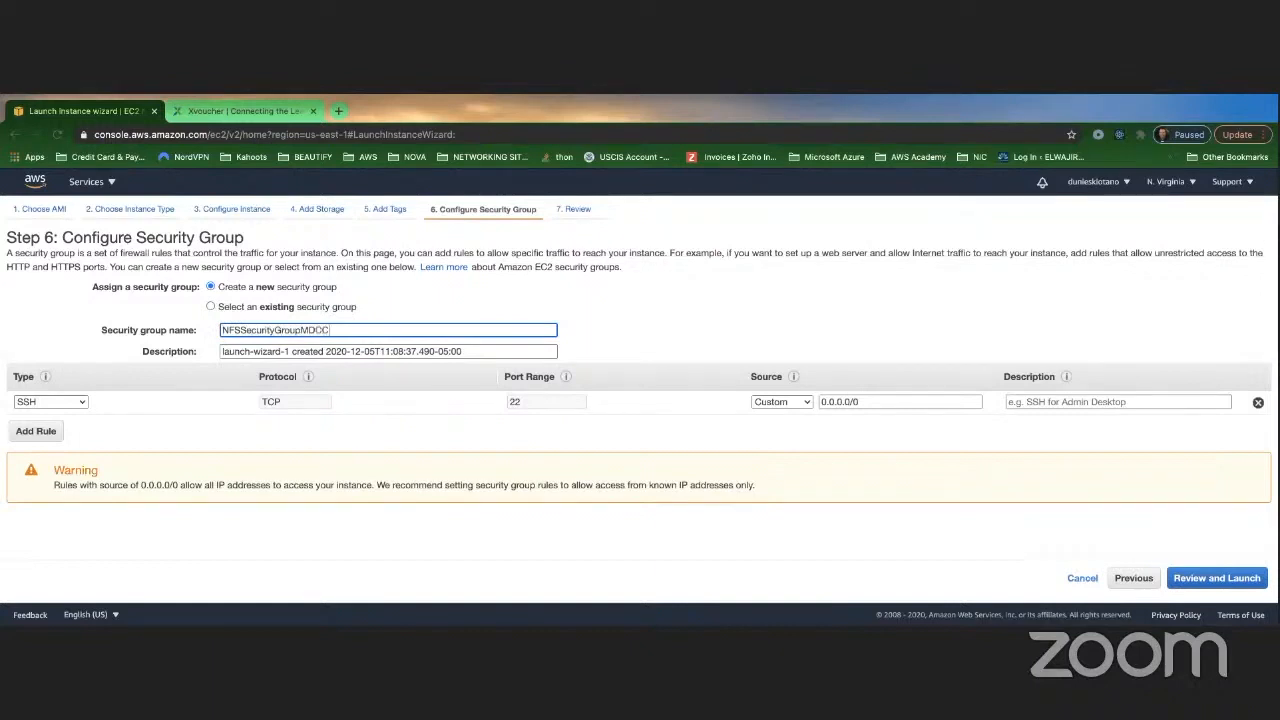
left_click_drag(468, 352, 170, 355)
type("HFS")
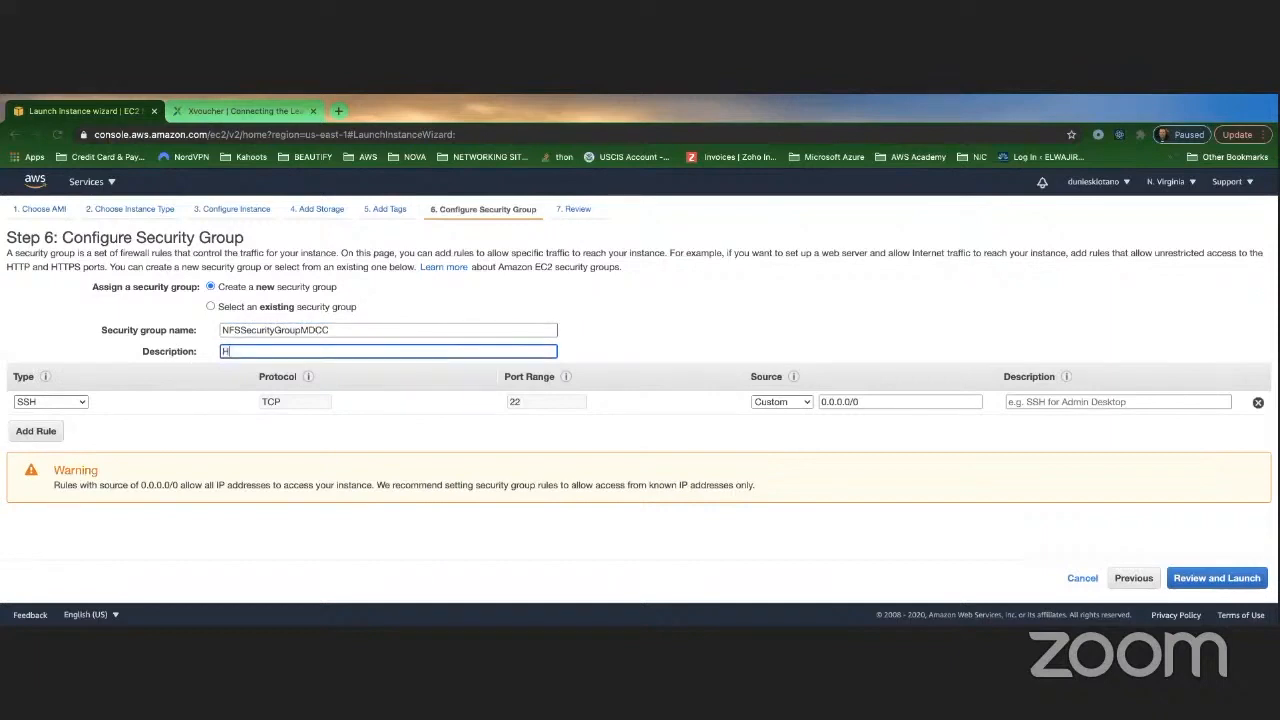
key("BackSpace")
key("BackSpace")
key("BackSpace")
key("BackSpace")
type("NFS Se")
key("BackSpace")
key("BackSpace")
key("BackSpace")
key("BackSpace")
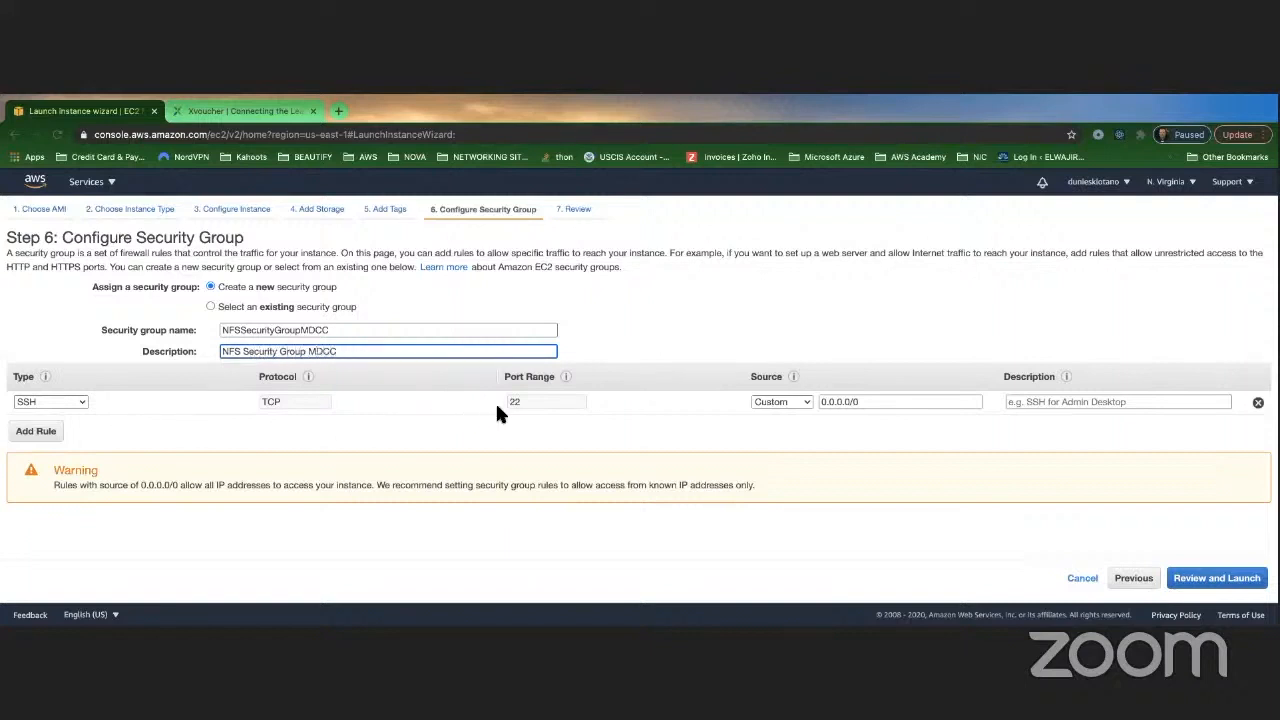
Step: Add a second inbound rule of type NFS to the security group
left_click(38, 431)
left_click(77, 427)
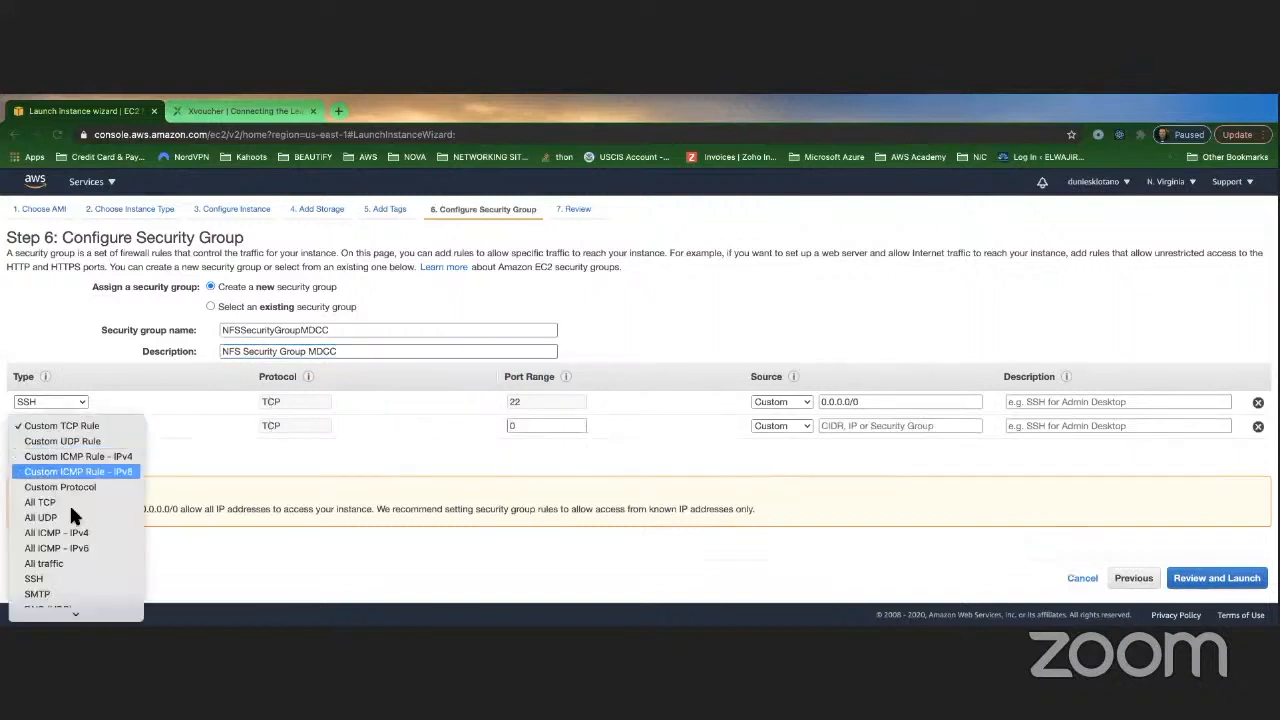
scroll(66, 548, "down", 5)
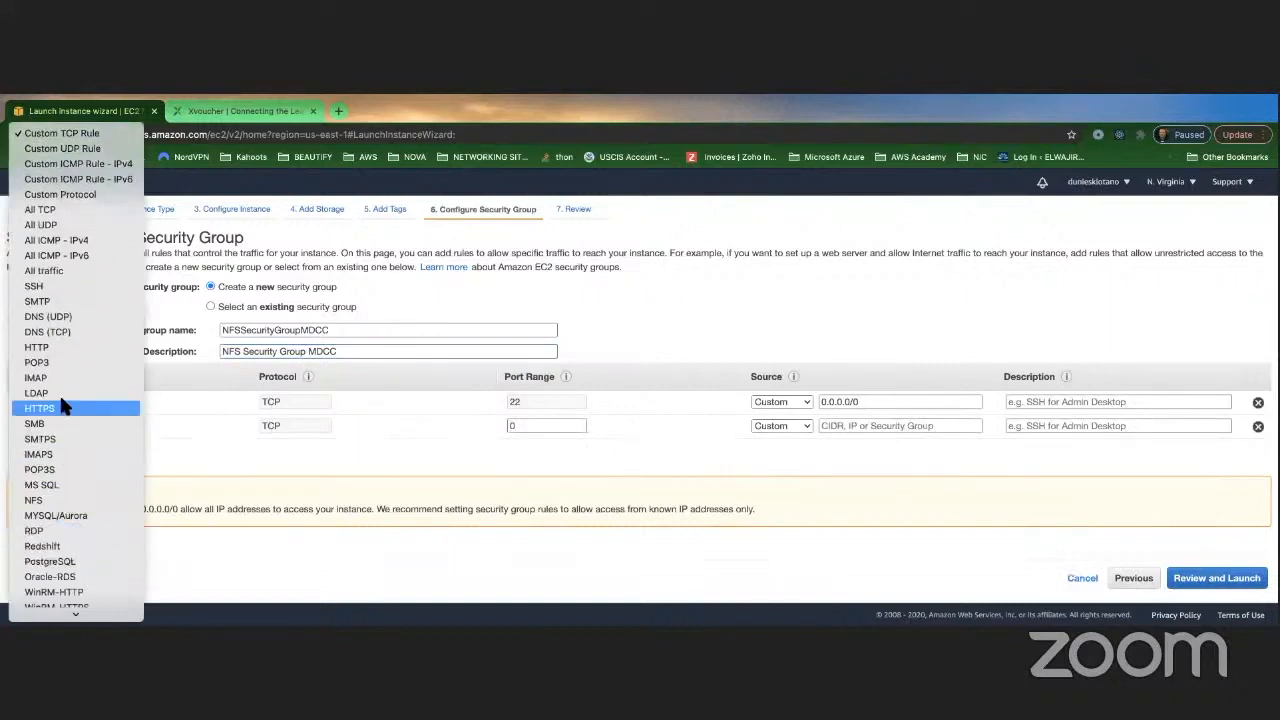
scroll(64, 405, "down", 1)
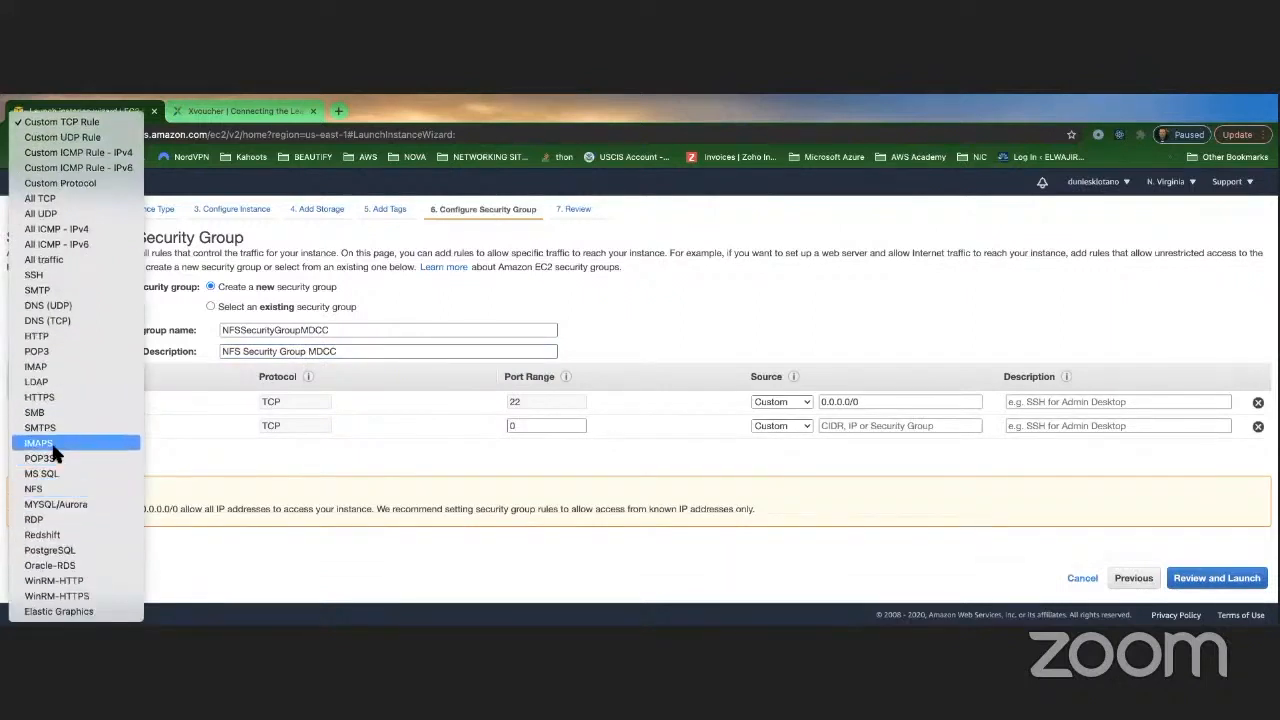
left_click(38, 490)
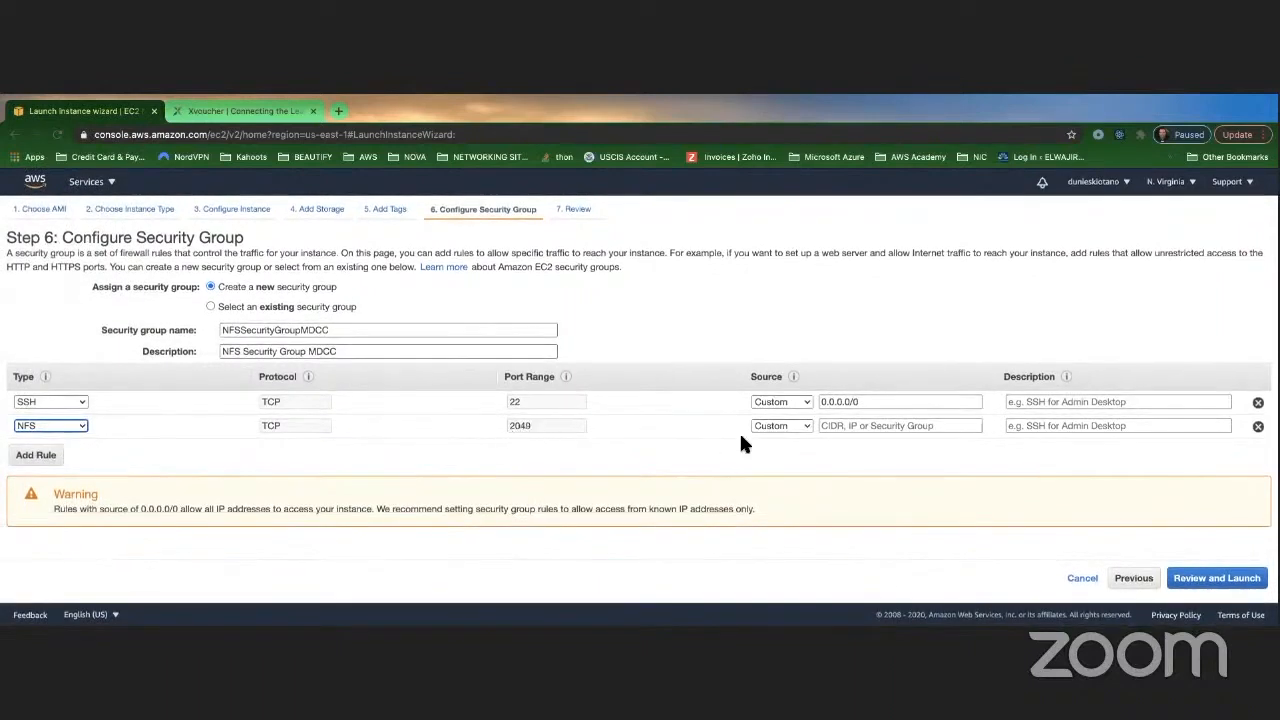
Step: Set the source of the NFS inbound rule to 0.0.0.0/0
left_click(846, 427)
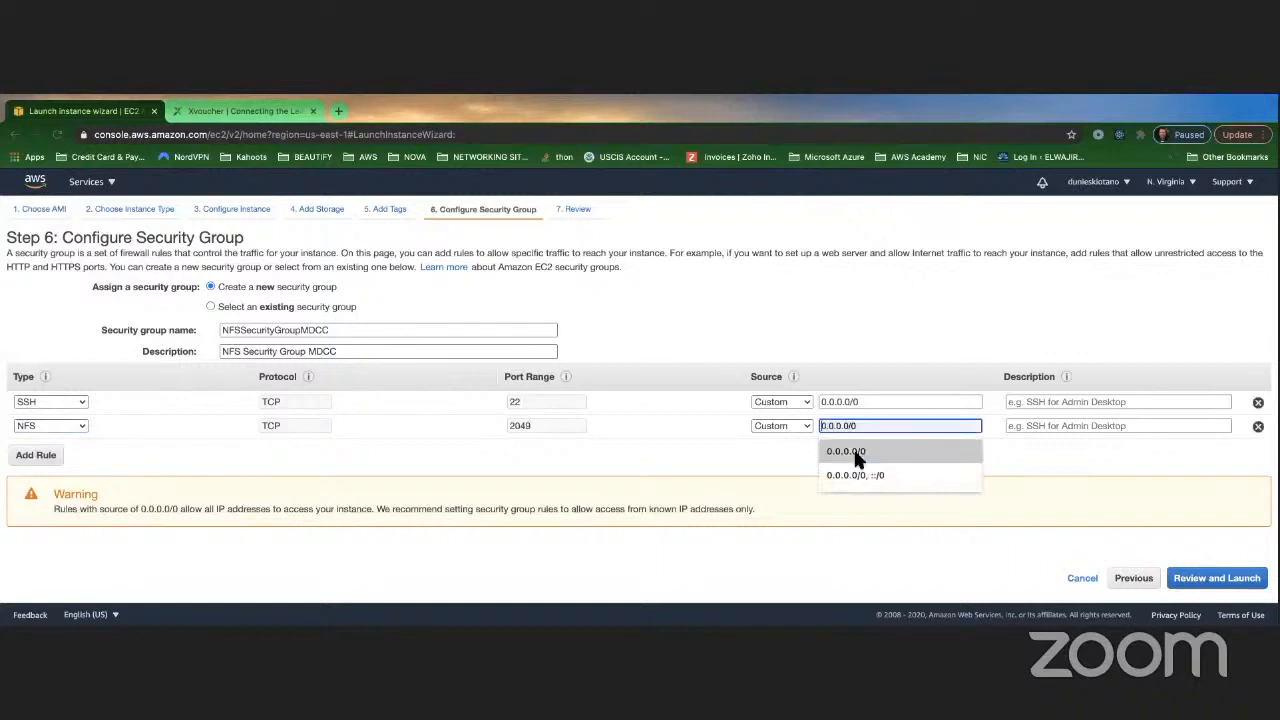
left_click(852, 455)
left_click(1074, 471)
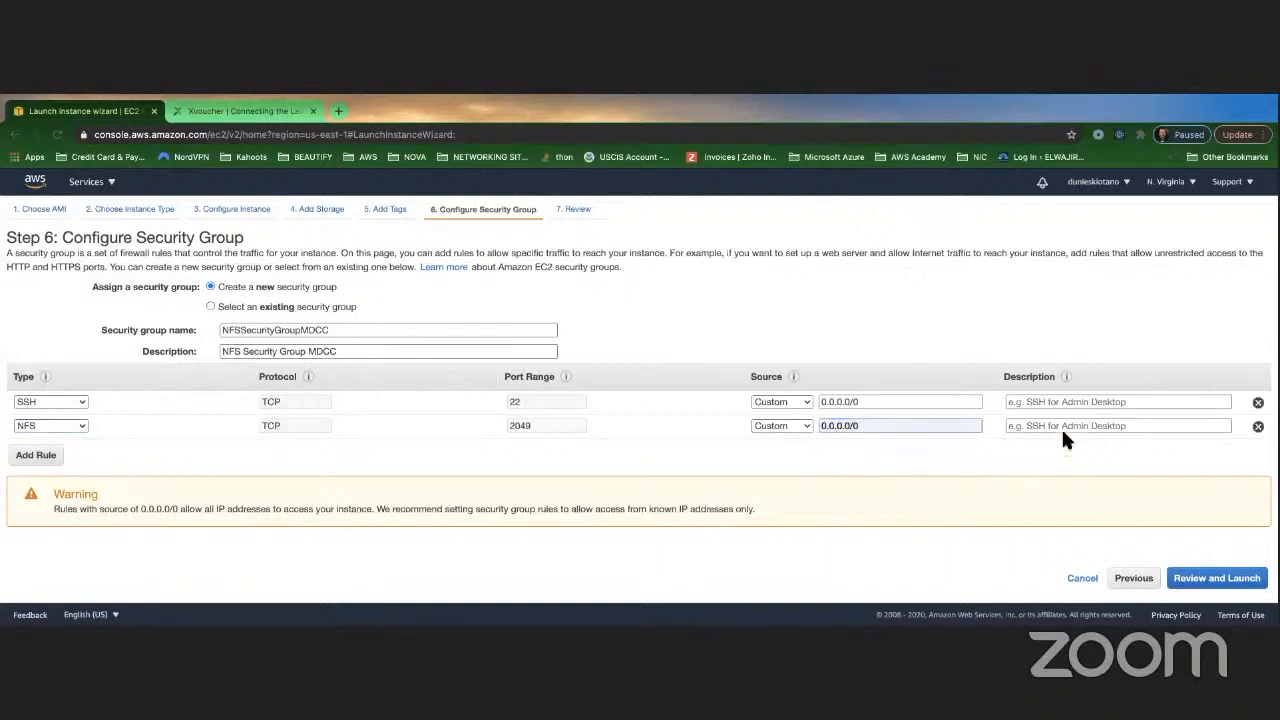
Step: Set the description of the SSH inbound rule to "This allows access via port 22"
left_click(1050, 402)
type("This allows")
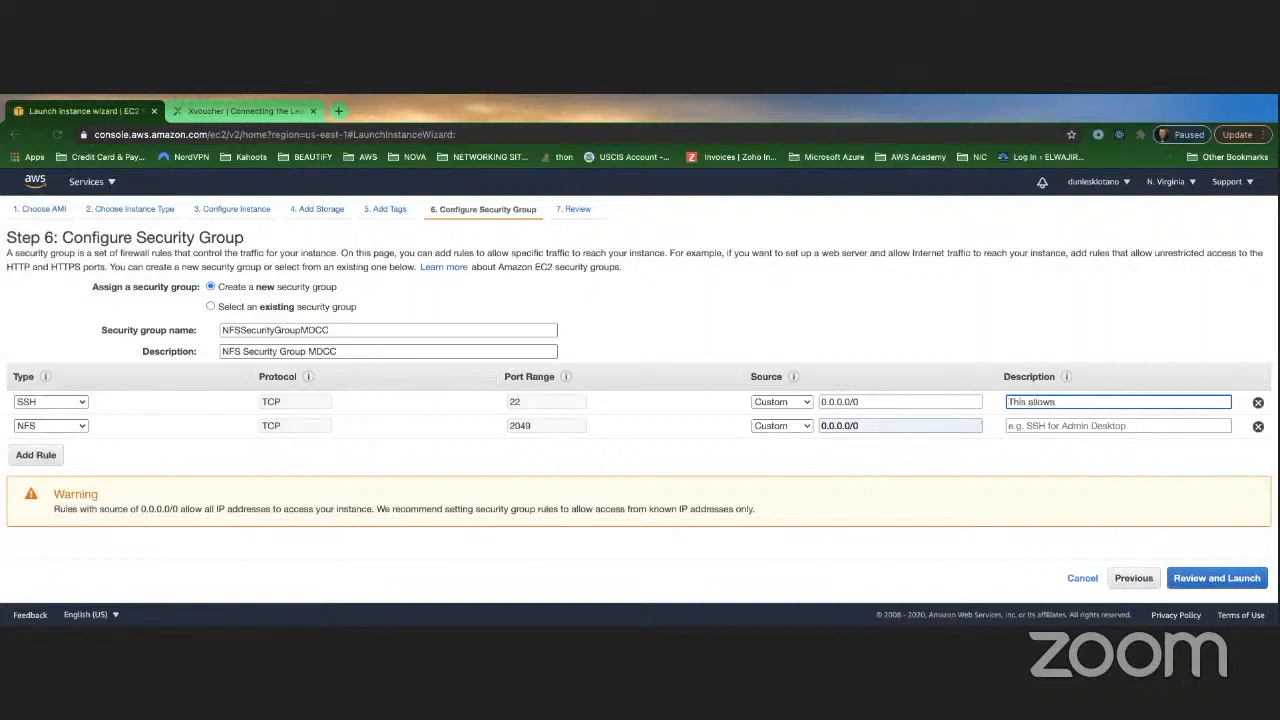
type(" acces via")
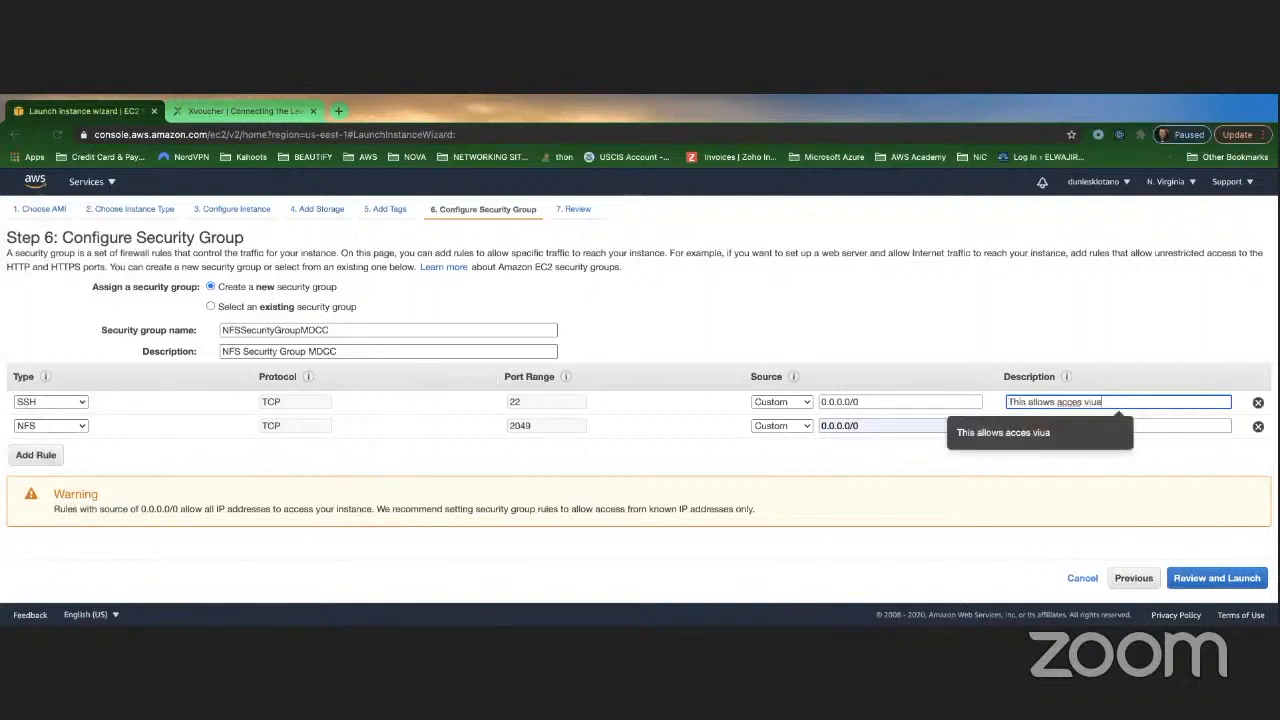
key("BackSpace")
key("BackSpace")
key("BackSpace")
key("BackSpace")
key("BackSpace")
type("s ")
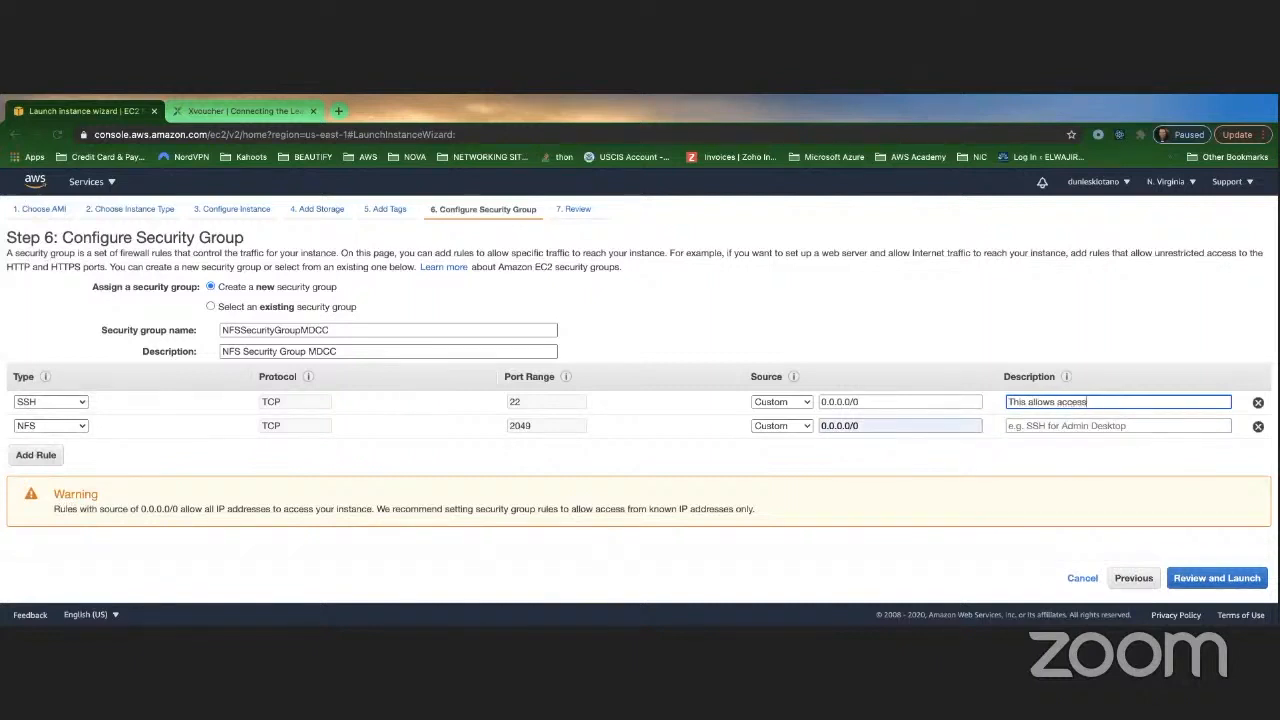
type("via")
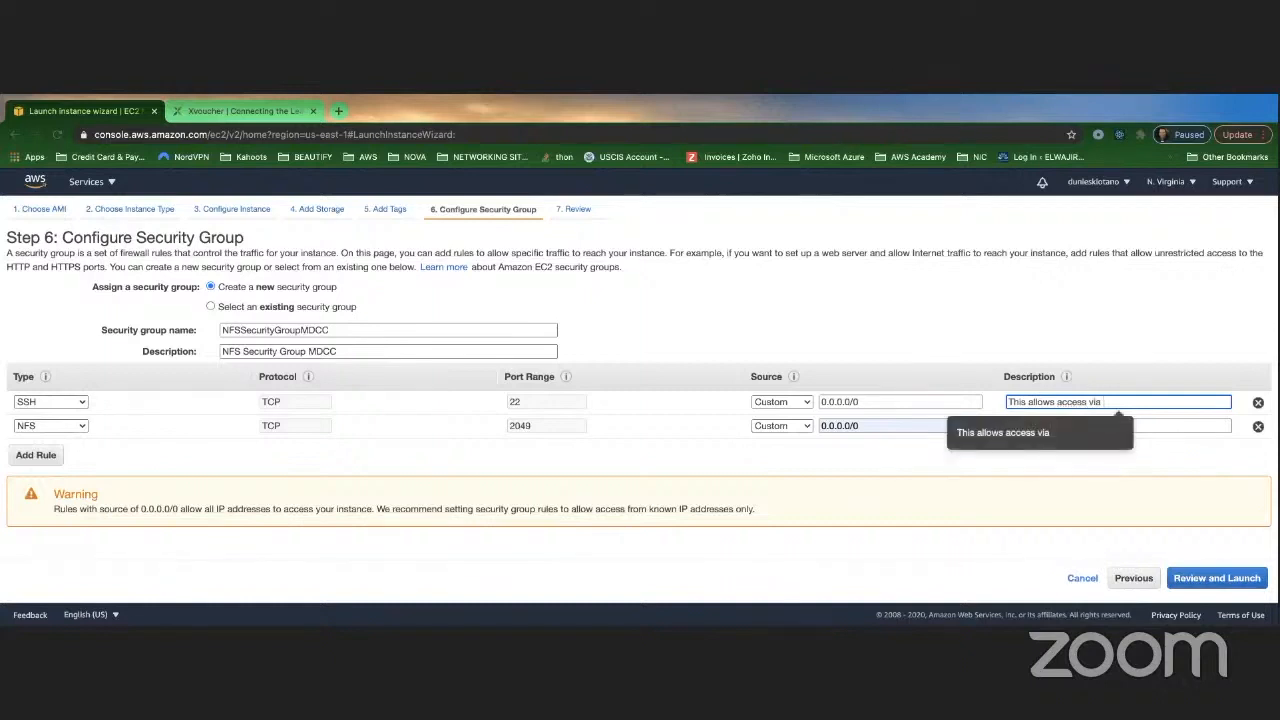
type(" port 22")
key("Tab")
key("Tab")
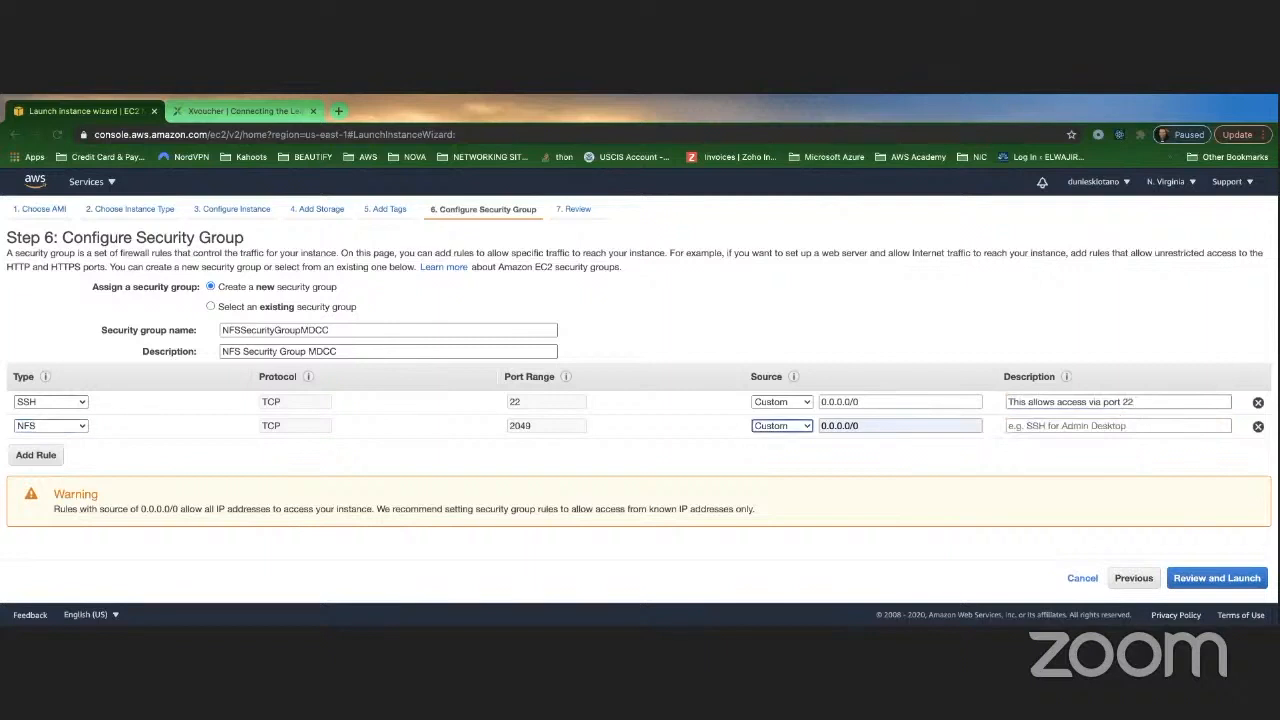
Step: Set the description of the NFS inbound rule to "This allows access via port 2049"
left_click(1075, 430)
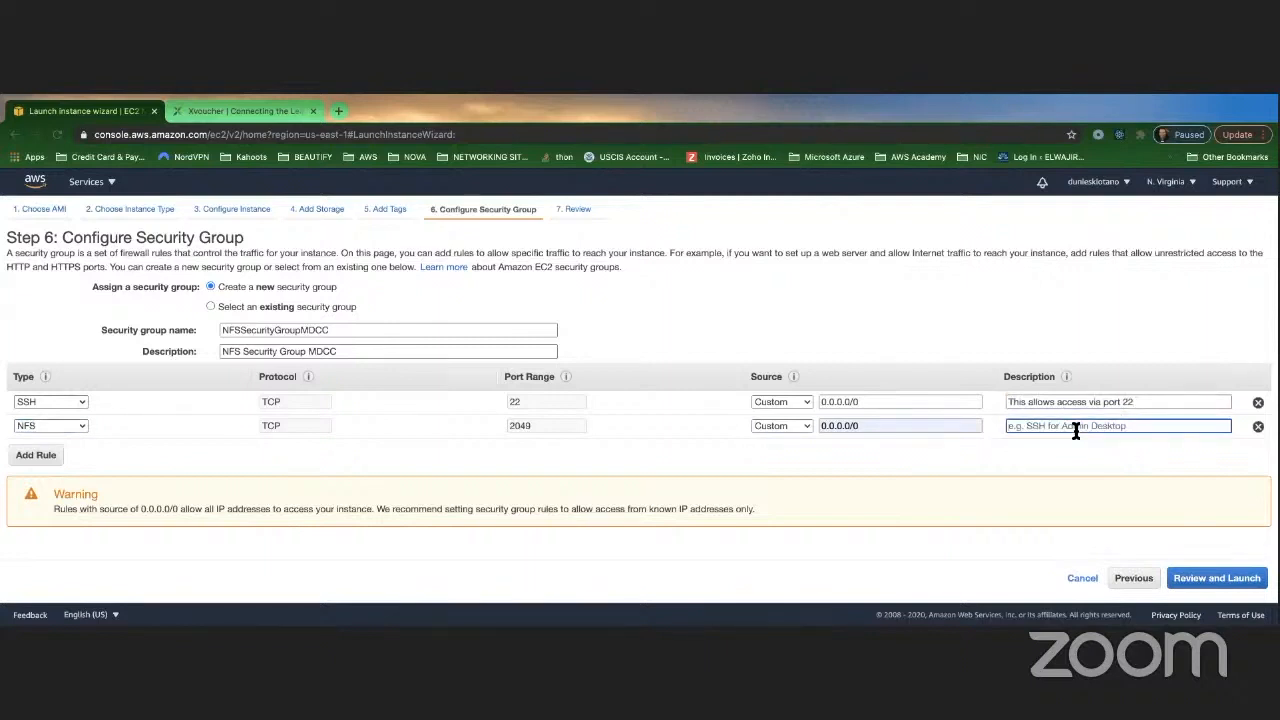
type("This allows access v")
type("ia port ")
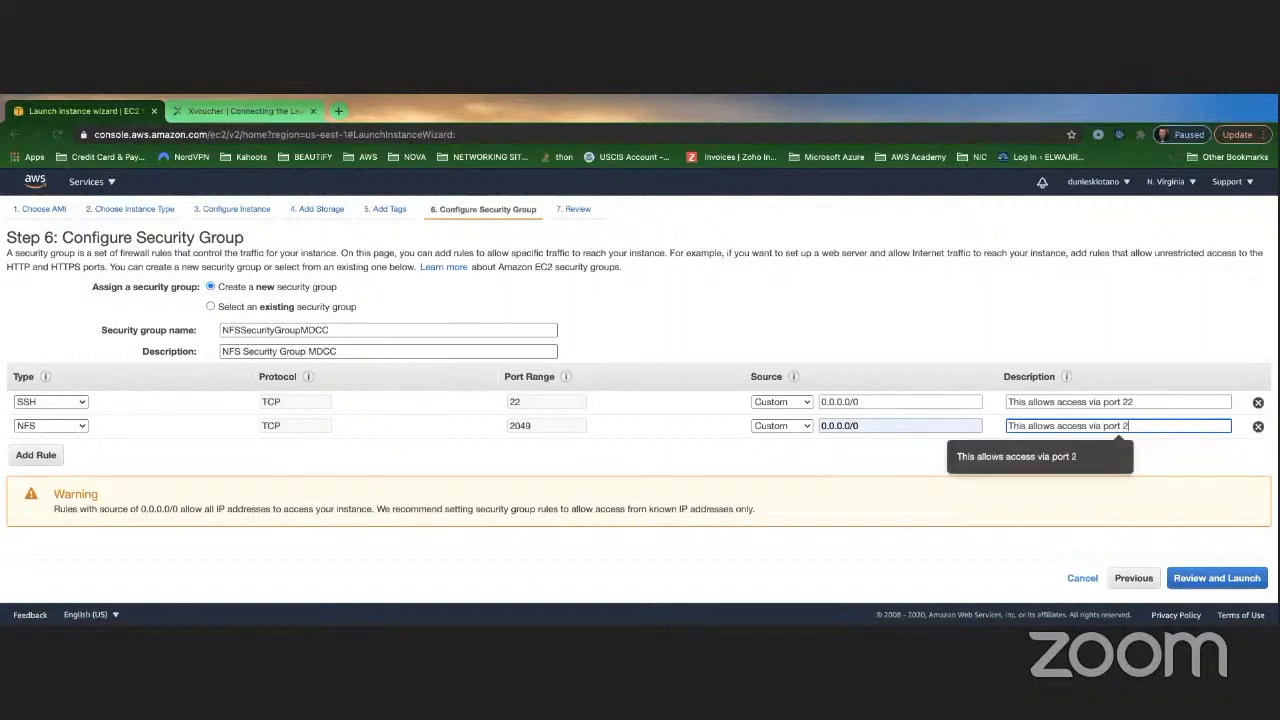
type("2049")
Step: Review and launch the instance with the existing key pair MyNewKeyPair, acknowledging access to its private key, and open the instances list
left_click(1236, 584)
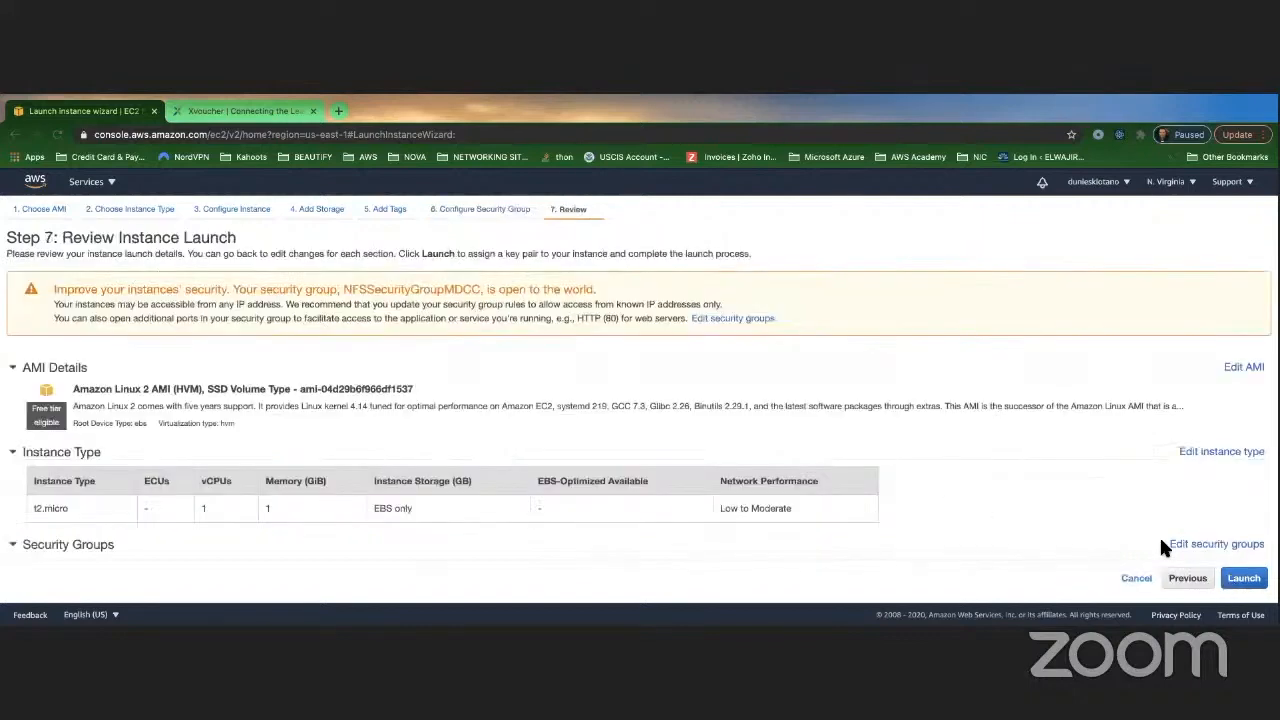
left_click(1243, 580)
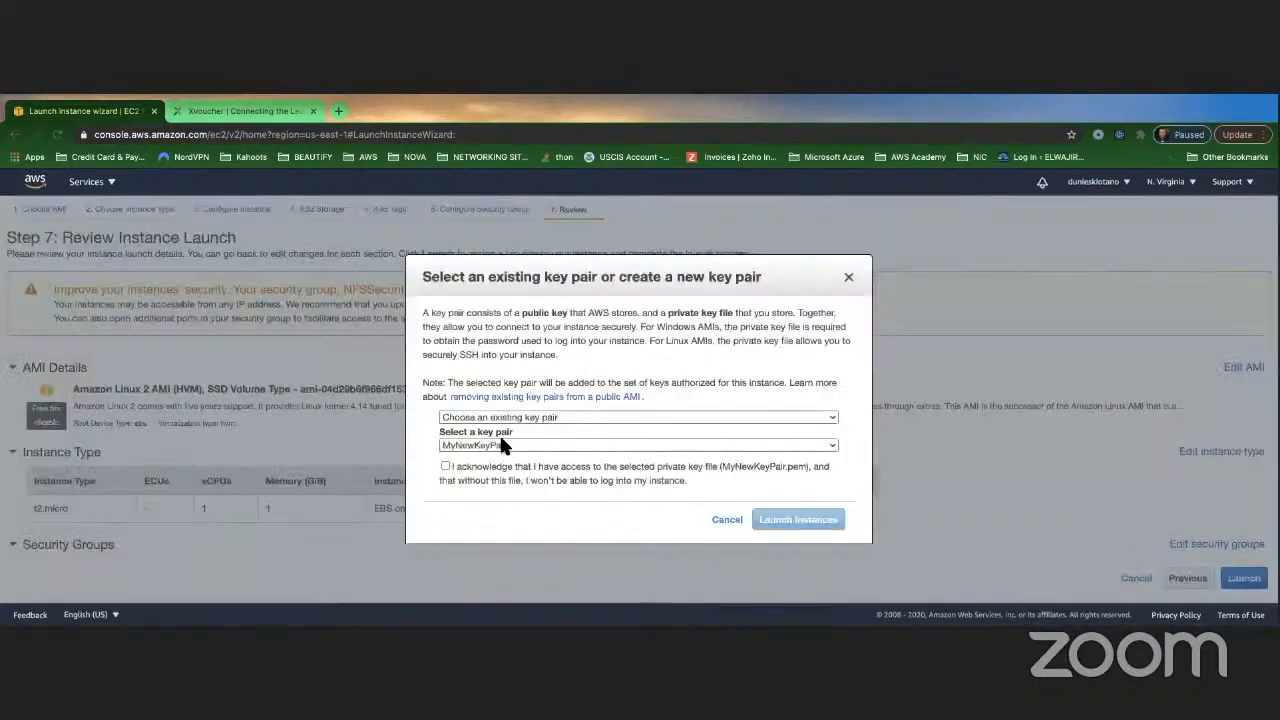
left_click(446, 465)
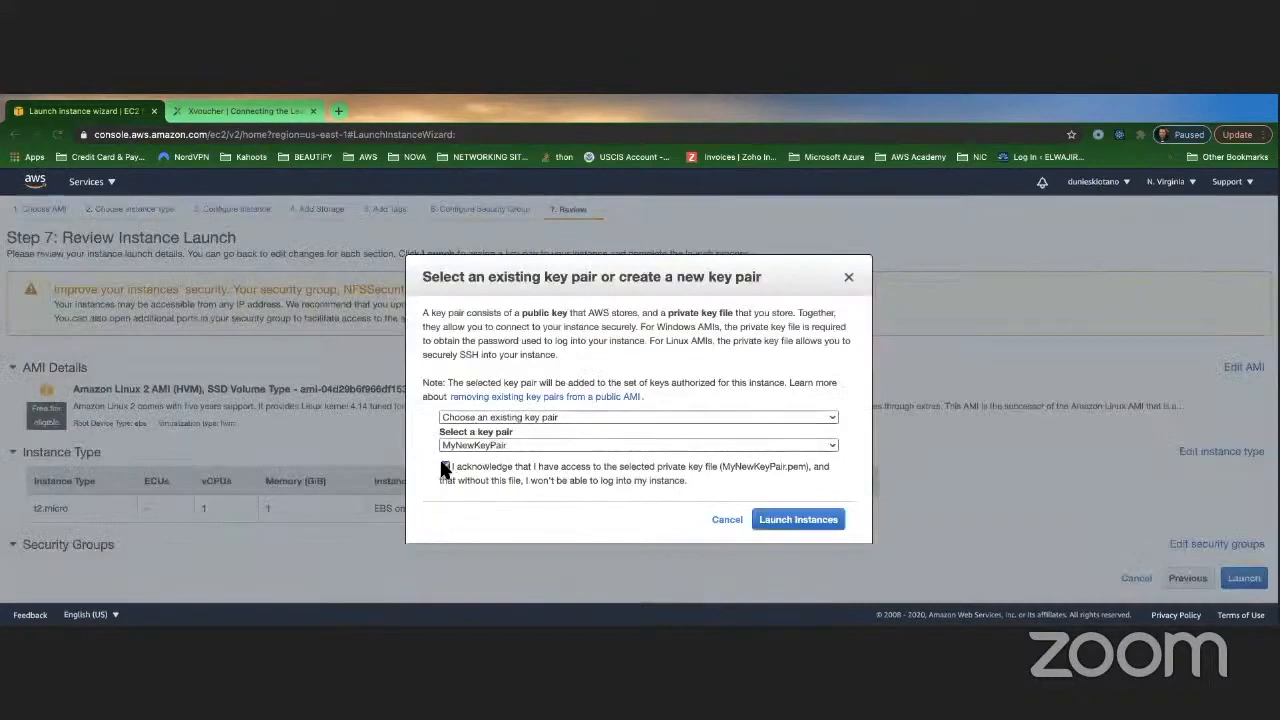
left_click(806, 522)
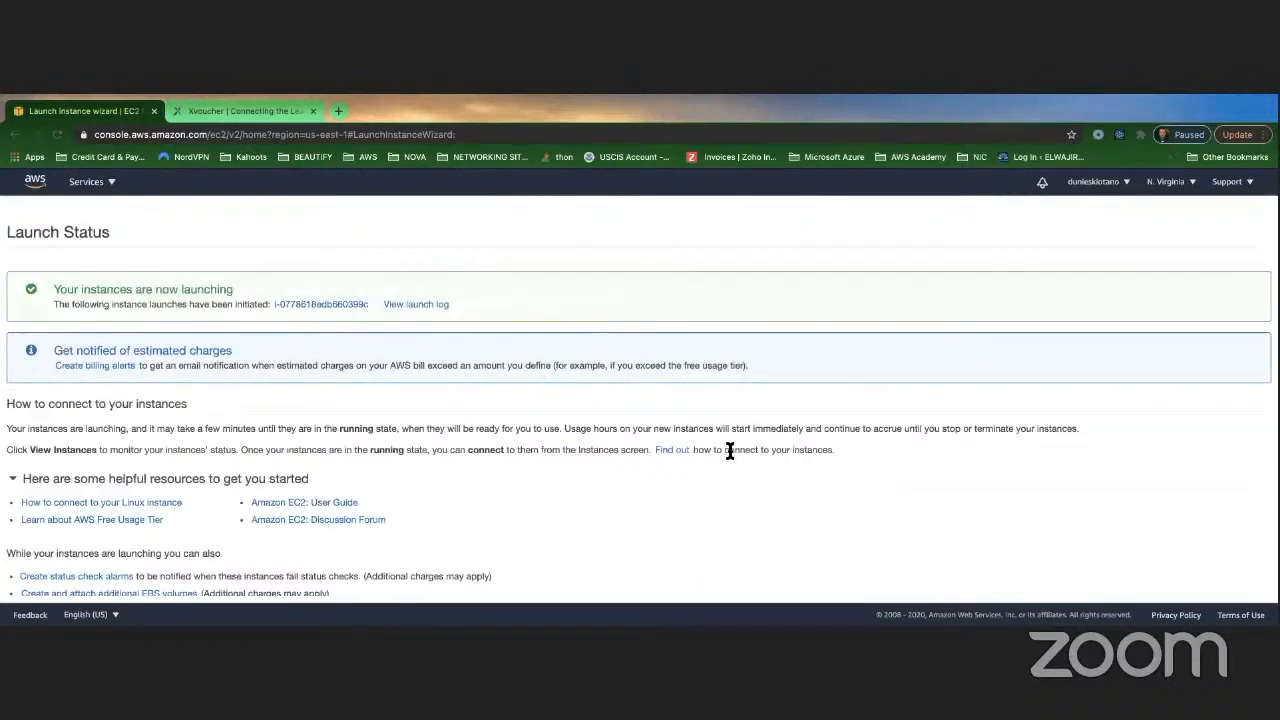
scroll(1043, 491, "down", 1)
left_click(1205, 585)
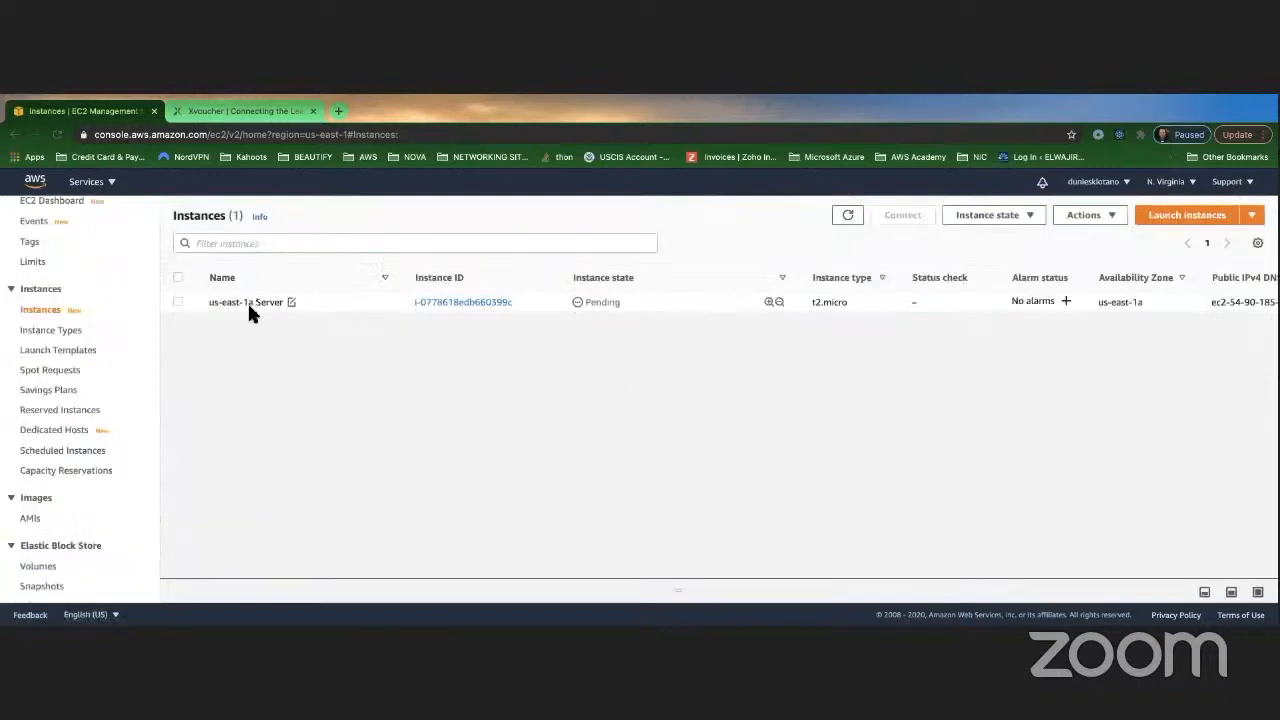
Step: Start launching another instance from the 64-bit (x86) Amazon Linux 2 AMI with type t2.micro, and continue to the instance details
left_click(1160, 226)
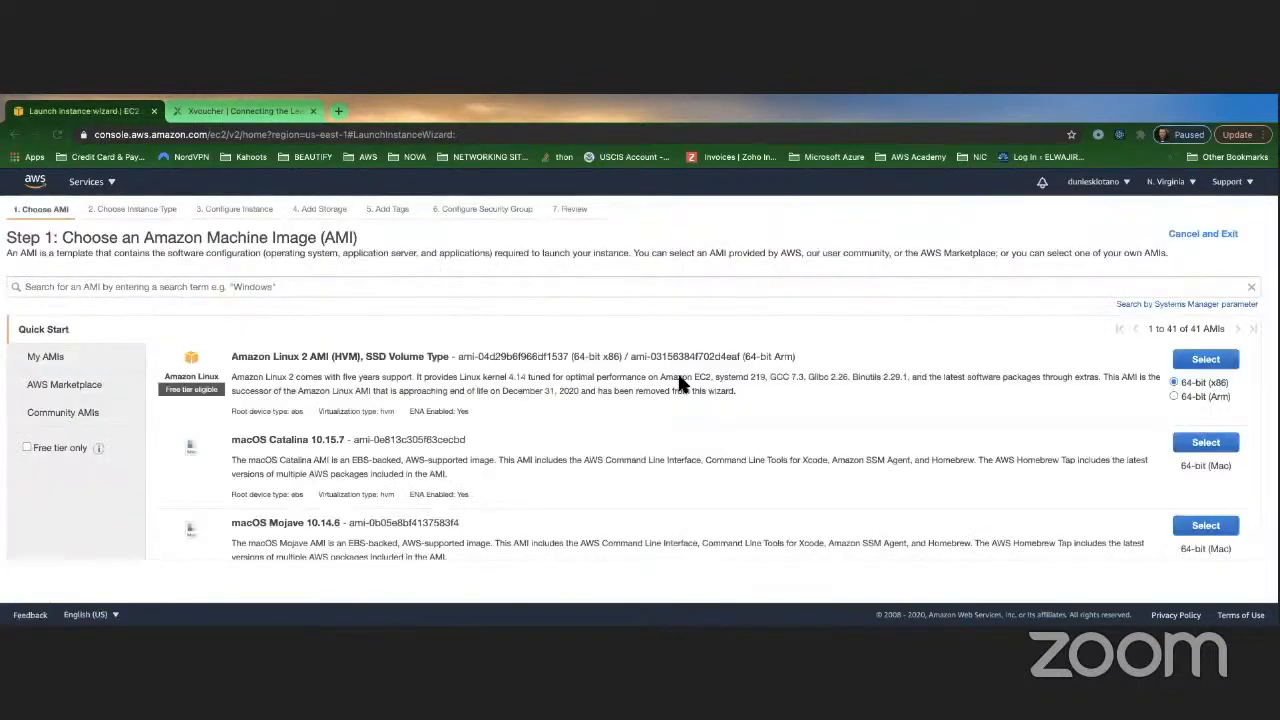
left_click(1205, 361)
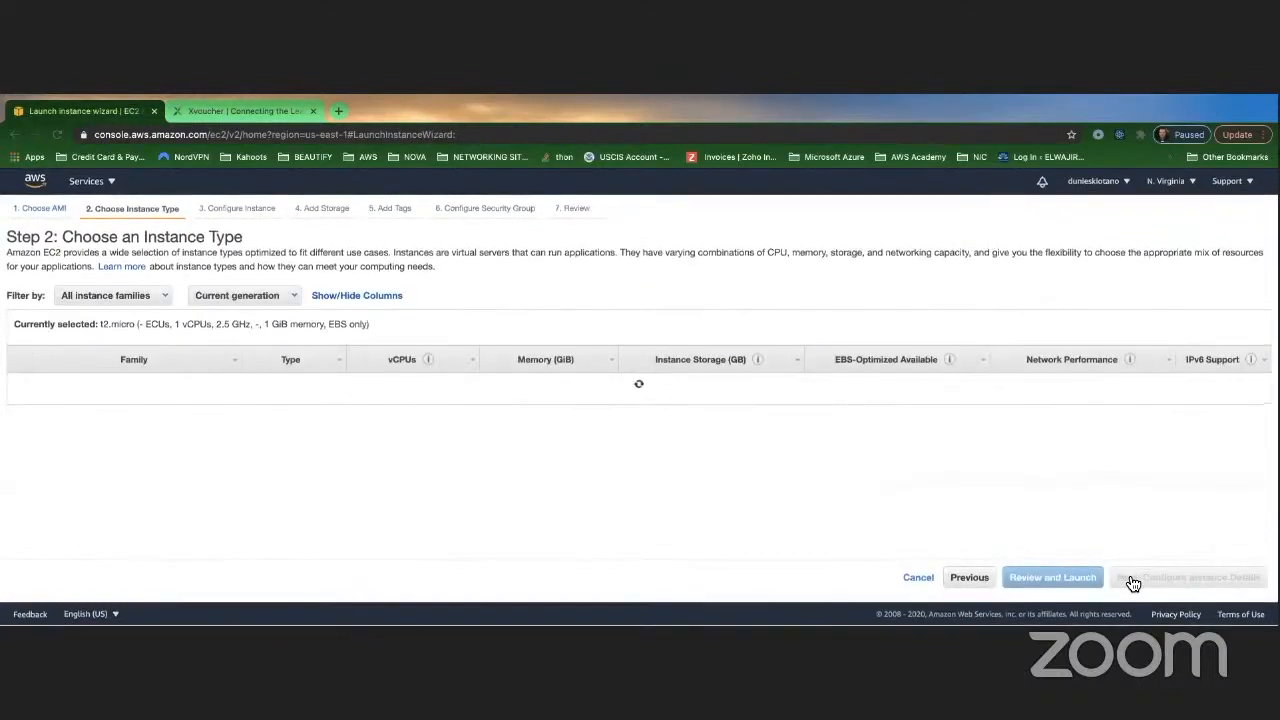
left_click(1140, 583)
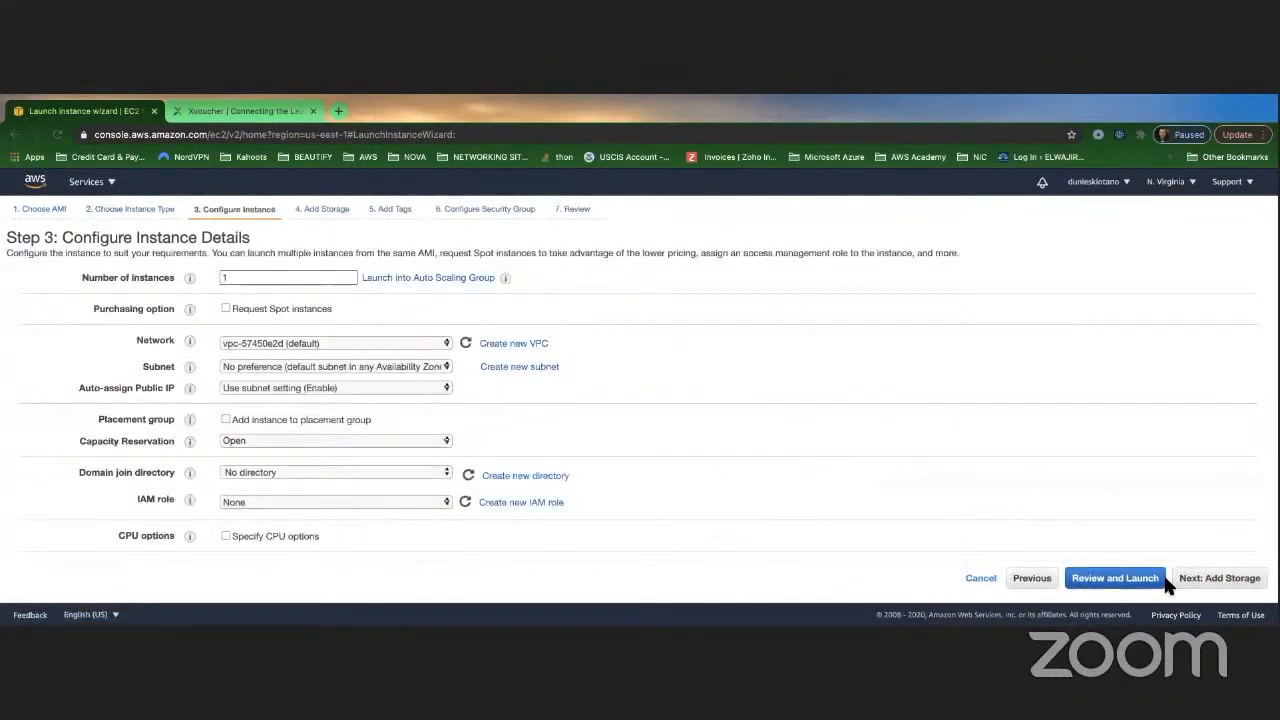
Step: Set the instance's subnet to the default one in us-east-1b
scroll(279, 323, "down", 3)
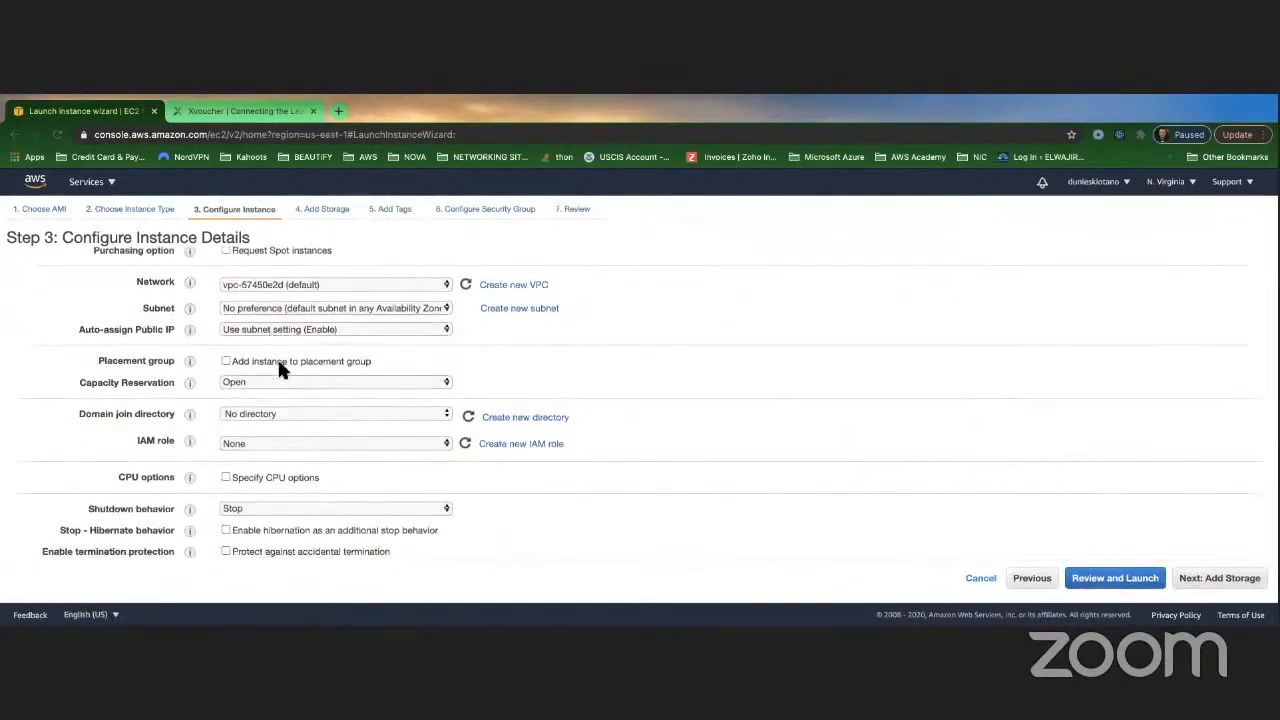
left_click(290, 313)
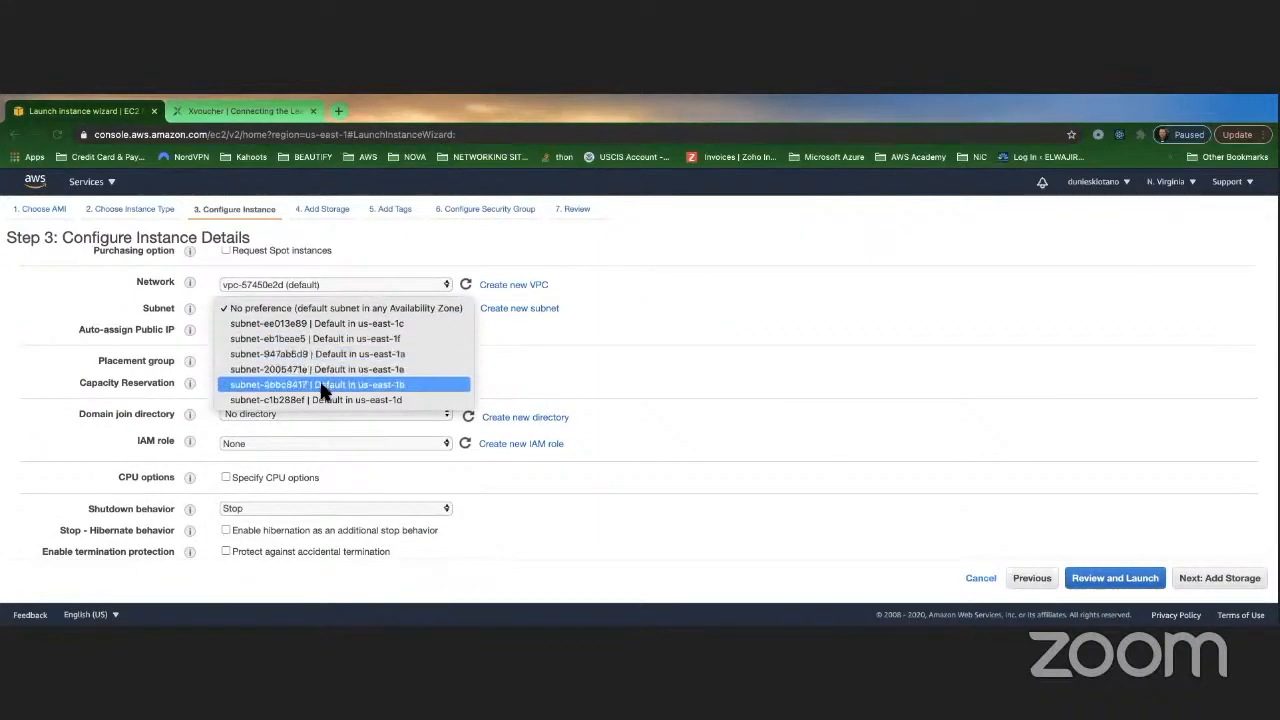
left_click(321, 385)
Step: Keep the remaining details and the default storage of the second instance, and continue to the tags
scroll(701, 422, "down", 3)
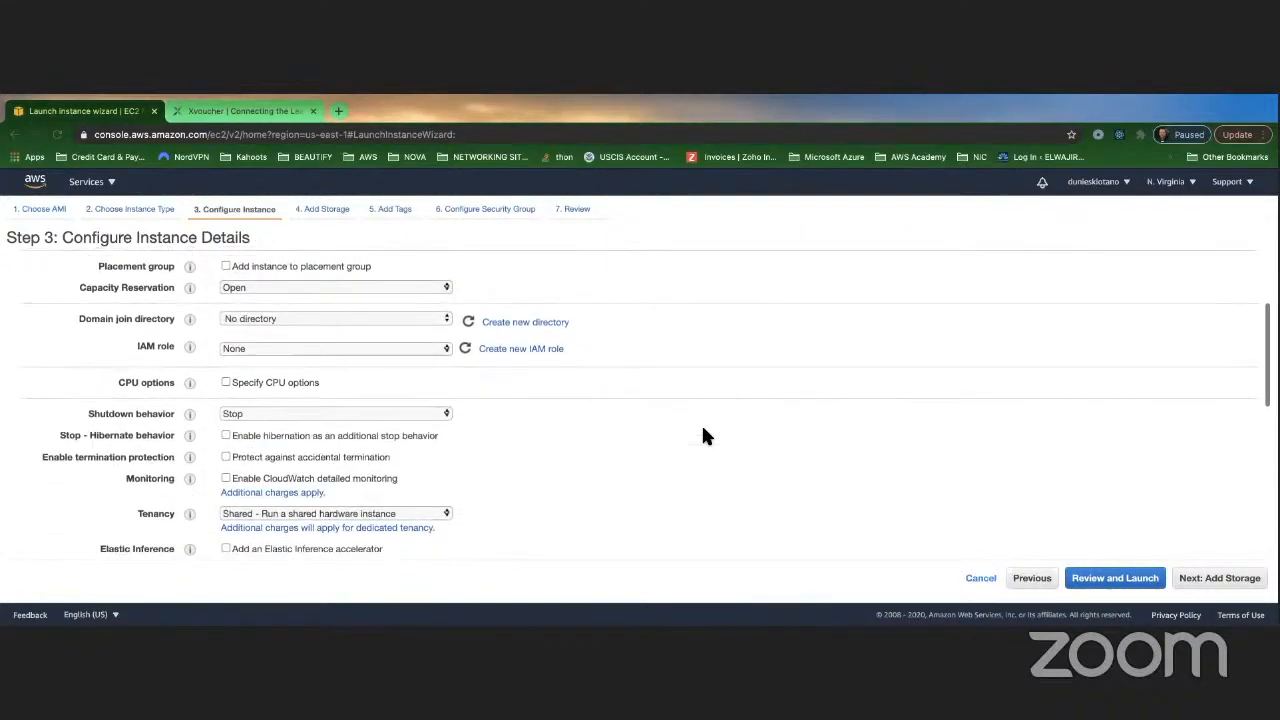
scroll(701, 423, "down", 5)
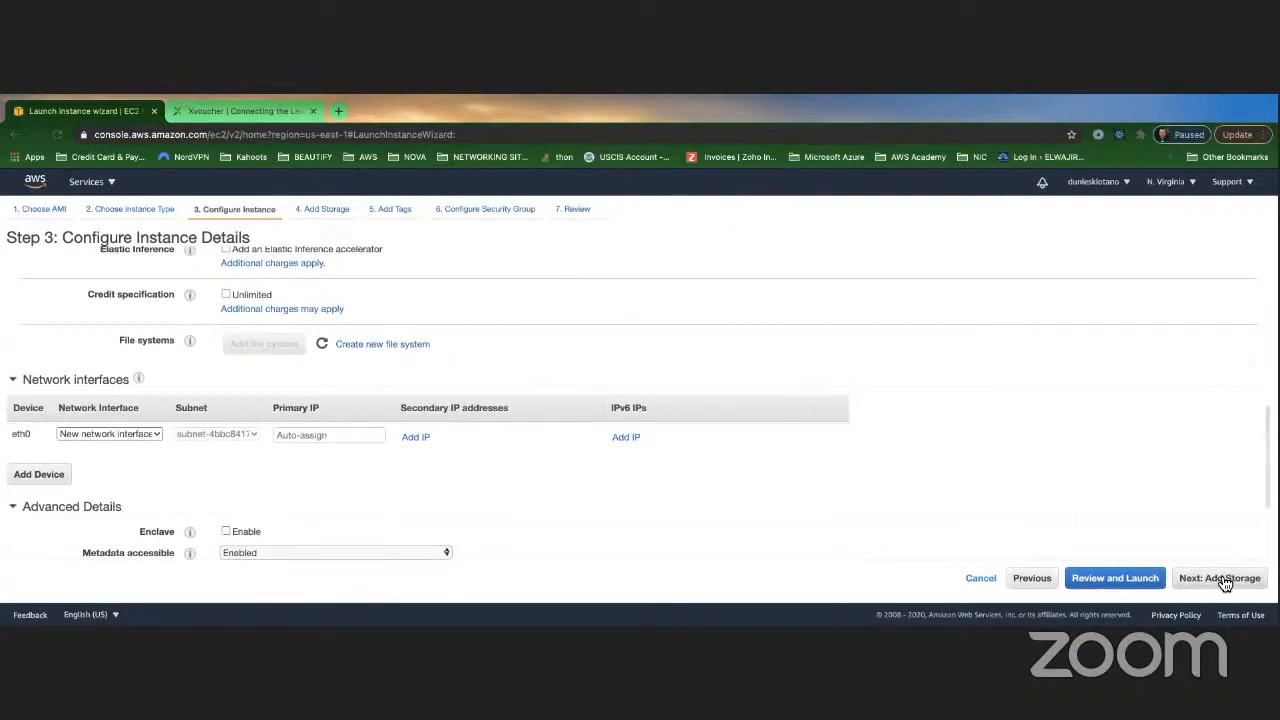
left_click(1223, 580)
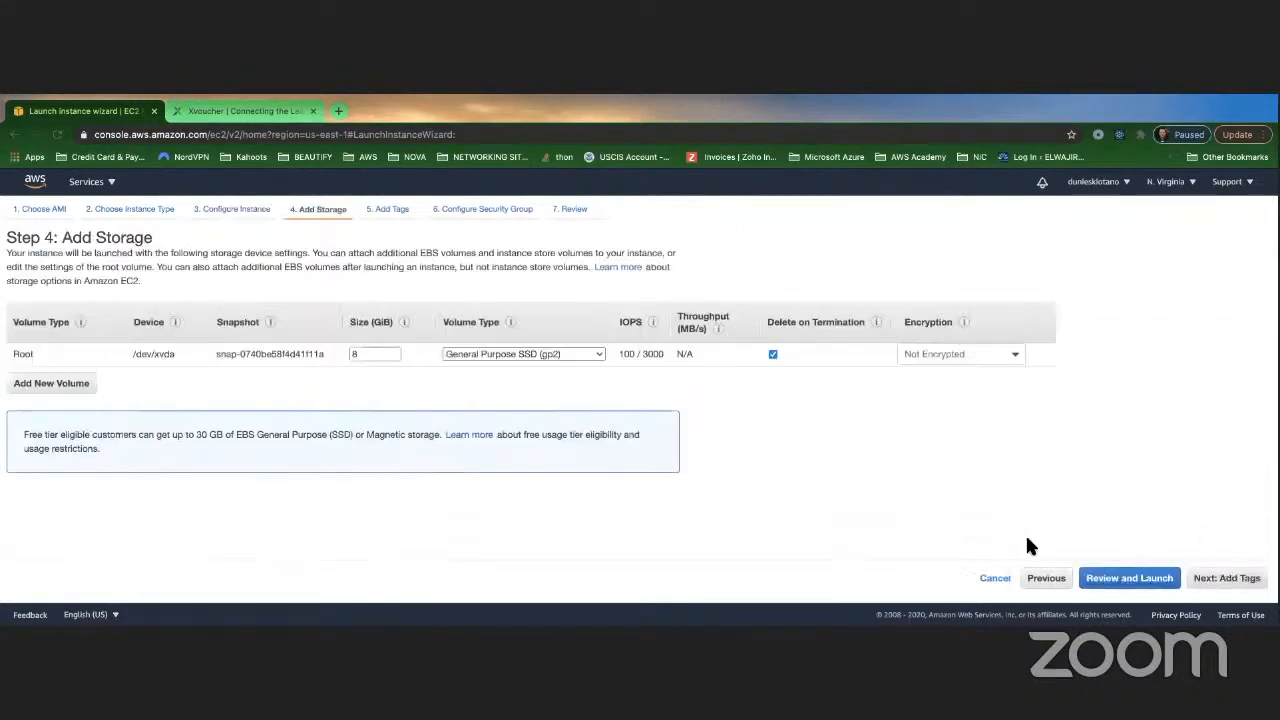
left_click(1215, 582)
Step: Add a tag with key Name and value us-east-1b Server, and continue to the security group configuration
left_click(55, 420)
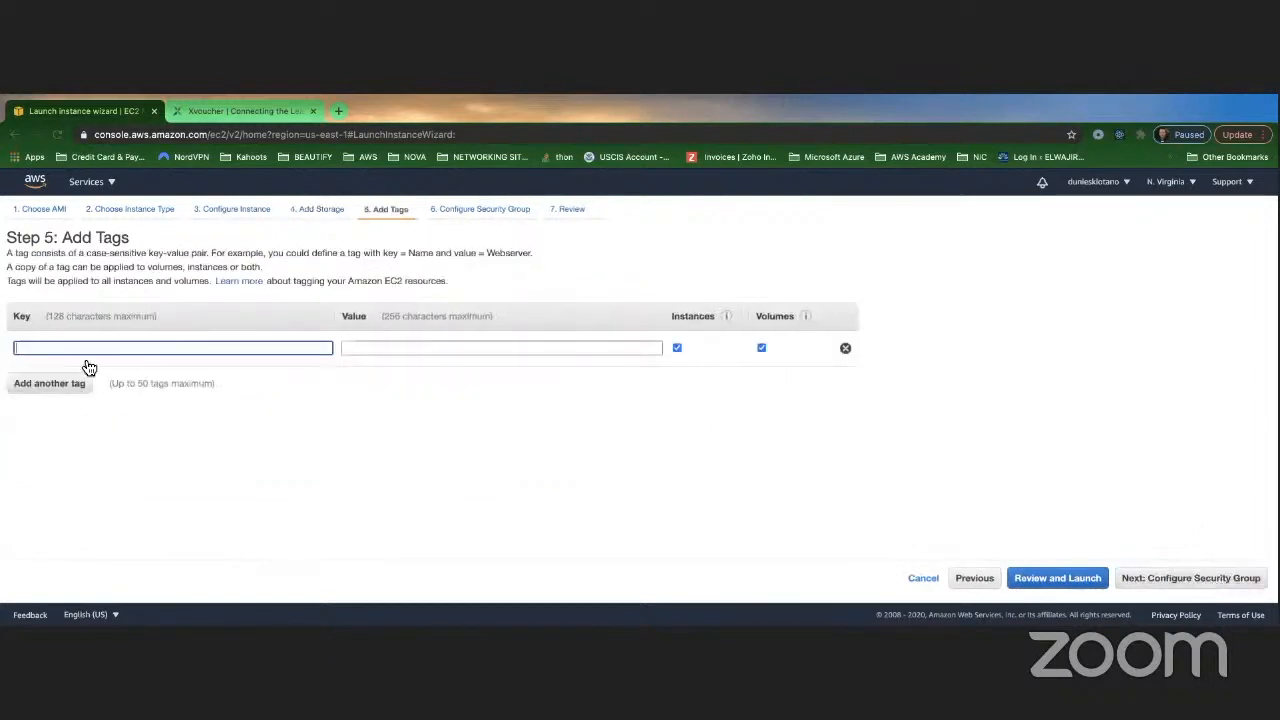
left_click(84, 345)
left_click(78, 373)
left_click(391, 347)
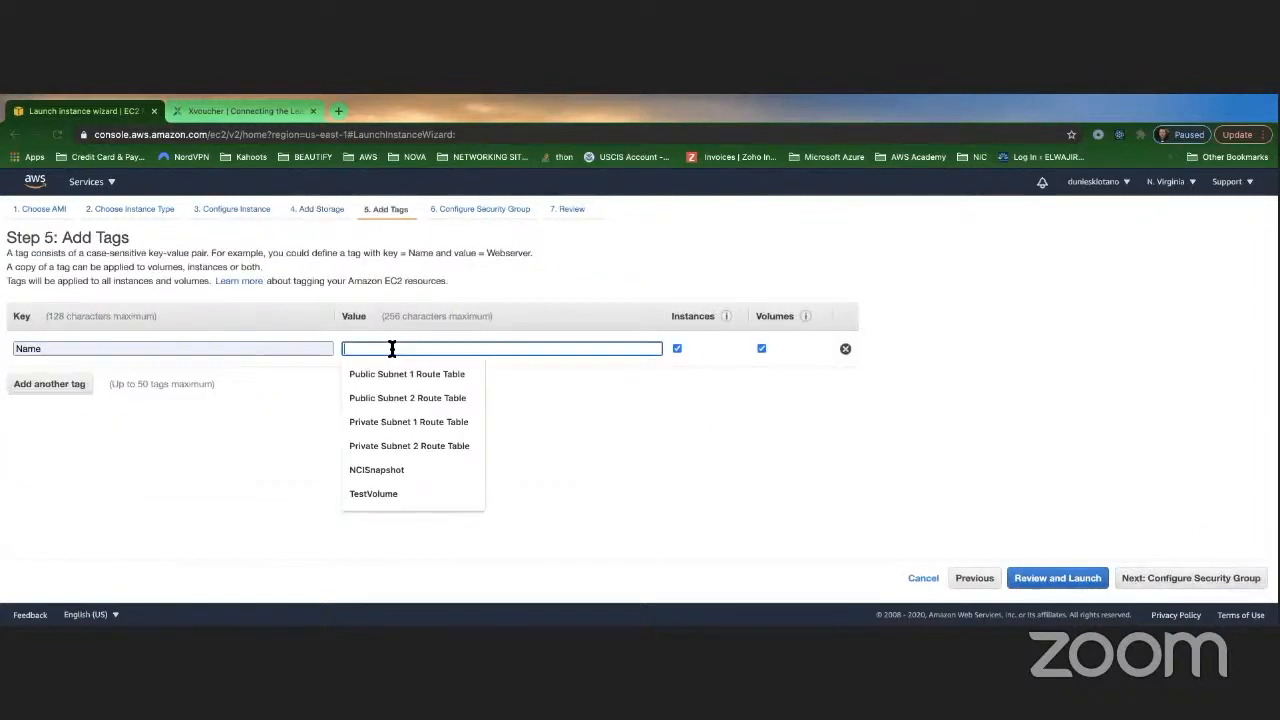
type("us-east-1a Server")
left_click(386, 349)
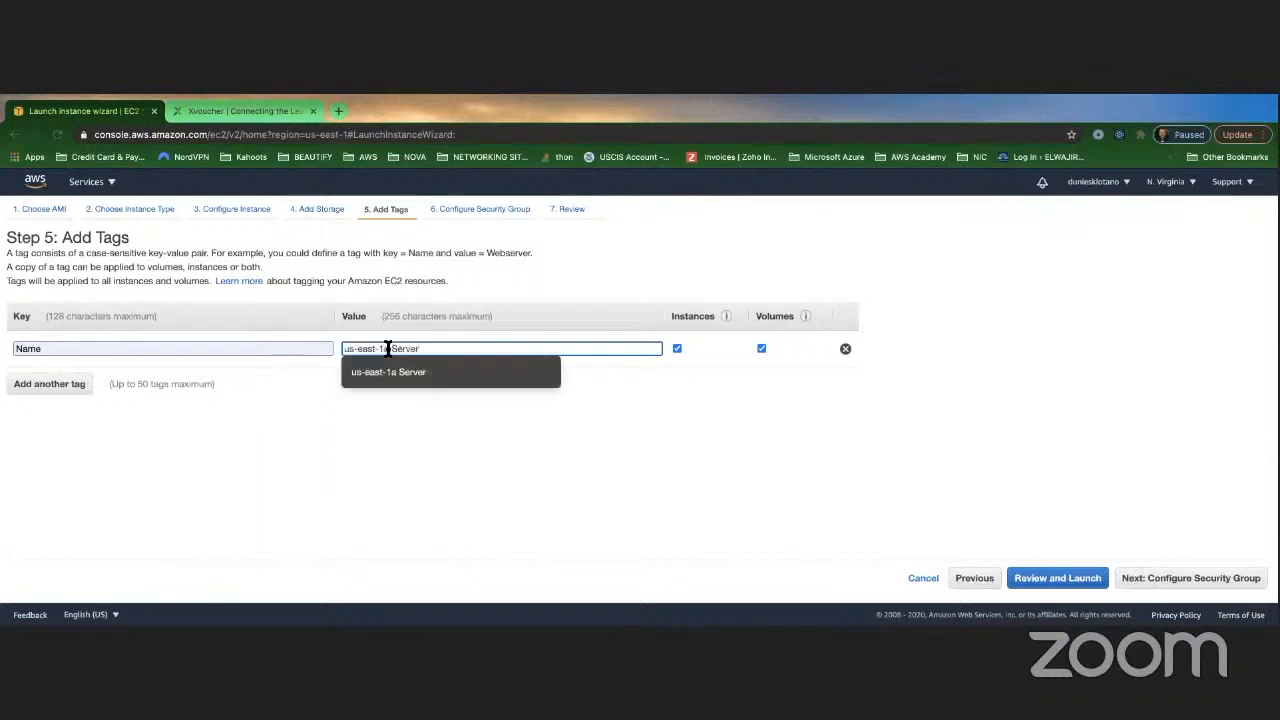
key("BackSpace")
type("b")
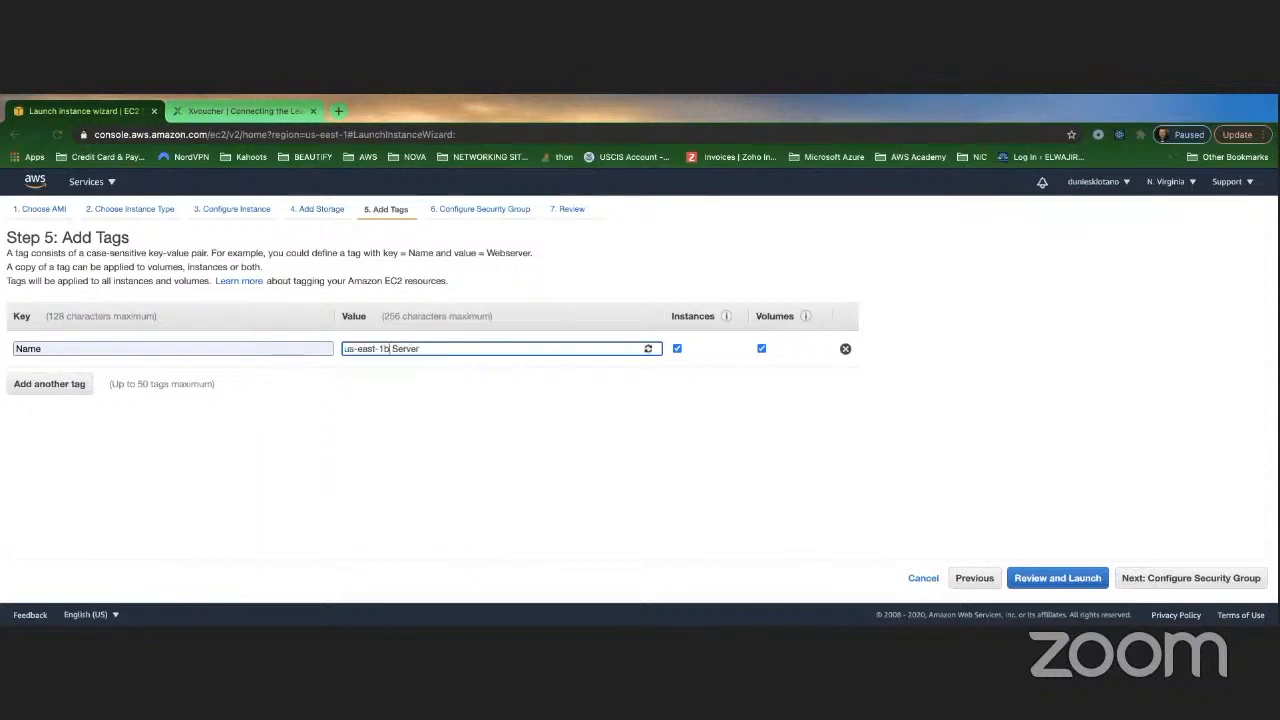
left_click(1179, 585)
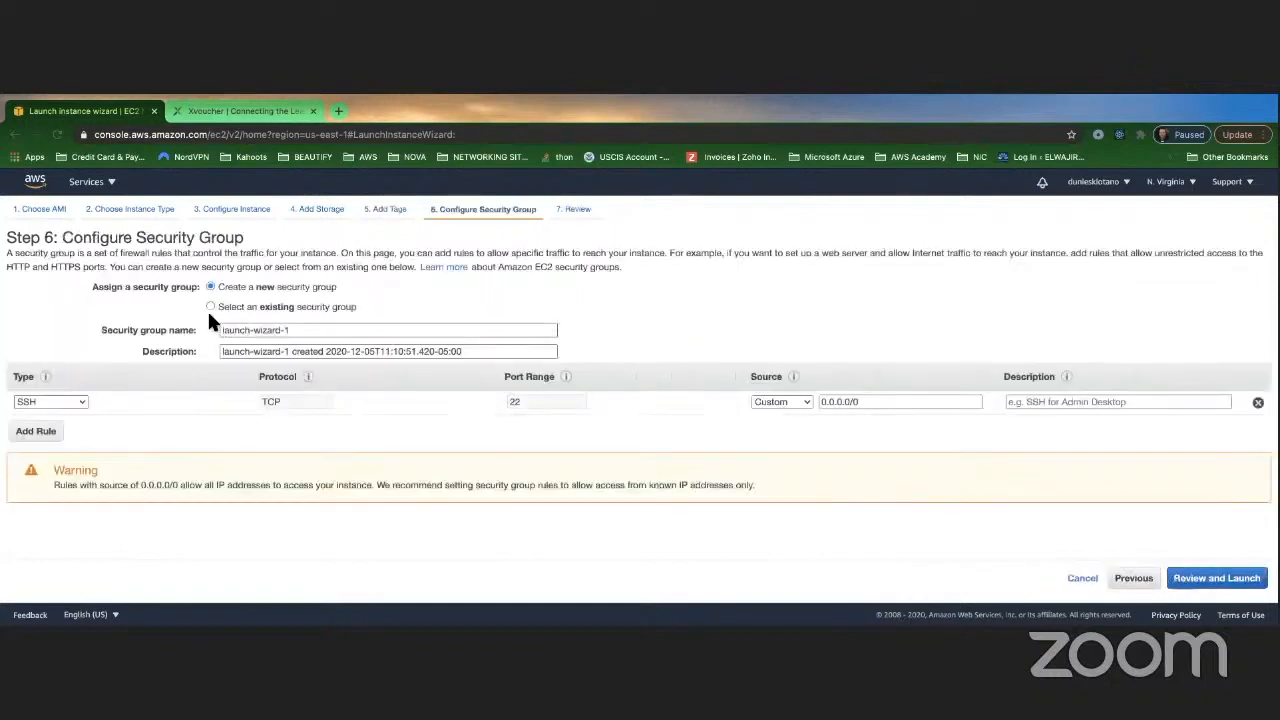
Step: Assign the existing security group NFSSecurityGroupMDCC to the instance and continue to the launch review
left_click(210, 307)
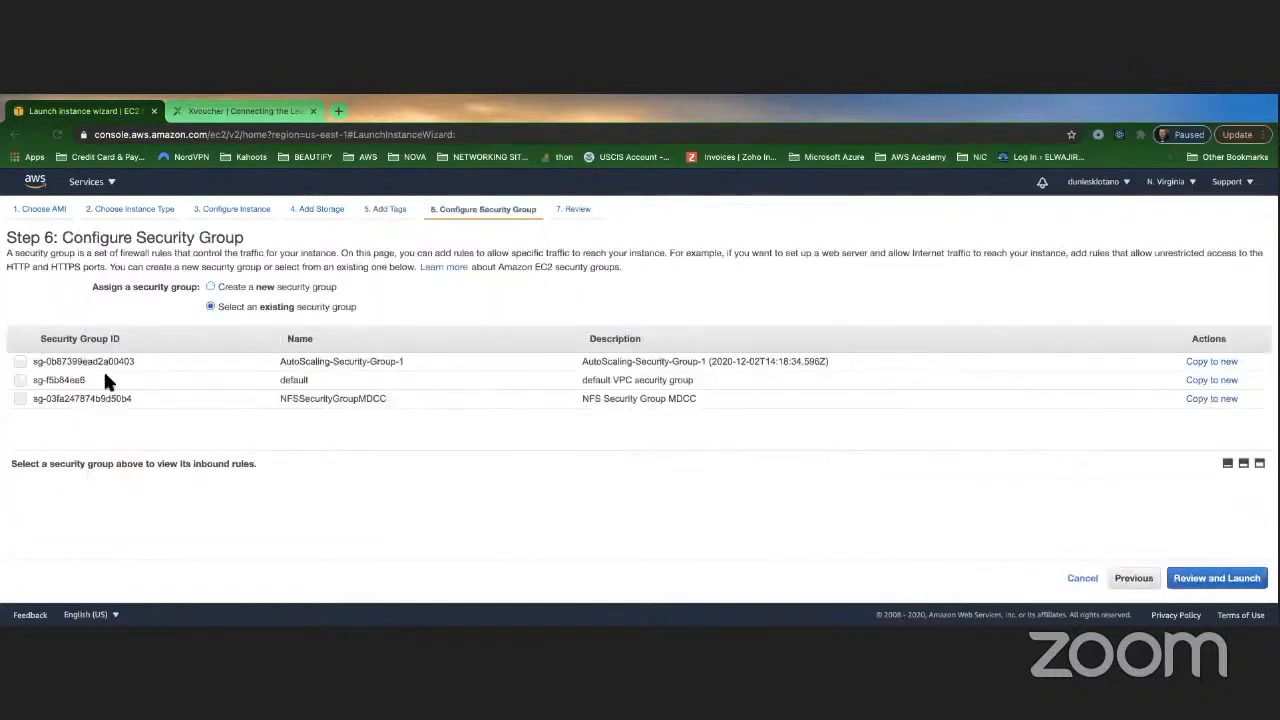
left_click(19, 398)
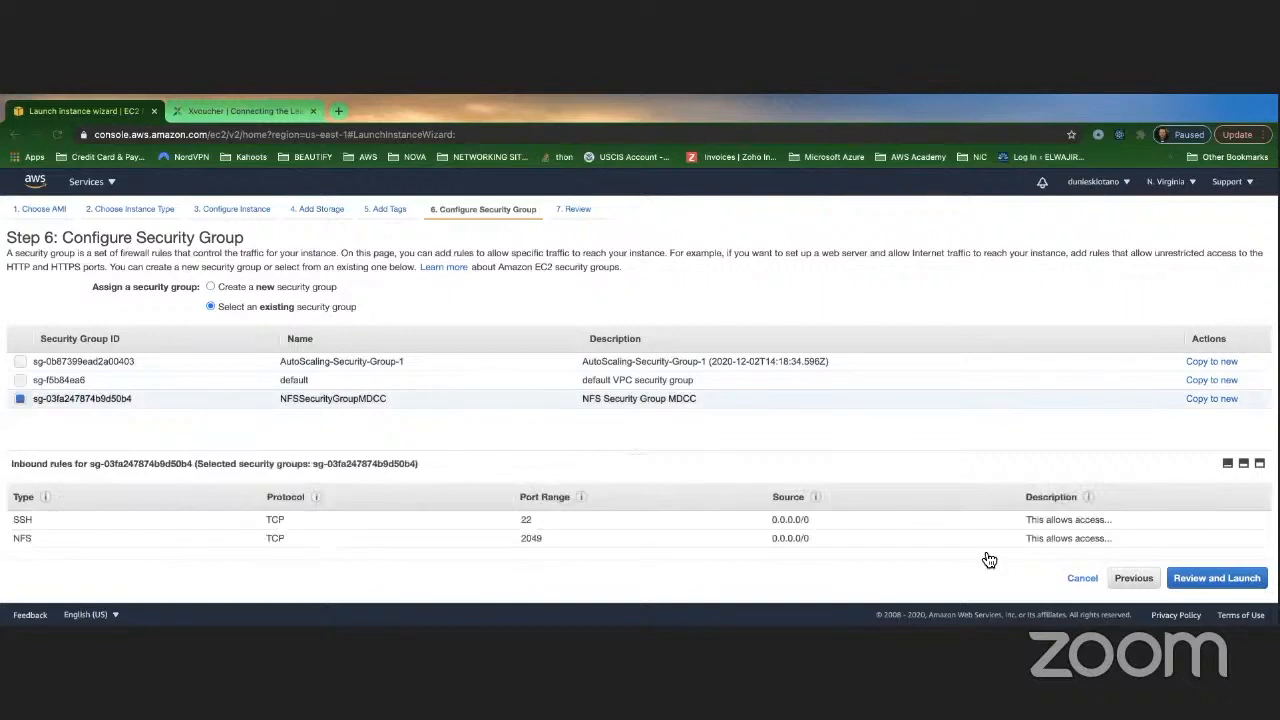
left_click(1225, 584)
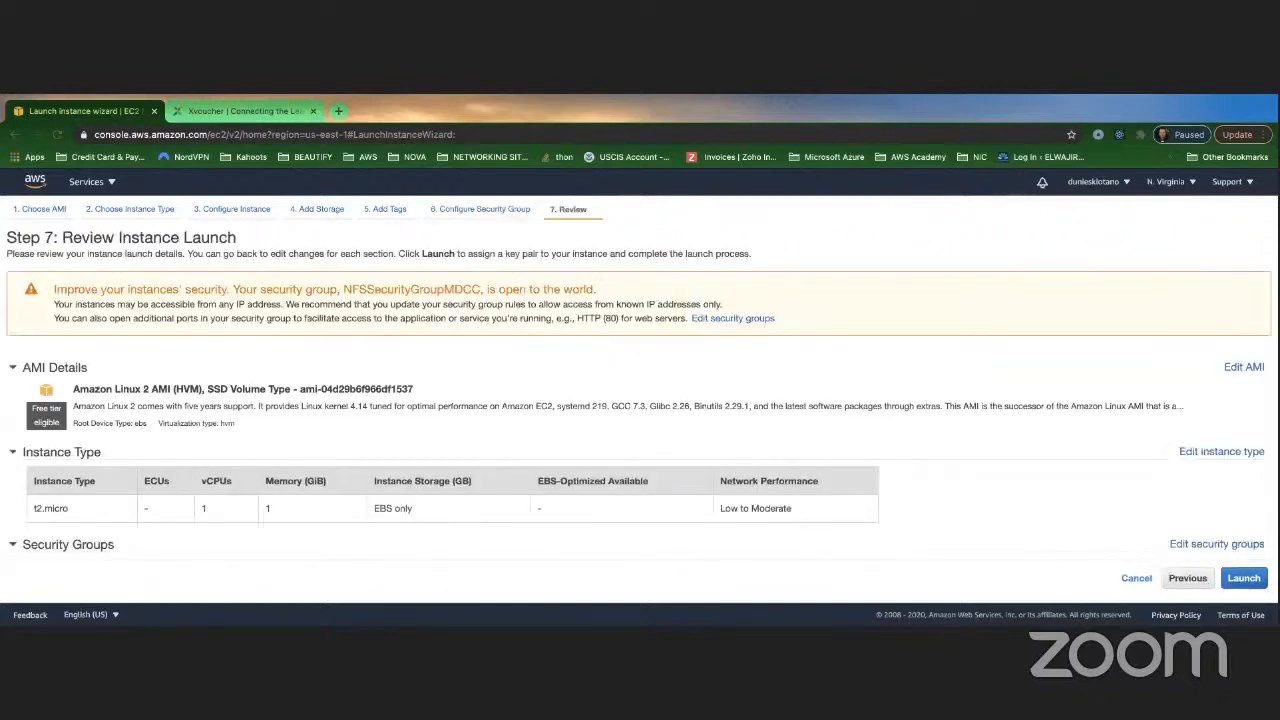
Step: Launch the us-east-1b instance with key pair MyNewKeyPair, acknowledging access to its private key, and return to the instances list
left_click(1245, 582)
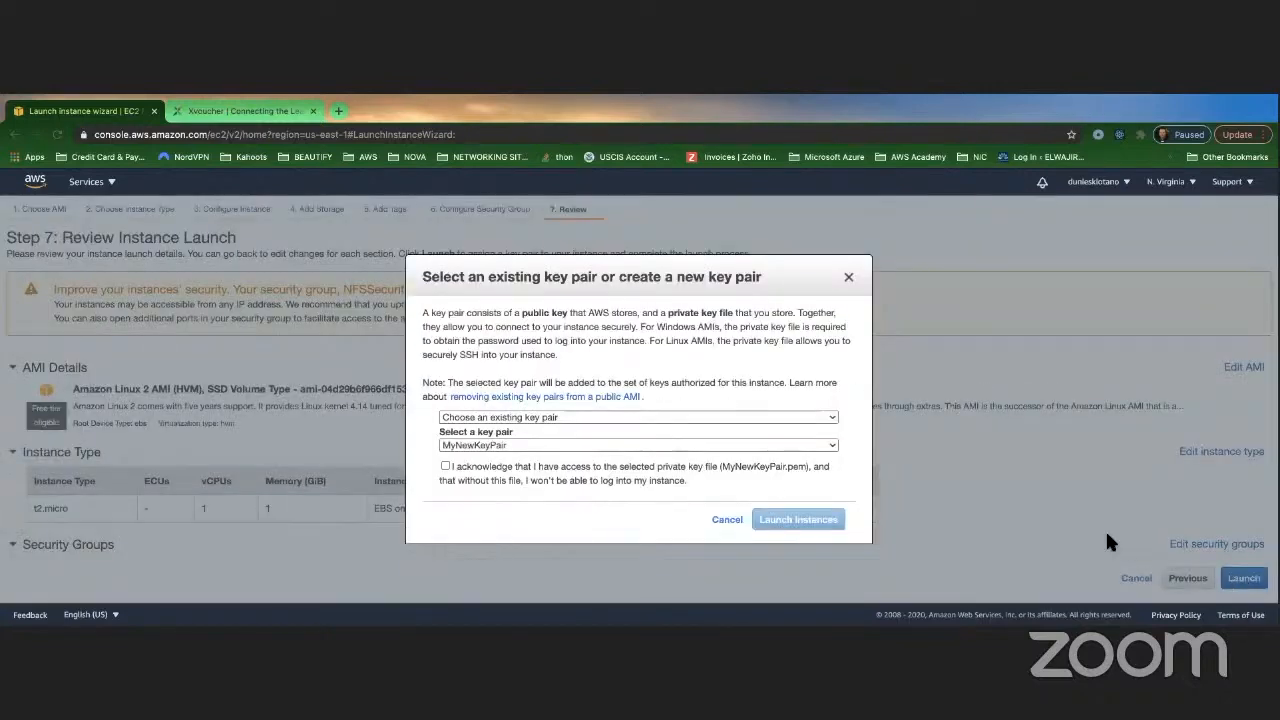
left_click(445, 466)
left_click(806, 524)
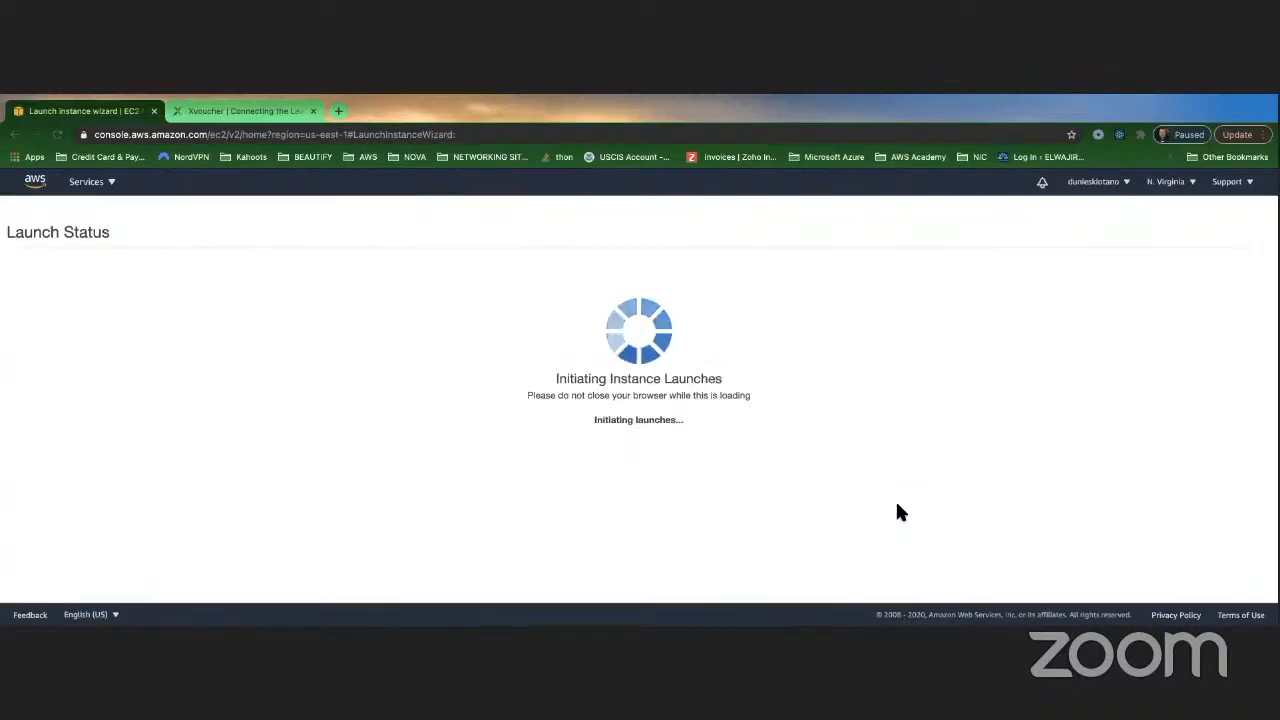
scroll(1023, 502, "down", 1)
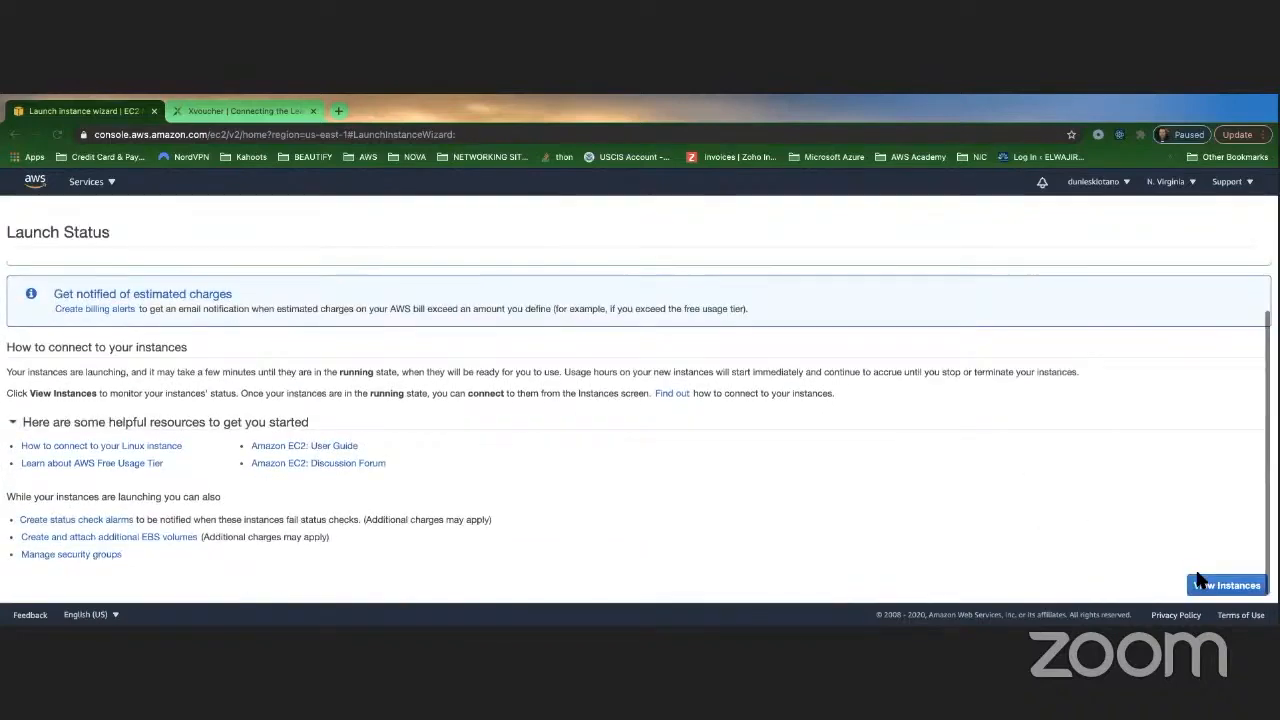
left_click(1210, 587)
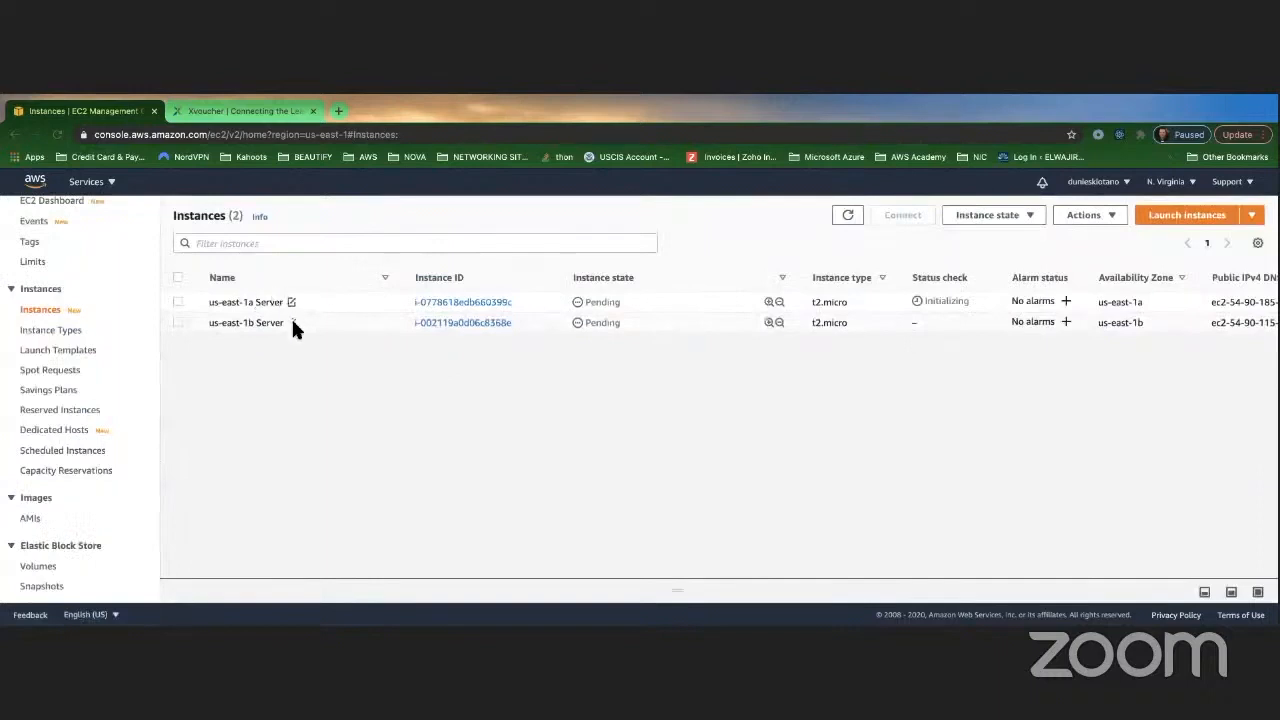
Step: Start a third instance from the Amazon Linux 2 AMI (64-bit x86) with type t2.micro and continue to the instance details
left_click(1143, 216)
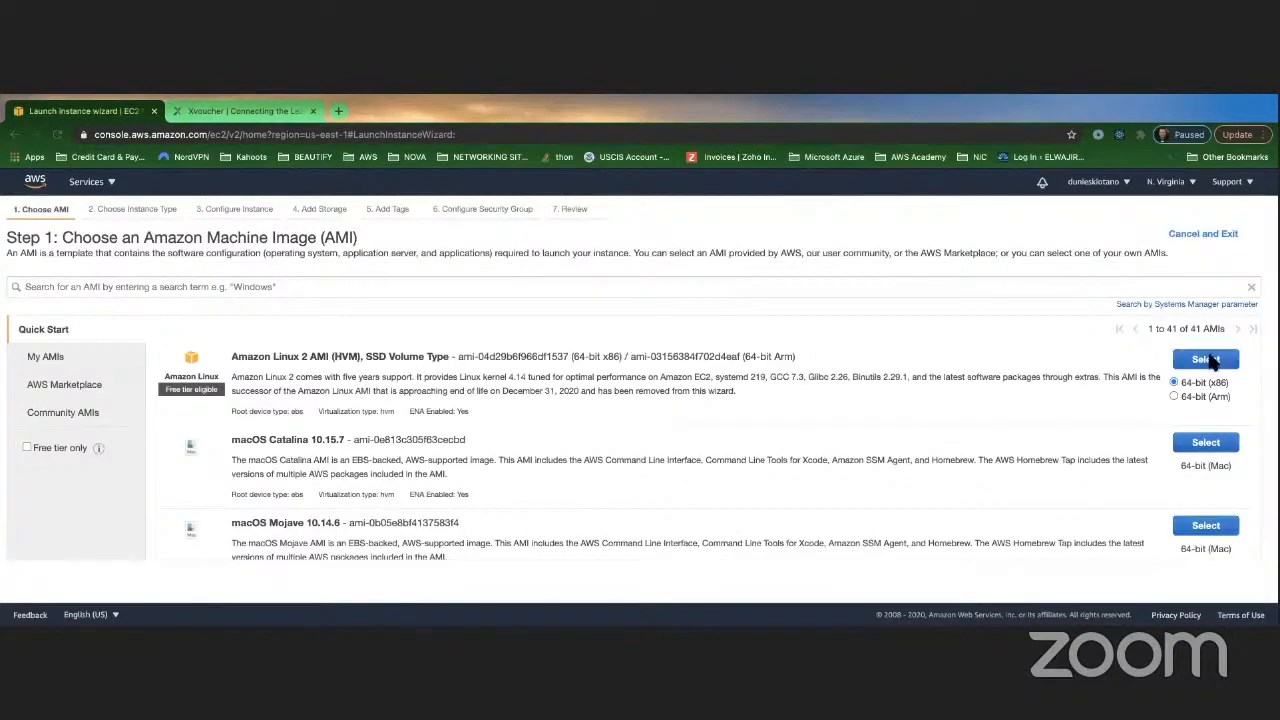
left_click(1210, 362)
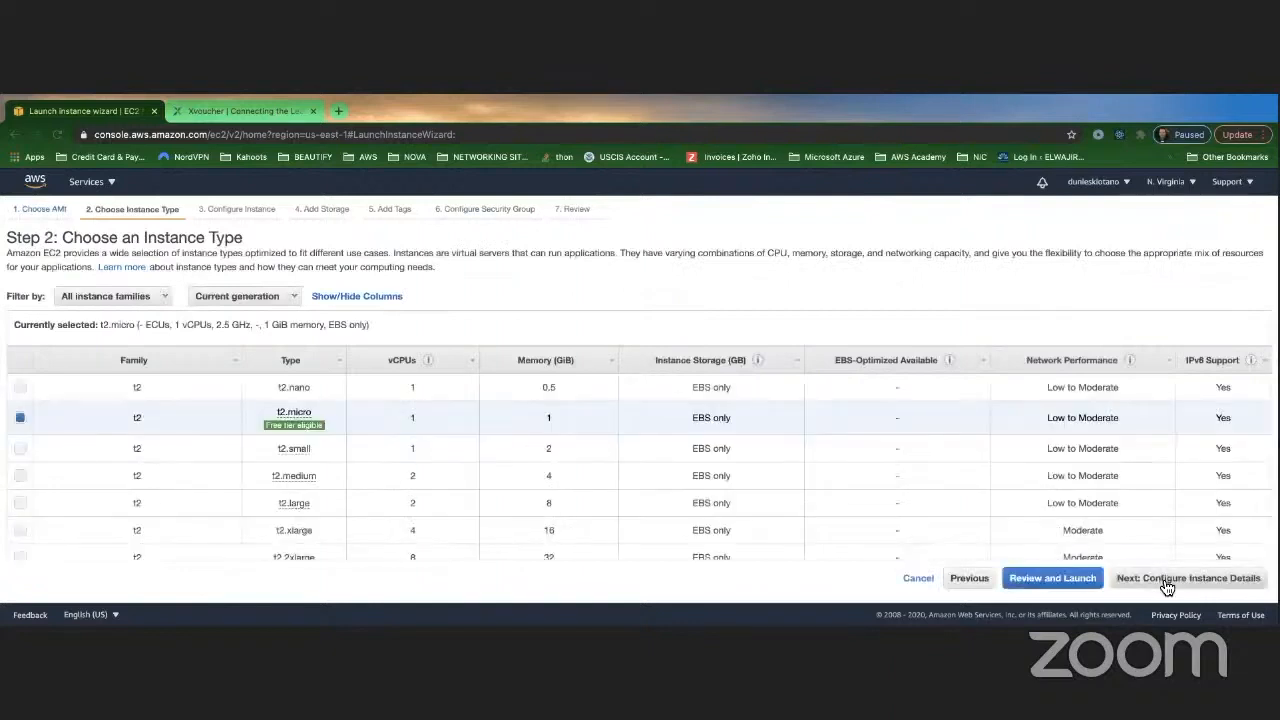
left_click(1166, 580)
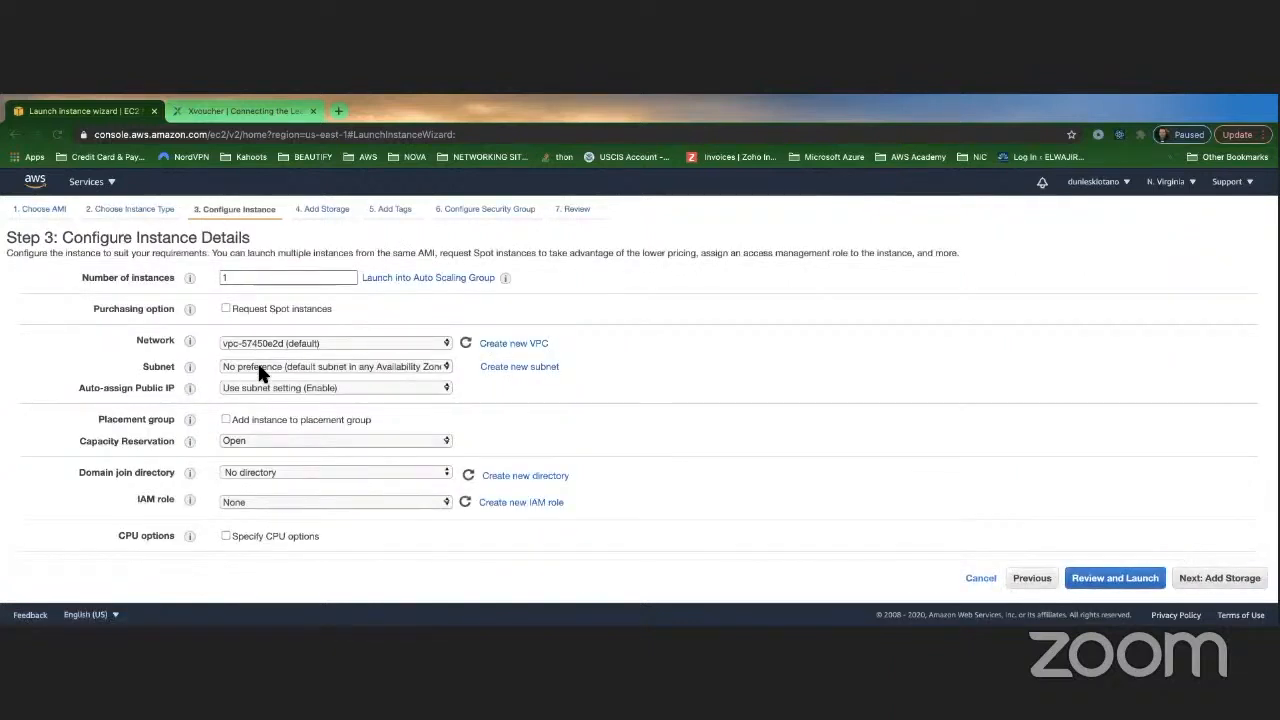
Step: Choose the default us-east-1c subnet for the instance, keep the remaining details and default storage, and continue to the tags
scroll(270, 390, "down", 1)
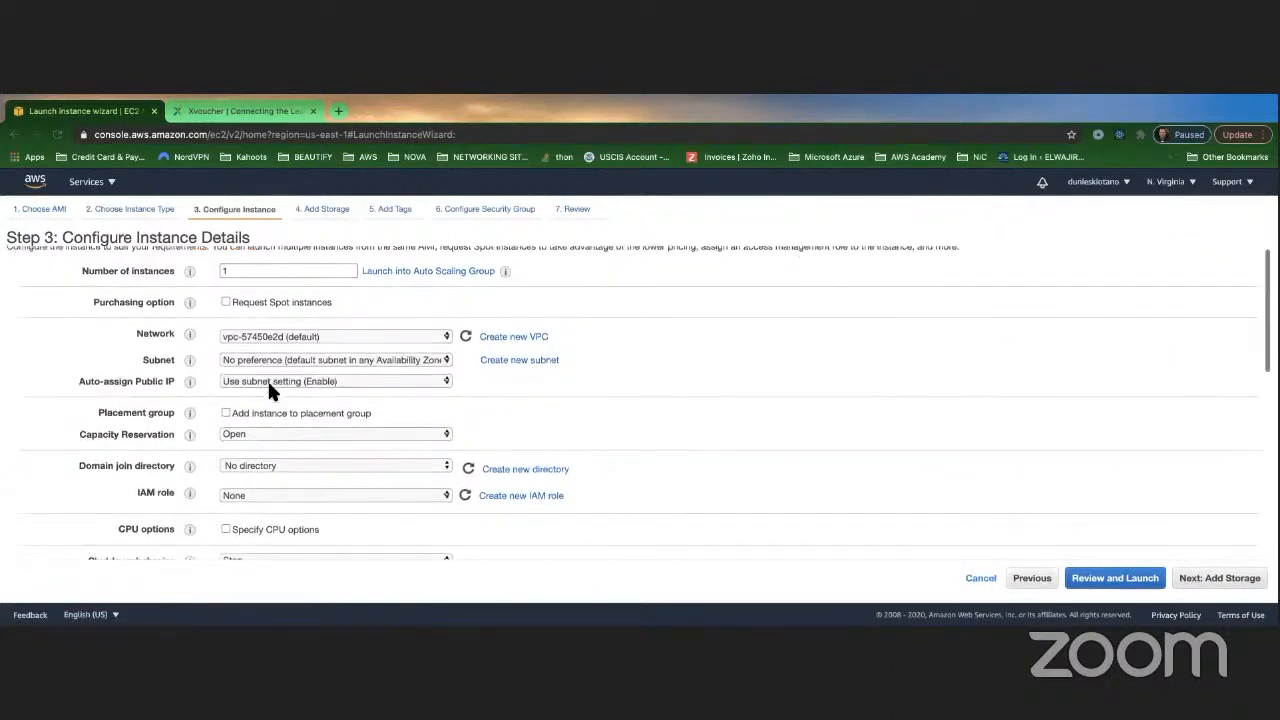
left_click(286, 356)
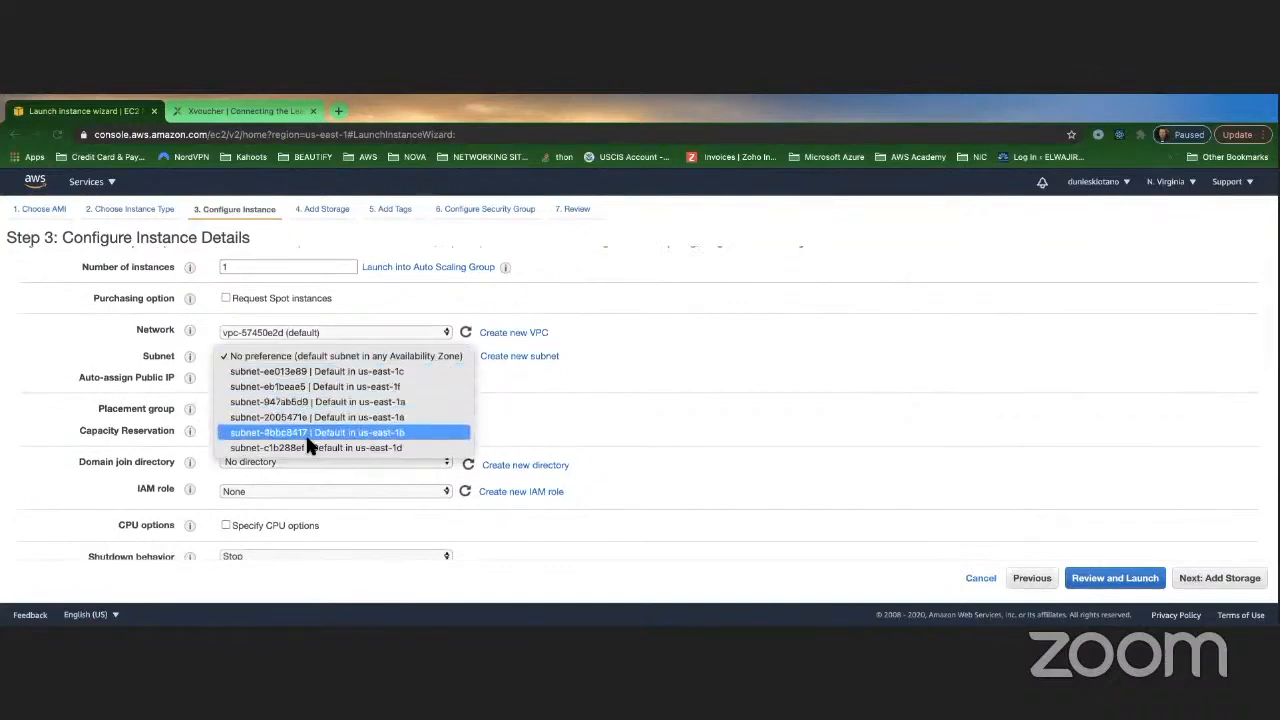
left_click(296, 371)
scroll(877, 426, "down", 10)
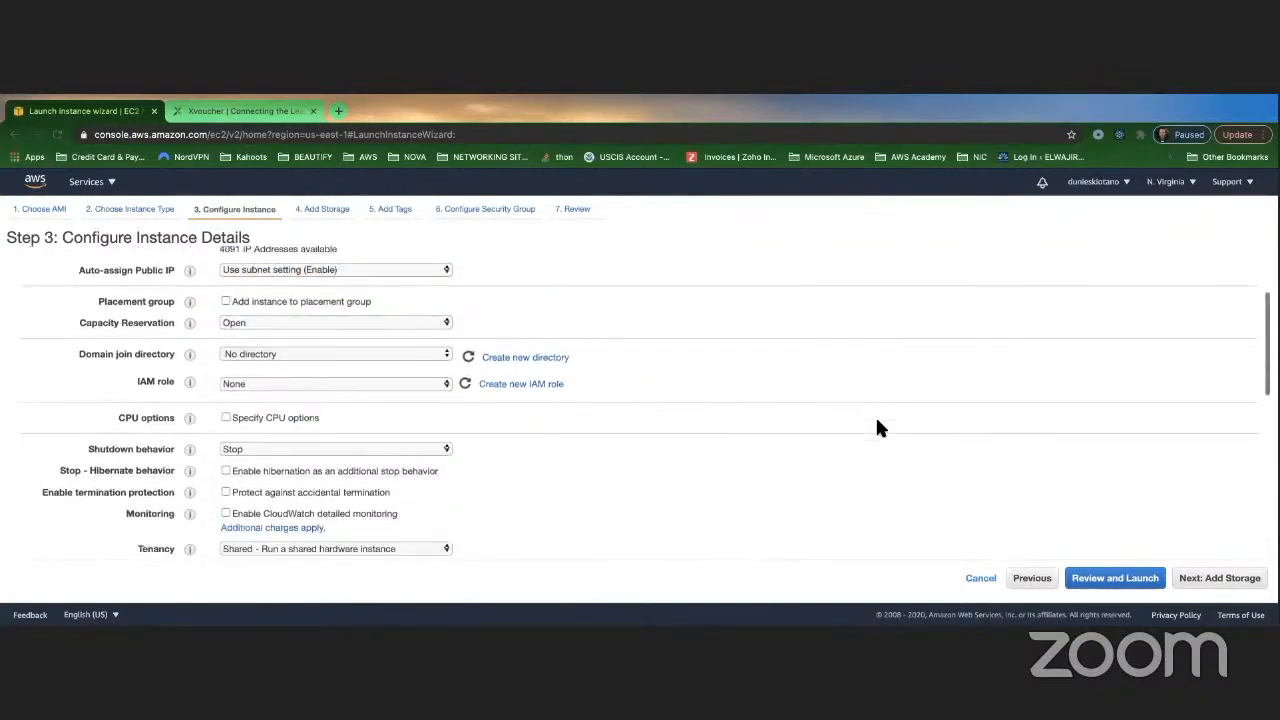
left_click(1243, 578)
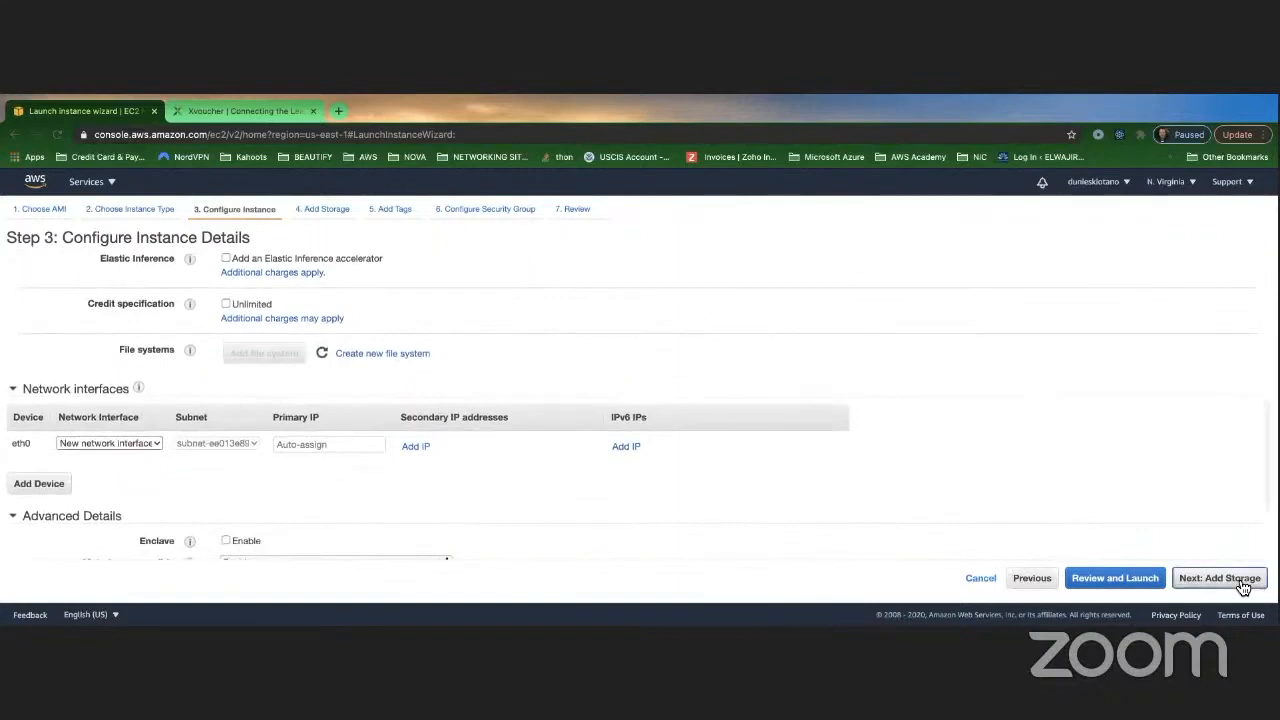
left_click(1212, 580)
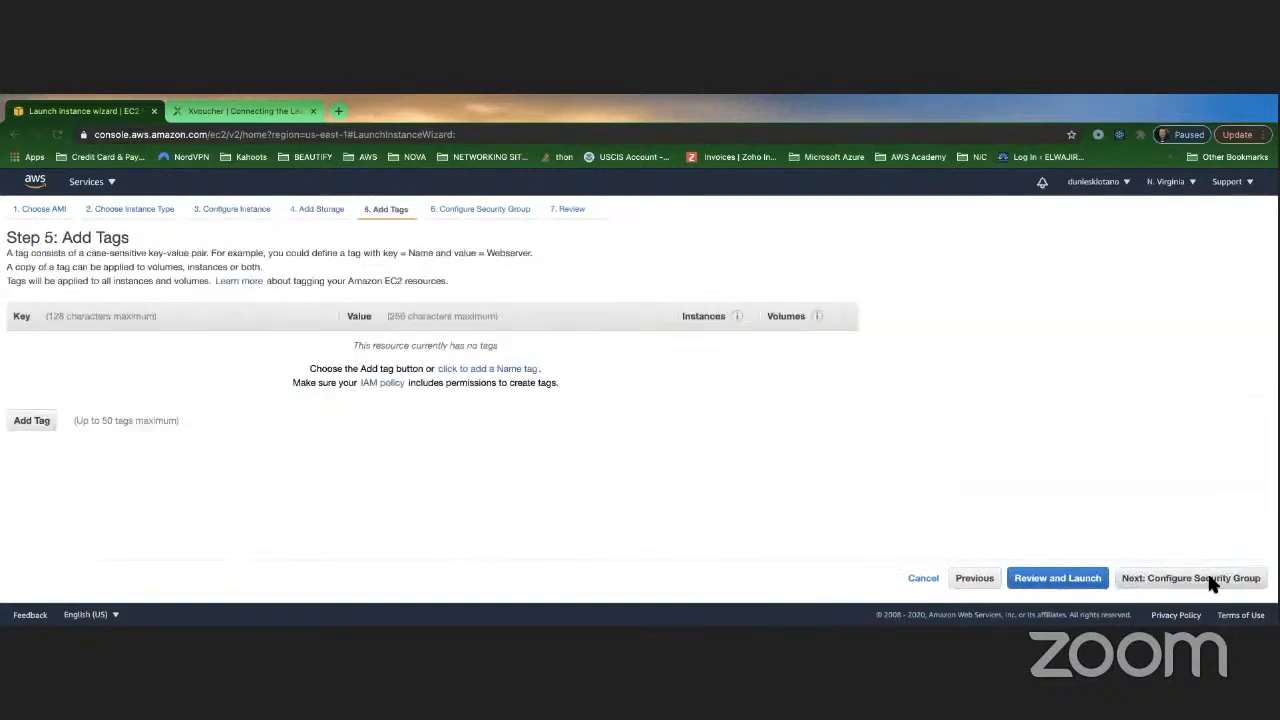
Step: Add a tag with key Name and value us-east-1c Server, and continue to the security group configuration
left_click(30, 420)
type("Name")
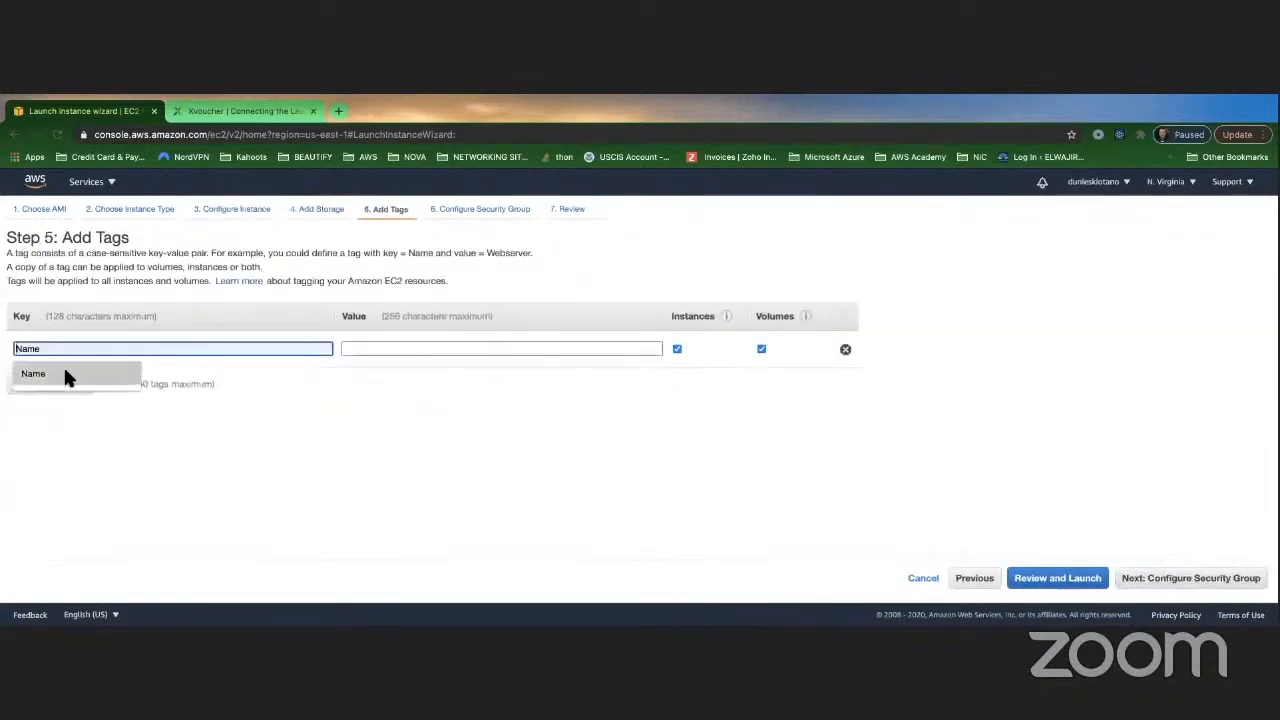
left_click(378, 349)
type("us-east-1a Server")
left_click(386, 349)
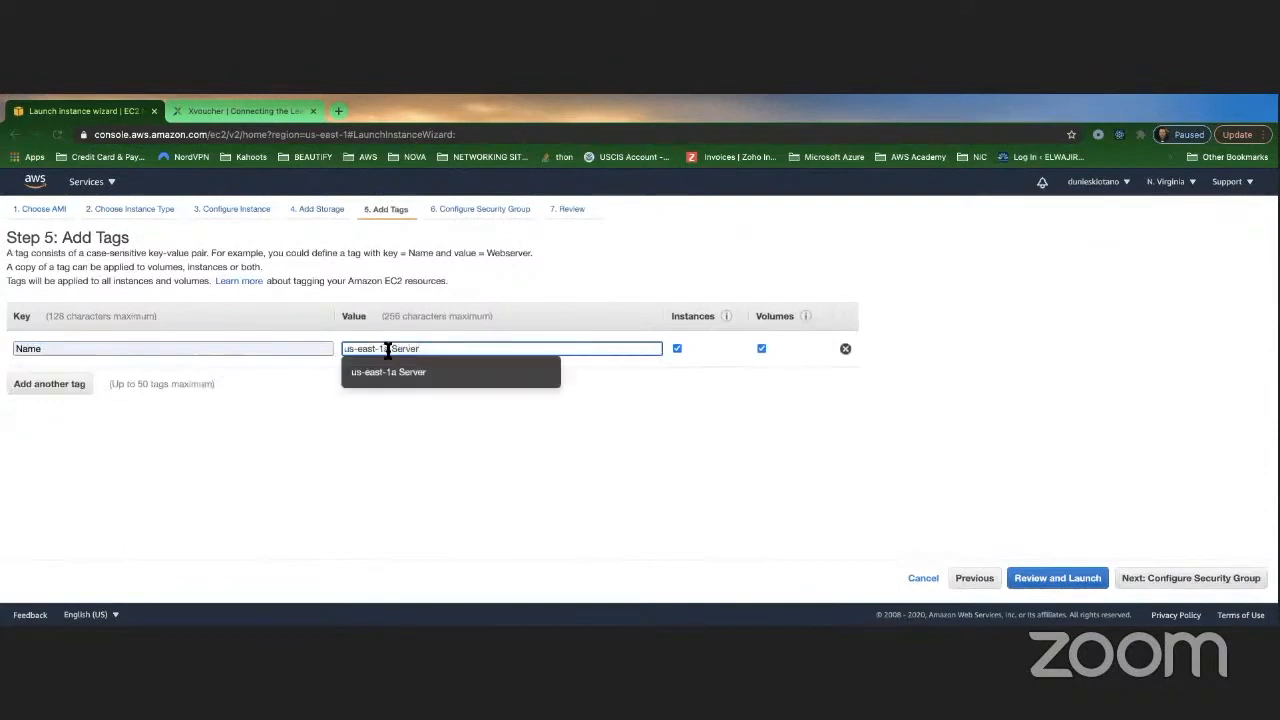
key("BackSpace")
type("c")
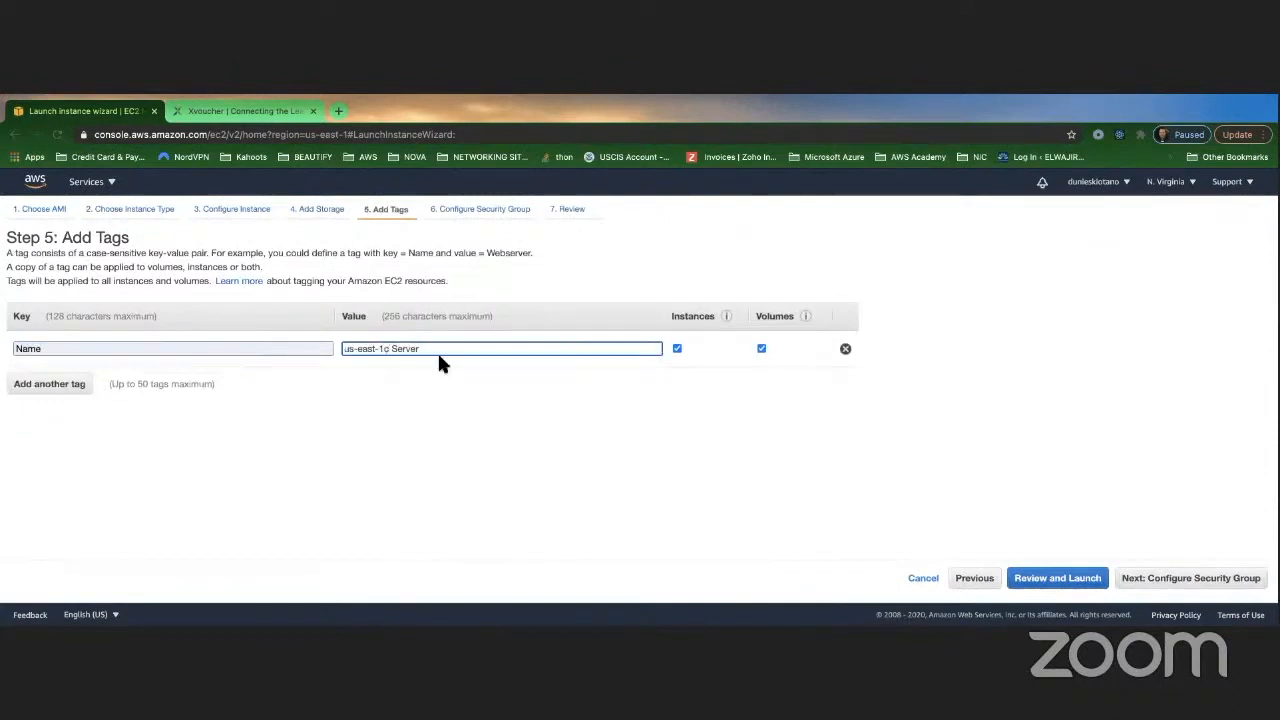
left_click(1128, 576)
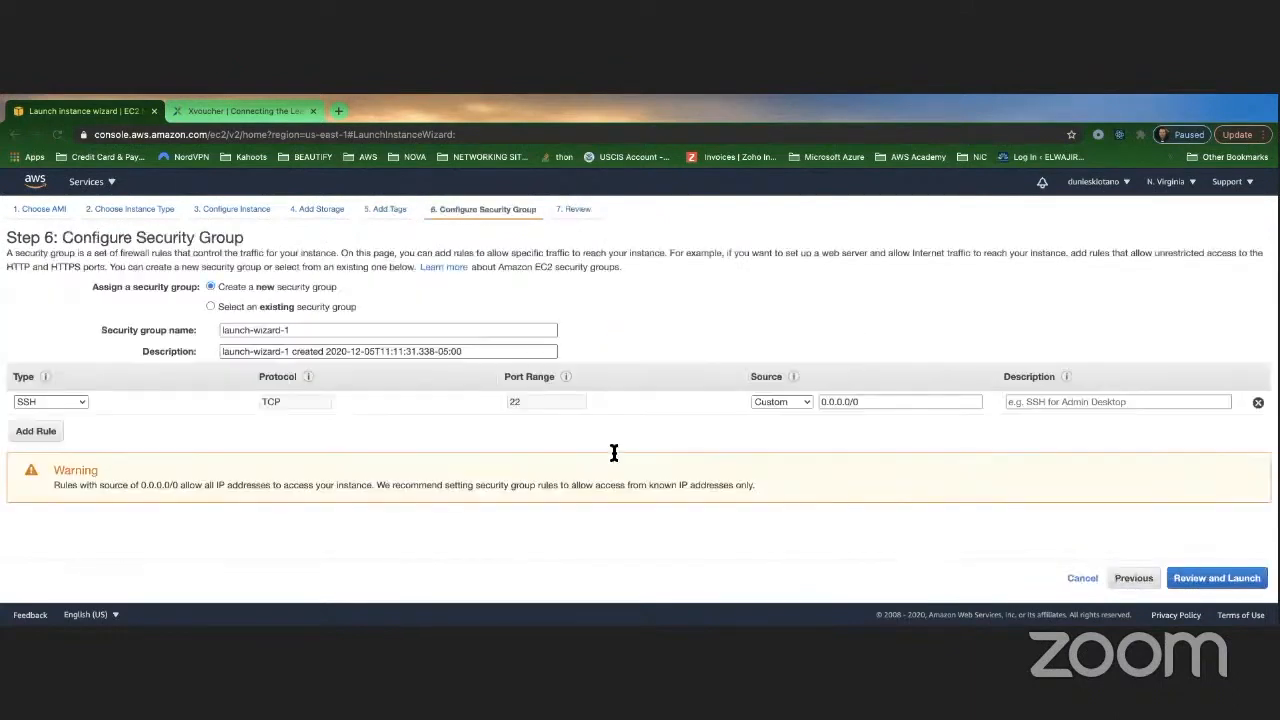
Step: Assign the existing security group NFSSecurityGroupMDCC to the us-east-1c instance and continue to the launch review
left_click(208, 305)
left_click(20, 399)
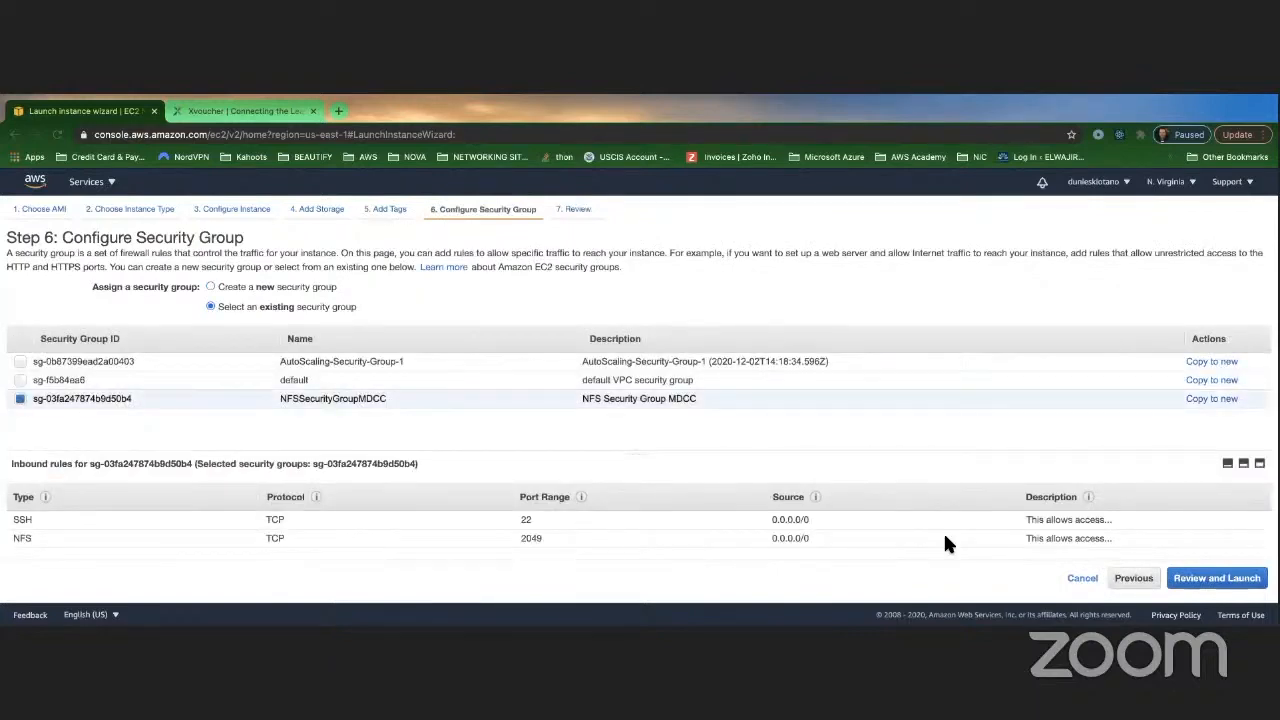
left_click(1208, 584)
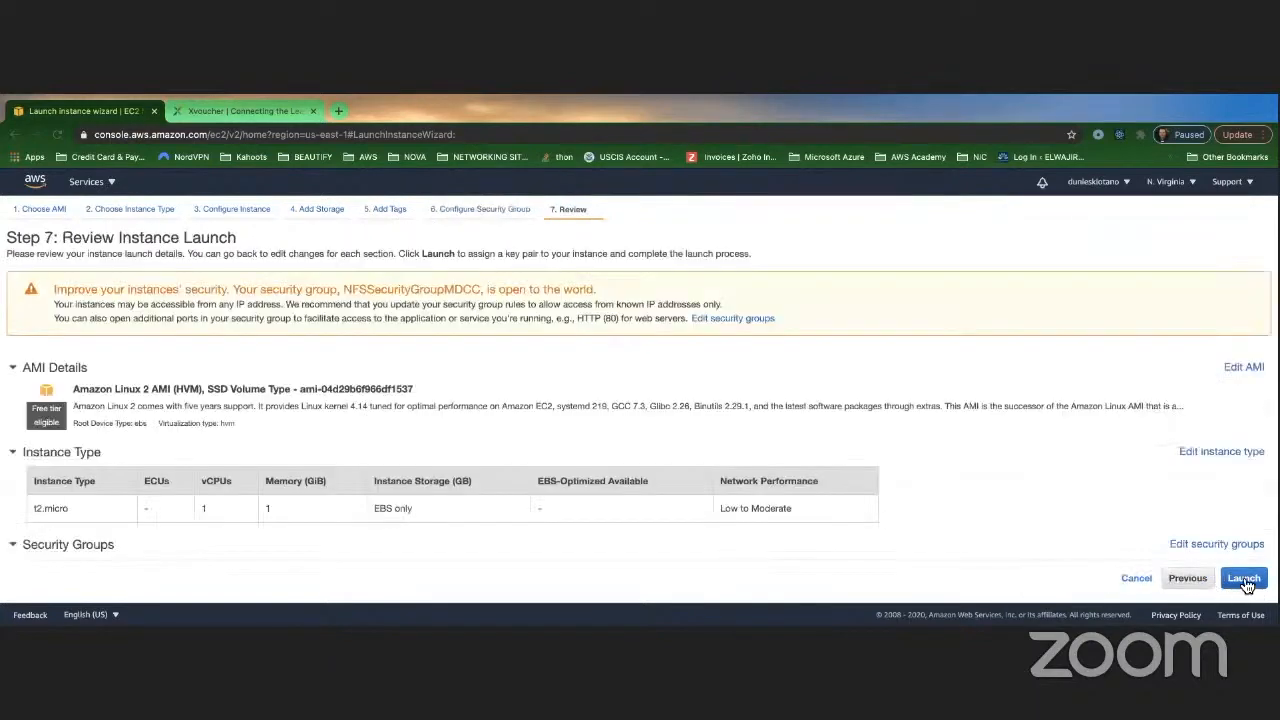
Step: Launch the us-east-1c instance with key pair MyNewKeyPair, acknowledging access to its private key, and return to the instances list
left_click(1244, 579)
left_click(446, 468)
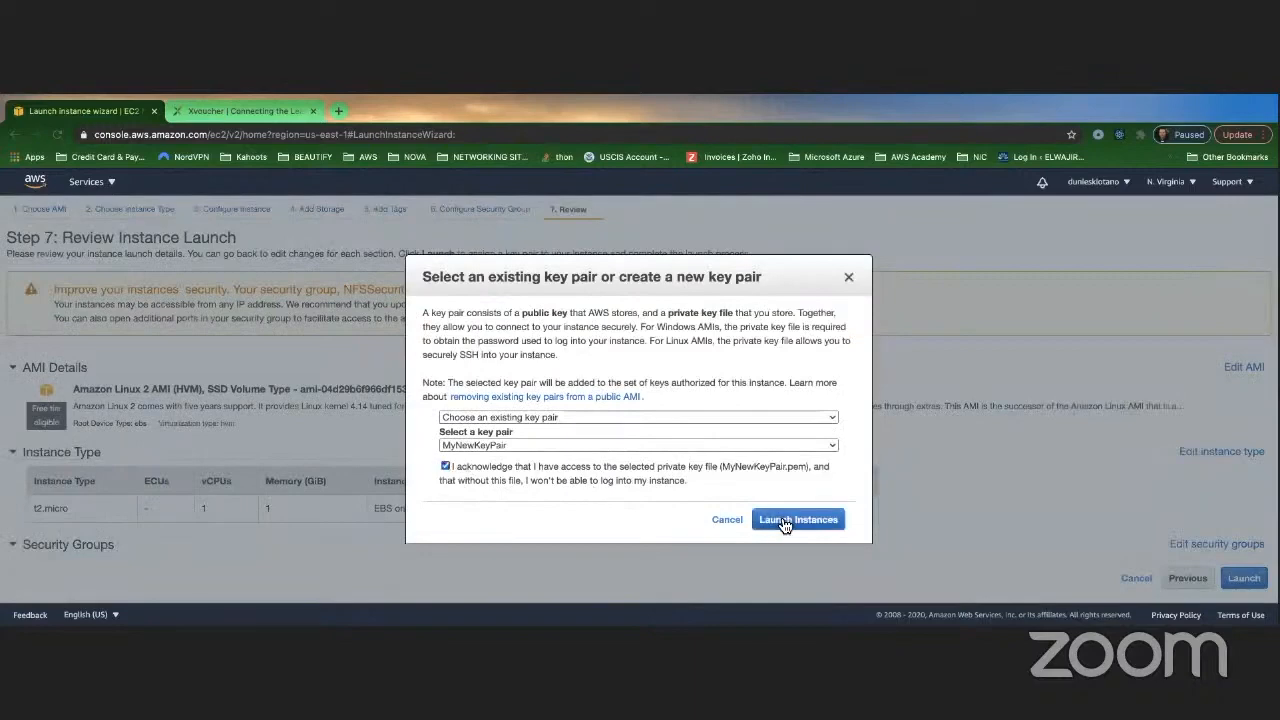
left_click(790, 519)
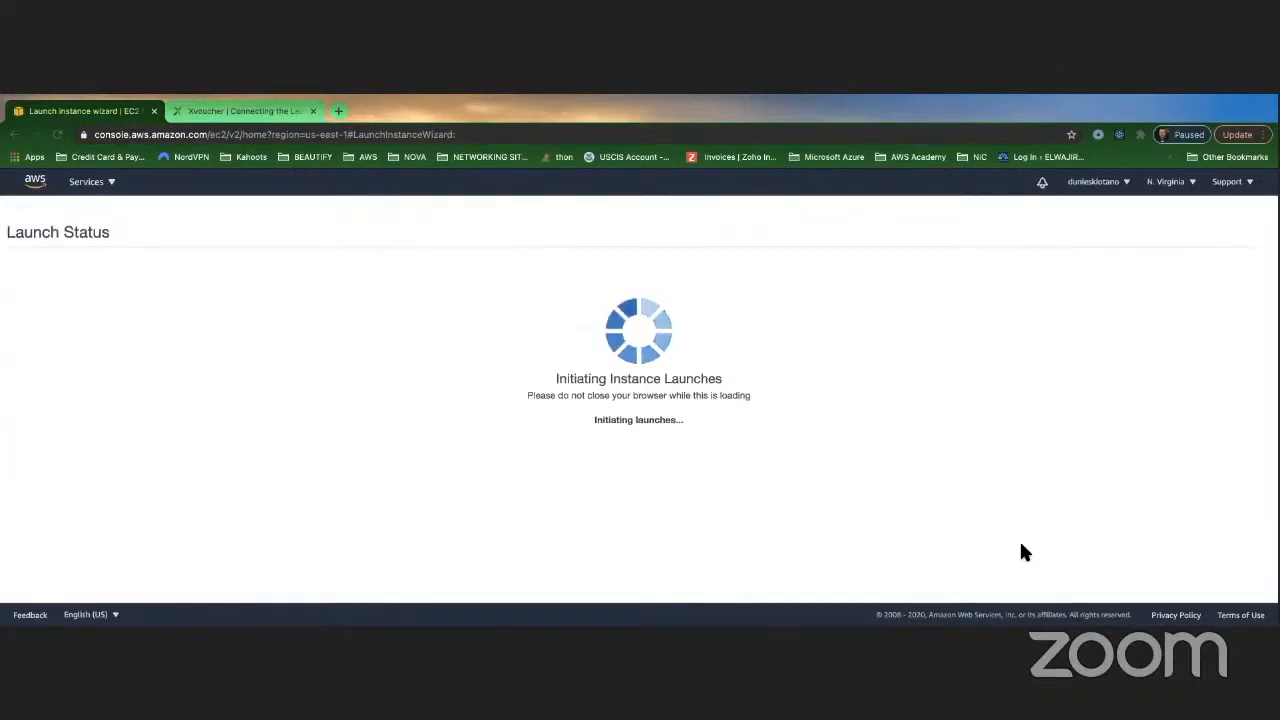
scroll(1169, 551, "down", 2)
left_click(1227, 589)
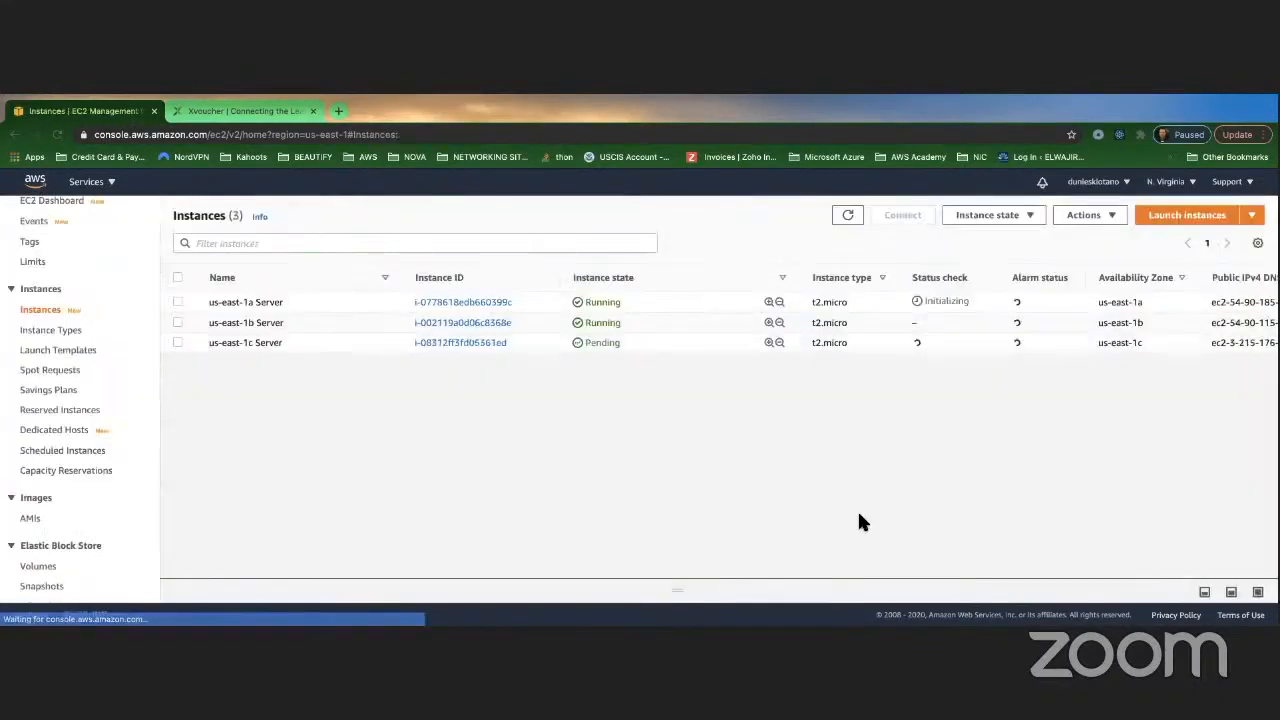
Step: Start a fourth instance from the Amazon Linux 2 AMI with type t2.micro and continue to the instance details
left_click(1152, 219)
left_click(1196, 360)
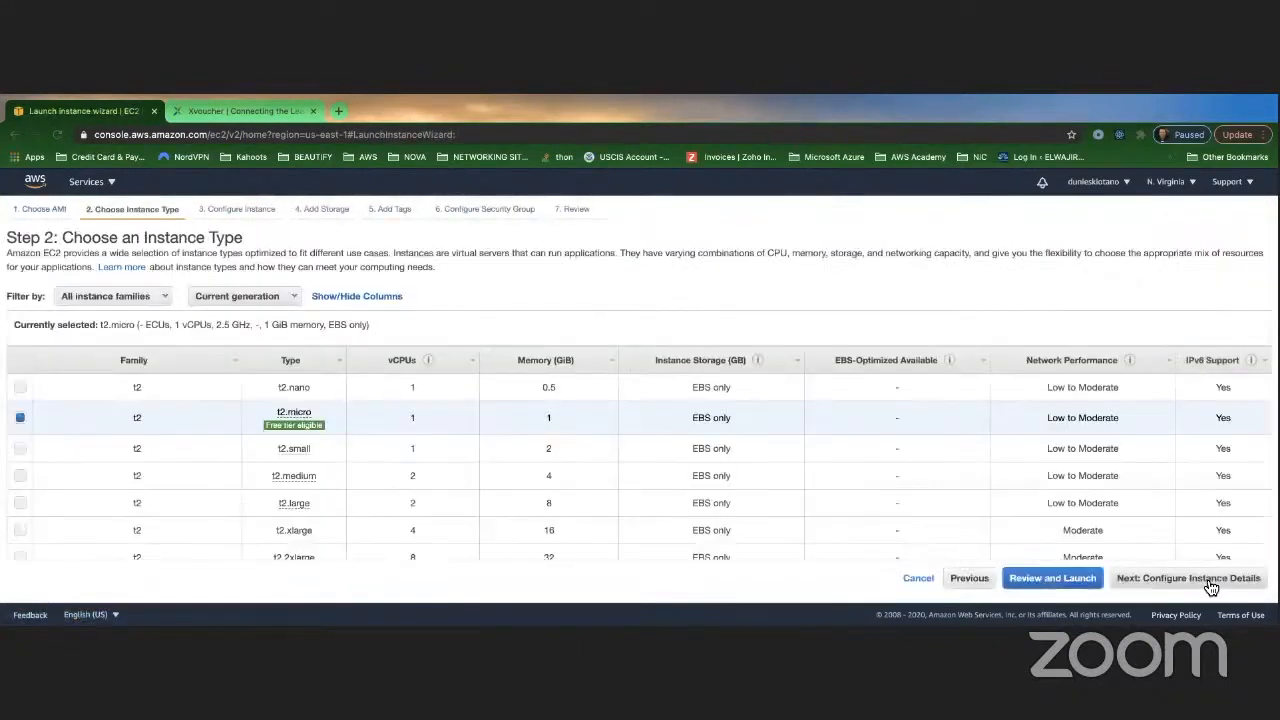
left_click(1213, 585)
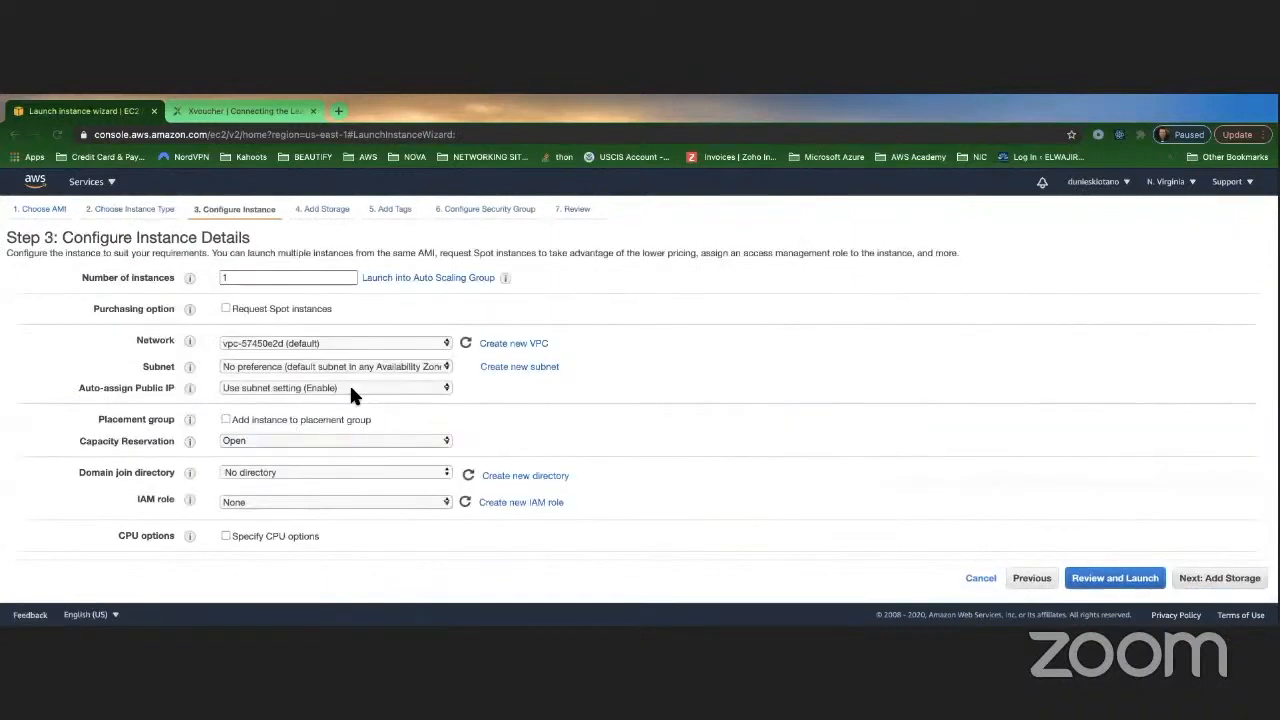
Step: Choose the default us-east-1d subnet for the instance, keep the remaining details and default storage, and continue to the tags
left_click(296, 370)
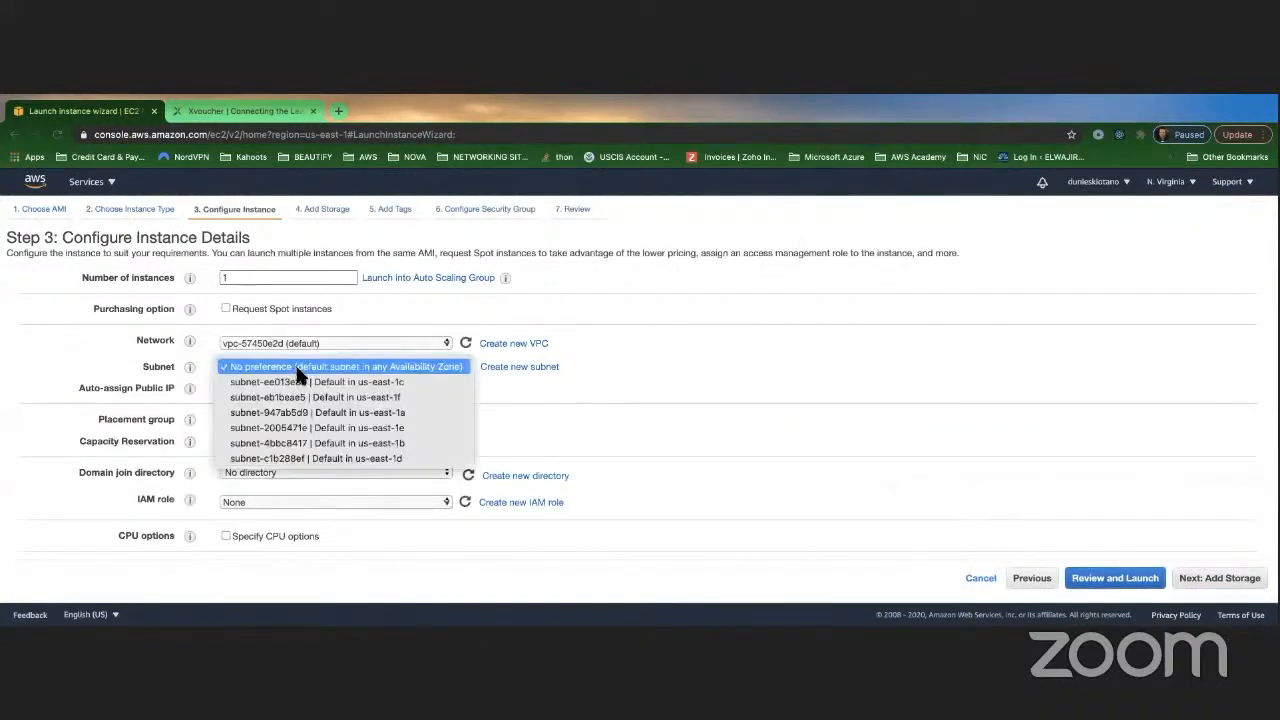
left_click(310, 460)
scroll(685, 400, "down", 5)
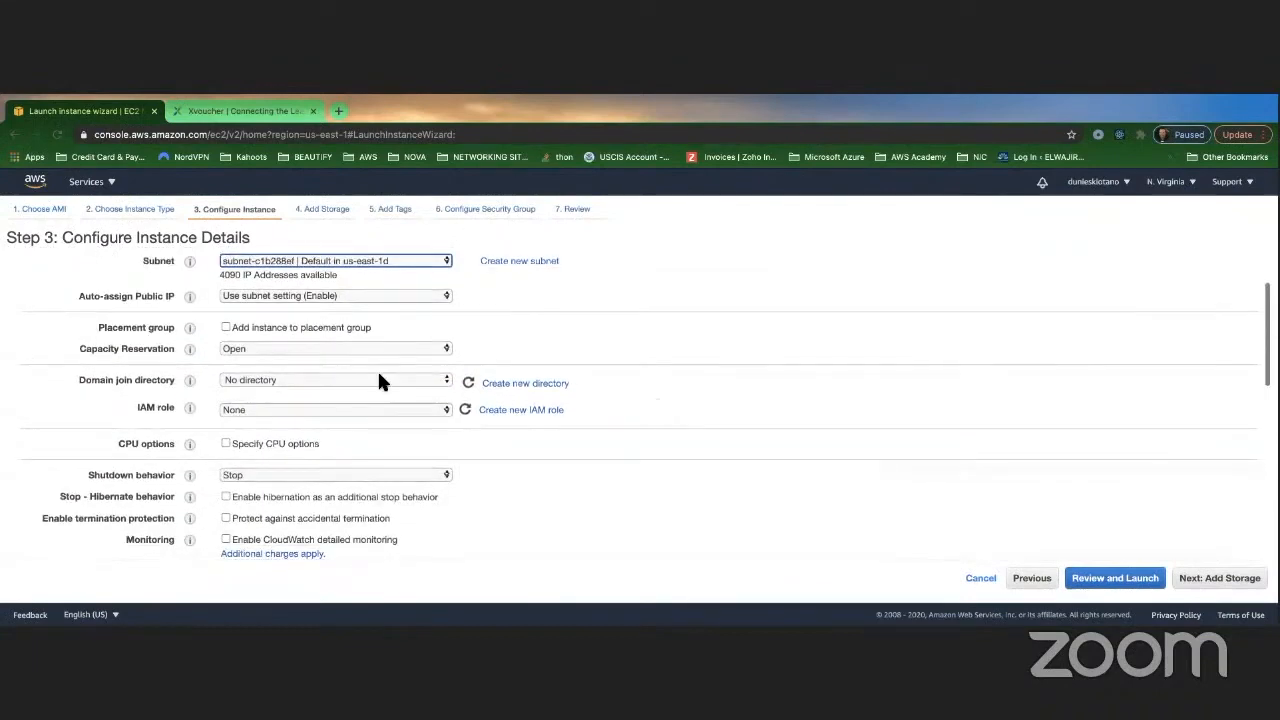
scroll(774, 480, "down", 2)
scroll(775, 480, "up", 5)
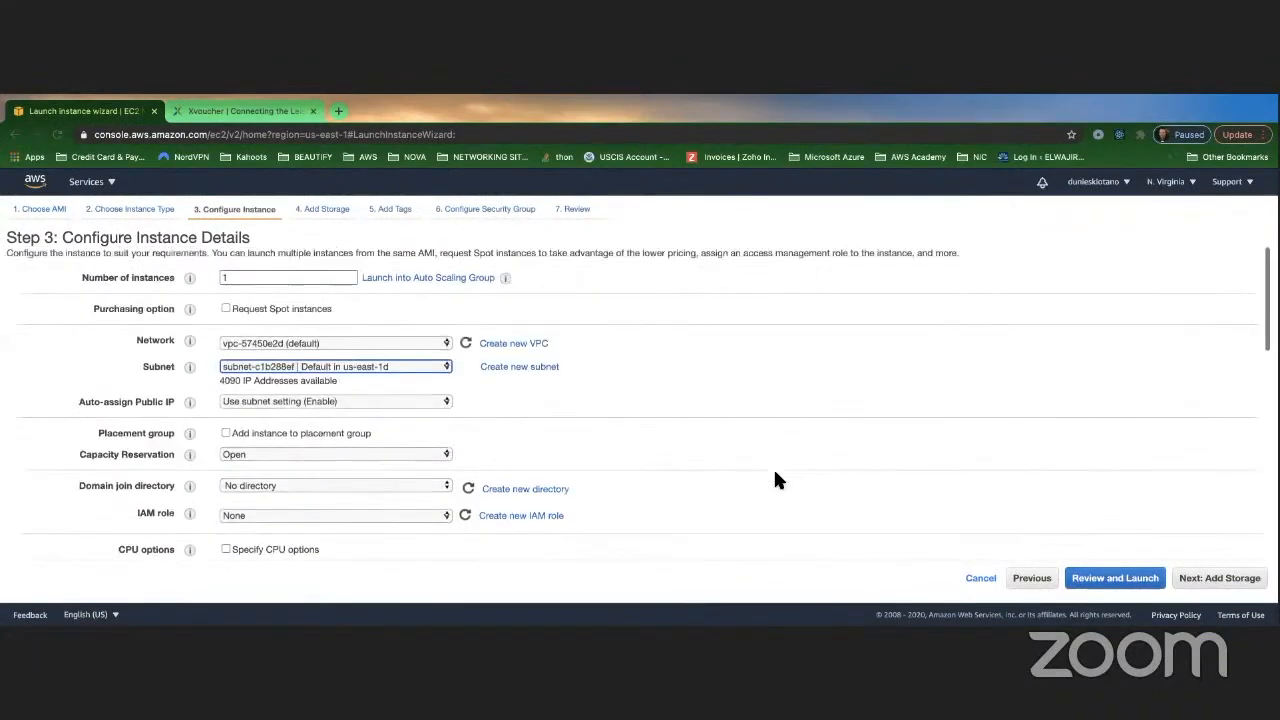
left_click(1235, 578)
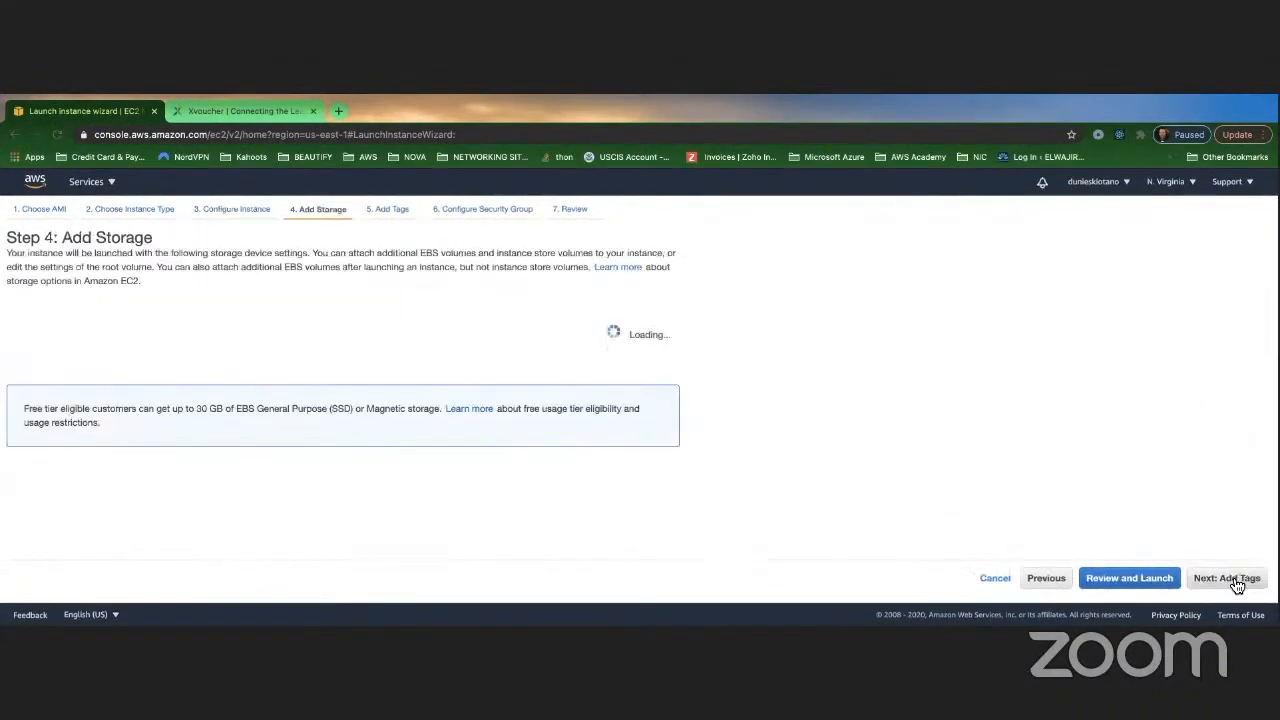
left_click(1237, 580)
Step: Add a tag with key Name and value us-east-1d Server, and continue to the security group configuration
left_click(50, 420)
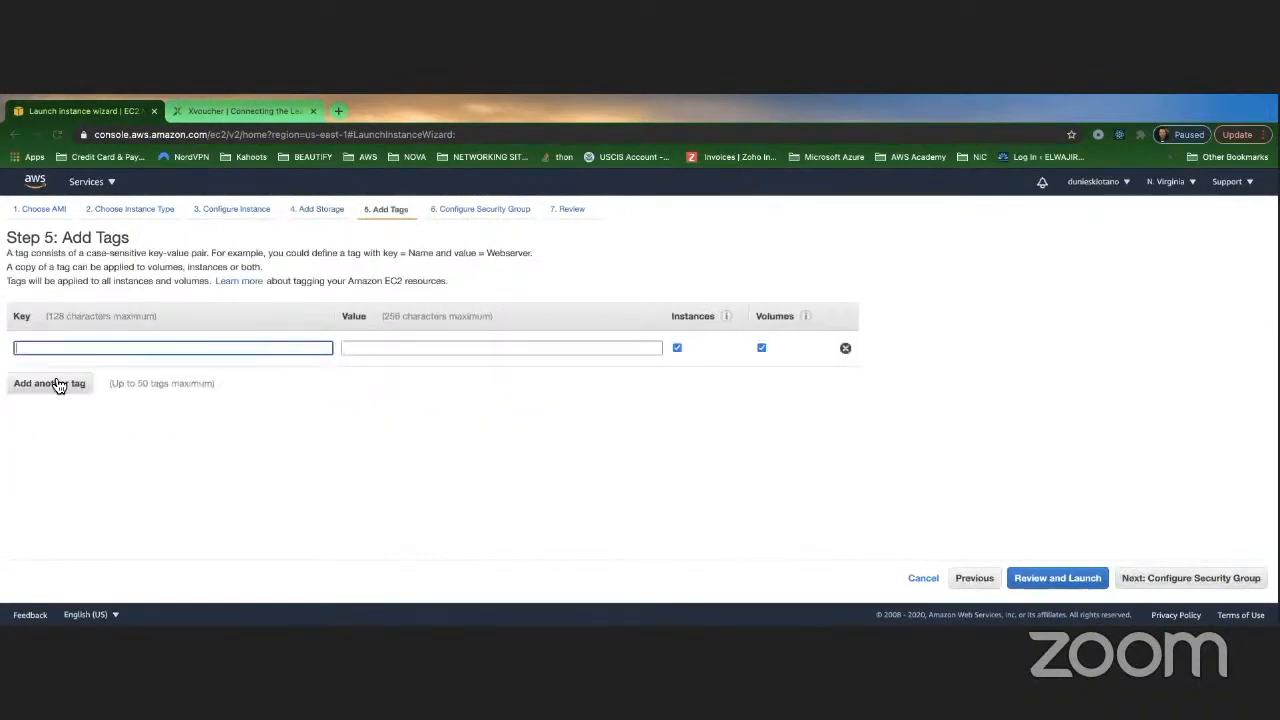
type("Name")
left_click(411, 347)
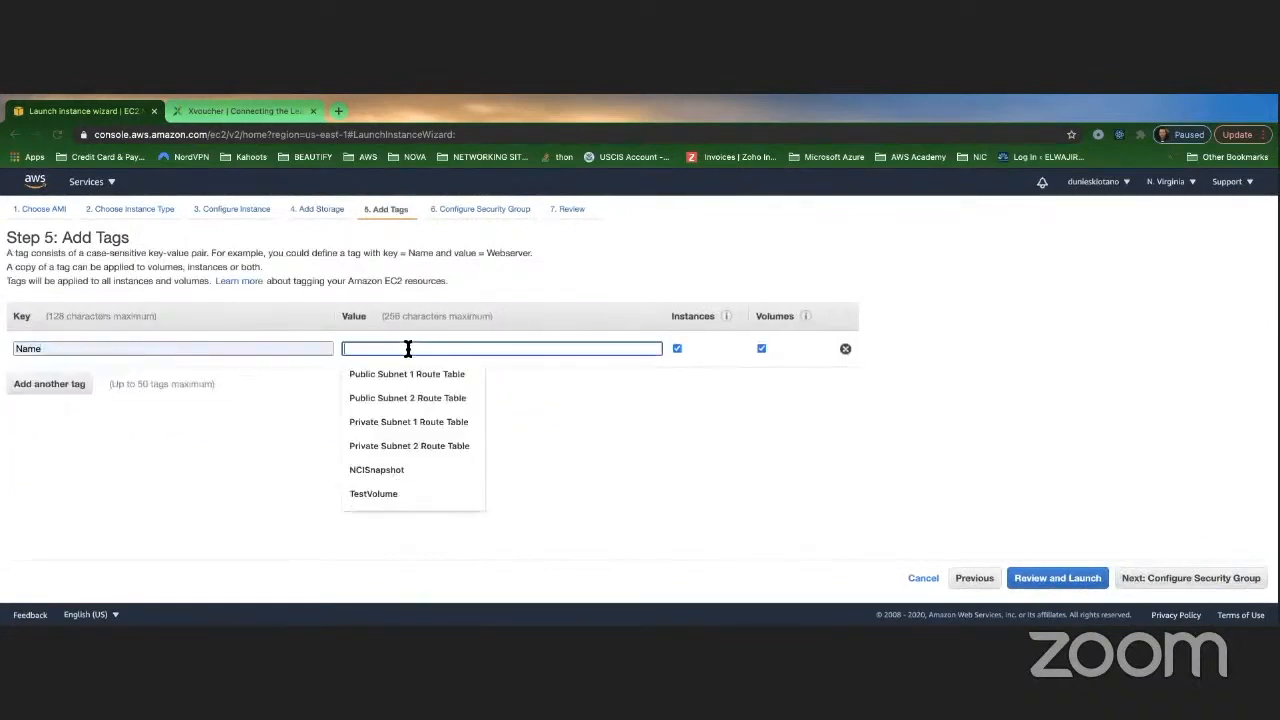
type("us-east-1a Server")
left_click(388, 348)
key("BackSpace")
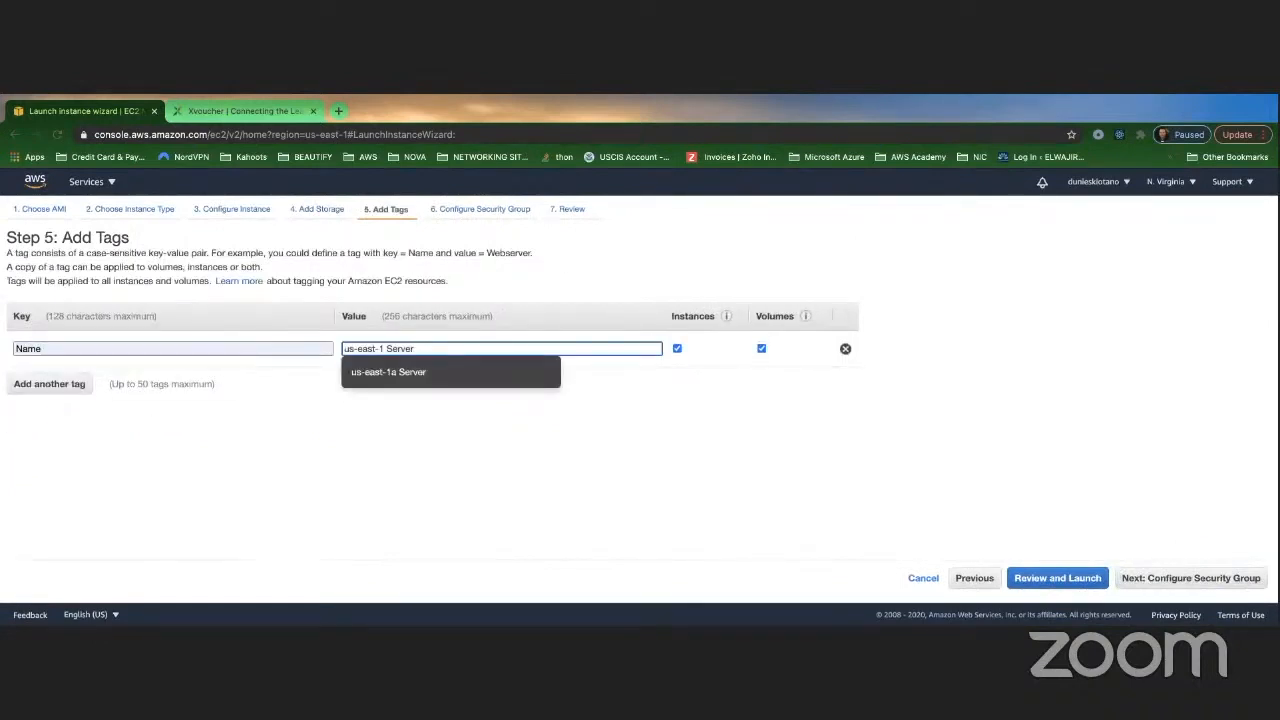
type("d")
left_click(1165, 580)
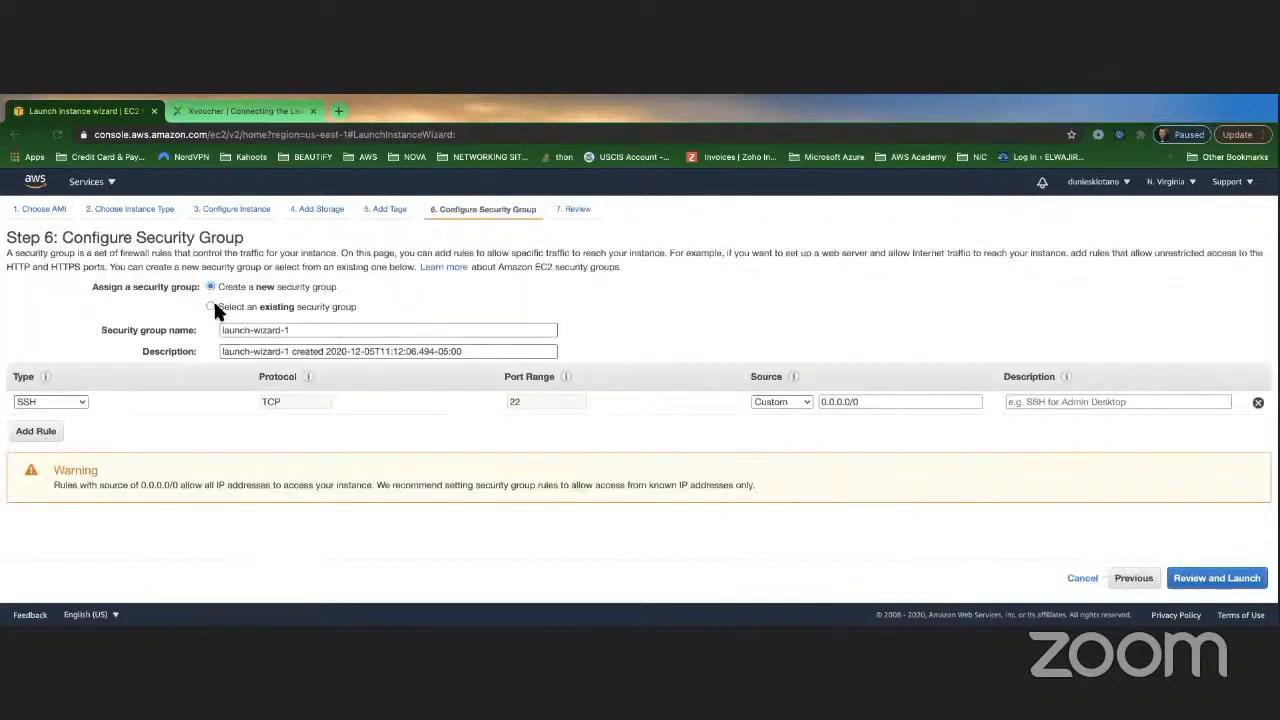
Step: Assign the existing security group NFSSecurityGroupMDCC to the us-east-1d instance and continue to the launch review
left_click(211, 307)
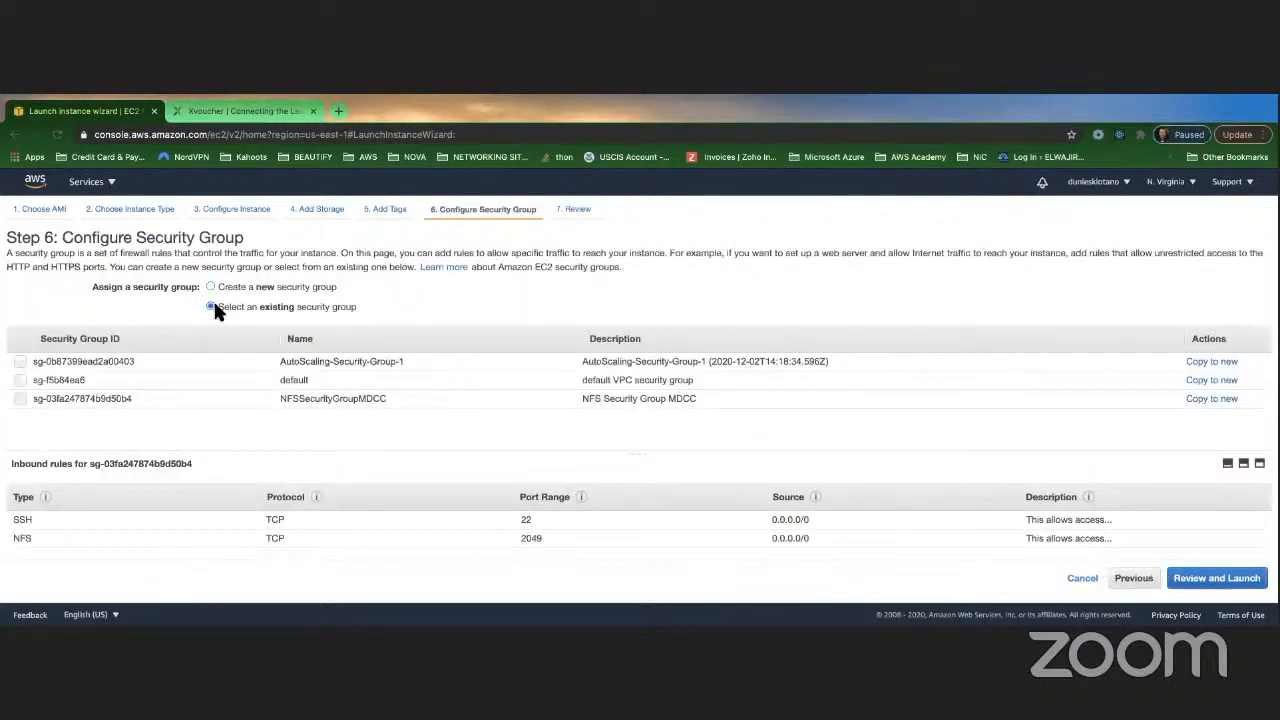
left_click(20, 398)
left_click(1200, 585)
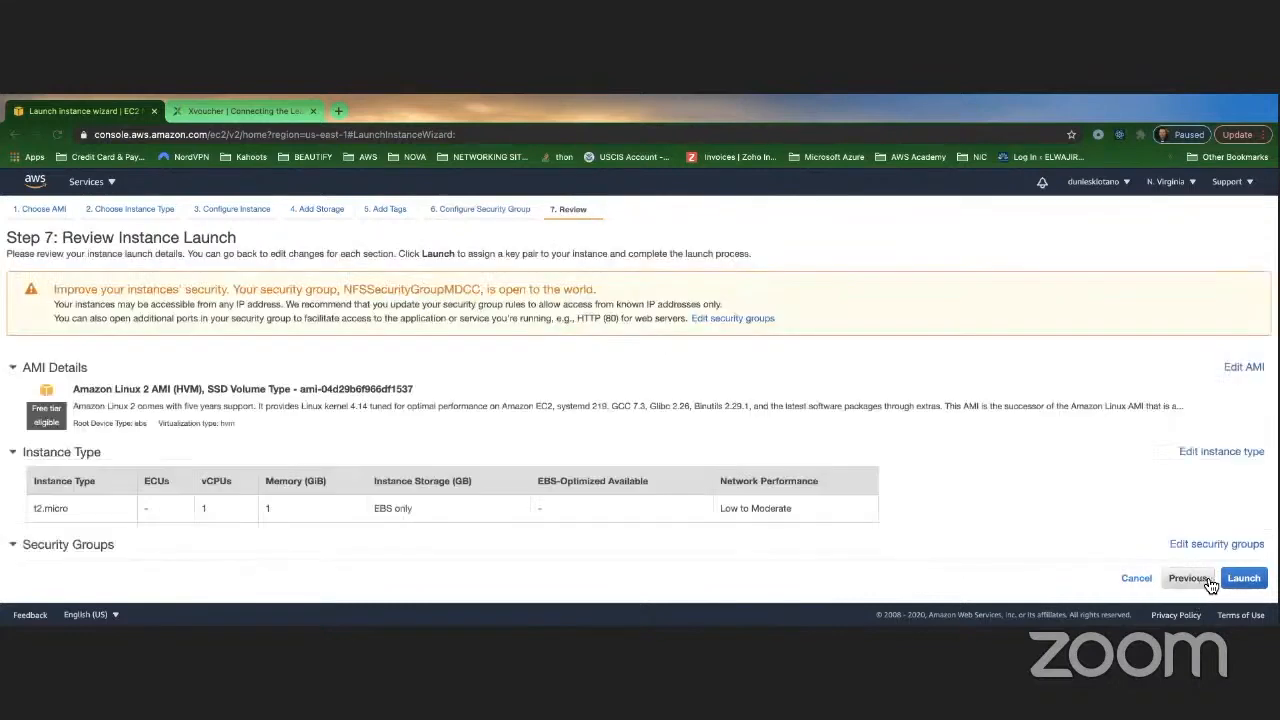
Step: Launch the us-east-1d instance with key pair MyNewKeyPair, acknowledging access to its private key, and return to the instances list
left_click(1243, 578)
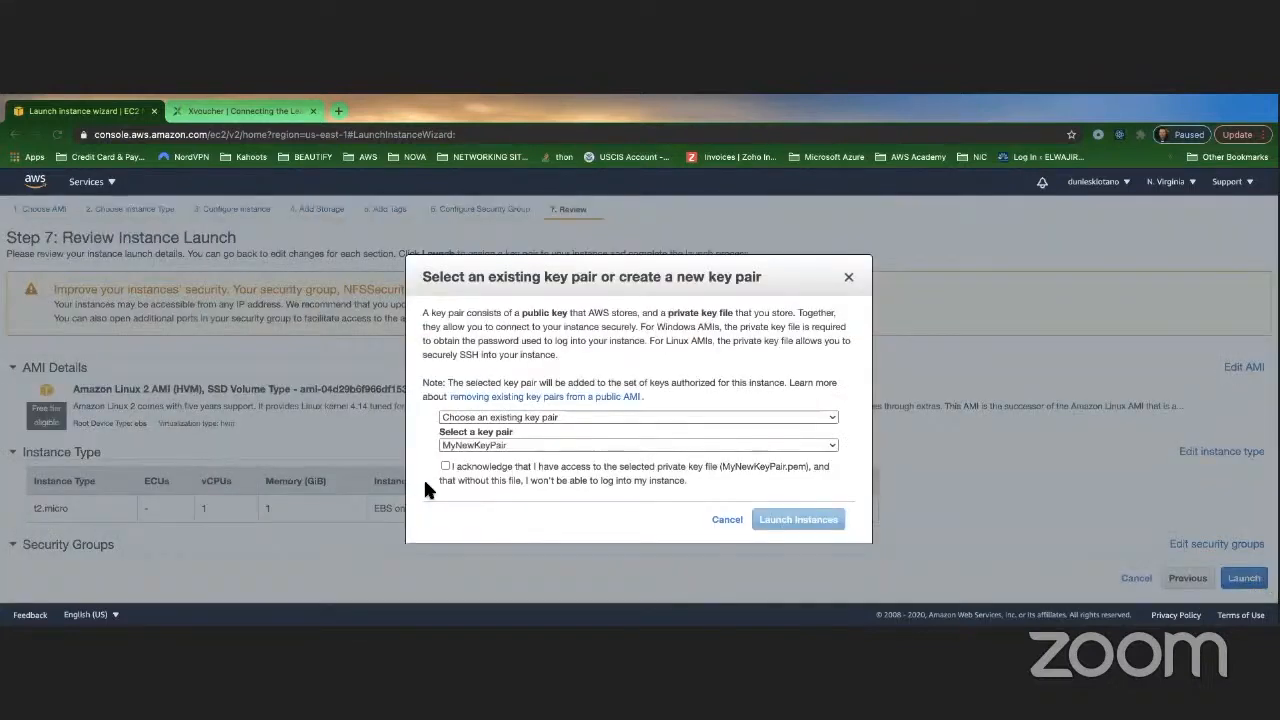
left_click(447, 467)
left_click(800, 519)
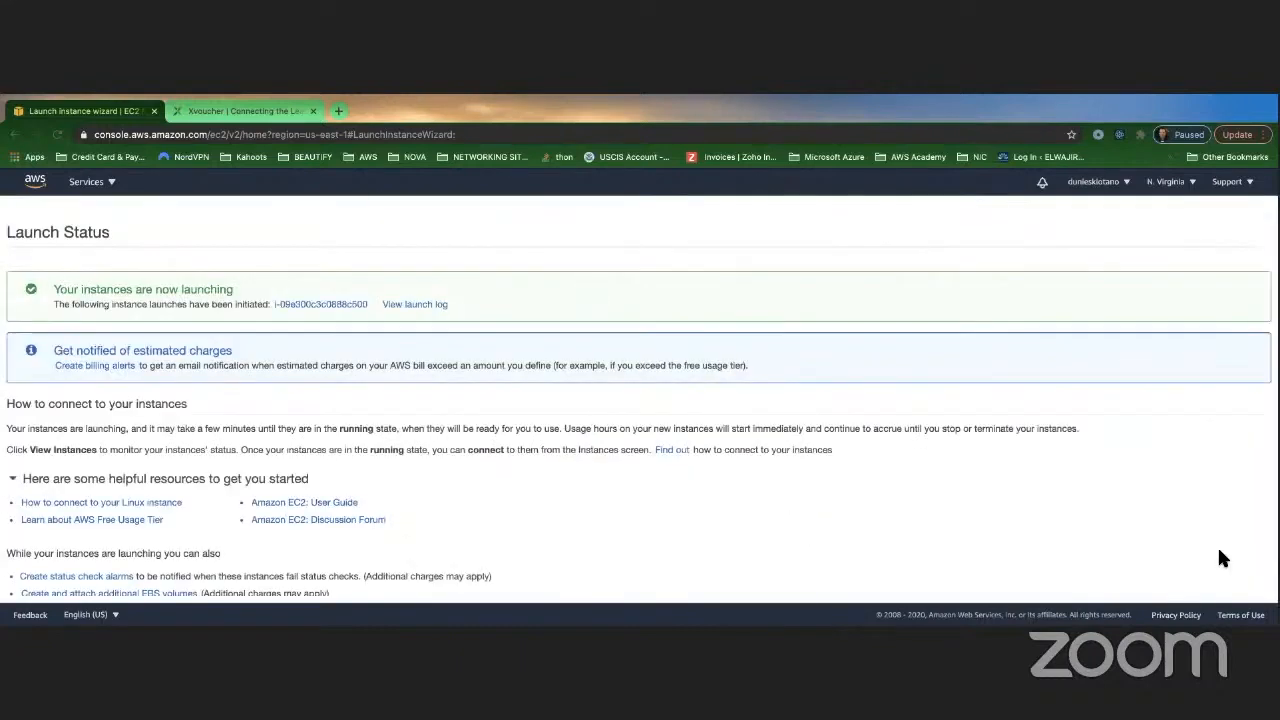
scroll(1217, 562, "down", 1)
left_click(1229, 584)
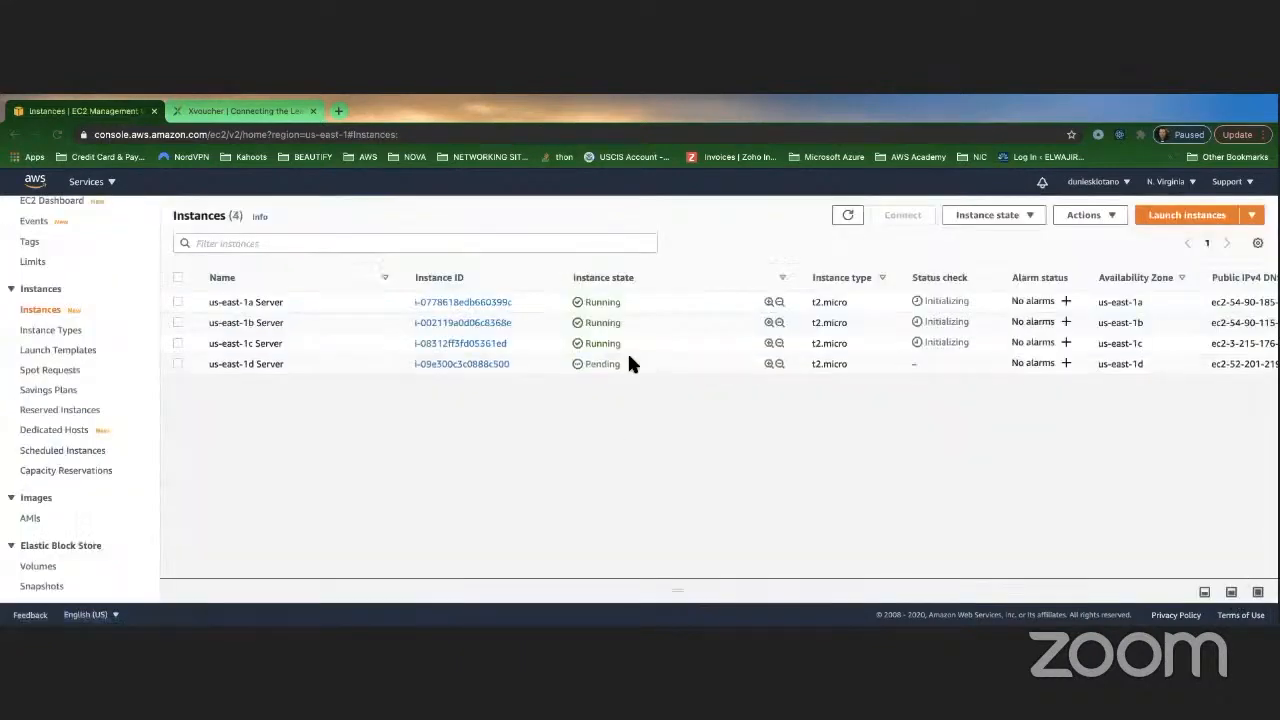
Step: Start a fifth instance from the Amazon Linux 2 AMI with type t2.micro and continue to the instance details
left_click(1176, 215)
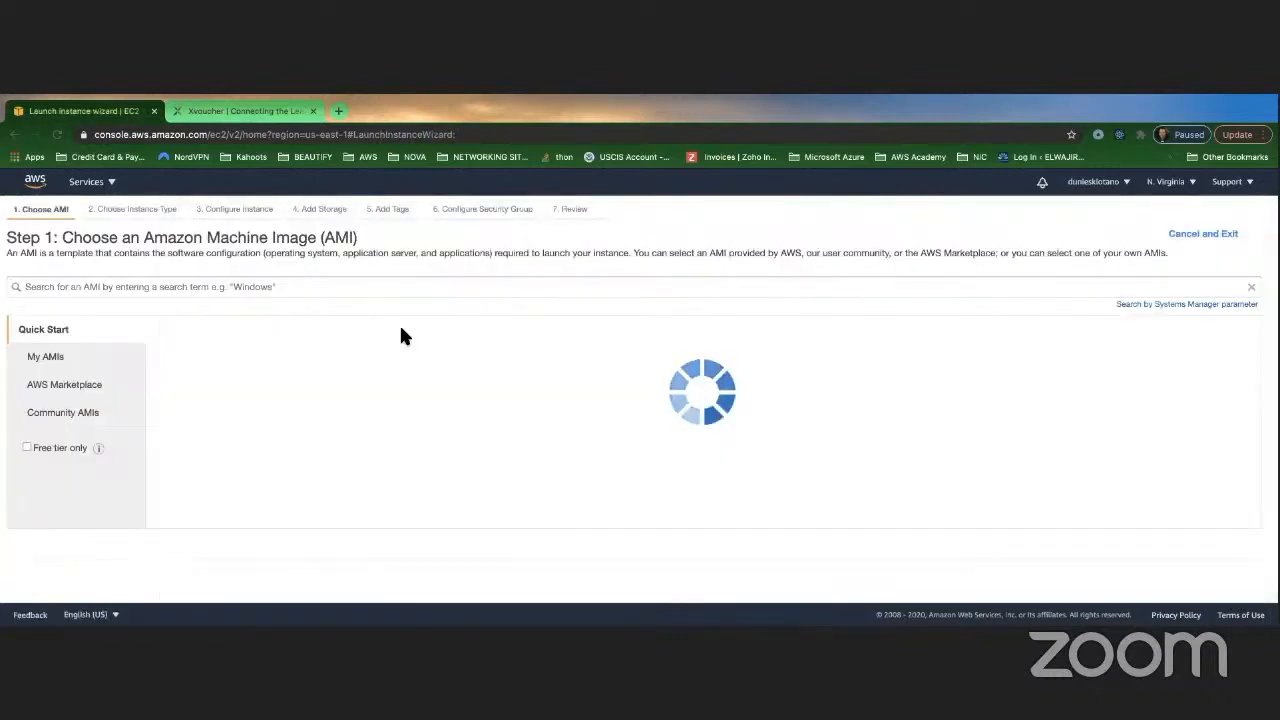
left_click(1206, 361)
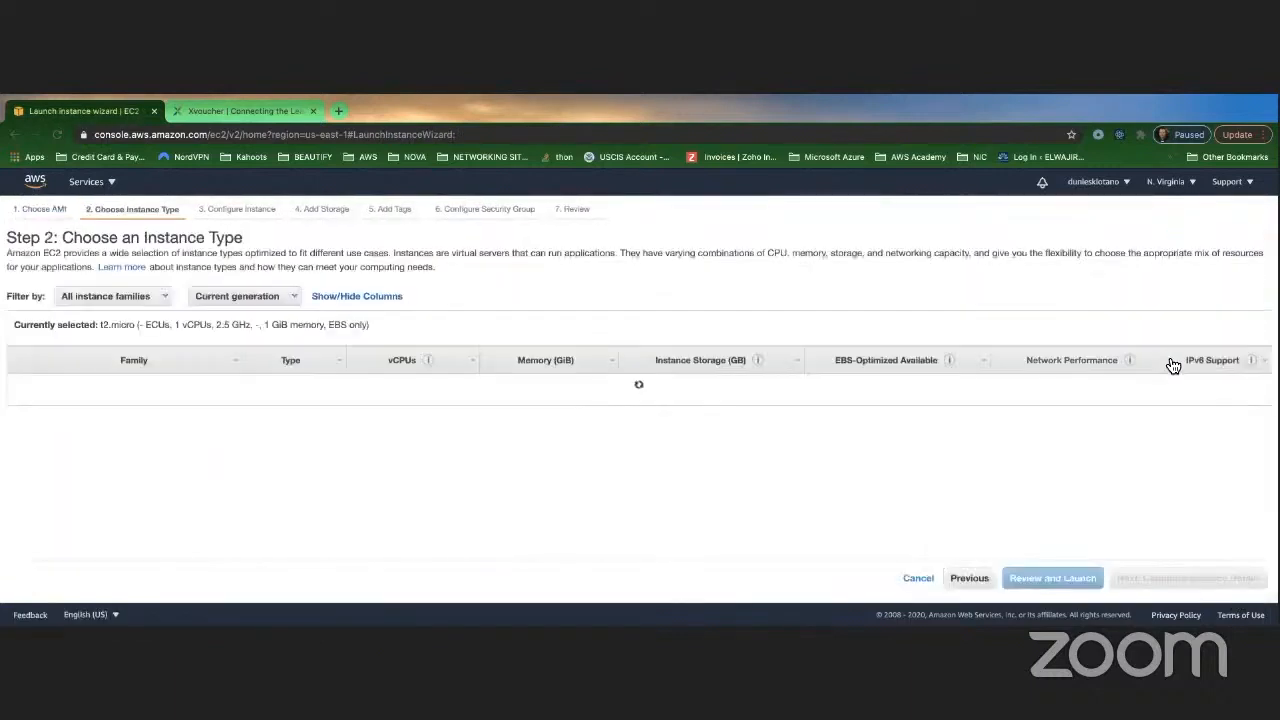
left_click(1197, 587)
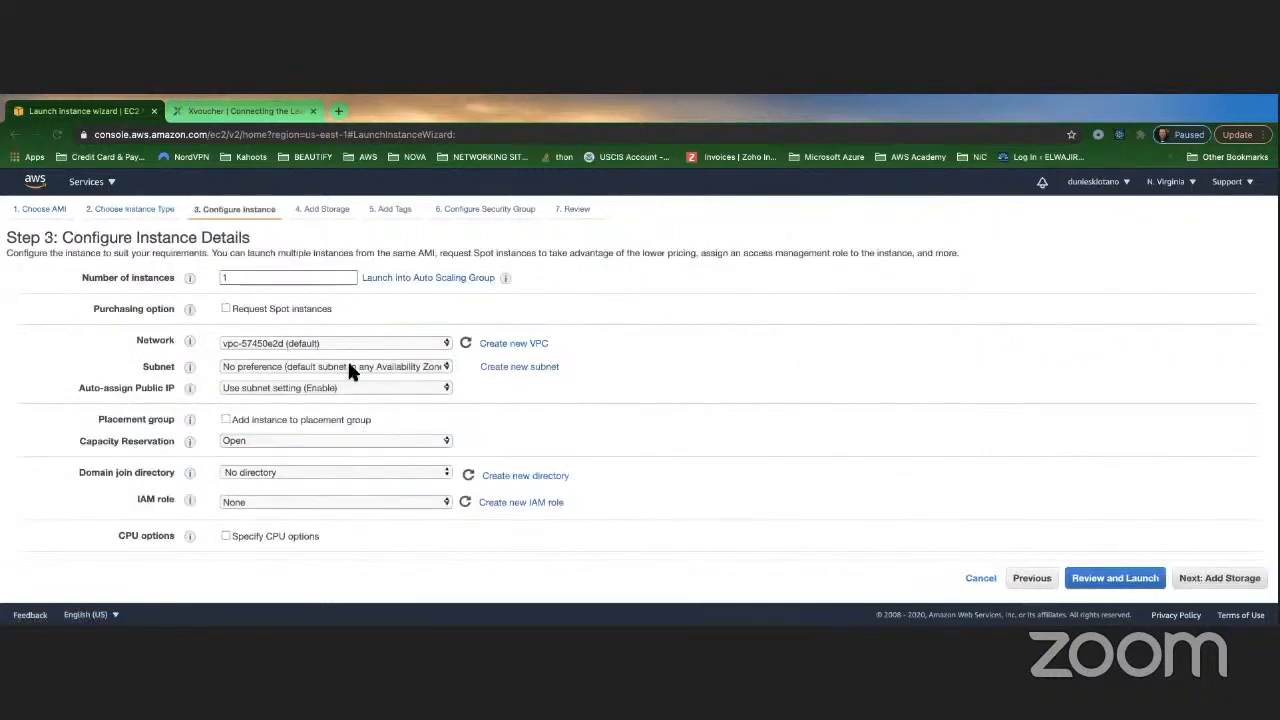
Step: Place the fifth instance in the default us-east-1e subnet, keep the default storage and continue to the tags
left_click(349, 367)
left_click(330, 420)
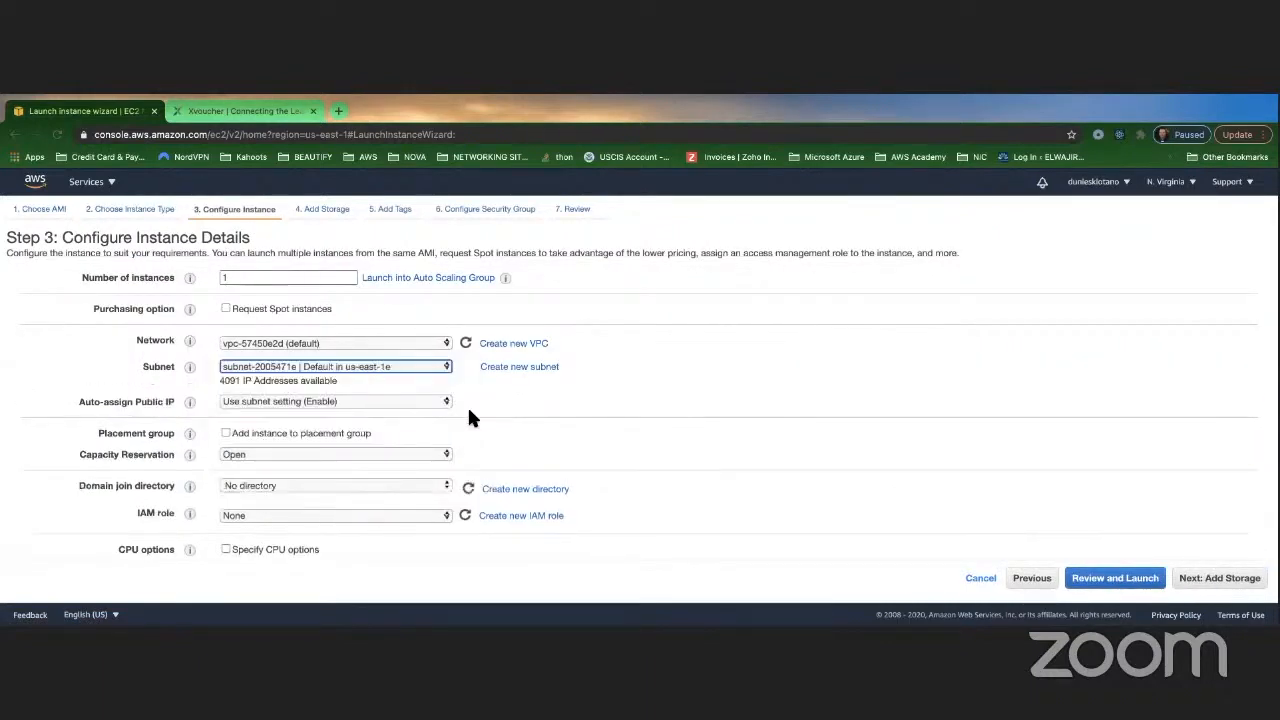
scroll(470, 417, "down", 5)
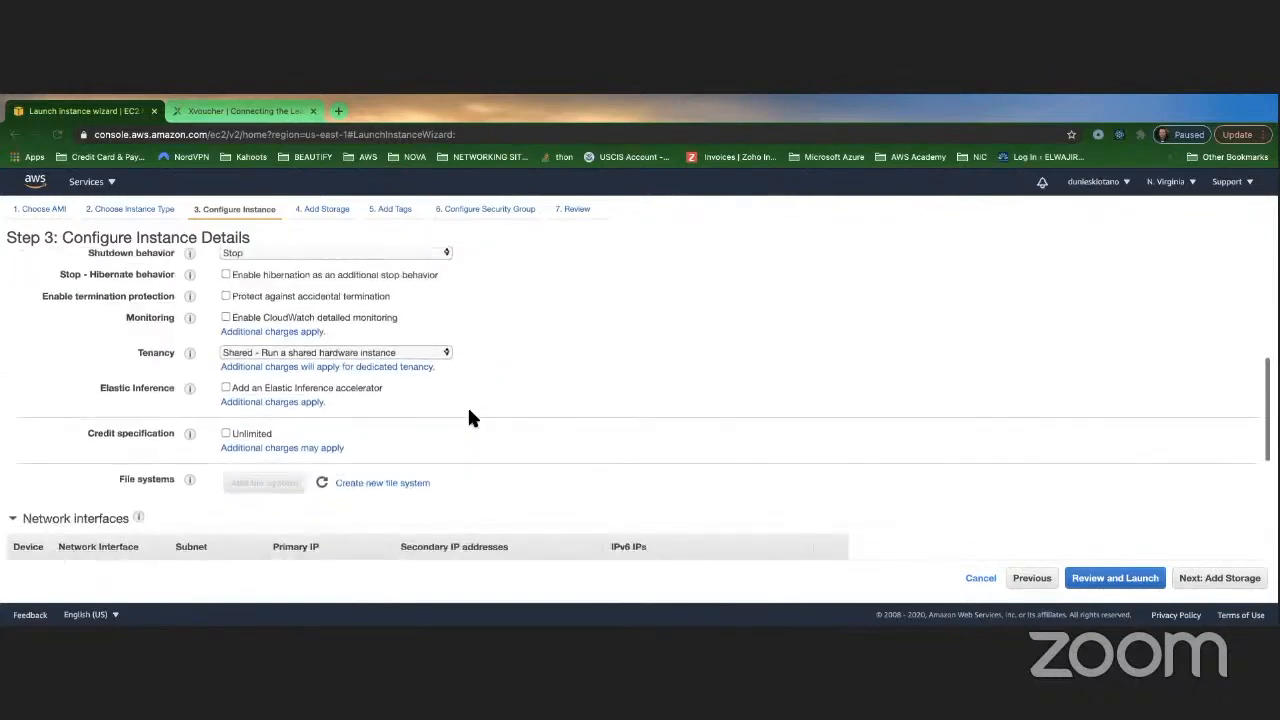
scroll(468, 412, "up", 5)
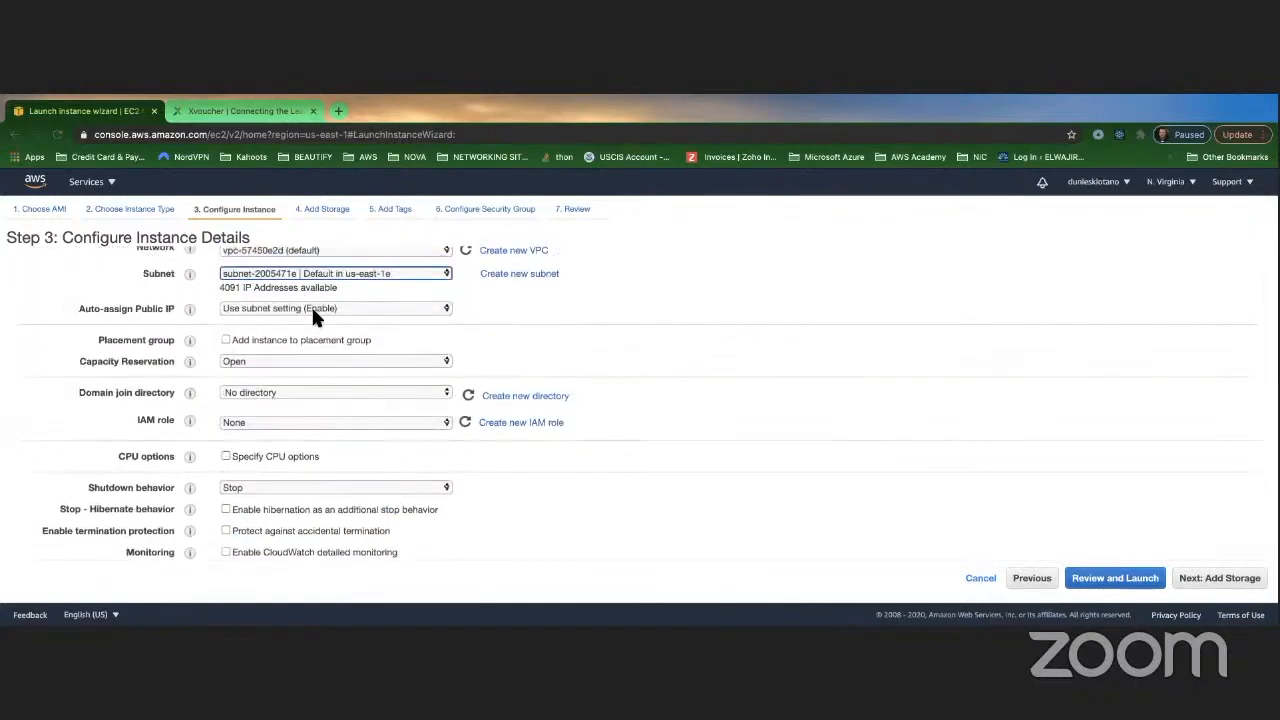
scroll(313, 302, "up", 1)
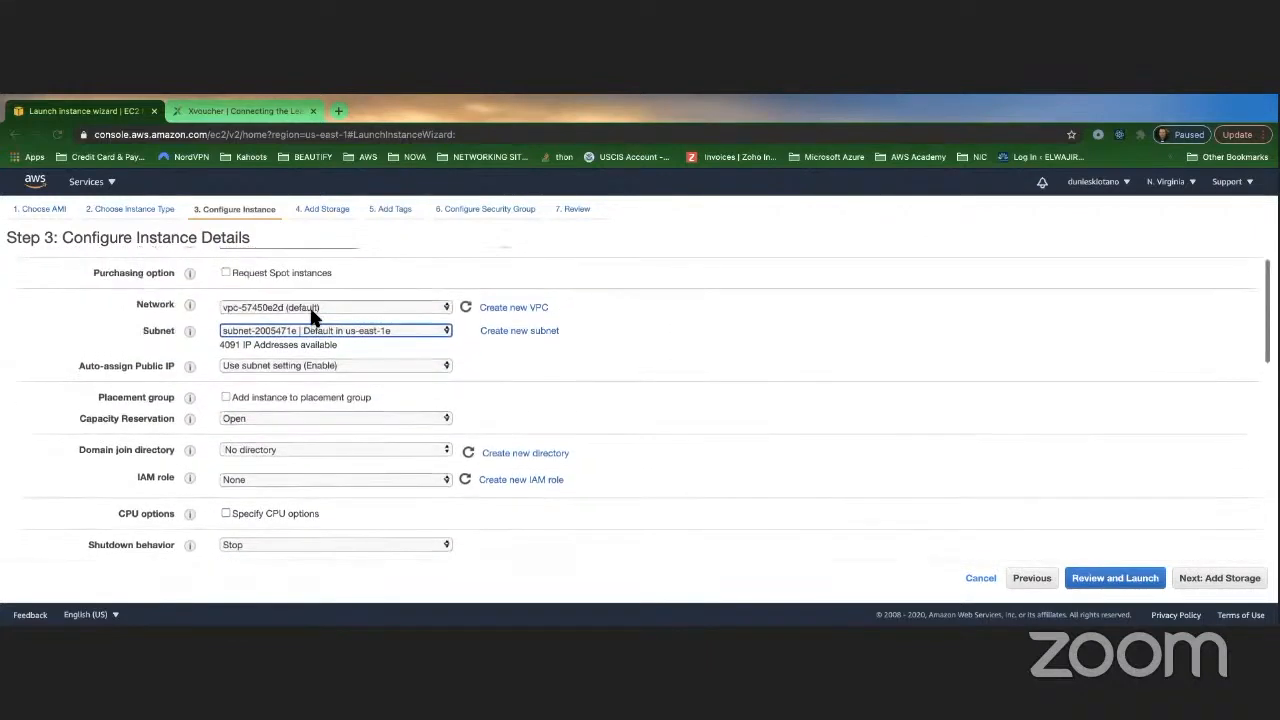
left_click(1238, 572)
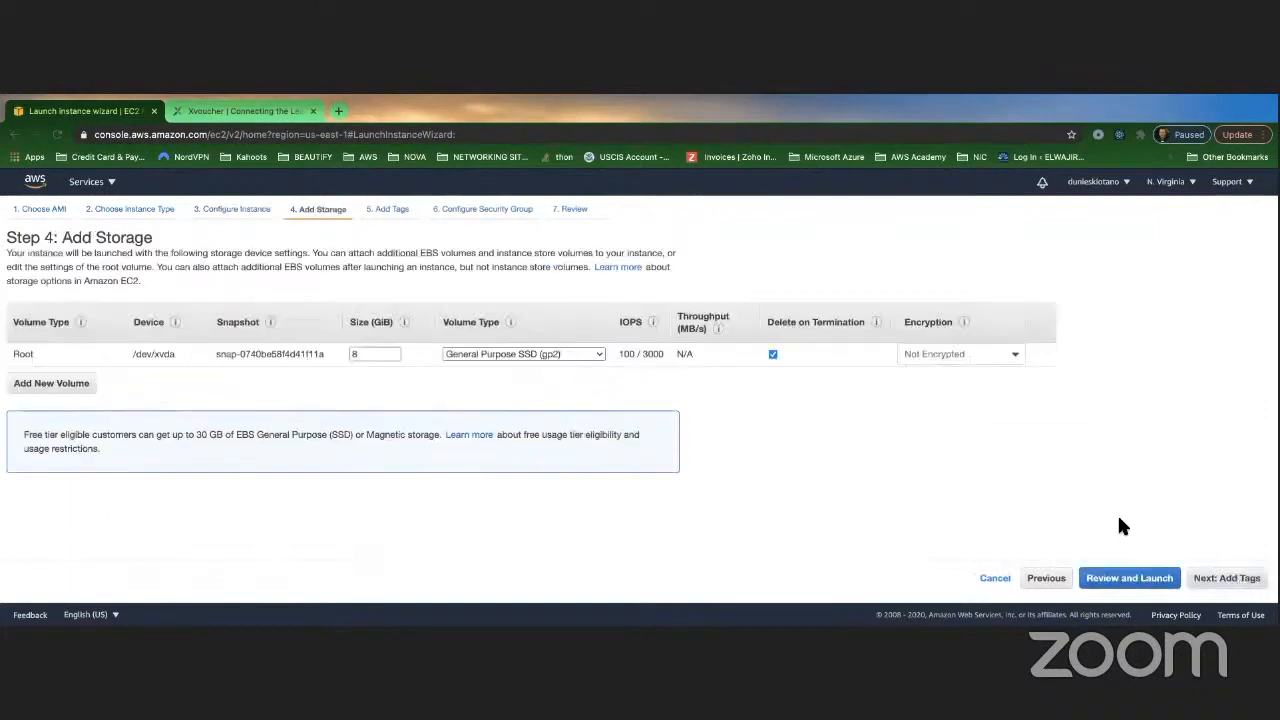
left_click(1232, 578)
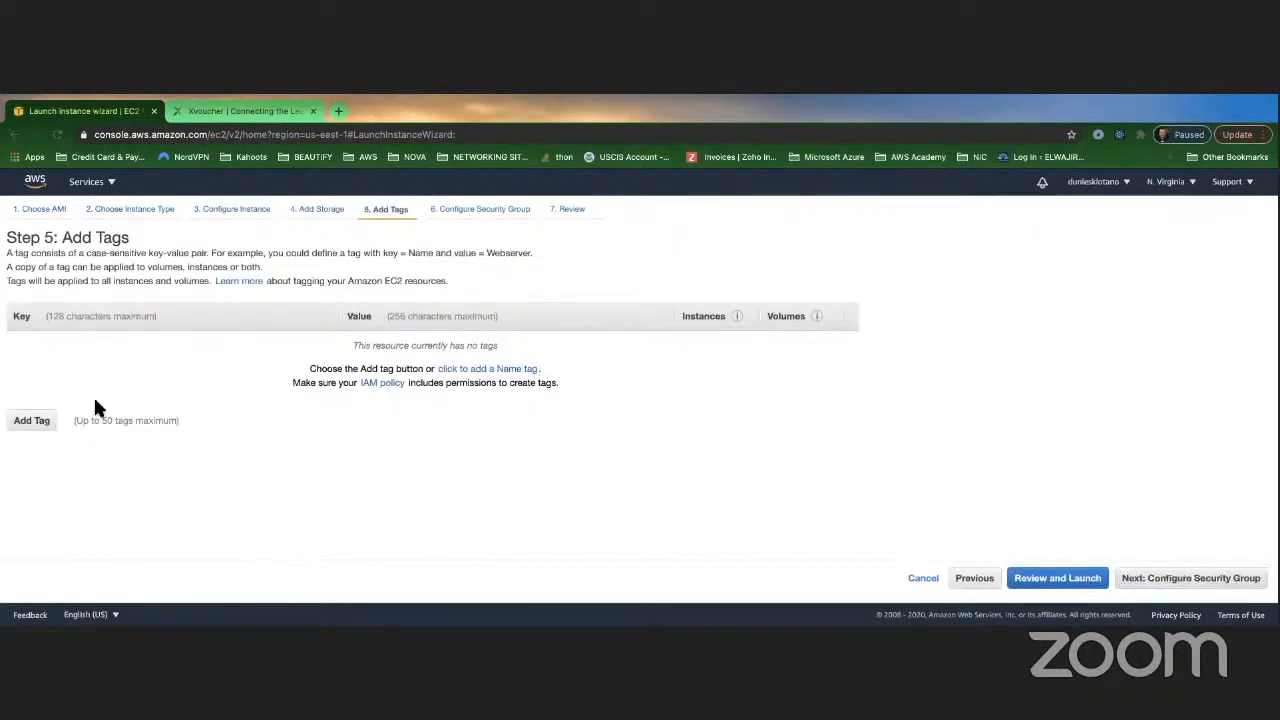
Step: Add a tag with key Name and value us-east-1e Server, and continue to the security group configuration
left_click(53, 422)
type("Name")
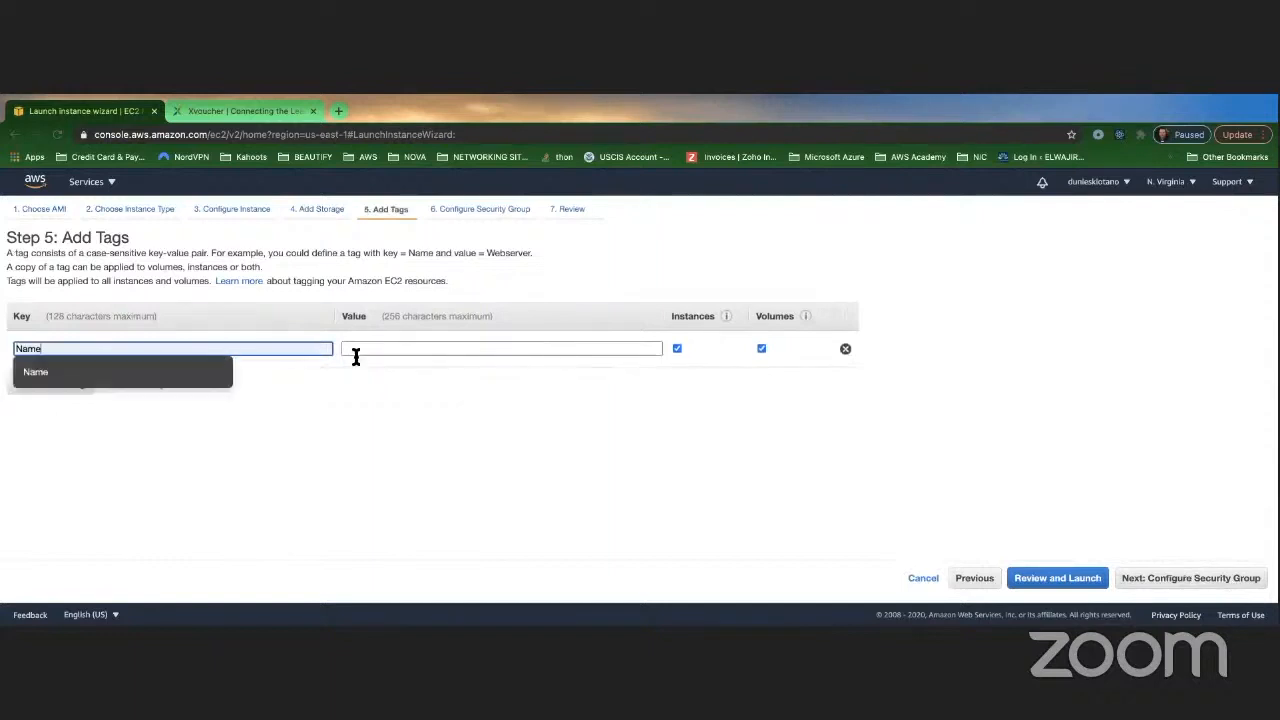
left_click(357, 350)
type("us-east-1a Server")
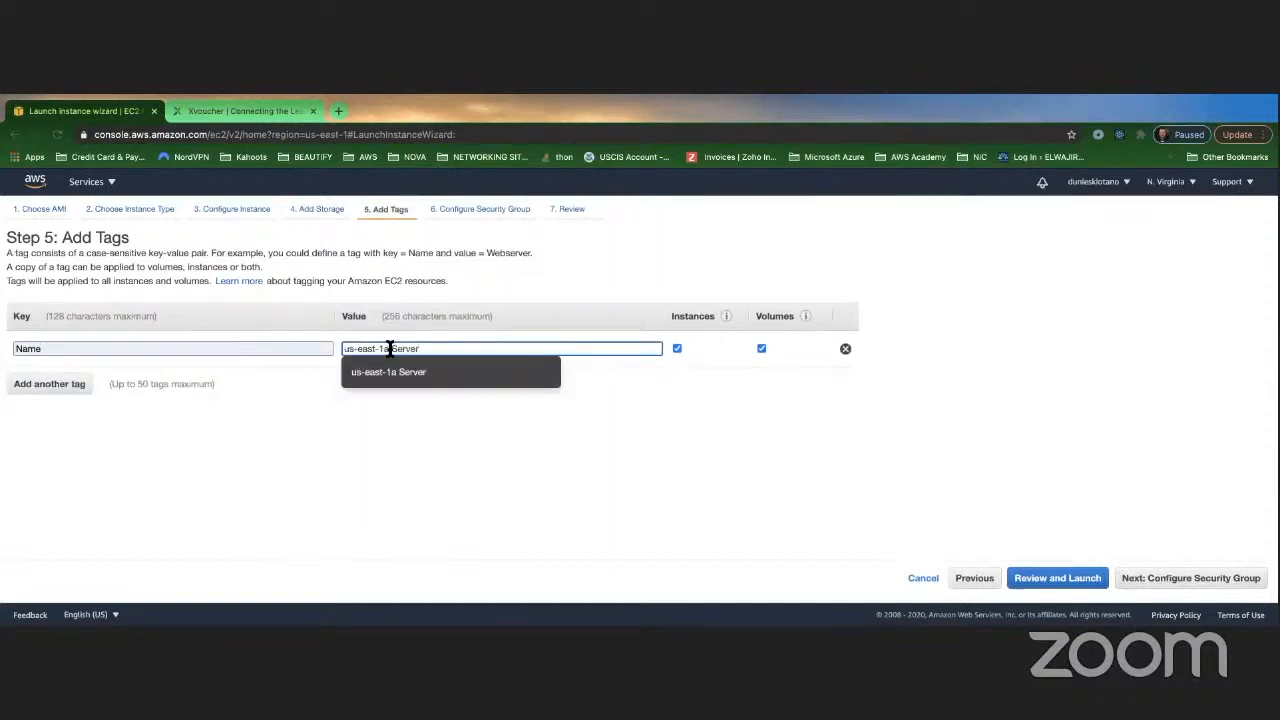
key("BackSpace")
type("f")
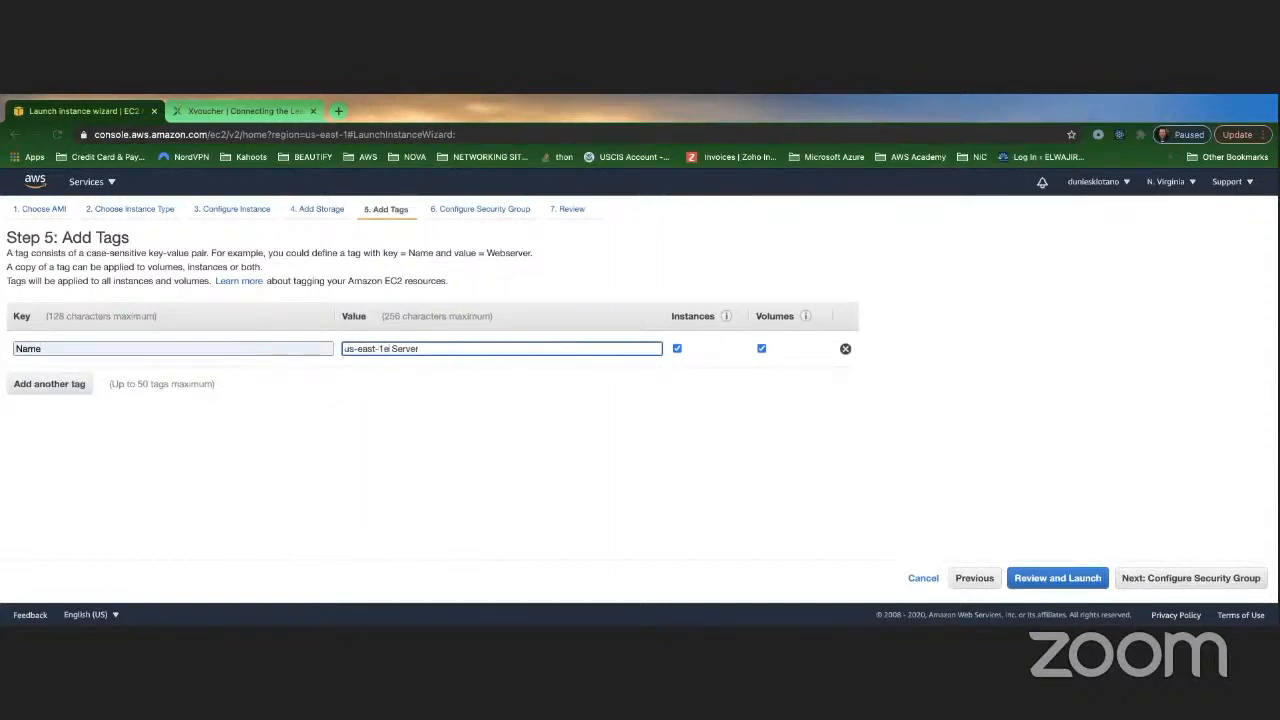
left_click(1132, 578)
Step: Assign the existing security group NFSSecurityGroupMDCC to the us-east-1e instance and continue to the launch review
left_click(1232, 580)
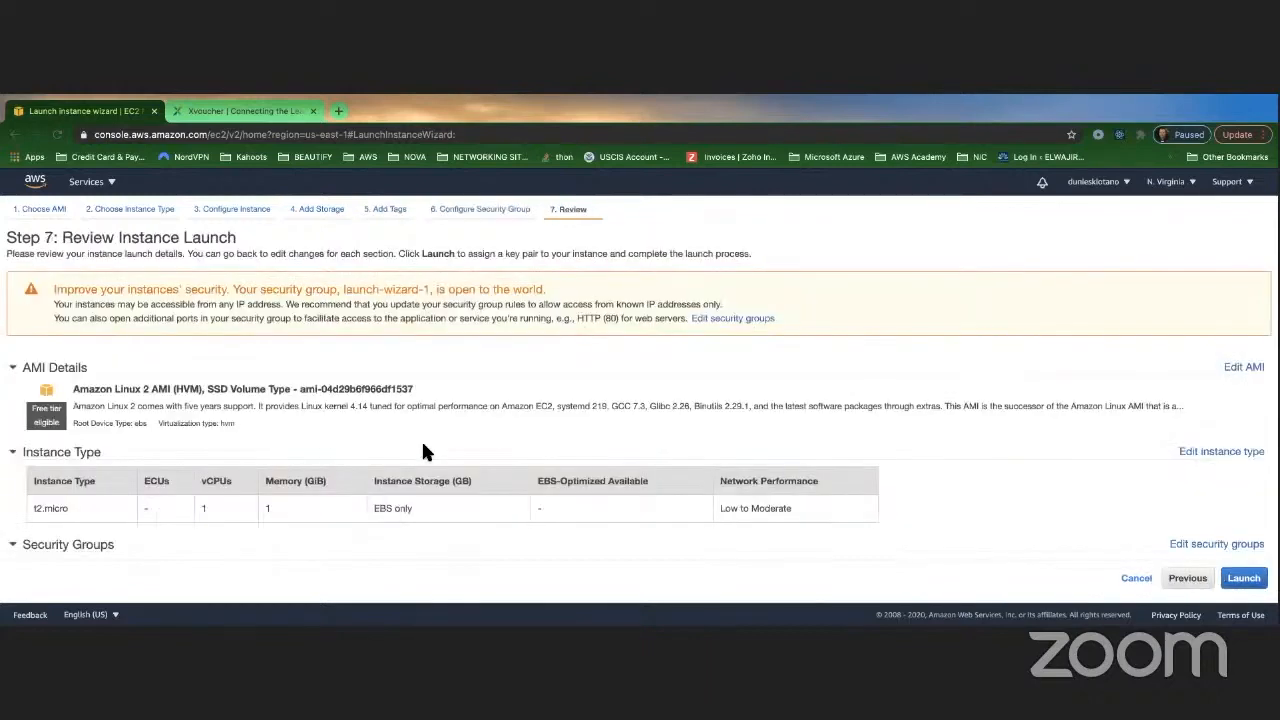
left_click(1187, 579)
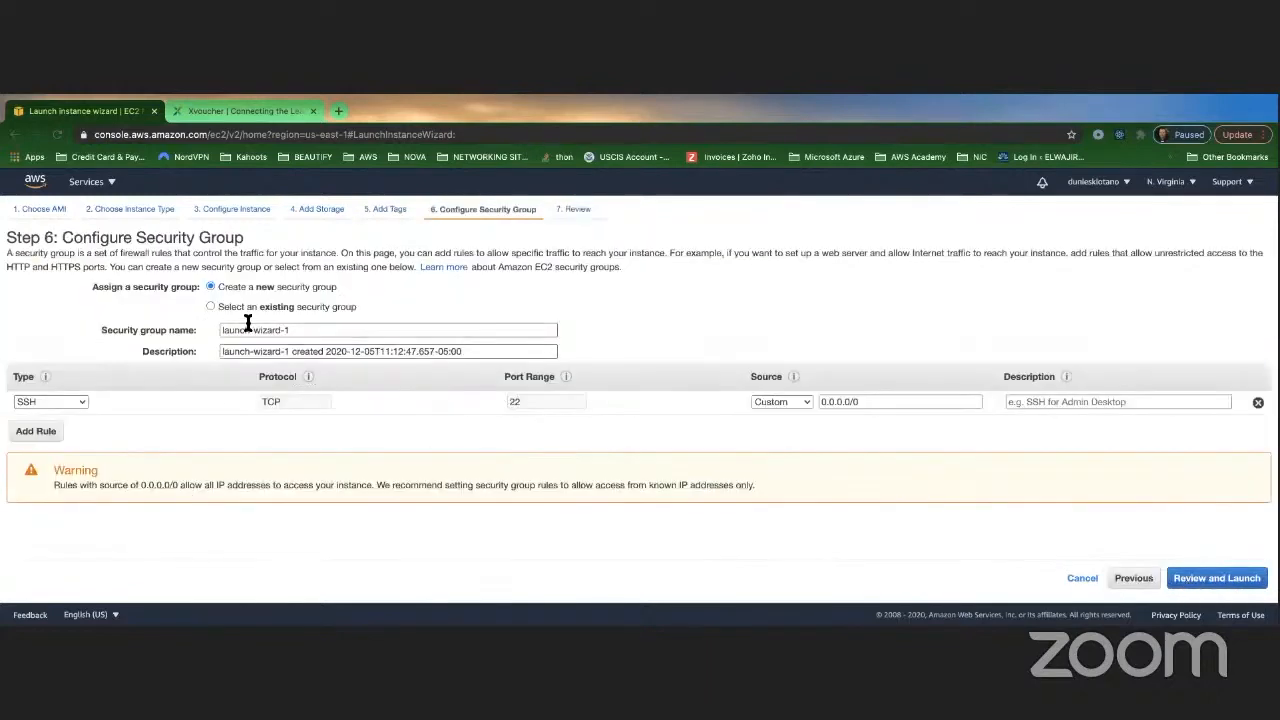
left_click(211, 307)
left_click(21, 398)
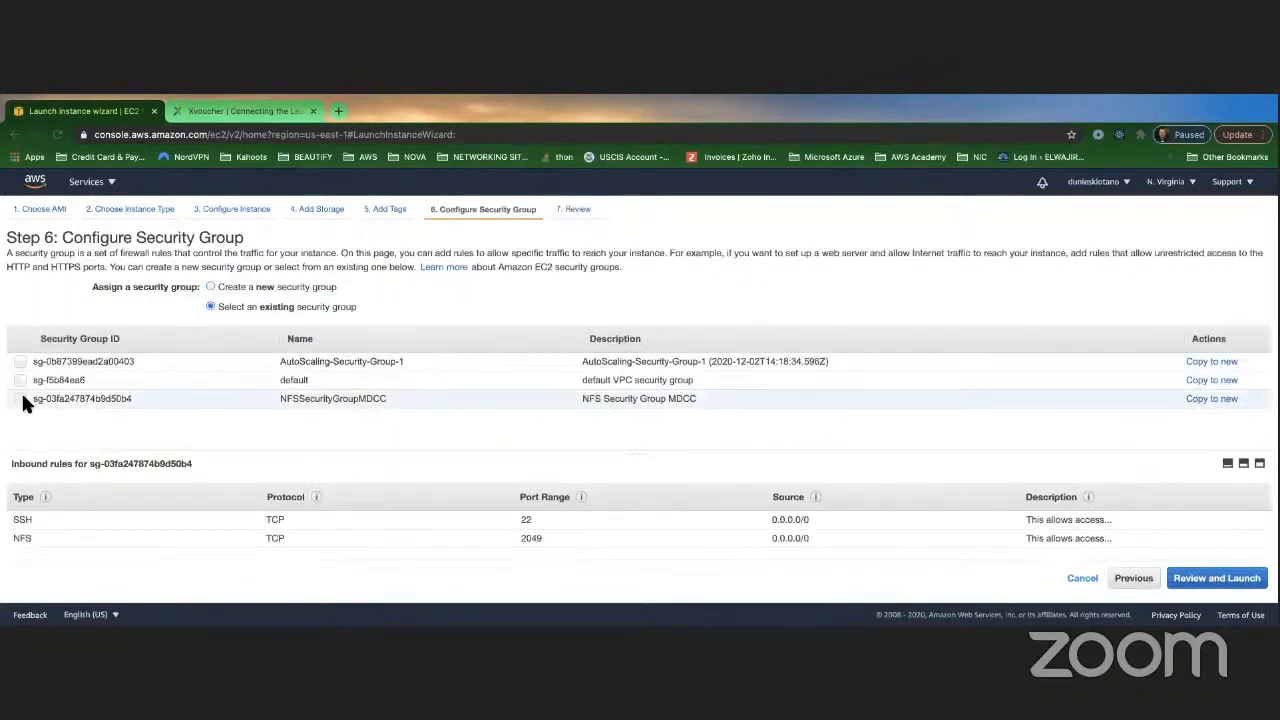
left_click(1215, 579)
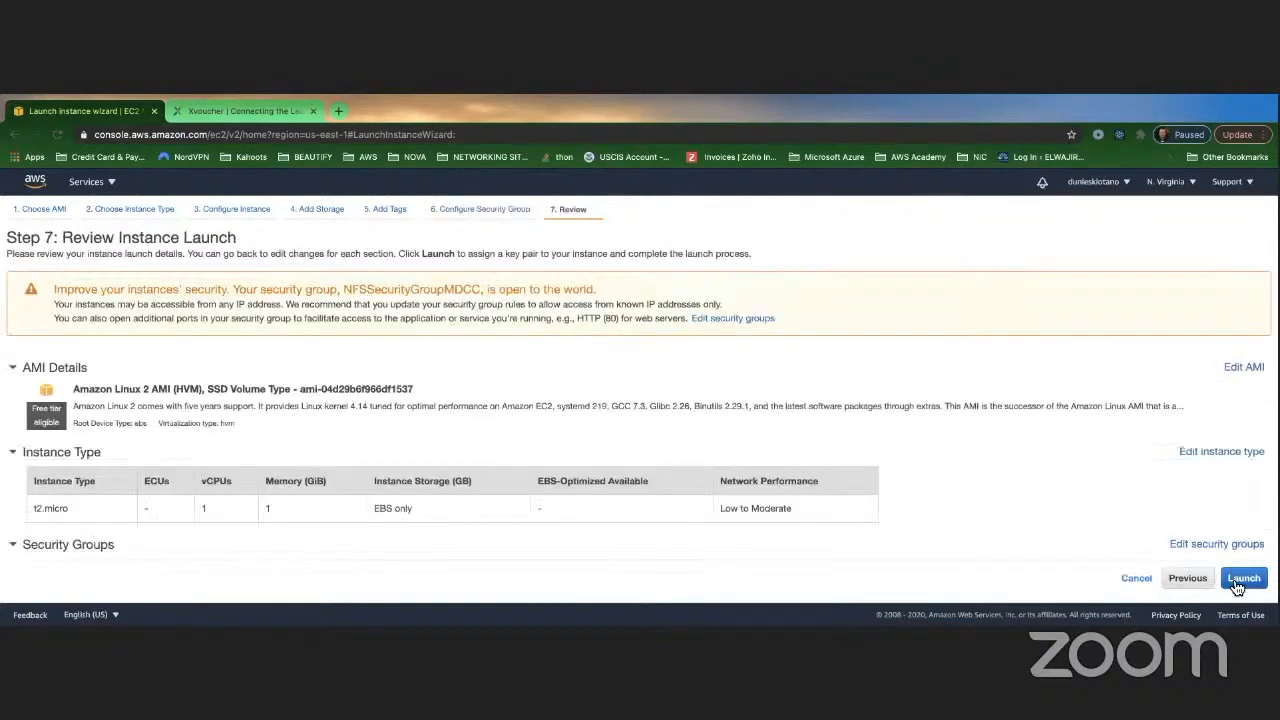
Step: Launch the us-east-1e instance with key pair MyNewKeyPair, acknowledging access to its private key, and return to the instances list
left_click(1244, 579)
left_click(445, 466)
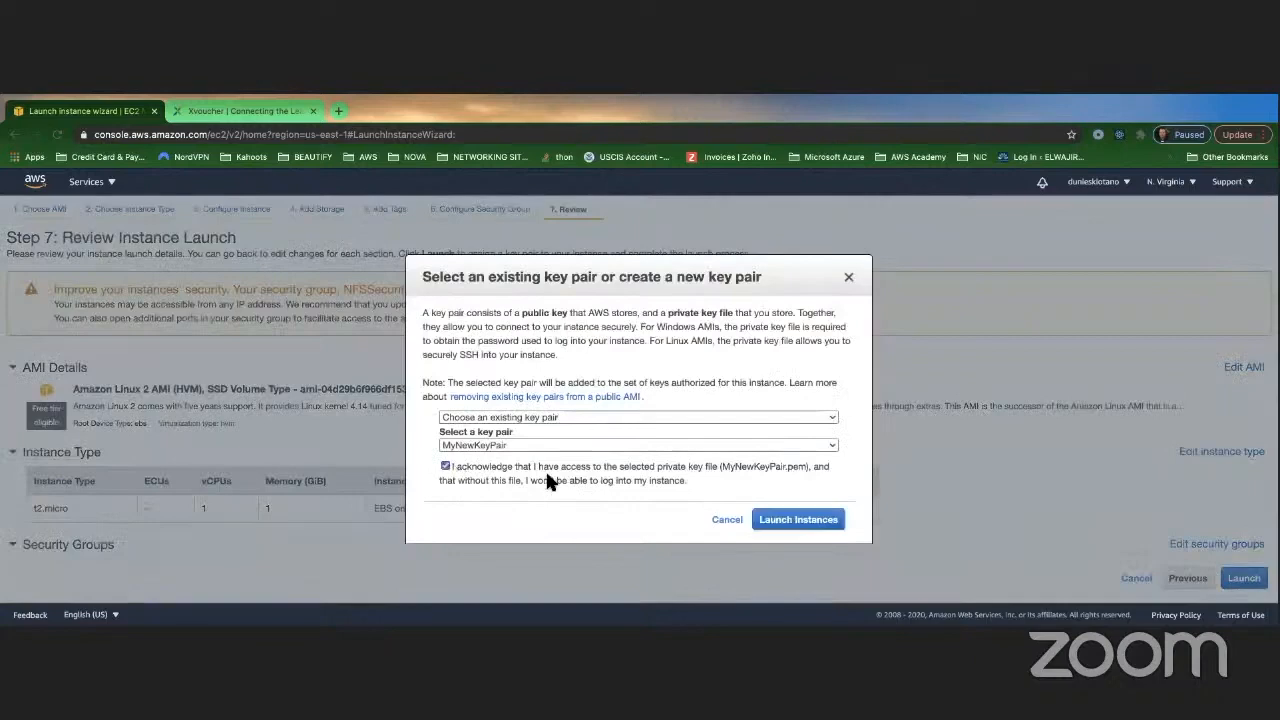
left_click(815, 520)
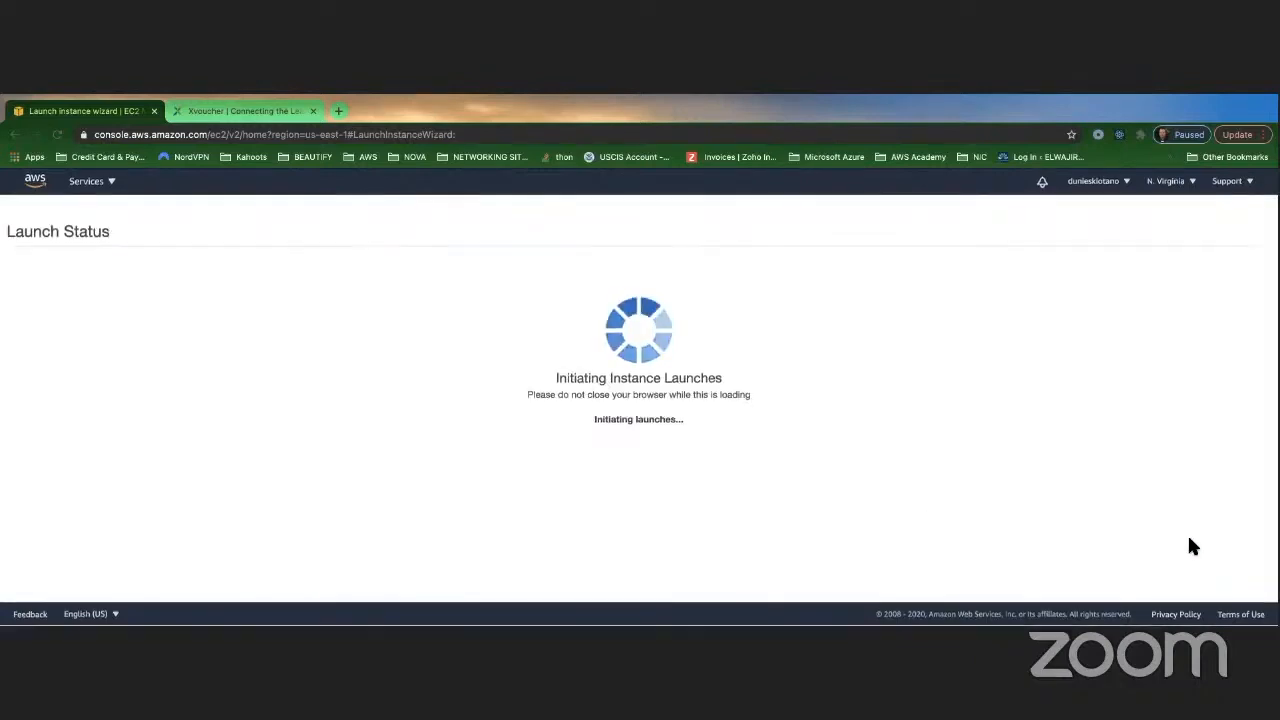
scroll(1200, 545, "down", 2)
left_click(1232, 584)
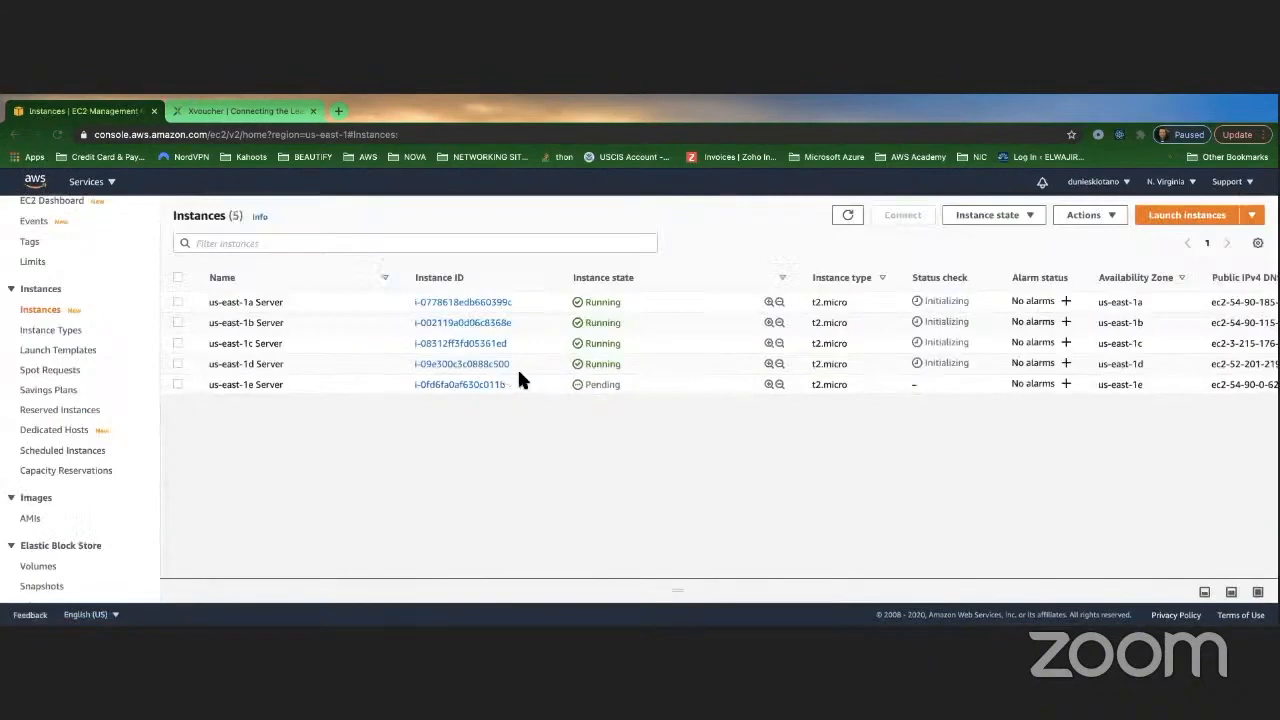
Step: Start a sixth instance from the Amazon Linux 2 AMI with type t2.micro and continue to the instance details
left_click(1181, 218)
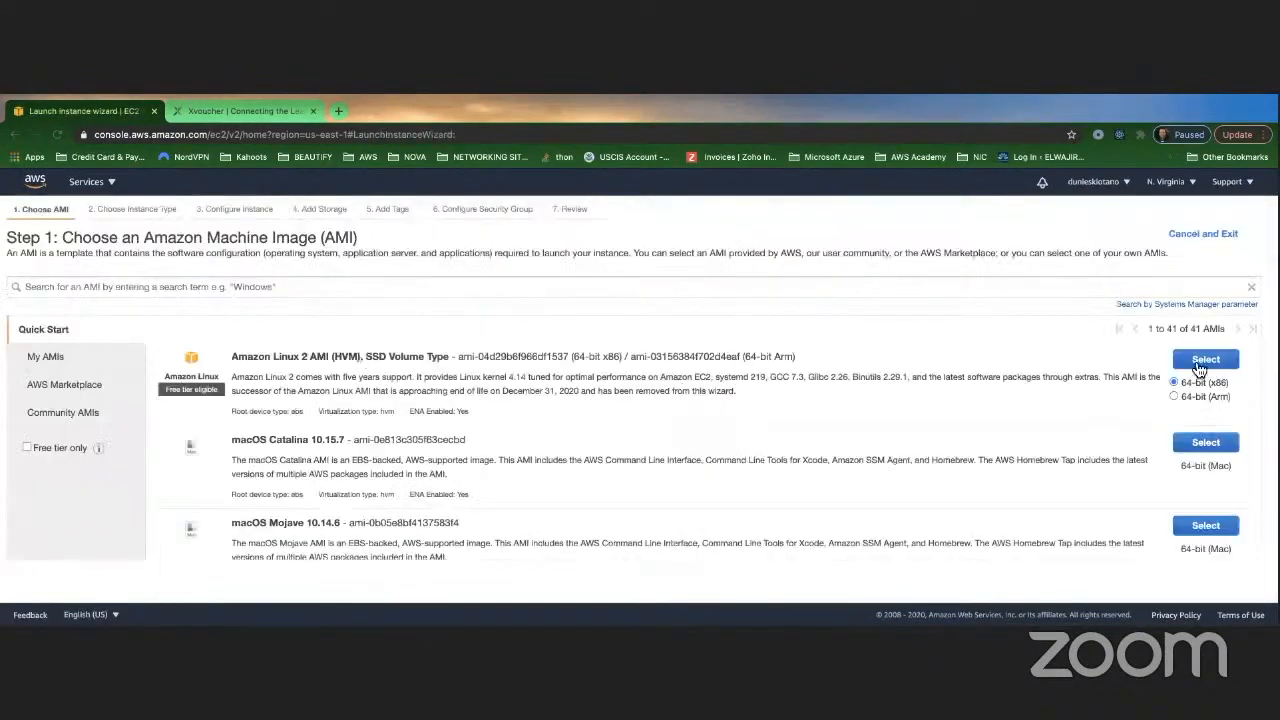
left_click(1200, 368)
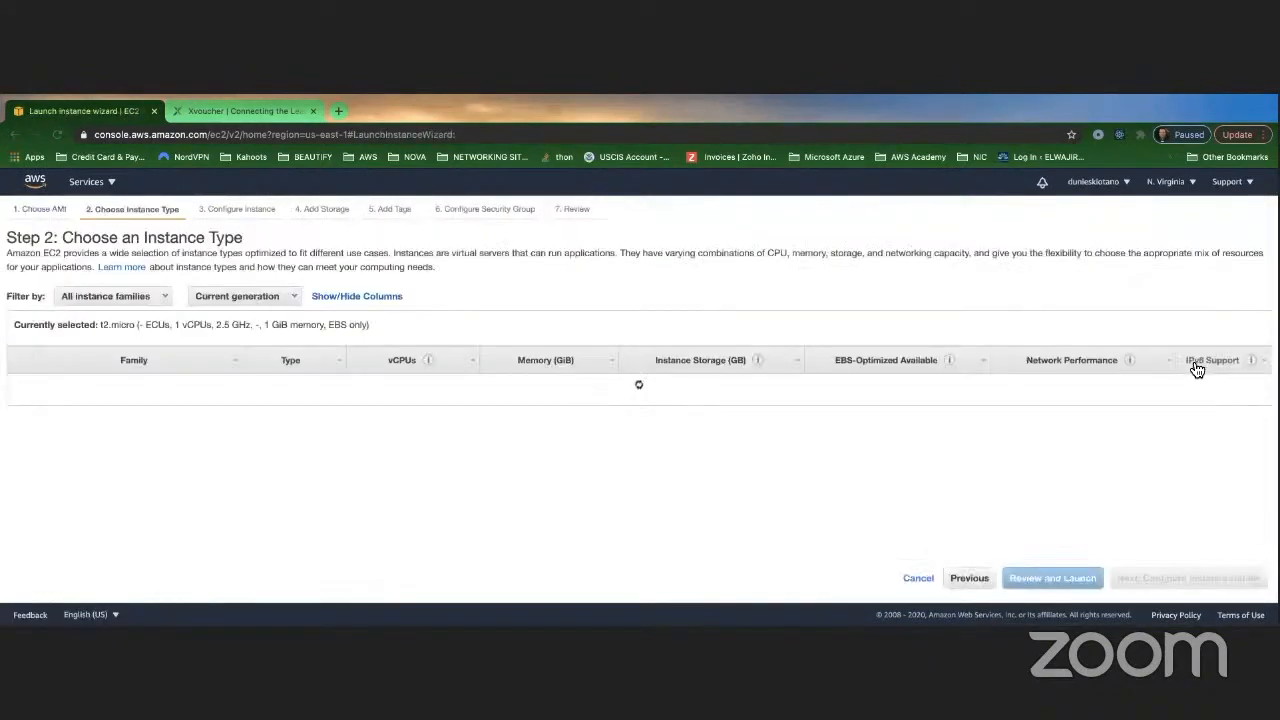
left_click(1160, 580)
Step: Place the sixth instance in the default us-east-1f subnet, keep the default storage and continue to the tags
scroll(256, 420, "down", 2)
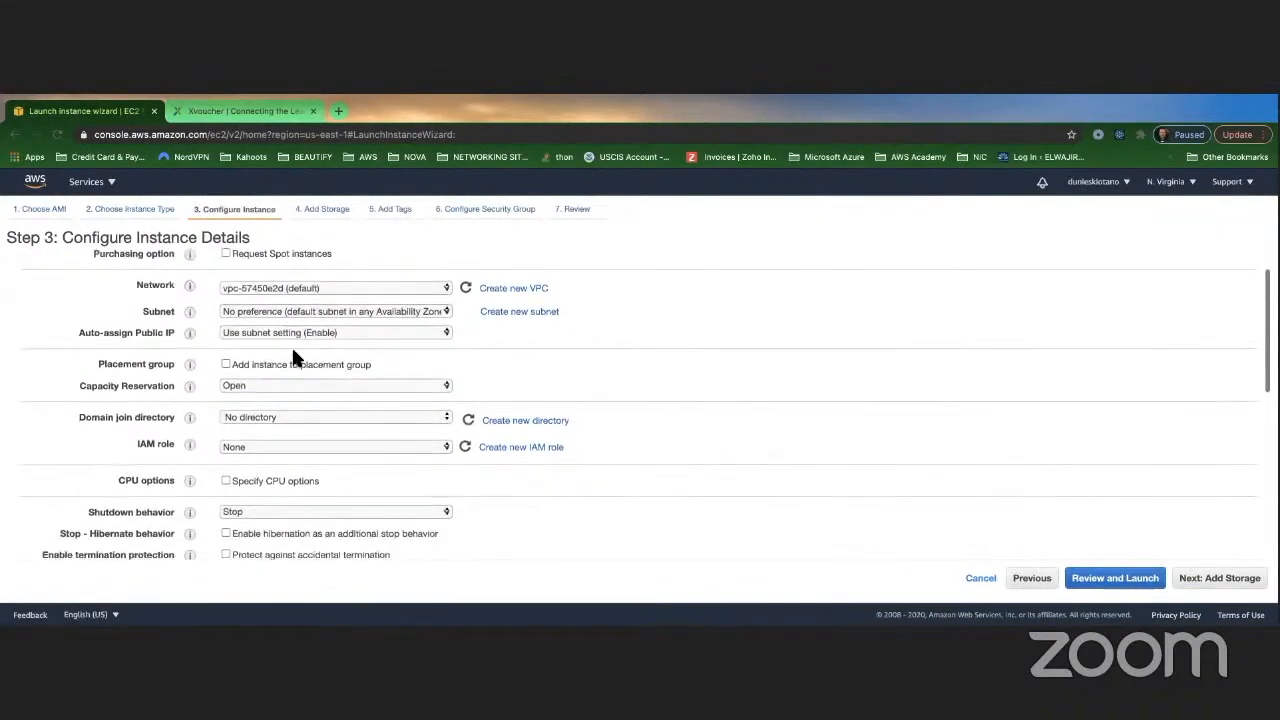
left_click(307, 304)
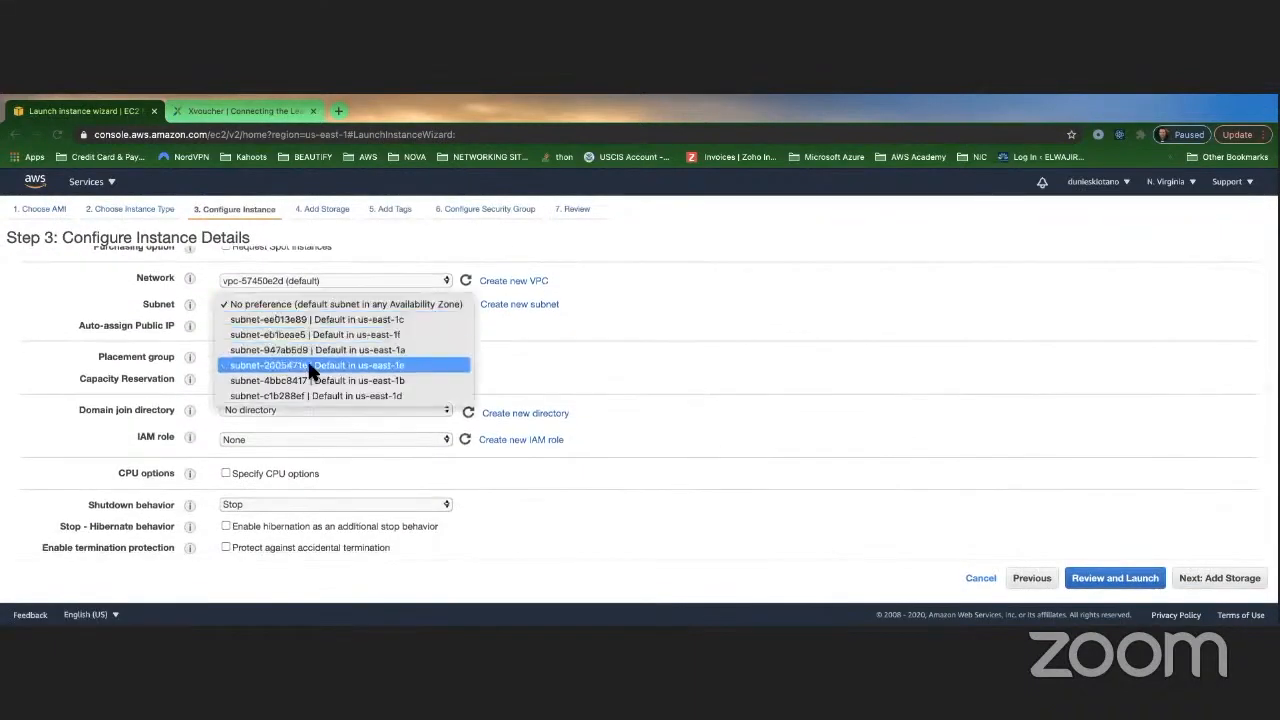
left_click(306, 334)
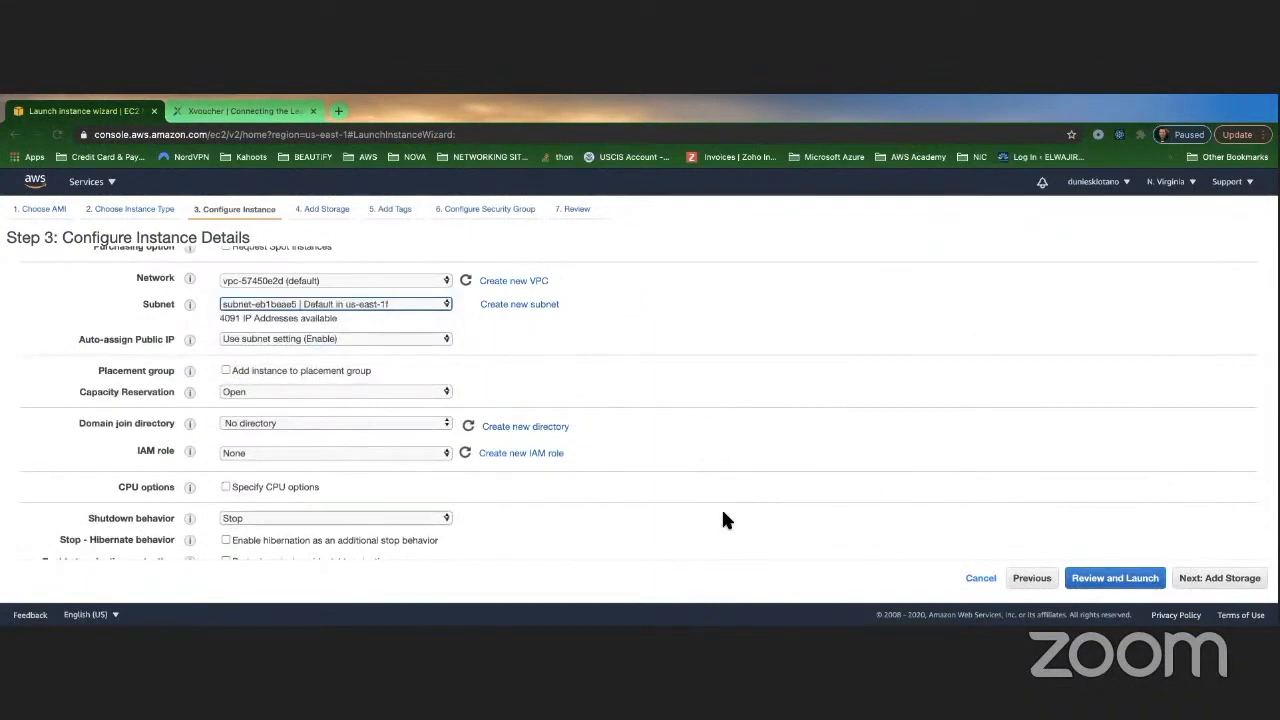
scroll(721, 507, "down", 2)
scroll(728, 510, "down", 3)
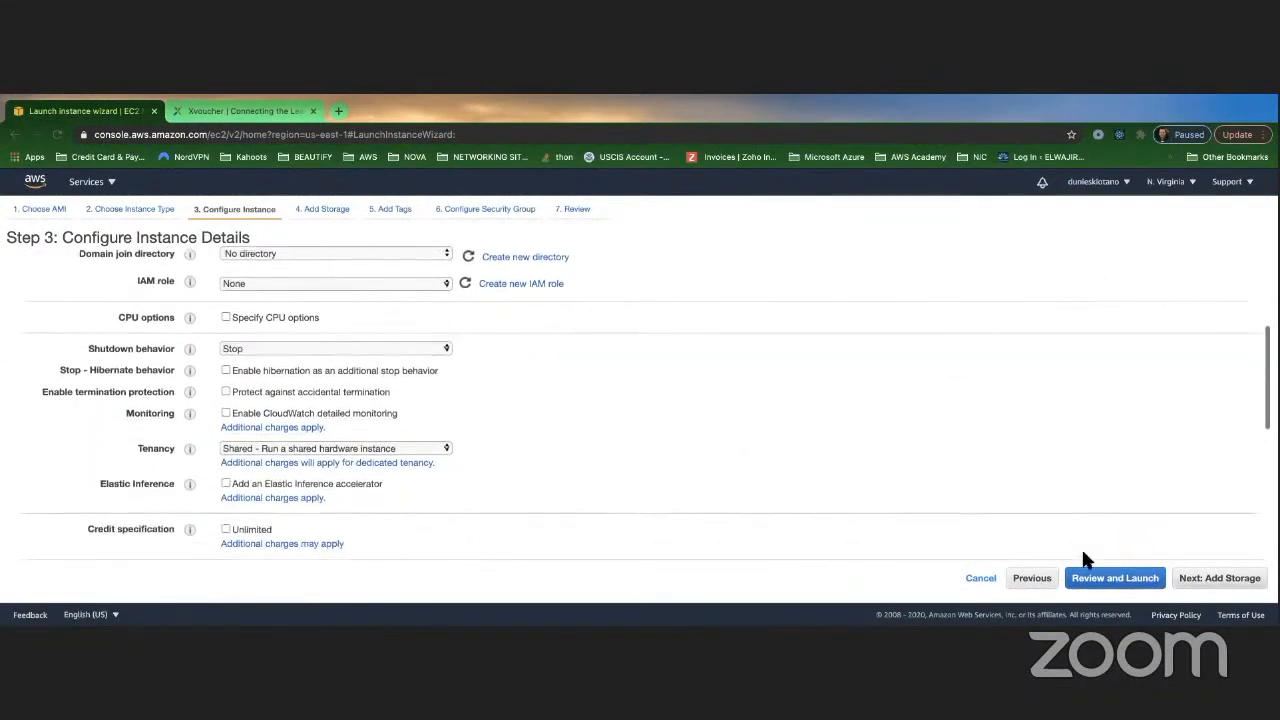
left_click(1221, 588)
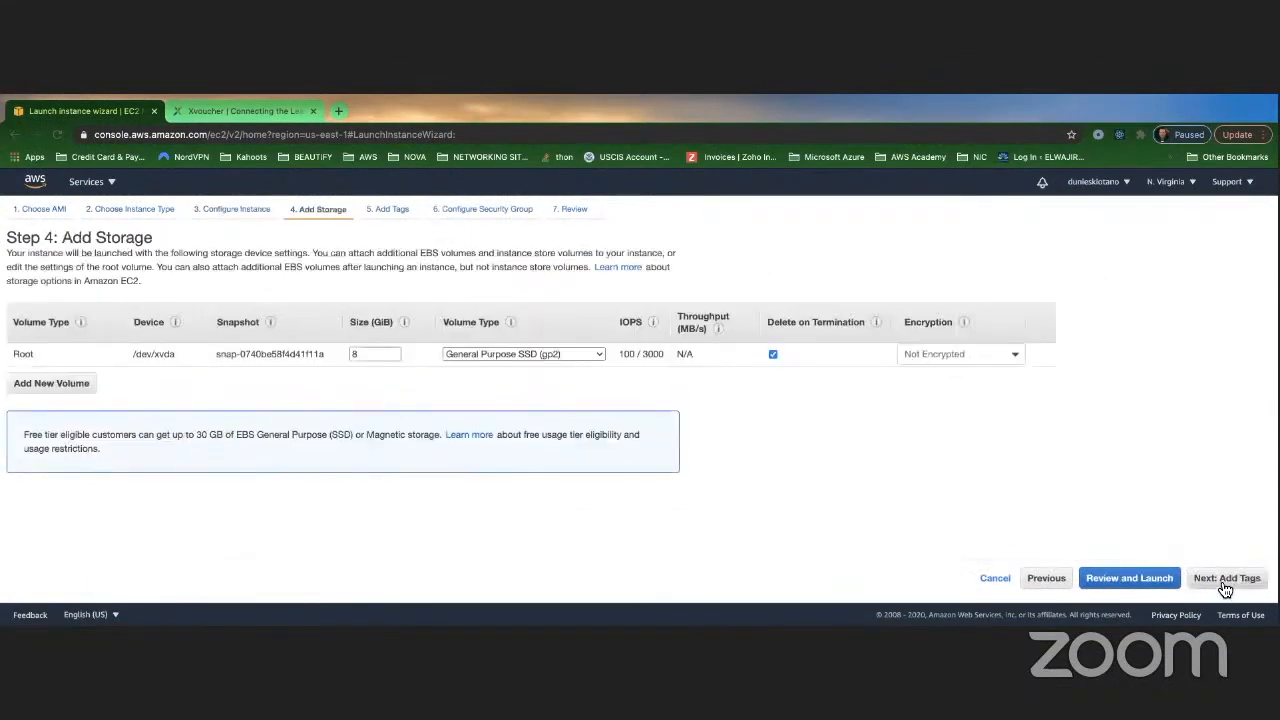
left_click(1222, 588)
Step: Add a tag with key Name and value us-east-1f Server to the sixth instance
left_click(57, 429)
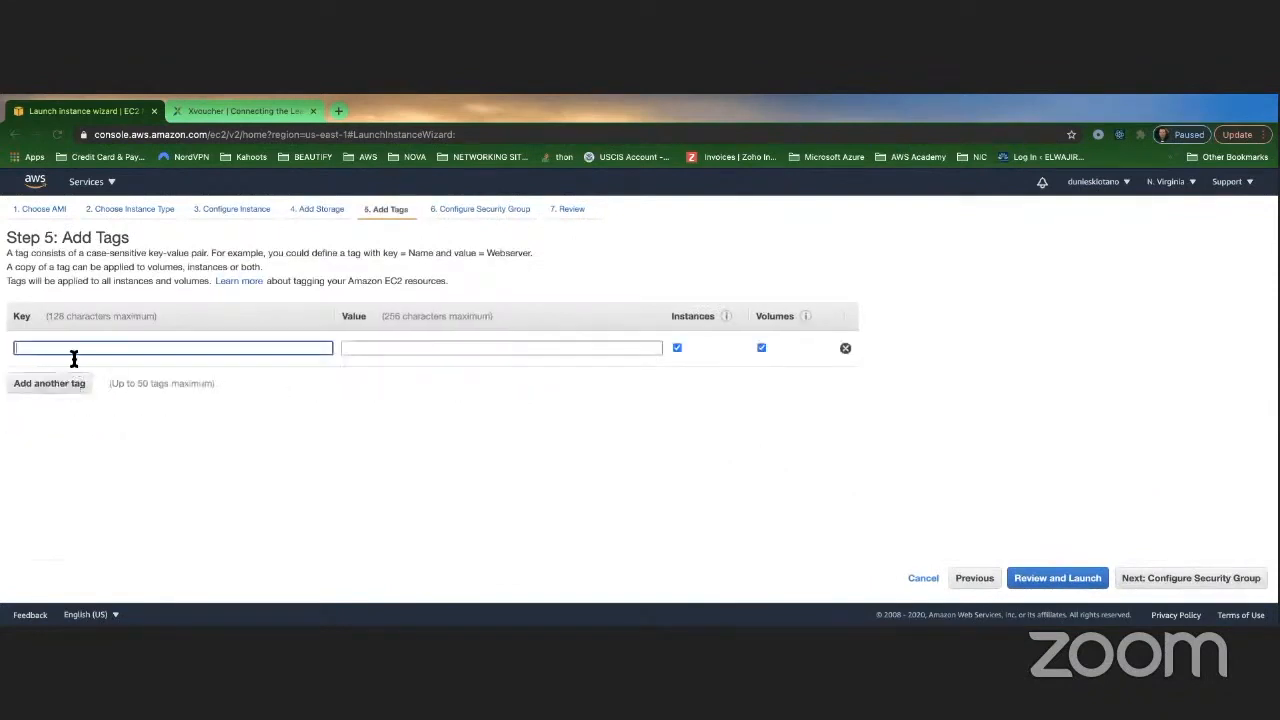
type("Name")
left_click(355, 354)
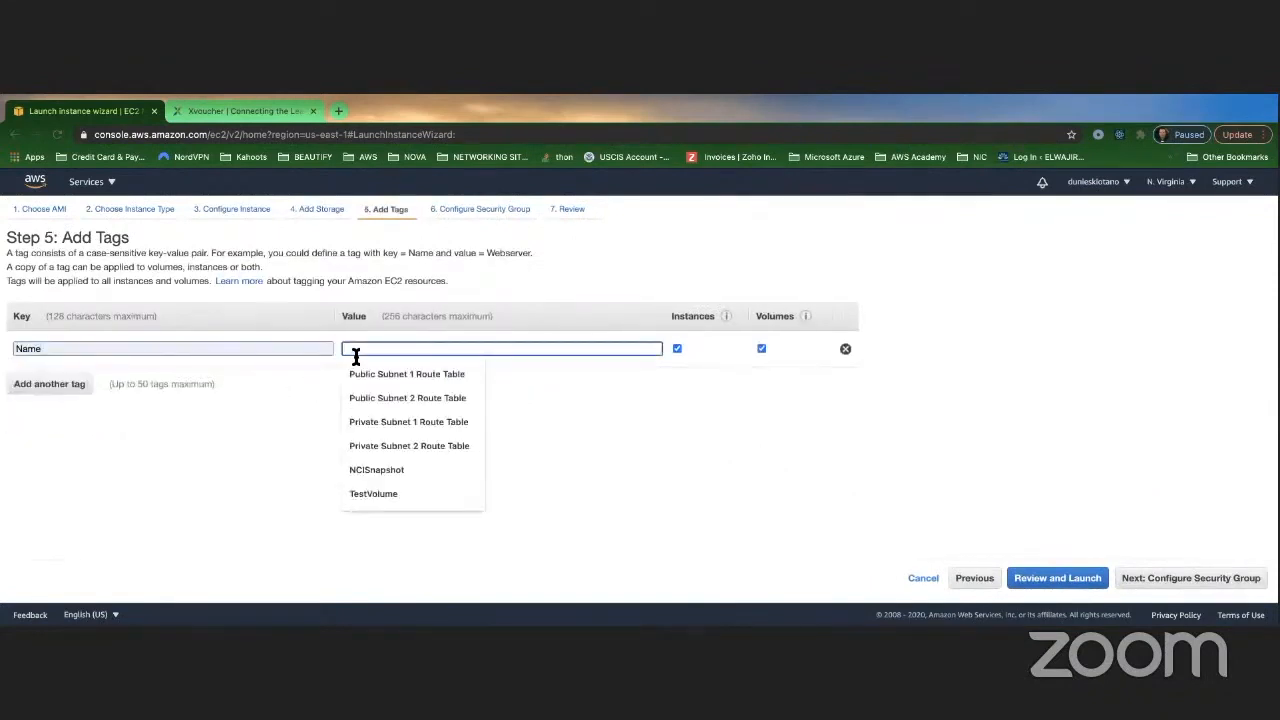
type("us-east-1f Server")
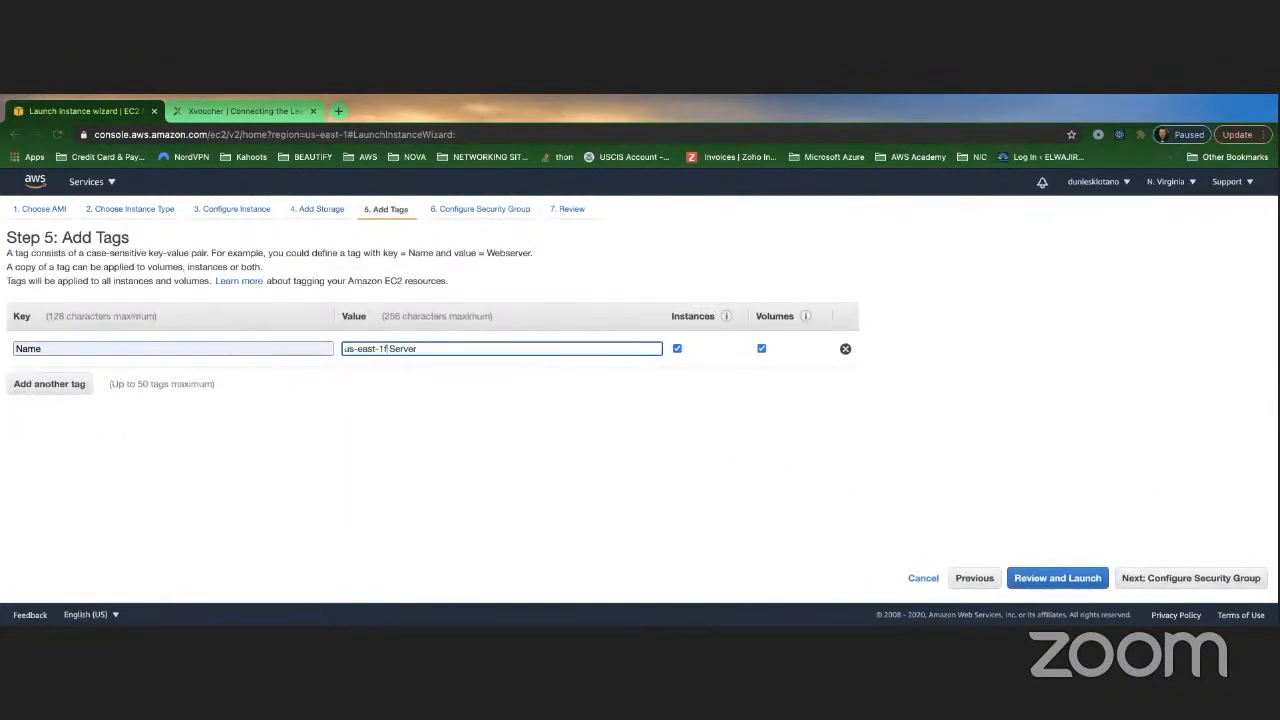
Step: Assign the existing security group NFSSecurityGroupMDCC to the us-east-1f instance and continue to the launch review
left_click(1168, 578)
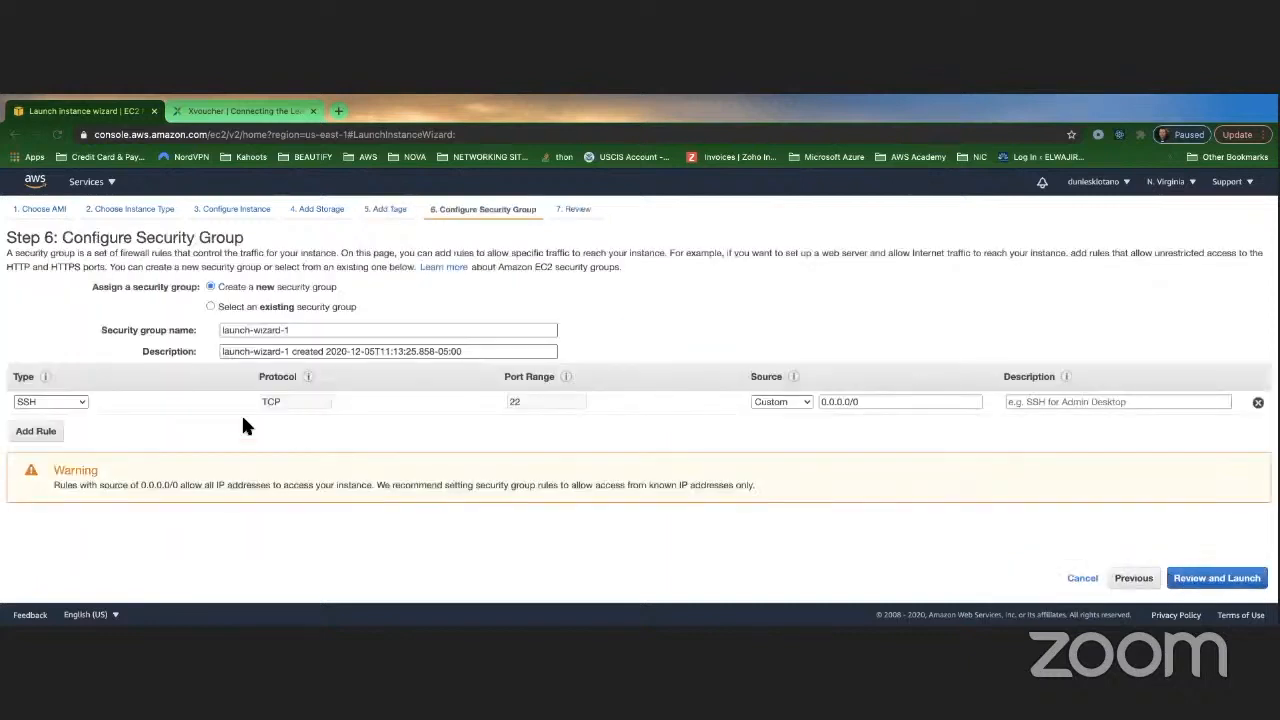
left_click(210, 306)
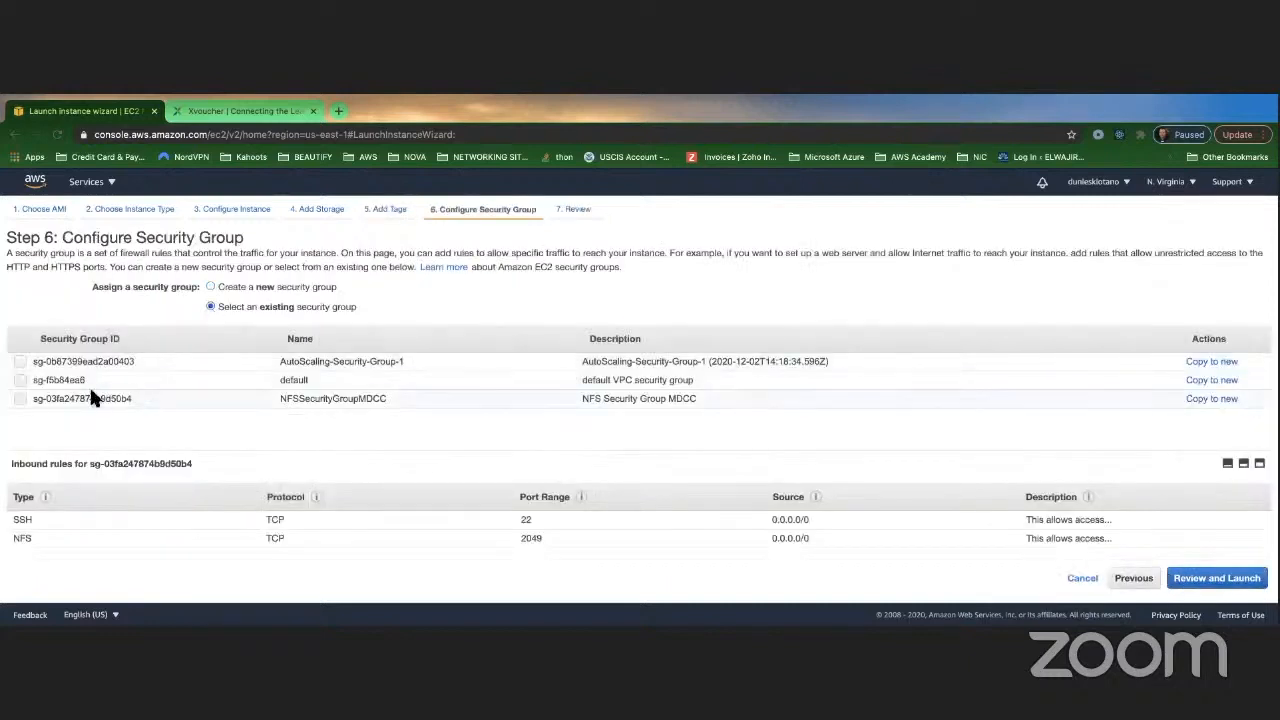
left_click(1205, 580)
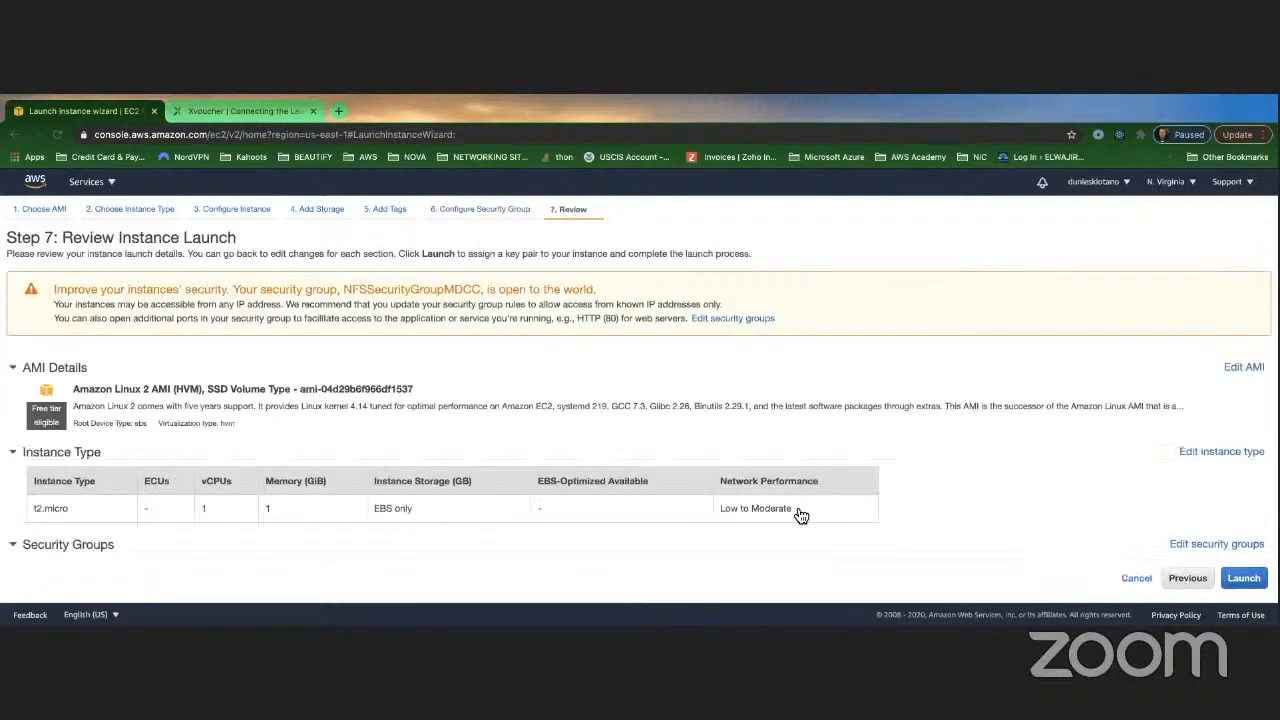
Step: Launch the us-east-1f instance with key pair MyNewKeyPair, acknowledging access to its private key, and return to the instances list
left_click(1242, 578)
left_click(443, 467)
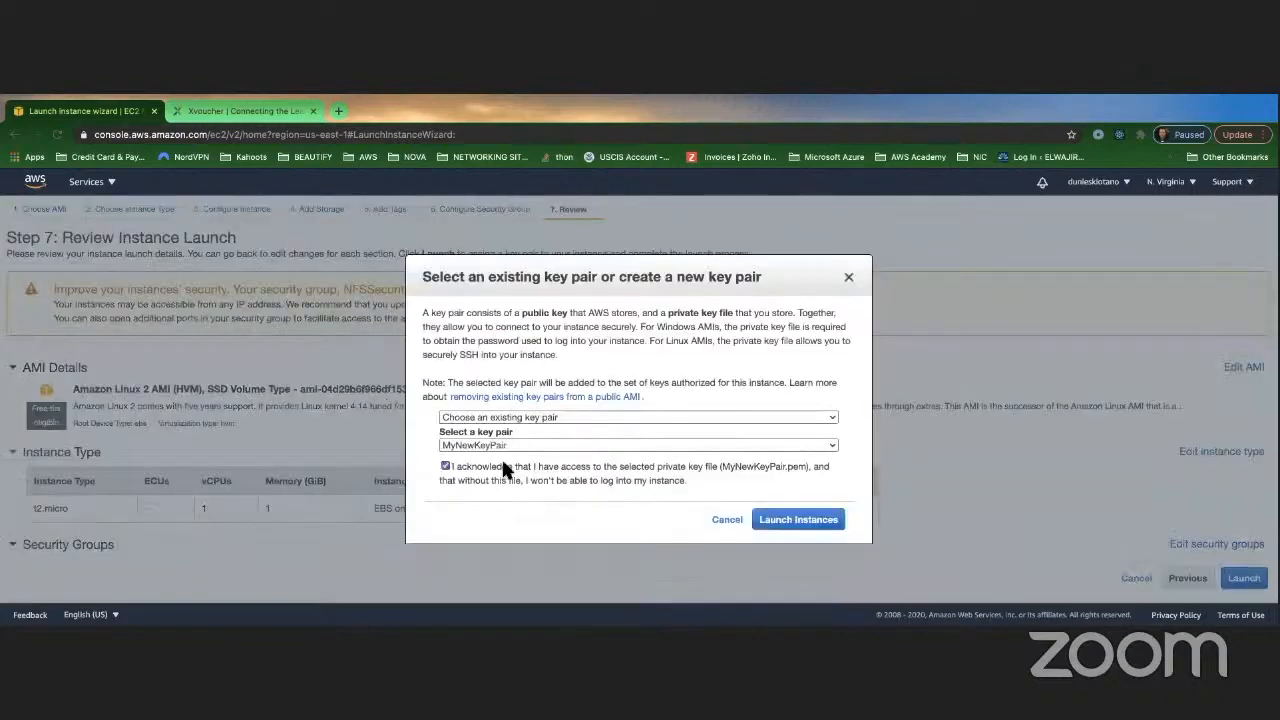
left_click(810, 519)
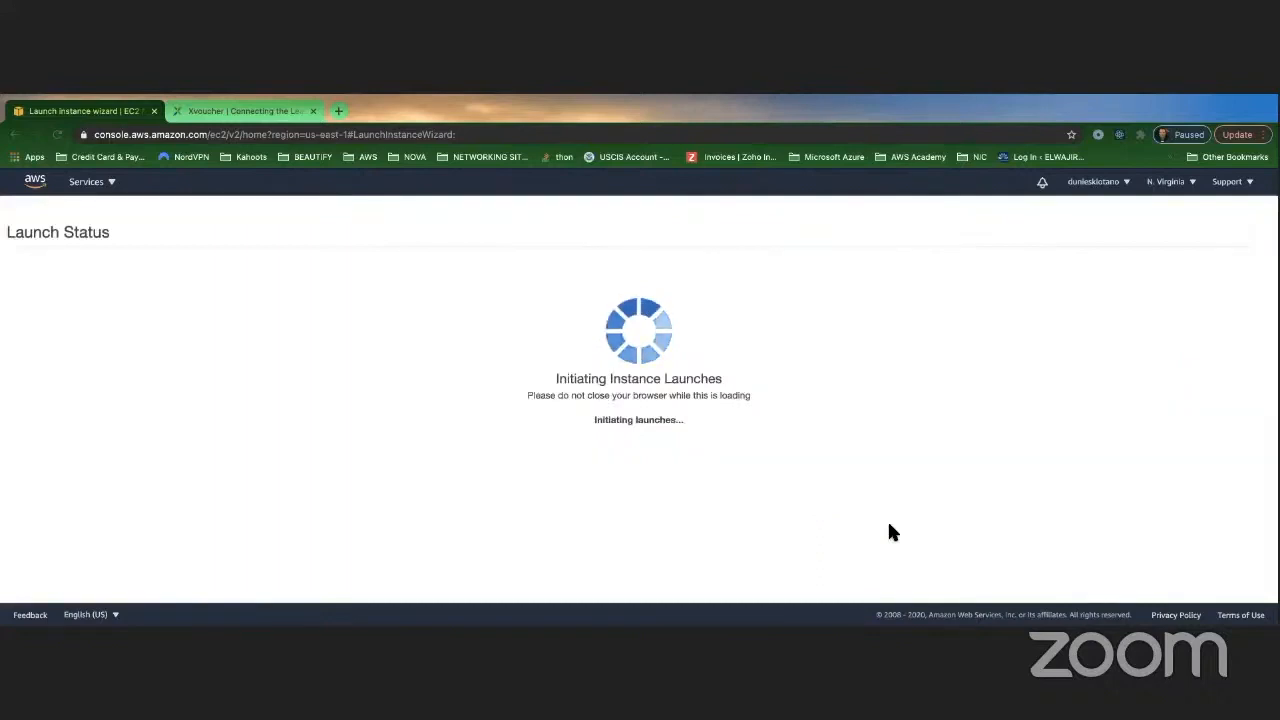
scroll(1103, 550, "down", 2)
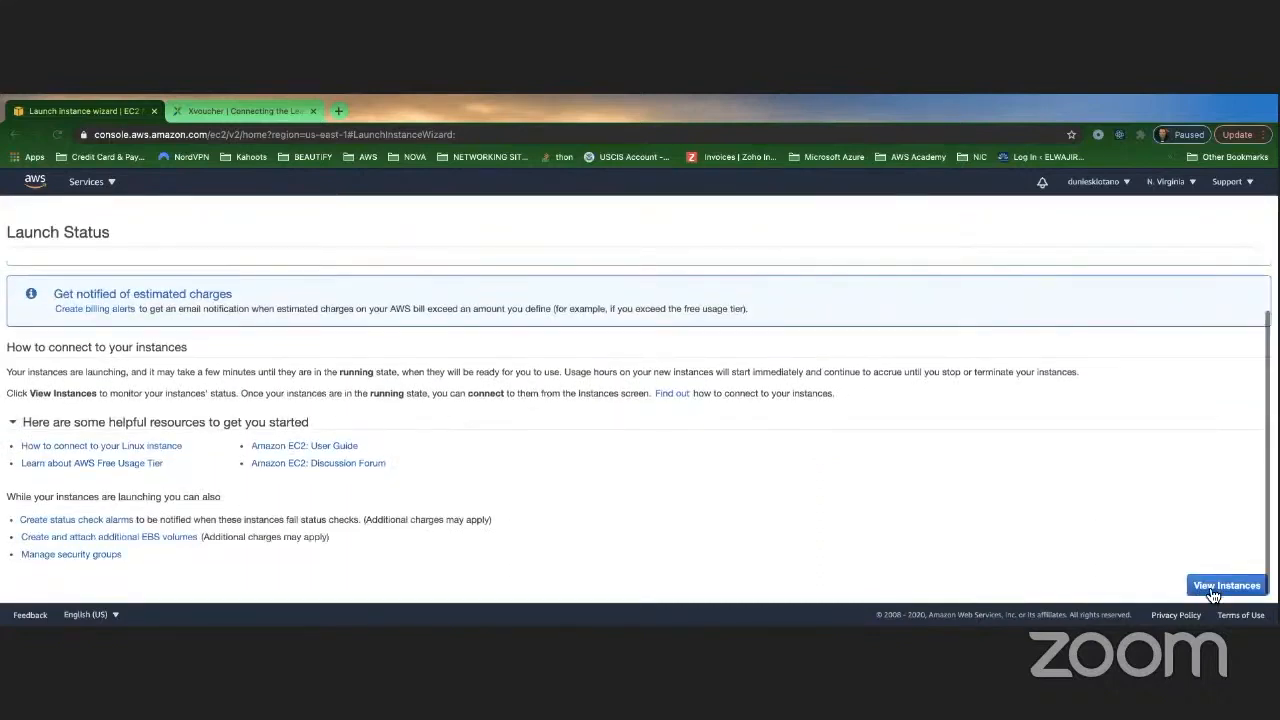
left_click(1222, 588)
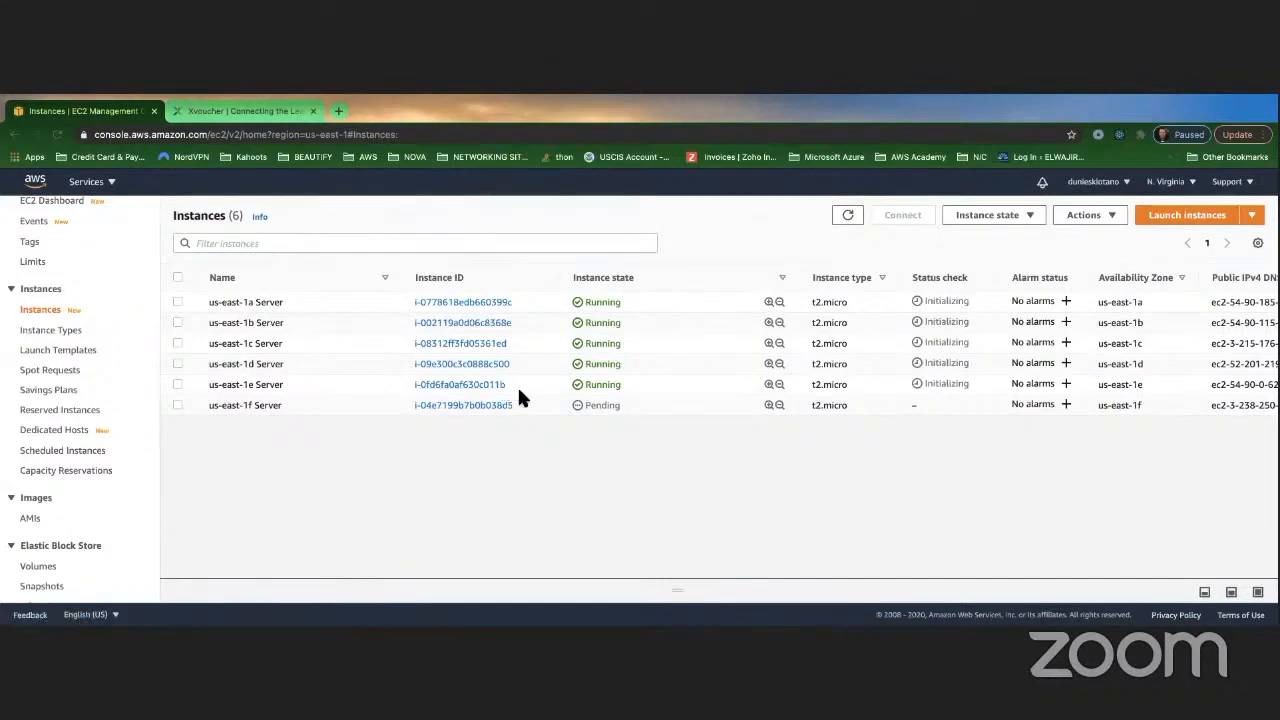
Step: Examine the public IPv4 DNS names, public addresses and security group names of the instances in the list
key("ctrl+Right")
key("ctrl+Left")
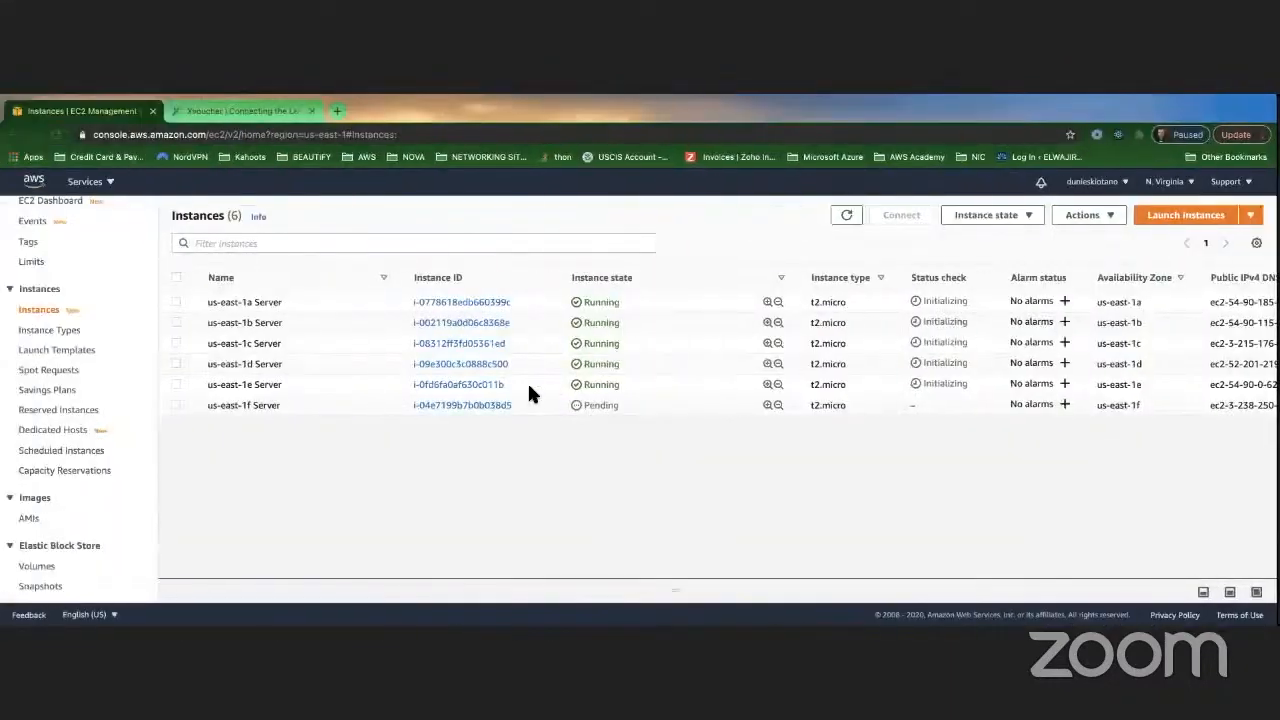
scroll(529, 381, "right", 10)
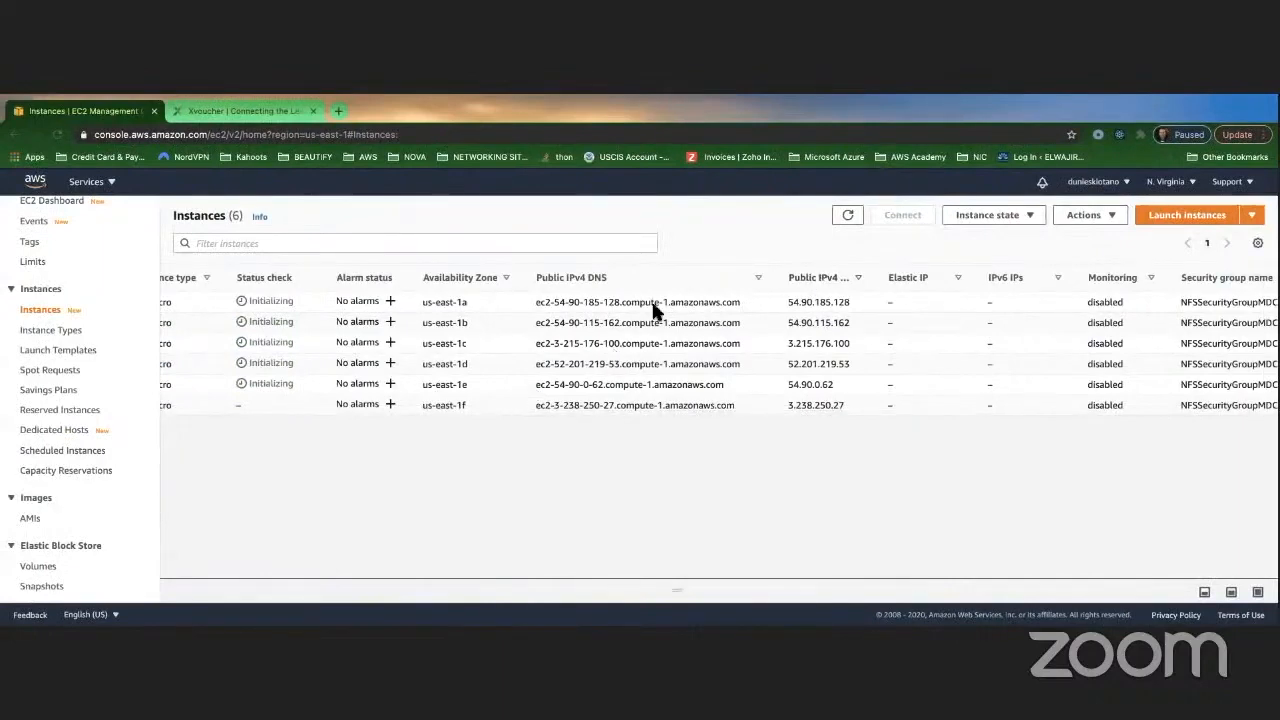
Step: Copy the public IPv4 address 54.90.185.128 of the us-east-1a instance from the instances list
scroll(652, 312, "left", 5)
scroll(608, 320, "right", 6)
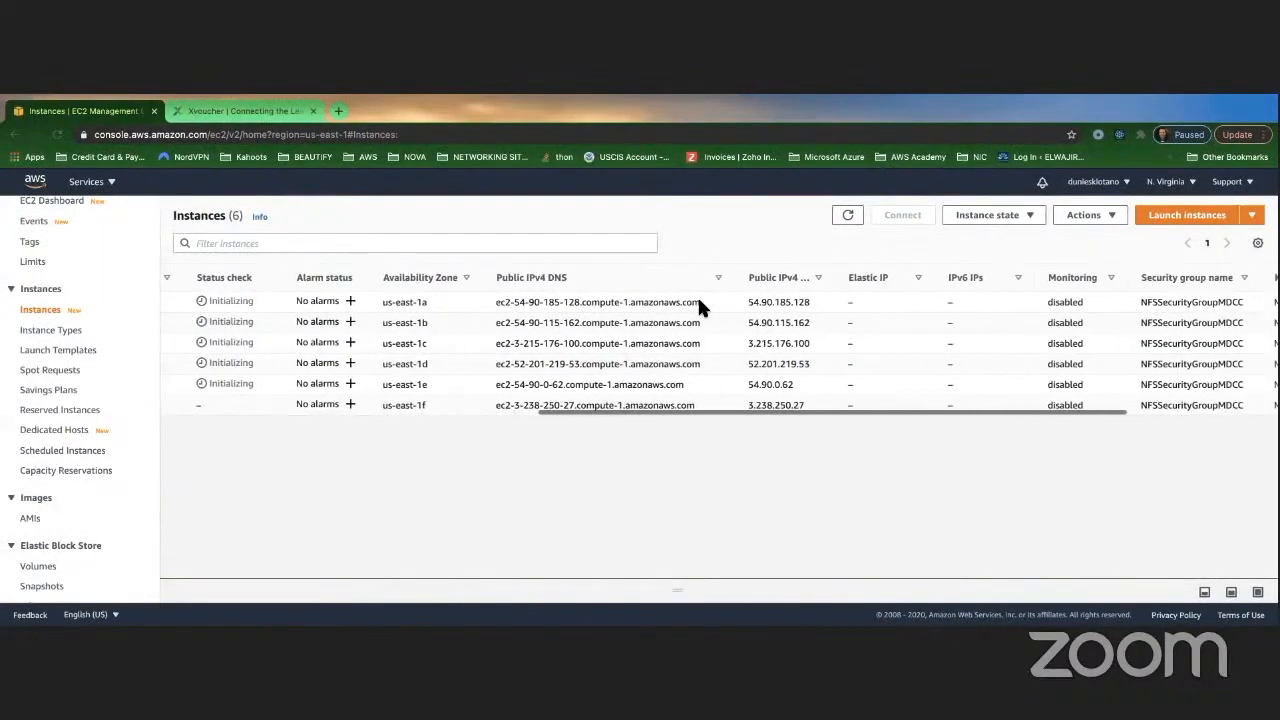
scroll(697, 310, "right", 1)
left_click_drag(762, 302, 700, 302)
key("super+c")
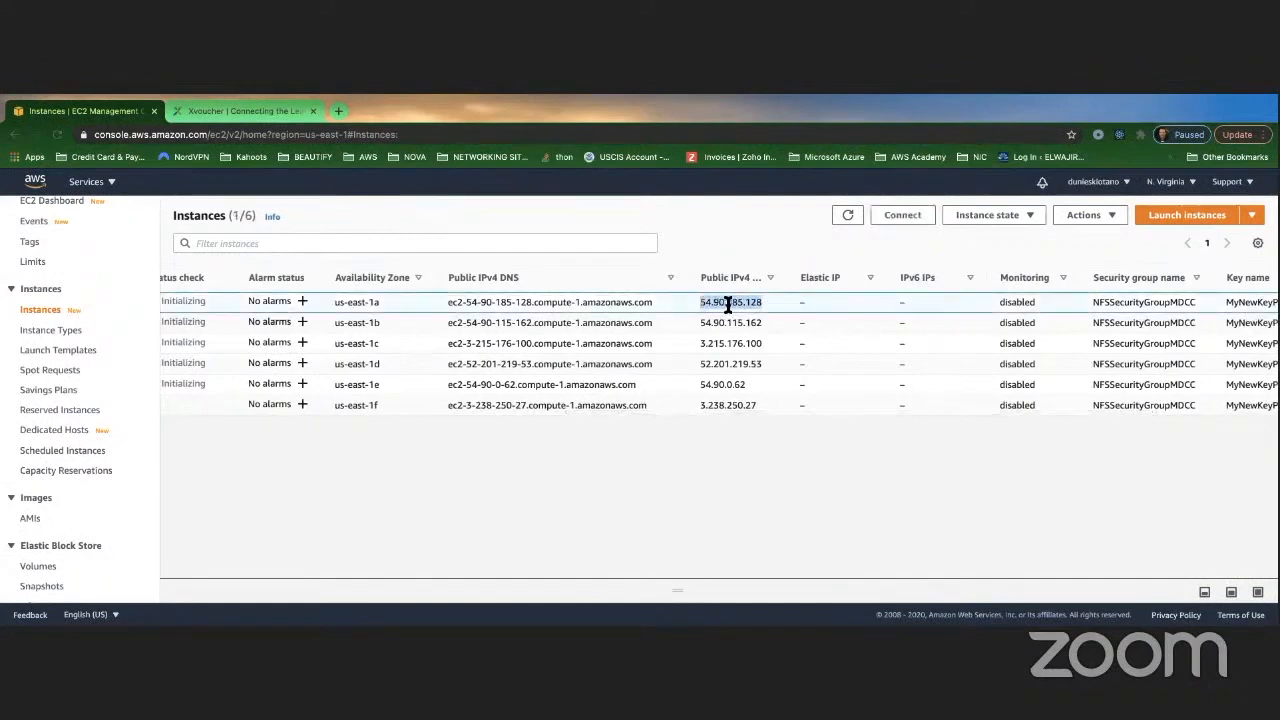
key("ctrl+Left")
left_click(47, 142)
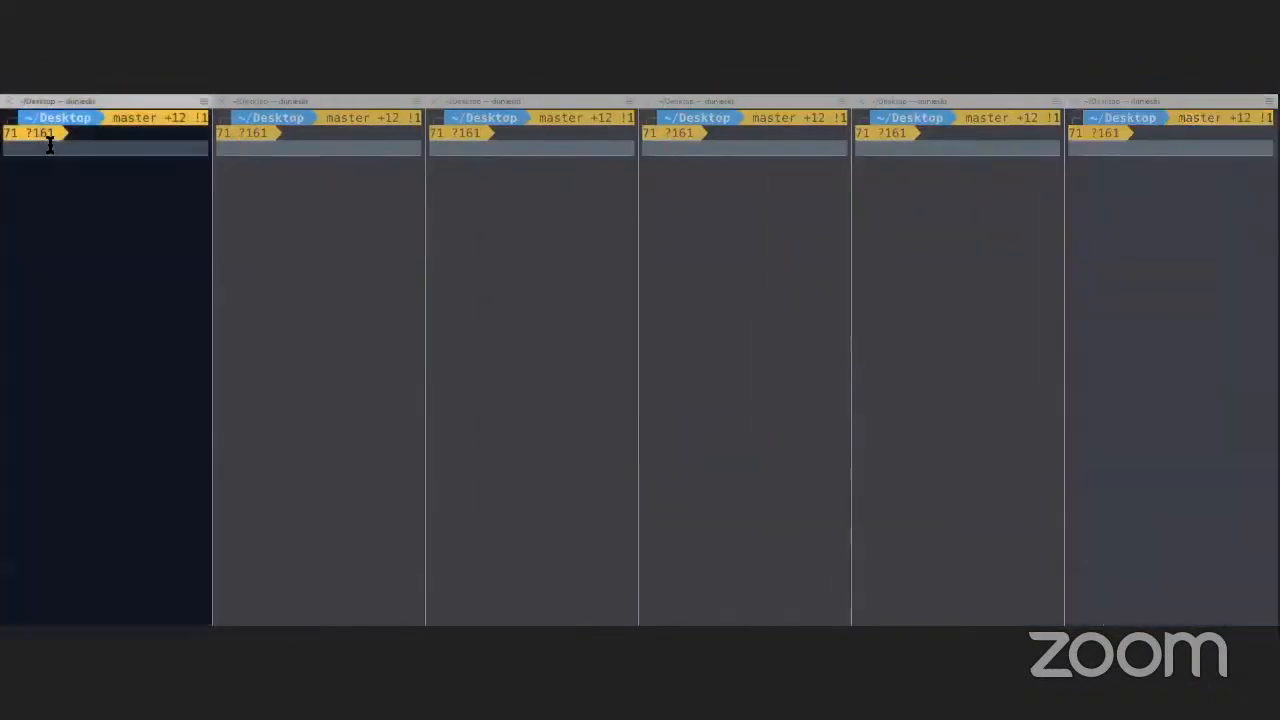
type("ssh")
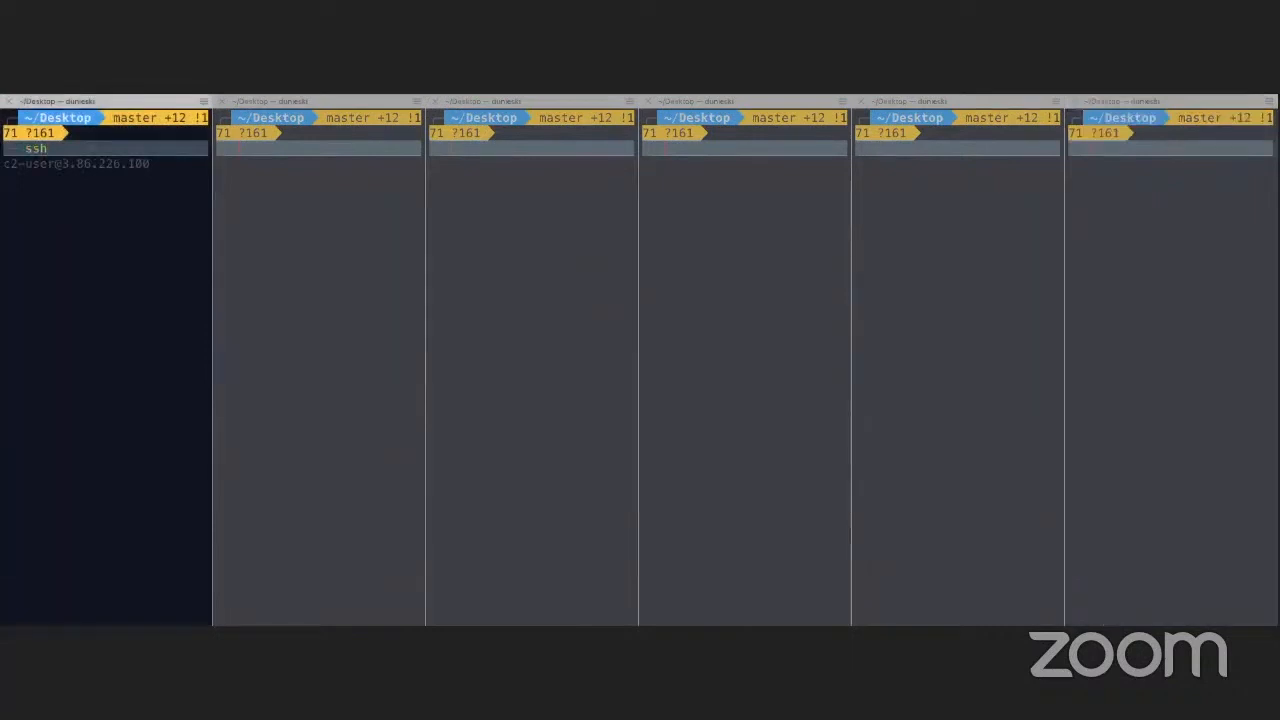
key("Right")
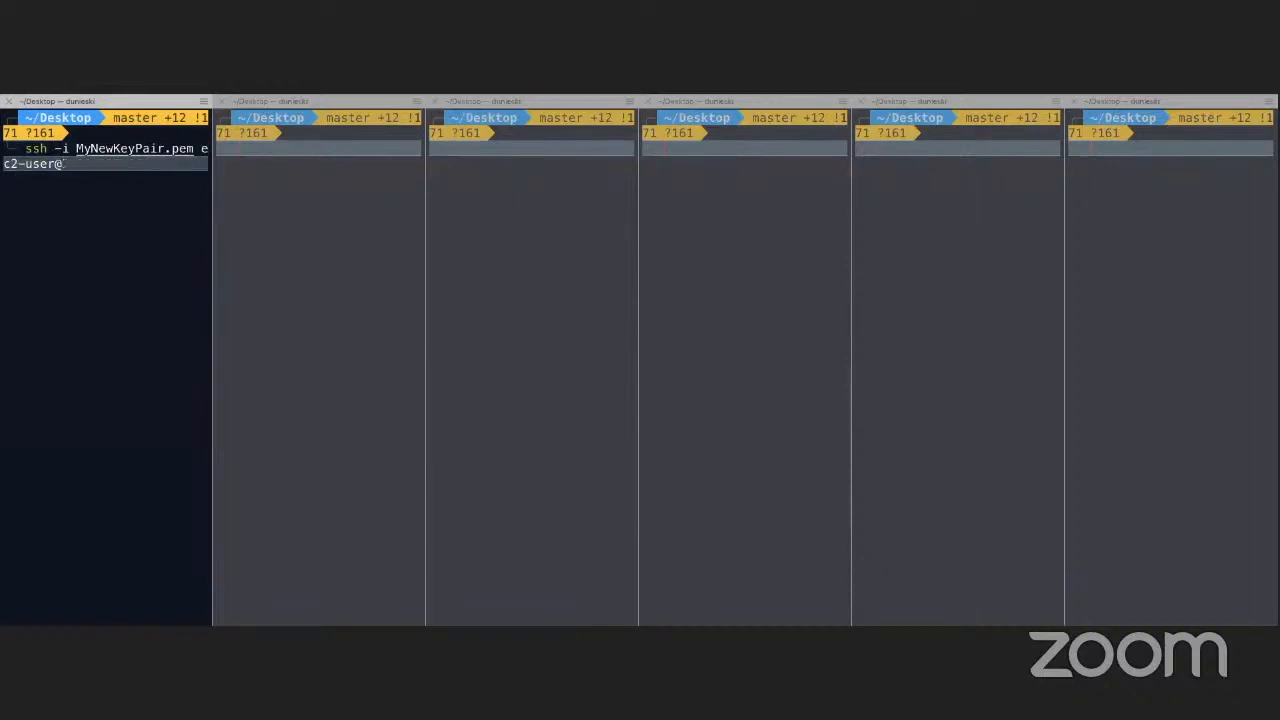
key("super+v")
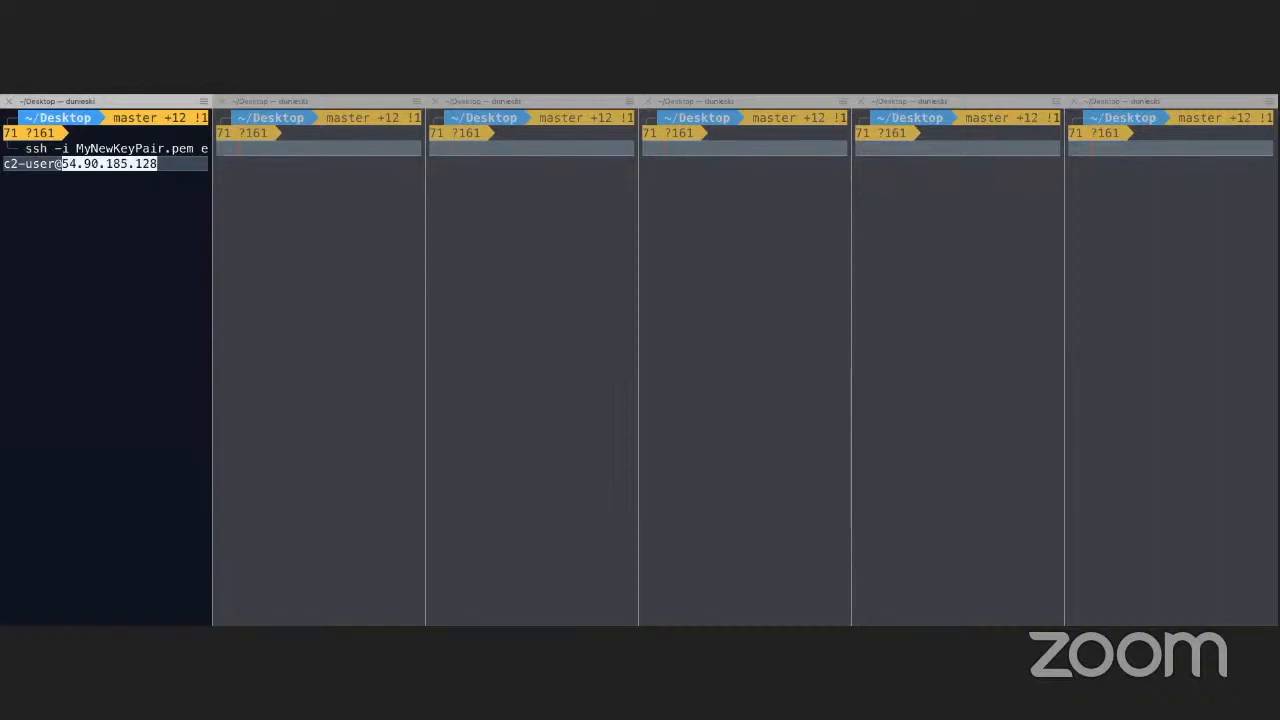
key("Return")
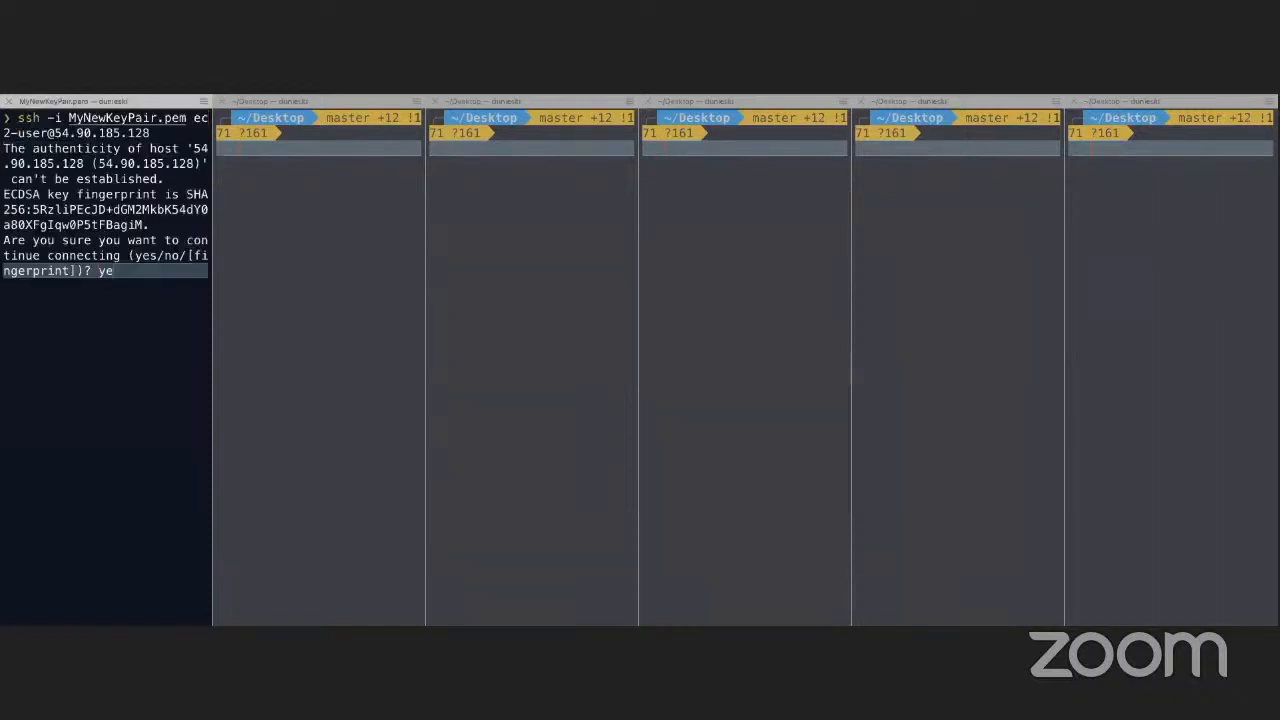
key("Return")
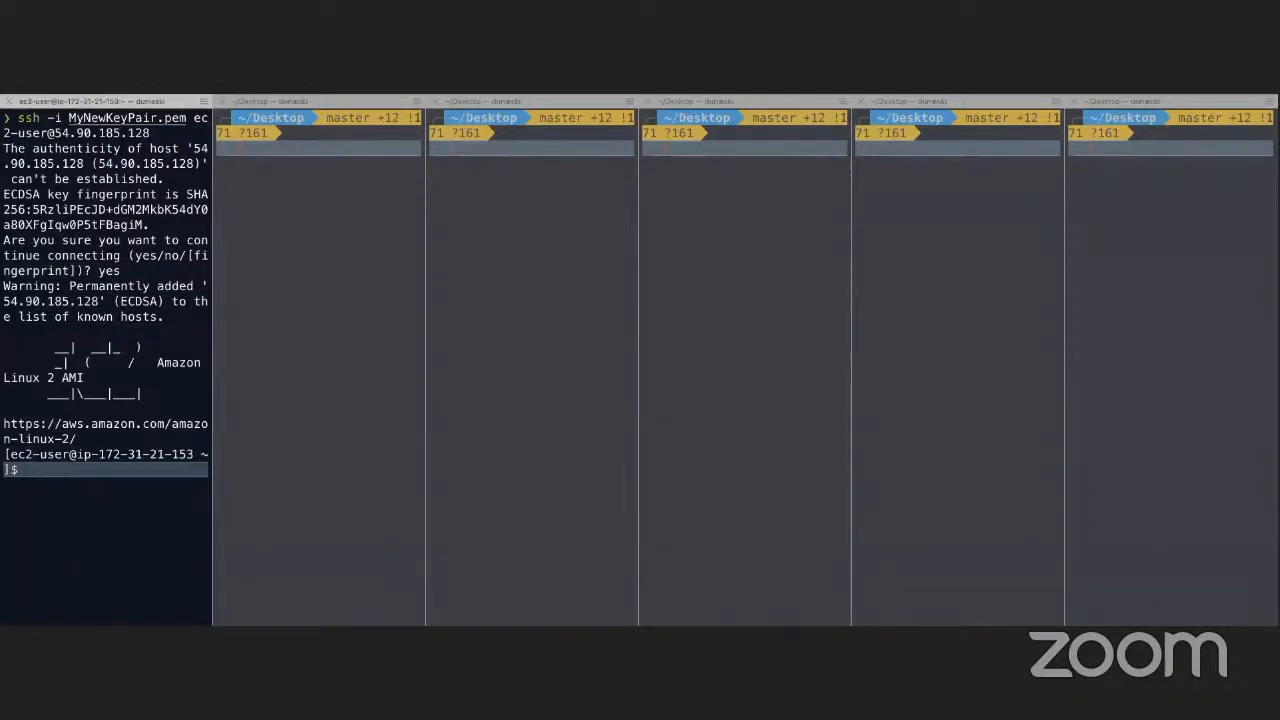
Step: Clear the first pane's screen and open a root shell there with sudo -i
key("Return")
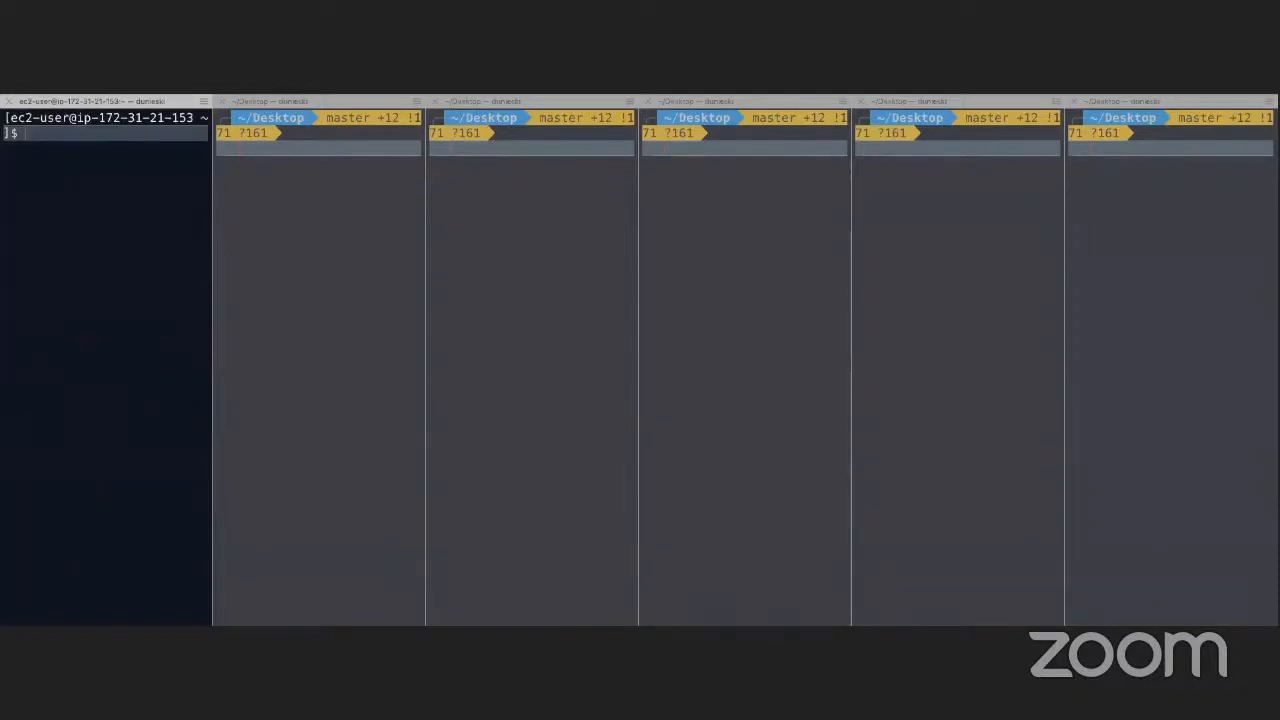
type("sudo -i")
key("Return")
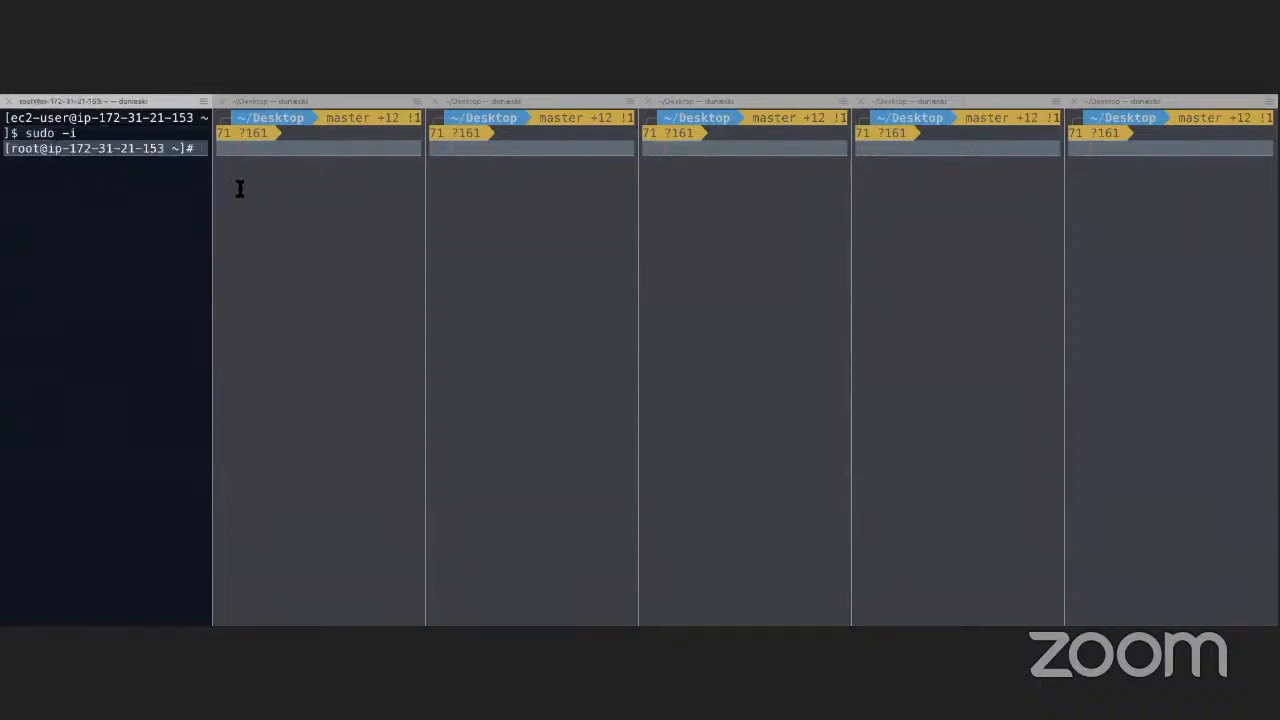
Step: Activate the second terminal pane and copy the us-east-1b instance's public IPv4 address 54.90.115.162 from the EC2 console in the browser
left_click(245, 150)
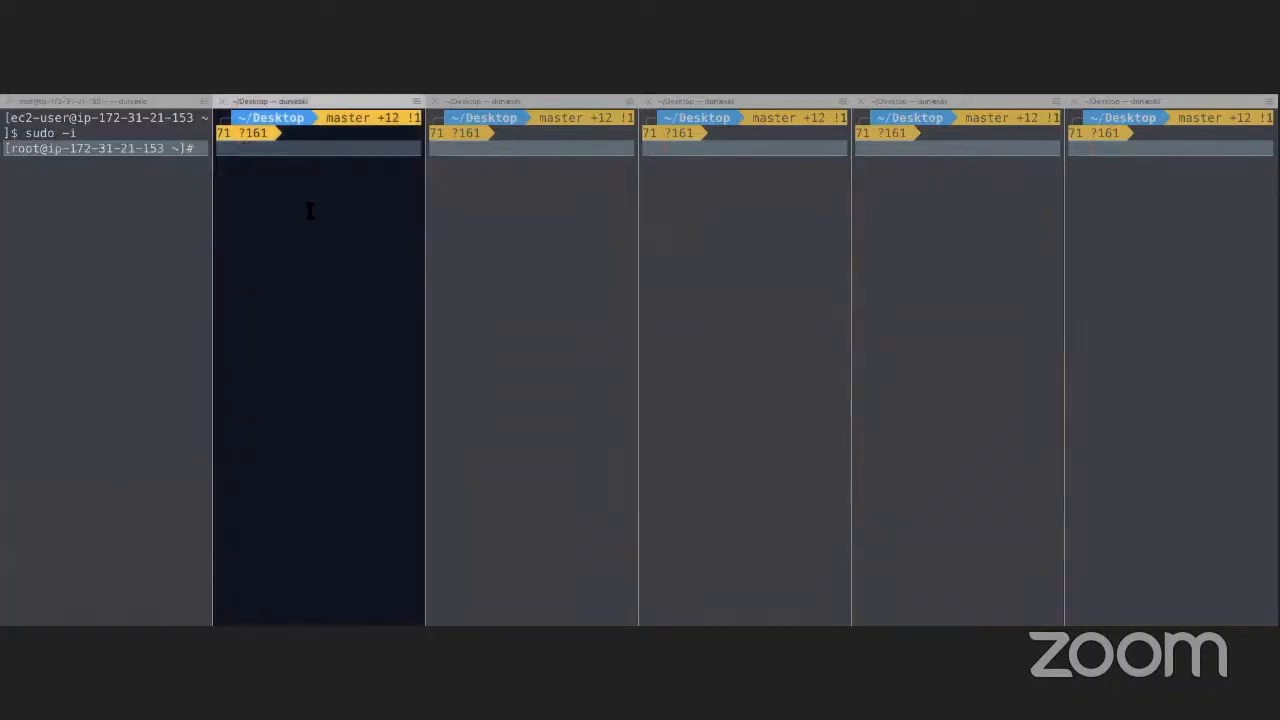
key("ctrl+Left")
key("ctrl+Right")
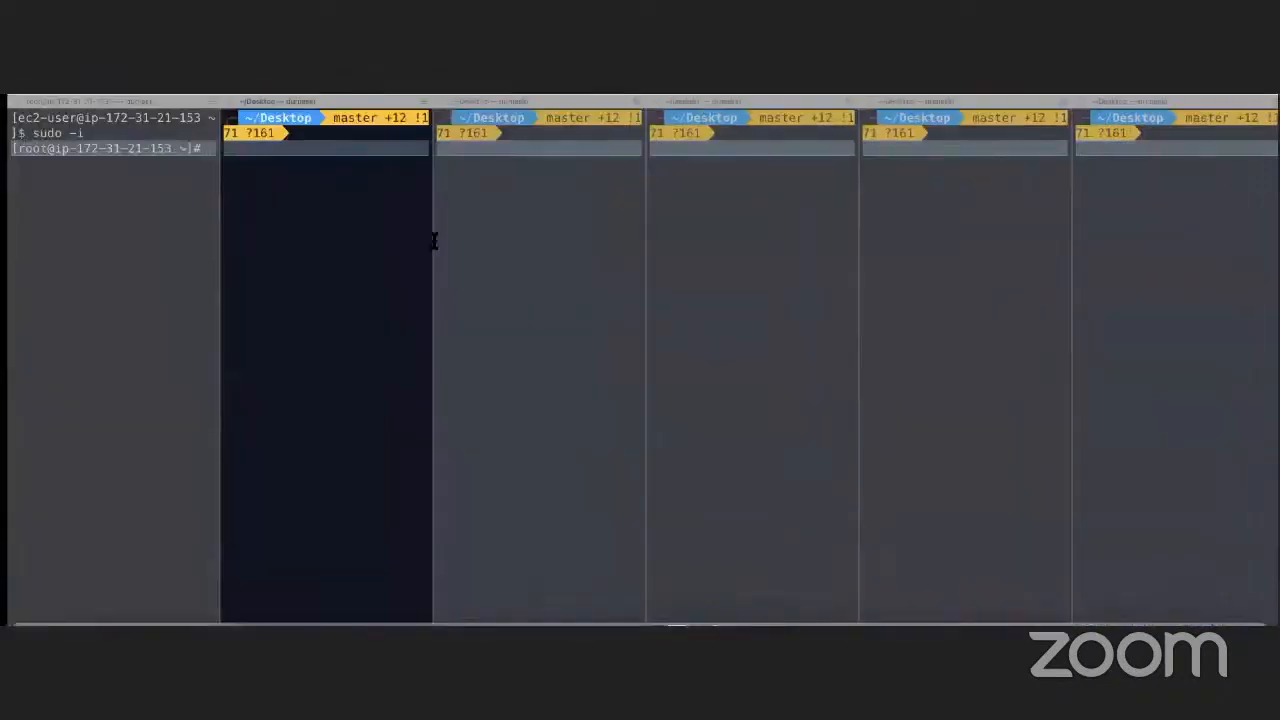
key("ctrl+Right")
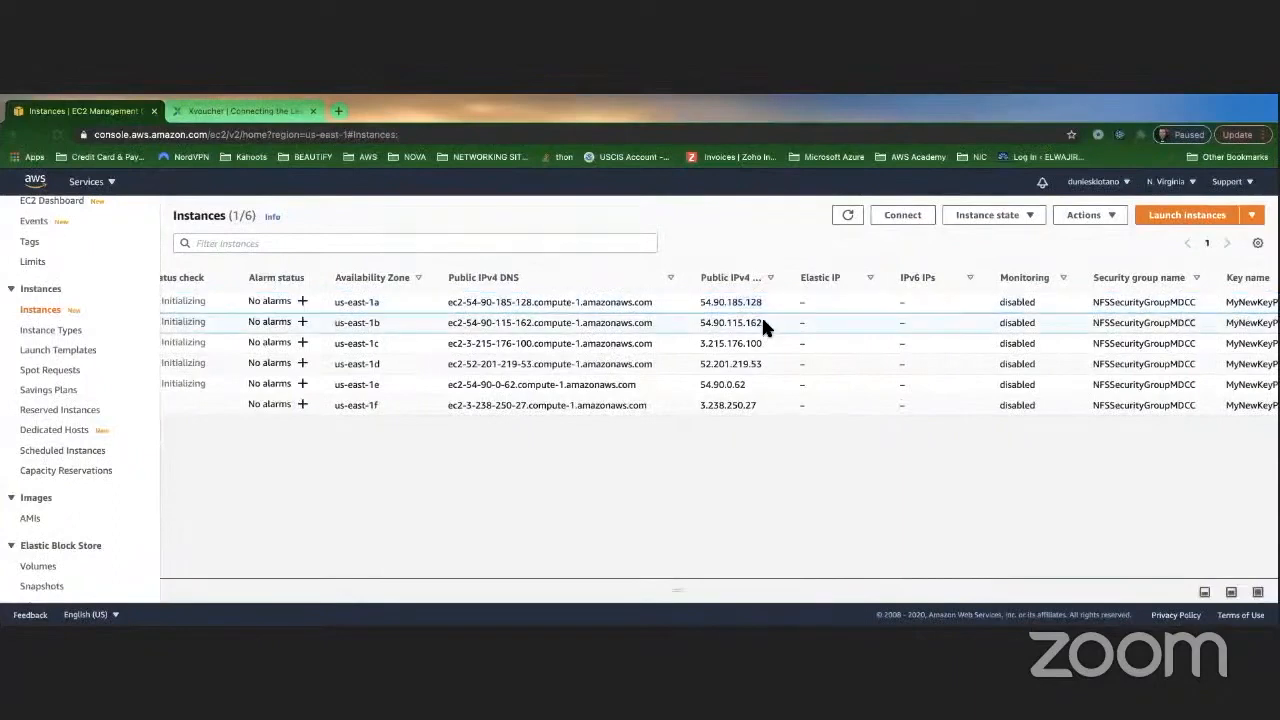
left_click_drag(761, 322, 697, 322)
key("super+c")
key("ctrl+Left")
type("s")
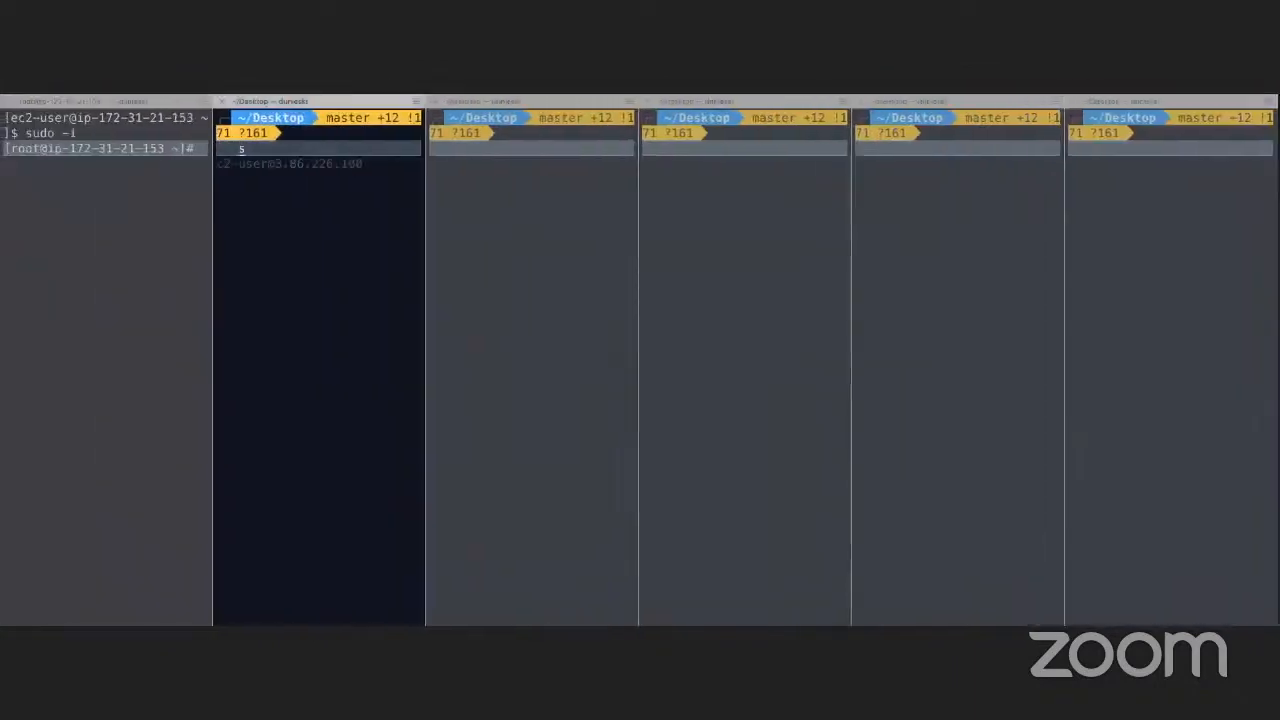
key("Right")
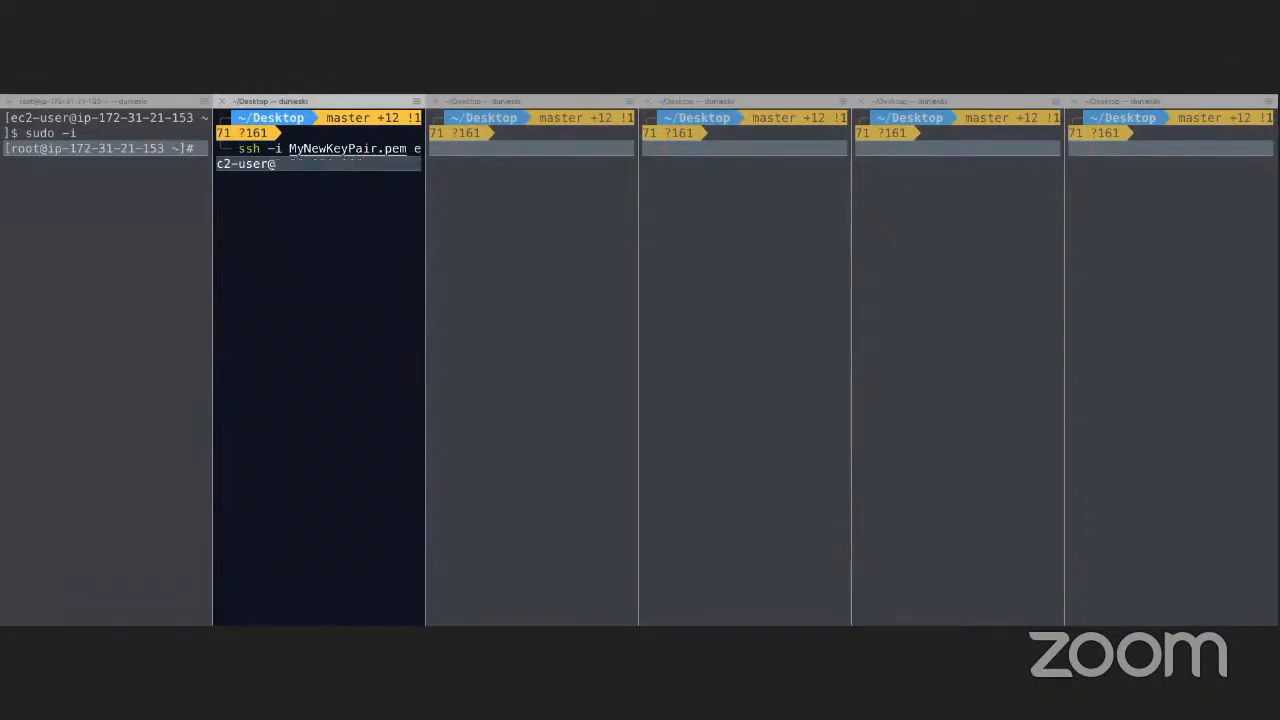
key("super+v")
key("Return")
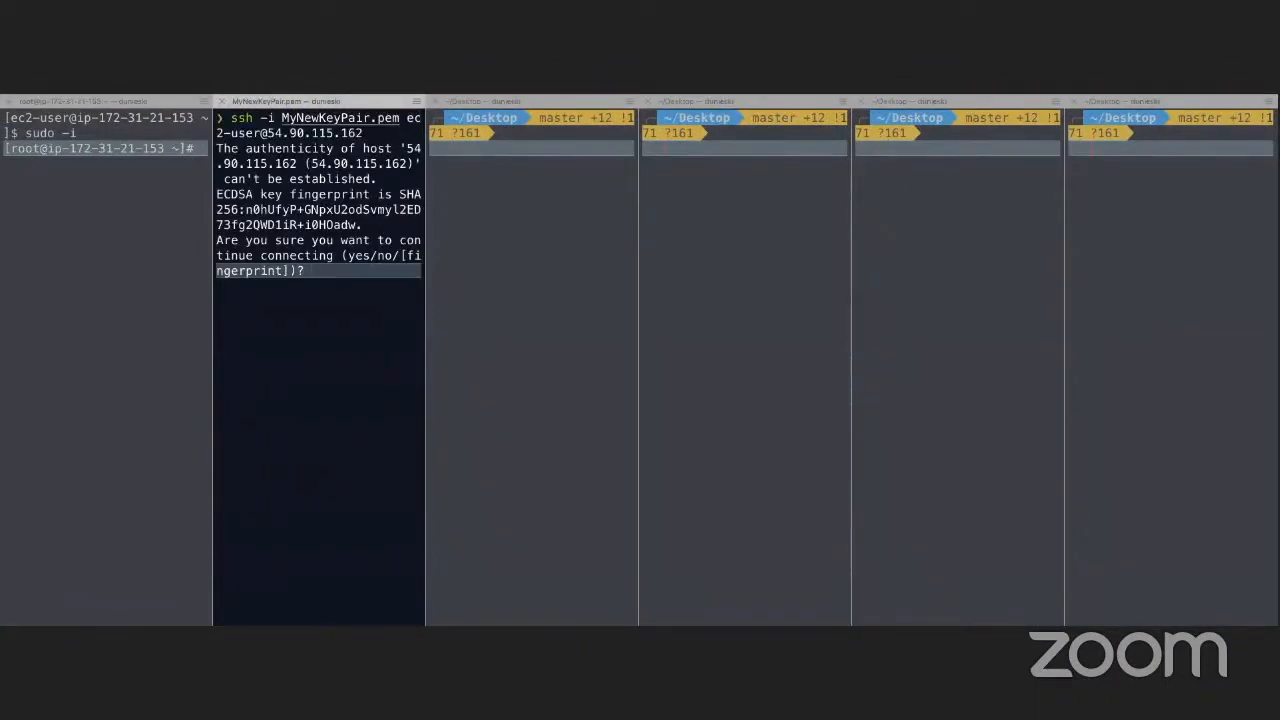
type("yes")
key("Return")
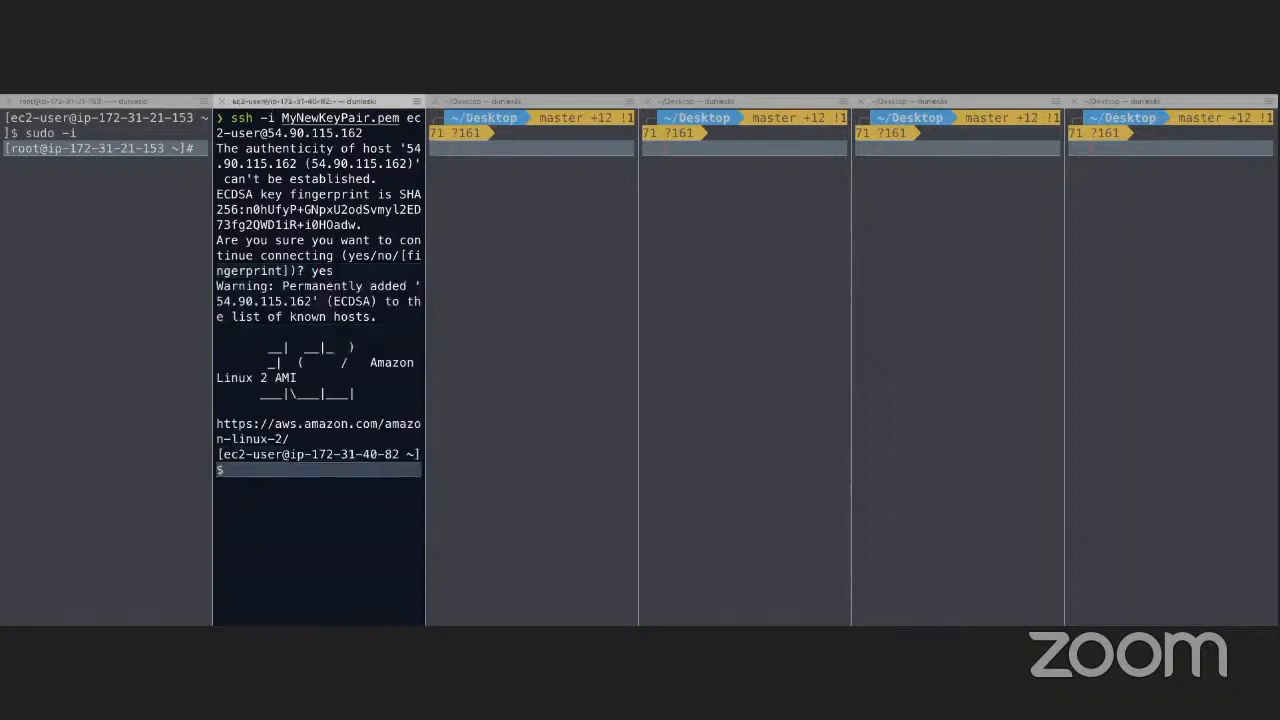
Step: Open a root shell with sudo -i on the us-east-1b server, clearing the screen before and after it
type("clear")
key("Return")
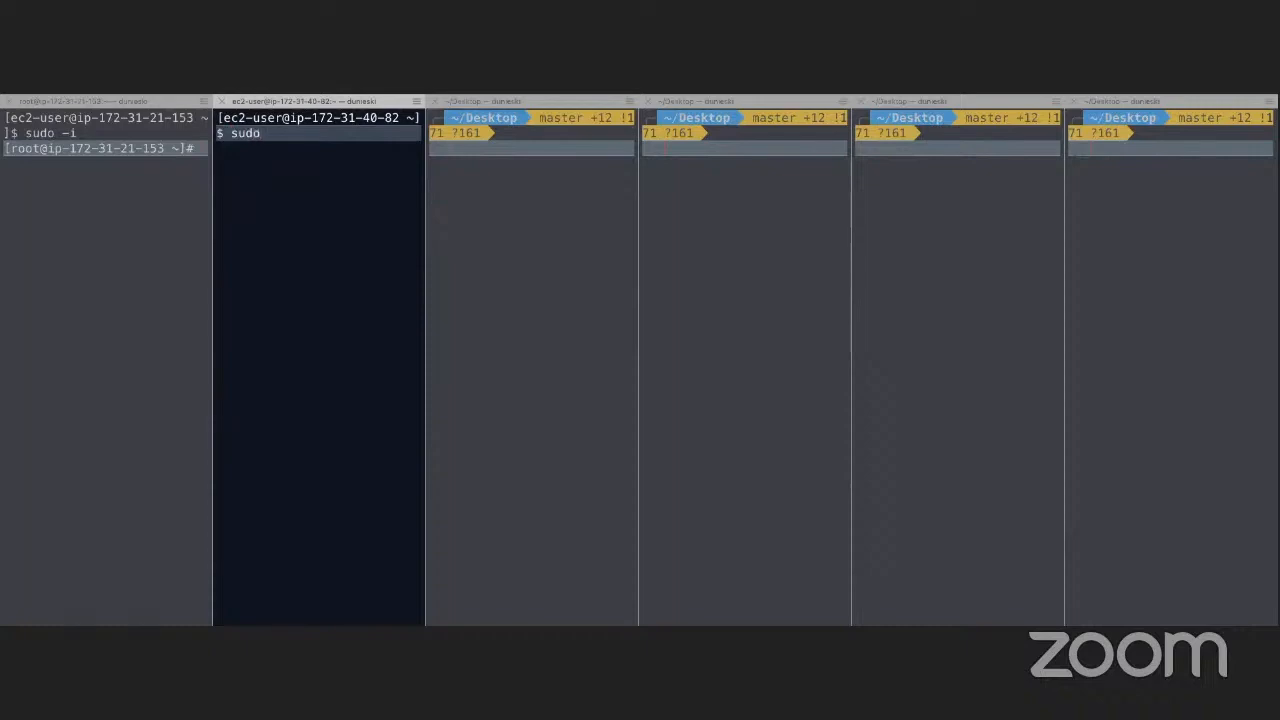
type("sudo -i")
key("Return")
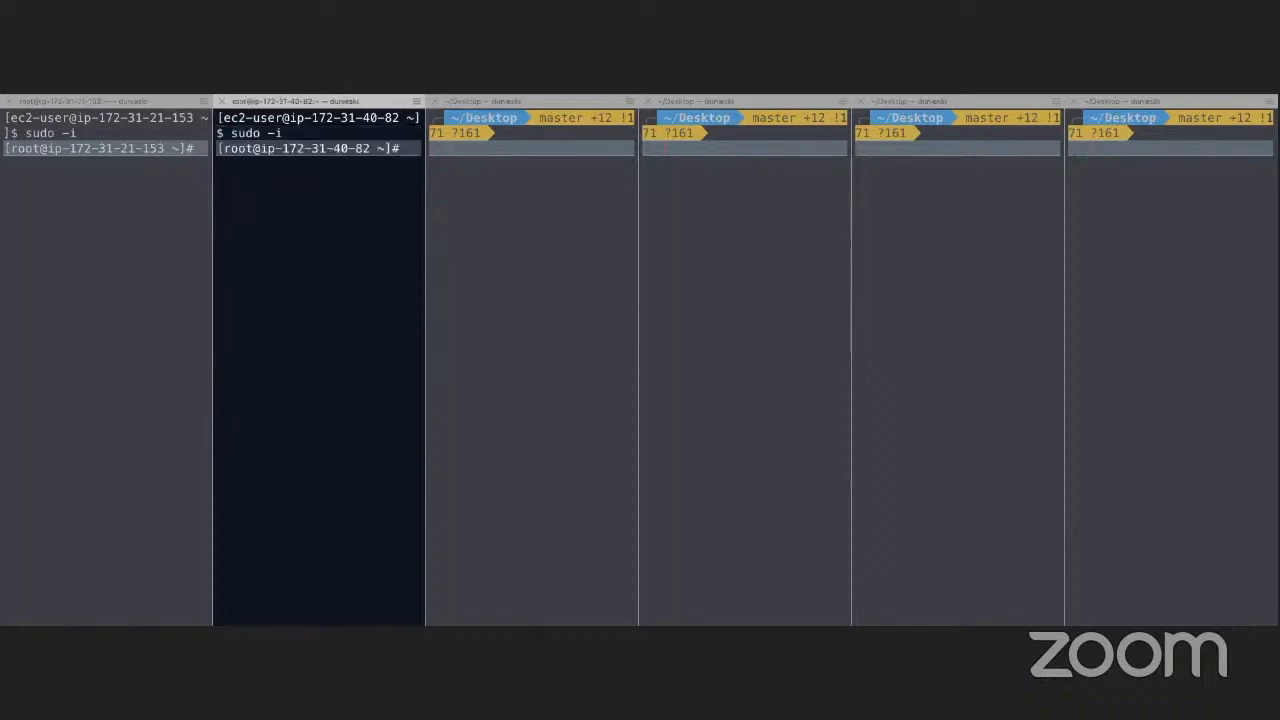
type("clear")
key("Return")
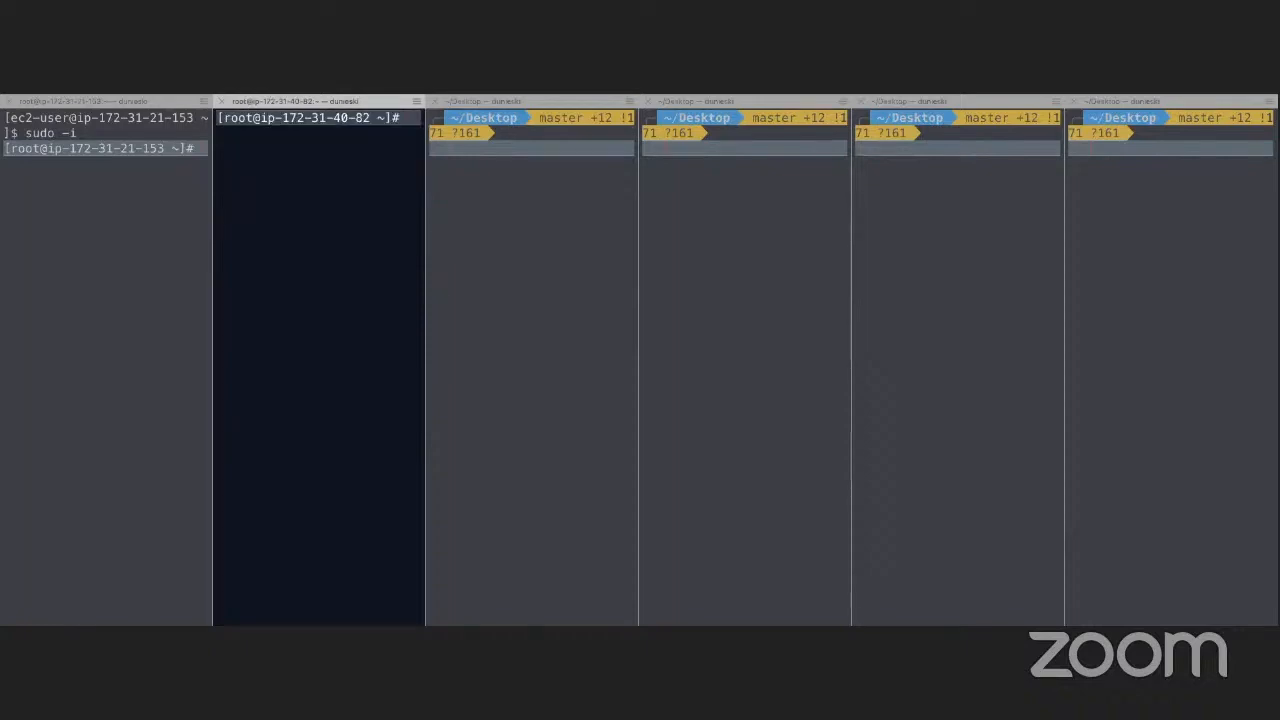
Step: Clear the screen of the root shell in the first pane
left_click(204, 149)
type("clear")
key("Return")
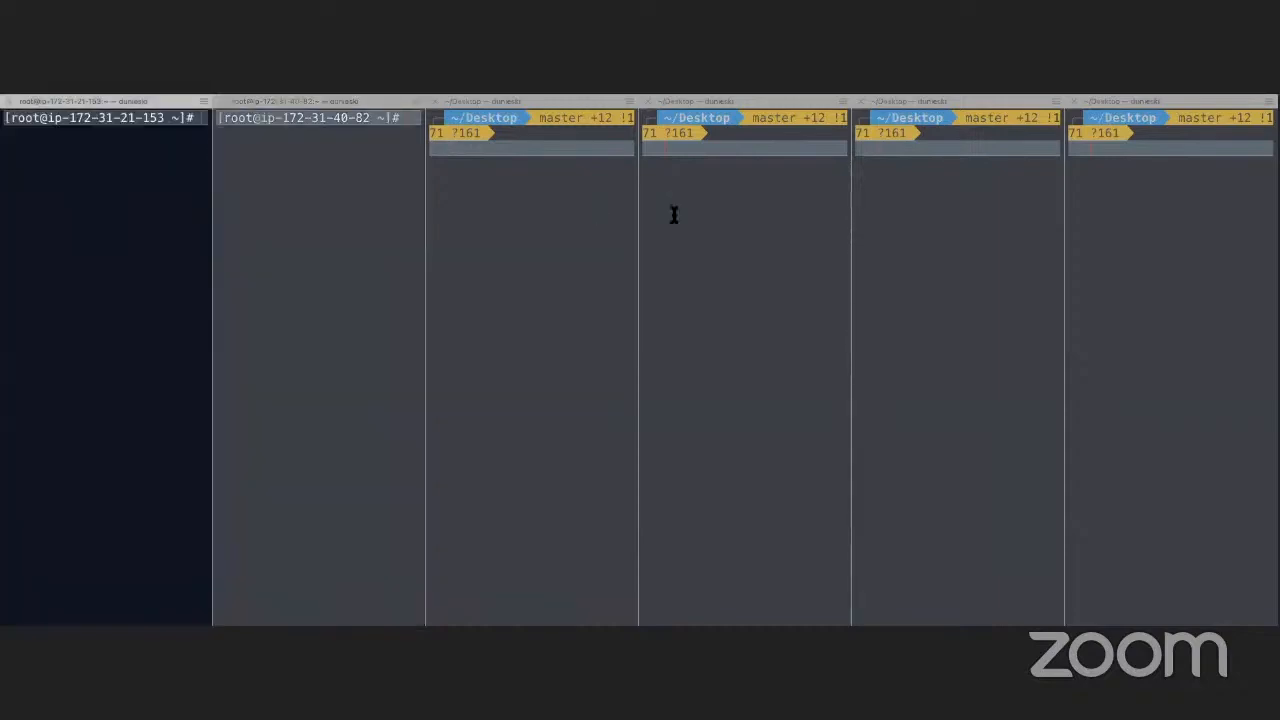
Step: Switch to the EC2 console in the browser and copy the us-east-1c instance's public IPv4 address 3.215.176.100
key("ctrl+Left")
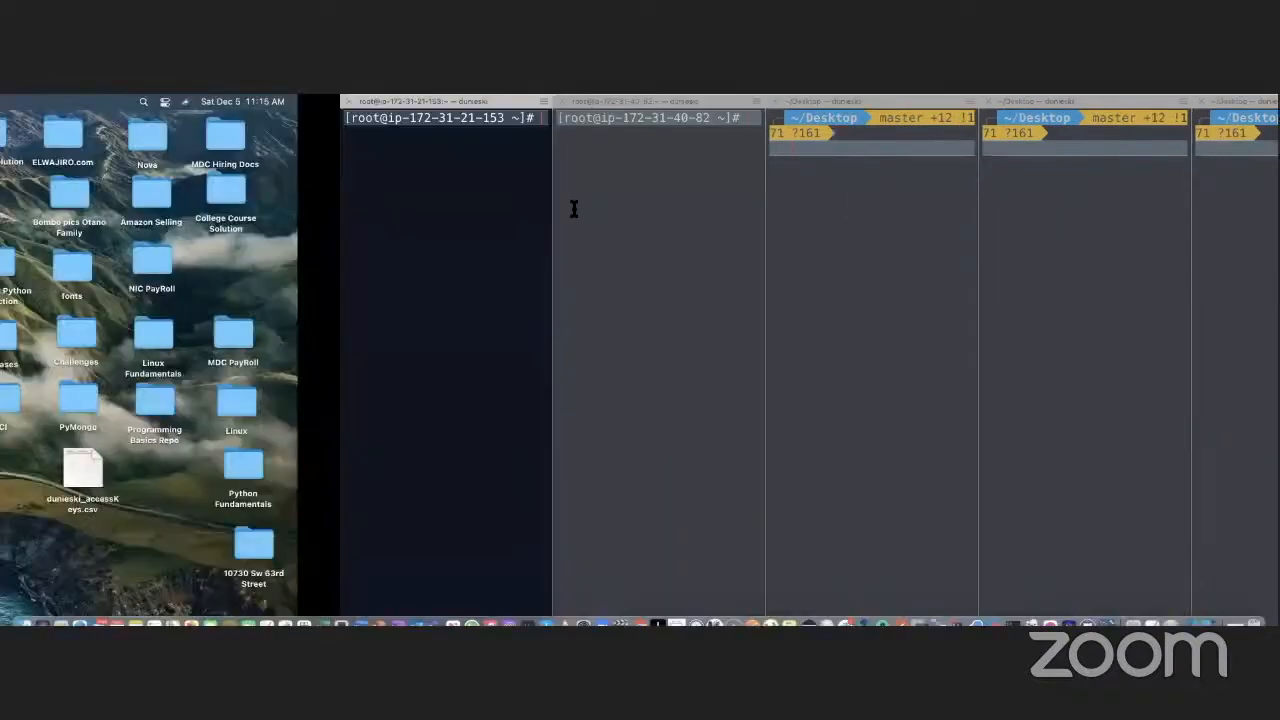
key("ctrl+Right")
key("ctrl+Right")
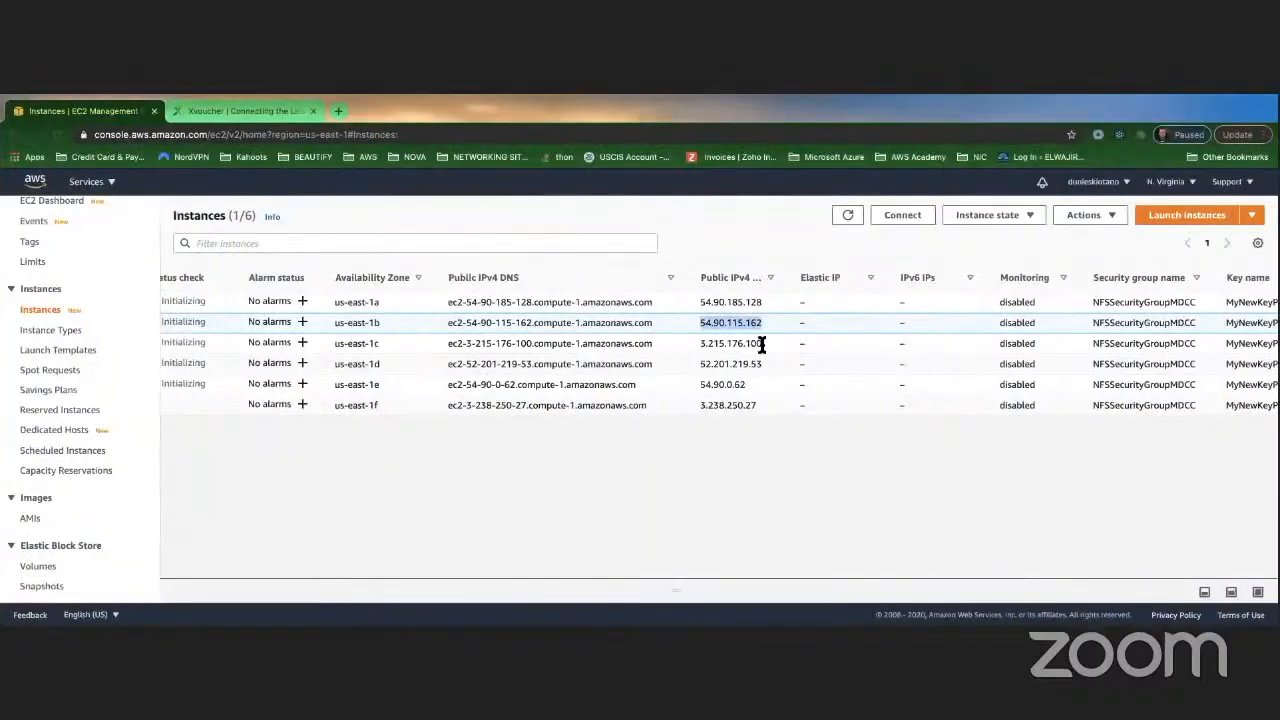
left_click_drag(759, 343, 700, 343)
key("super+c")
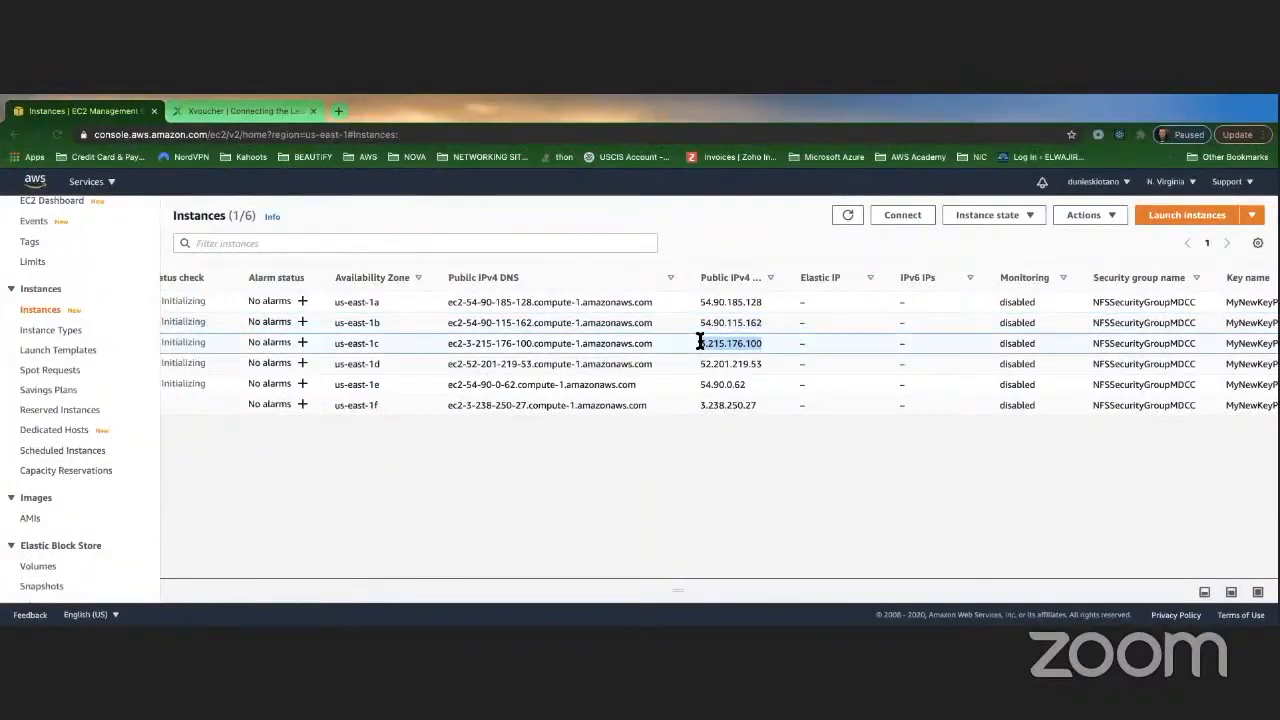
key("ctrl+Left")
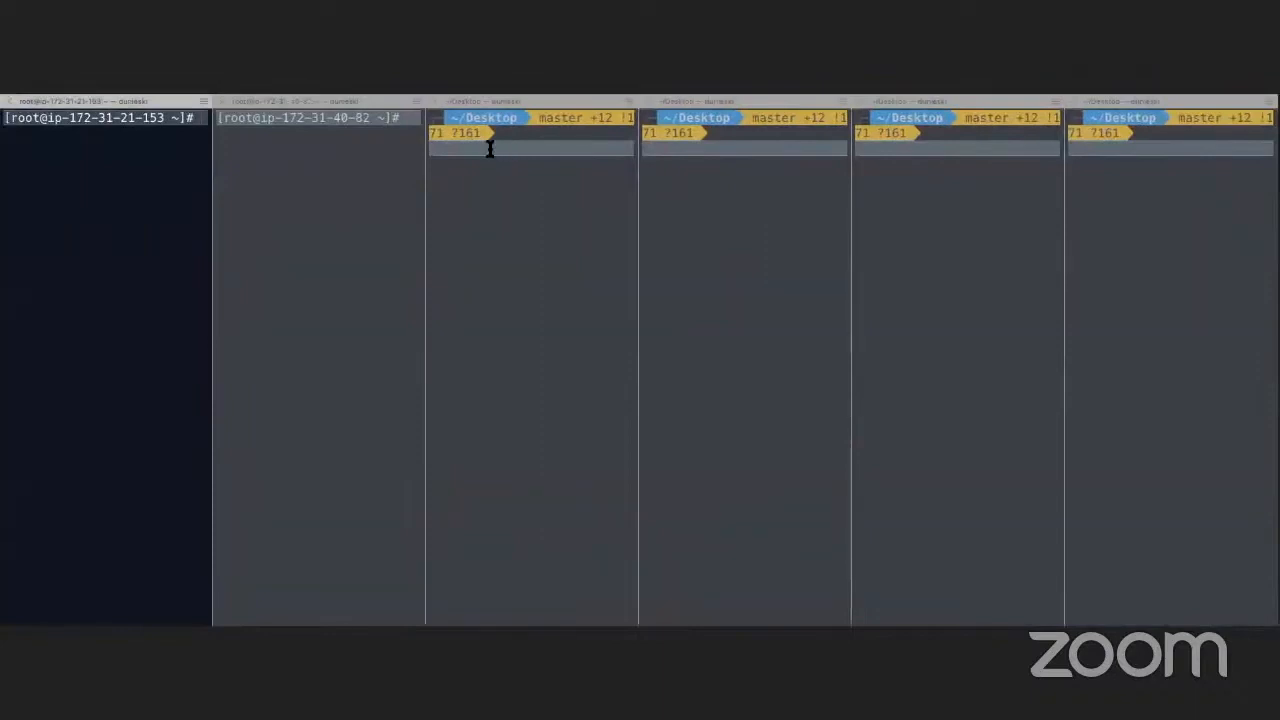
left_click(490, 148)
type("sh")
key("BackSpace")
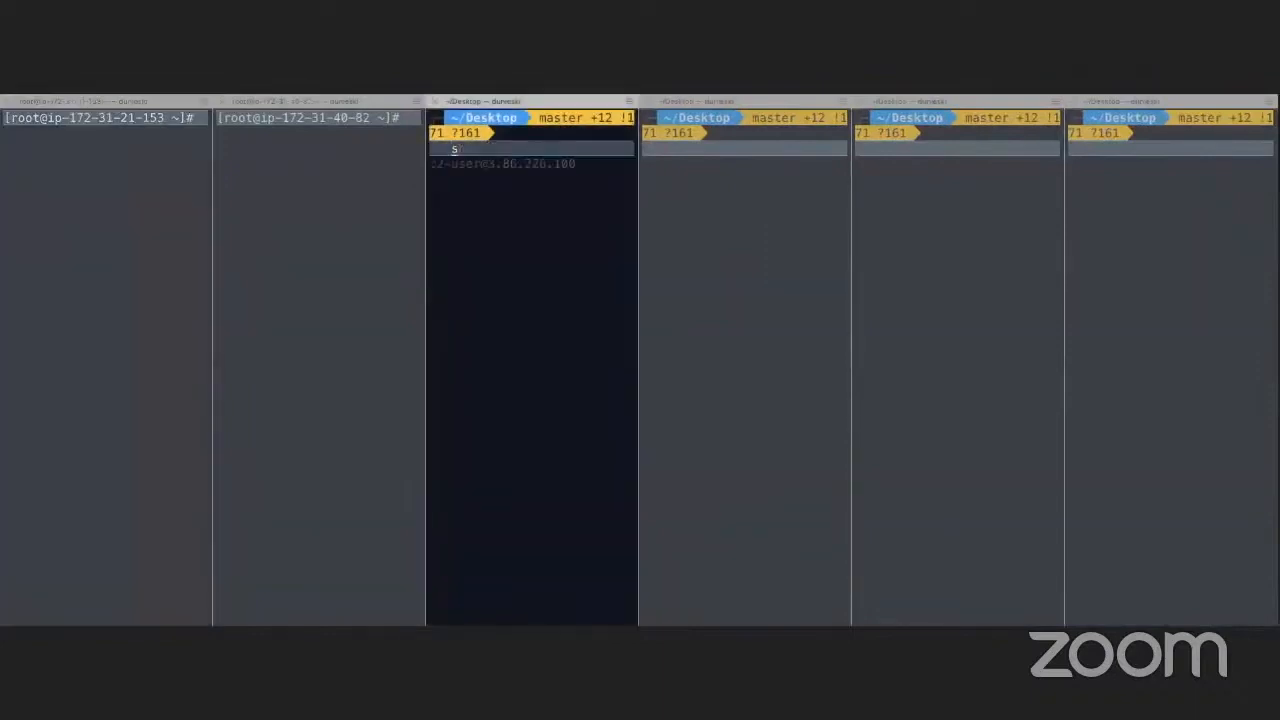
key("Right")
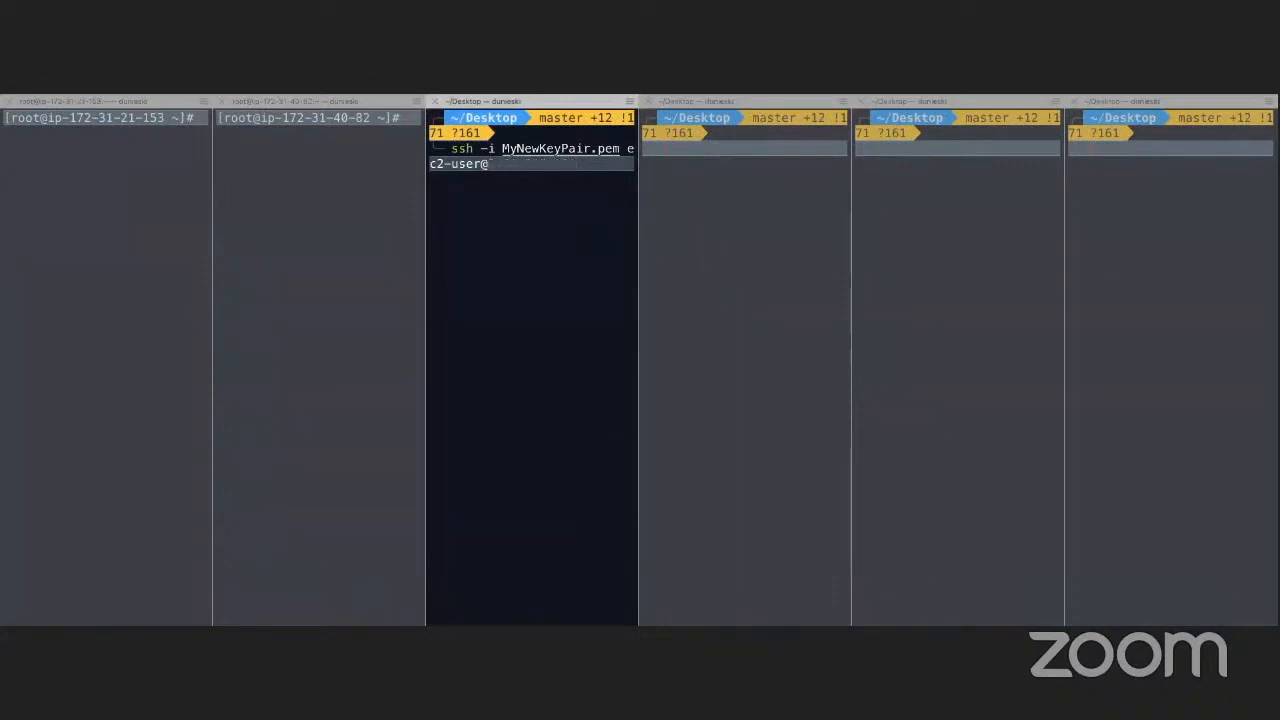
key("super+v")
key("Return")
type("yes")
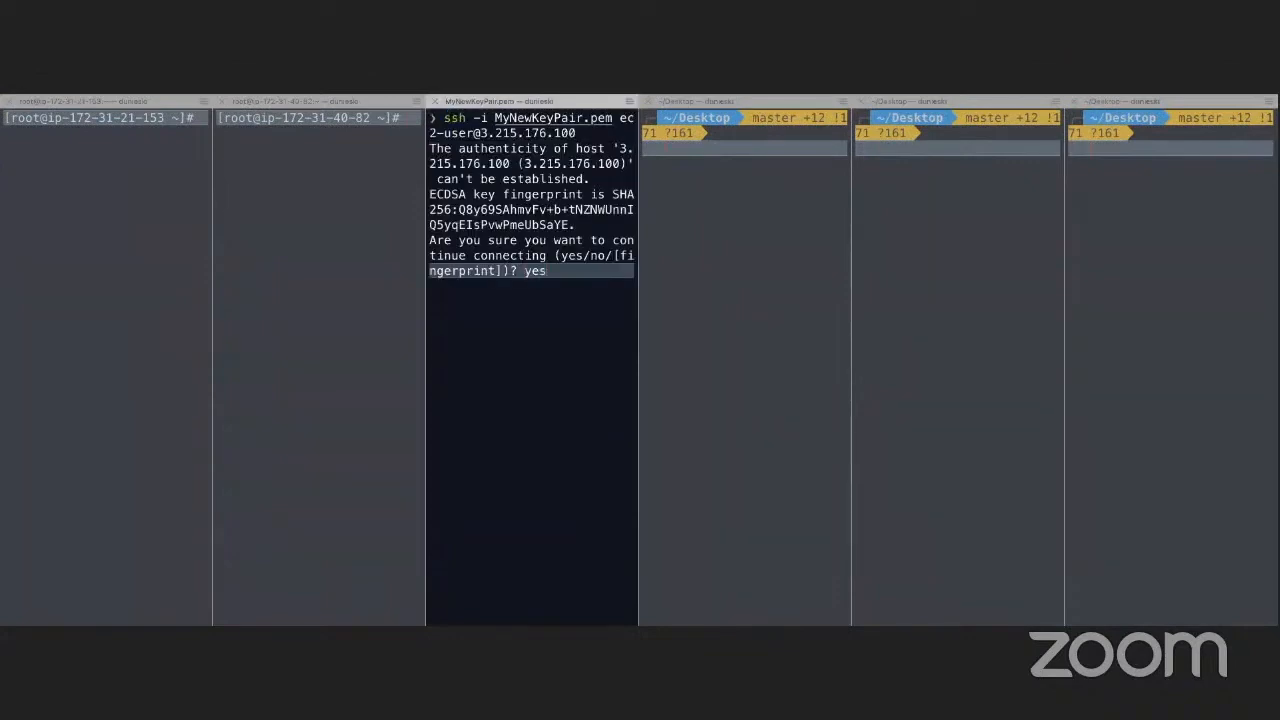
key("Return")
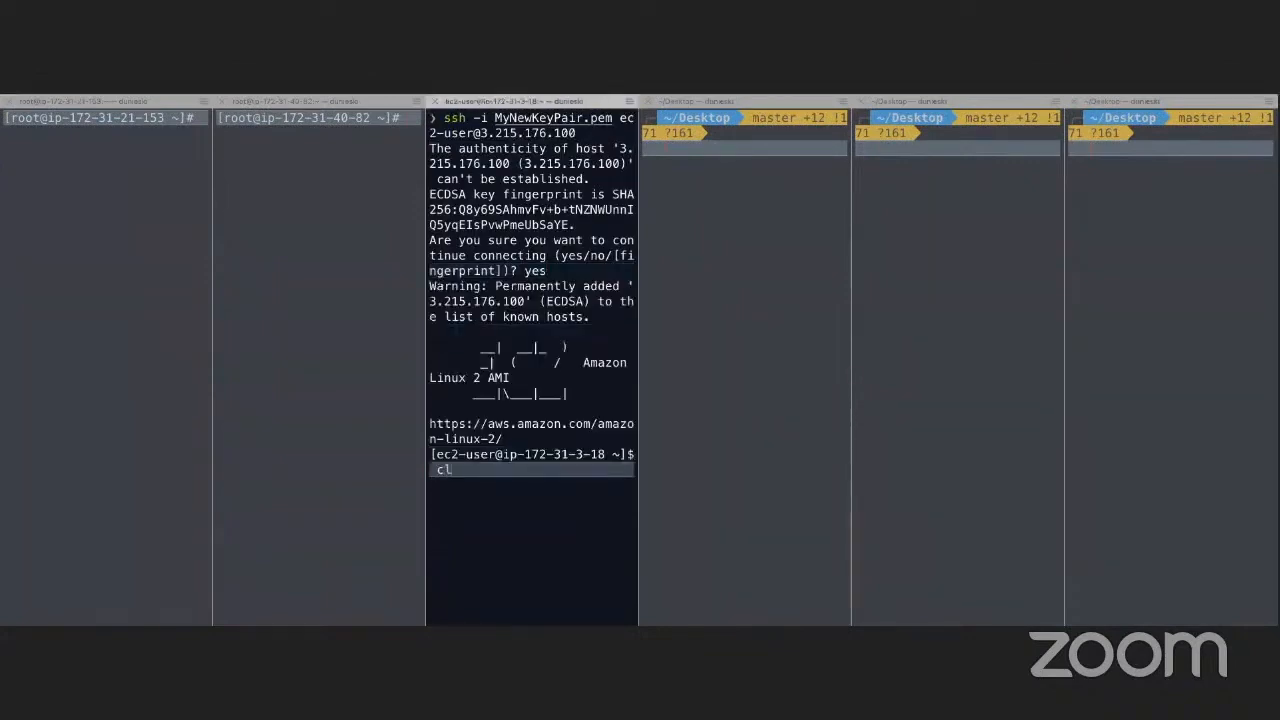
Step: Open a root shell with sudo -i on the us-east-1c server, clearing the screen before and after it
type("clear")
key("Return")
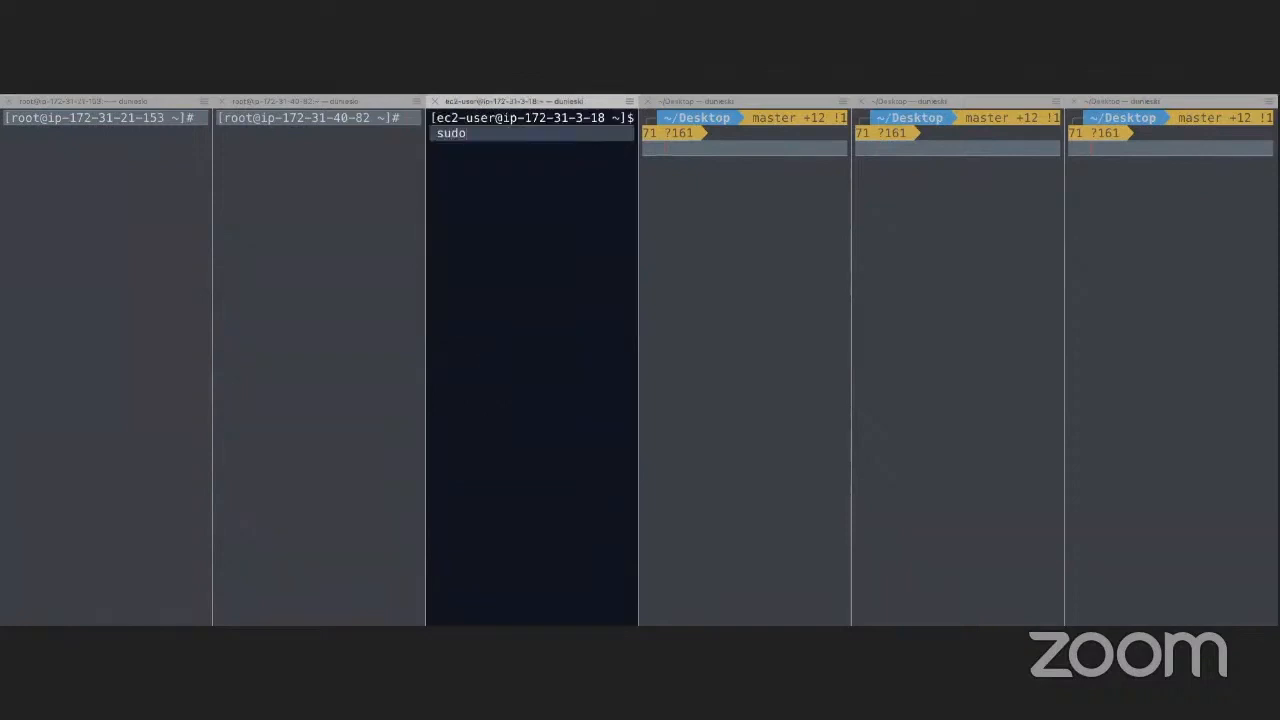
key("Return")
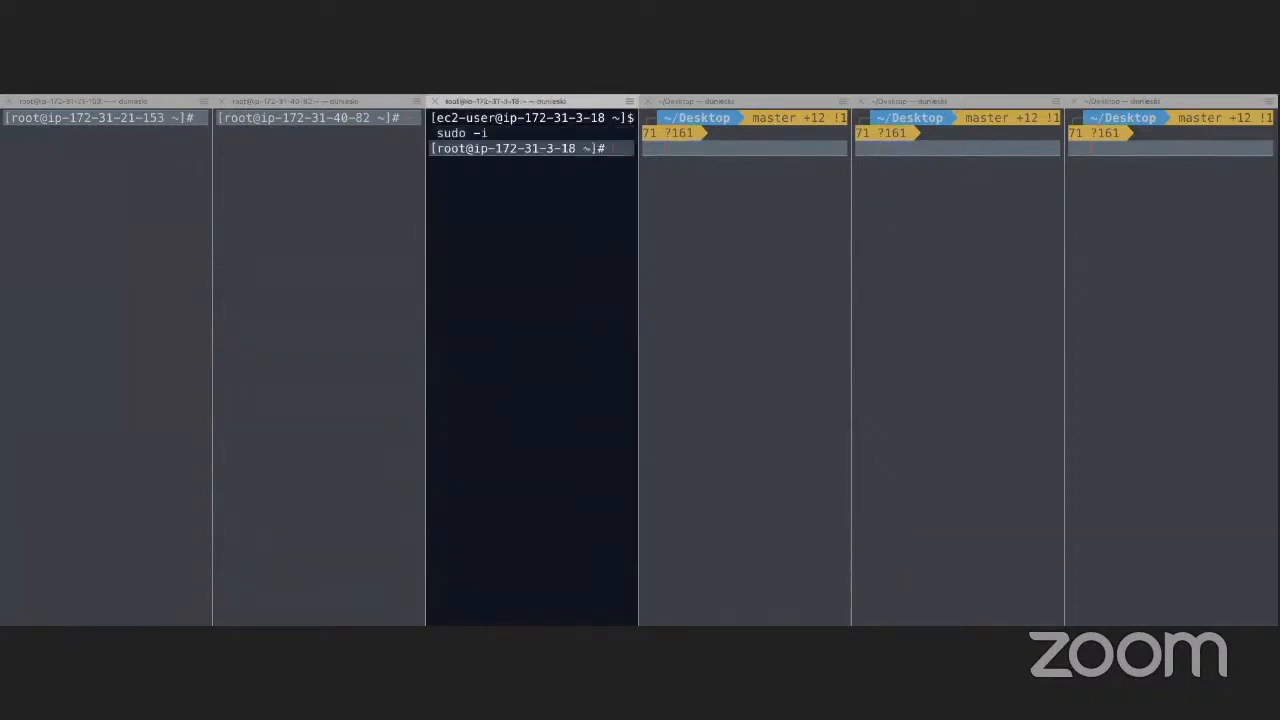
type("clear")
key("Return")
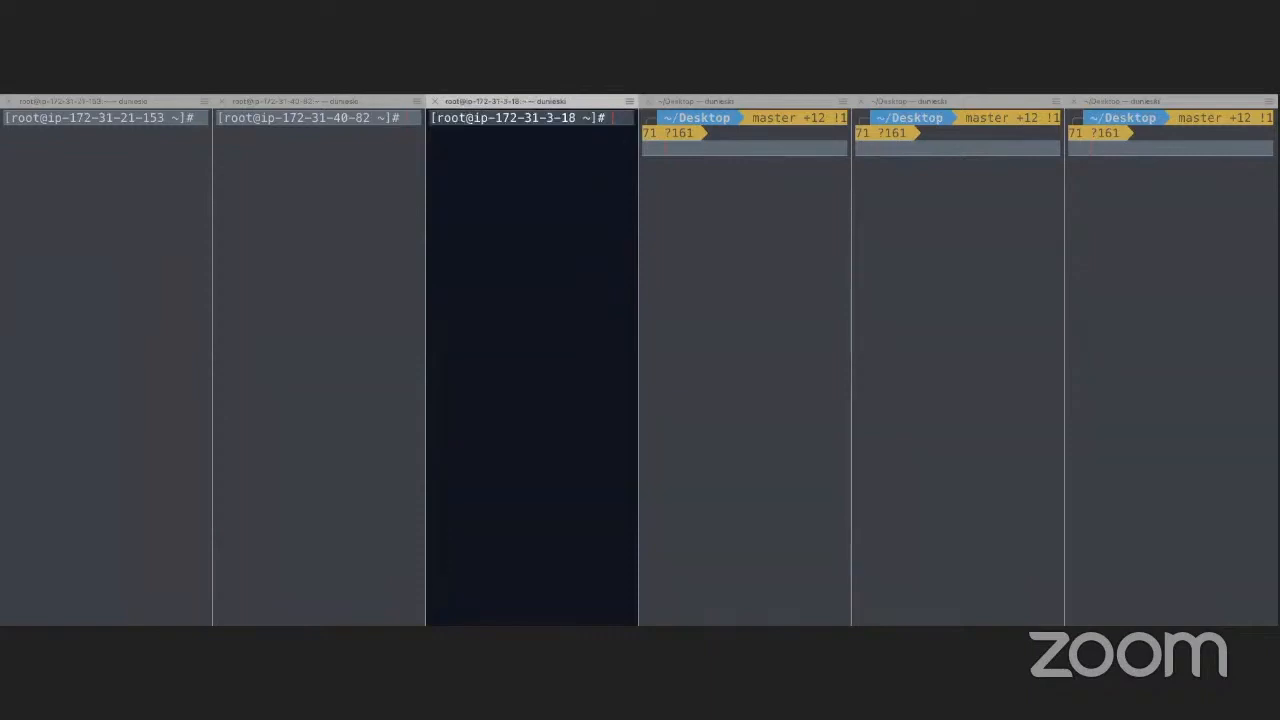
Step: Switch to the EC2 console in the browser and copy the us-east-1d instance's public IPv4 address 52.201.219.53
key("ctrl+Right")
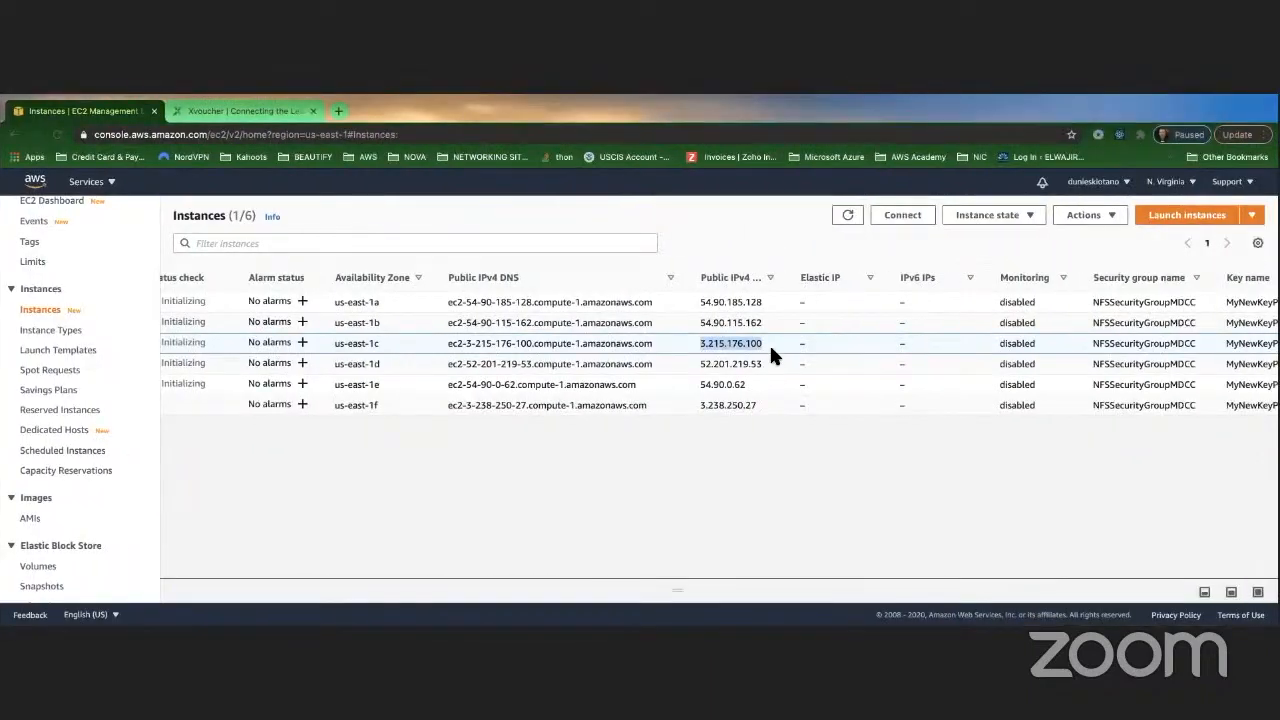
left_click_drag(761, 360, 703, 364)
key("super+c")
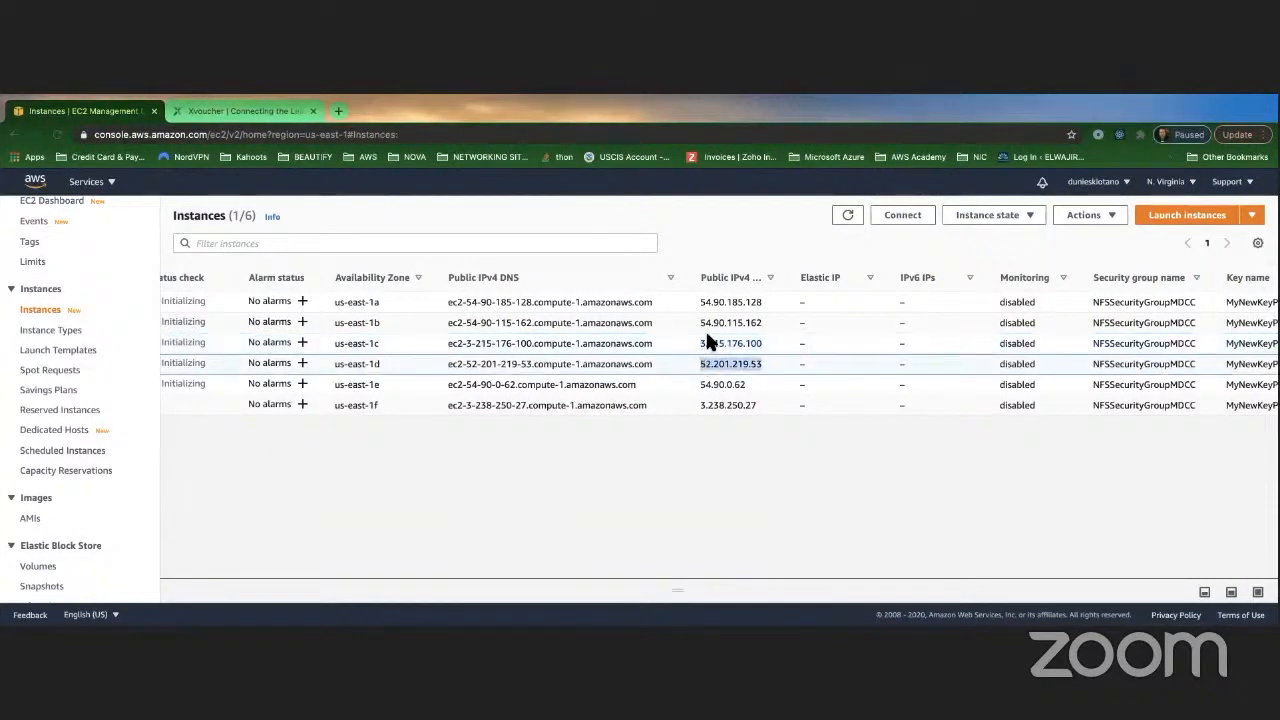
key("ctrl+Left")
left_click(703, 149)
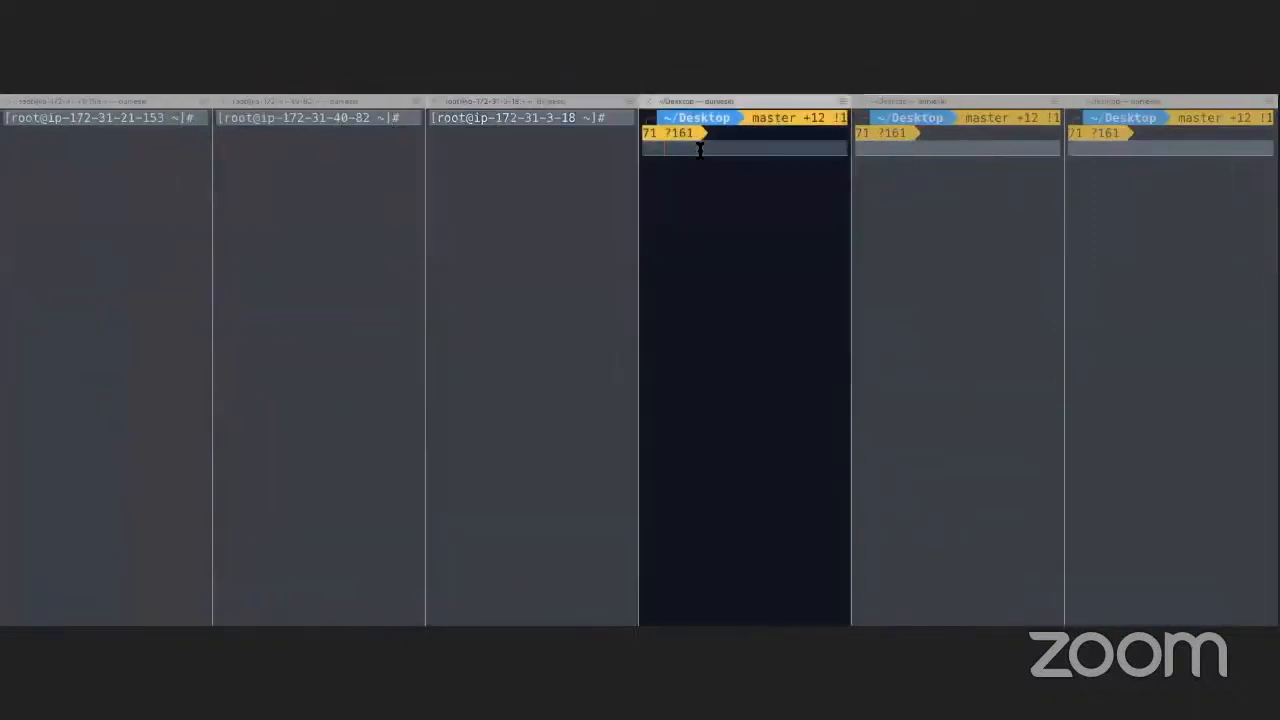
type("s")
key("Right")
key("BackSpace")
key("BackSpace")
key("BackSpace")
key("BackSpace")
key("BackSpace")
key("BackSpace")
key("BackSpace")
key("BackSpace")
key("BackSpace")
key("BackSpace")
key("BackSpace")
key("BackSpace")
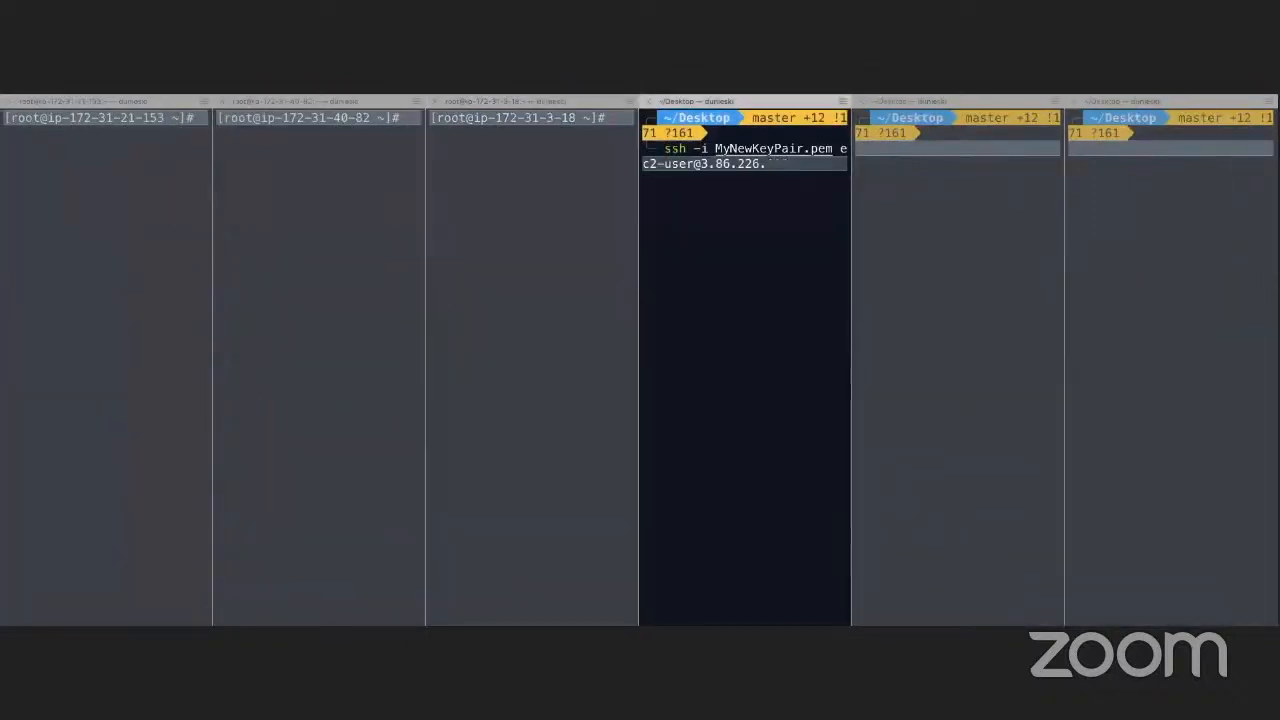
key("super+v")
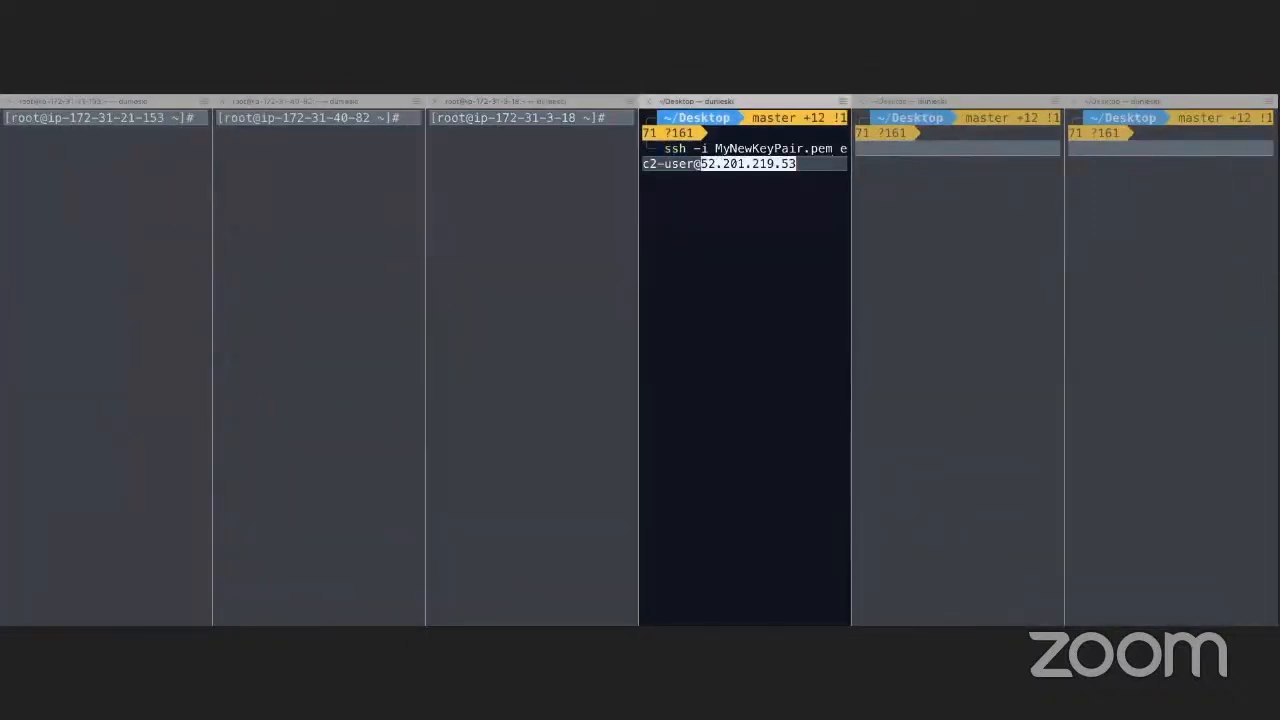
key("Return")
type("yes")
key("Return")
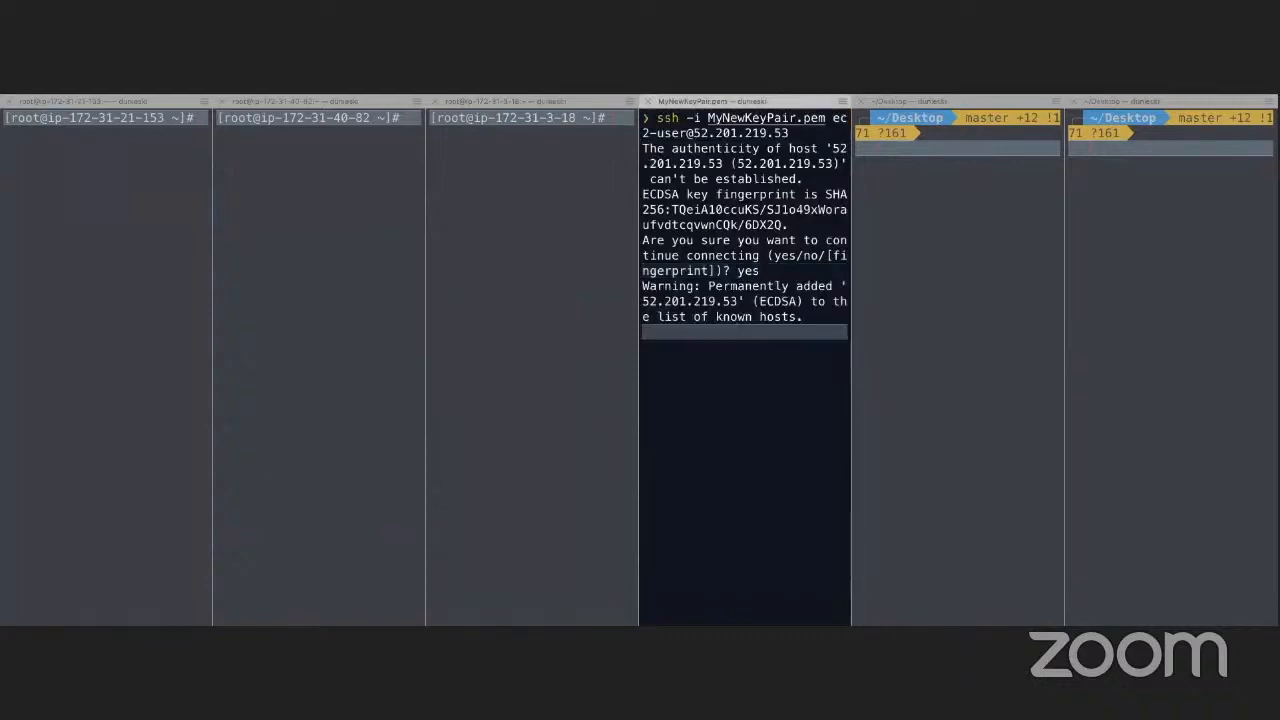
Step: Open a root shell with sudo -i on the us-east-1d server, clearing the screen before and after it
type("clear")
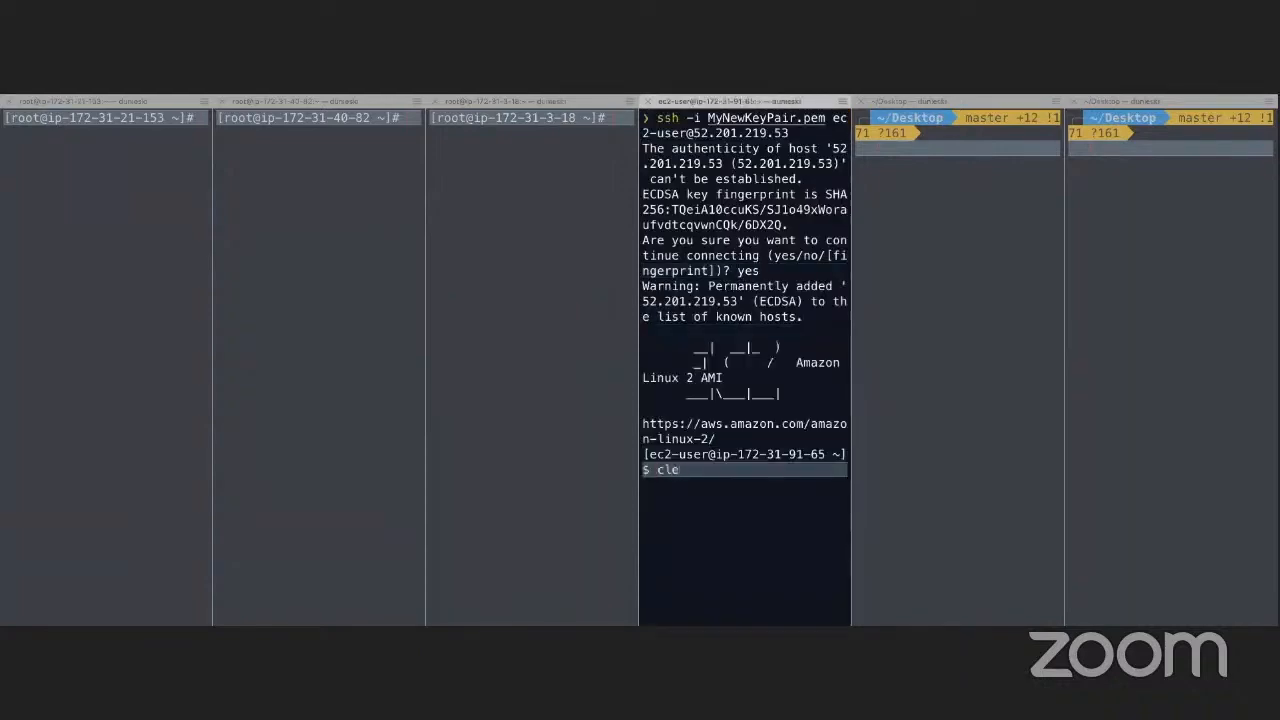
key("Return")
type("sudo")
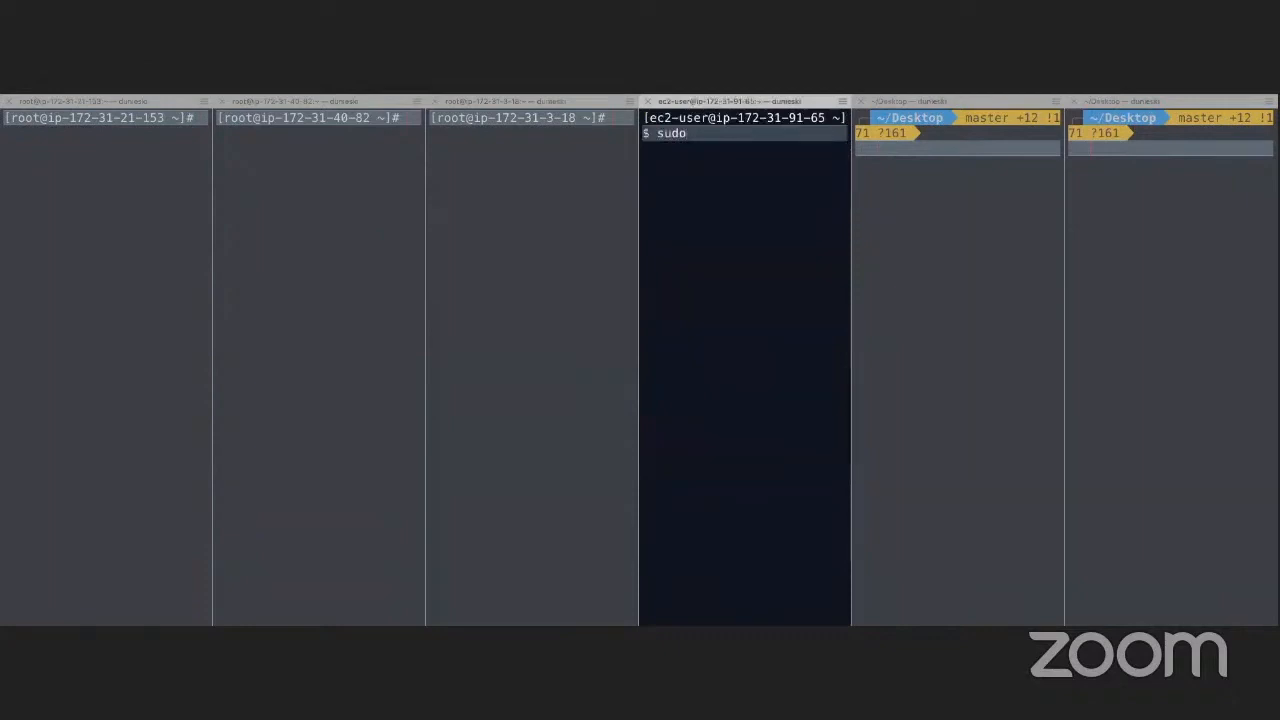
type(" -i")
key("Return")
type("cl")
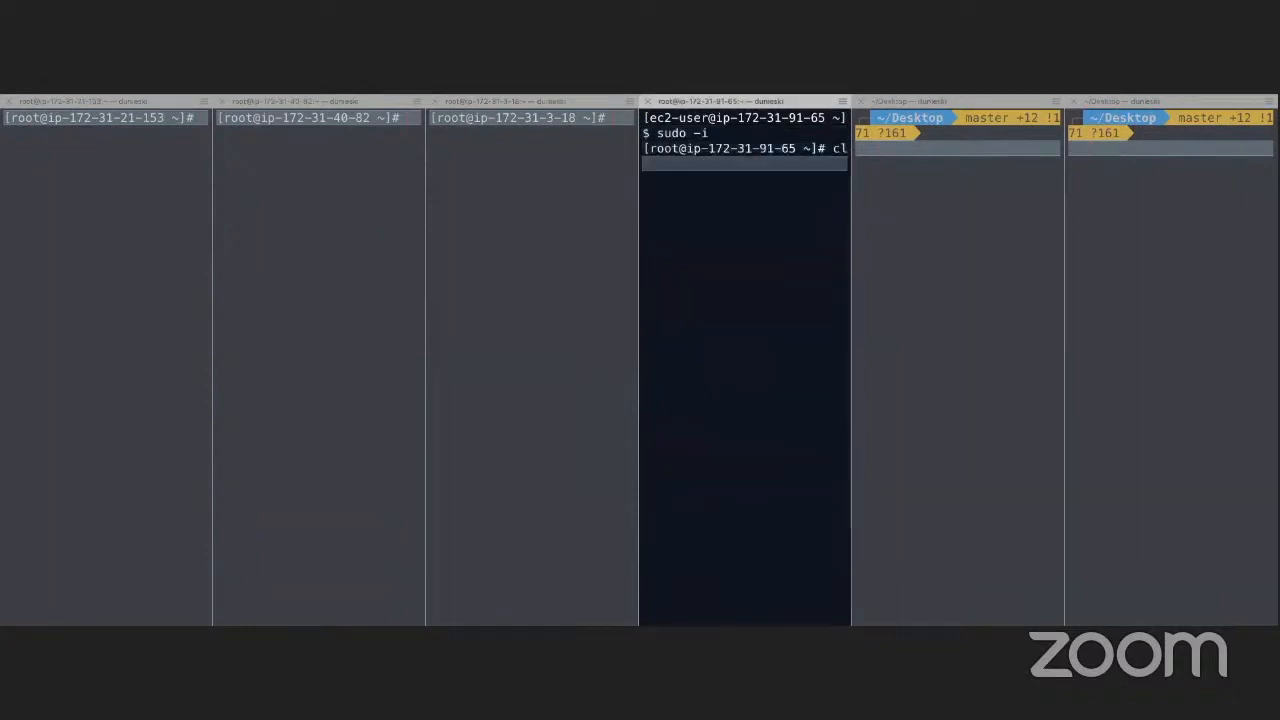
type("ear")
key("Return")
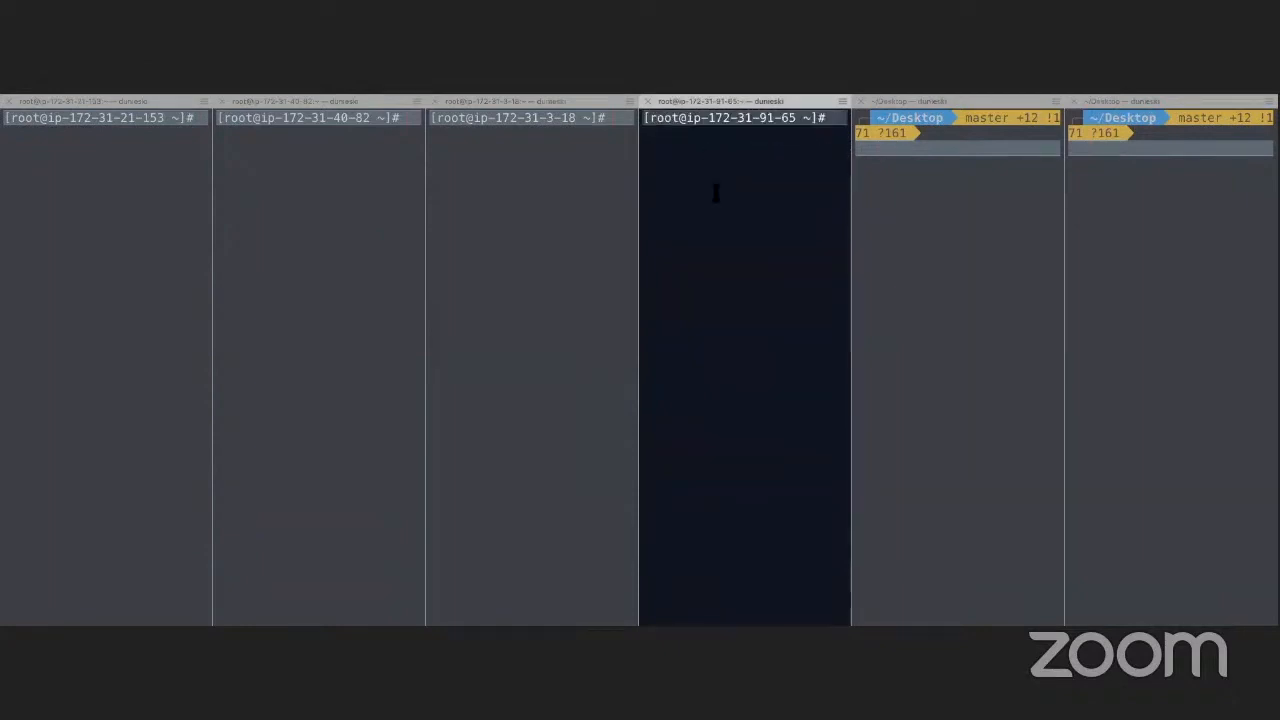
Step: Switch to the EC2 console in the browser and copy the us-east-1e instance's public IPv4 address 54.90.0.62
key("ctrl+Right")
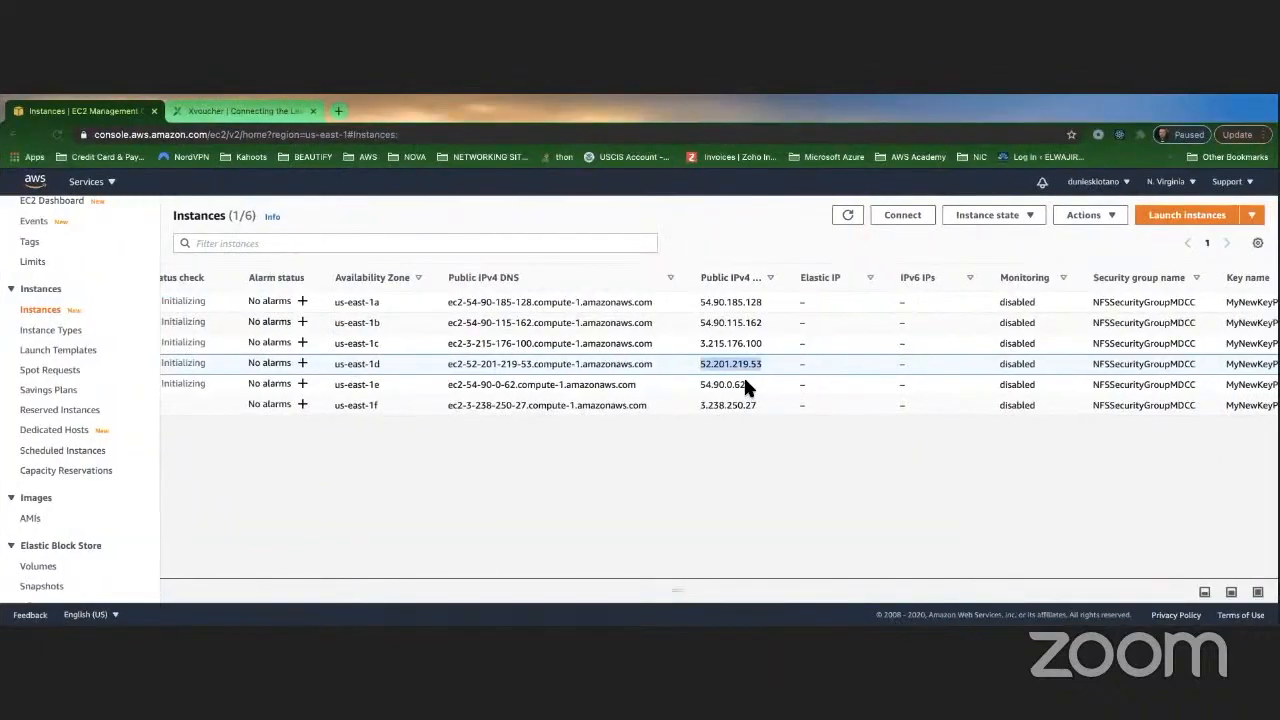
left_click_drag(745, 384, 701, 384)
key("super+c")
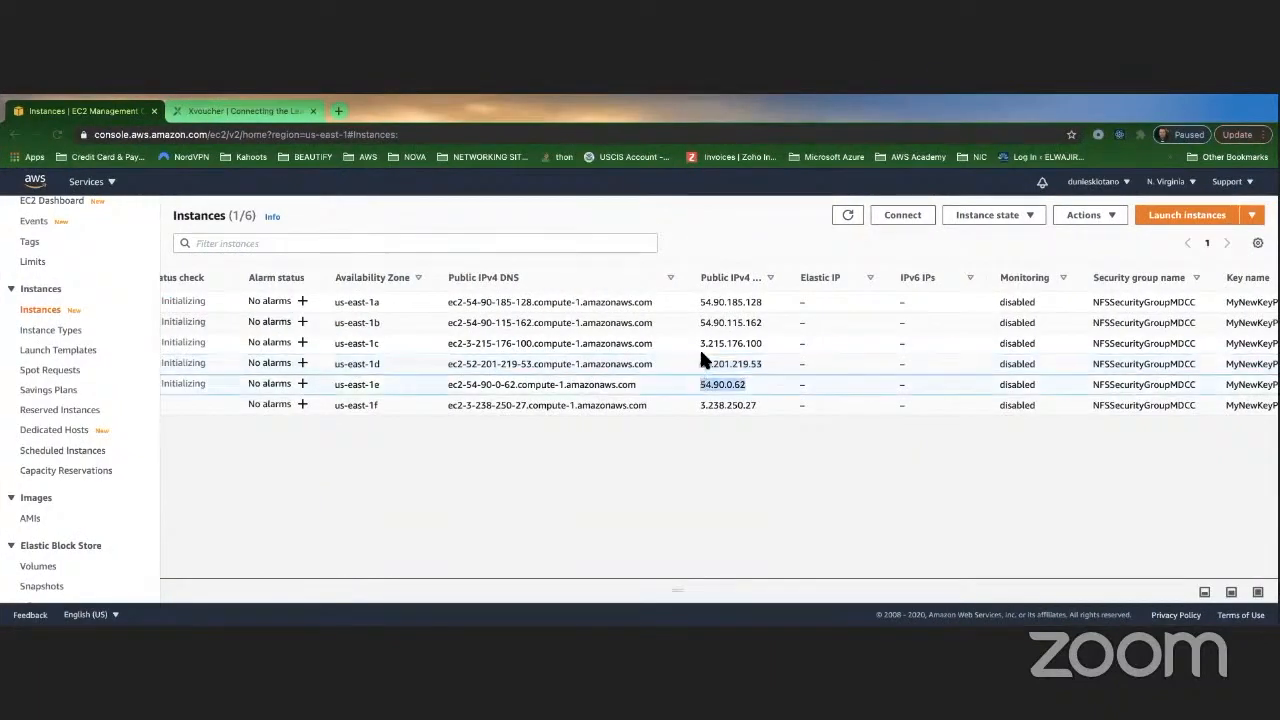
key("ctrl+Left")
left_click(903, 148)
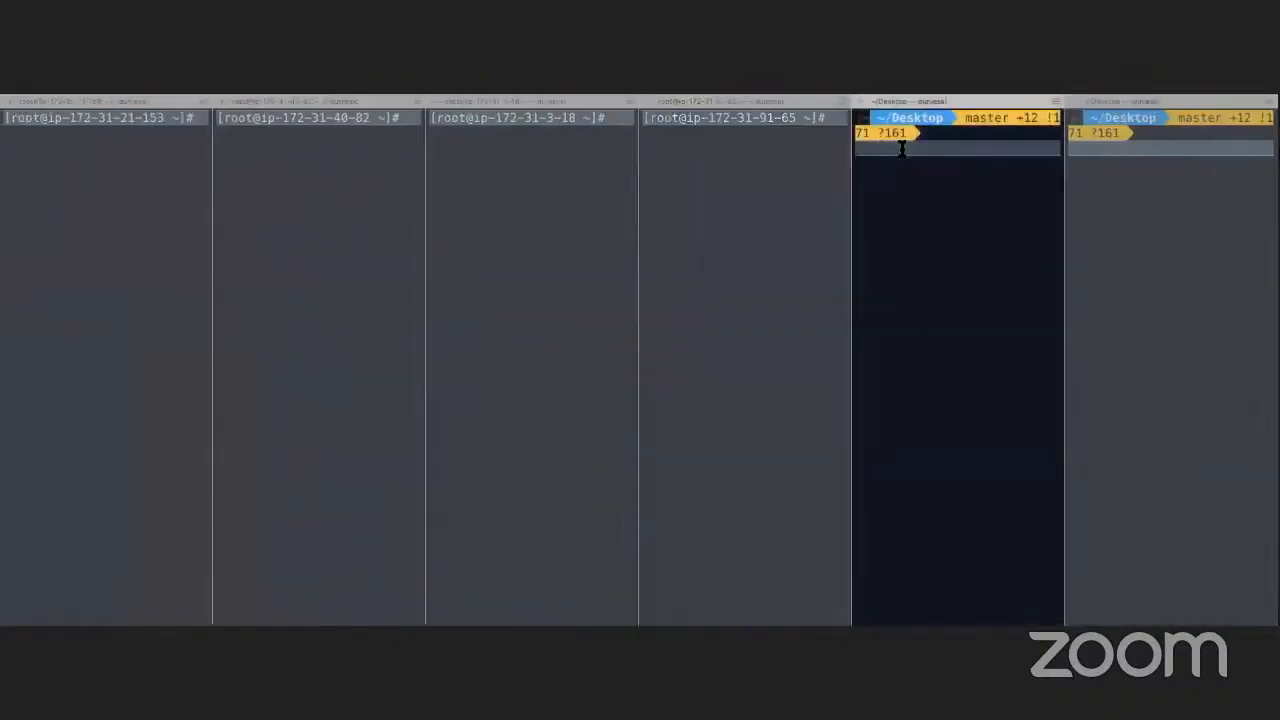
type("s")
key("Right")
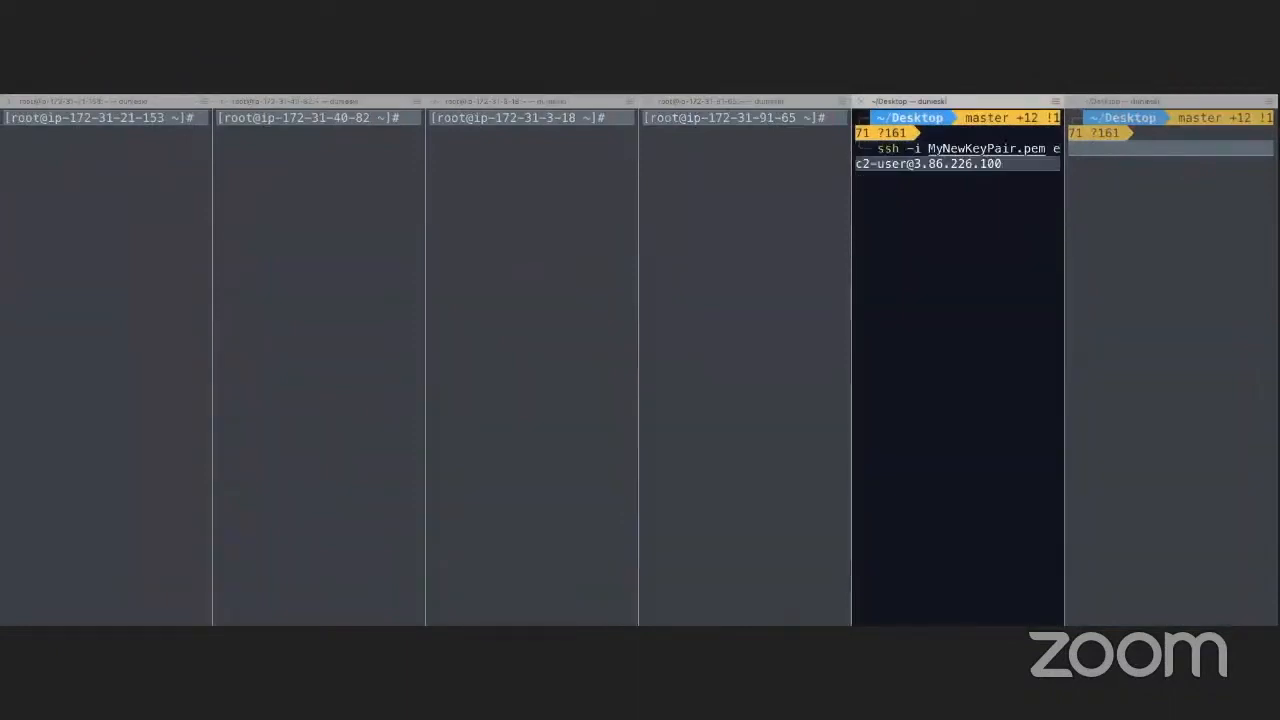
key("BackSpace")
key("BackSpace")
key("BackSpace")
key("BackSpace")
key("BackSpace")
key("BackSpace")
key("BackSpace")
key("BackSpace")
key("BackSpace")
key("BackSpace")
key("BackSpace")
key("BackSpace")
key("super+v")
key("Return")
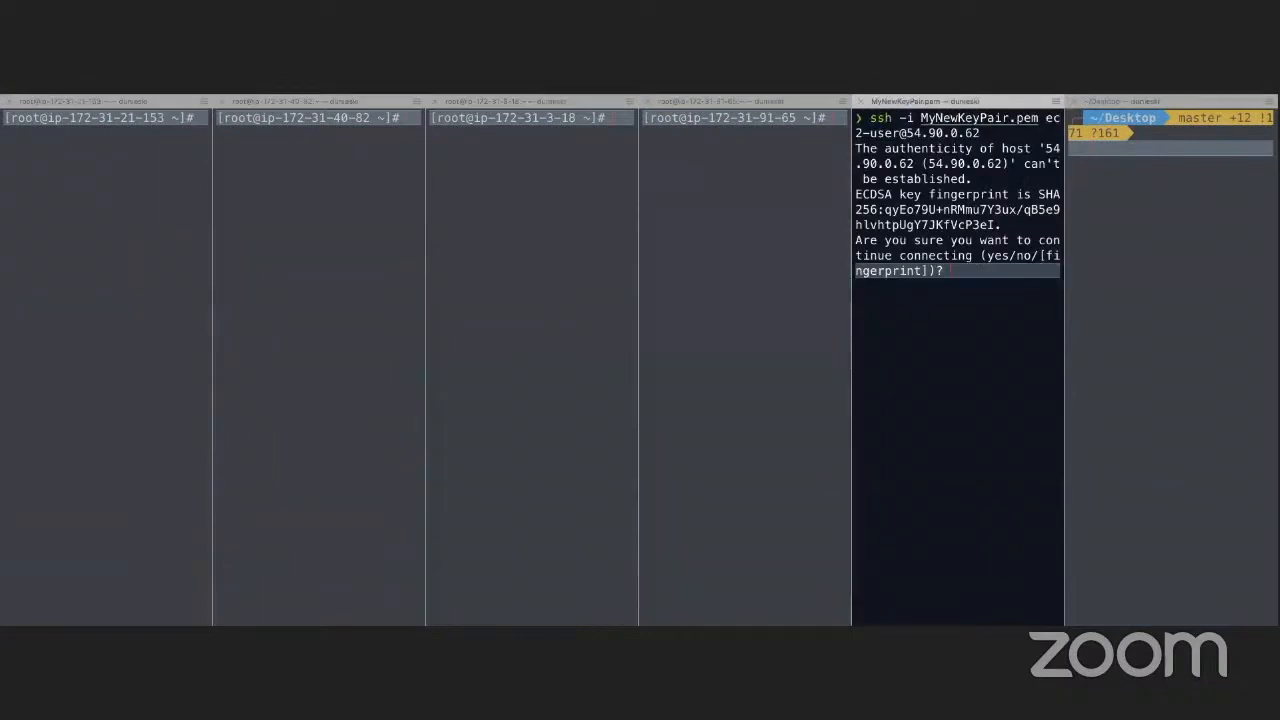
type("yes")
key("Return")
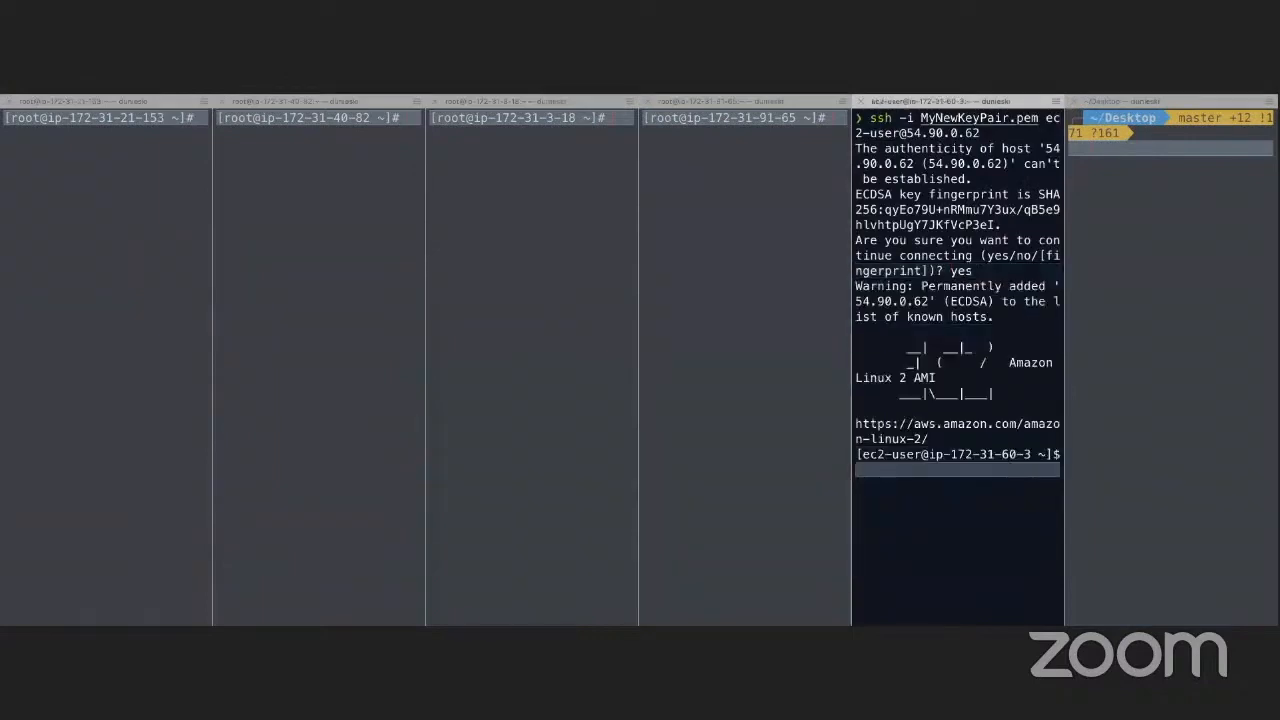
Step: Clear the screen on the us-east-1e server and open a root shell with sudo -i
type("clear")
key("Return")
type("sudo ")
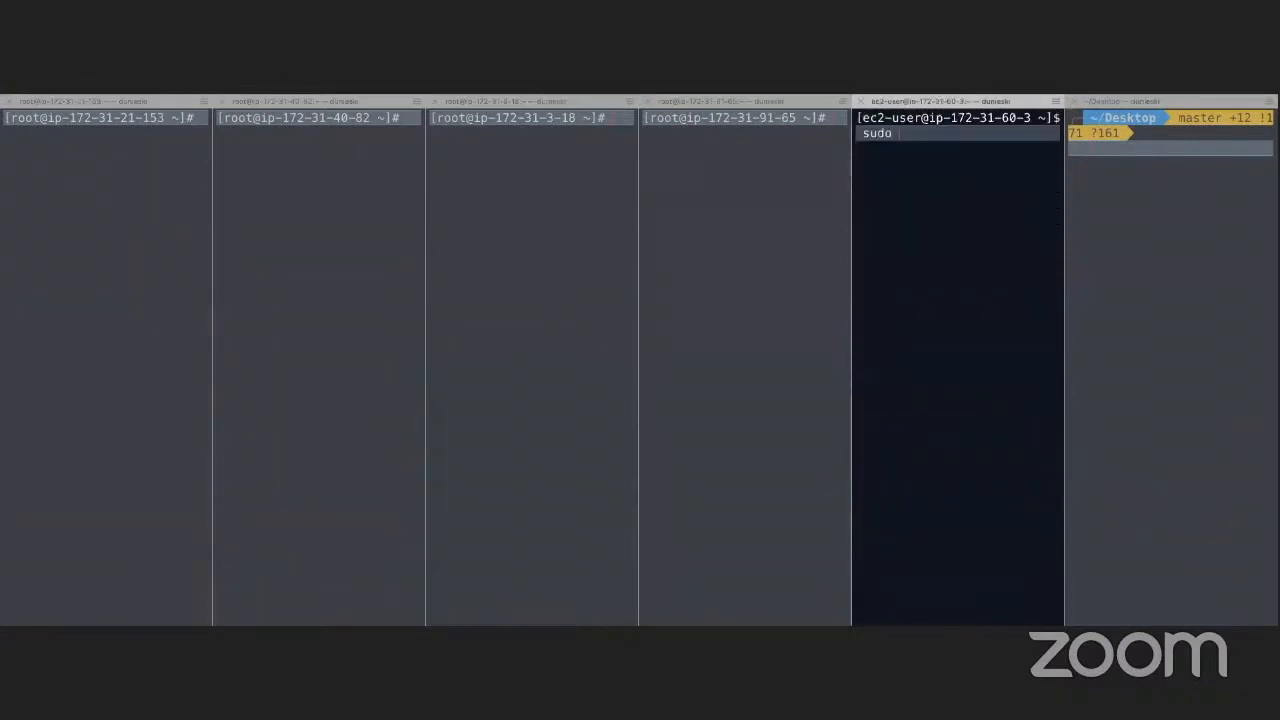
type("-i")
key("Return")
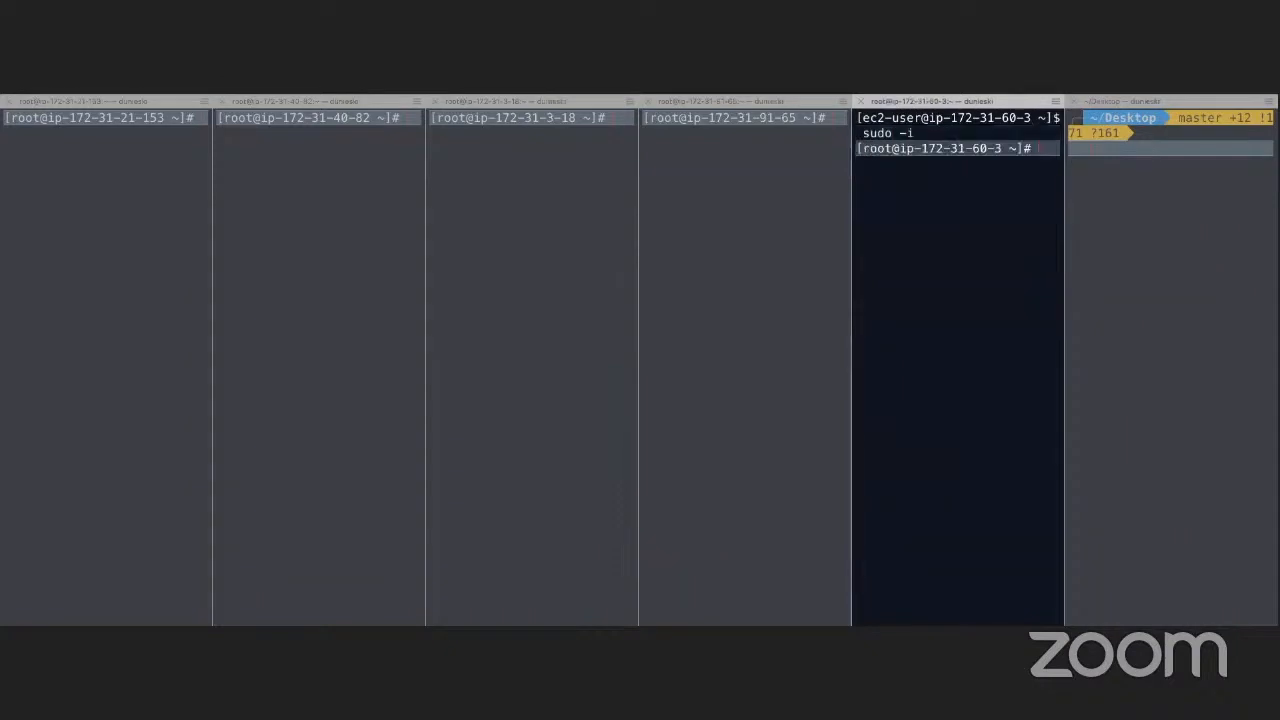
Step: Clear the ip-172-31-60-3 session and copy the us-east-1f instance's public IPv4 address from the EC2 console in the browser
type("clear")
key("Return")
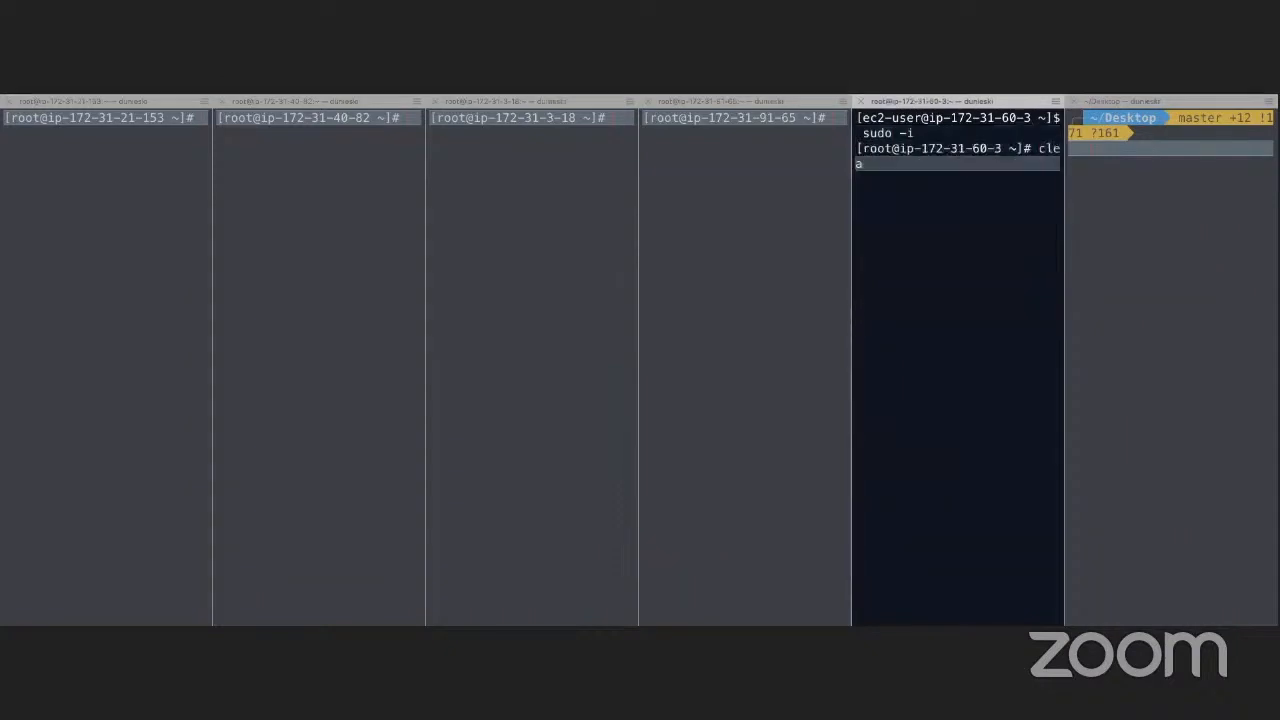
key("ctrl+Right")
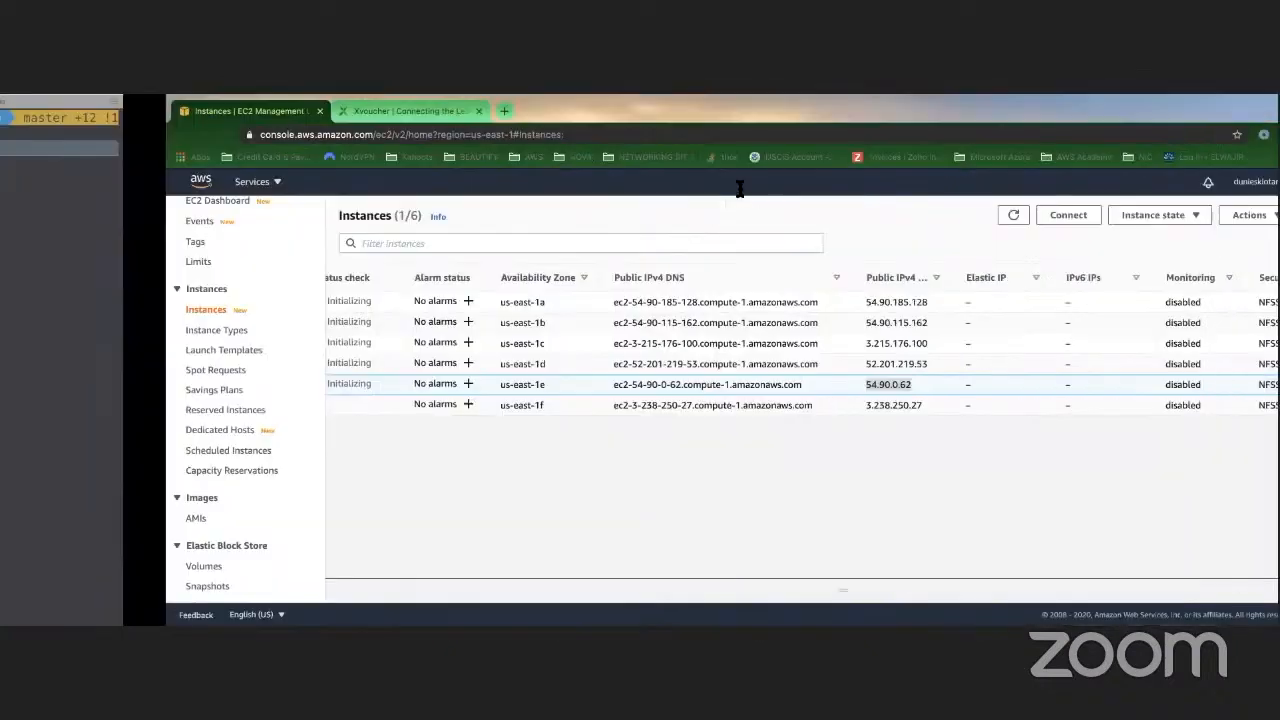
left_click_drag(758, 404, 700, 405)
key("super+c")
key("ctrl+Left")
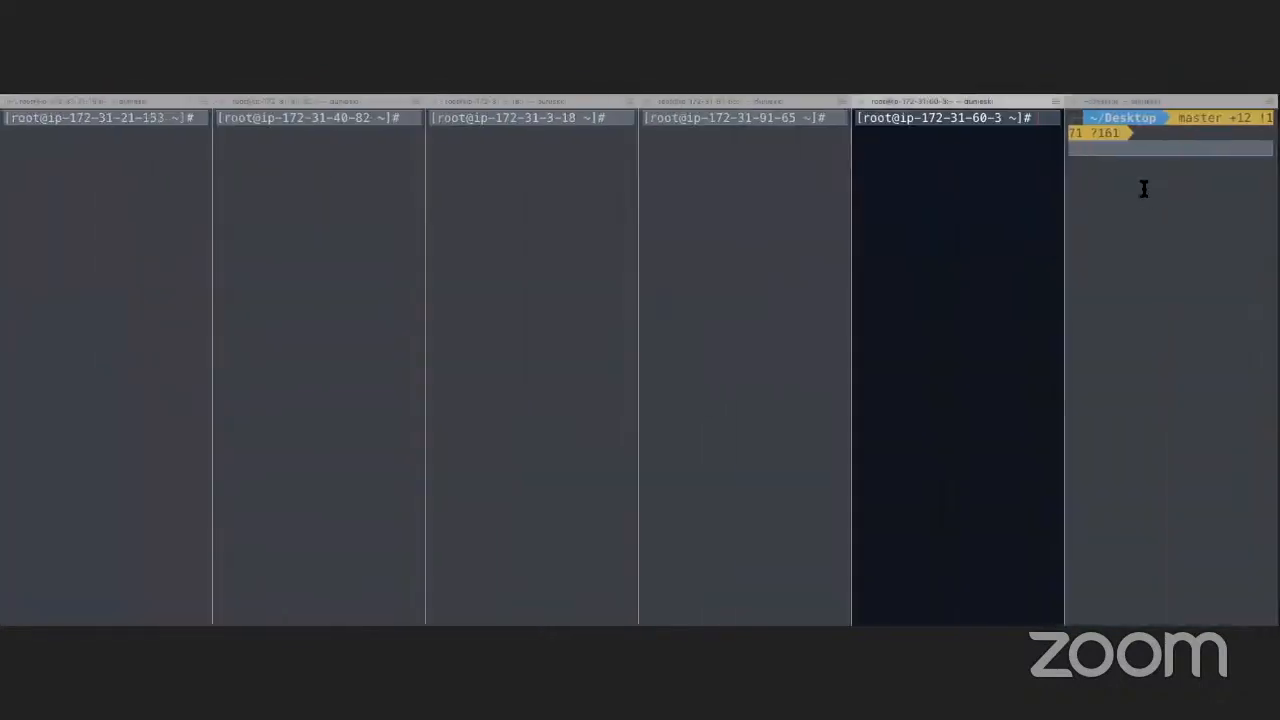
left_click(1092, 147)
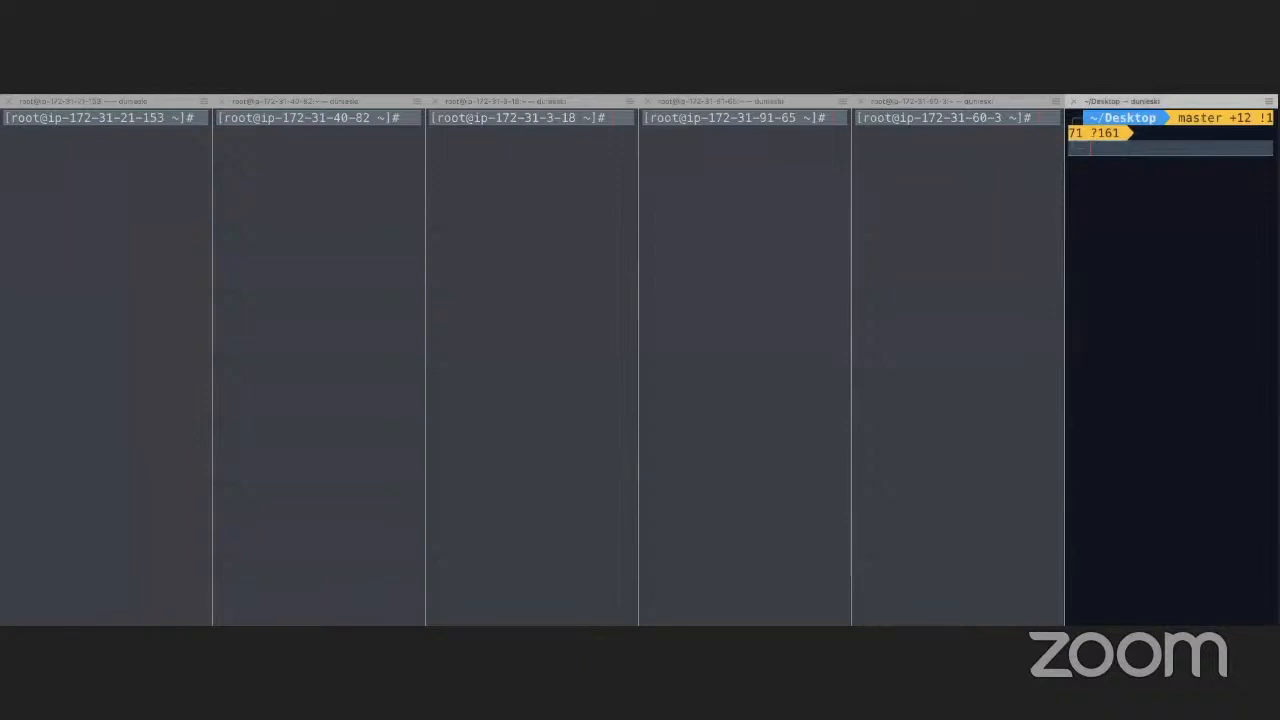
type("ssh -i MyNewKeyPair.pem ec2-user@3.86.226.100")
key("Right")
key("BackSpace")
key("BackSpace")
key("BackSpace")
key("BackSpace")
key("BackSpace")
key("BackSpace")
key("BackSpace")
key("BackSpace")
key("BackSpace")
key("BackSpace")
key("BackSpace")
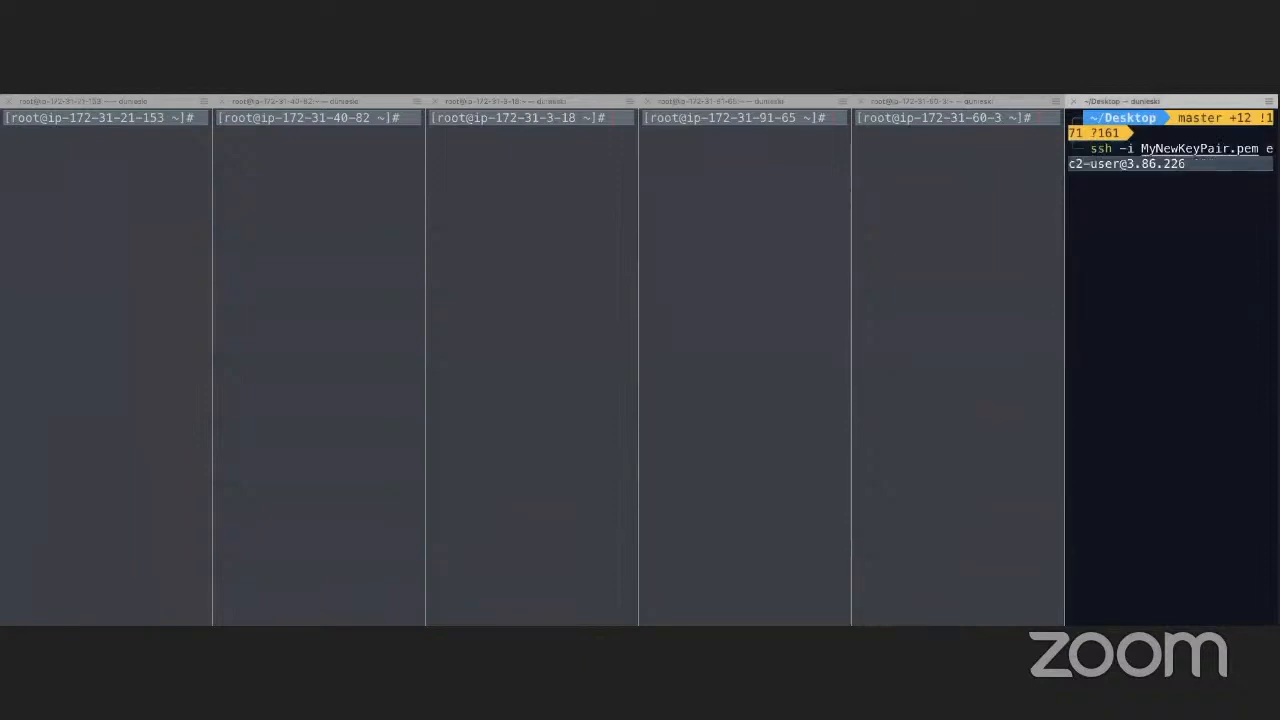
key("super+v")
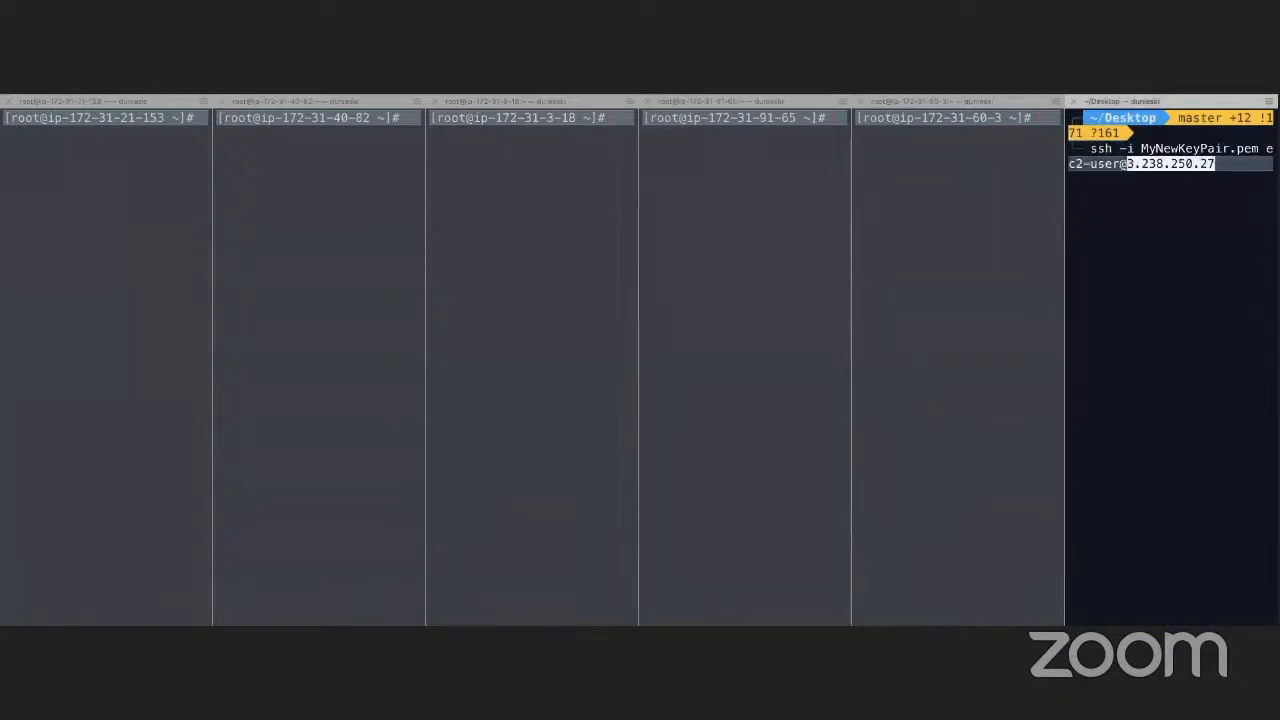
key("Return")
type("yes")
key("Return")
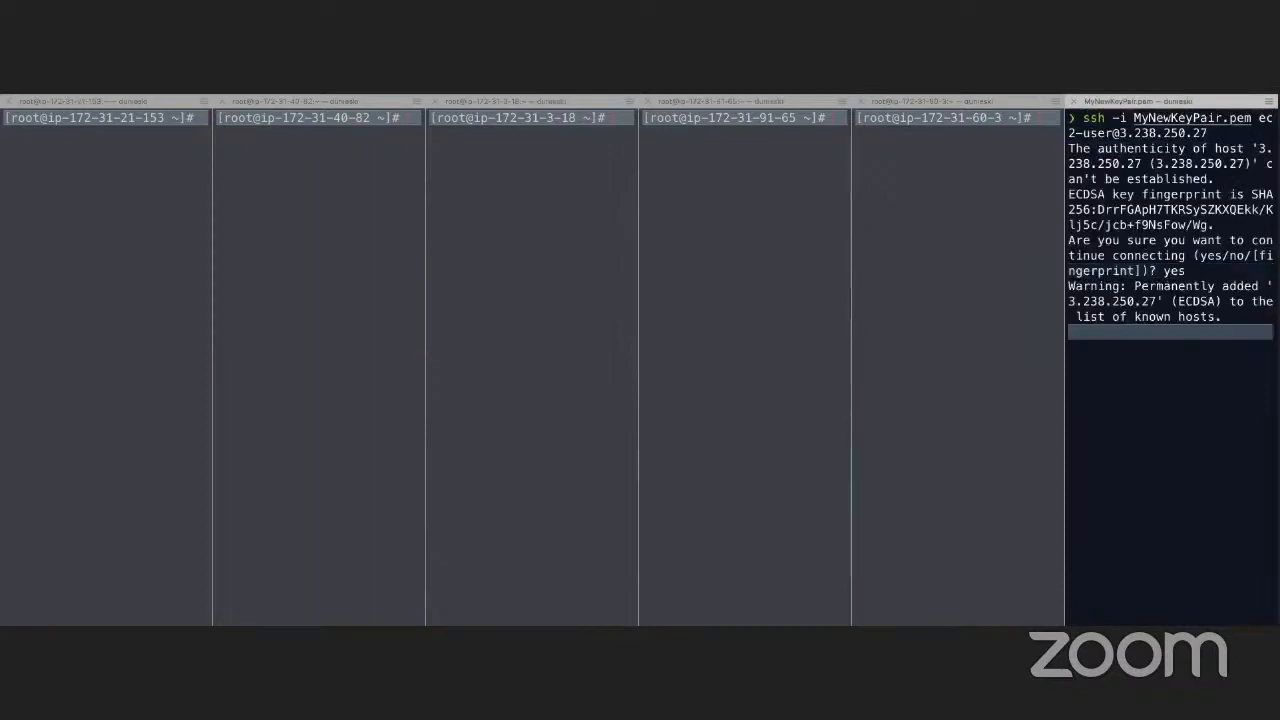
Step: Switch the new us-east-1f session to root with sudo -i and clear its terminal output
type("clear")
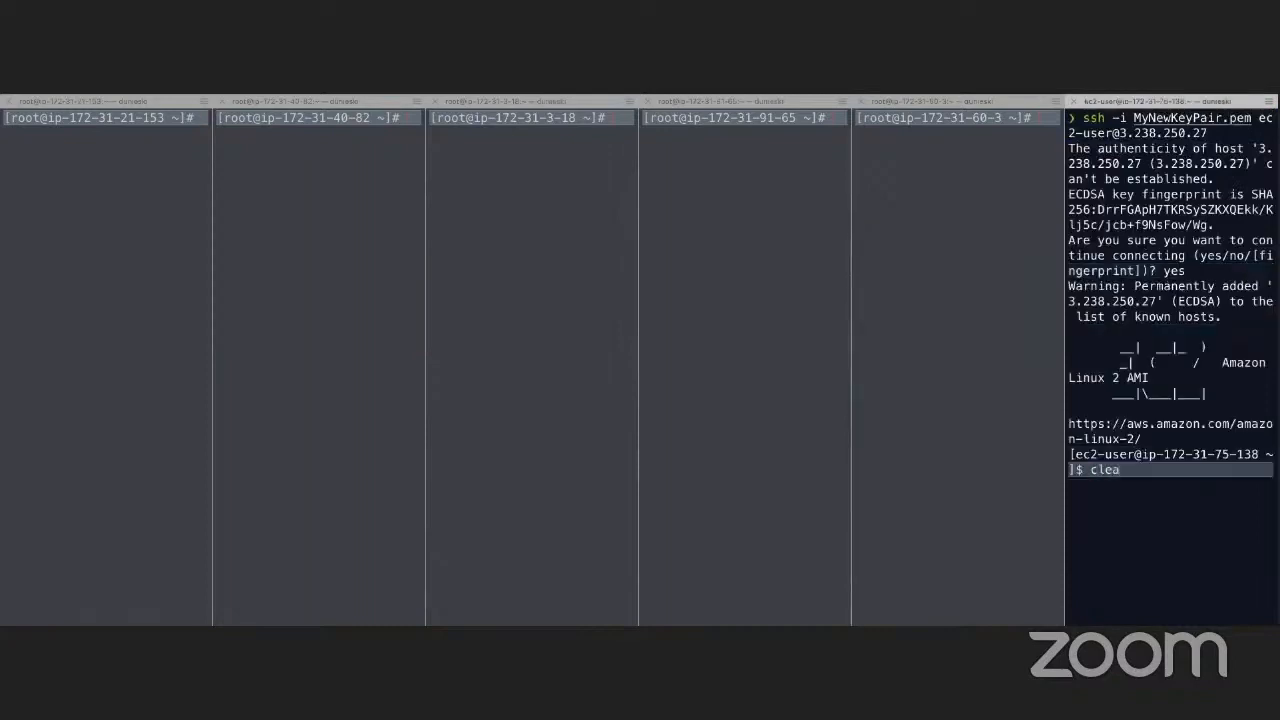
key("Return")
type("sud")
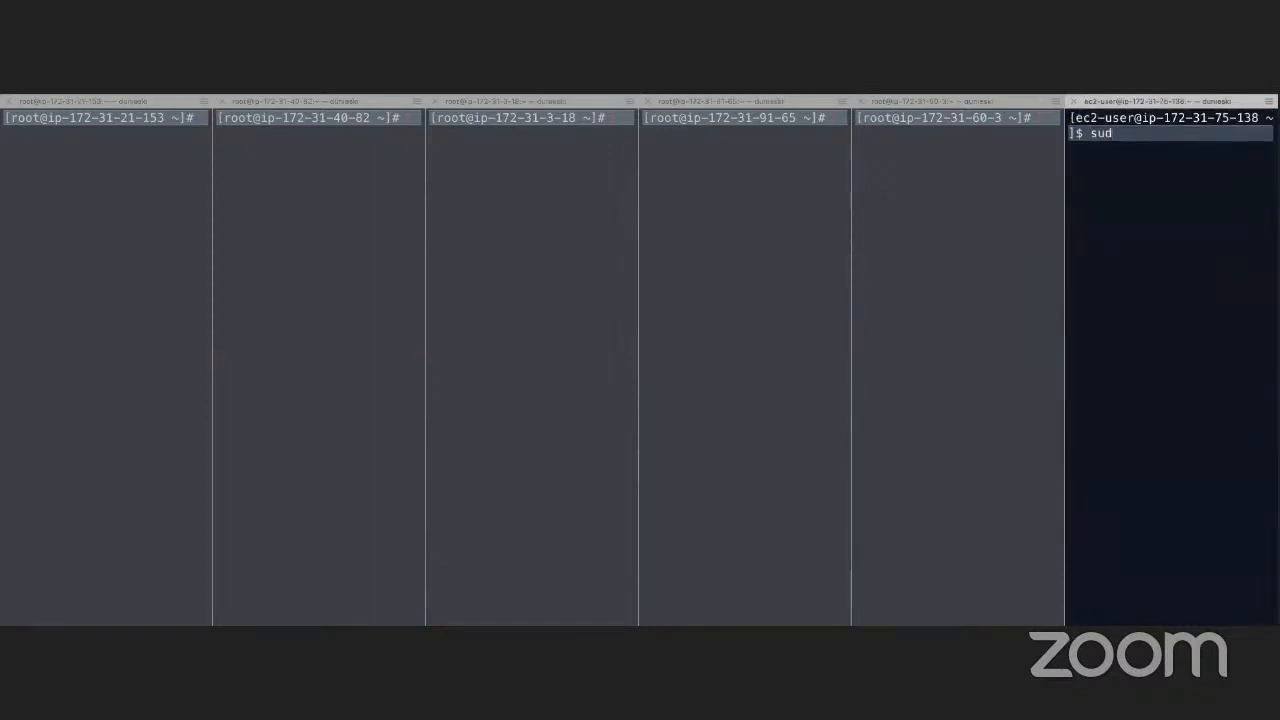
type("o -i")
key("Return")
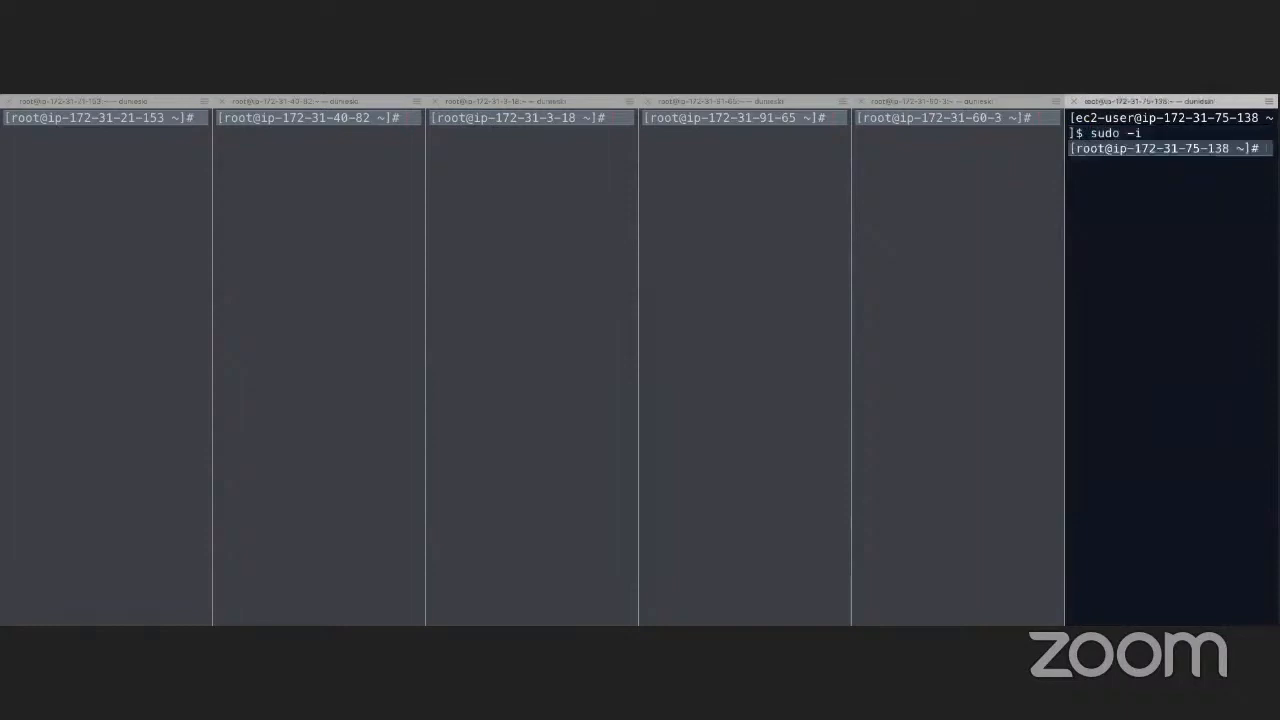
type("clear")
key("Return")
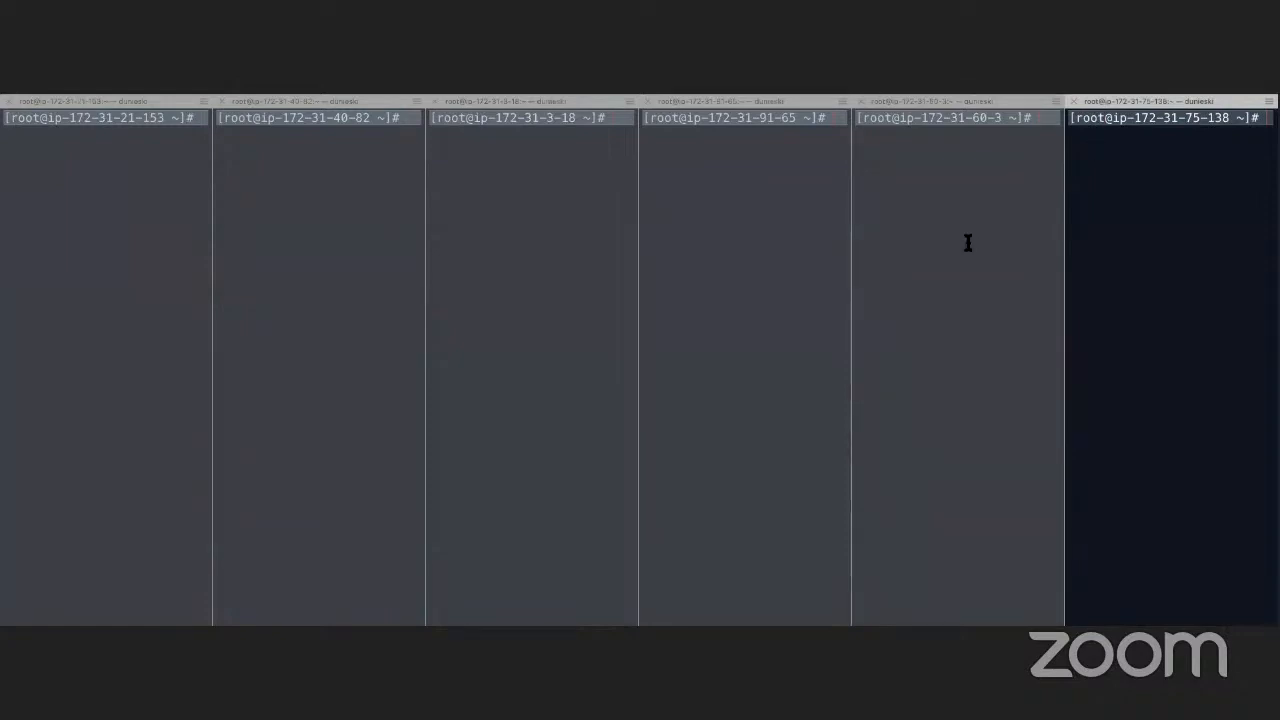
Step: Switch to the browser and open the EFS service console in a new tab alongside the EC2 instances page
key("ctrl+Right")
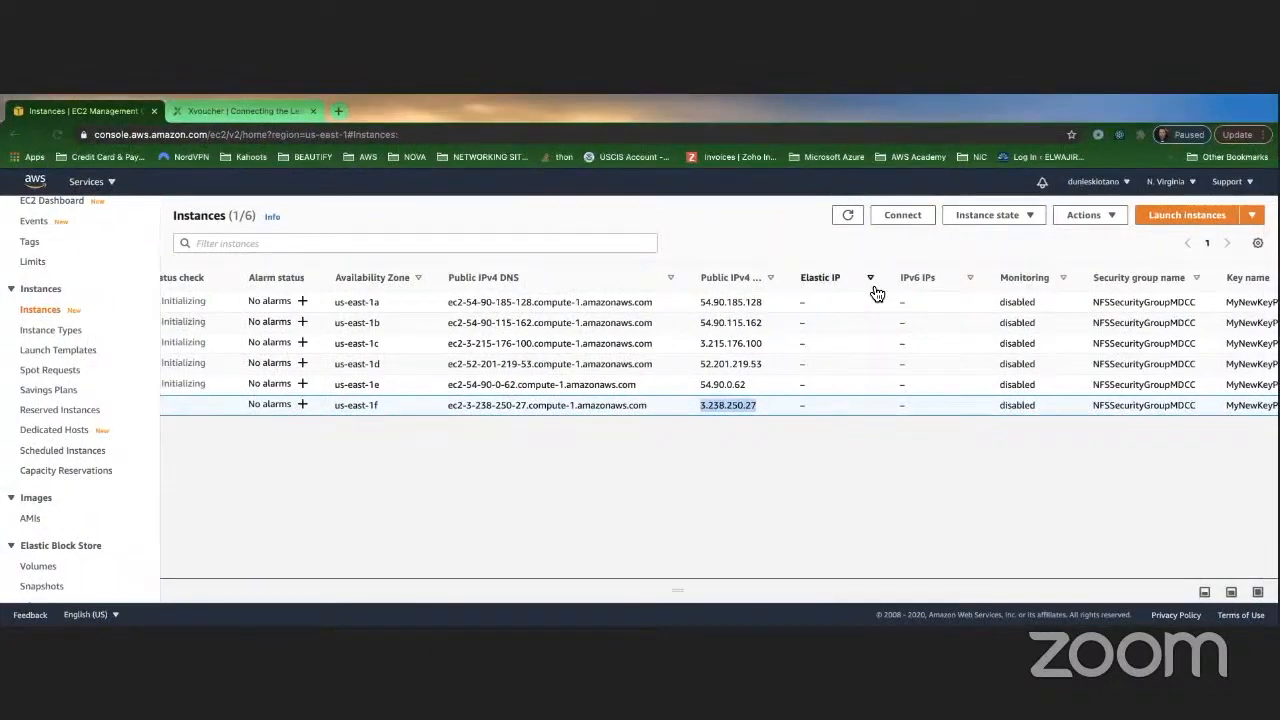
scroll(863, 287, "right", 1)
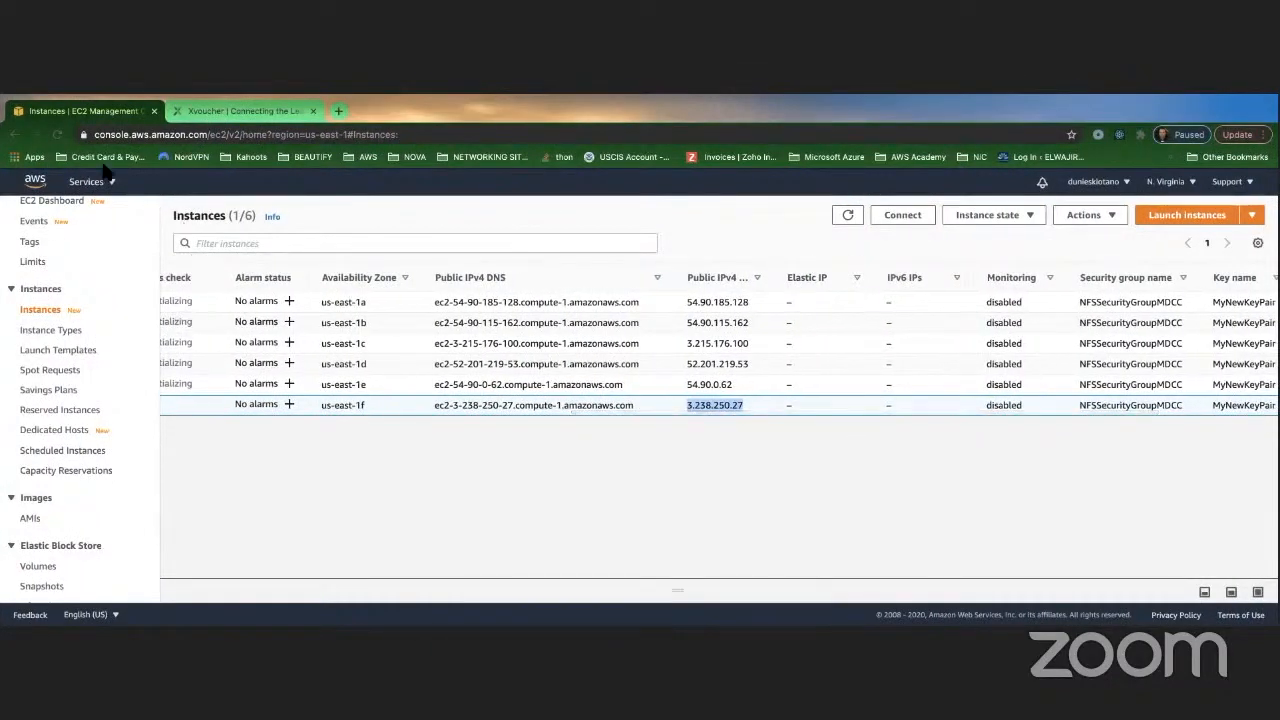
right_click(74, 205)
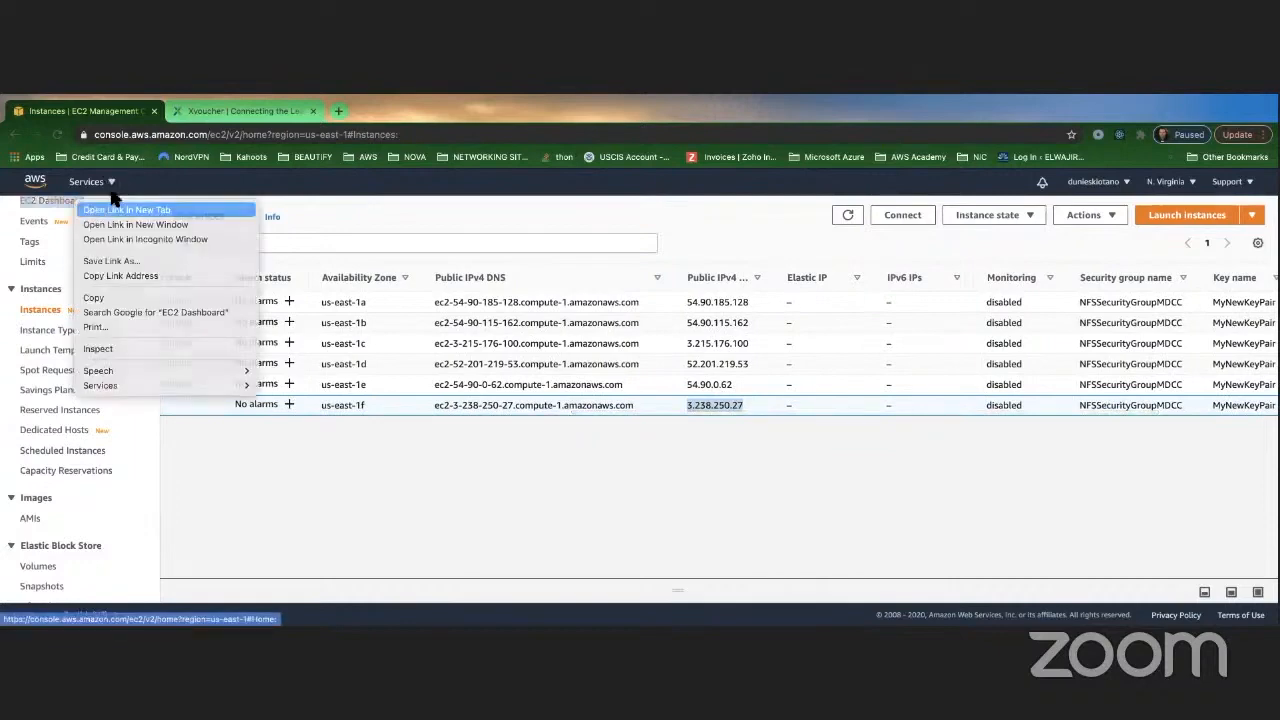
left_click(110, 207)
left_click(200, 112)
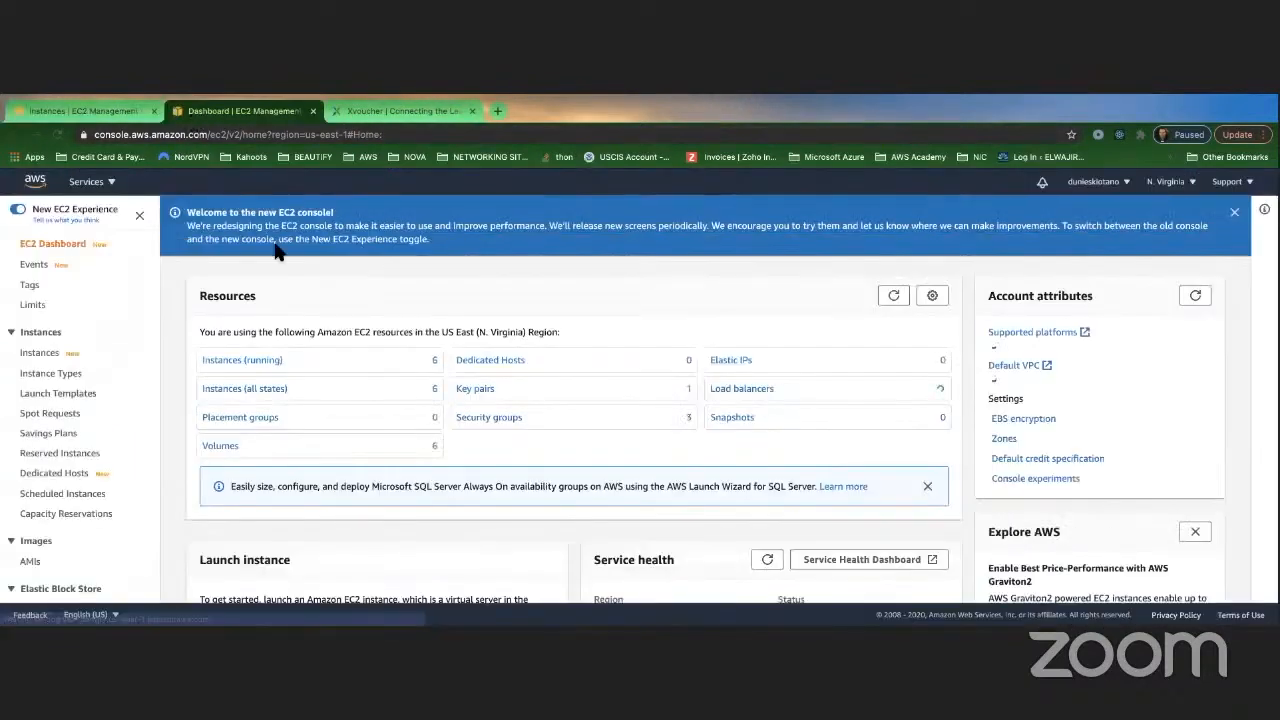
left_click(100, 182)
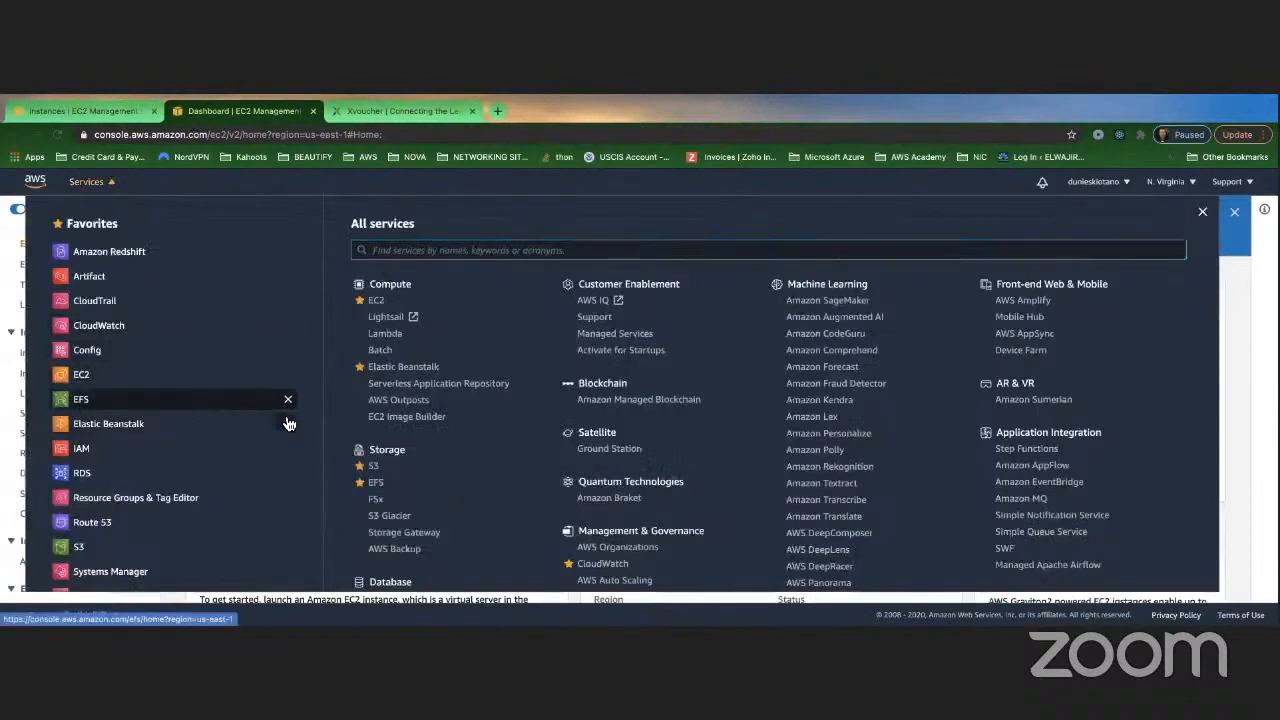
left_click(288, 424)
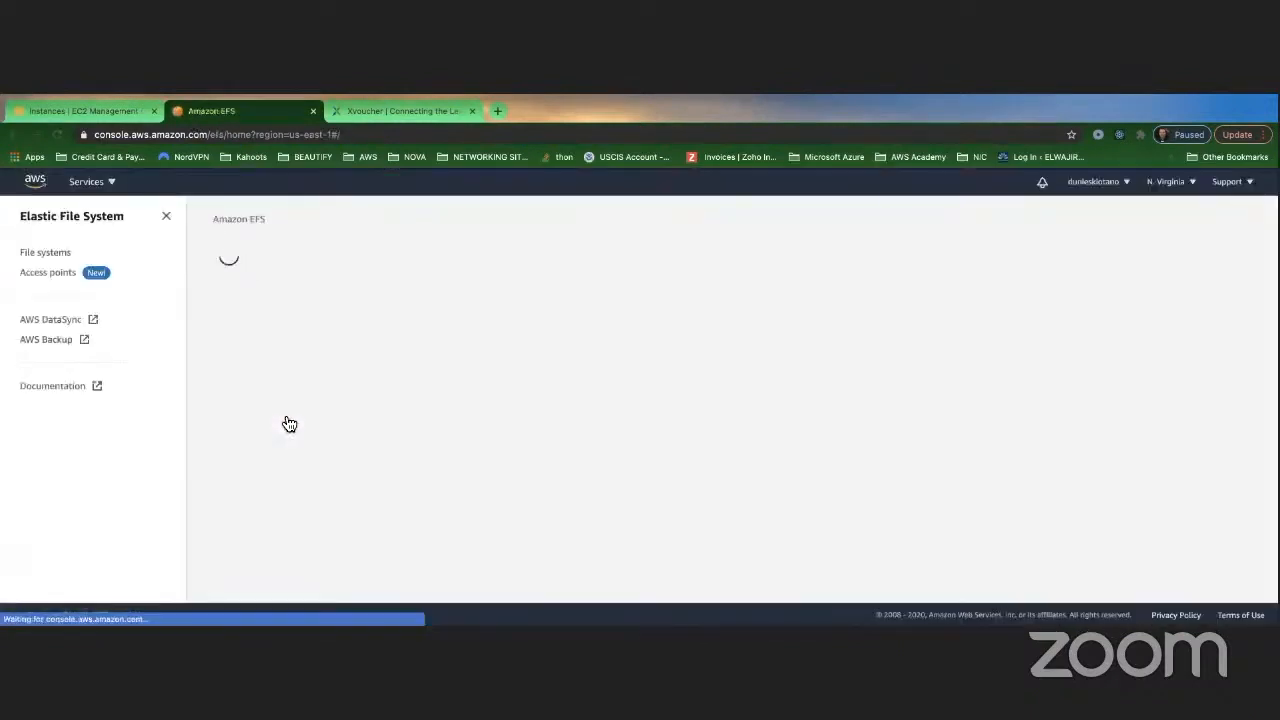
Step: Create an EFS file system named MySaturdayClassEFS in the default VPC with the recommended settings
scroll(588, 428, "down", 3)
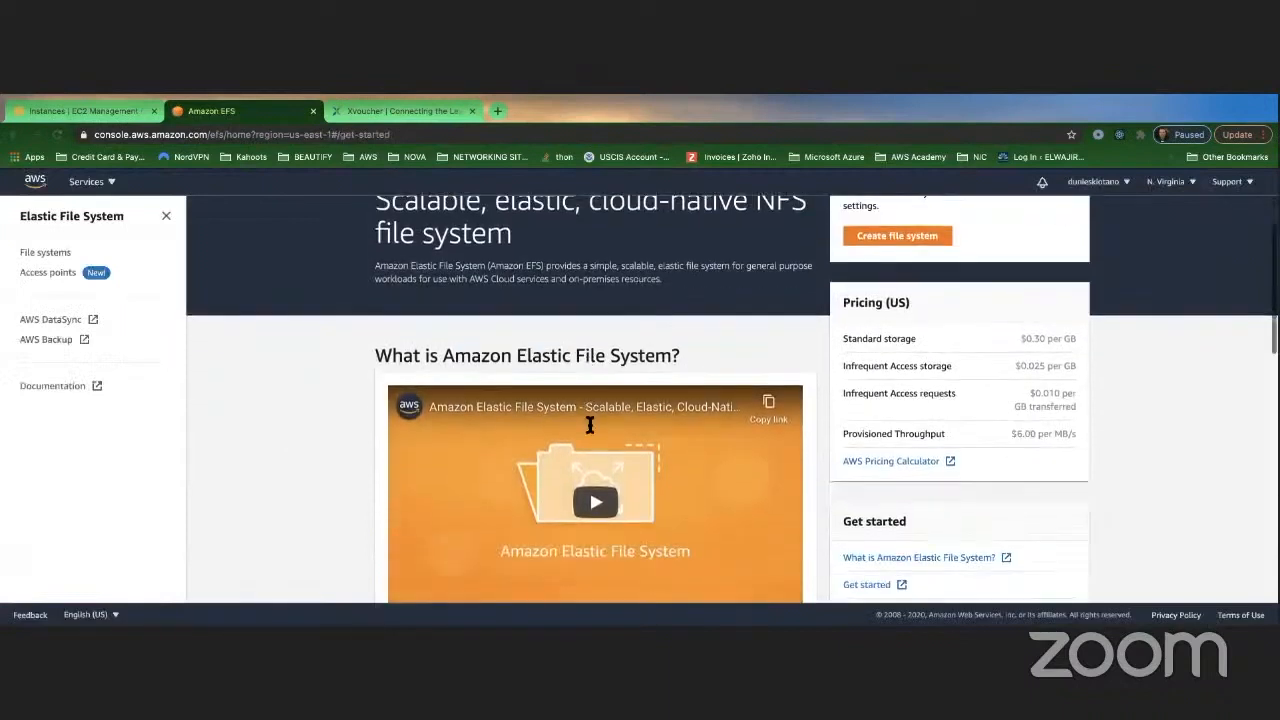
scroll(590, 425, "up", 3)
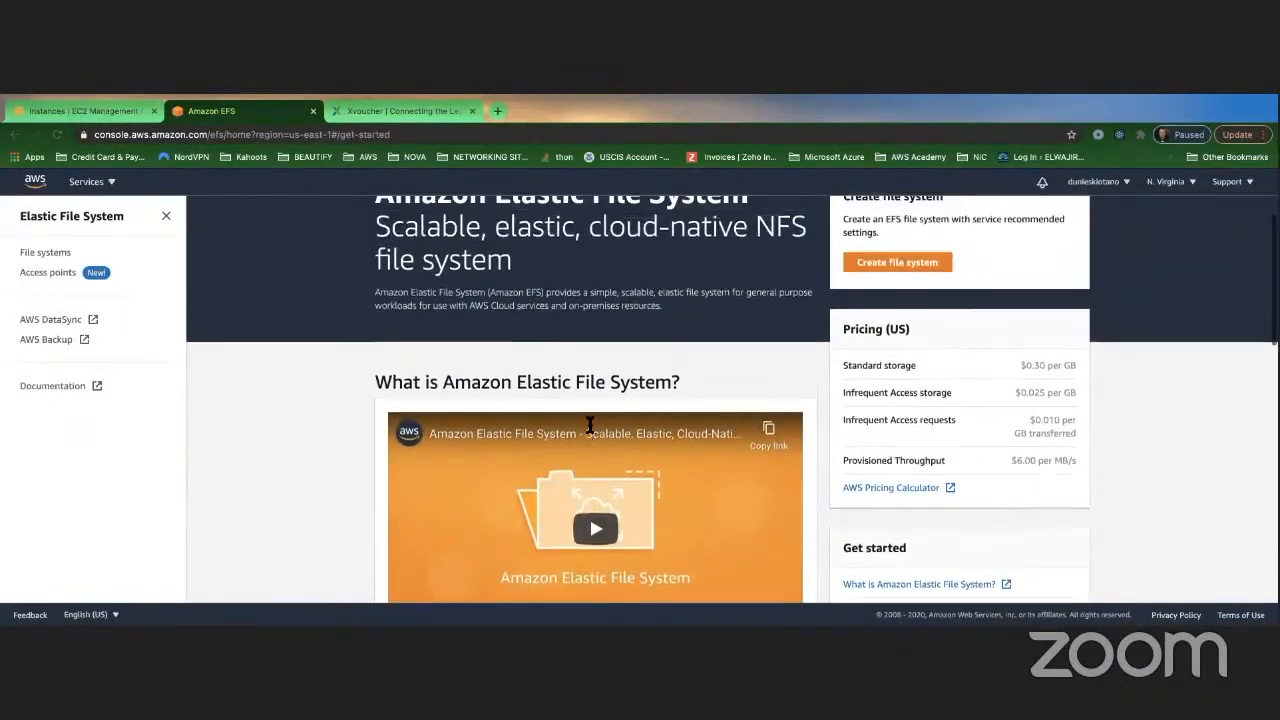
left_click(907, 318)
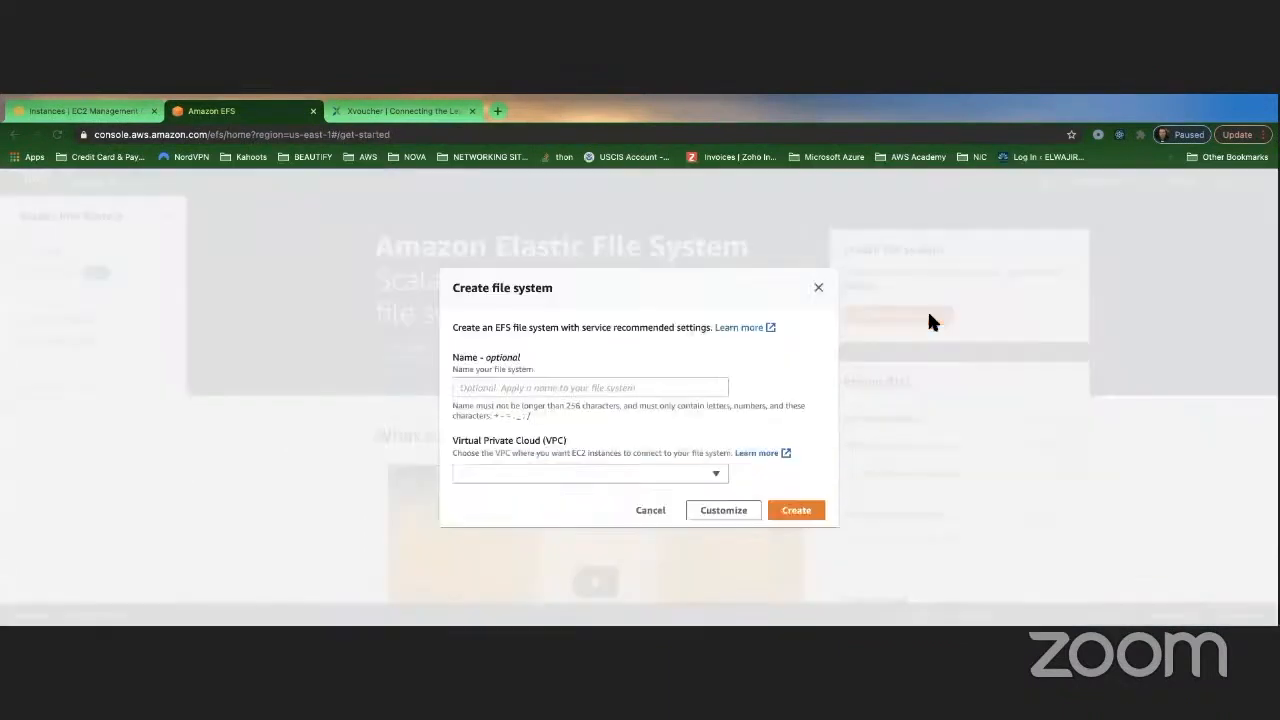
left_click(570, 386)
type("MySa")
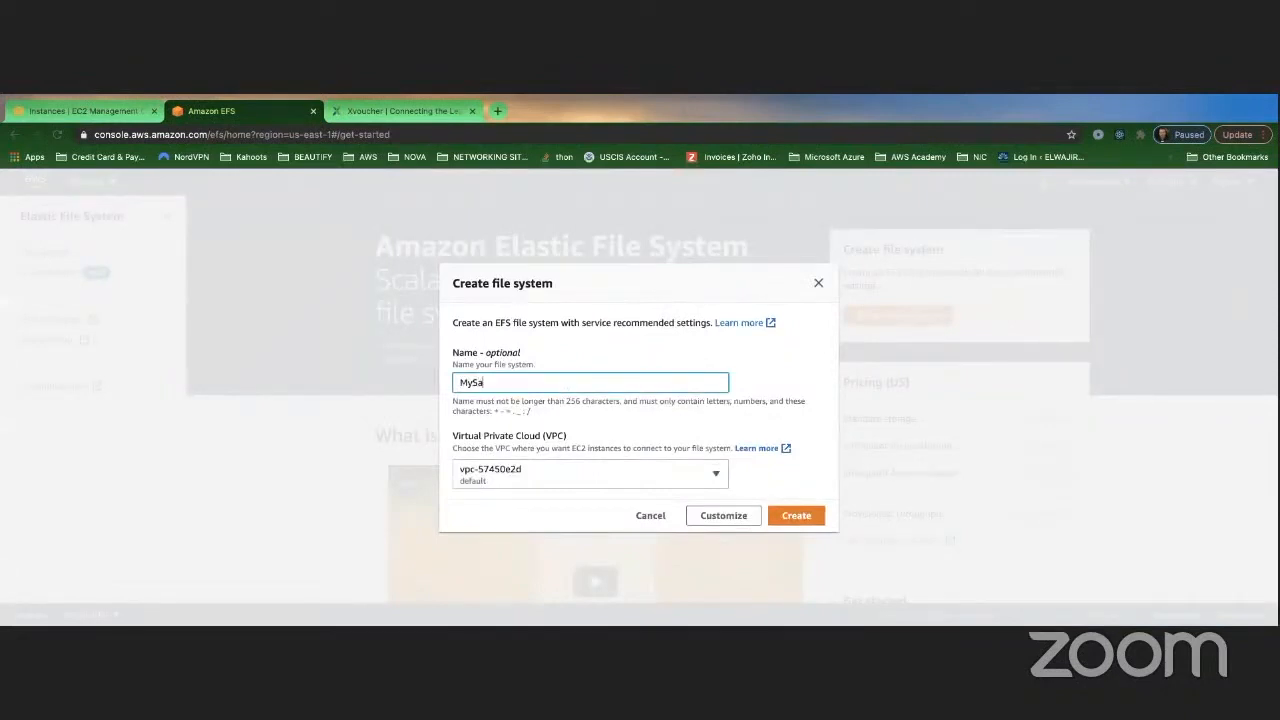
type("turdayClassEFS")
left_click(797, 517)
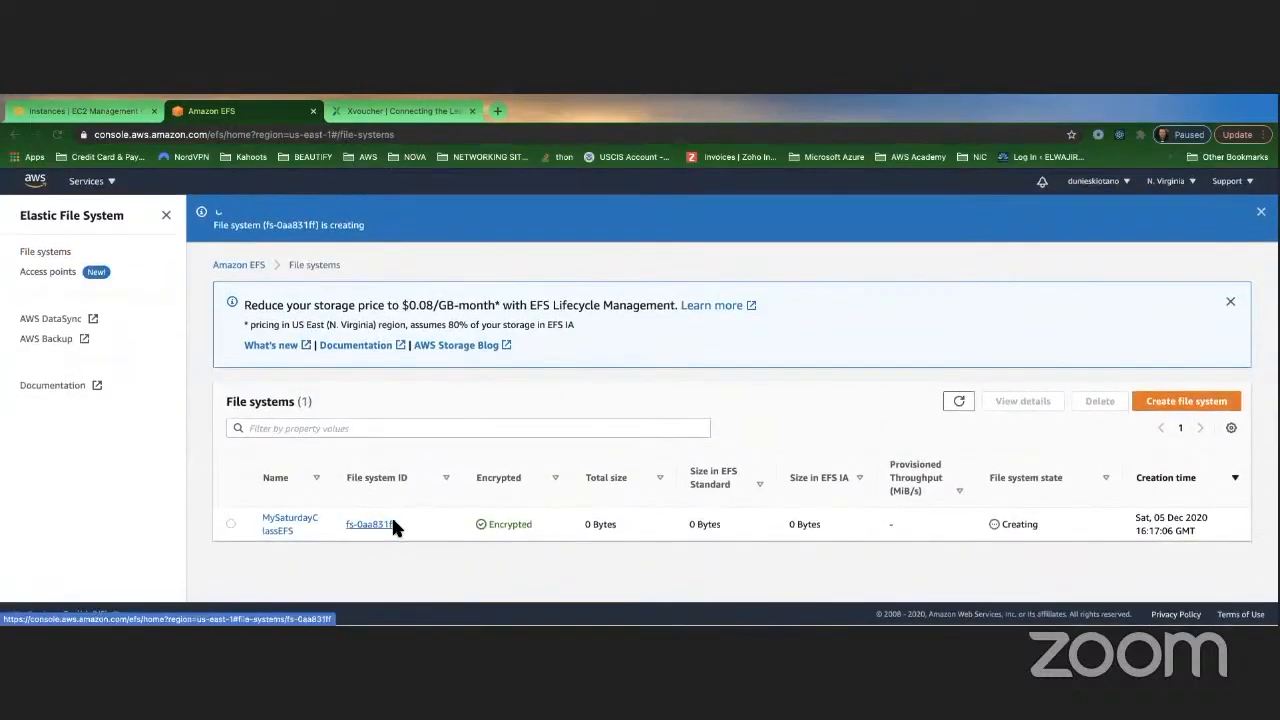
Step: Refresh the file systems list and view the network mount targets of MySaturdayClassEFS for each availability zone
left_click(959, 402)
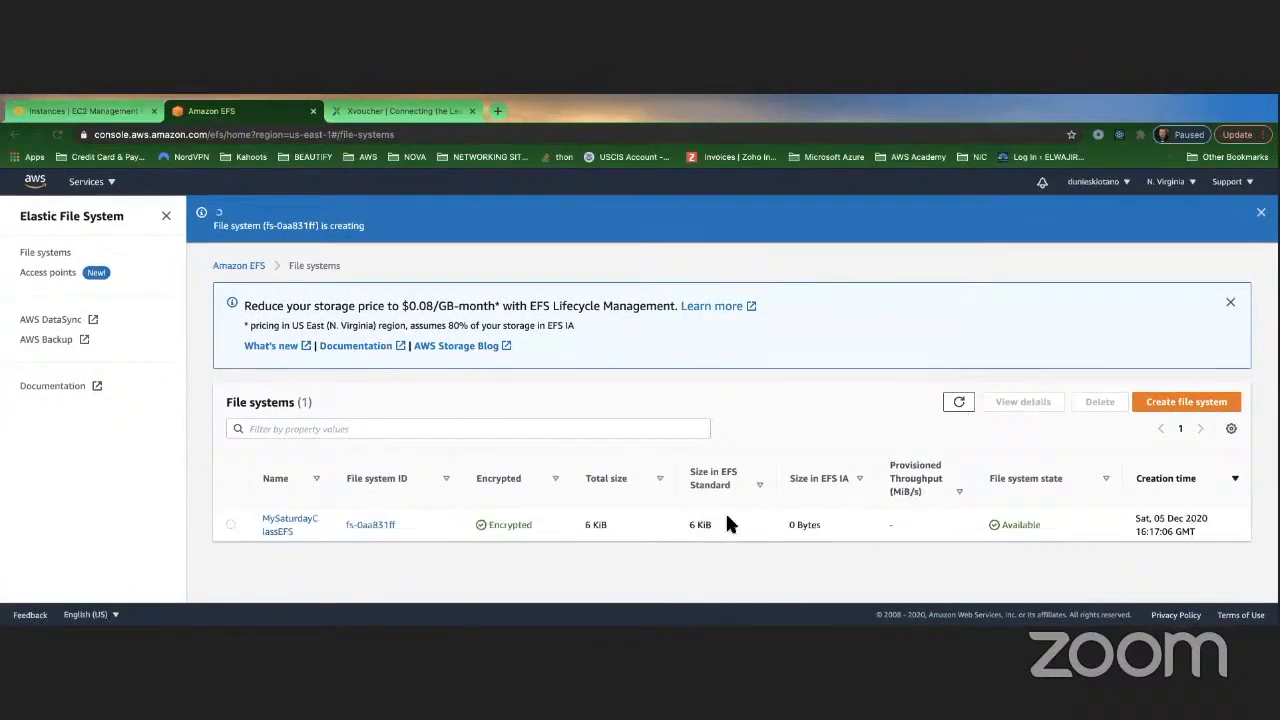
left_click(290, 525)
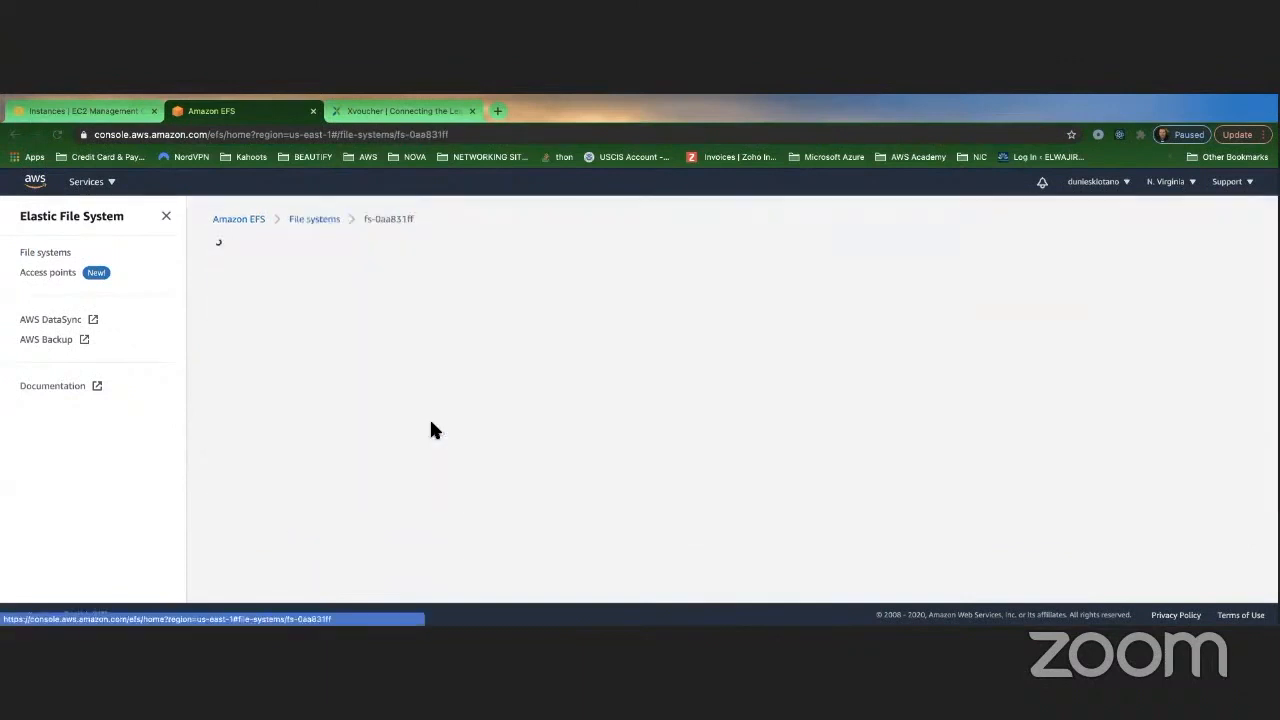
scroll(527, 345, "down", 1)
scroll(530, 352, "down", 2)
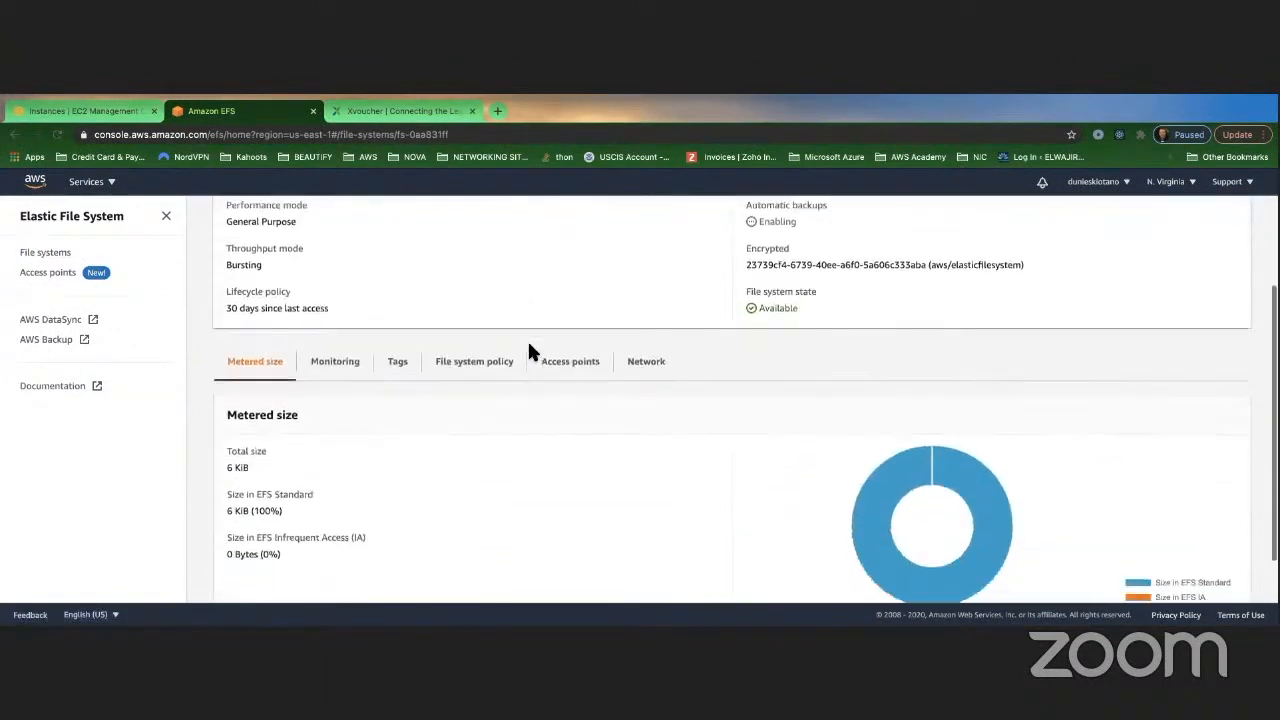
left_click(646, 358)
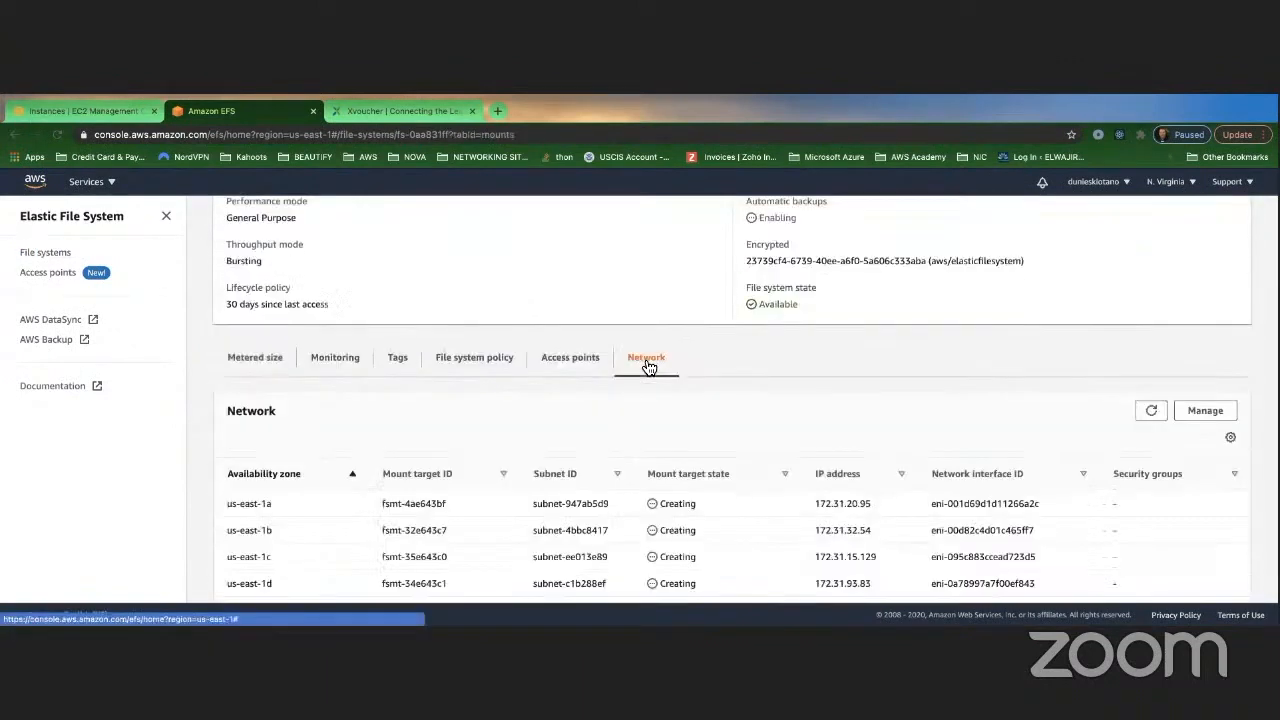
scroll(680, 410, "down", 1)
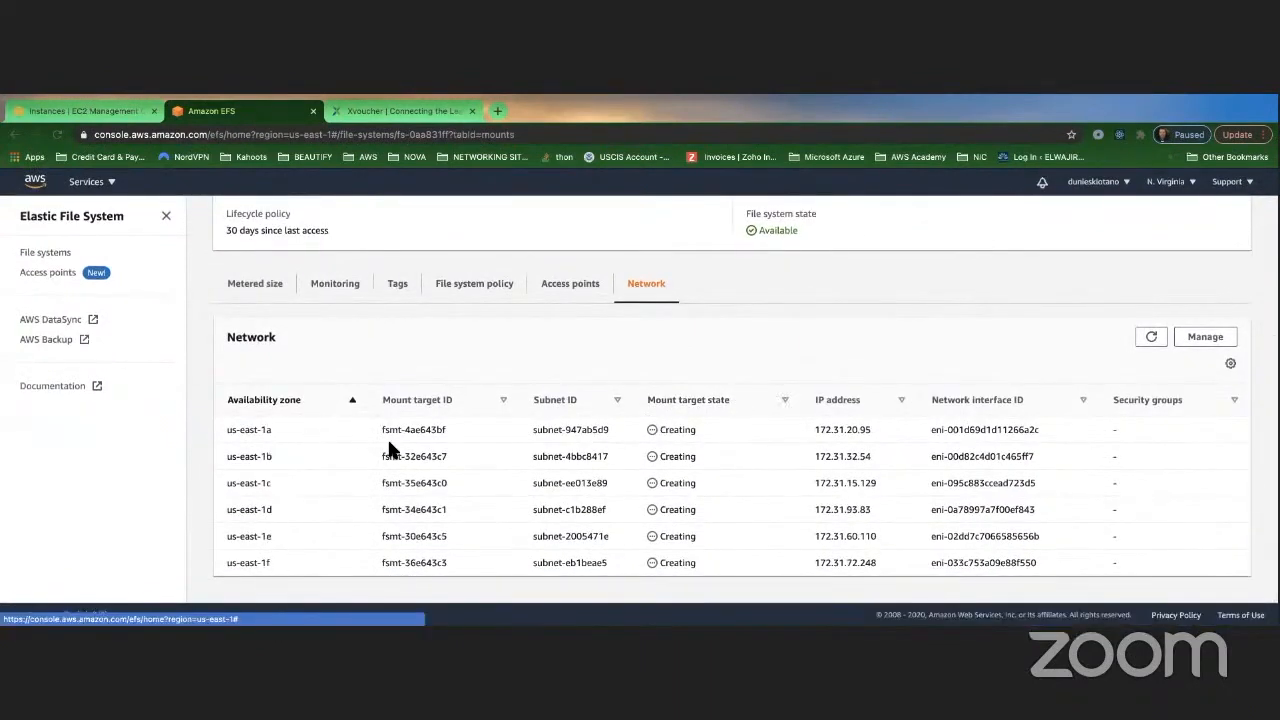
Step: Switch to the slideshow to review the Amazon EFS architecture slide, and return to the file system's network details
key("ctrl+Left")
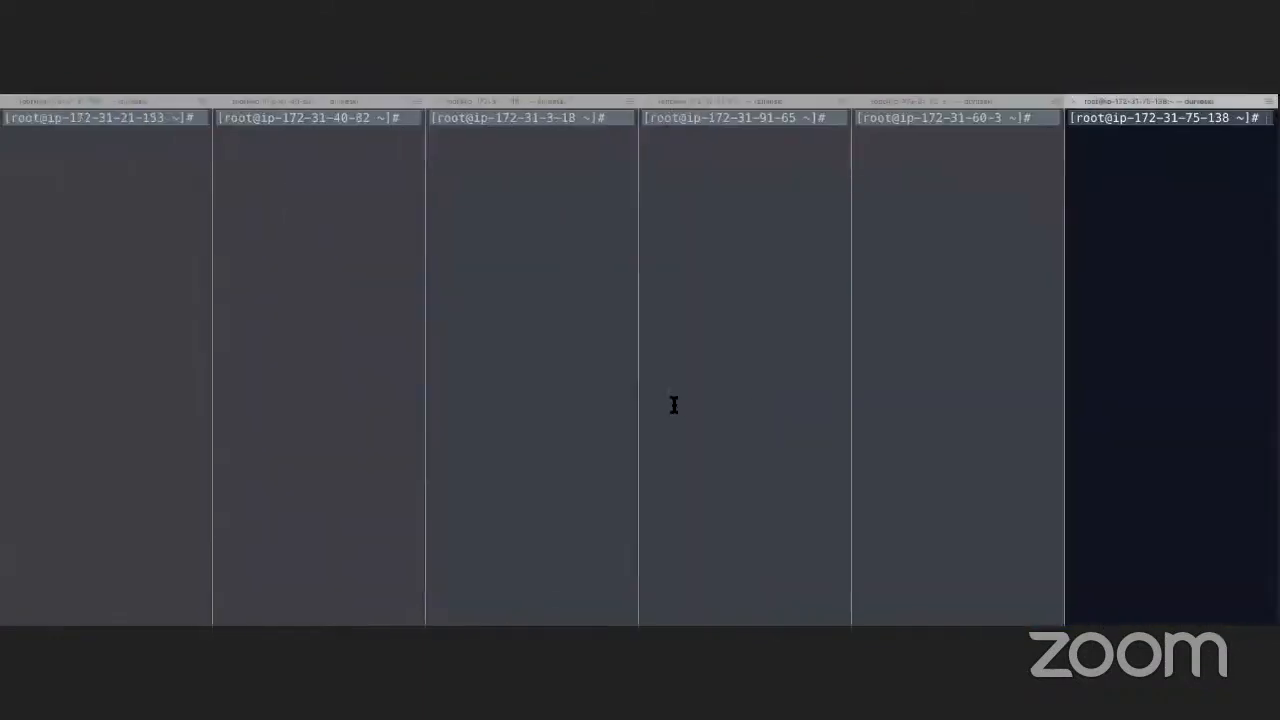
key("ctrl+Right")
key("ctrl+Right")
key("Left")
key("Left")
key("Left")
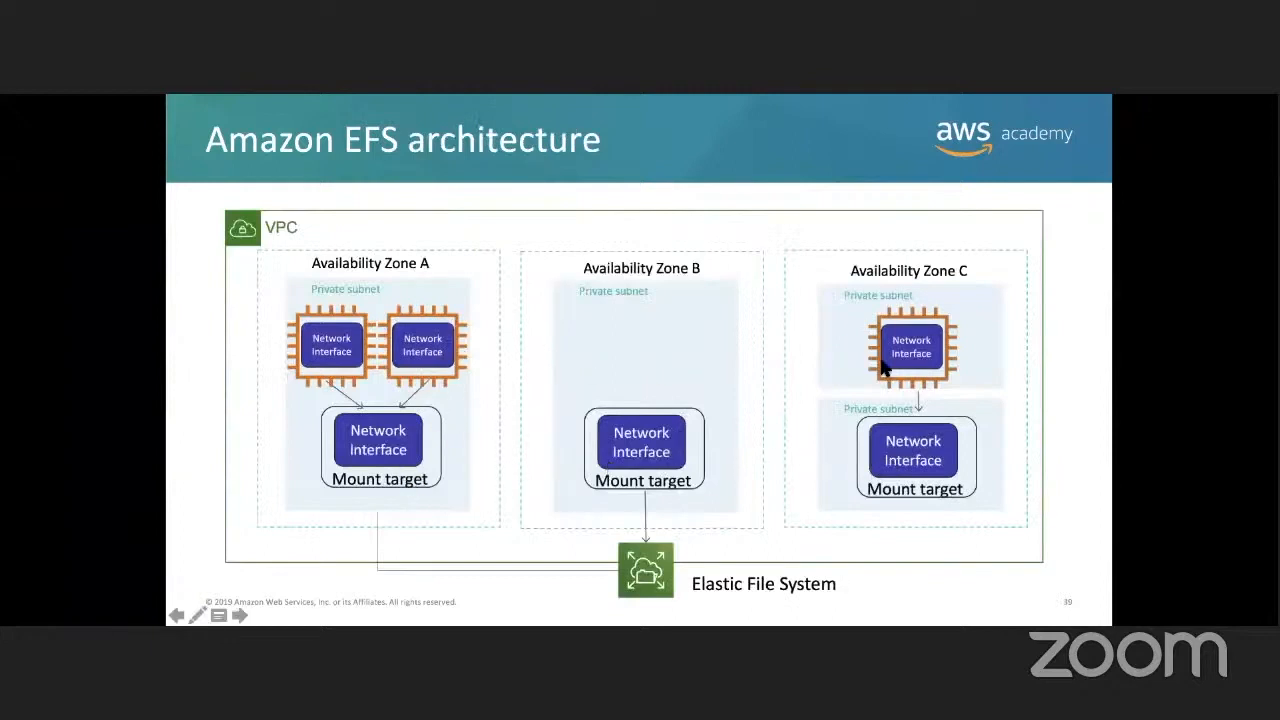
key("ctrl+Left")
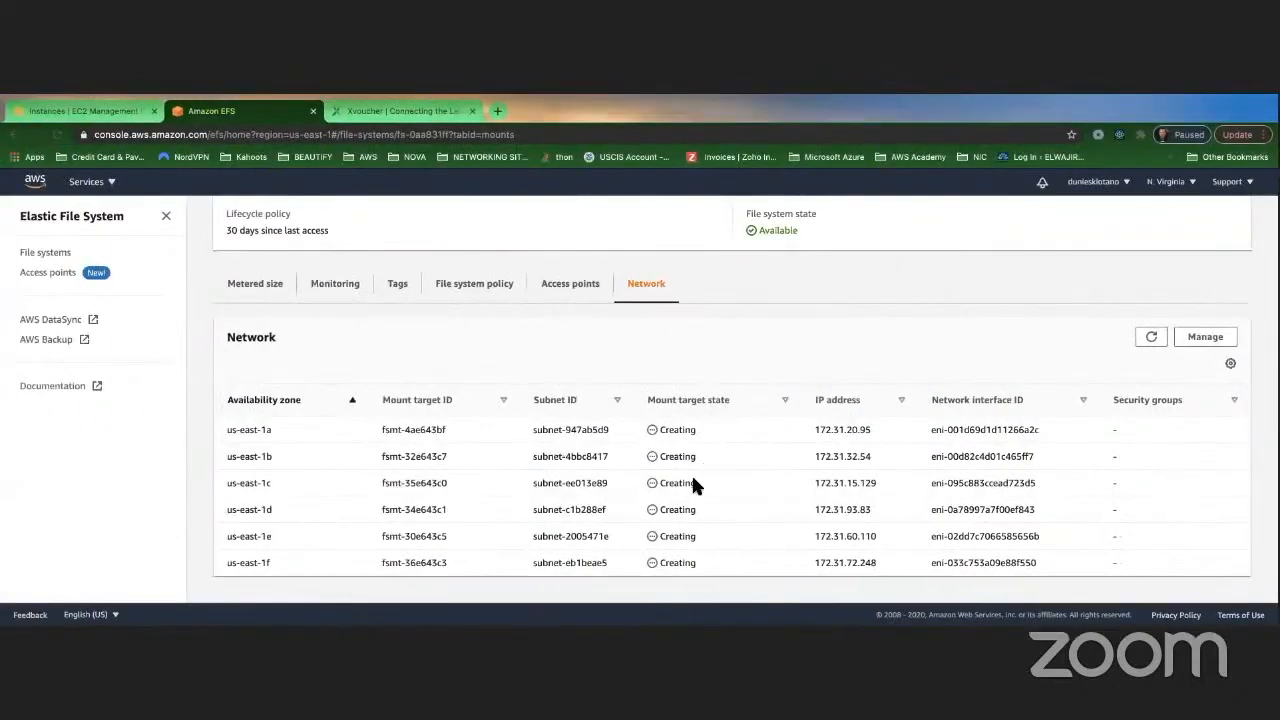
Step: Refresh the mount targets of MySaturdayClassEFS to check their state, and switch back to the terminal sessions
left_click(1151, 337)
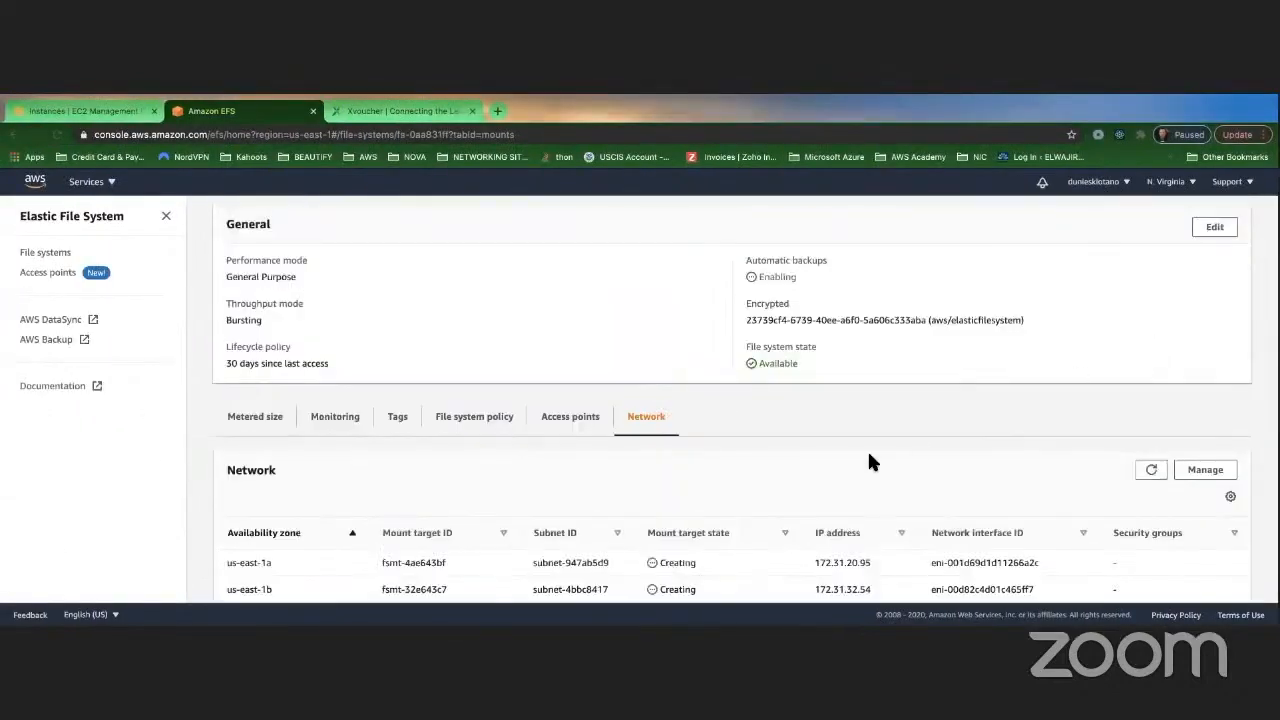
scroll(868, 457, "down", 2)
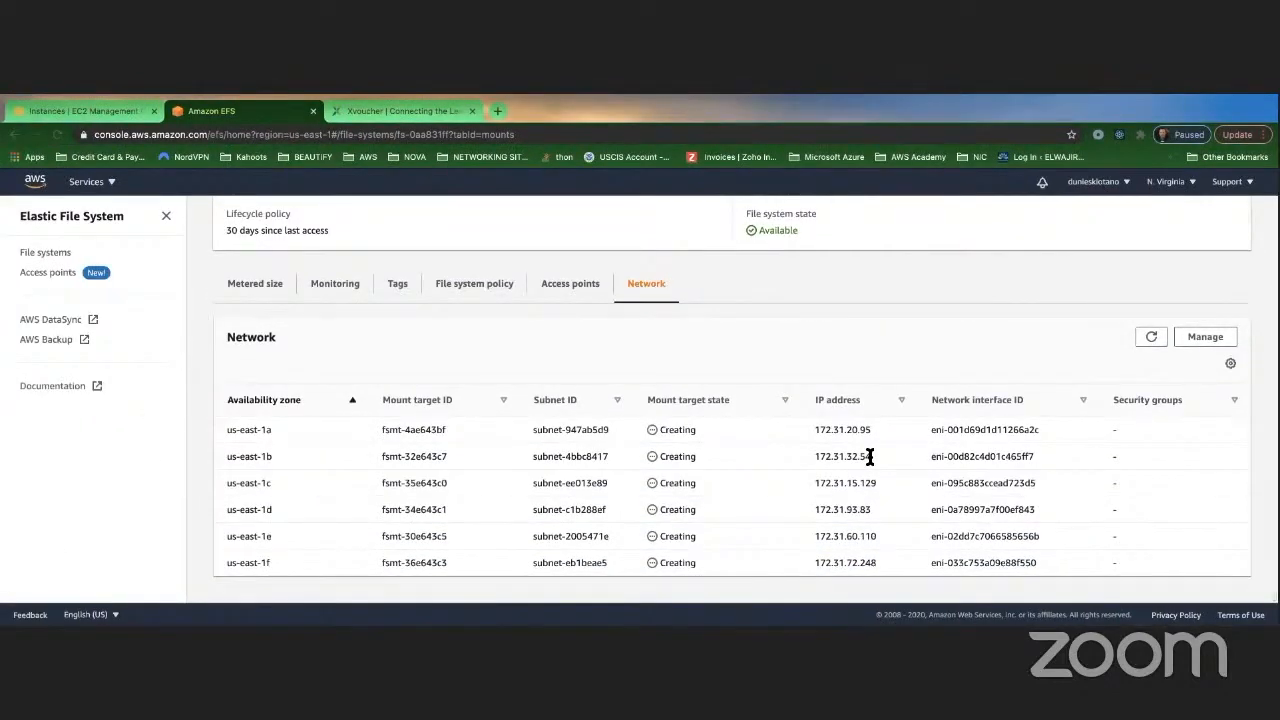
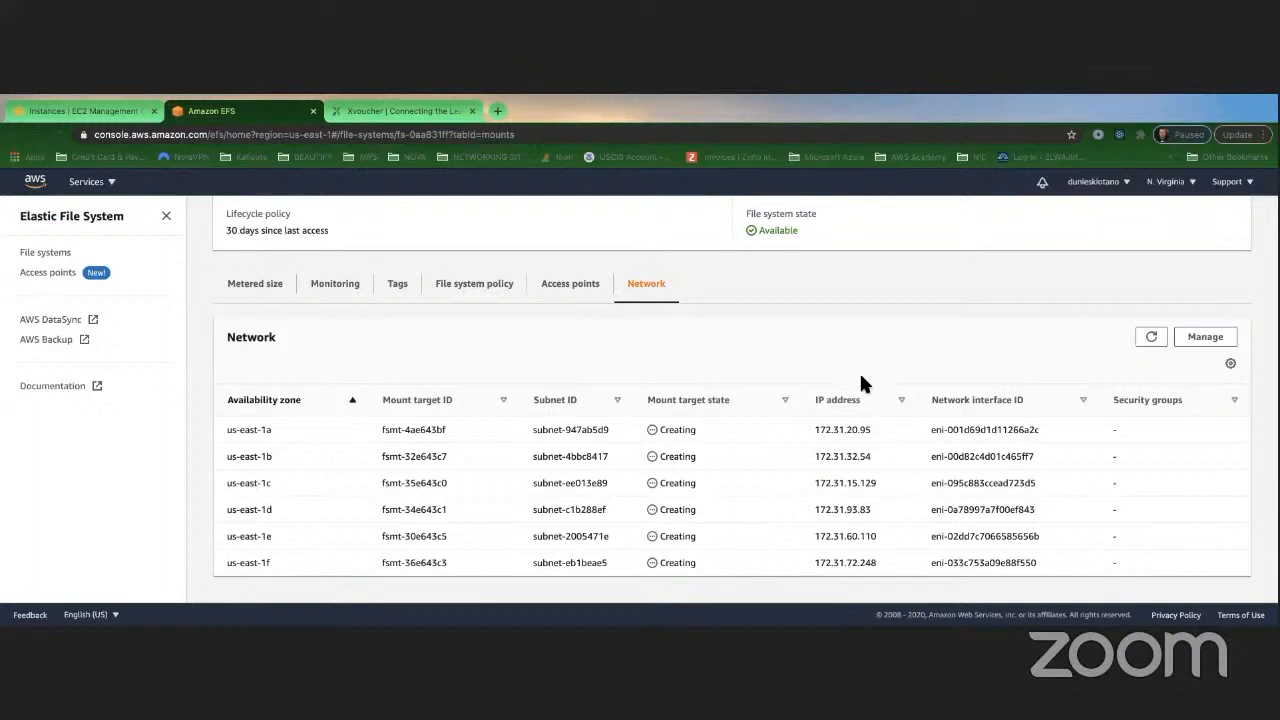
left_click(1151, 337)
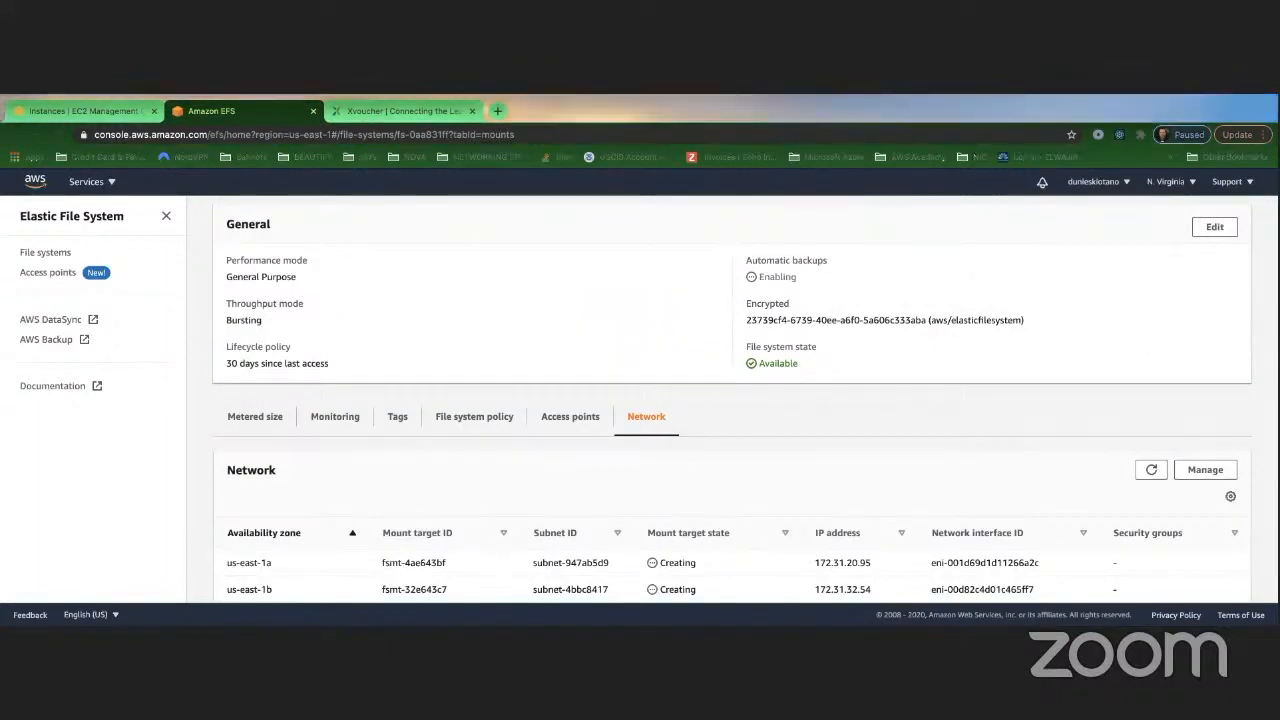
key("ctrl+Left")
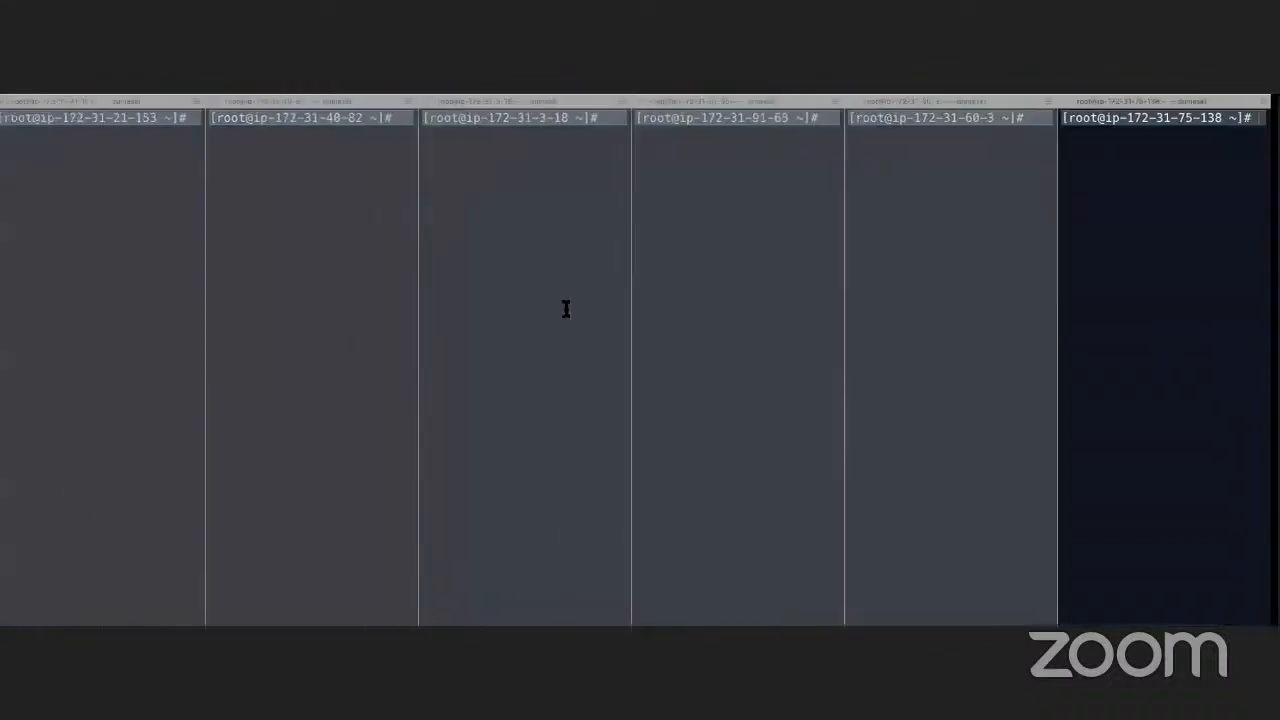
left_click(196, 121)
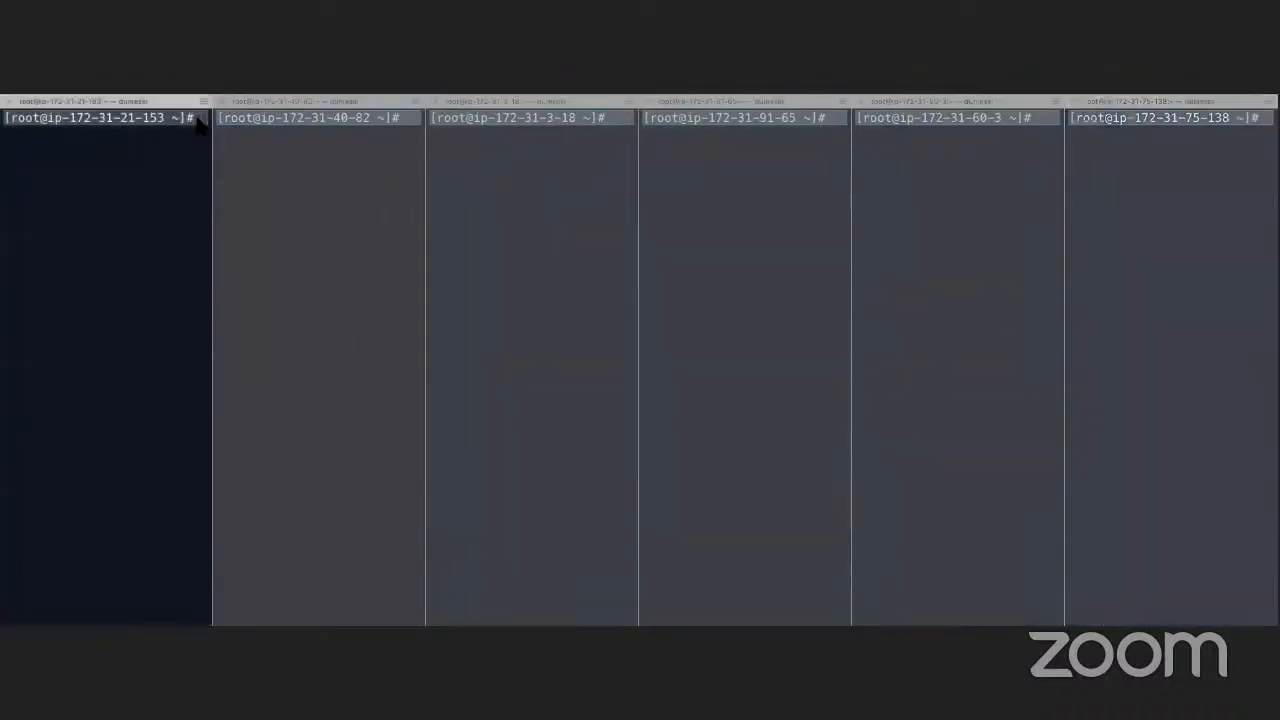
type("yum install -y amazon-efs-utils")
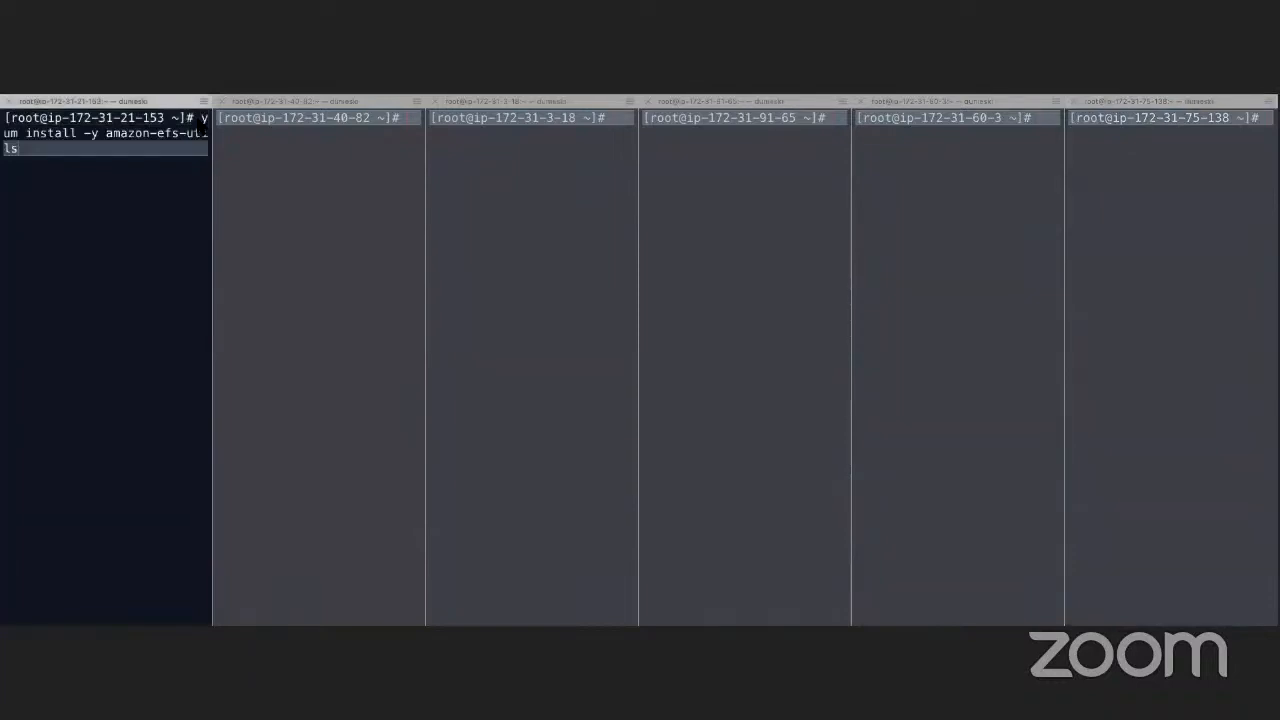
key("Return")
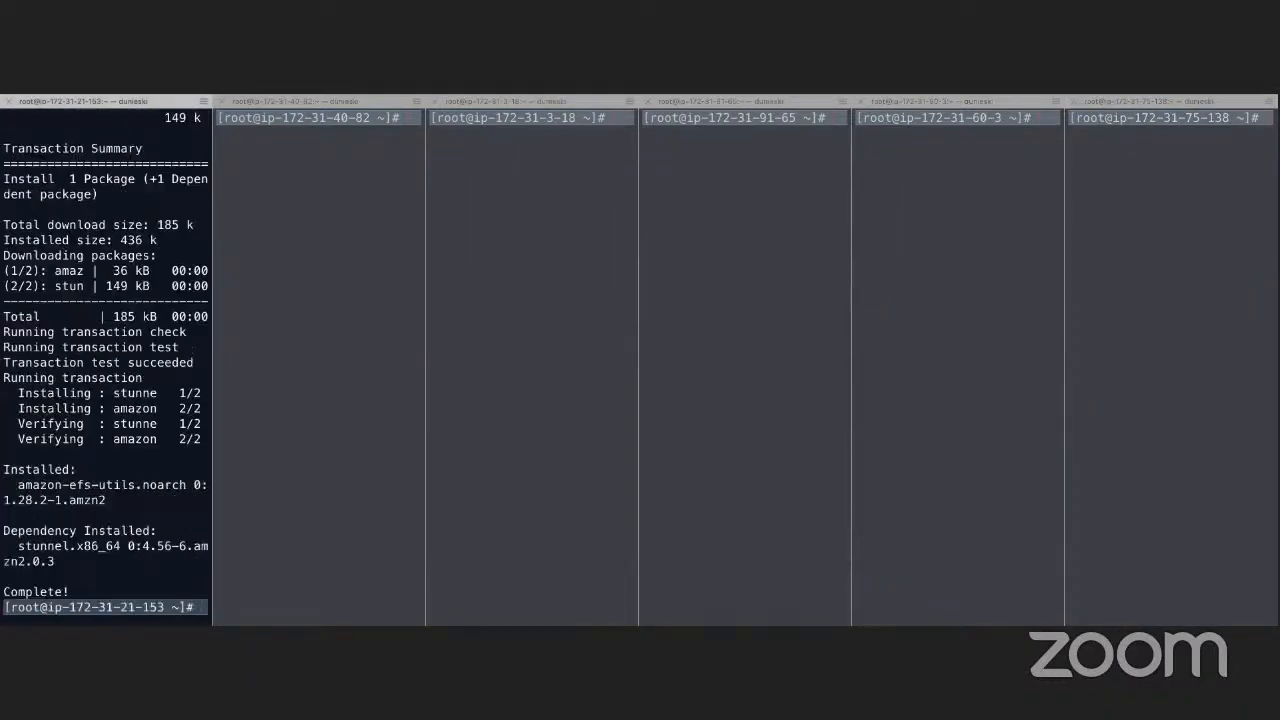
type("clear")
key("Return")
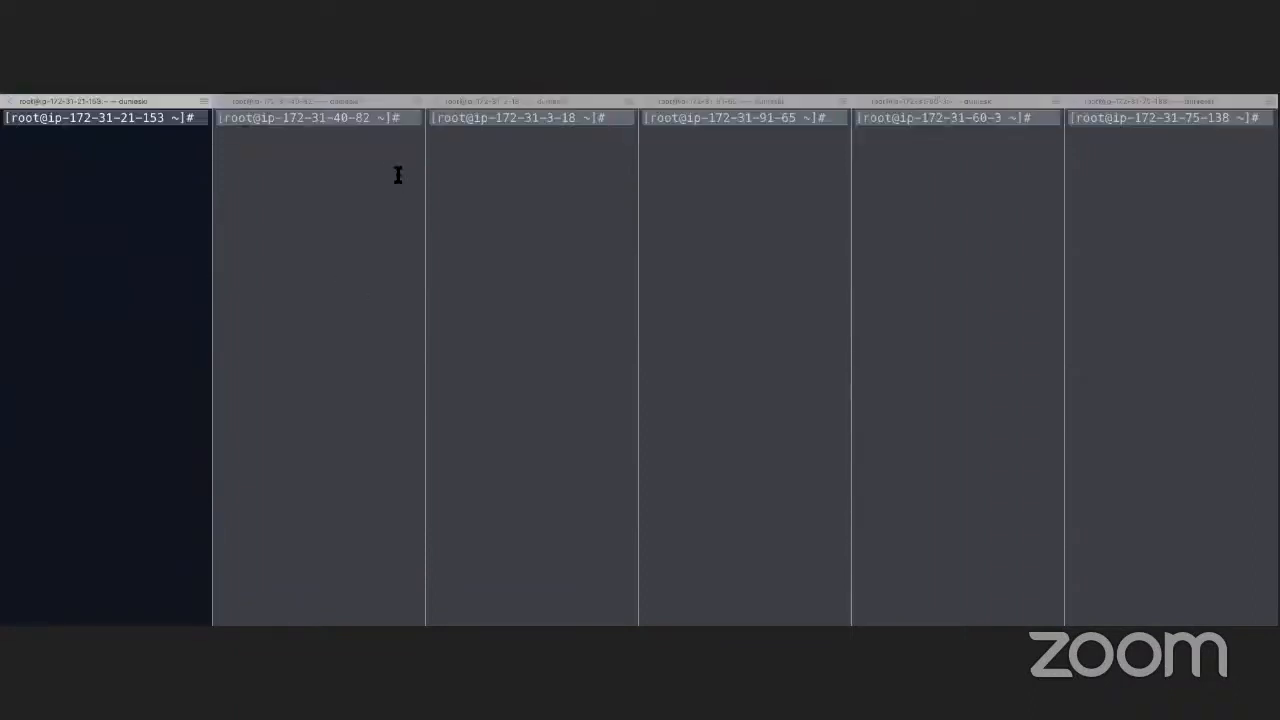
Step: Run yum install -y amazon-efs-utils in the ip-172-31-40-82 session, and clear its output
left_click(408, 120)
type("yum install -y amazon-efs-utils")
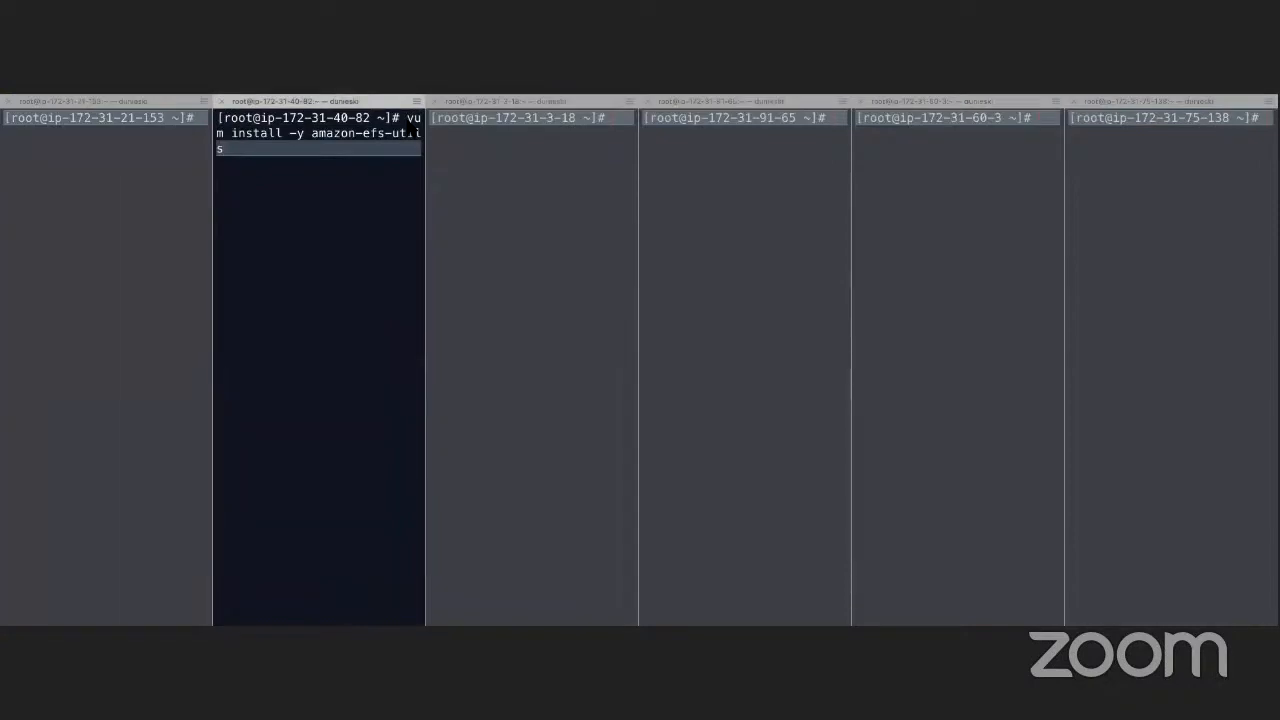
key("Return")
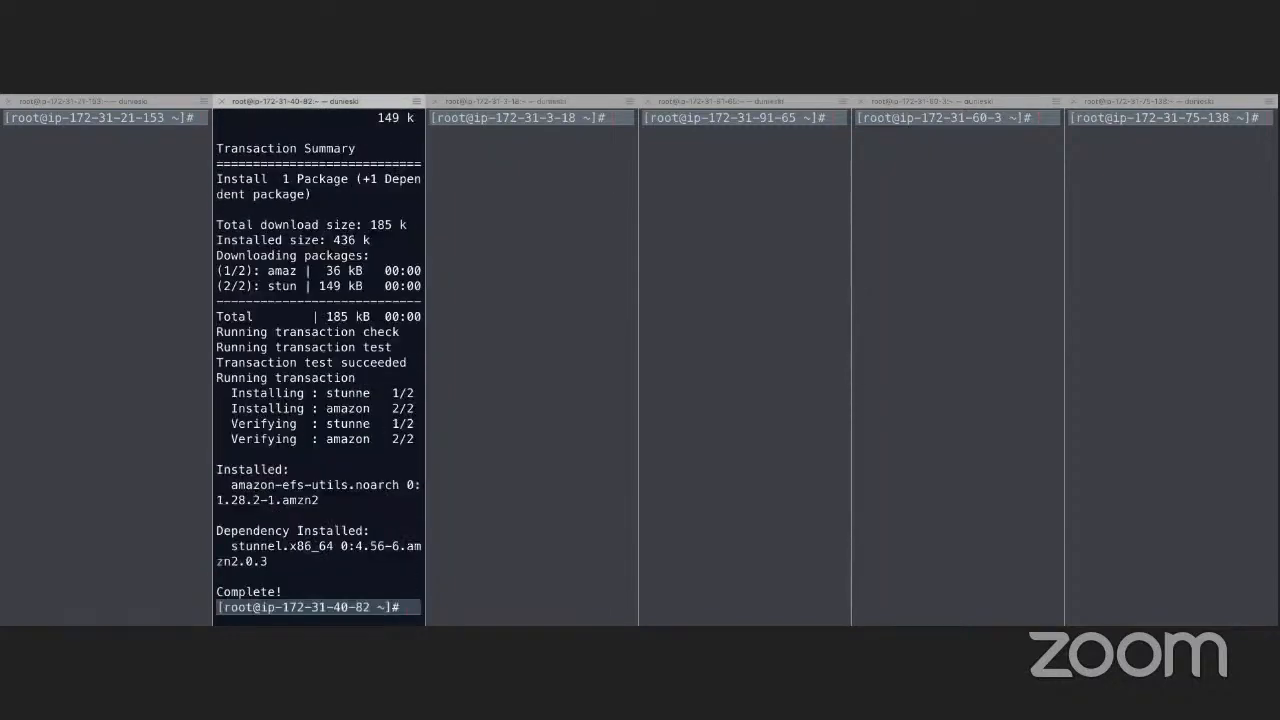
type("clear")
key("Return")
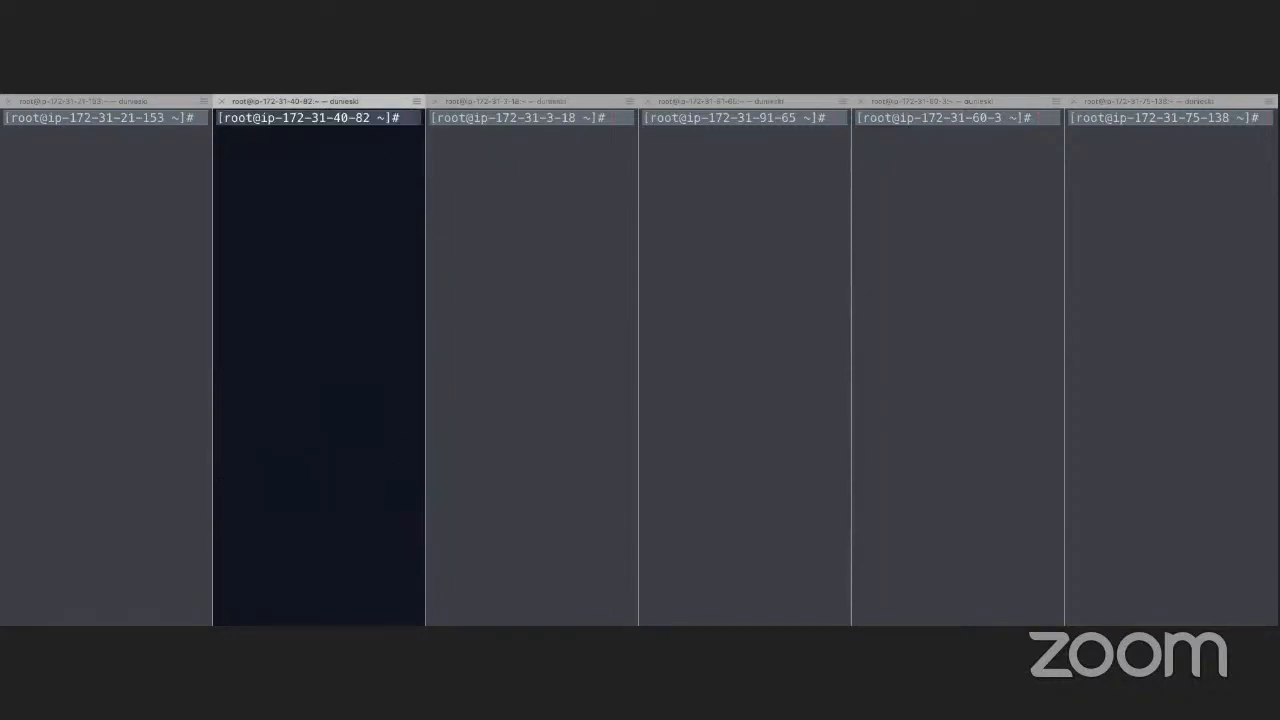
Step: Install amazon-efs-utils with yum install -y in the ip-172-31-3-18 and ip-172-31-91-65 sessions
left_click(622, 118)
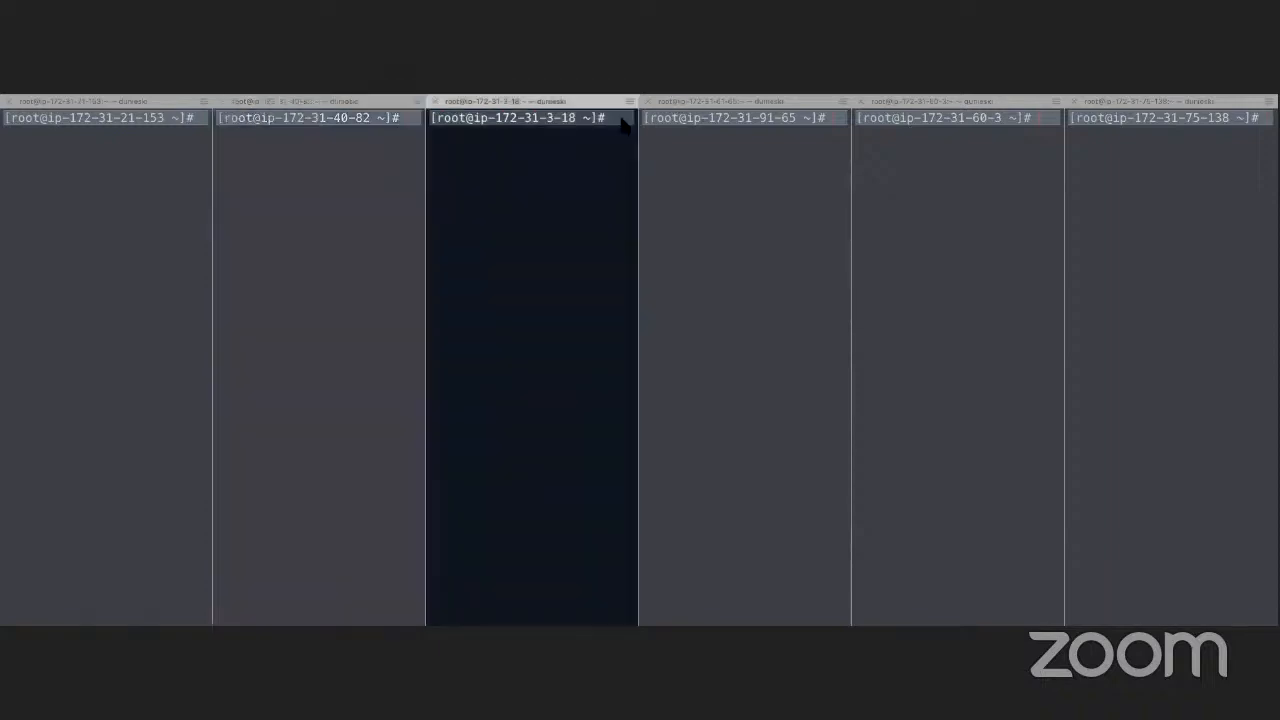
type("yum install -y amazon-efs-utils")
key("Return")
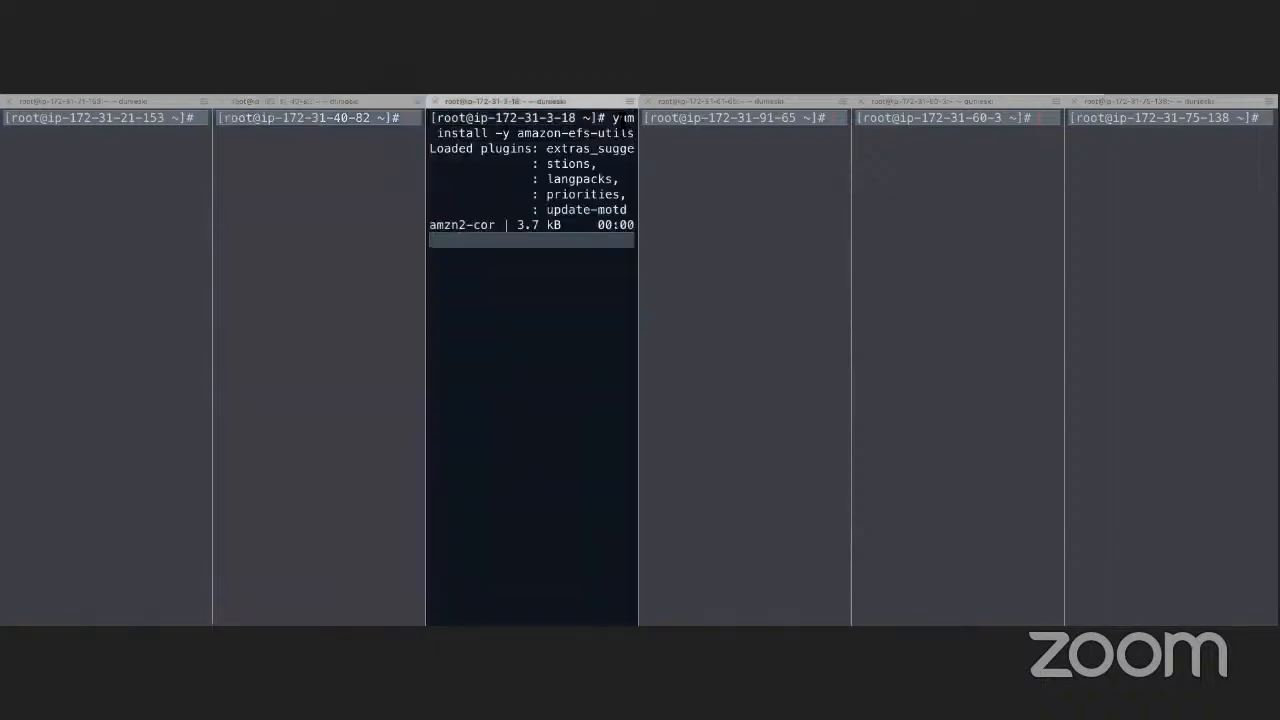
left_click(838, 117)
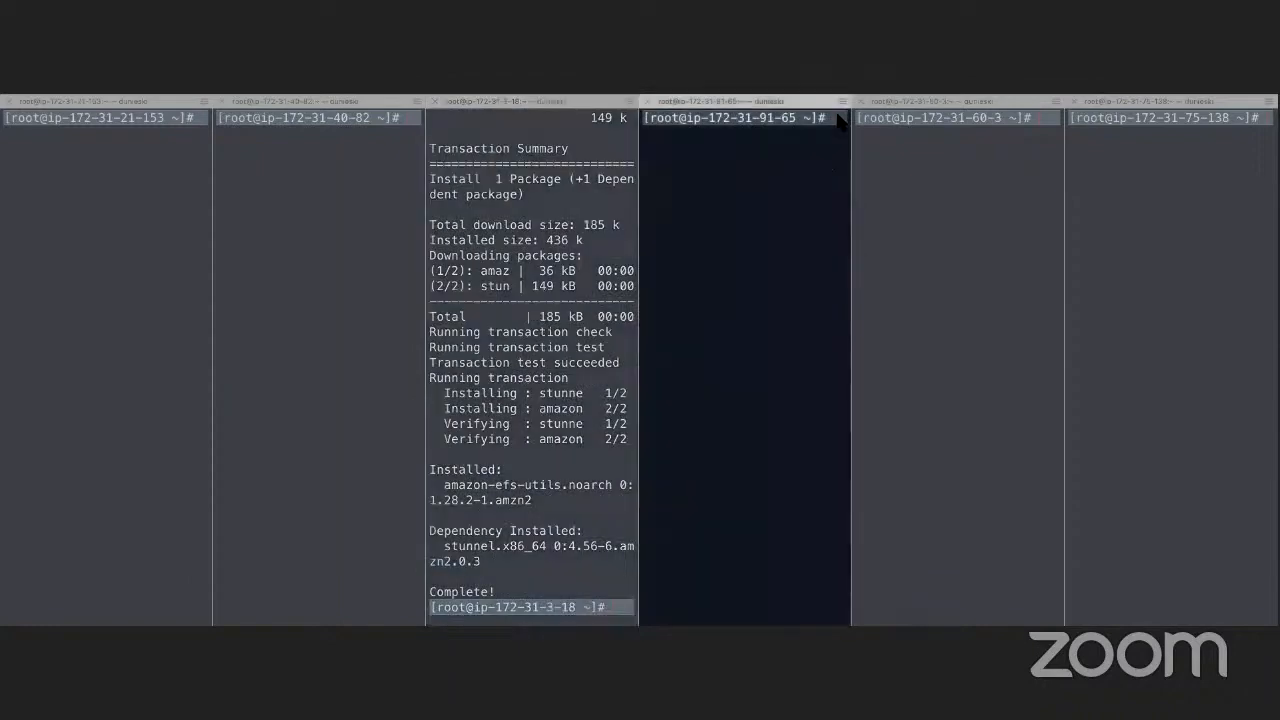
type("yum install -y amazon-efs-utils")
key("Return")
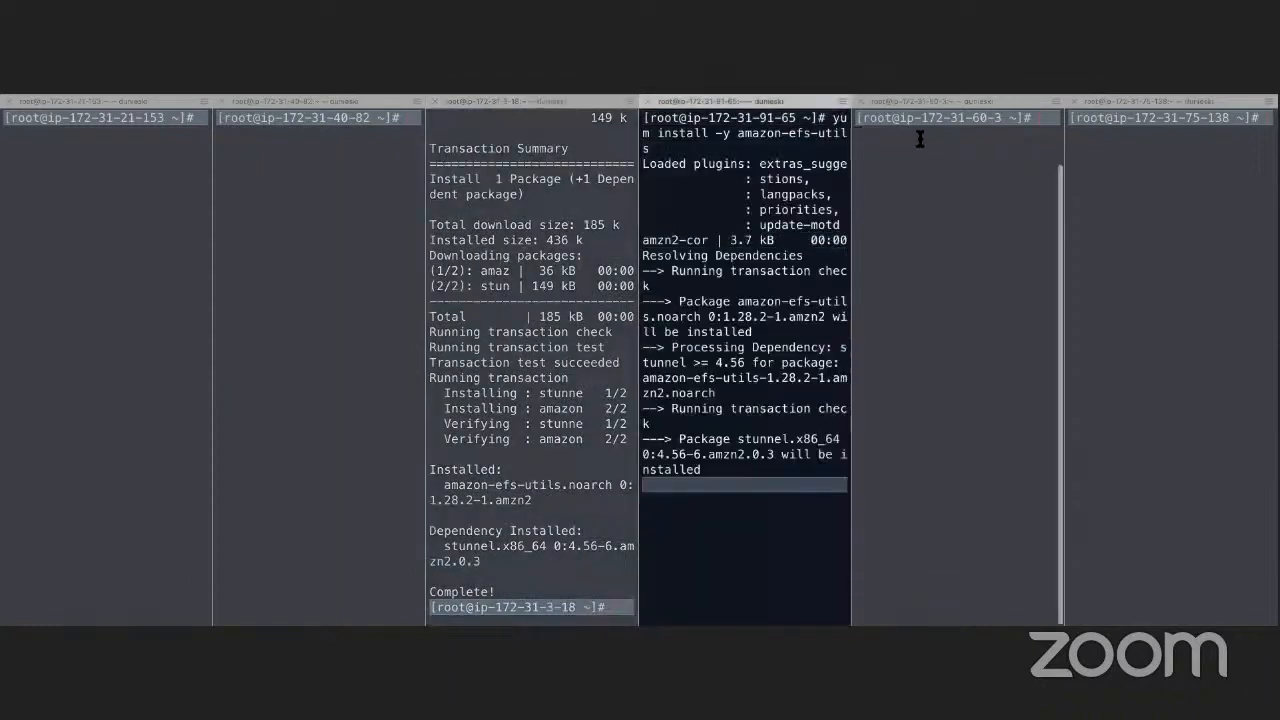
left_click(1040, 118)
type("yum install -y amazon-efs-utils")
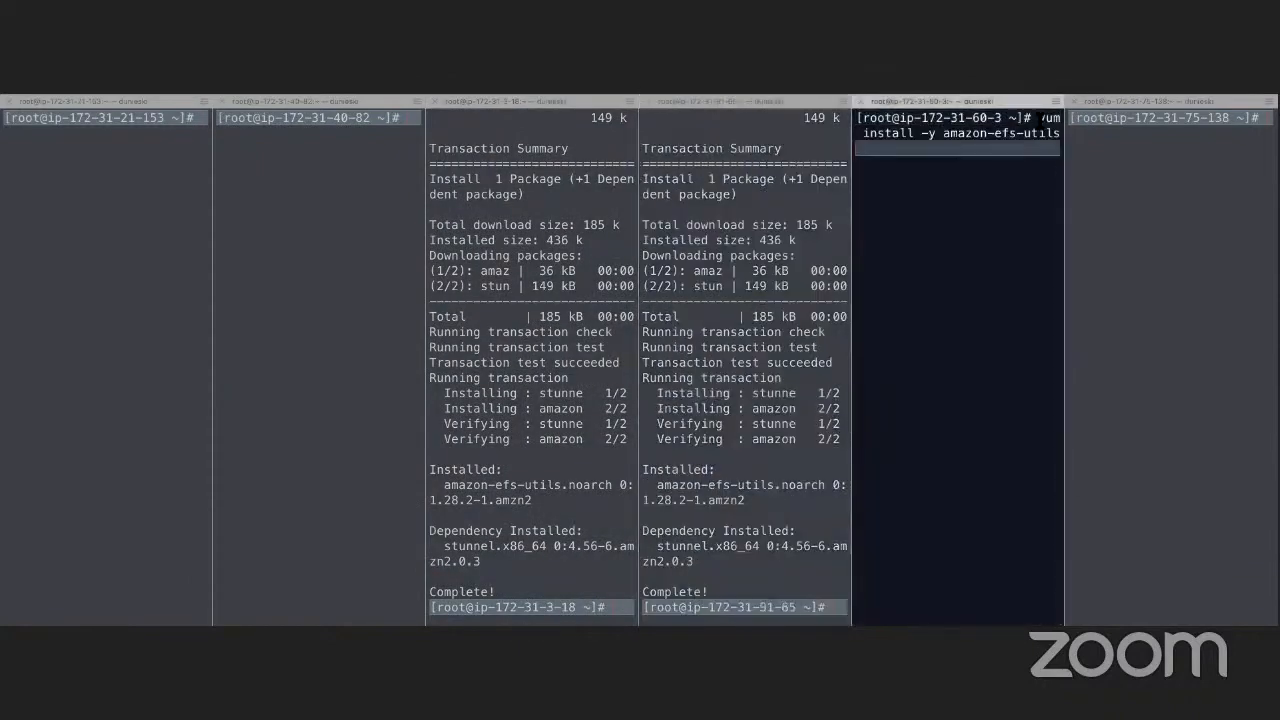
key("Return")
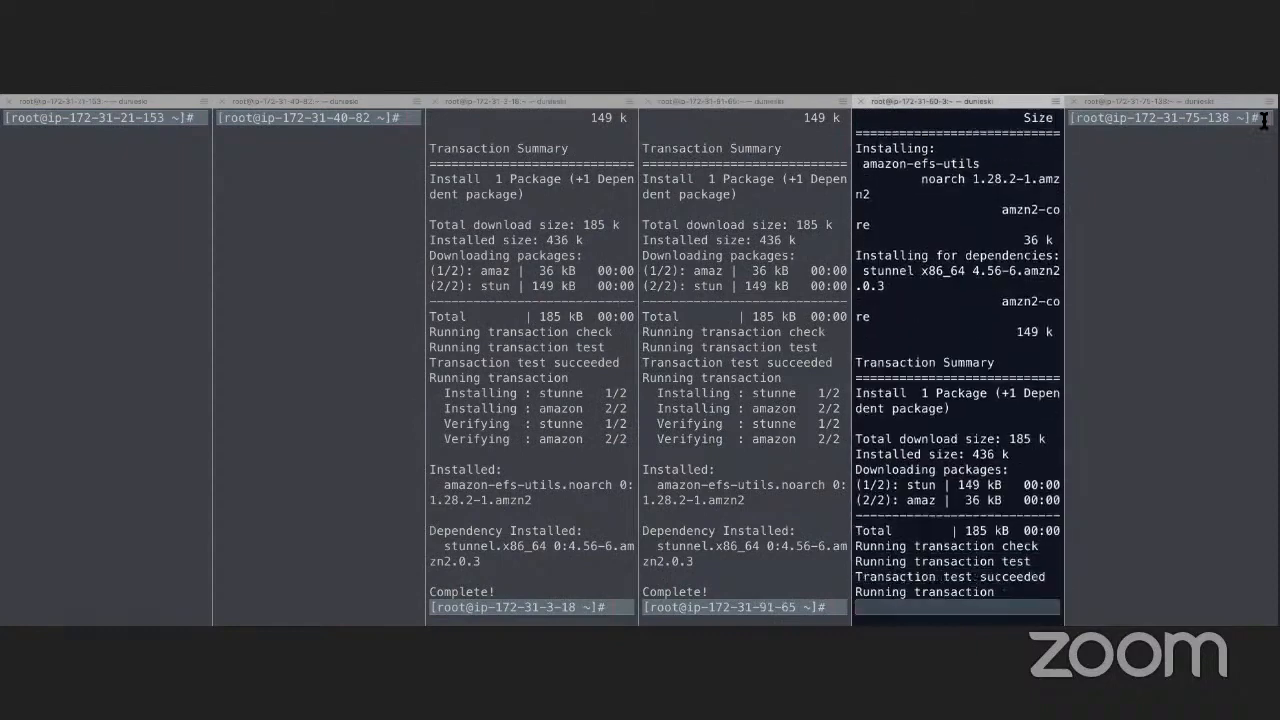
left_click(1253, 119)
type("yum install -y amazon-efs-utils")
key("Return")
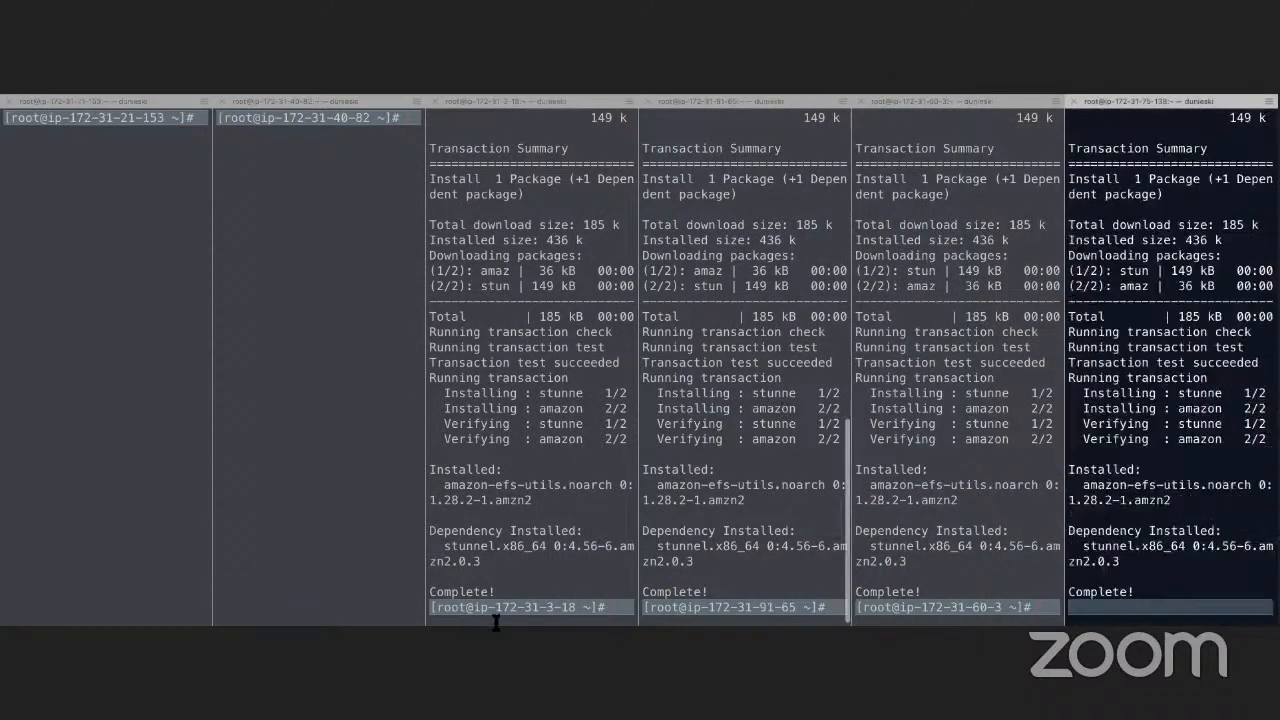
left_click(612, 610)
type("clear")
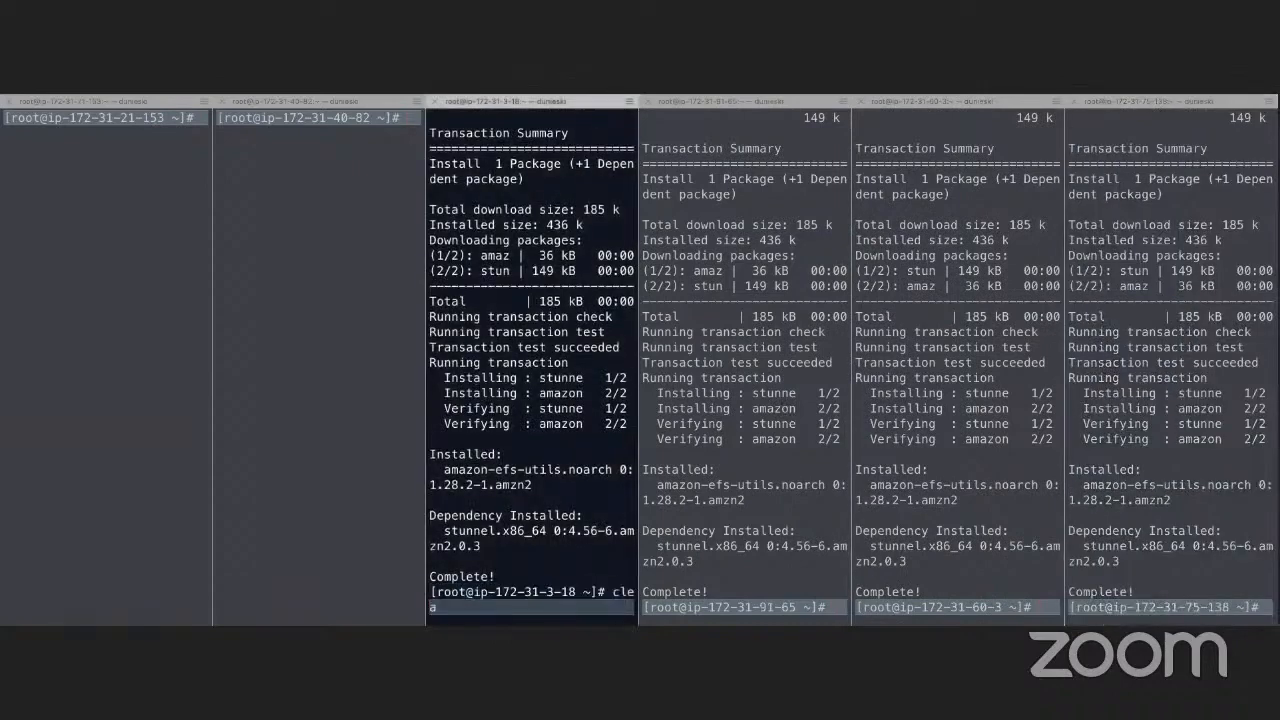
key("Return")
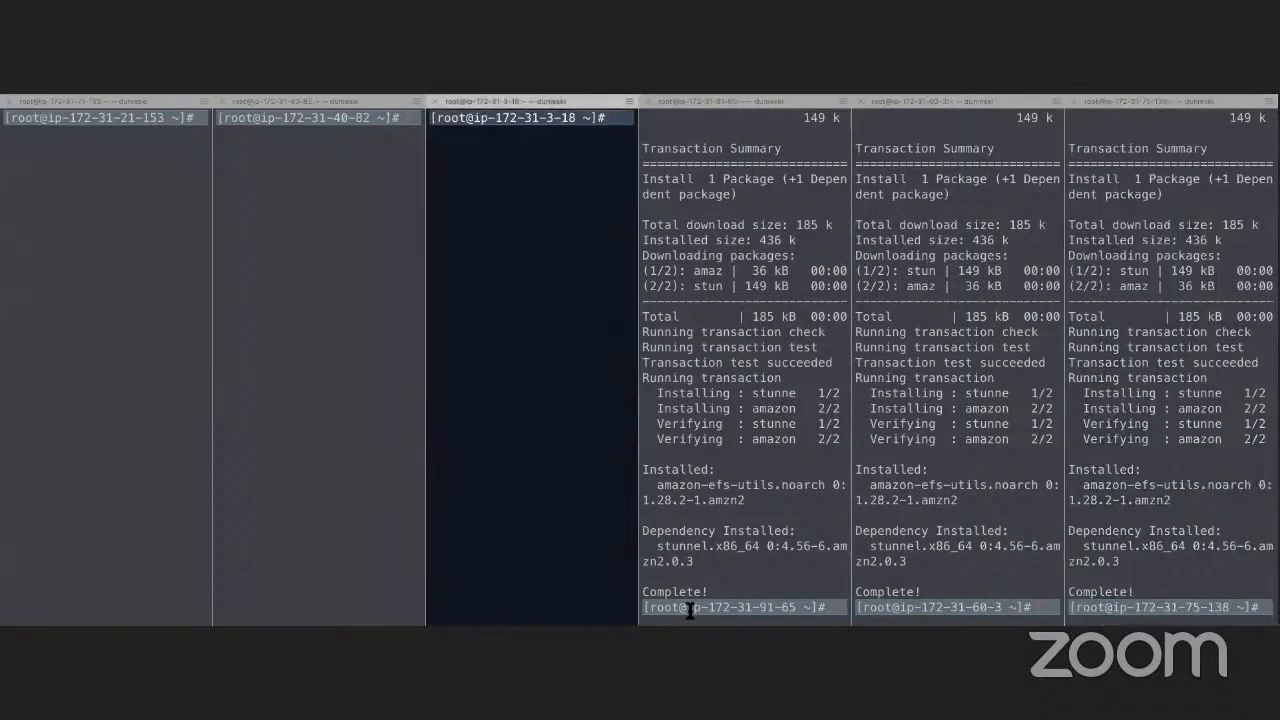
left_click(830, 606)
type("clear")
key("Return")
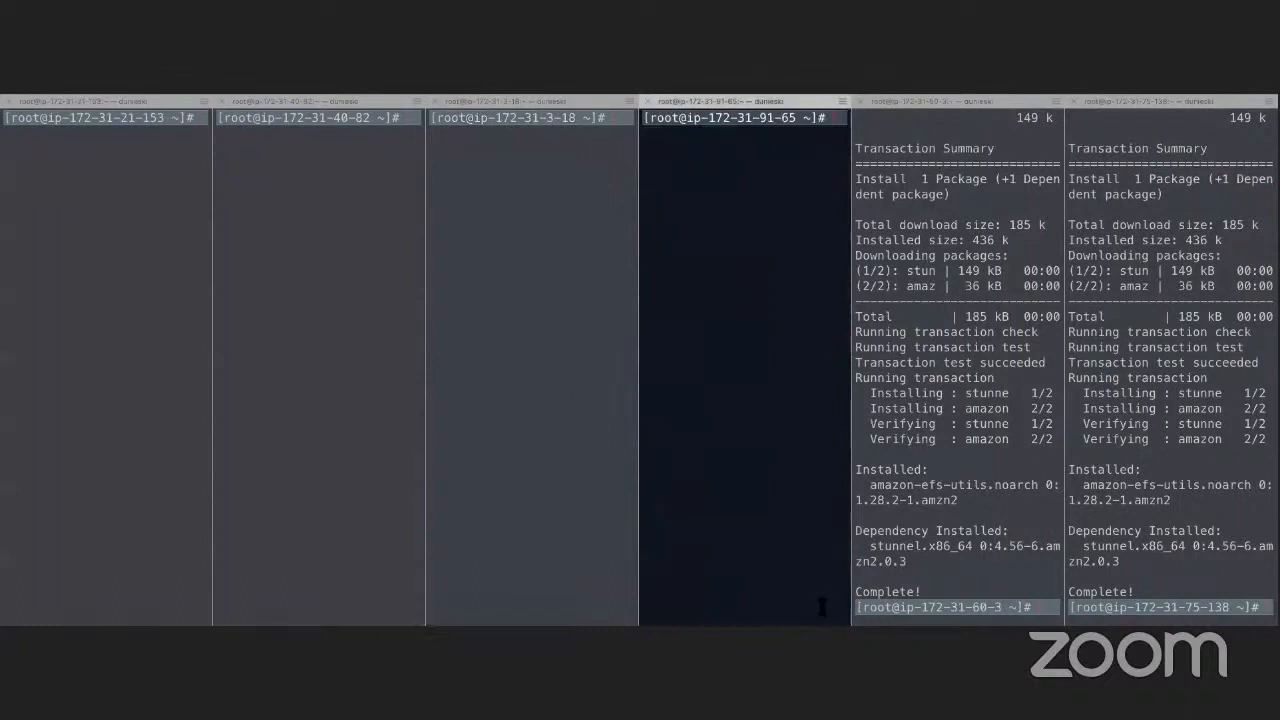
left_click(1040, 610)
type("clear")
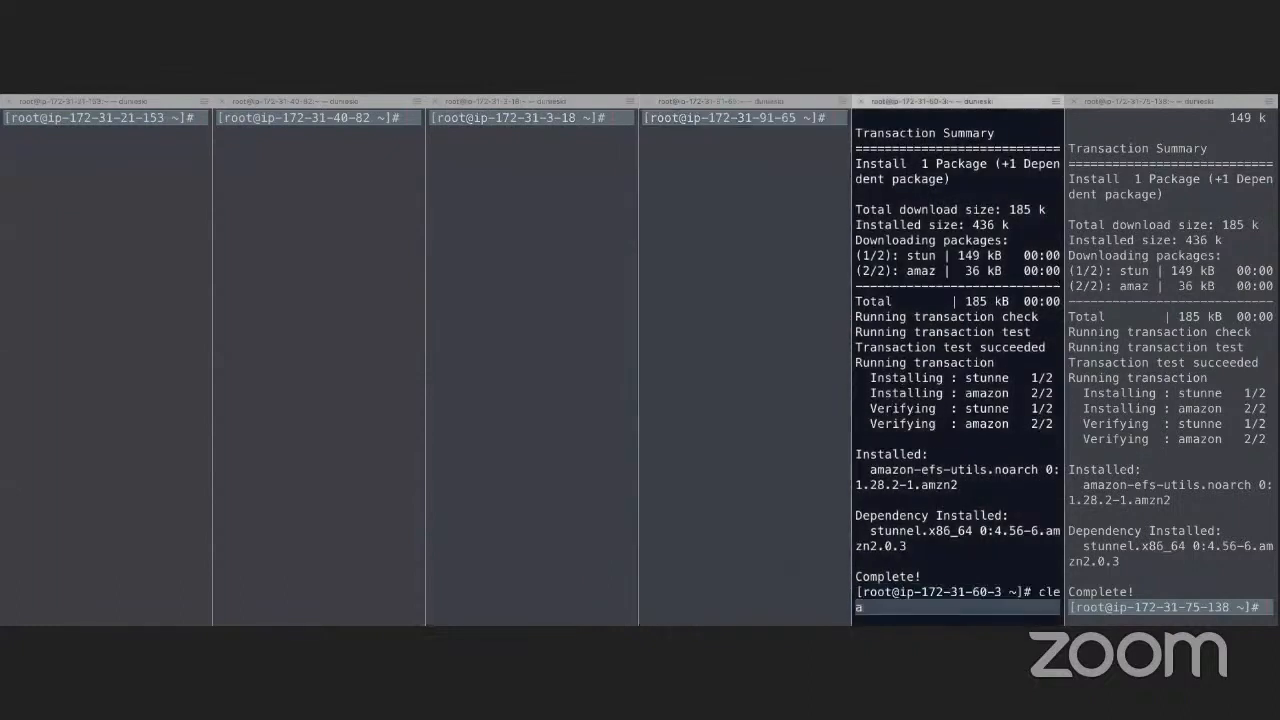
key("Return")
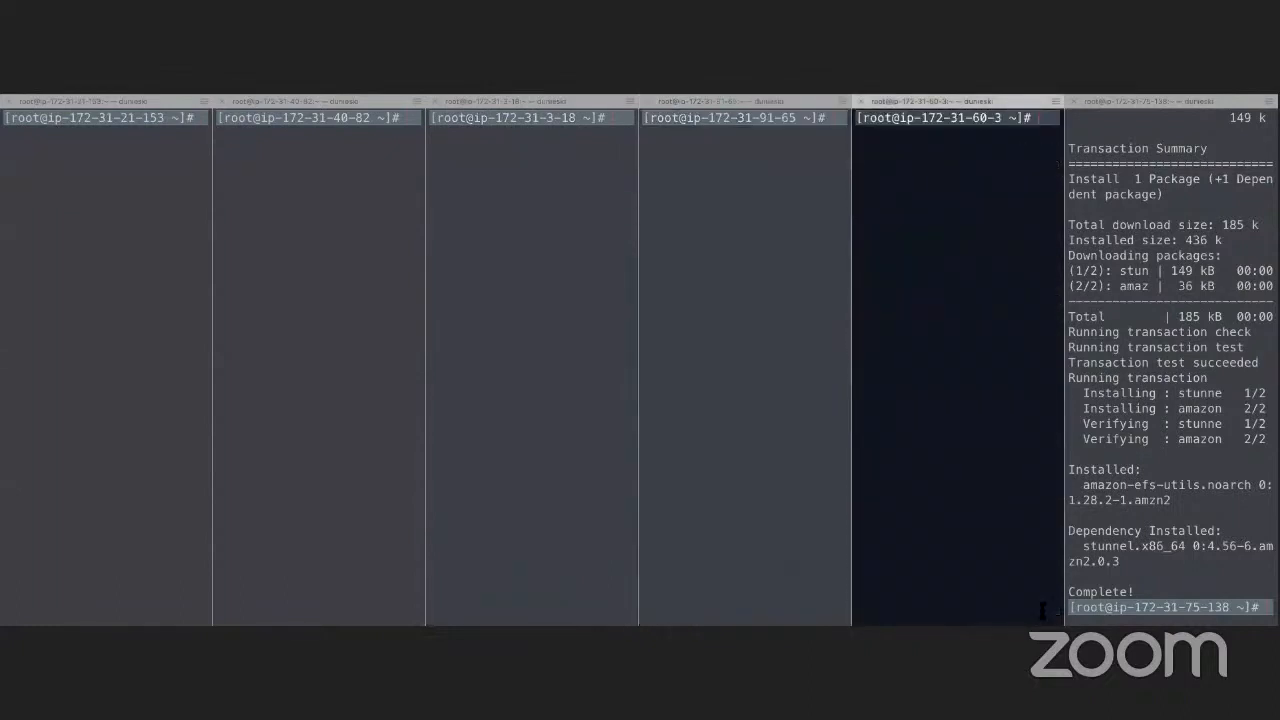
left_click(1254, 607)
type("clear")
key("Return")
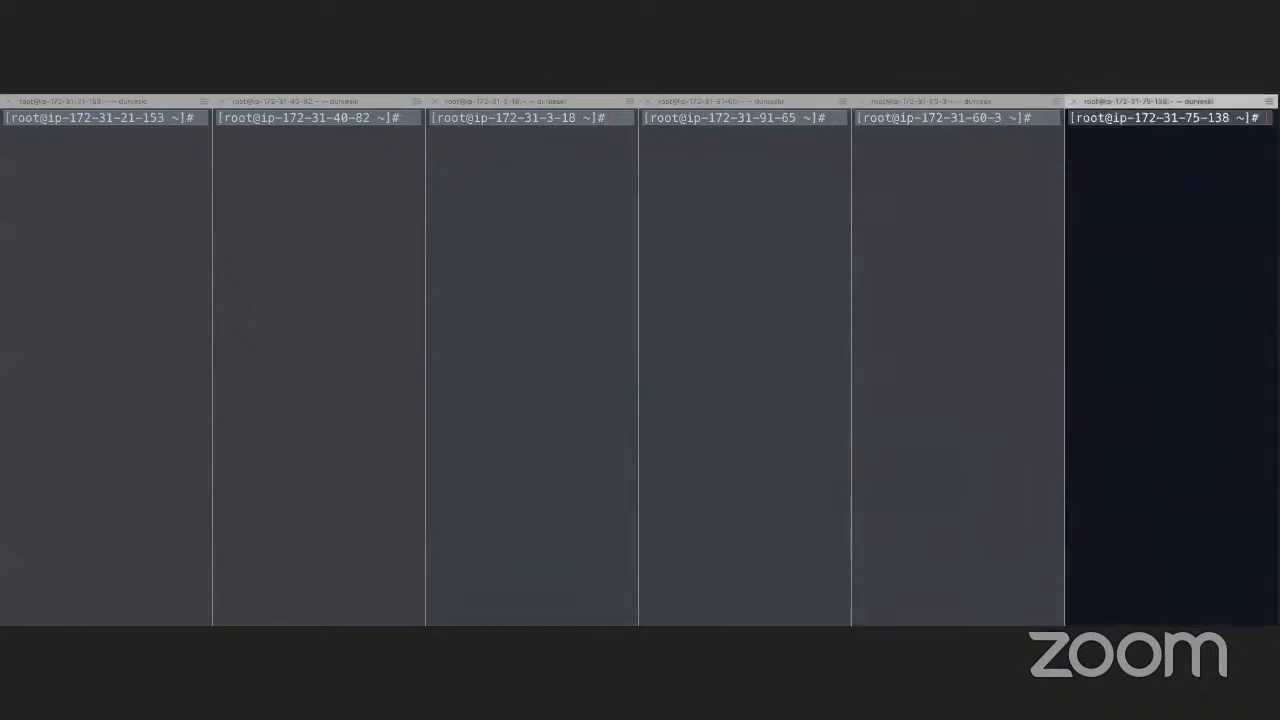
Step: Switch to the Amazon EFS console in the browser and refresh the mount targets to check their state
key("ctrl+Left")
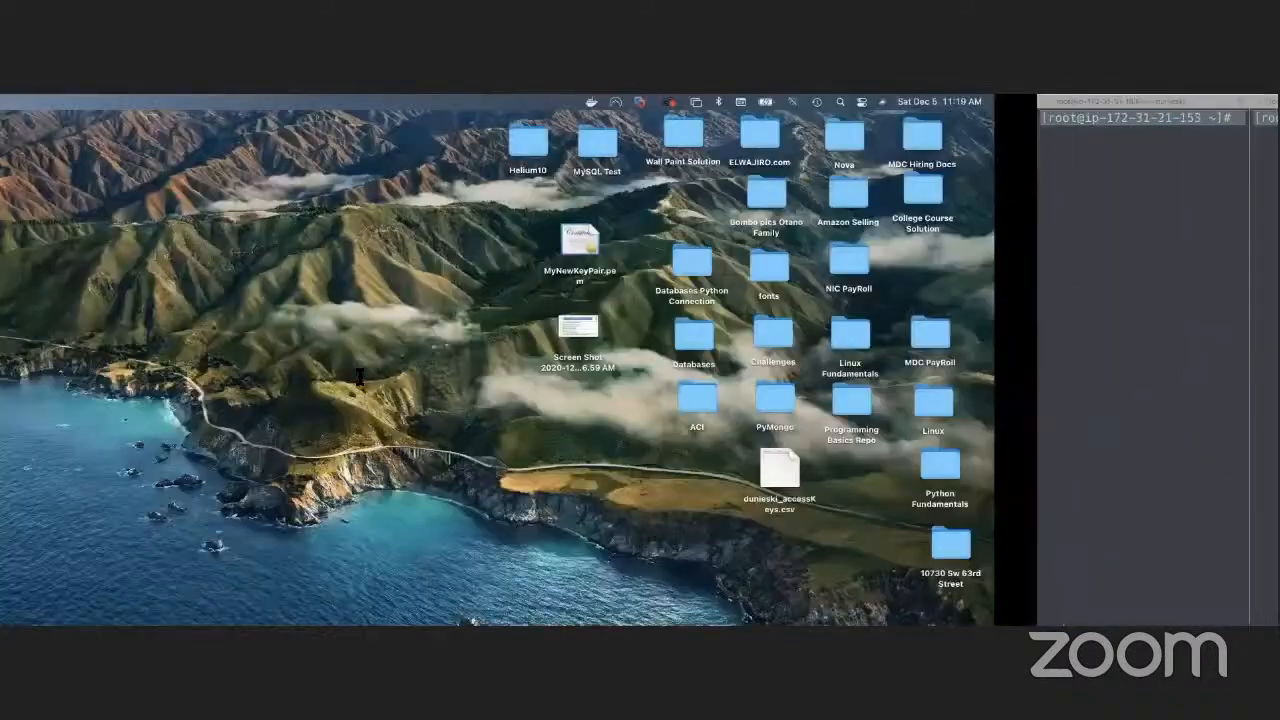
key("ctrl+Right")
key("ctrl+Right")
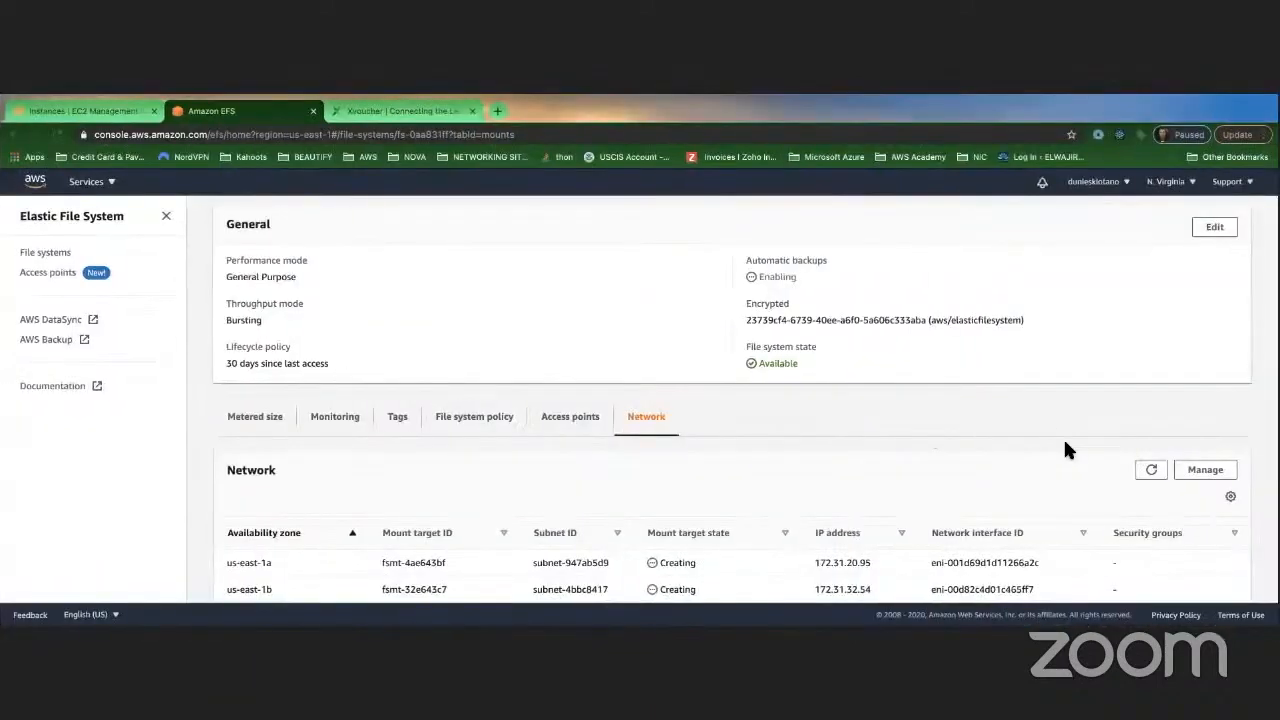
scroll(1063, 450, "down", 2)
left_click(1147, 336)
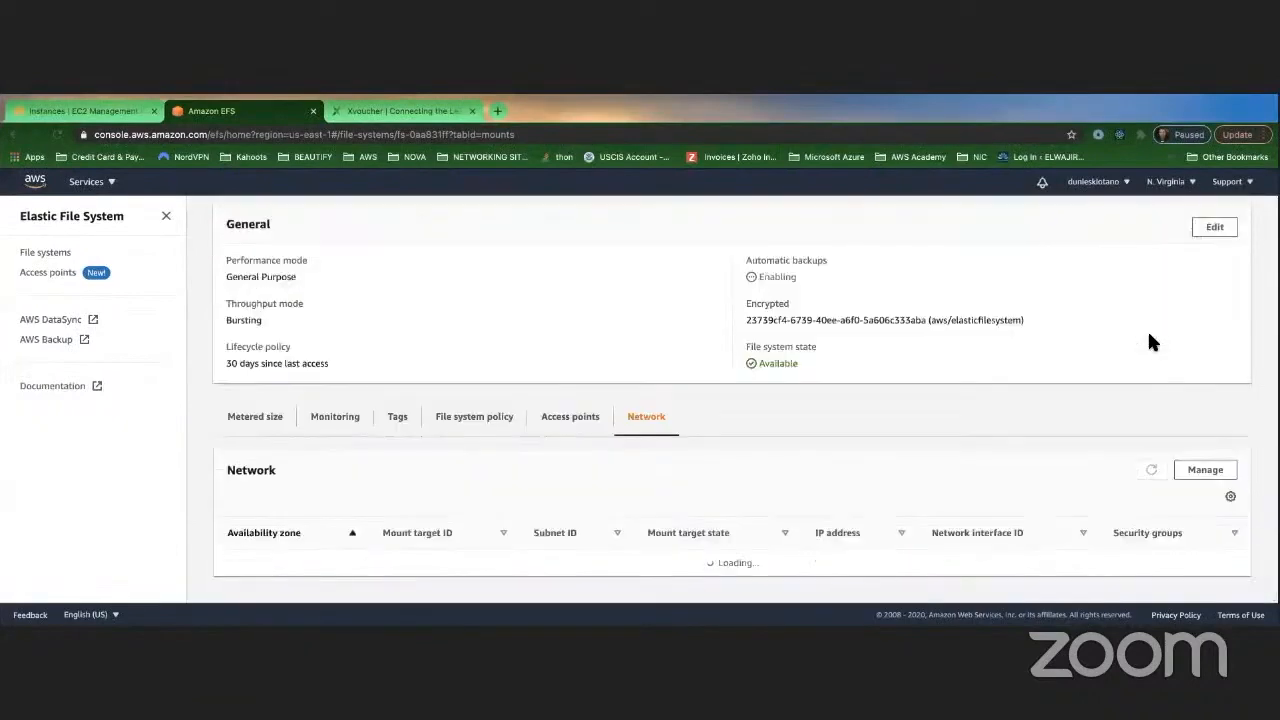
scroll(829, 440, "down", 2)
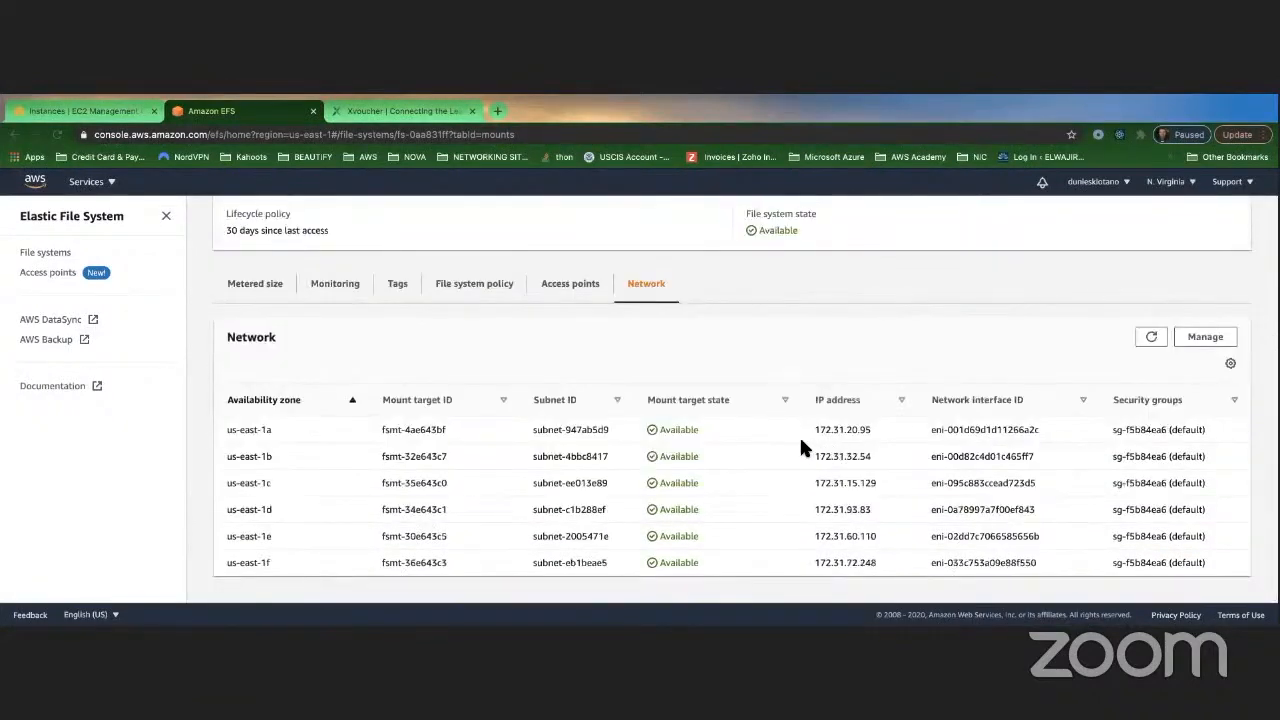
Step: Switch to Slack and post the command yum install -y amazon-efs-utils in the mdcc-cloud-practitioner channel
key("ctrl+Left")
key("ctrl+Left")
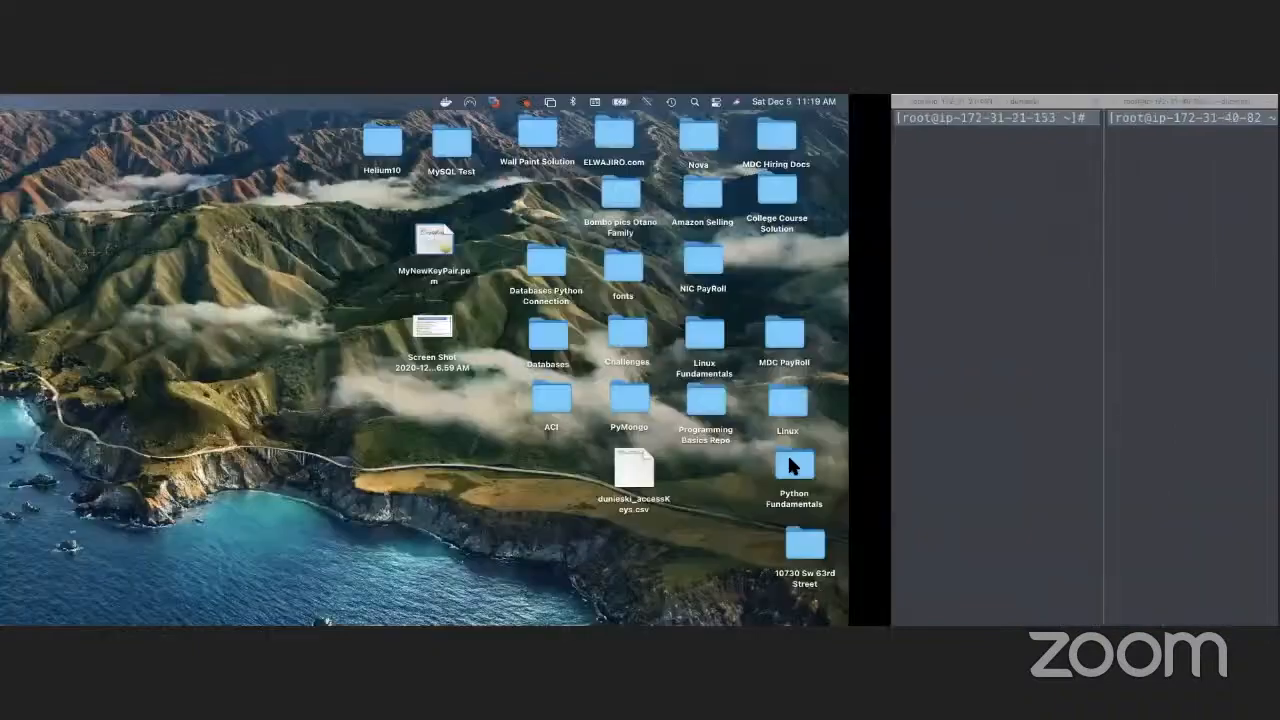
mouse_move(785, 612)
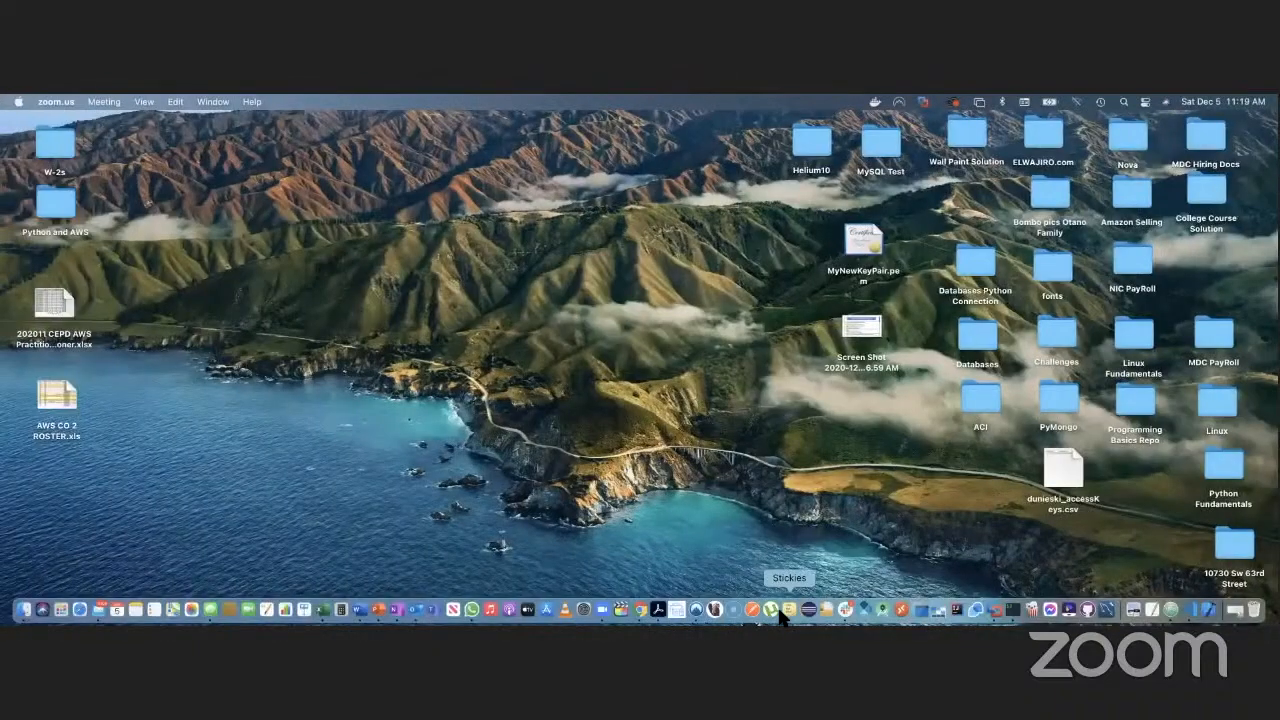
left_click(843, 610)
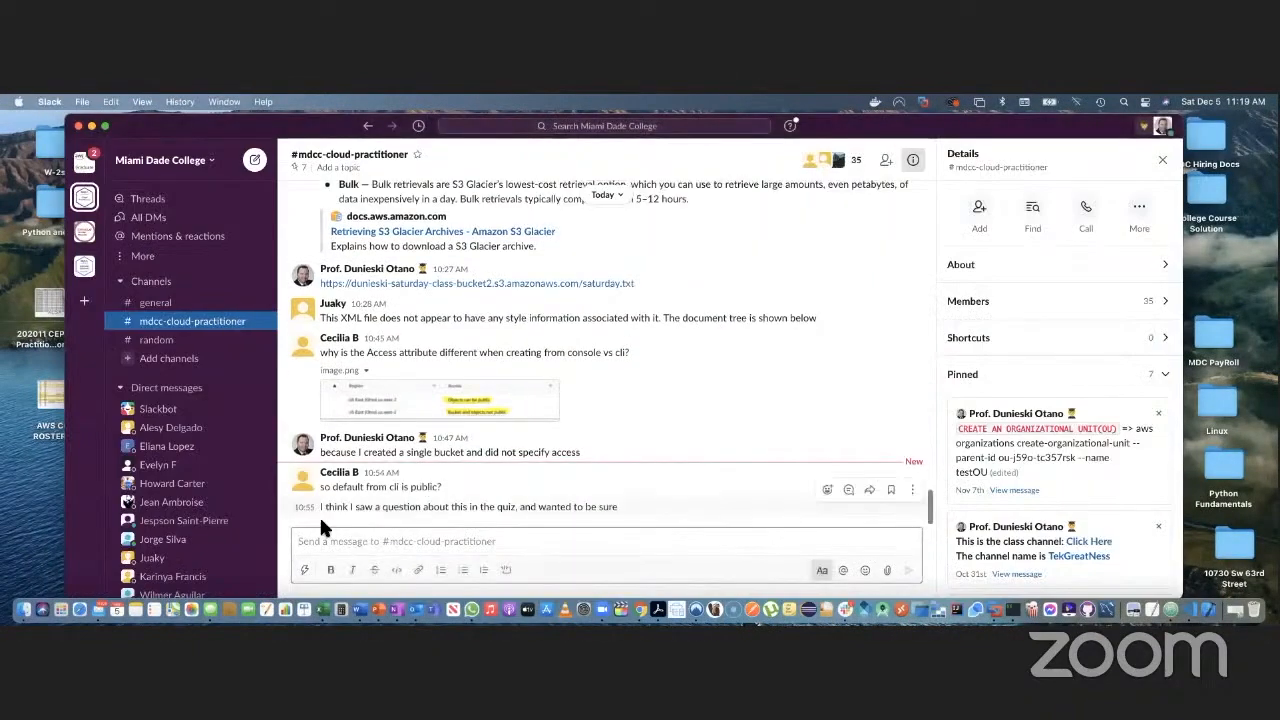
left_click(366, 540)
type("yum install -y amazon-efs-utils")
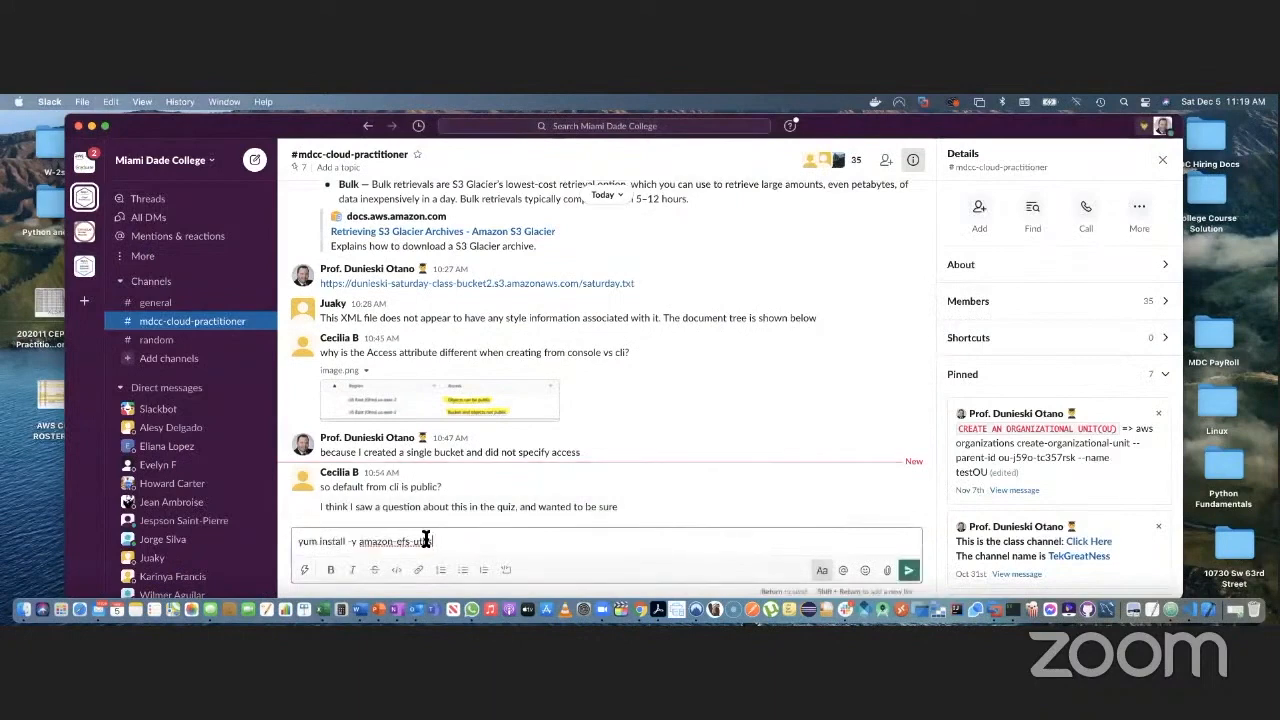
key("Return")
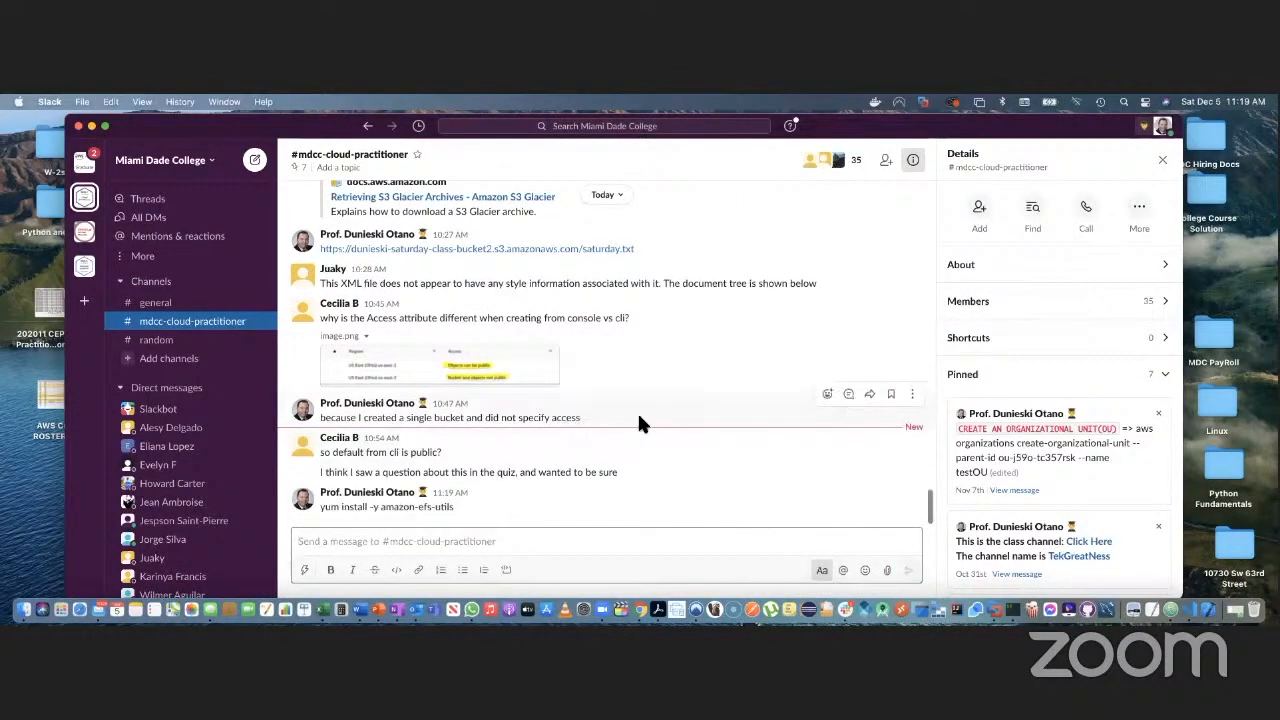
Step: Return to the EFS console, open network access management, and replace the us-east-1a mount target's default security group with NFSSecurityGroupMDCC
key("ctrl+Right")
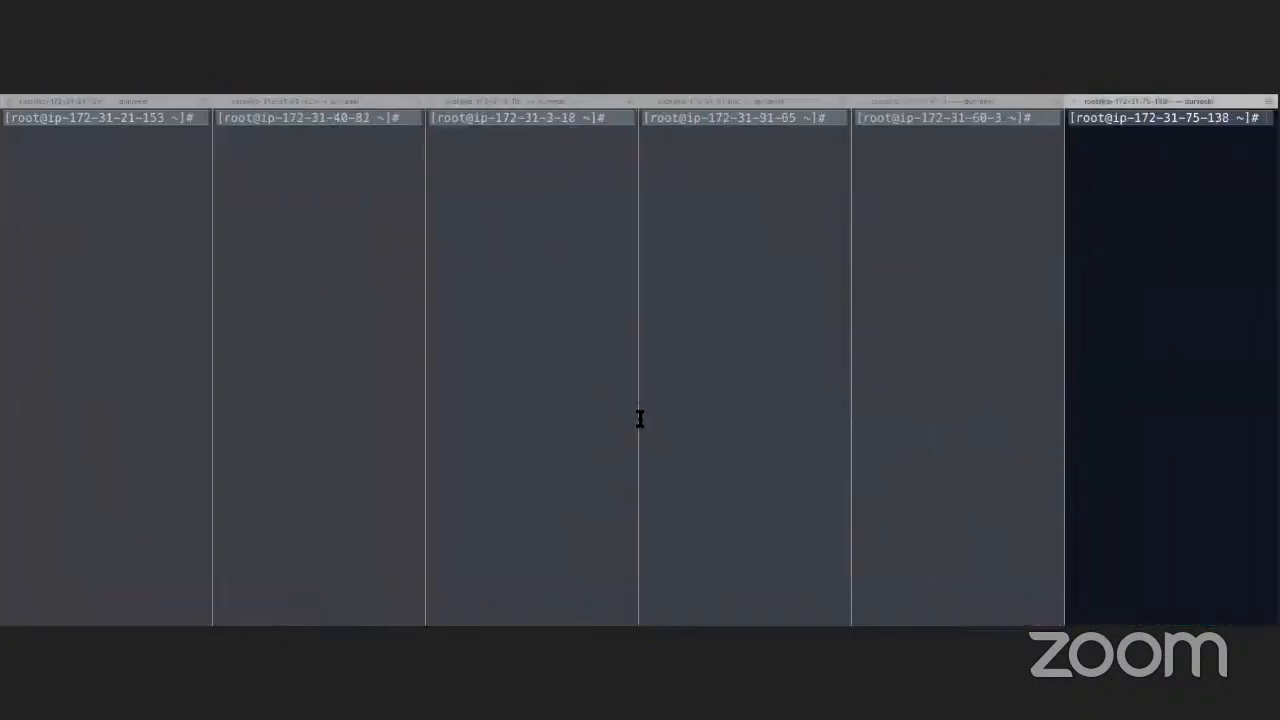
key("ctrl+Left")
key("ctrl+Right")
key("ctrl+Right")
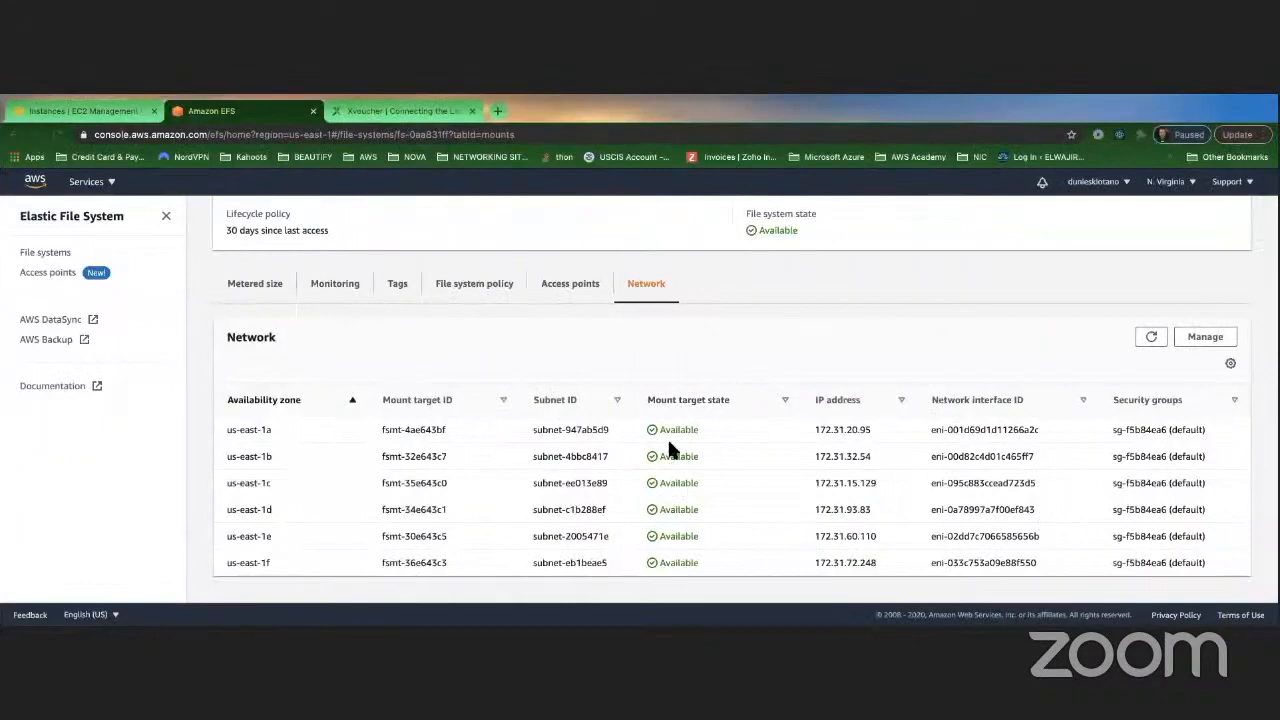
left_click(1203, 340)
scroll(755, 395, "down", 3)
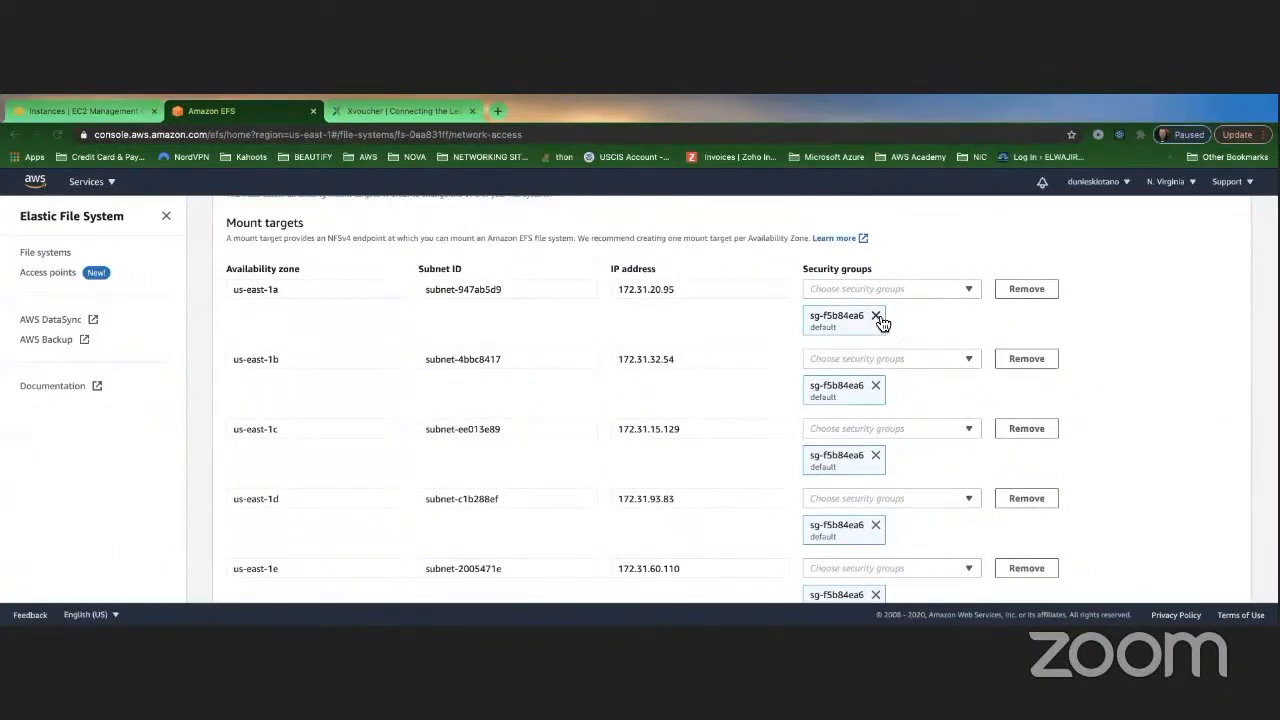
left_click(878, 318)
left_click(891, 283)
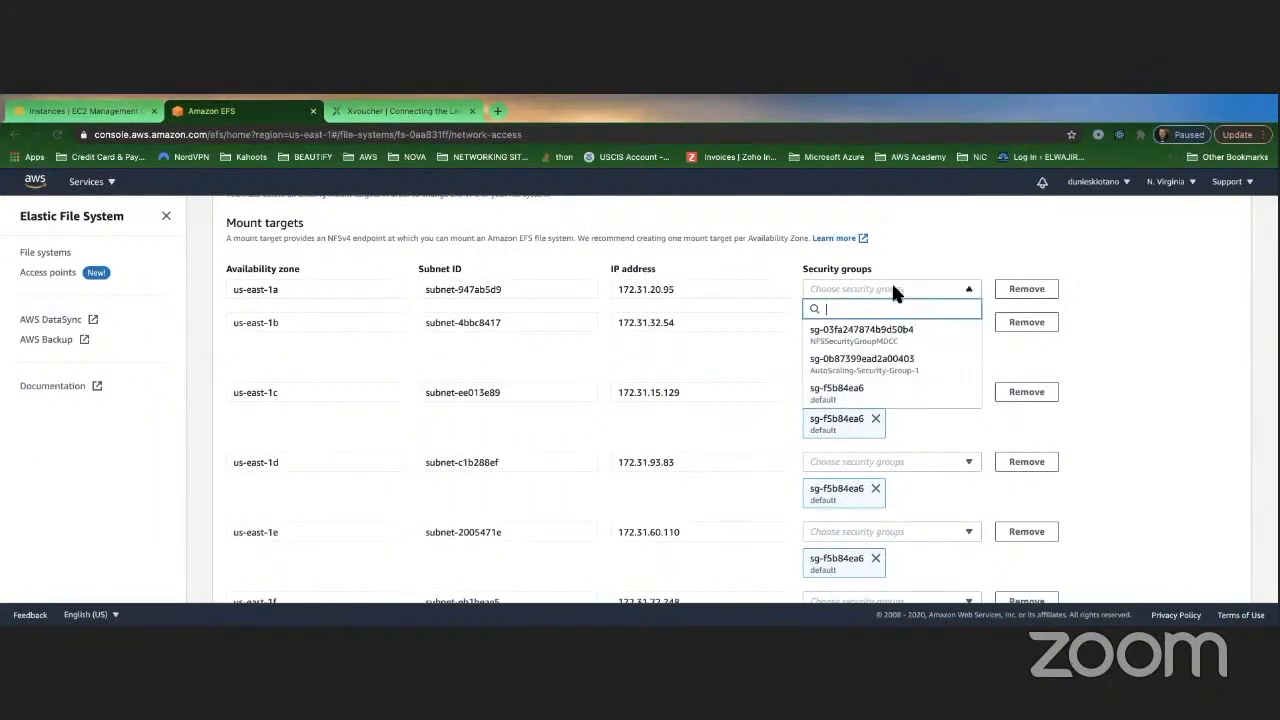
left_click(864, 338)
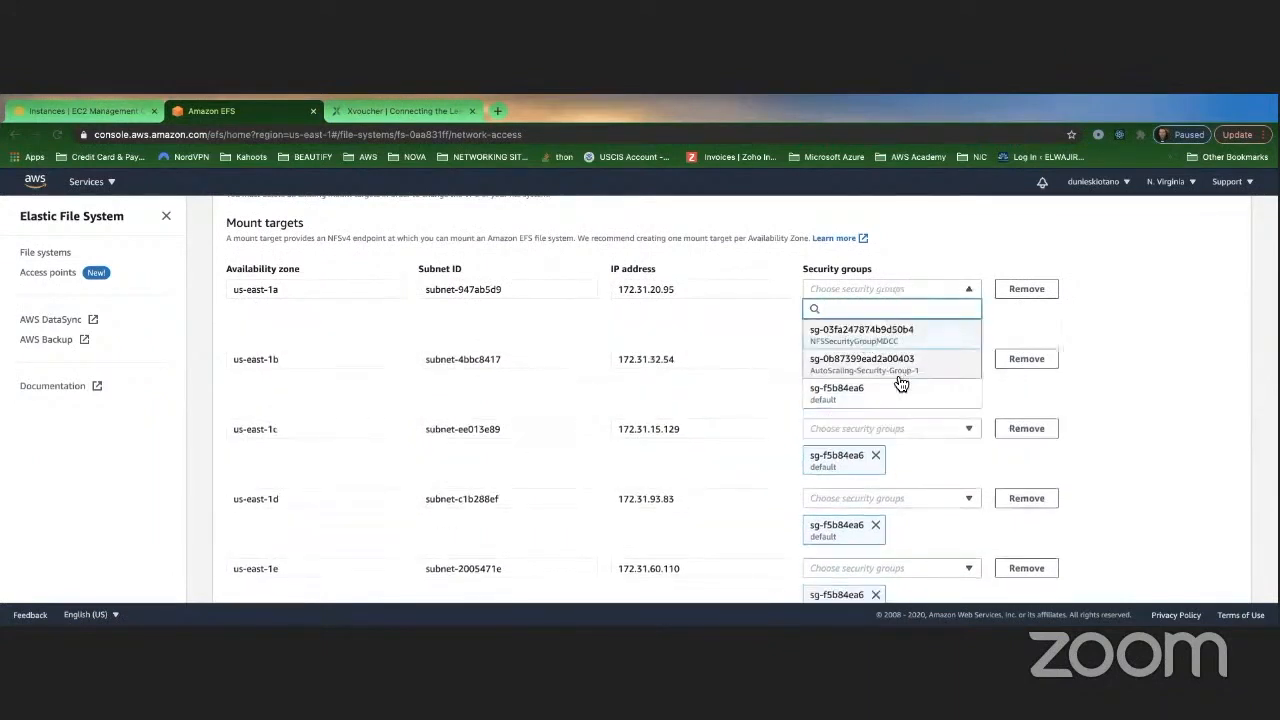
left_click(1115, 328)
scroll(900, 340, "down", 1)
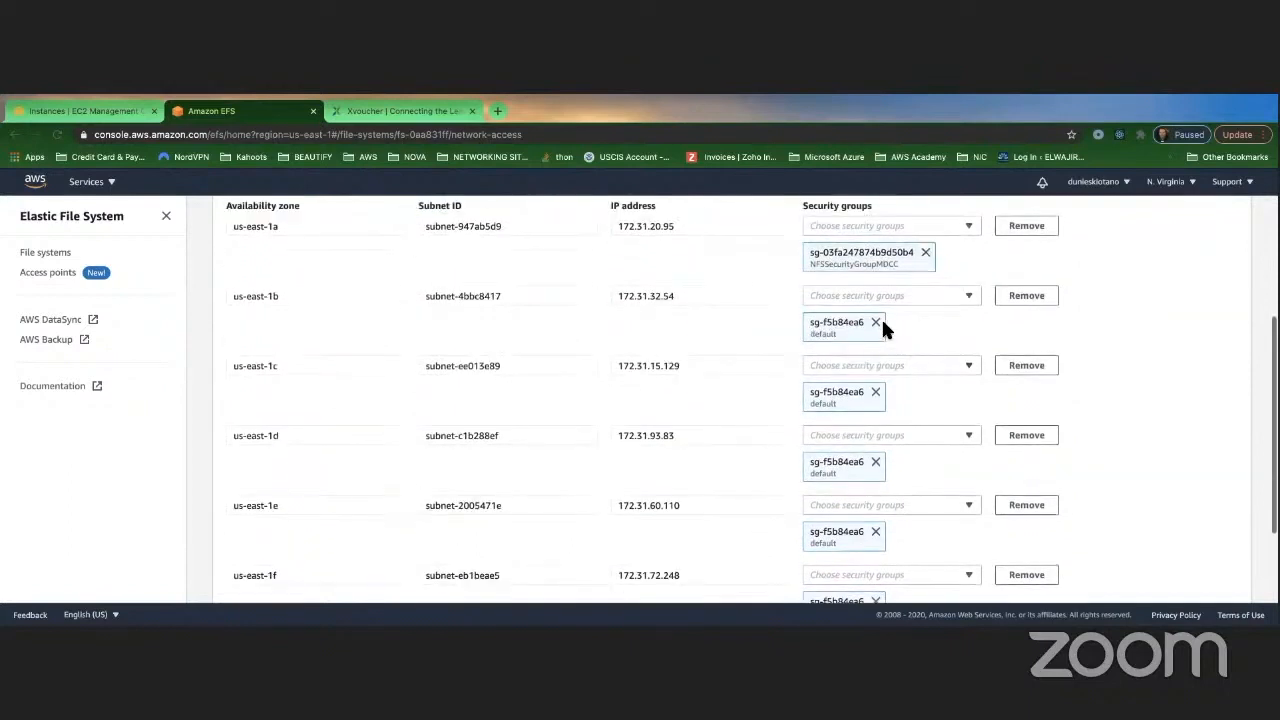
Step: Replace the us-east-1b mount target's default security group with NFSSecurityGroupMDCC
left_click(876, 323)
left_click(947, 300)
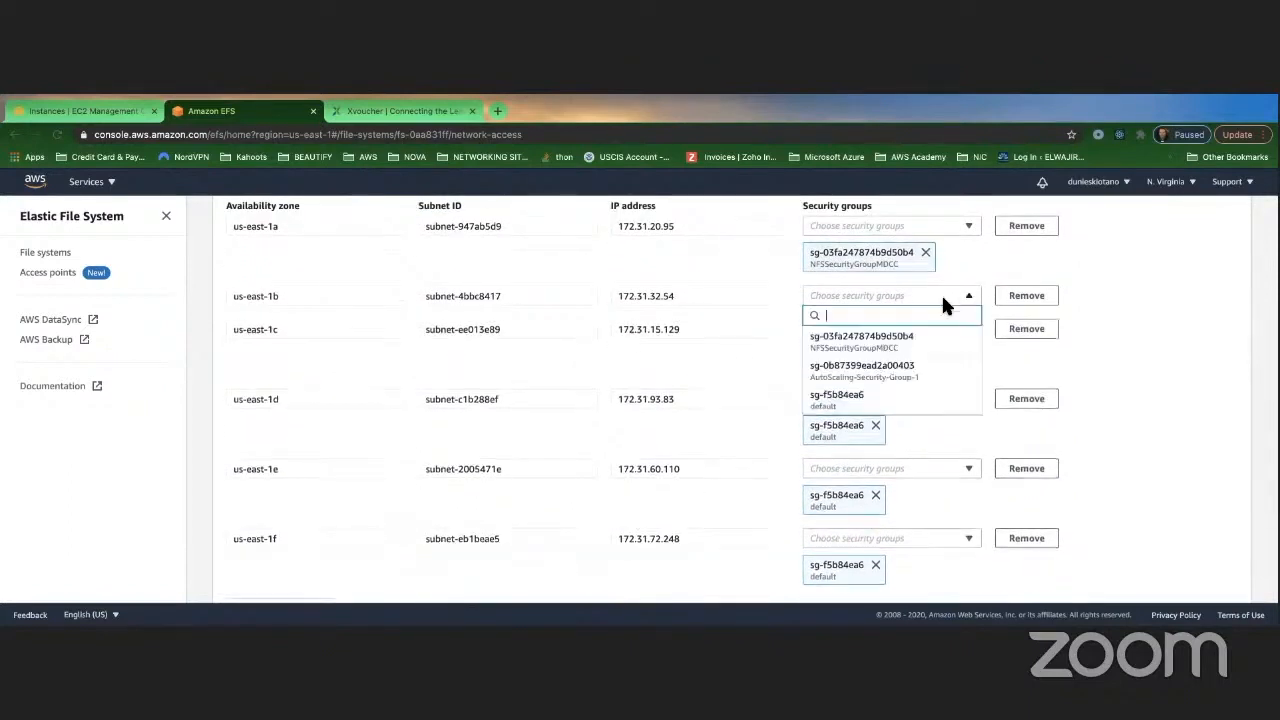
left_click(891, 344)
left_click(1150, 355)
scroll(1149, 352, "down", 1)
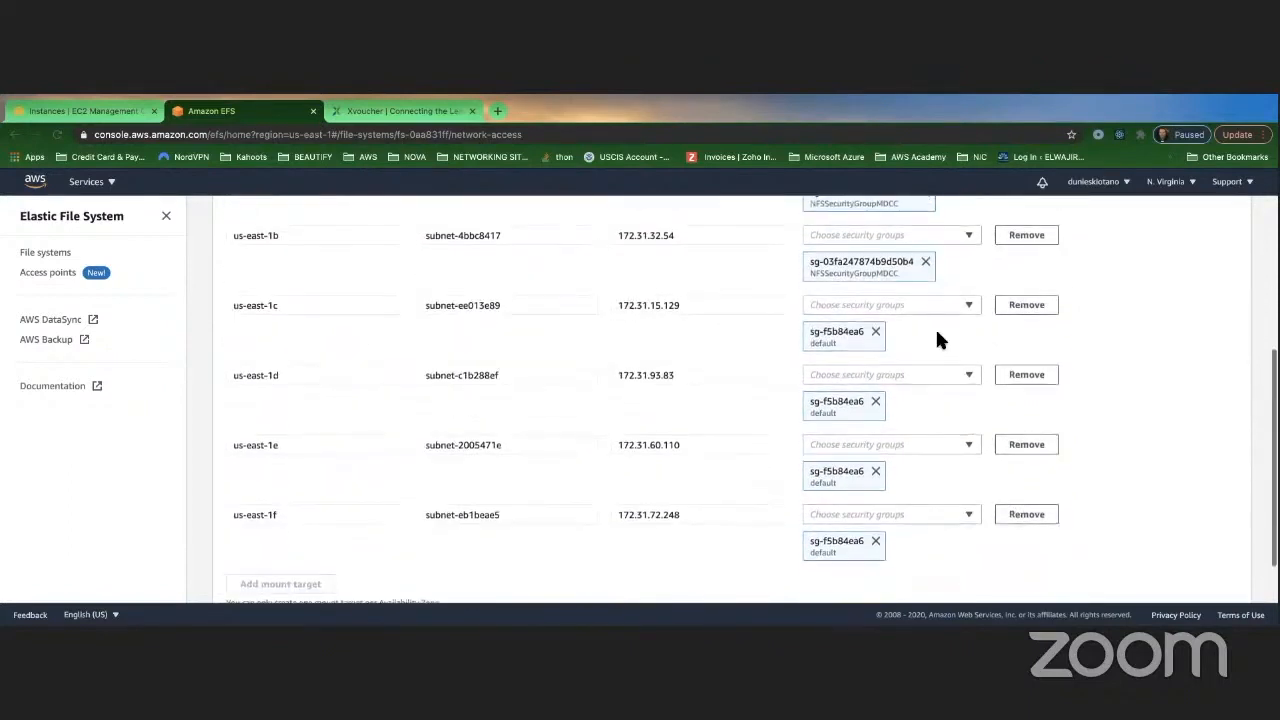
scroll(934, 340, "up", 1)
scroll(932, 340, "down", 1)
Step: Replace the default security group with NFSSecurityGroupMDCC on the us-east-1c and us-east-1d mount targets
left_click(877, 334)
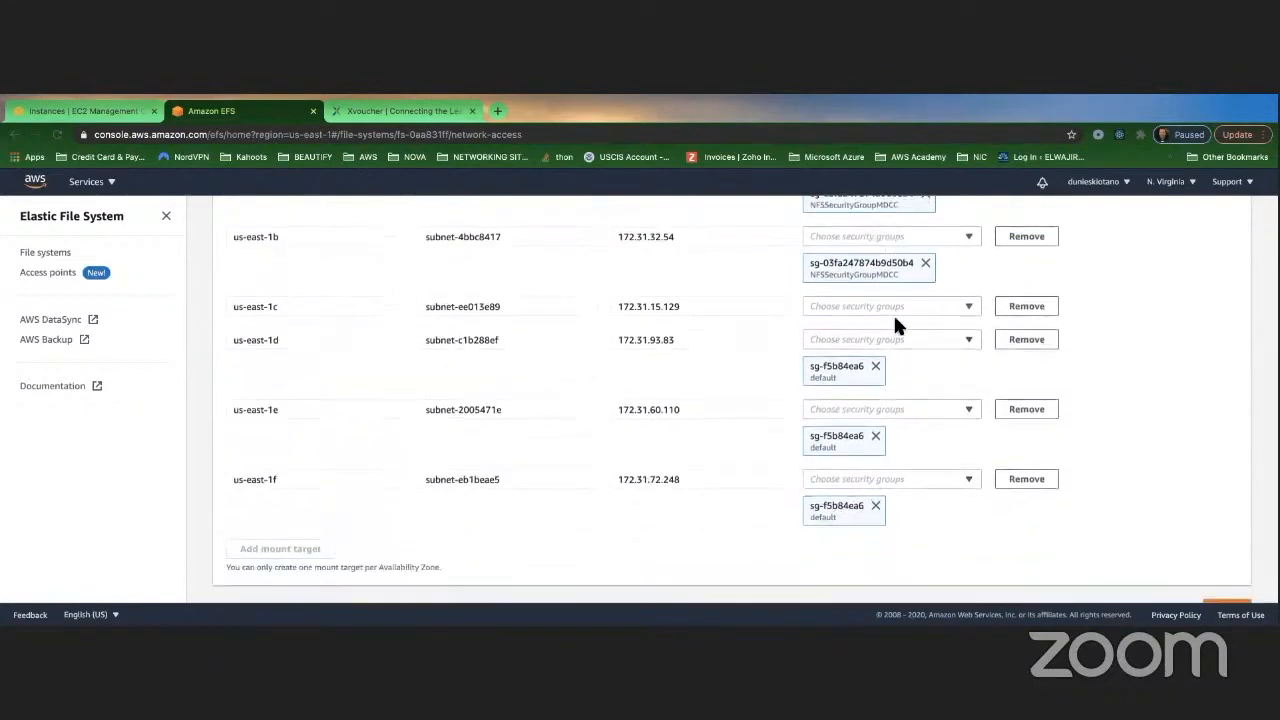
left_click(891, 303)
left_click(880, 352)
left_click(1205, 359)
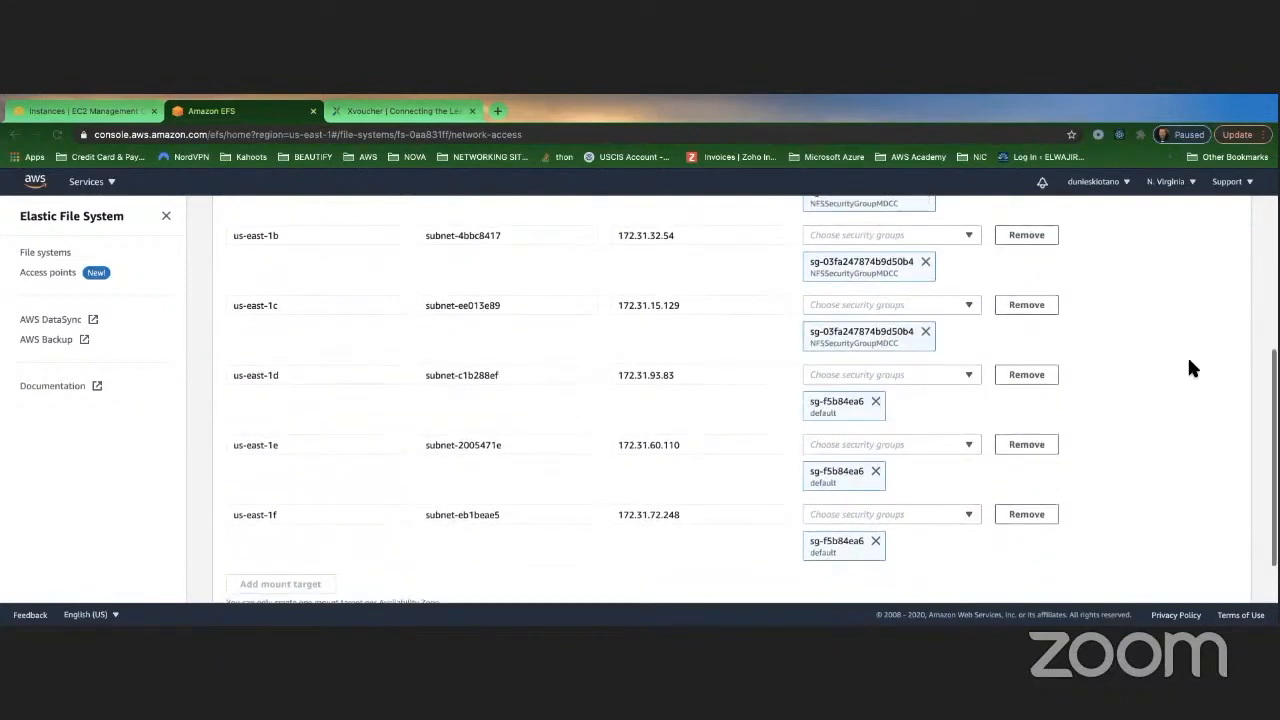
scroll(1187, 355, "down", 1)
left_click(875, 338)
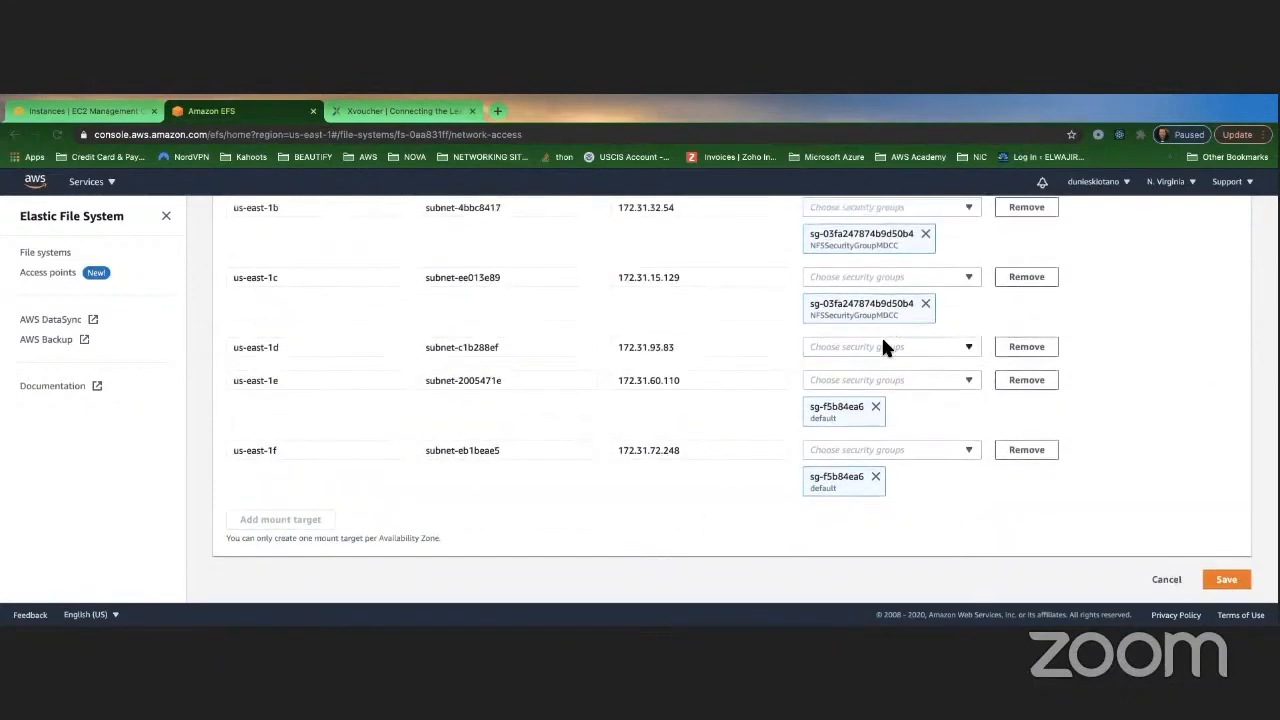
left_click(883, 345)
left_click(978, 388)
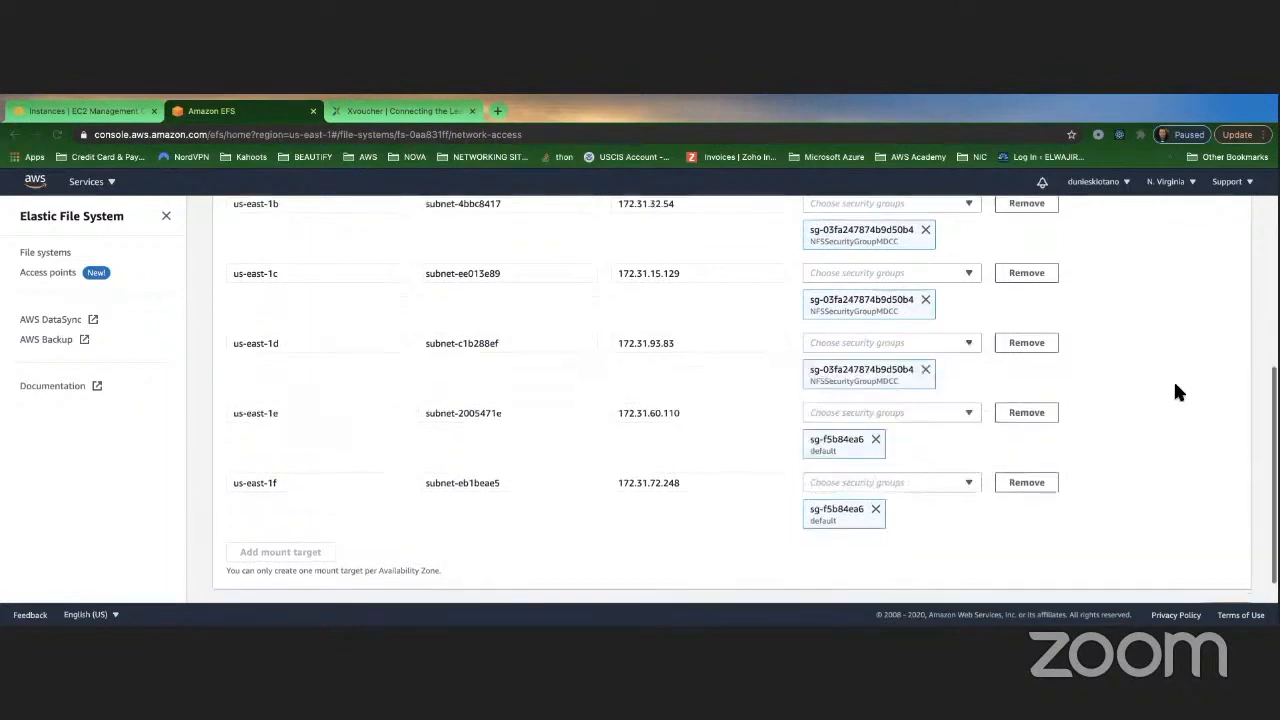
Step: Add NFSSecurityGroupMDCC to the security groups of the us-east-1e mount target
scroll(1176, 392, "down", 1)
left_click(950, 379)
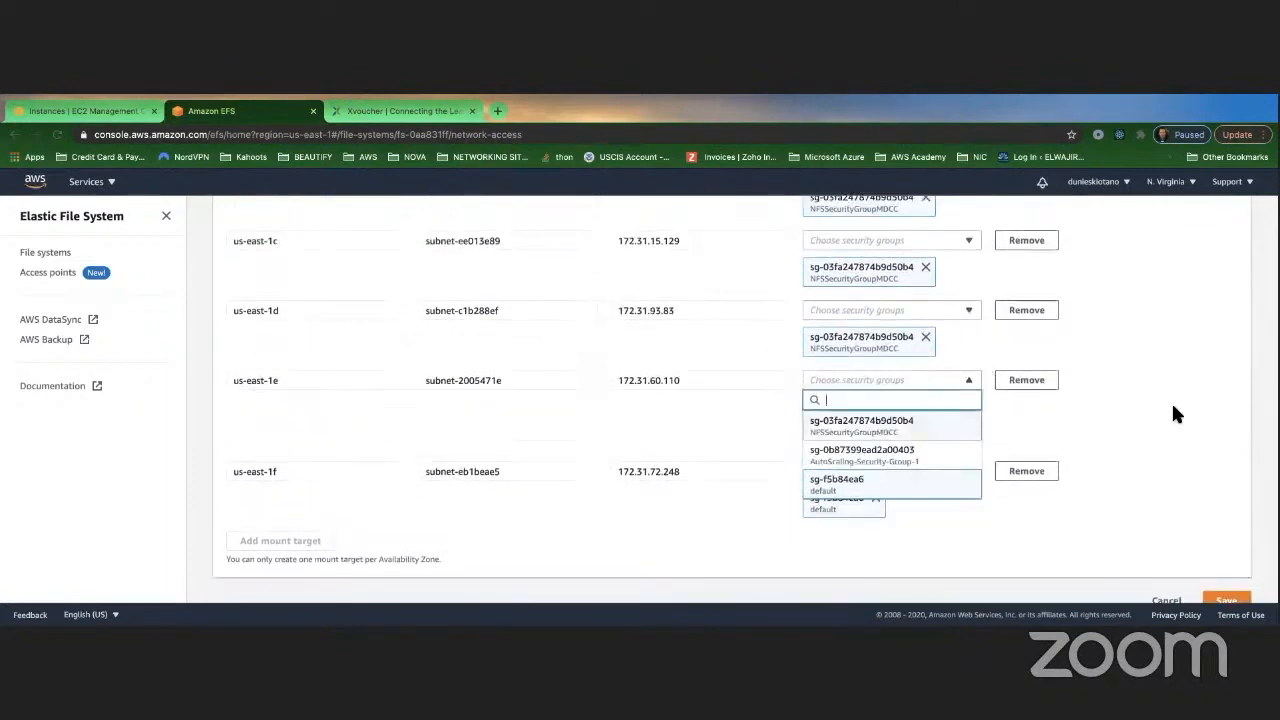
left_click(1139, 417)
scroll(983, 425, "down", 1)
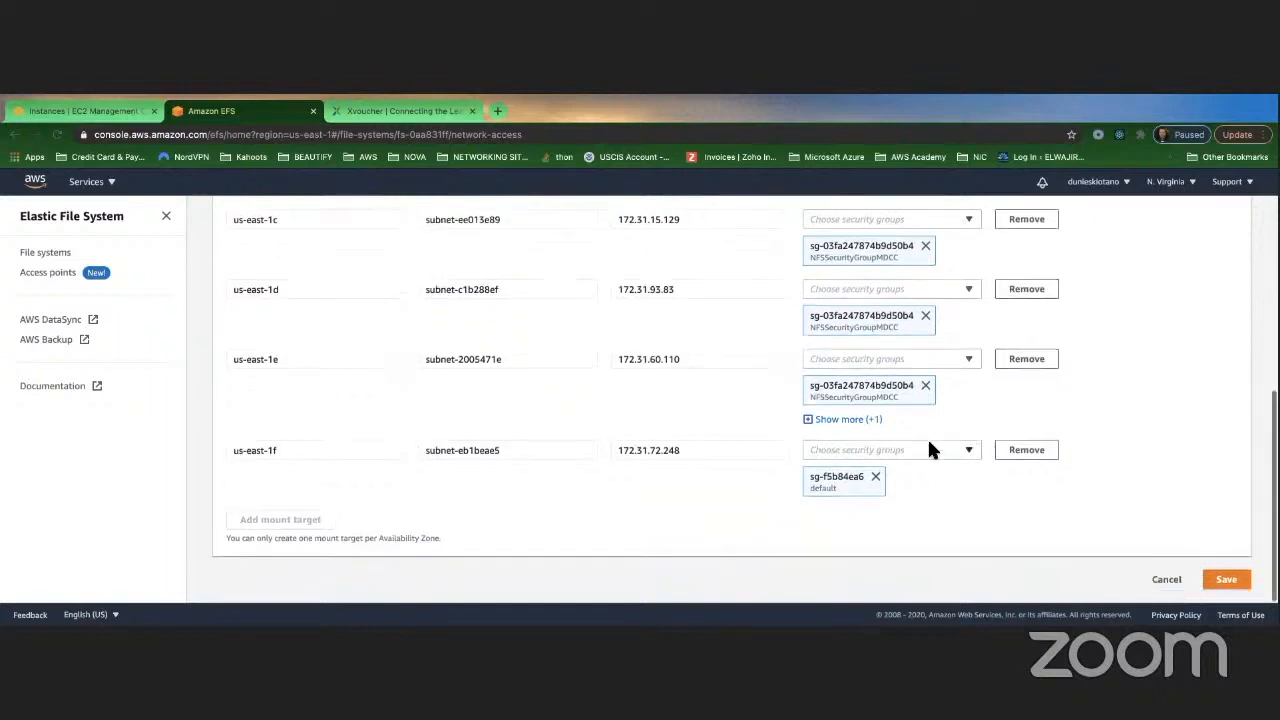
Step: Replace the us-east-1f mount target's default security group with NFSSecurityGroupMDCC
left_click(876, 477)
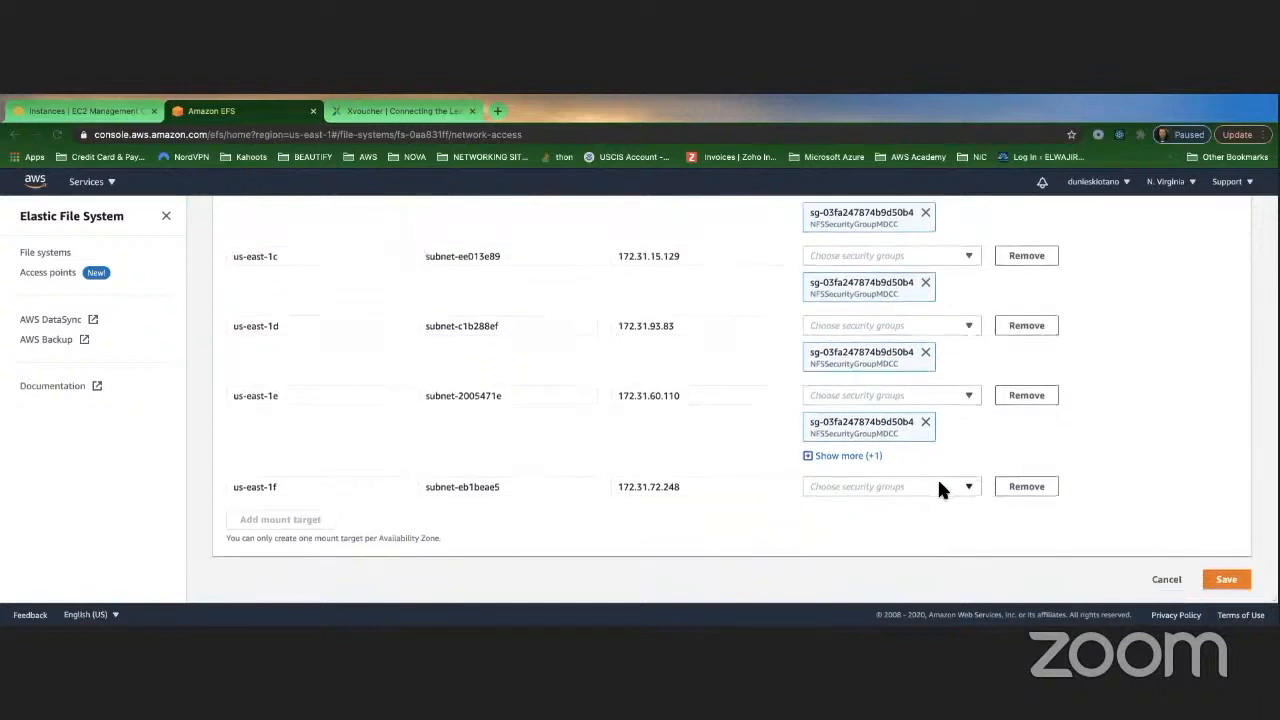
left_click(937, 482)
left_click(868, 403)
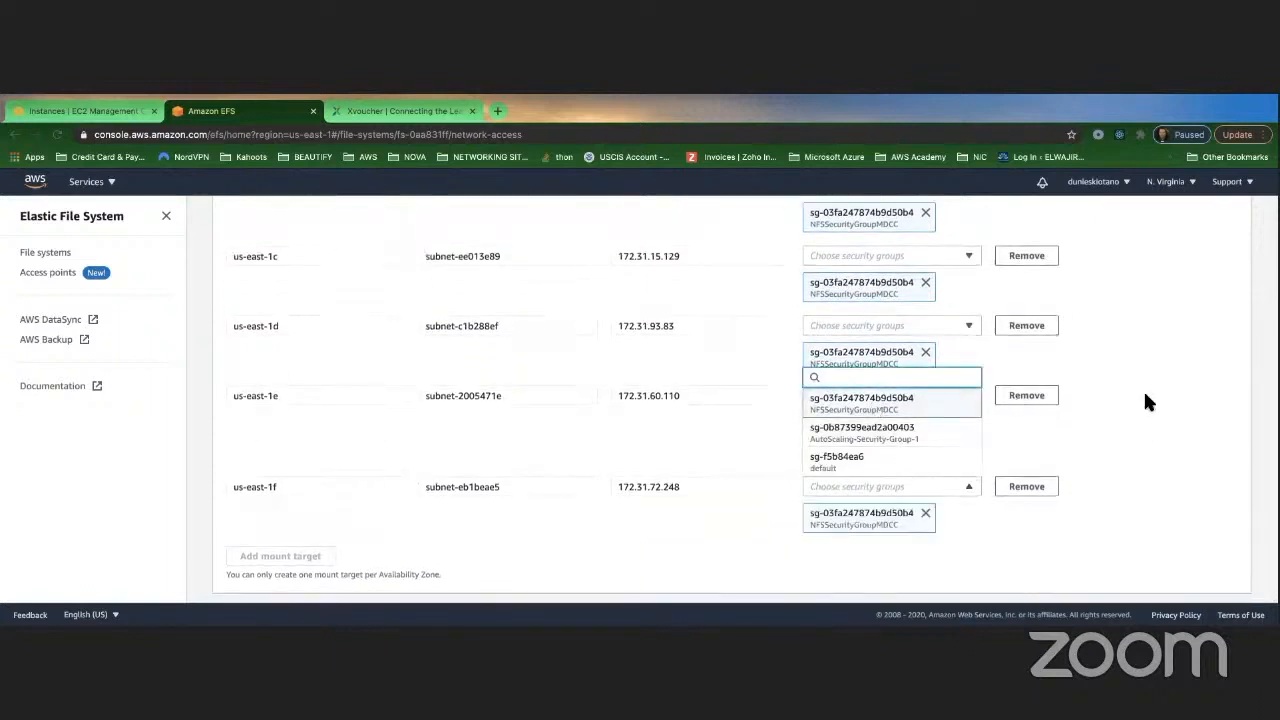
left_click(1143, 392)
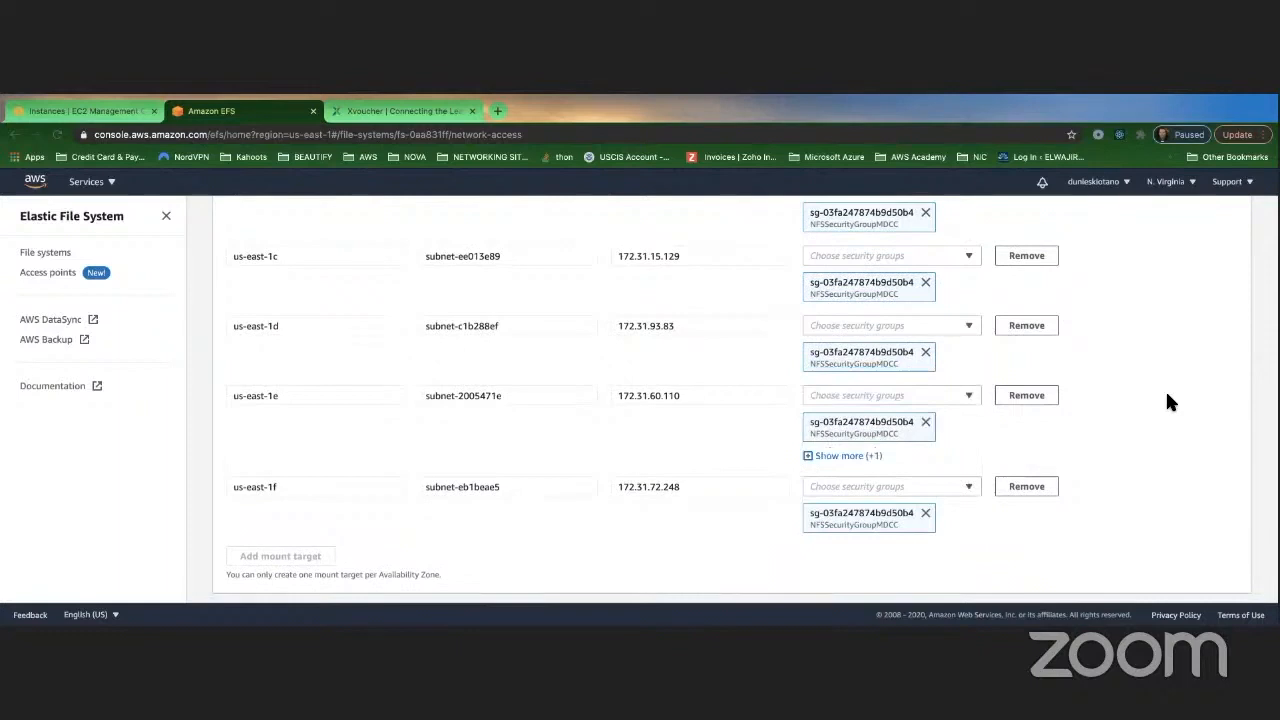
Step: Expand the us-east-1e mount target's security groups and remove the default group from it
scroll(1166, 394, "up", 3)
scroll(1166, 394, "down", 4)
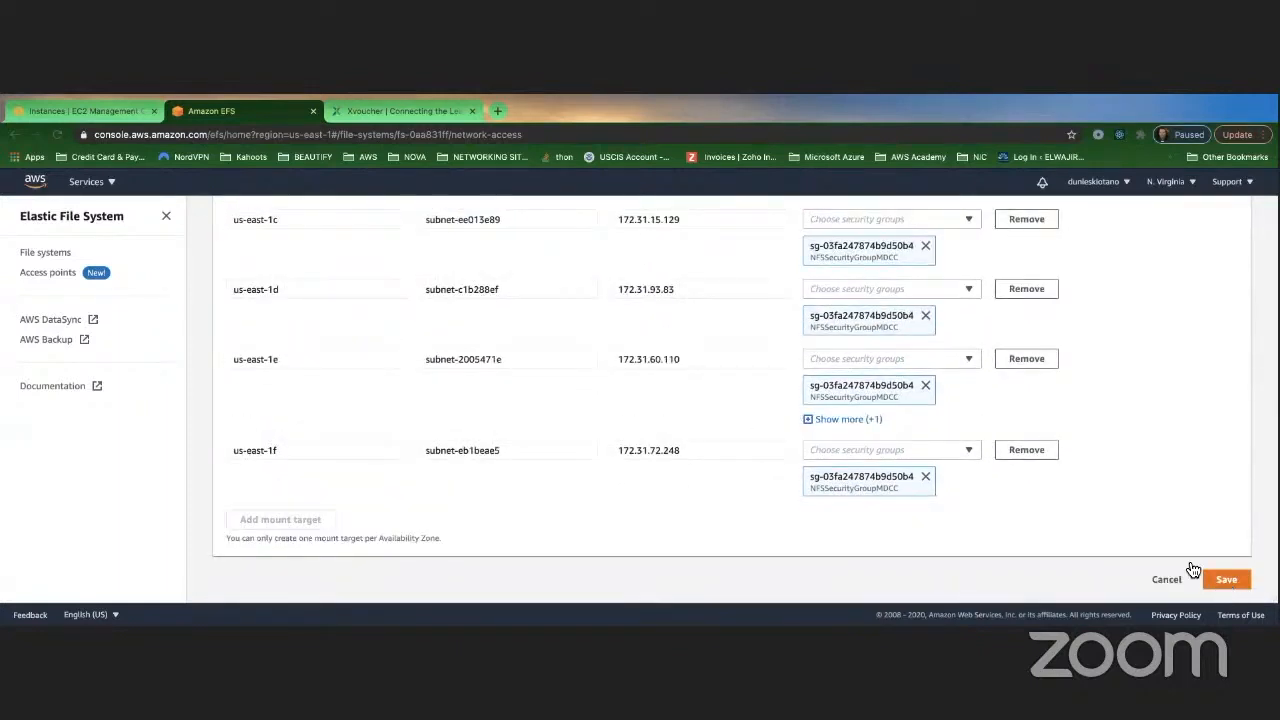
left_click(822, 422)
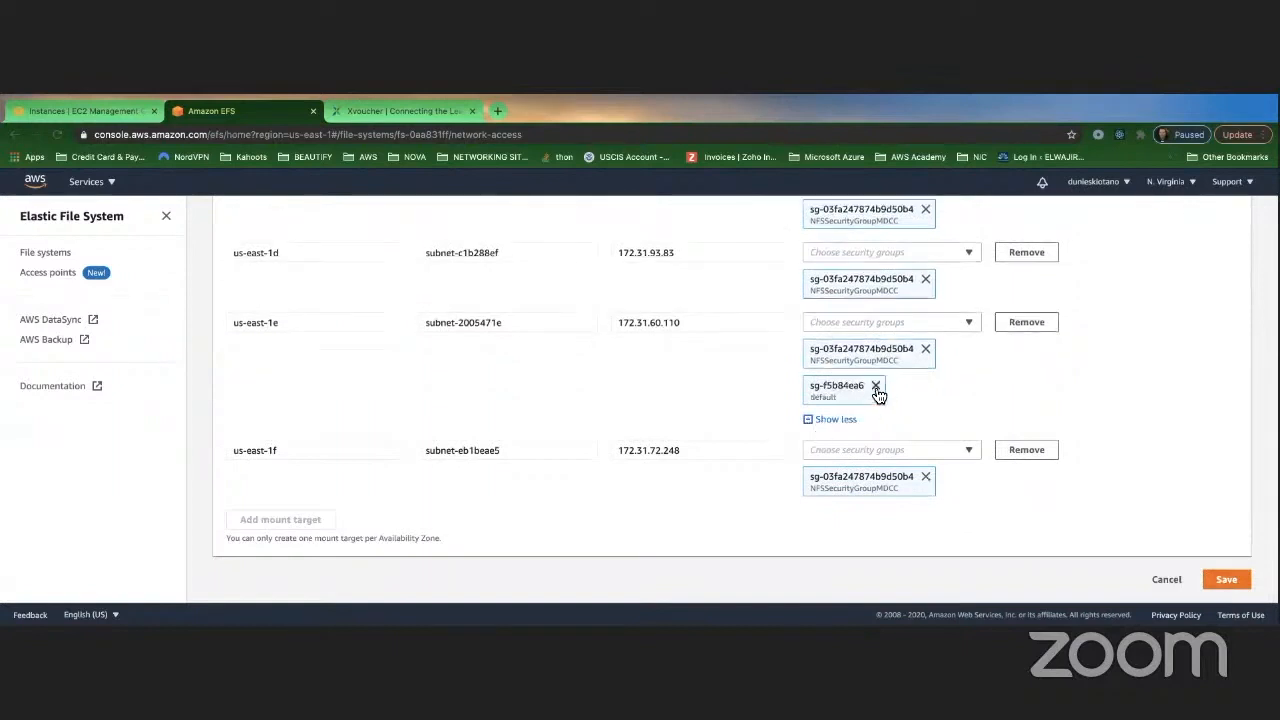
left_click(875, 387)
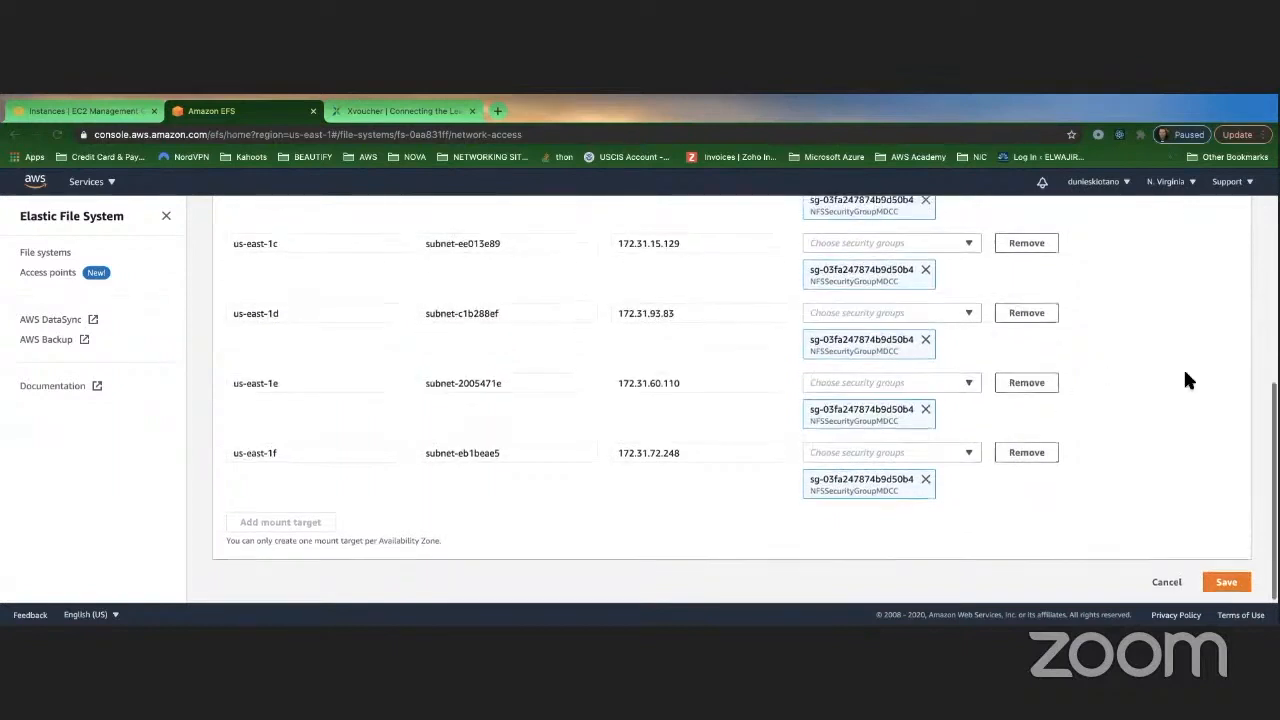
Step: Save the mount target changes and check the security groups listed in the file system's network details
scroll(1170, 521, "up", 1)
scroll(1170, 521, "down", 2)
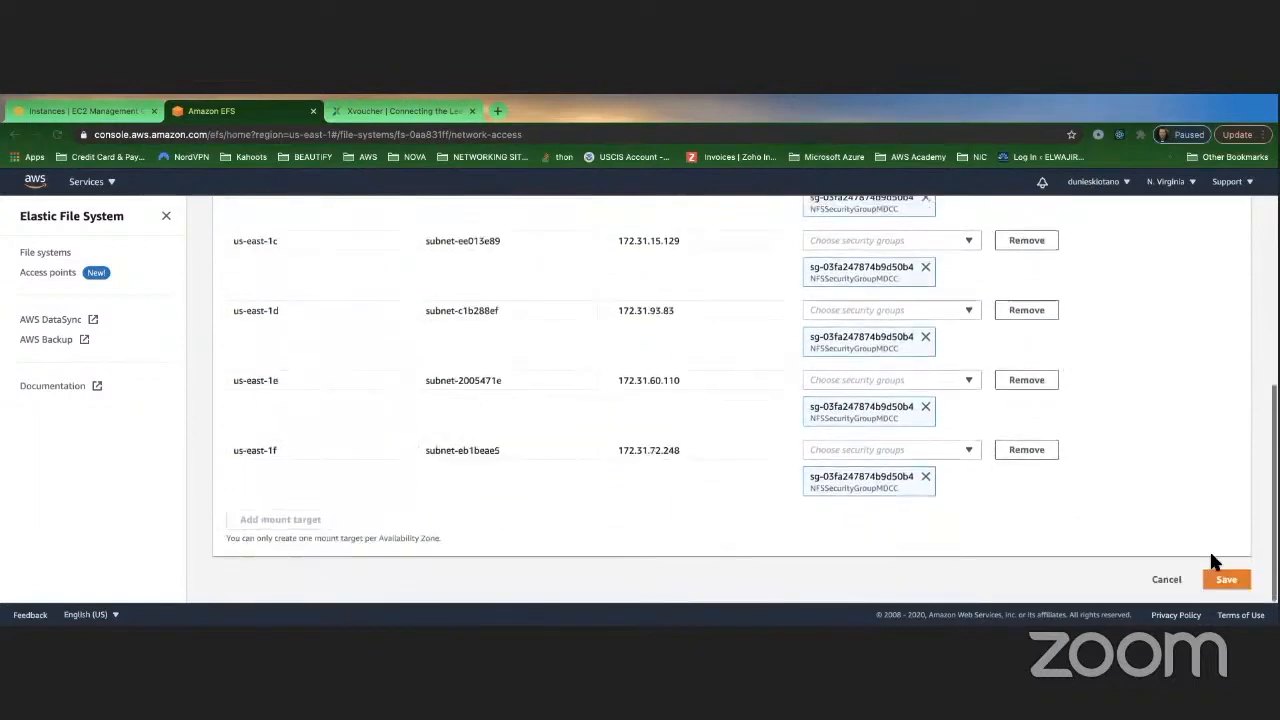
left_click(1224, 577)
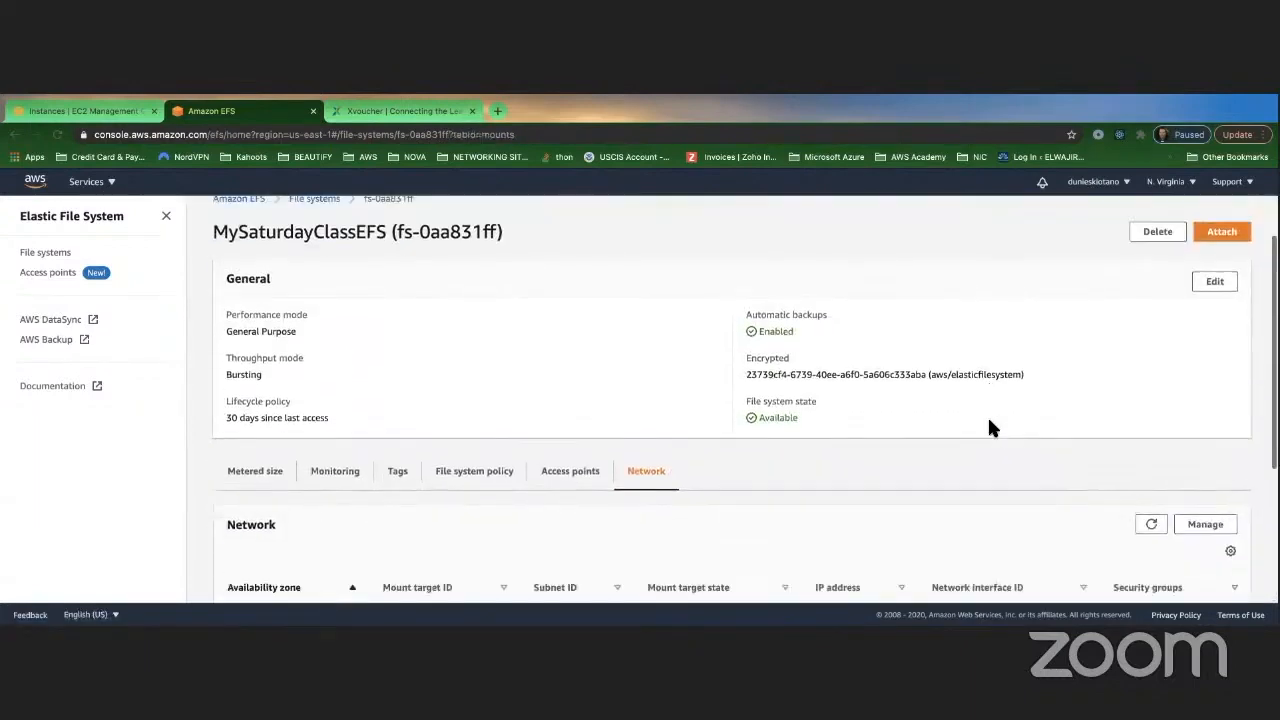
scroll(988, 421, "down", 3)
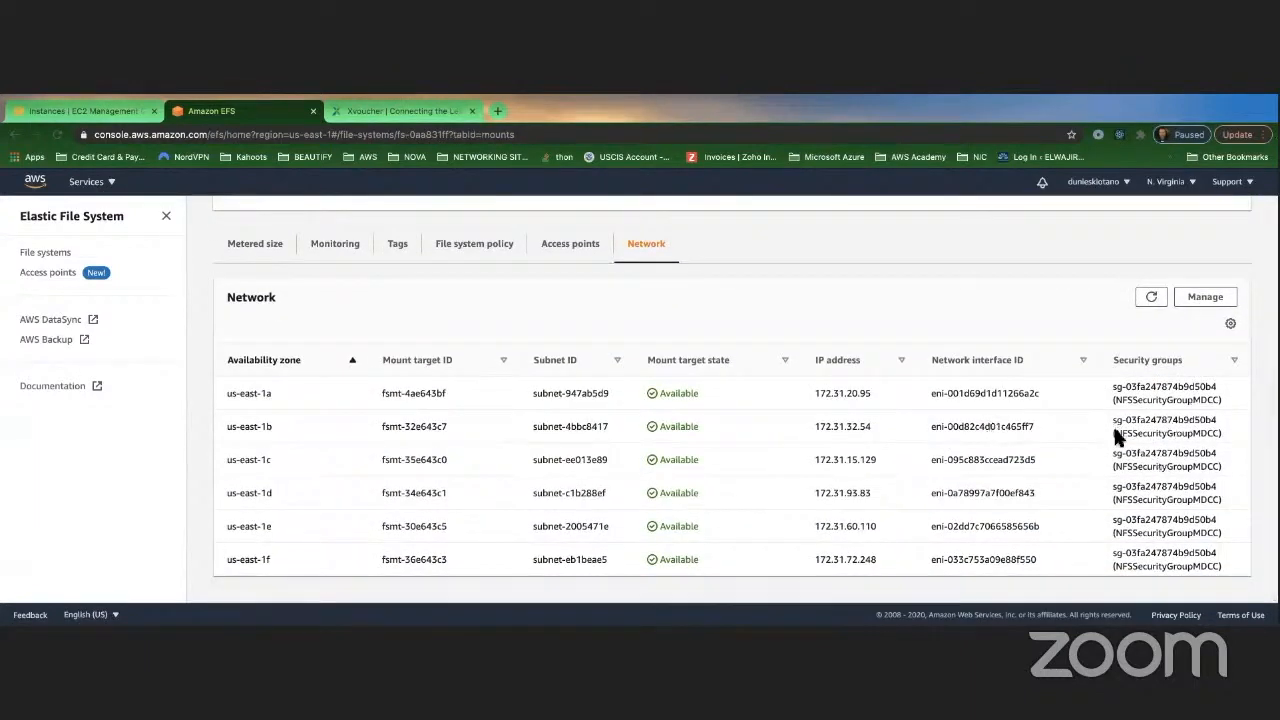
scroll(768, 357, "up", 3)
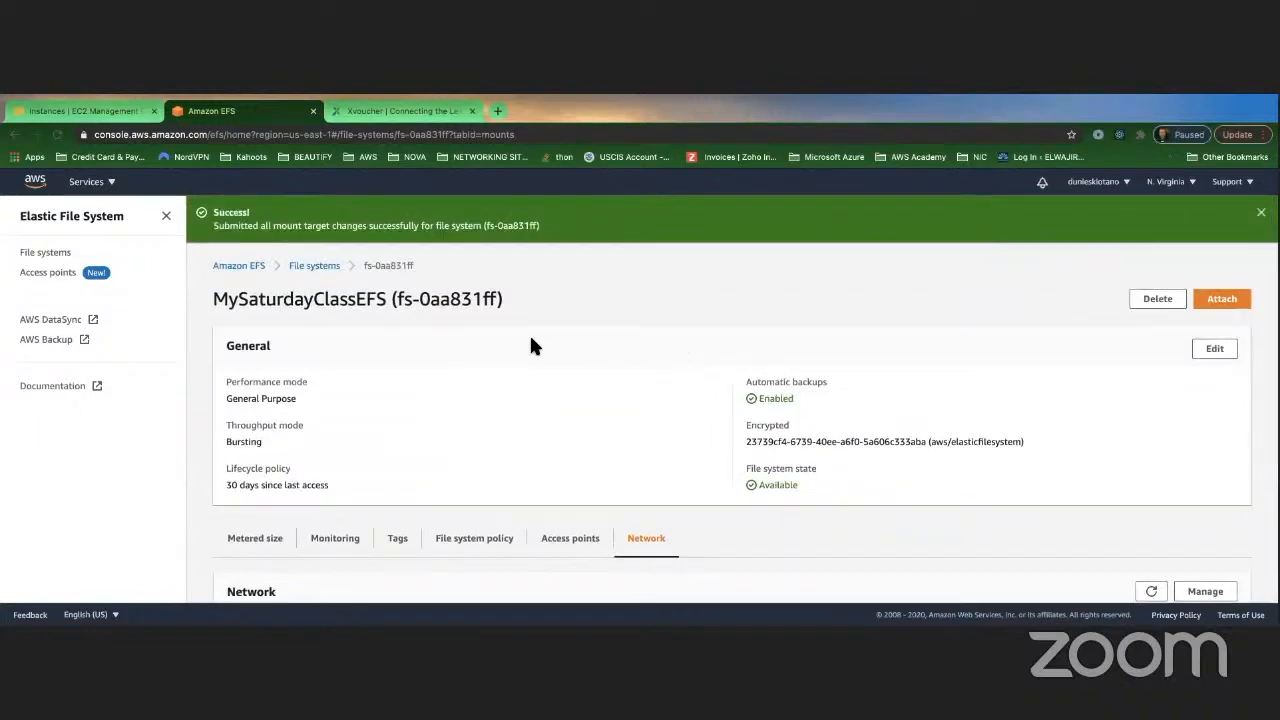
Step: Open the attach instructions for MySaturdayClassEFS and copy the EFS mount helper command without sudo: mount -t efs -o tls fs-0aa831ff:/ efs
left_click(1220, 302)
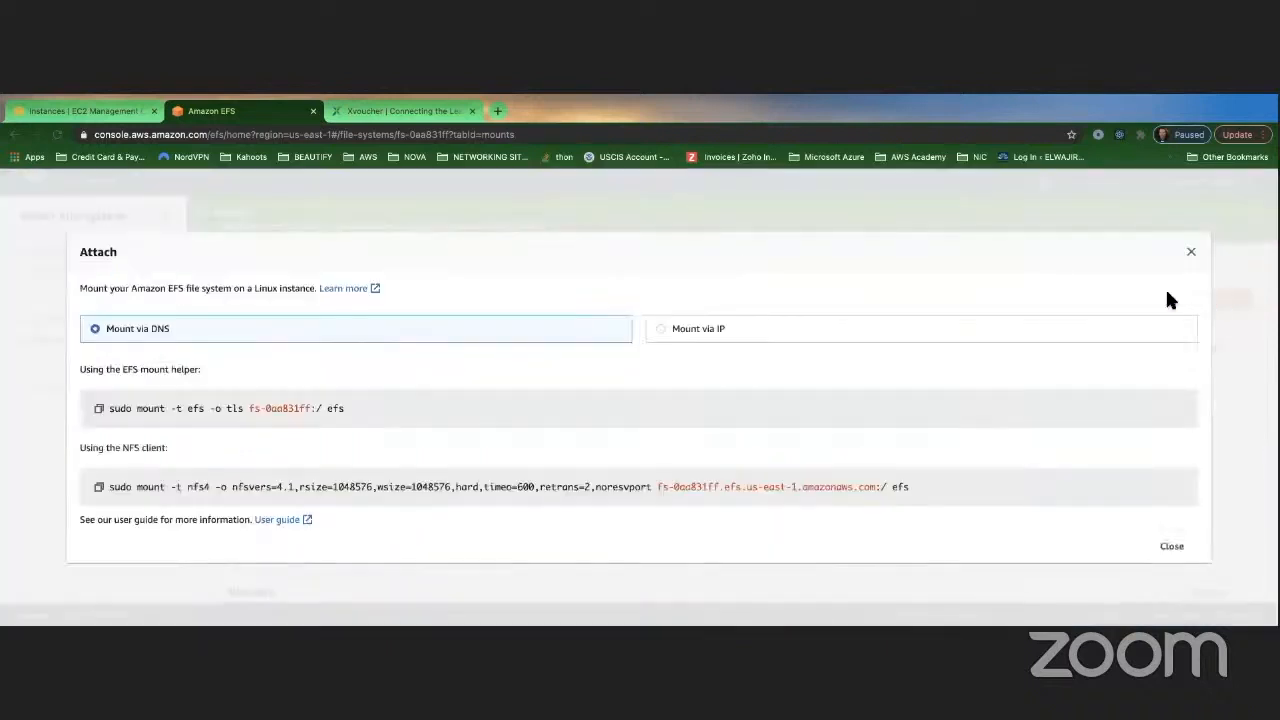
left_click_drag(137, 410, 342, 409)
left_click(142, 410)
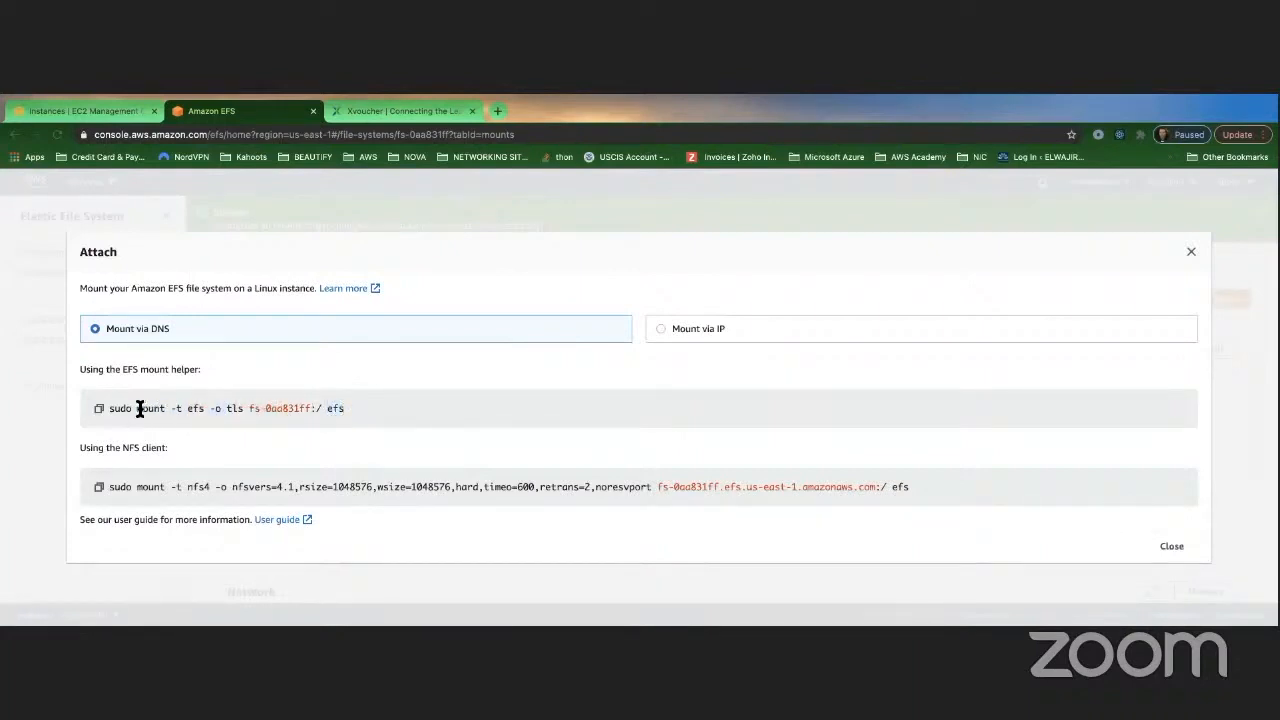
left_click_drag(138, 408, 334, 410)
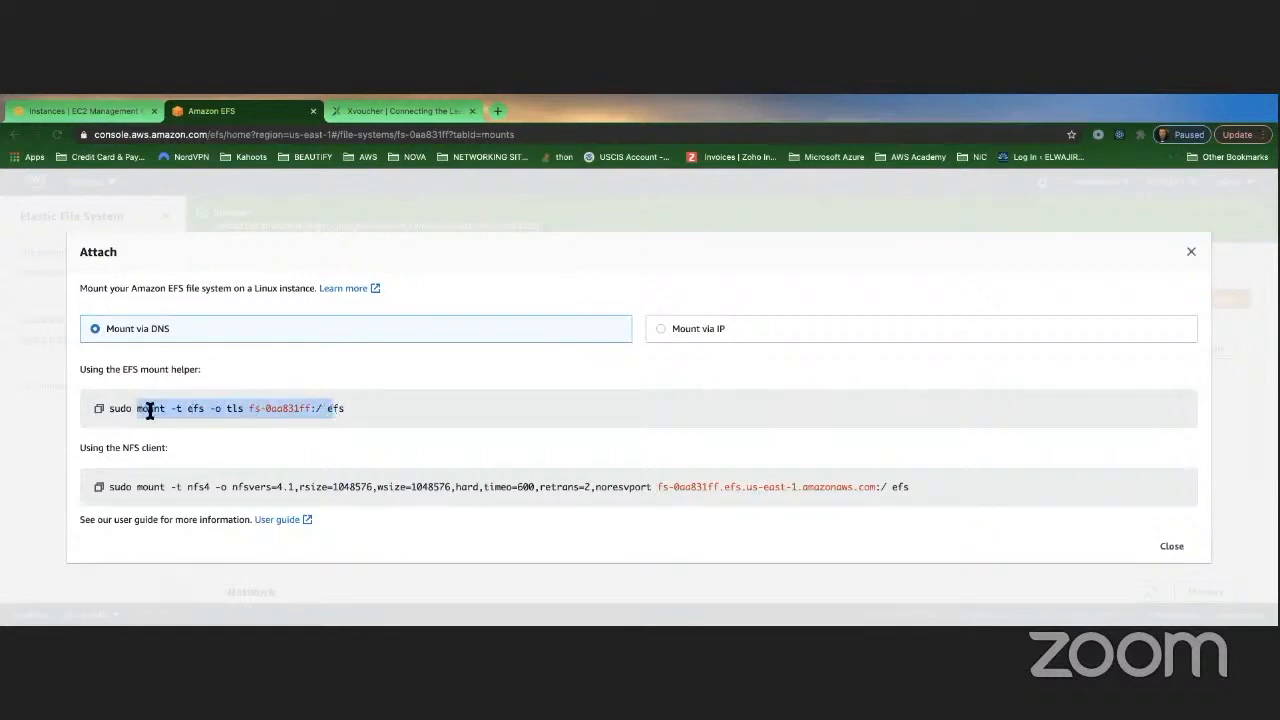
left_click_drag(135, 409, 345, 416)
key("super+c")
key("ctrl+Left")
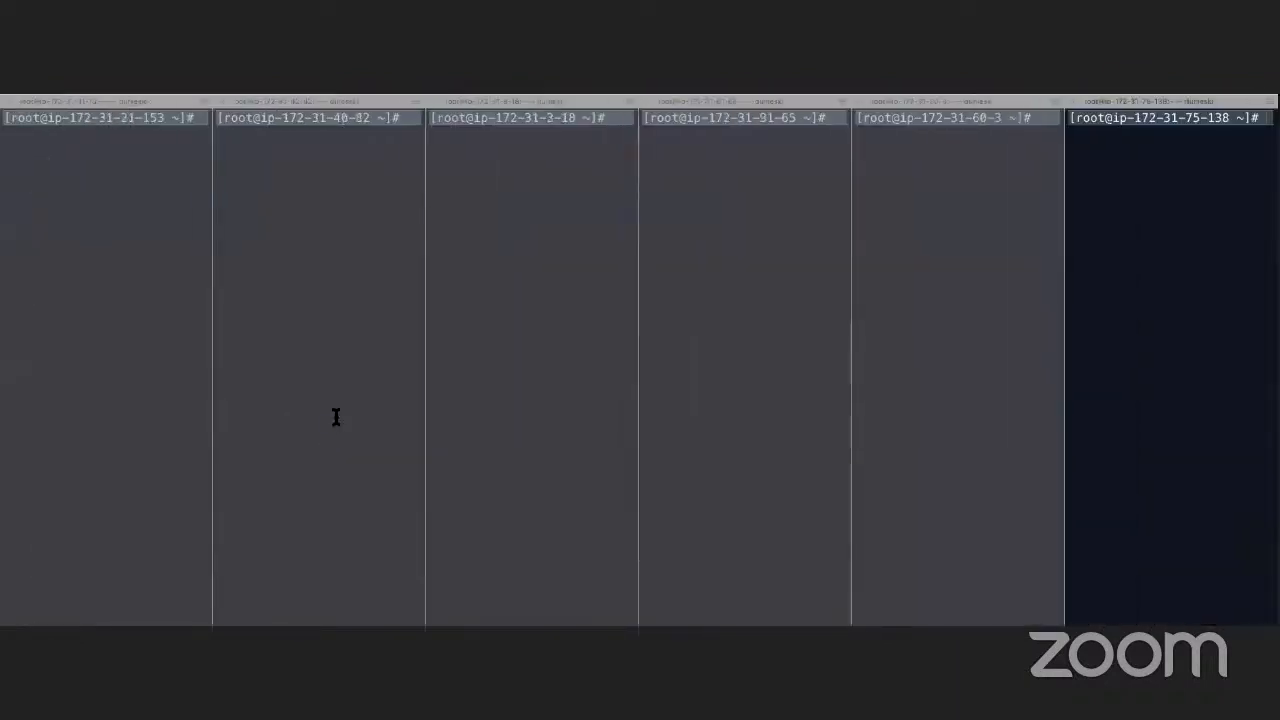
left_click(203, 118)
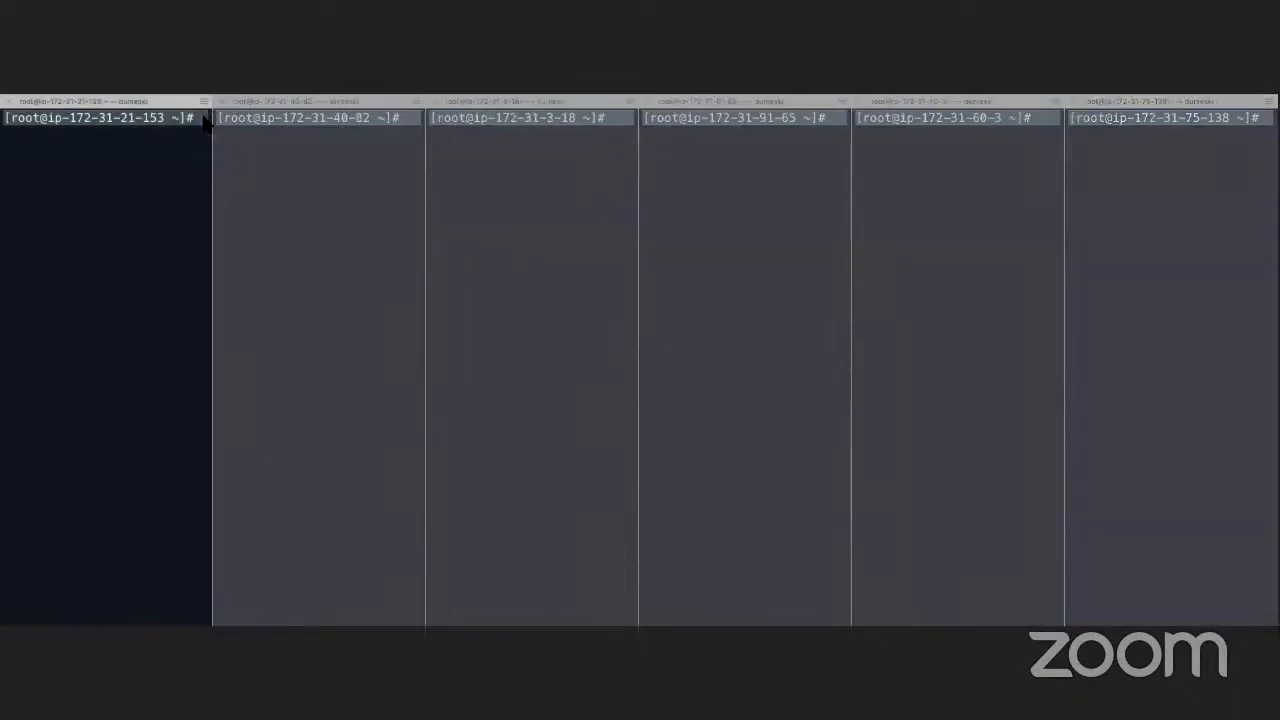
type("cd")
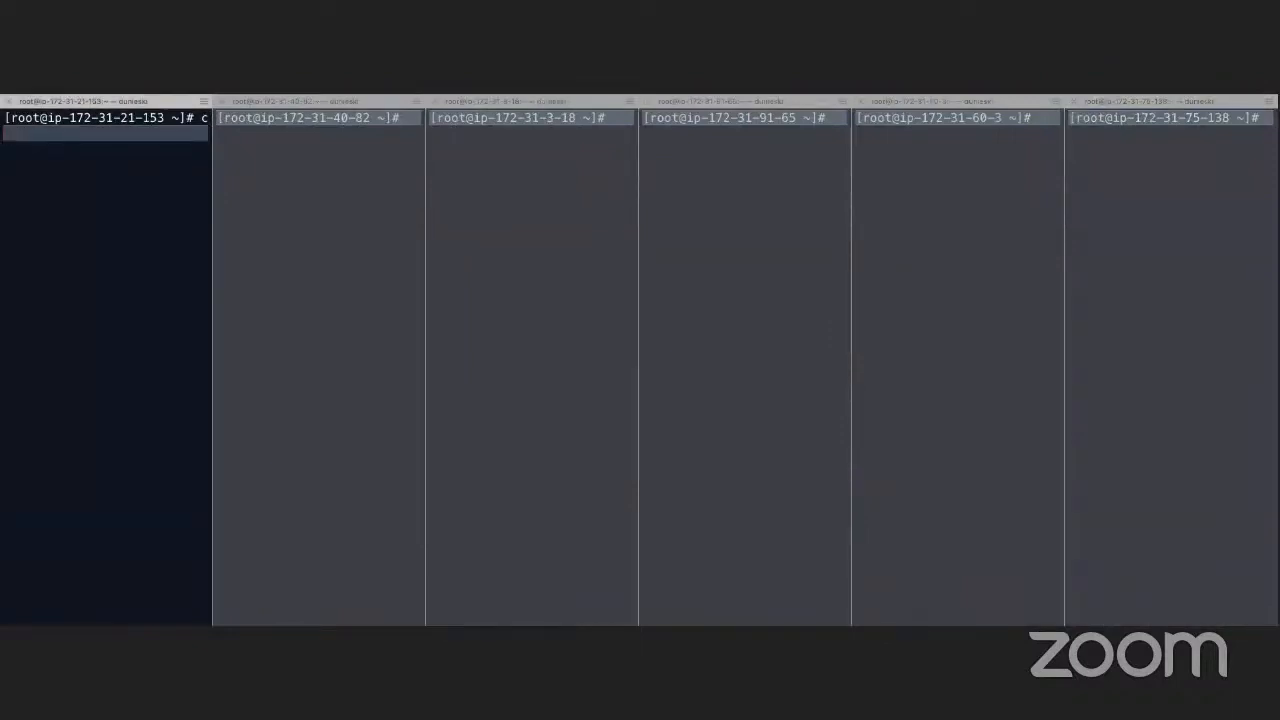
key("BackSpace")
key("BackSpace")
key("BackSpace")
type("md")
type("kdir")
key("Return")
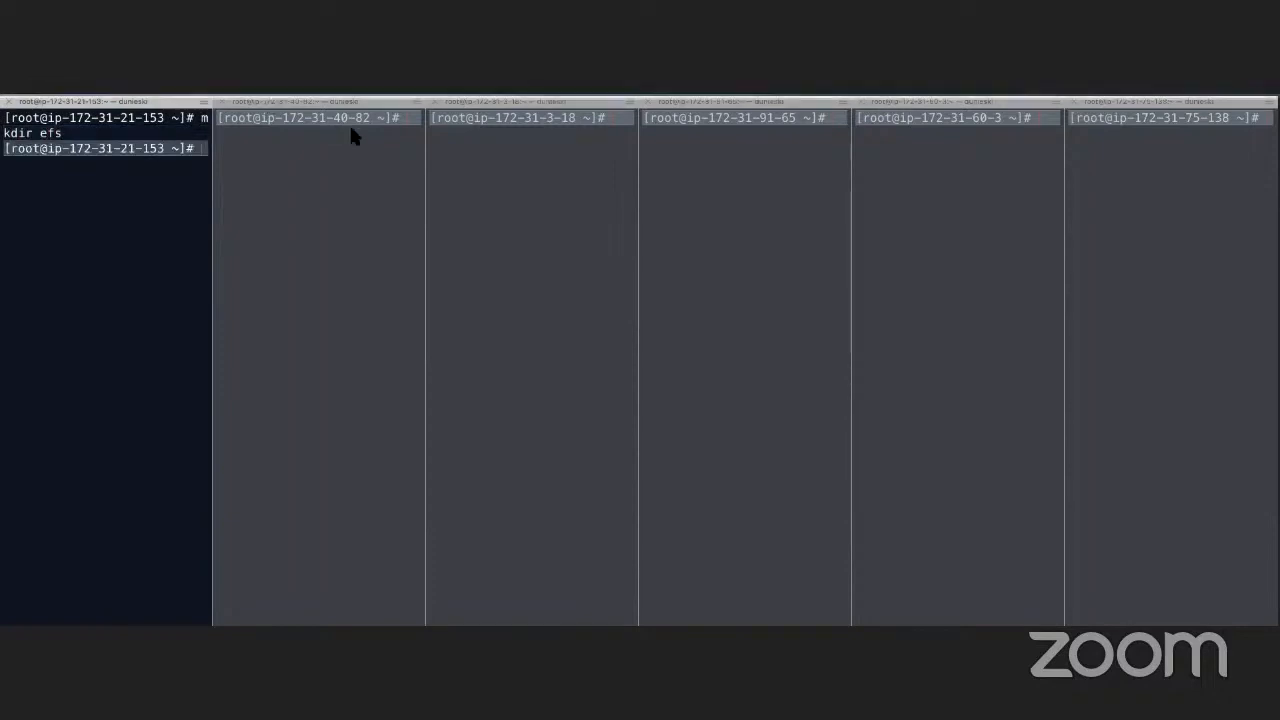
Step: Run mkdir efs in the ip-172-31-40-82, ip-172-31-3-18 and ip-172-31-91-65 sessions
left_click(400, 120)
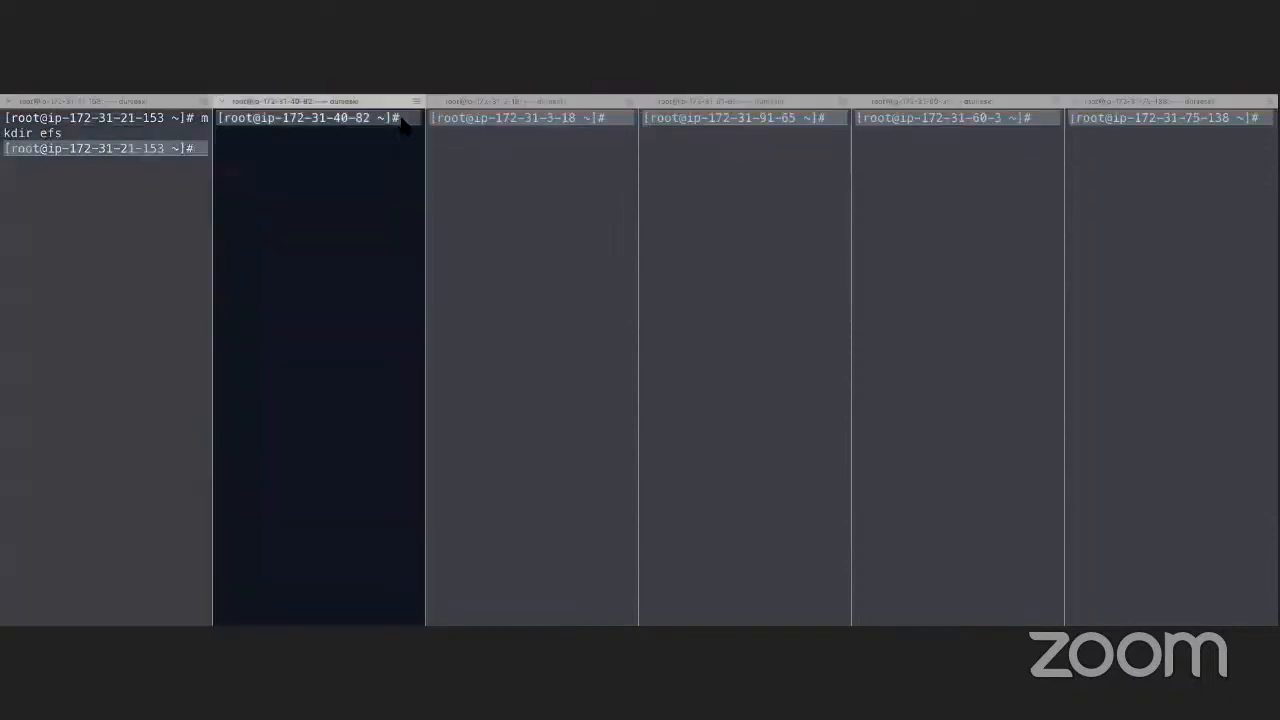
type("mkdir efs")
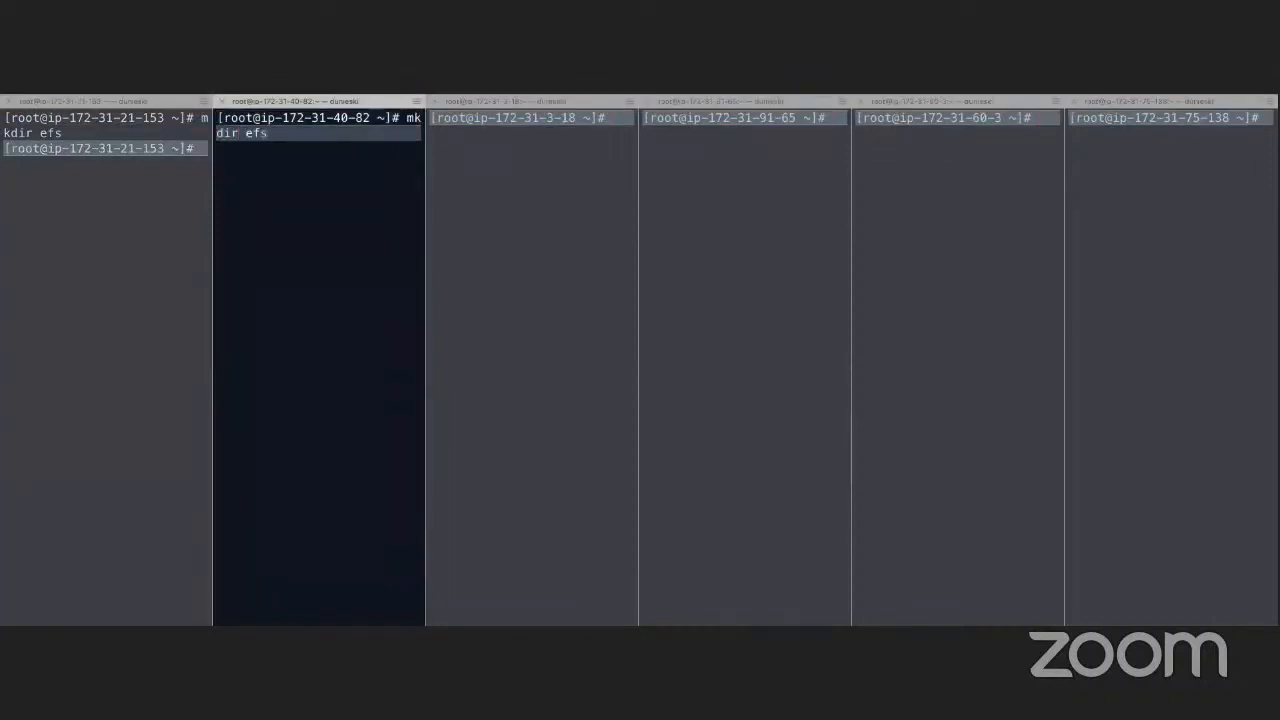
key("Return")
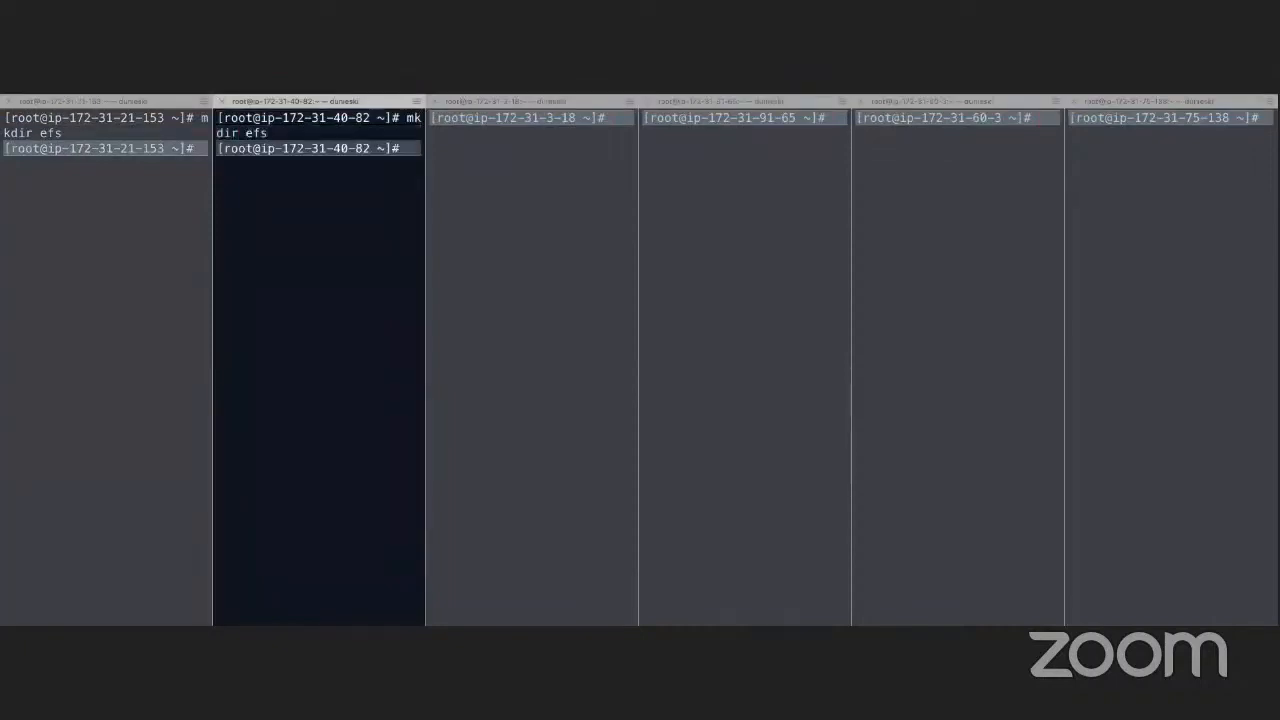
left_click(611, 121)
type("mkdir efs")
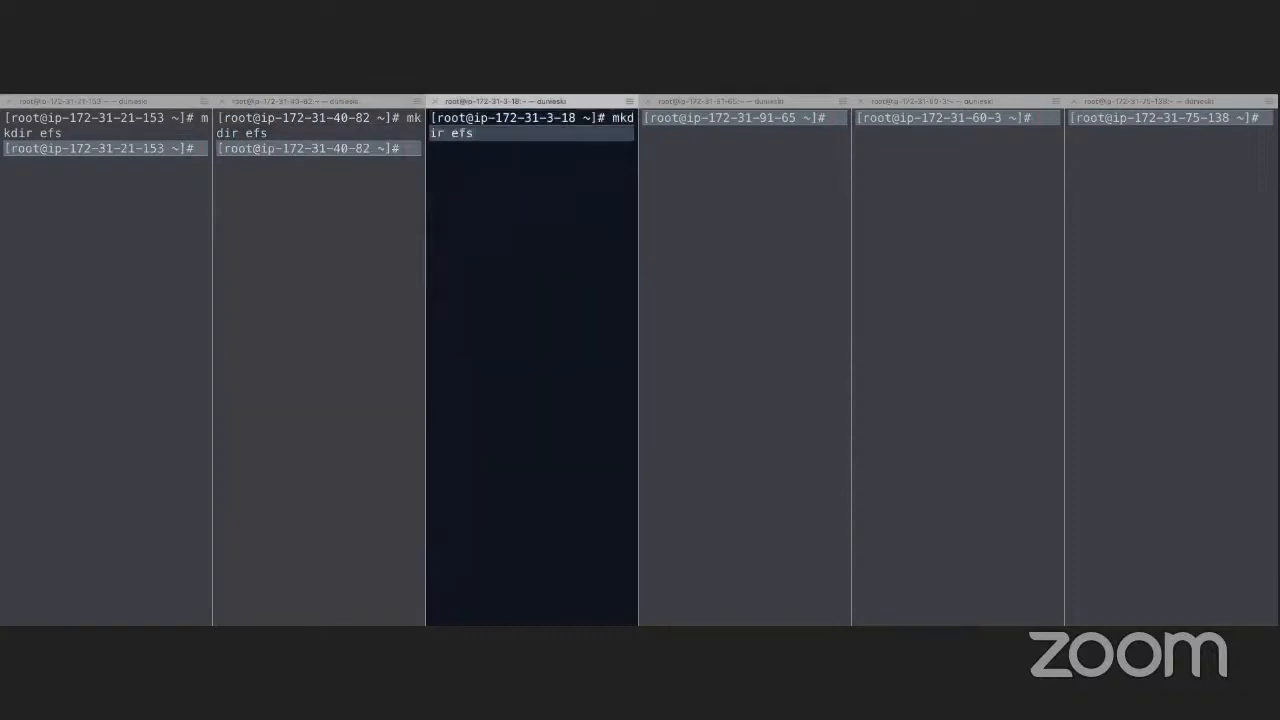
key("Return")
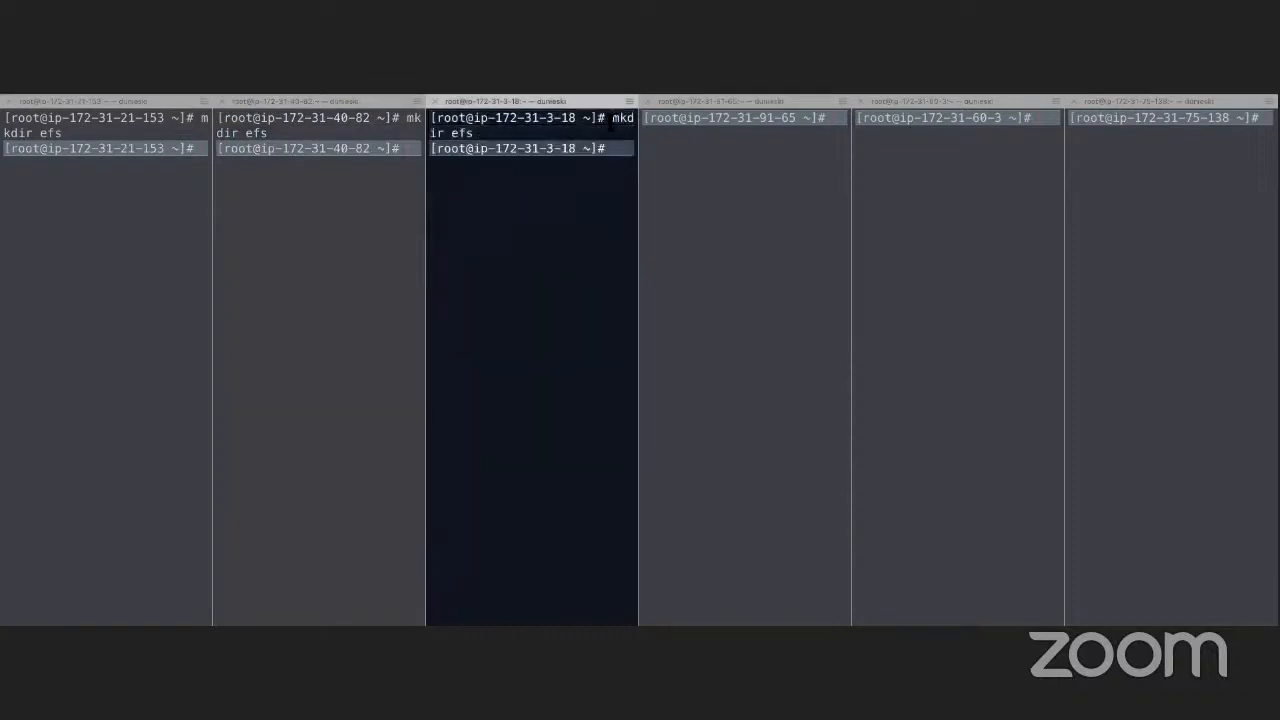
left_click(830, 121)
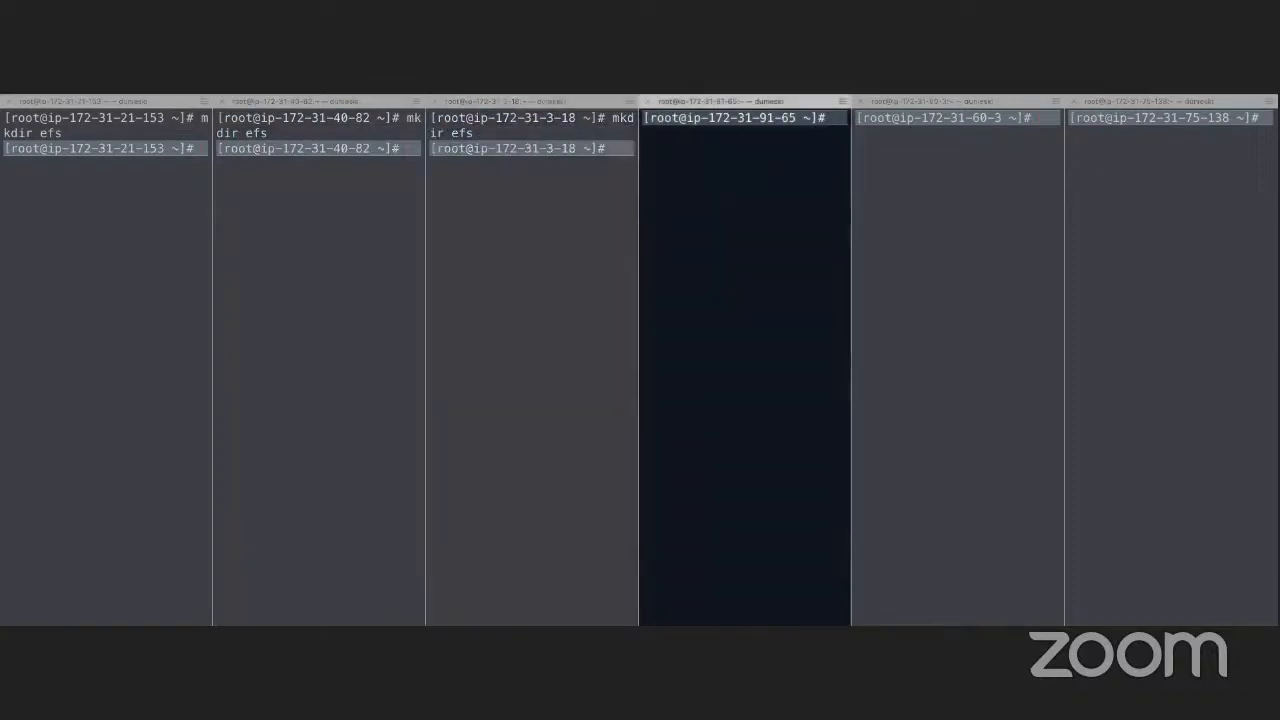
type("mkdir efs")
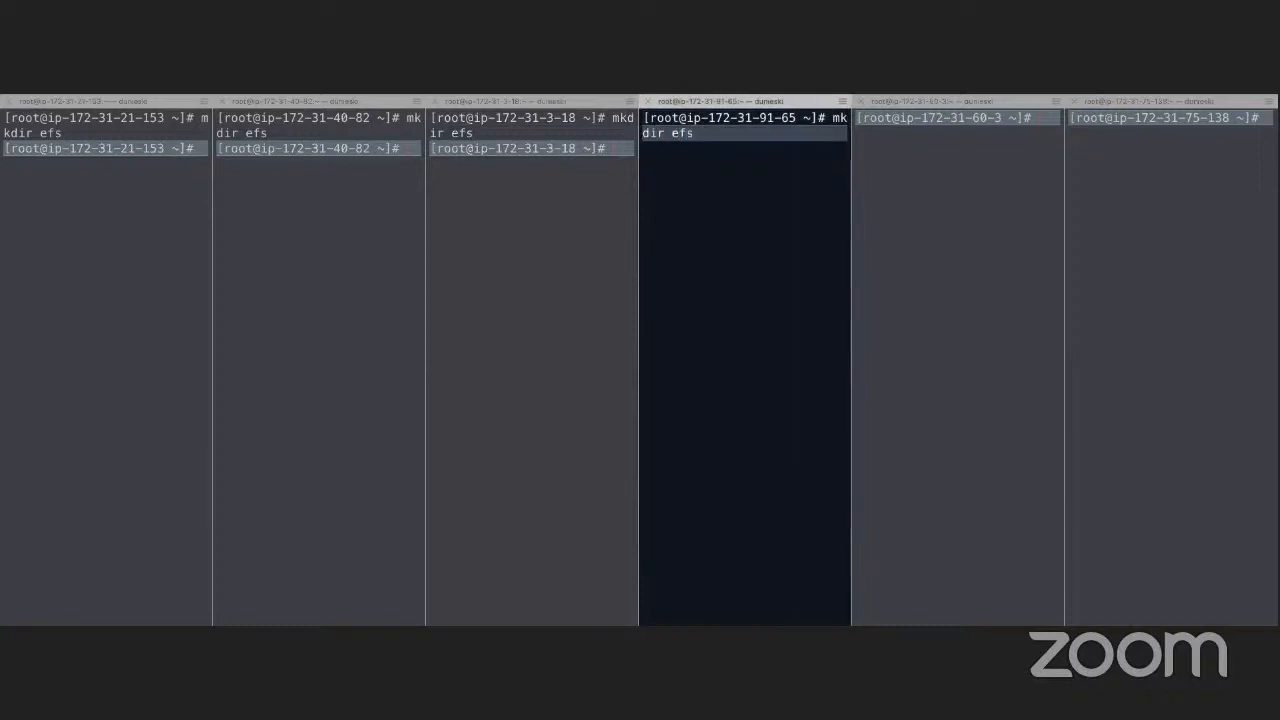
key("Return")
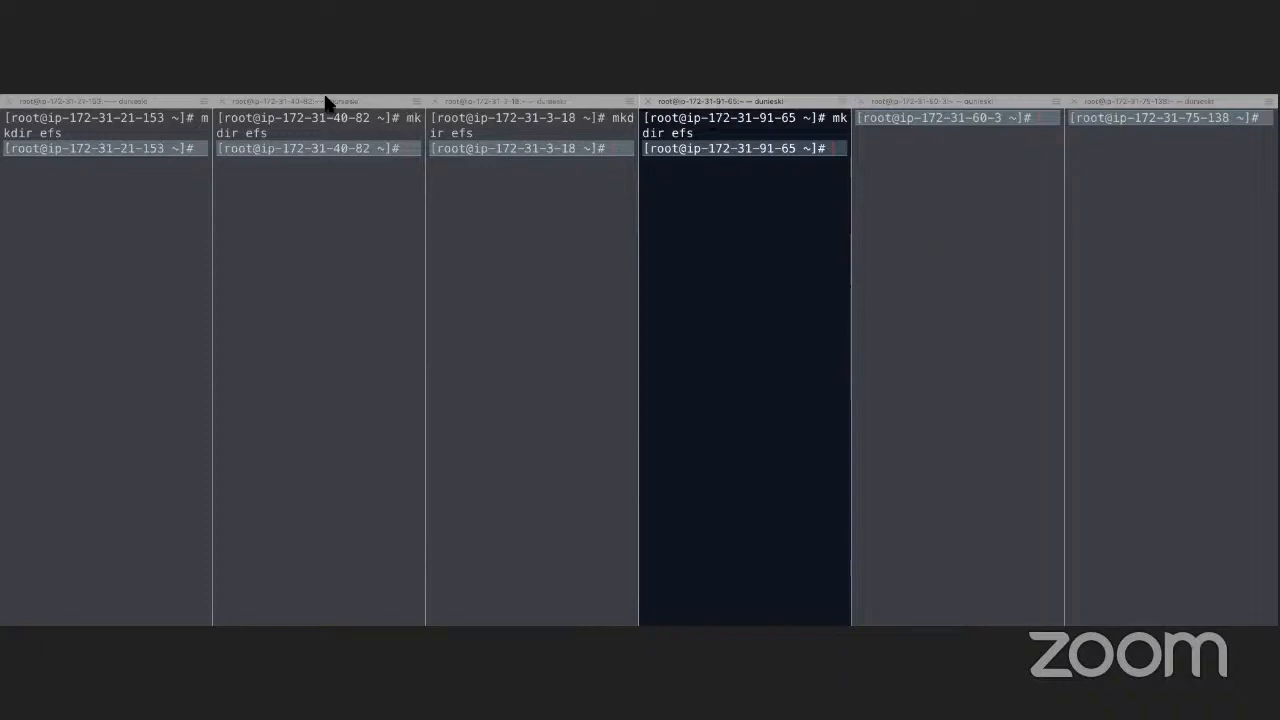
left_click(1047, 120)
type("m")
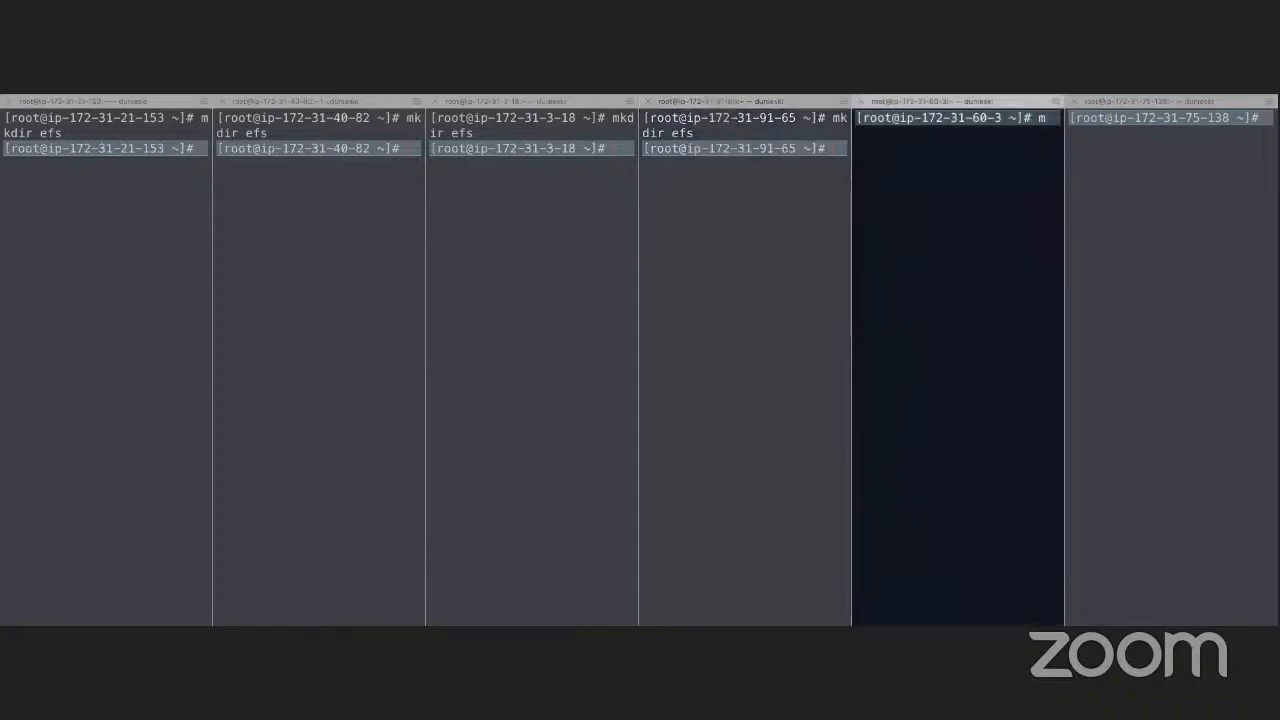
type("kdi")
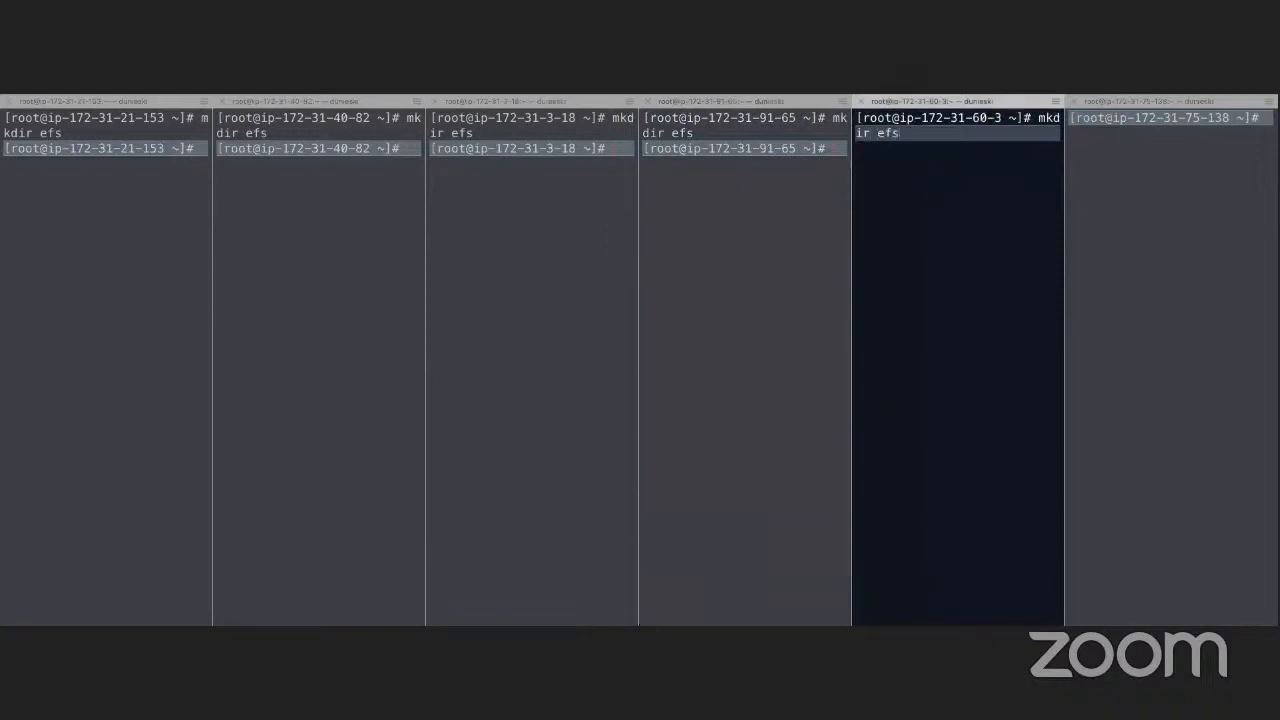
type("r efs")
key("Return")
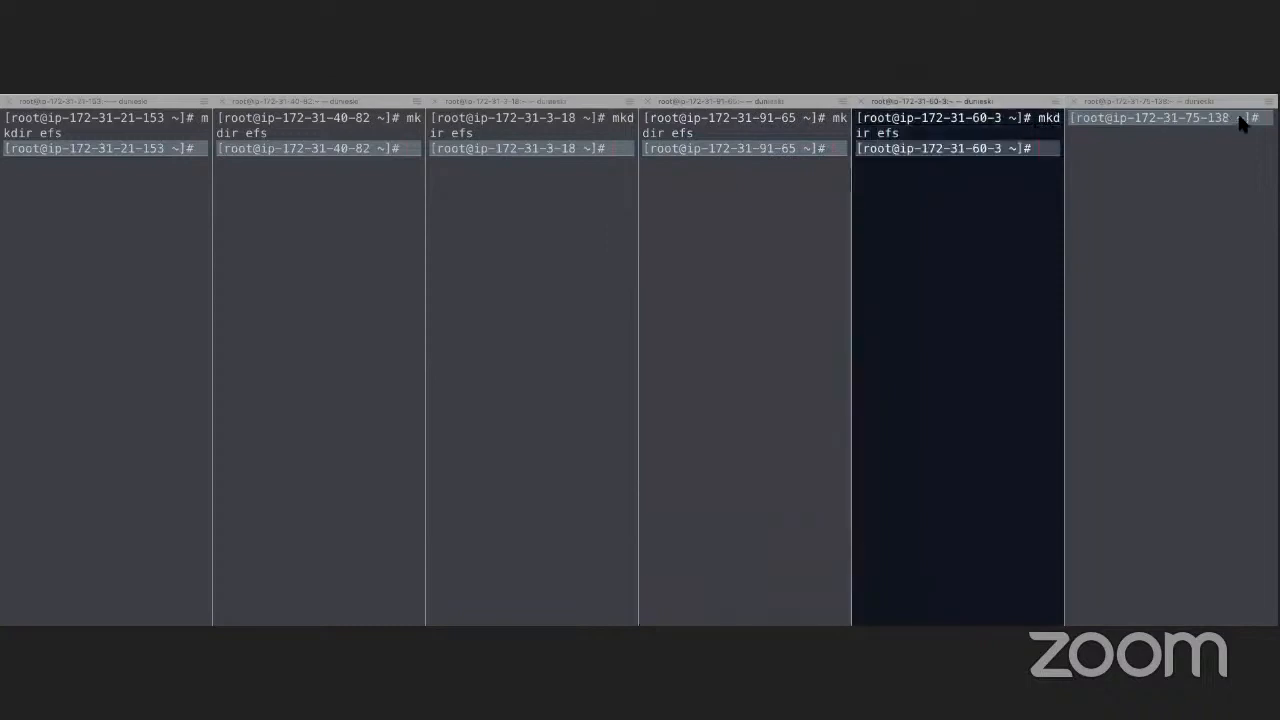
left_click(1266, 122)
type("mkd")
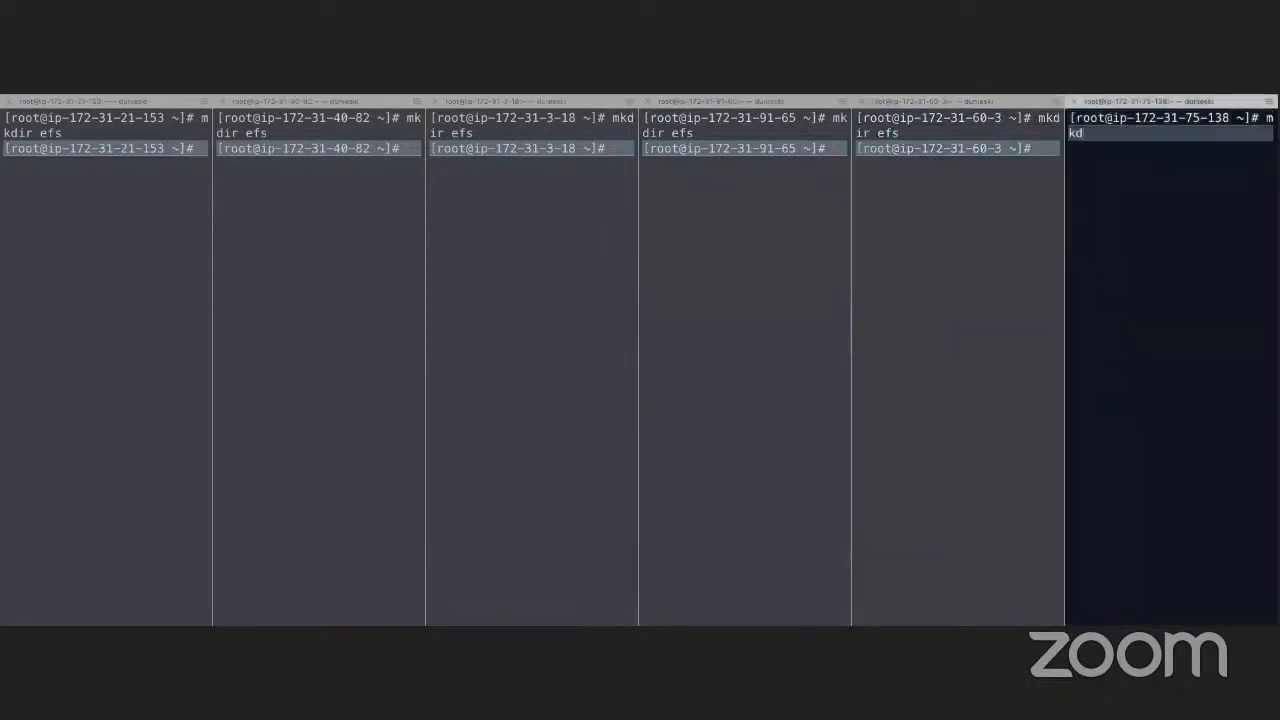
type("ir efs")
key("Return")
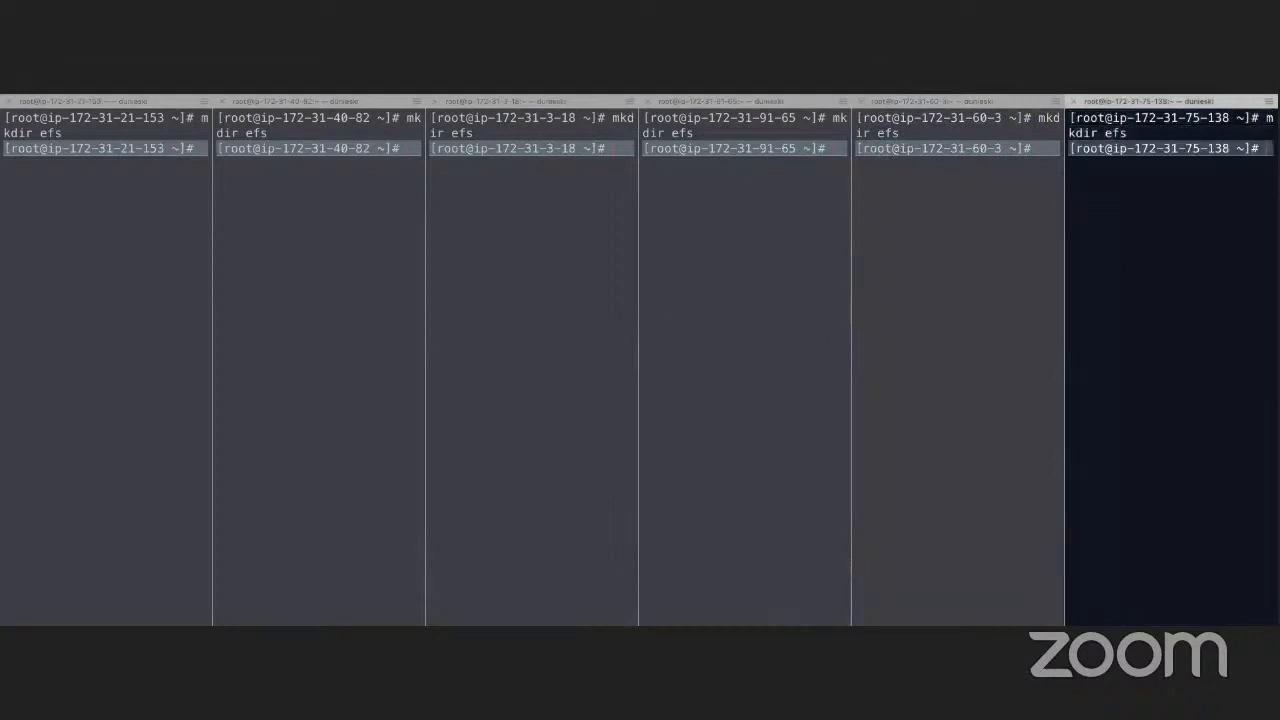
left_click(205, 152)
key("ctrl+Left")
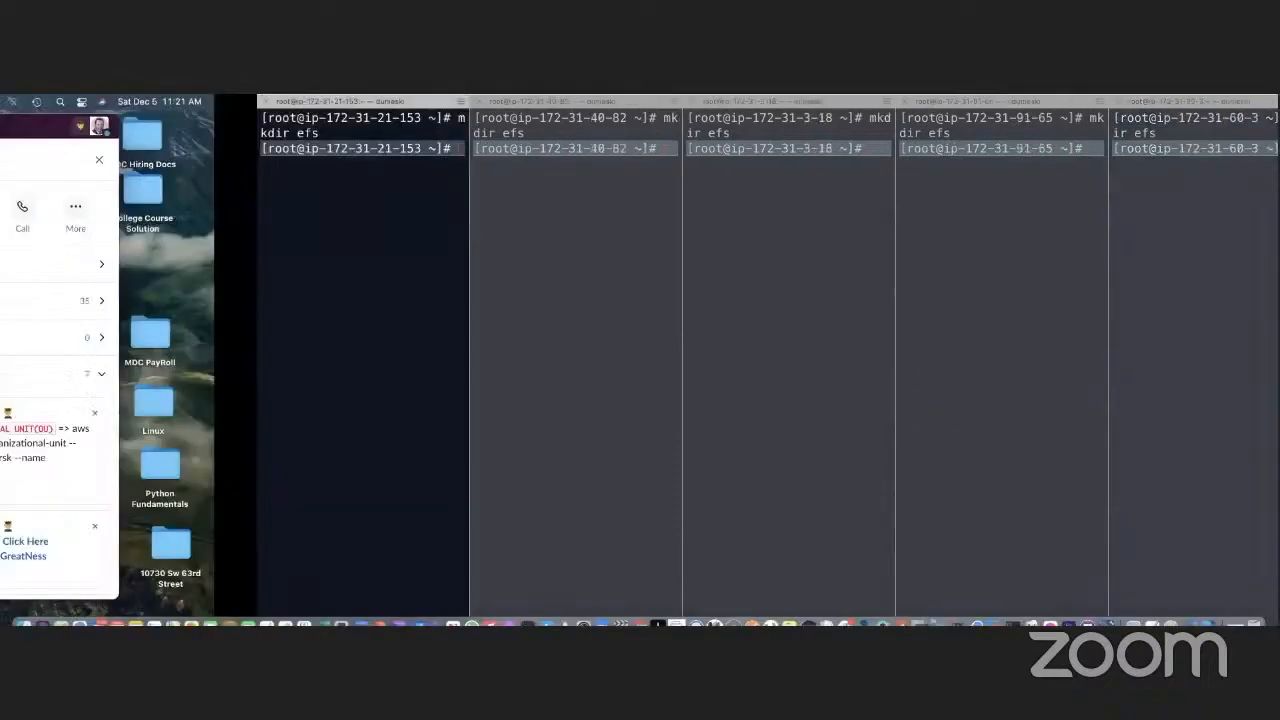
key("ctrl+Right")
key("ctrl+Right")
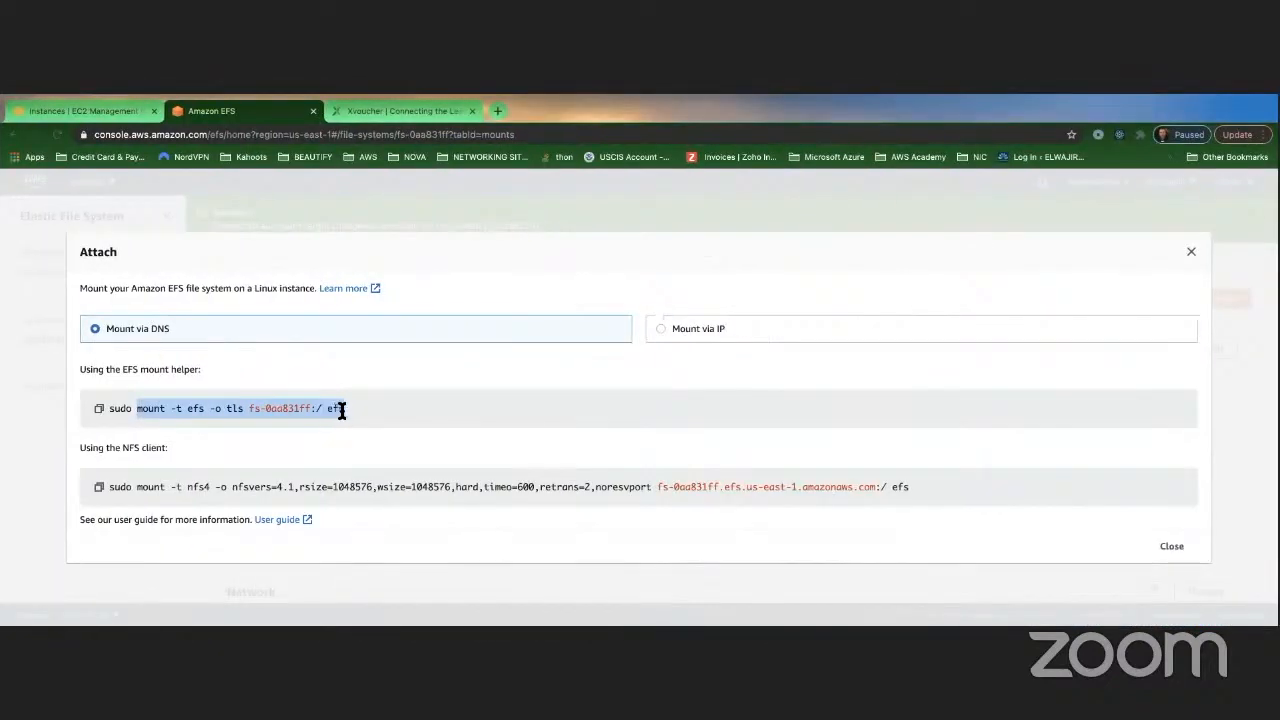
key("ctrl+Left")
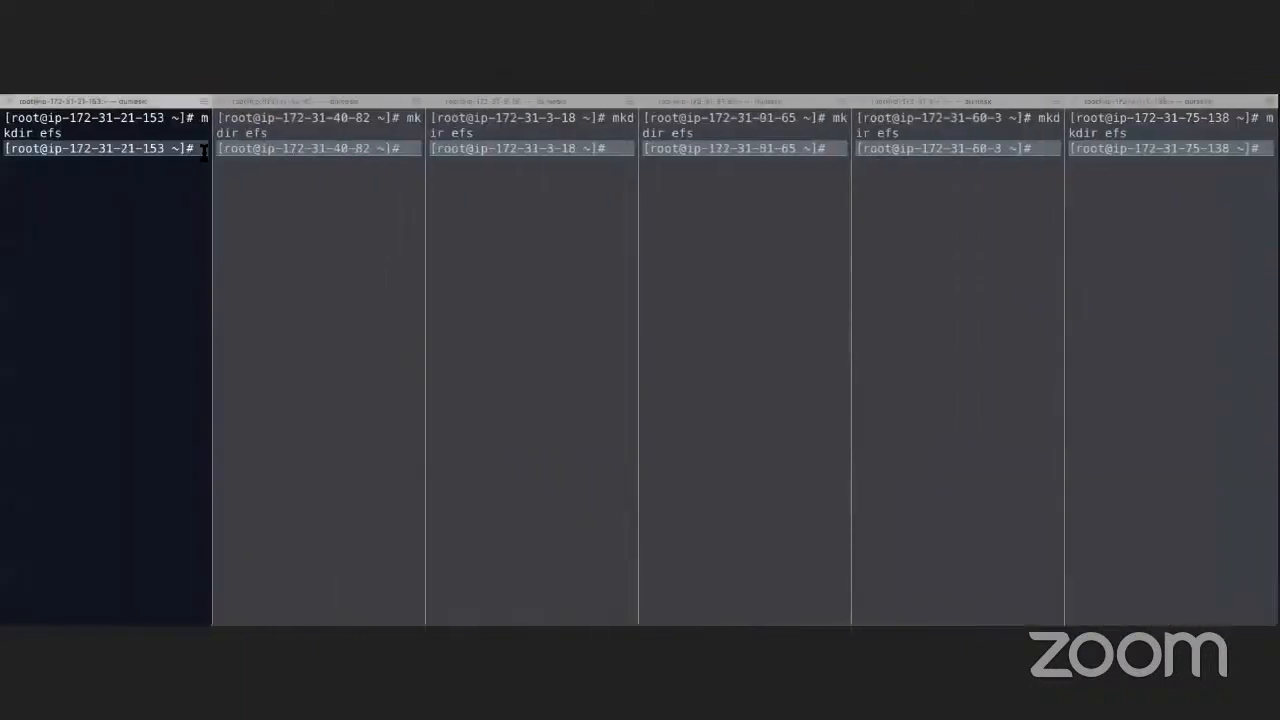
key("super+v")
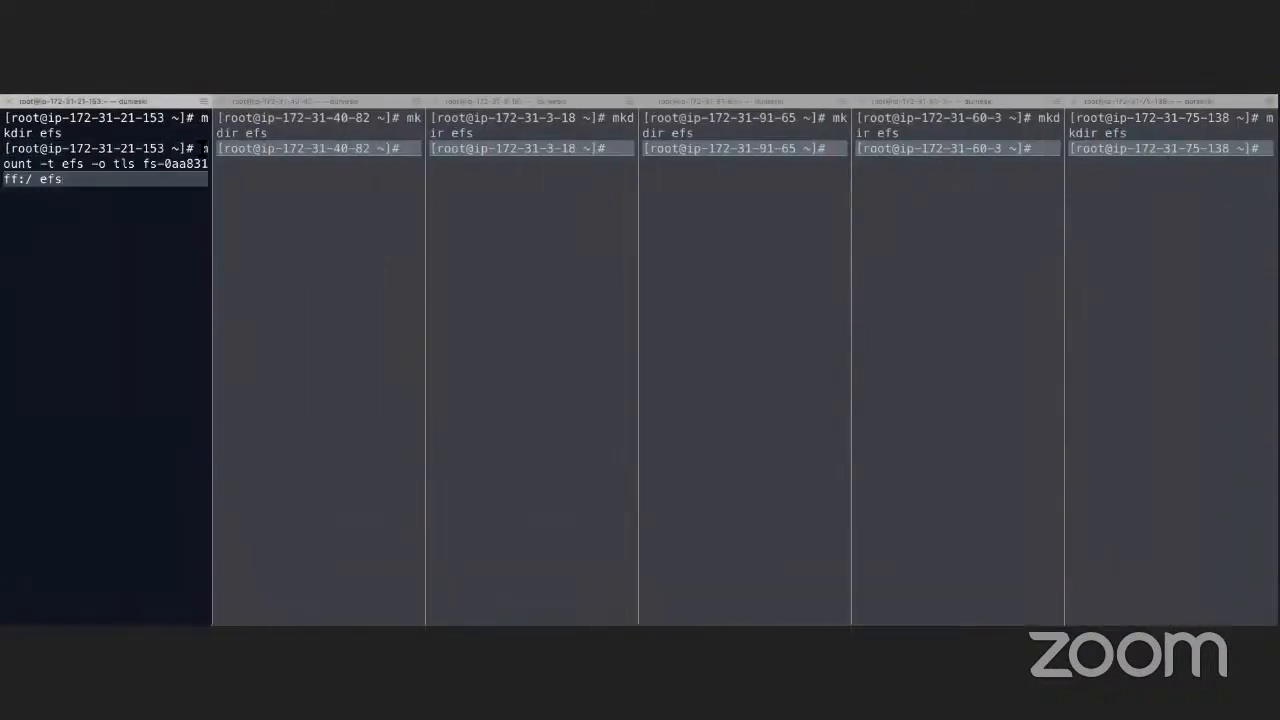
key("Return")
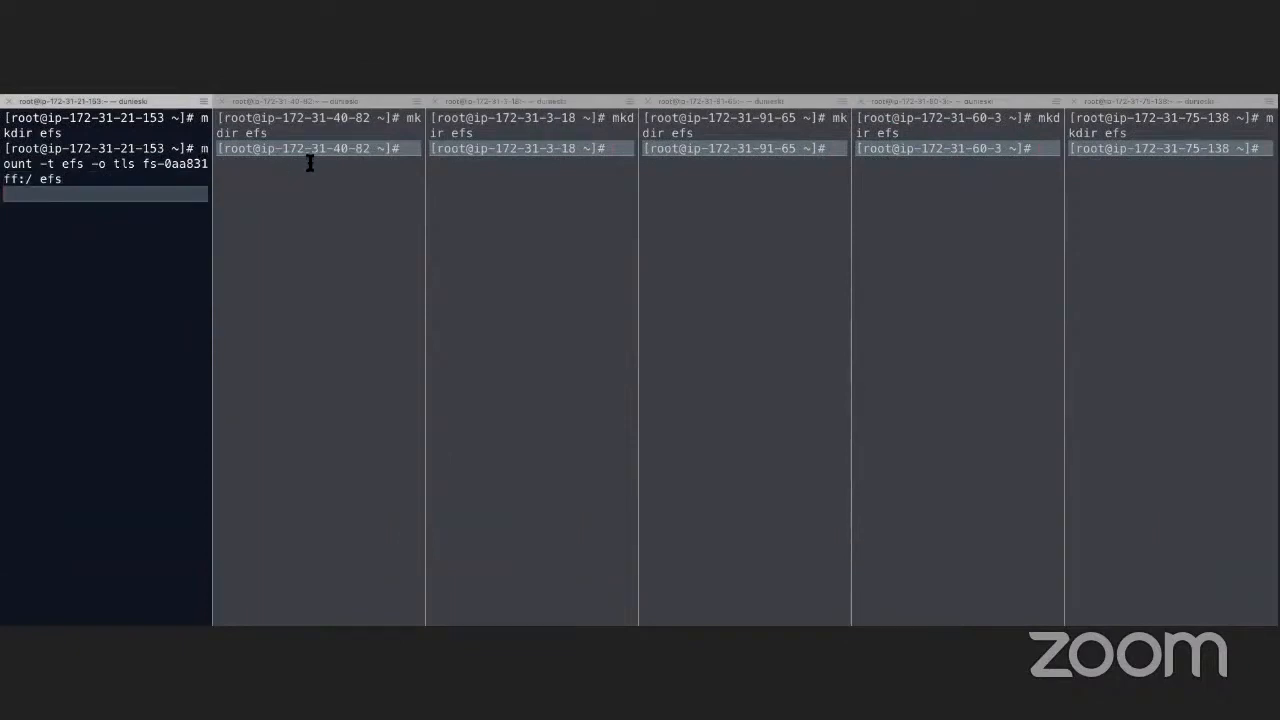
Step: Run mount -t efs -o tls fs-0aa831ff:/ efs in the ip-172-31-40-82 and ip-172-31-3-18 sessions
left_click(405, 148)
key("super+v")
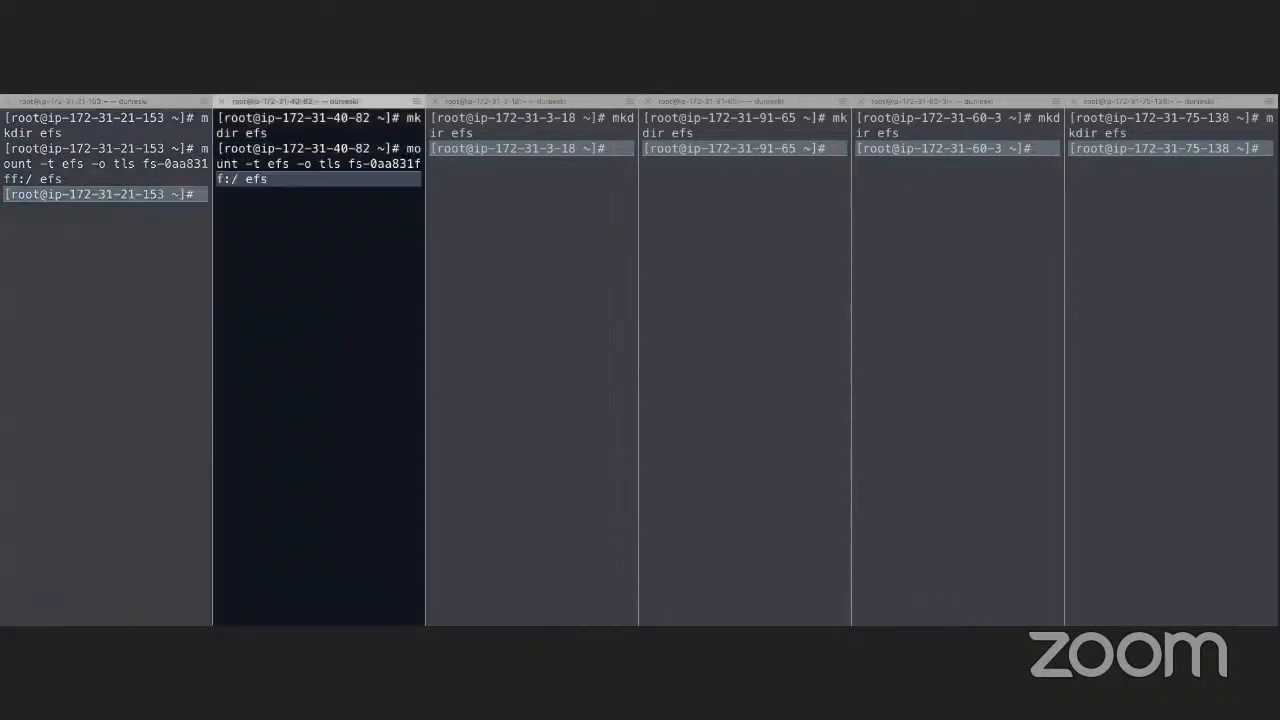
key("Return")
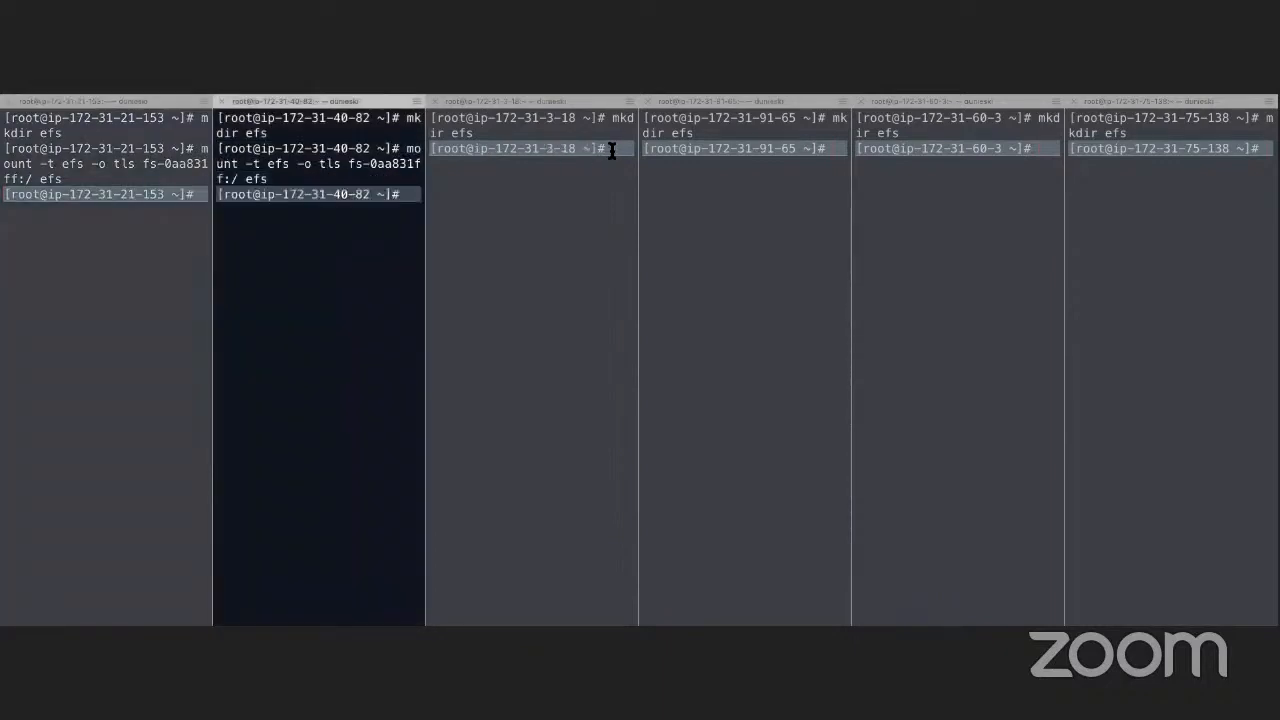
left_click(607, 149)
key("super+v")
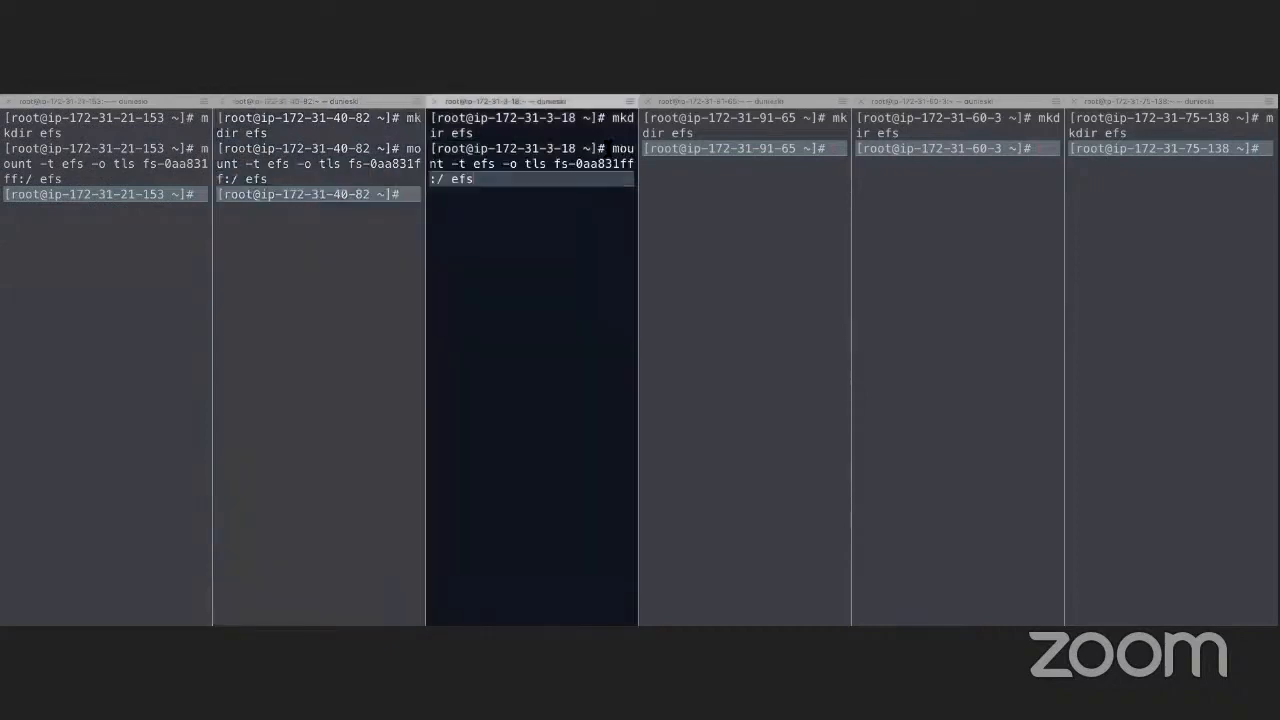
key("Return")
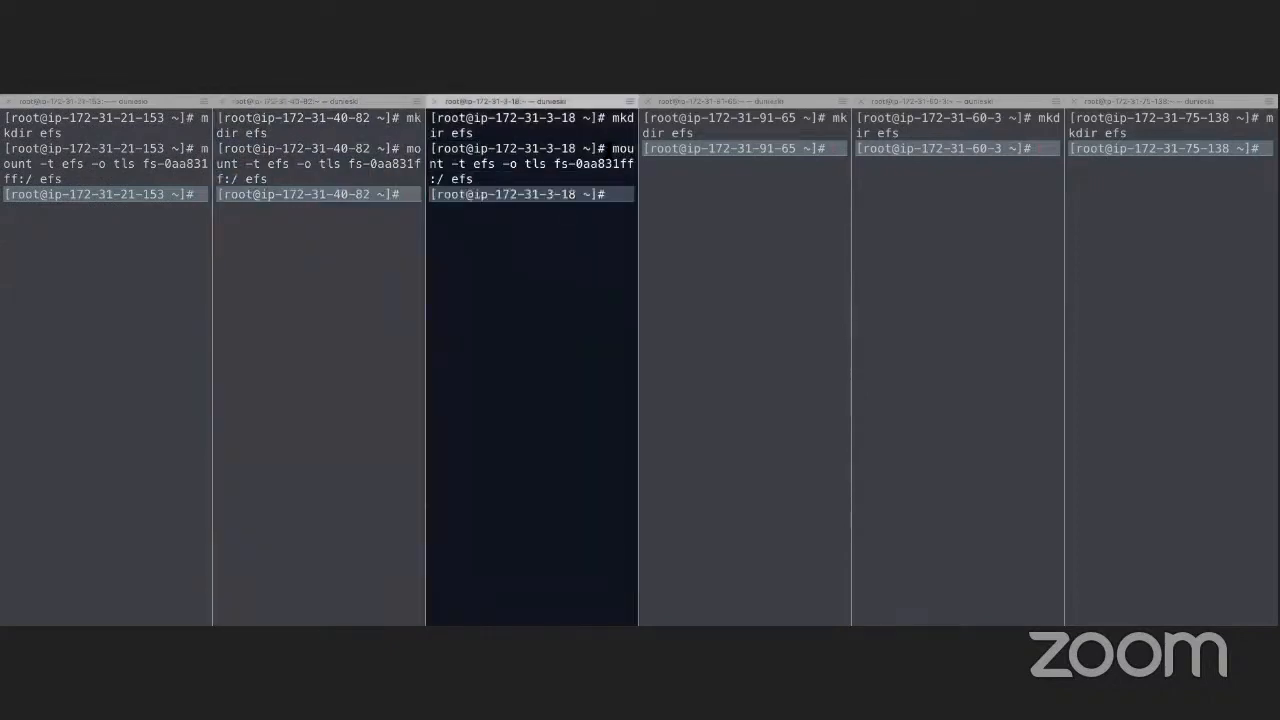
left_click(794, 143)
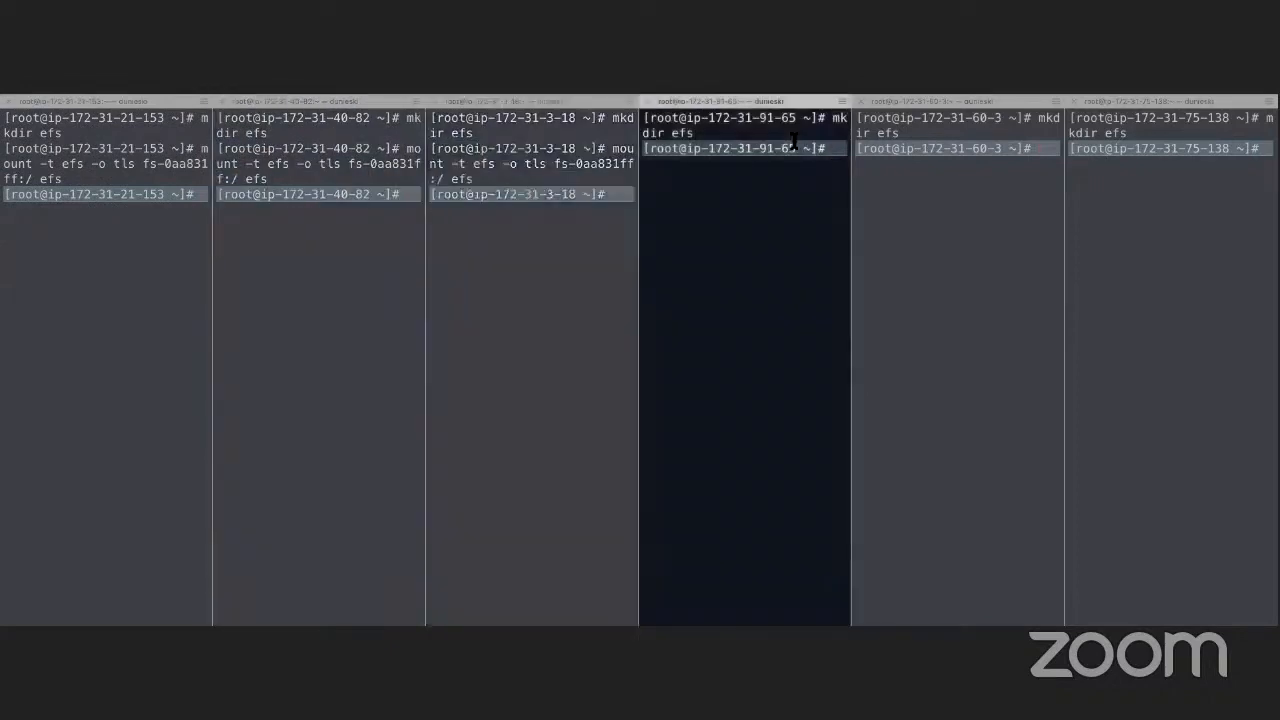
key("ctrl+Right")
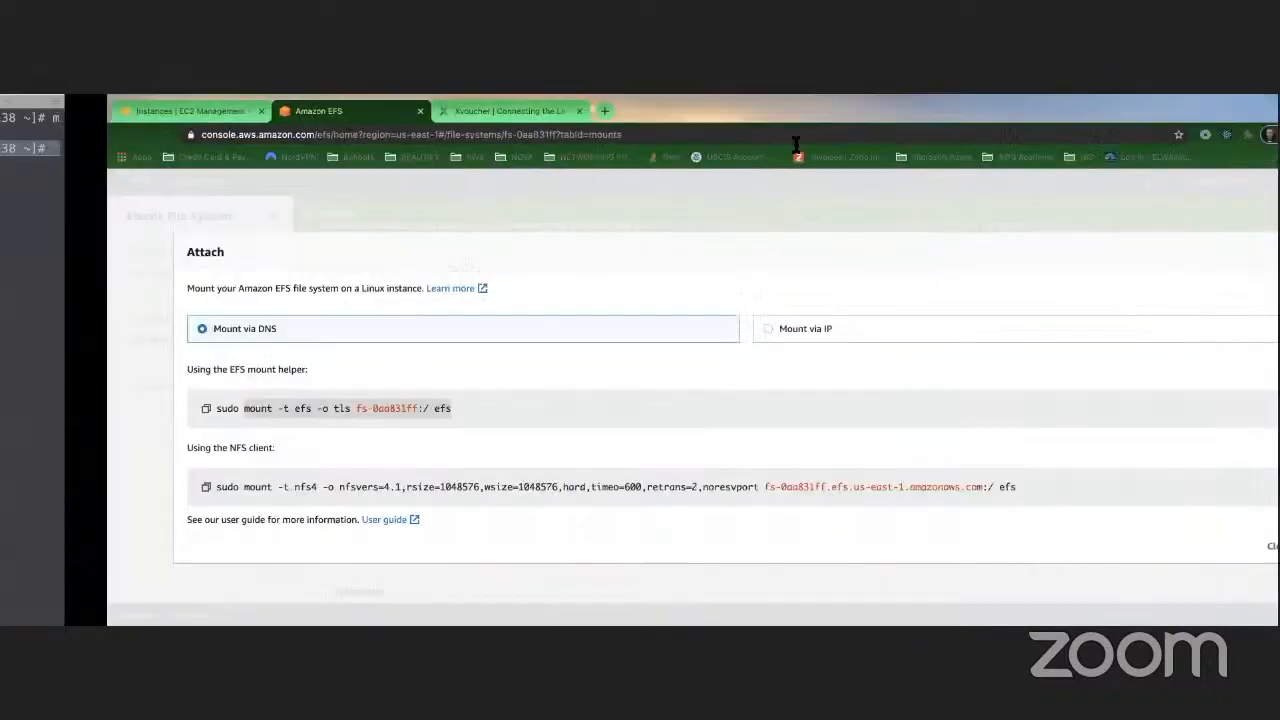
key("ctrl+Left")
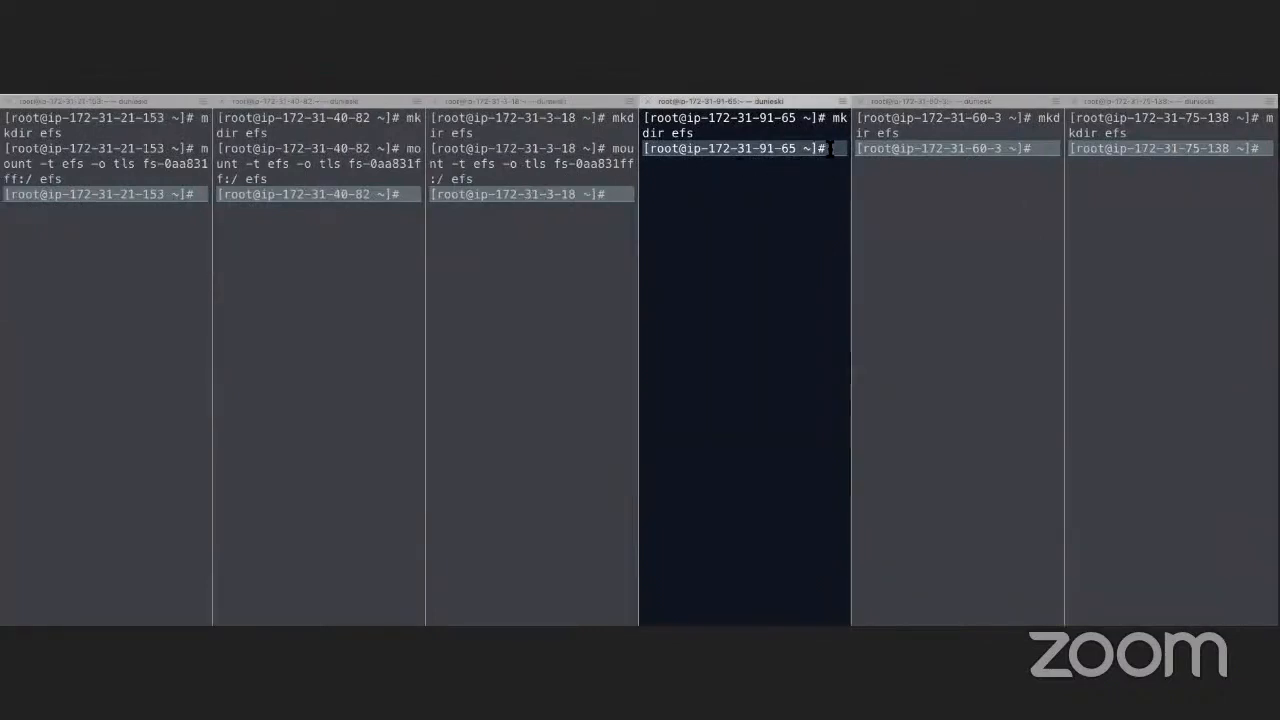
type("mount -t efs -o tls fs-0aa831ff:/ efs")
key("Return")
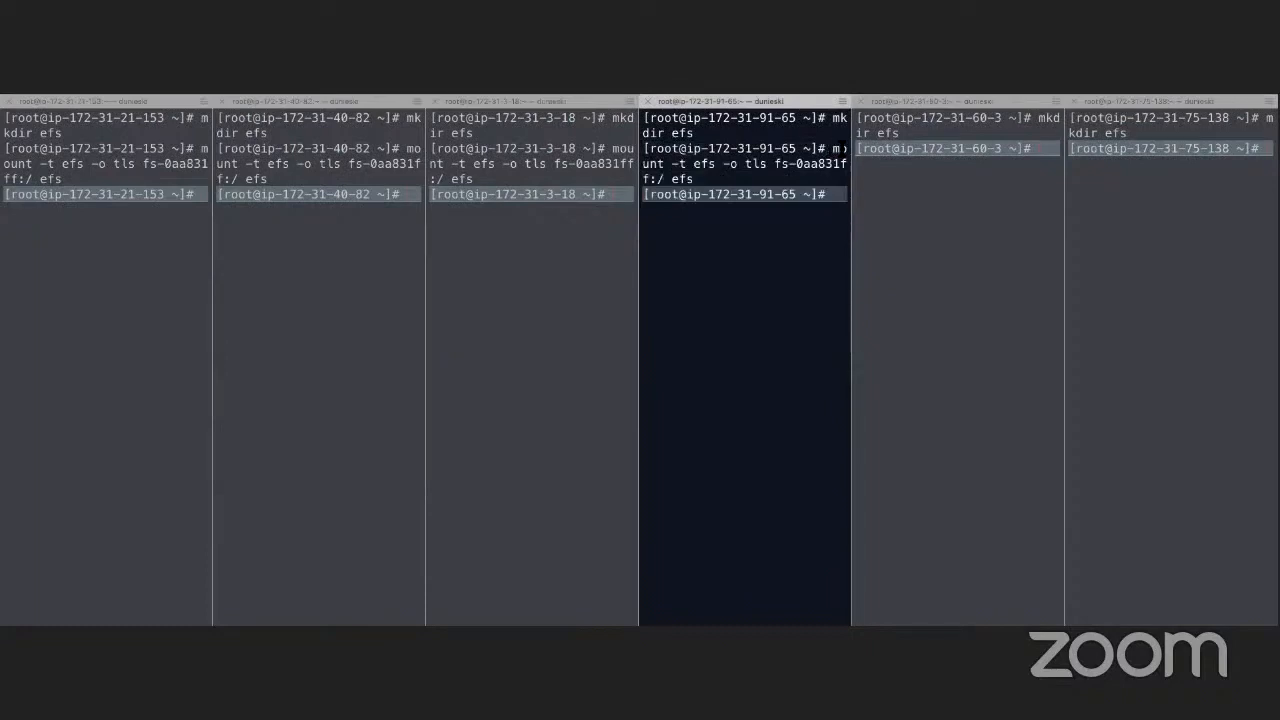
left_click(1041, 150)
type("mount -t efs -o tls fs-0aa831ff:/ efs")
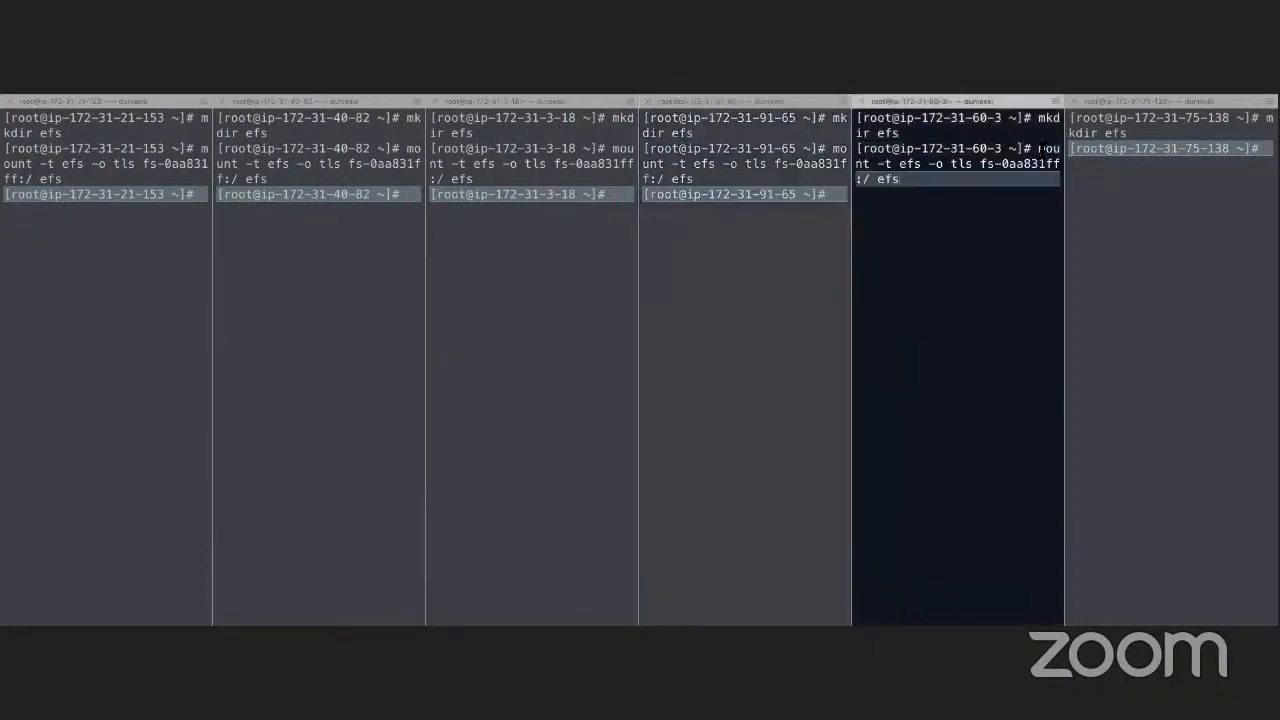
key("Return")
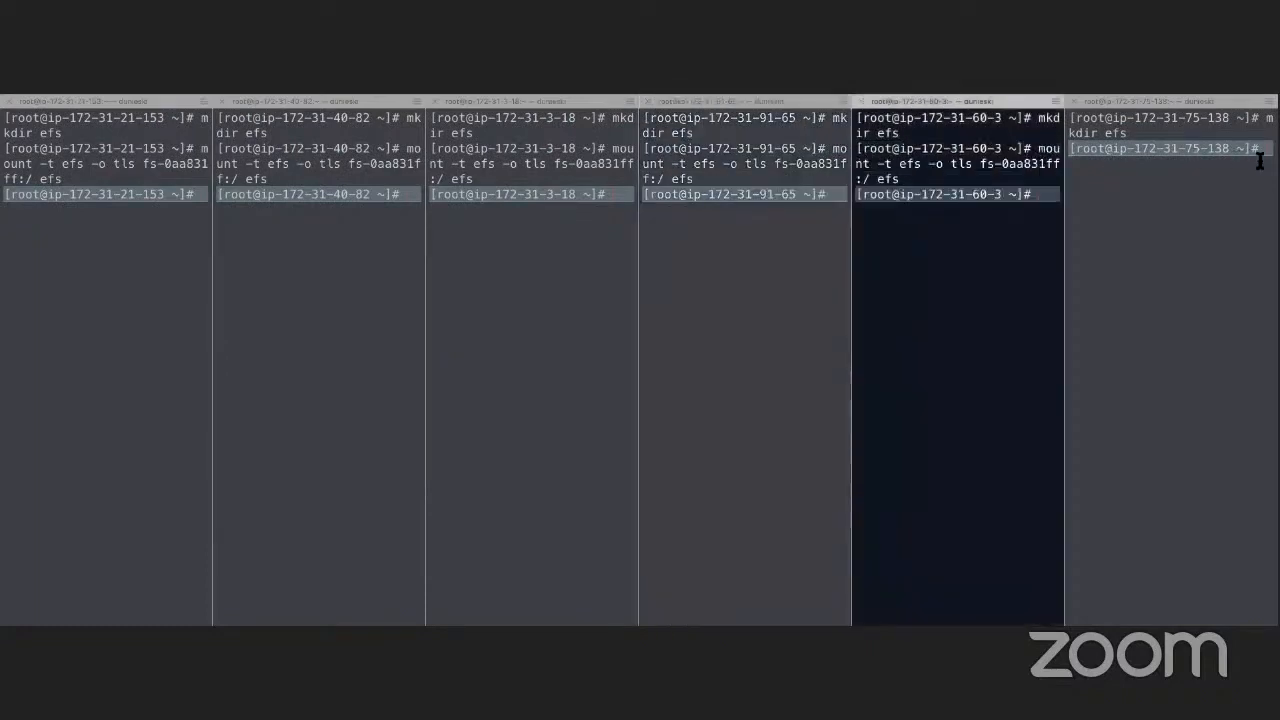
left_click(1266, 149)
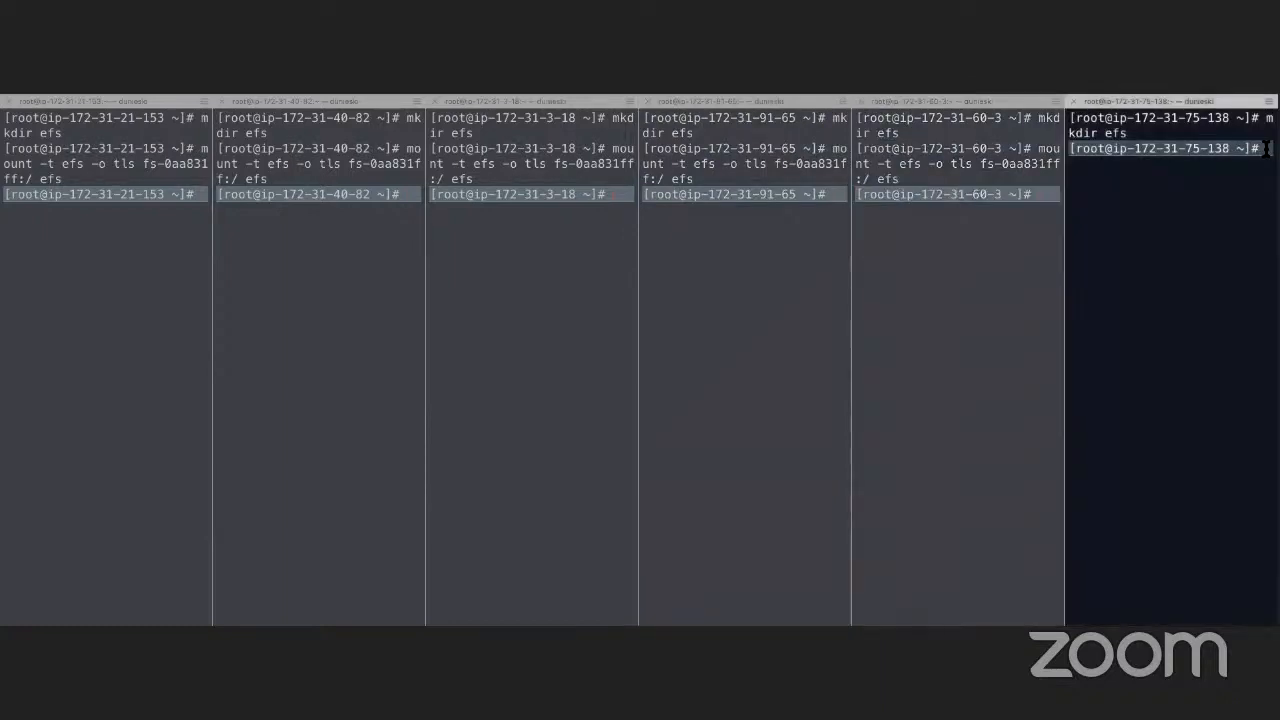
type("mount -t efs -o tls fs-0aa831ff:/ efs")
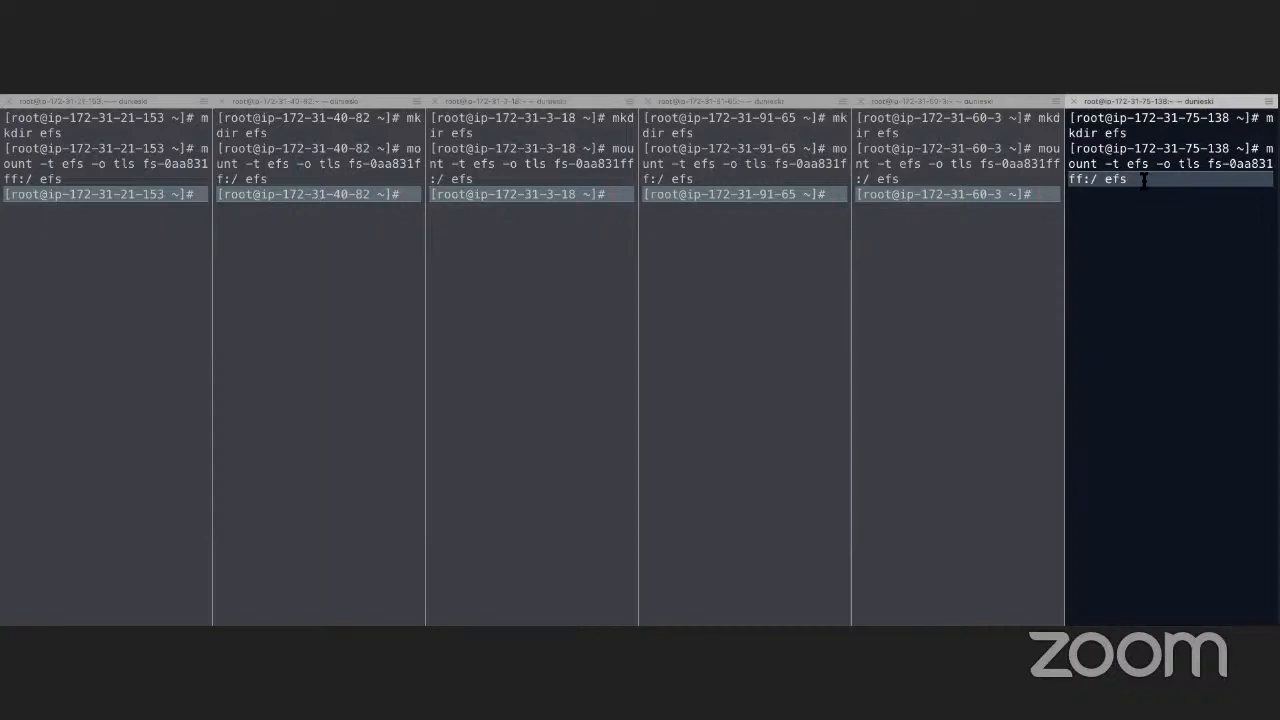
key("Return")
Step: Switch to the EFS console, close the attach instructions and check the file system ID beside the name MySaturdayClassEFS
key("ctrl+Left")
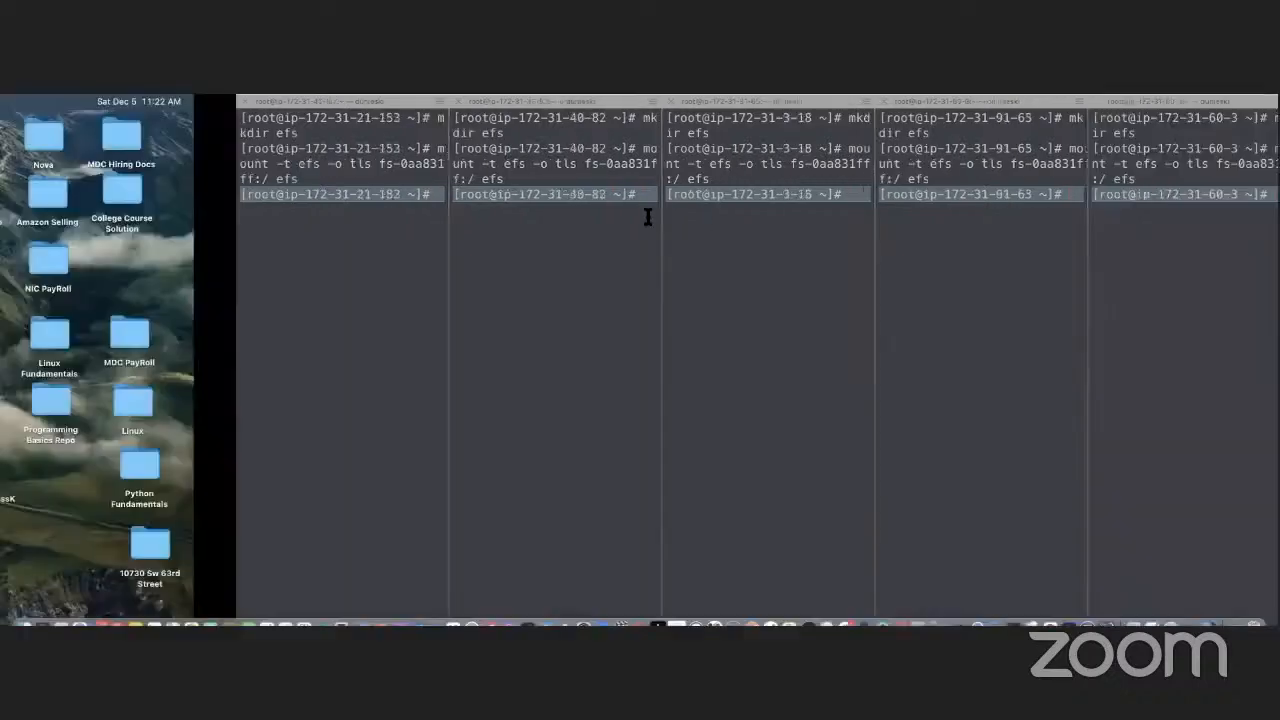
key("ctrl+Right")
key("ctrl+Right")
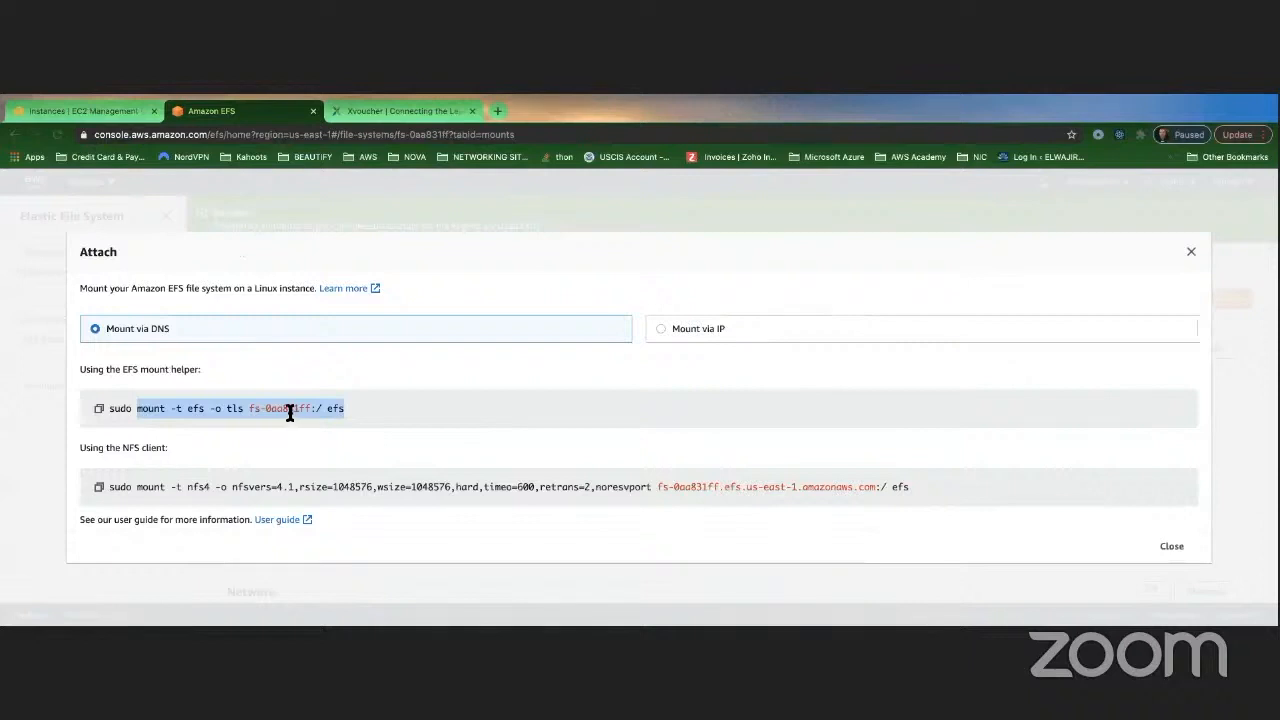
left_click(1191, 252)
left_click_drag(397, 298, 494, 298)
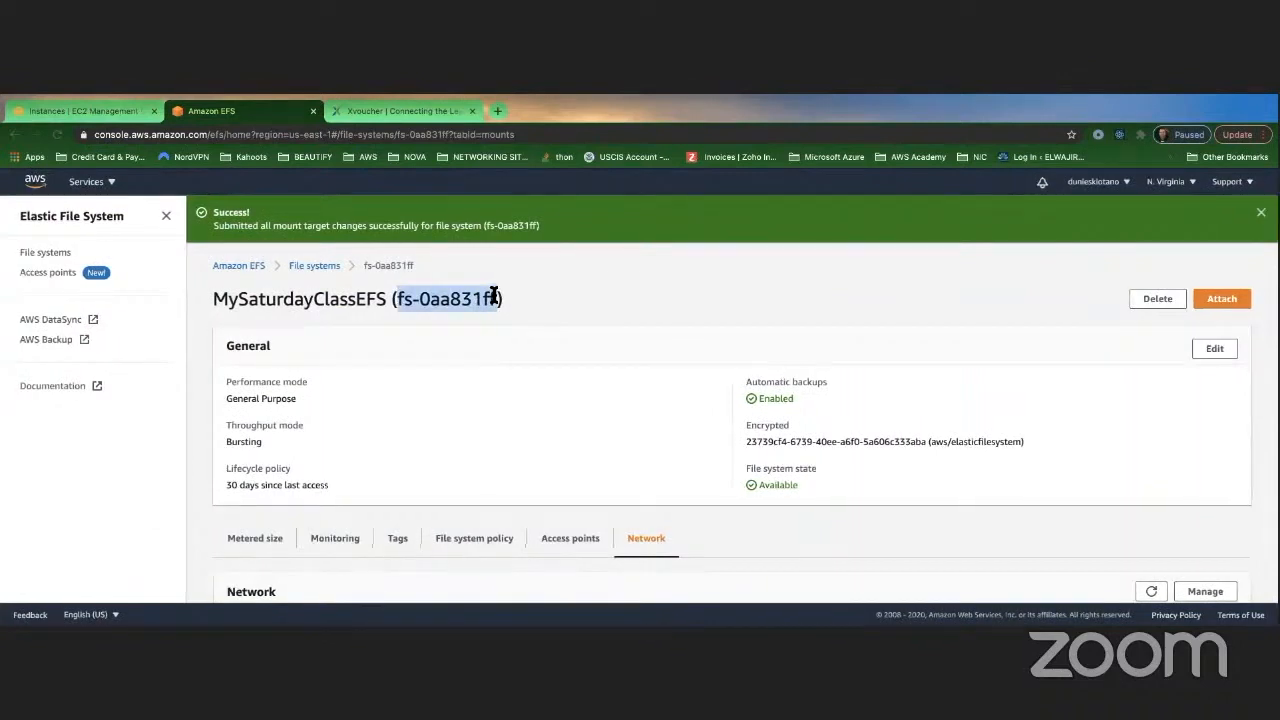
key("ctrl+Right")
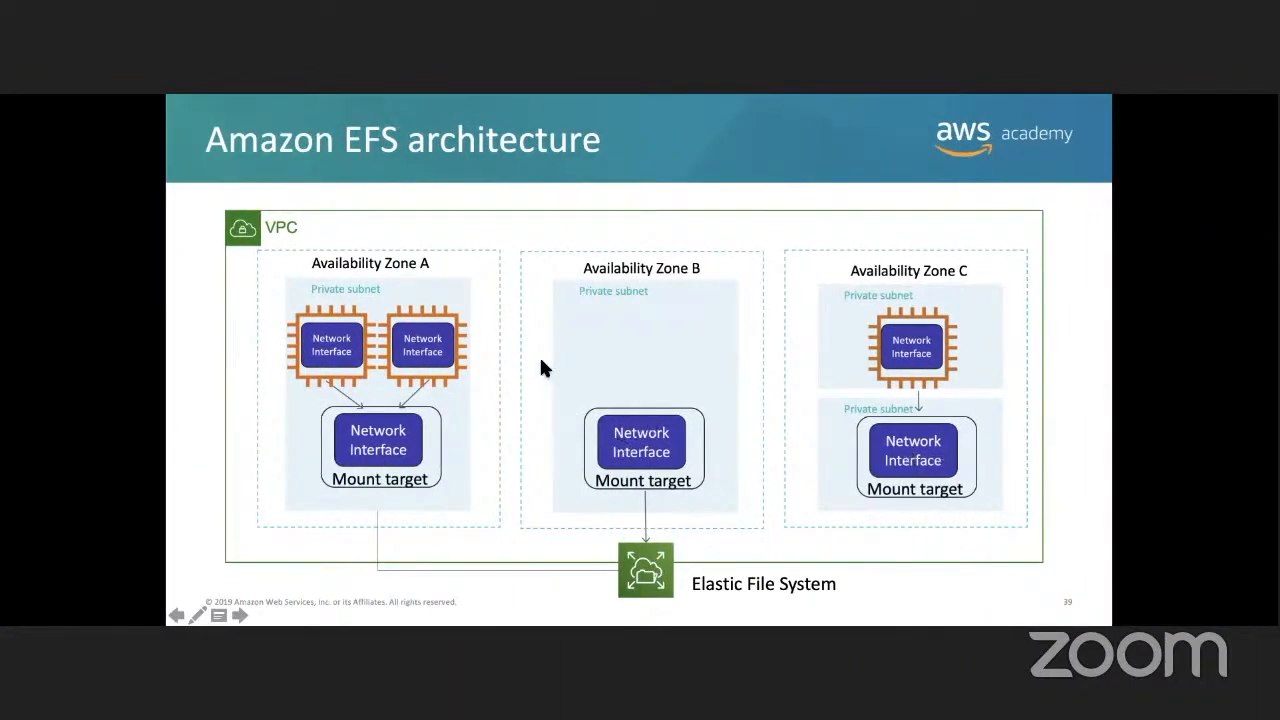
key("ctrl+Left")
key("ctrl+Left")
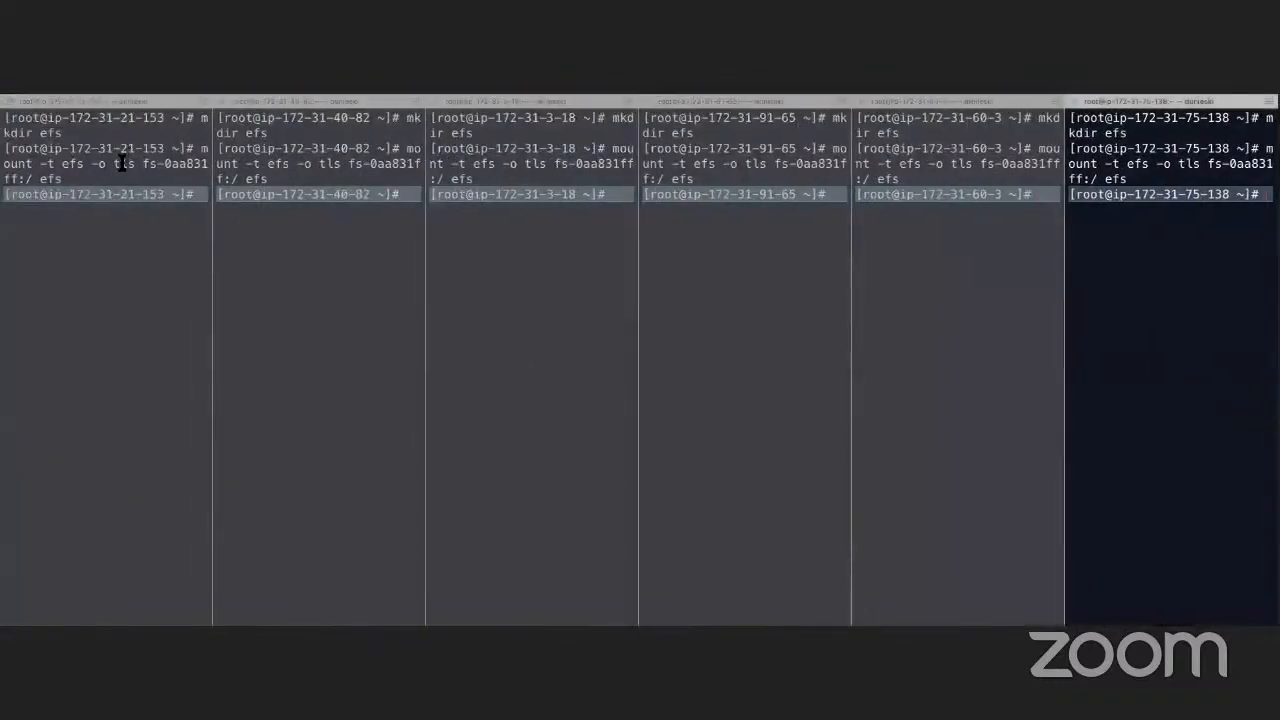
left_click(201, 193)
type("c")
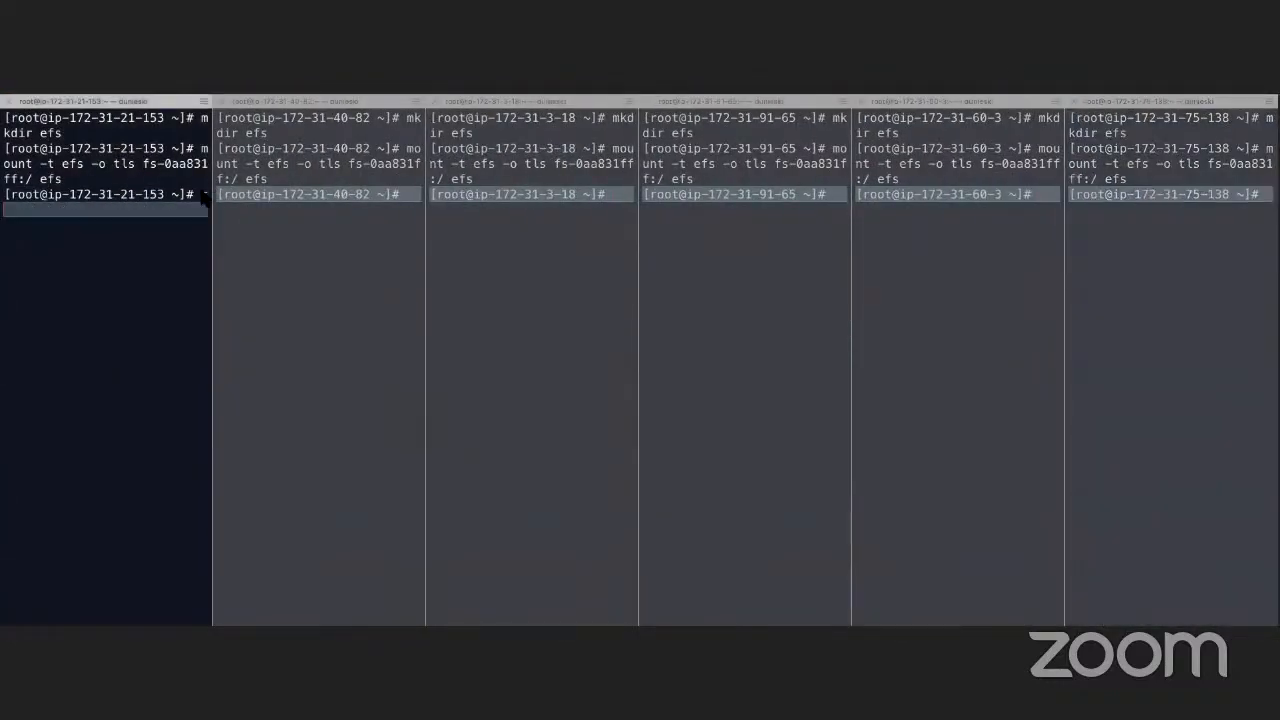
type("d efs")
key("Return")
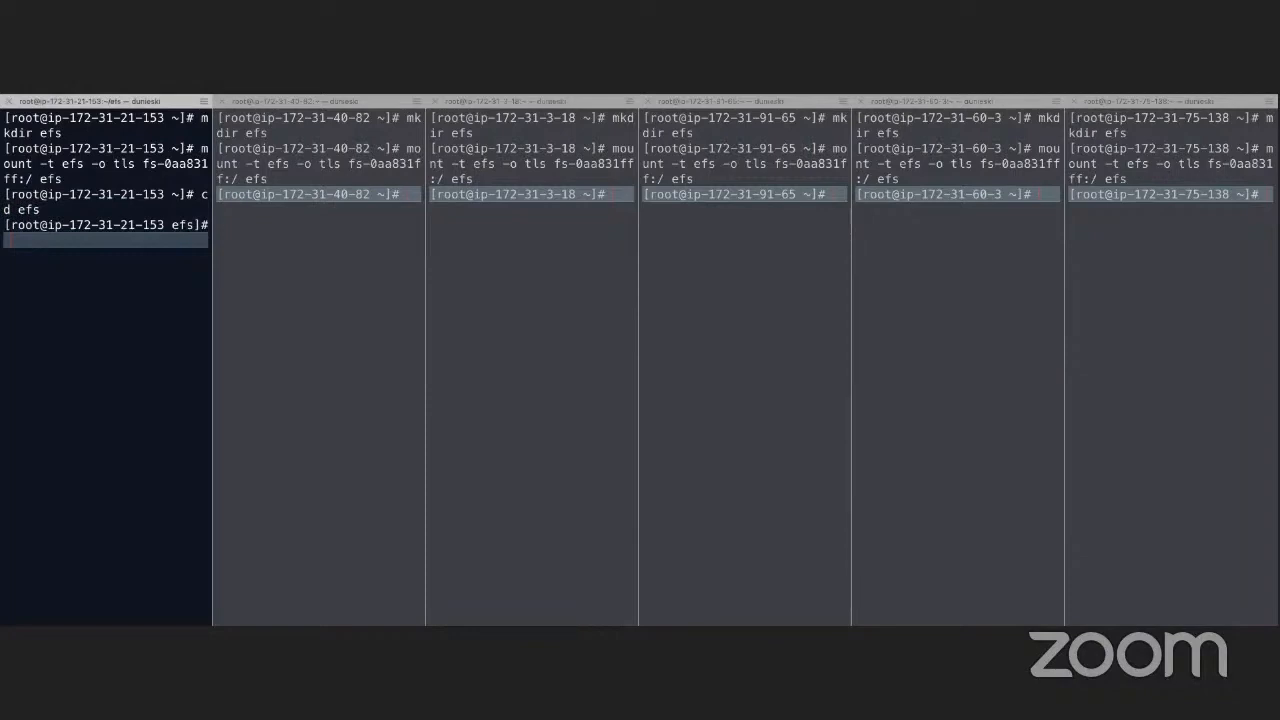
Step: List the home directory contents with ls in the ip-172-31-40-82 and ip-172-31-3-18 sessions
right_click(221, 194)
left_click(401, 191)
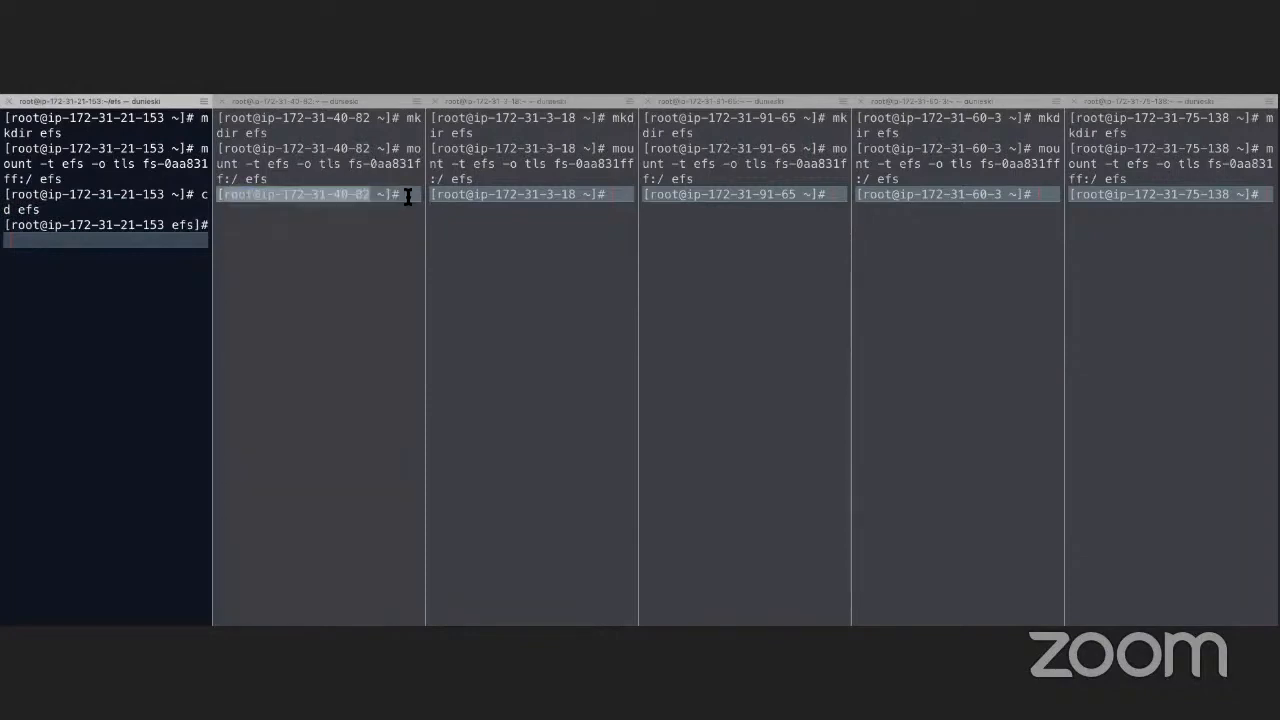
left_click(408, 195)
type("ls")
key("Return")
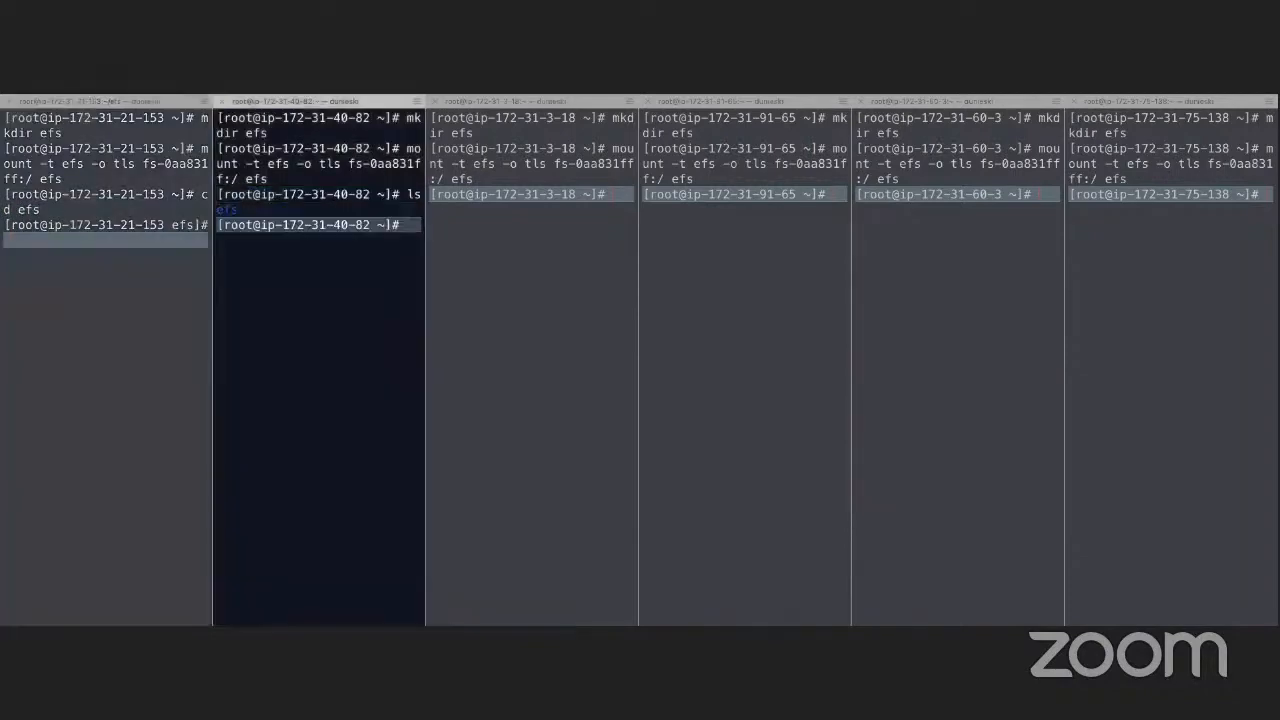
left_click(616, 195)
type("ls")
key("Return")
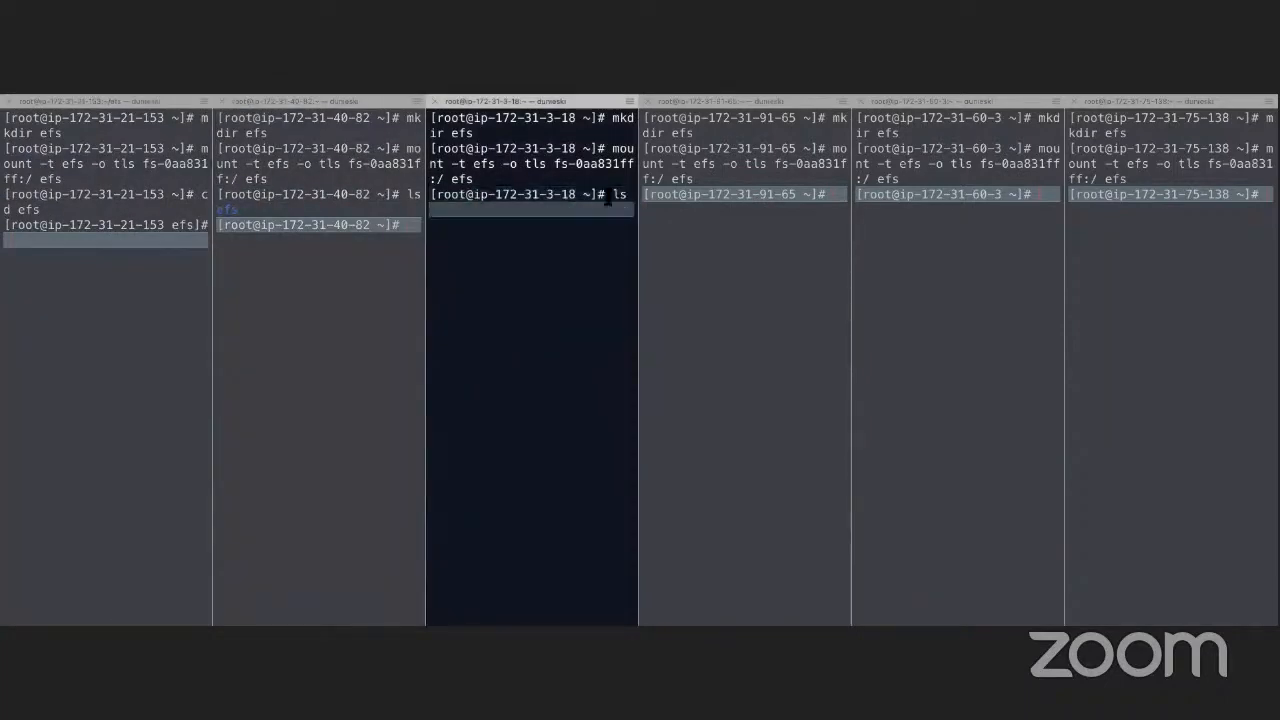
Step: List the home directory contents with ls in the ip-172-31-91-65 and ip-172-31-60-3 sessions
left_click(830, 196)
type("ls")
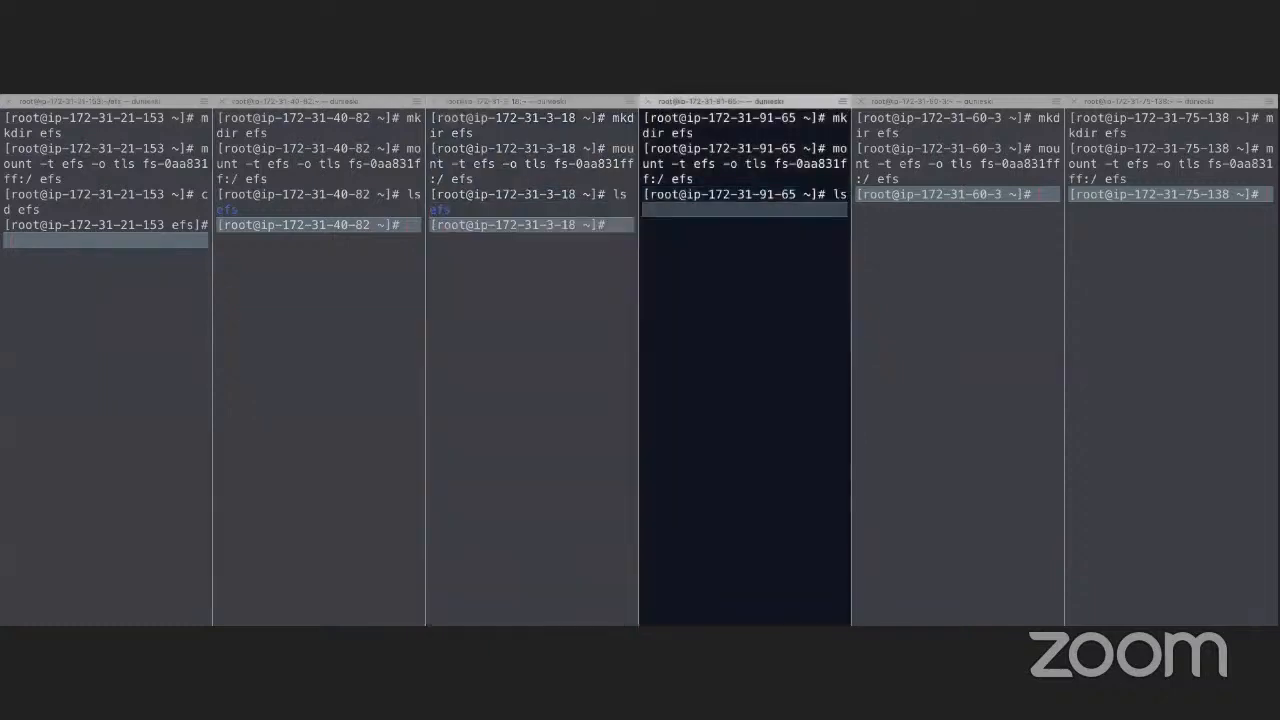
key("Return")
left_click(1036, 196)
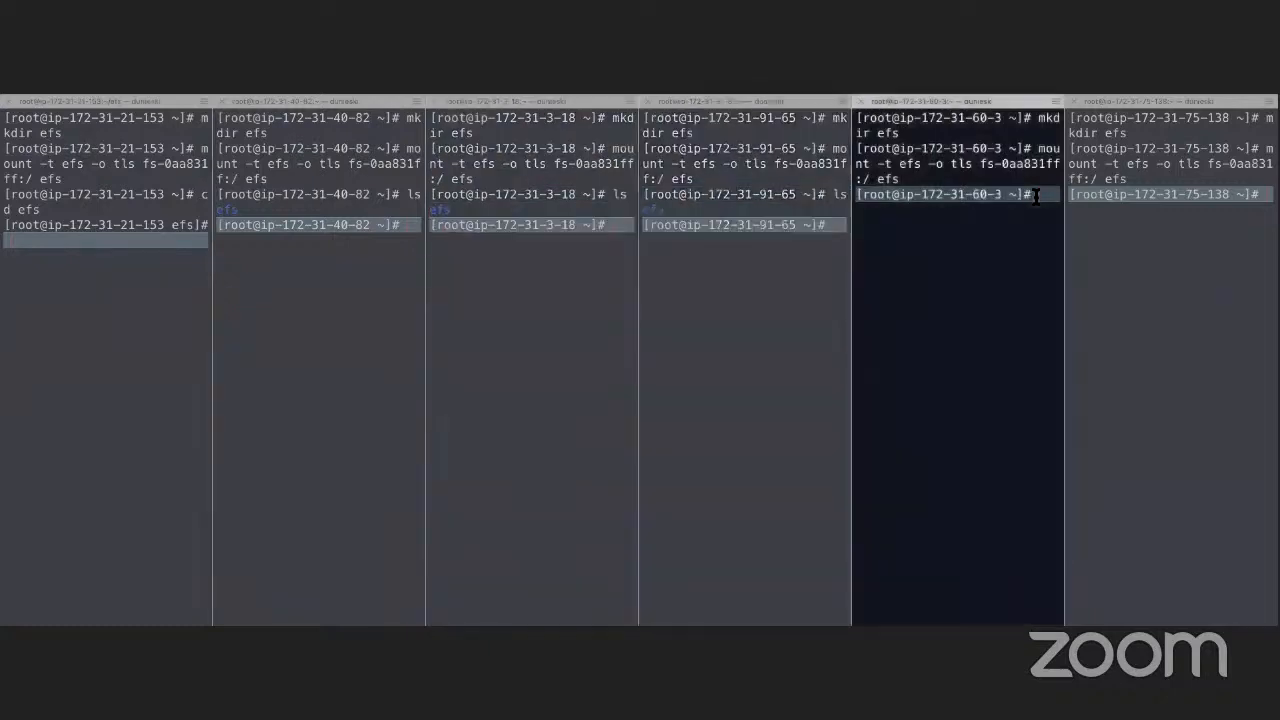
type("ls")
key("Return")
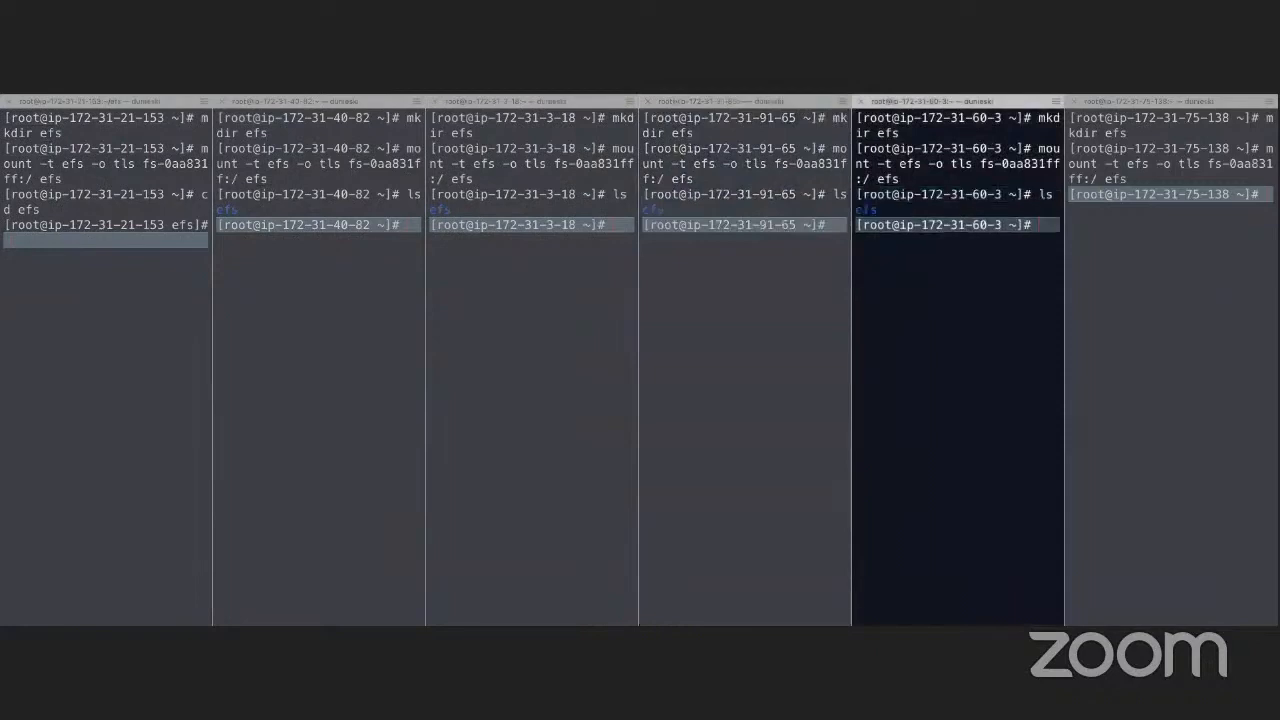
left_click(1265, 200)
type("ls")
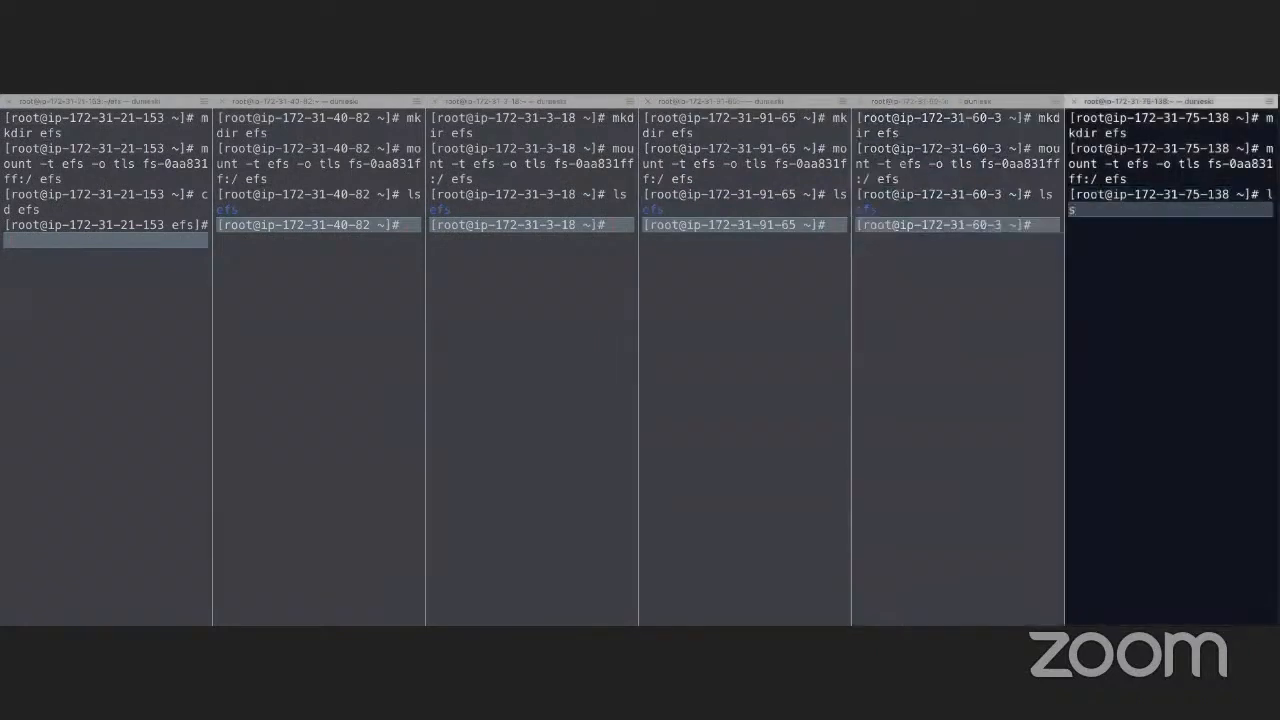
key("Return")
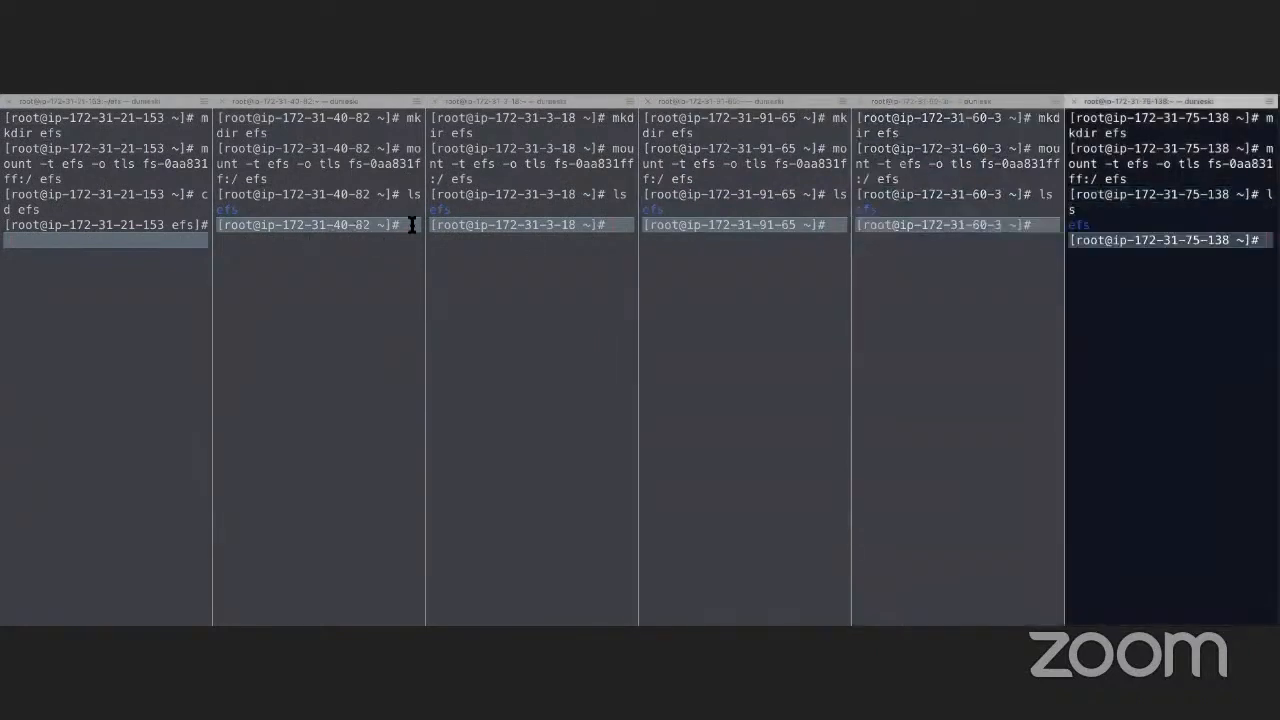
Step: Enter the mounted directory with cd efs in the ip-172-31-40-82 session, cancelling the mistyped command with the stray quote
left_click(114, 240)
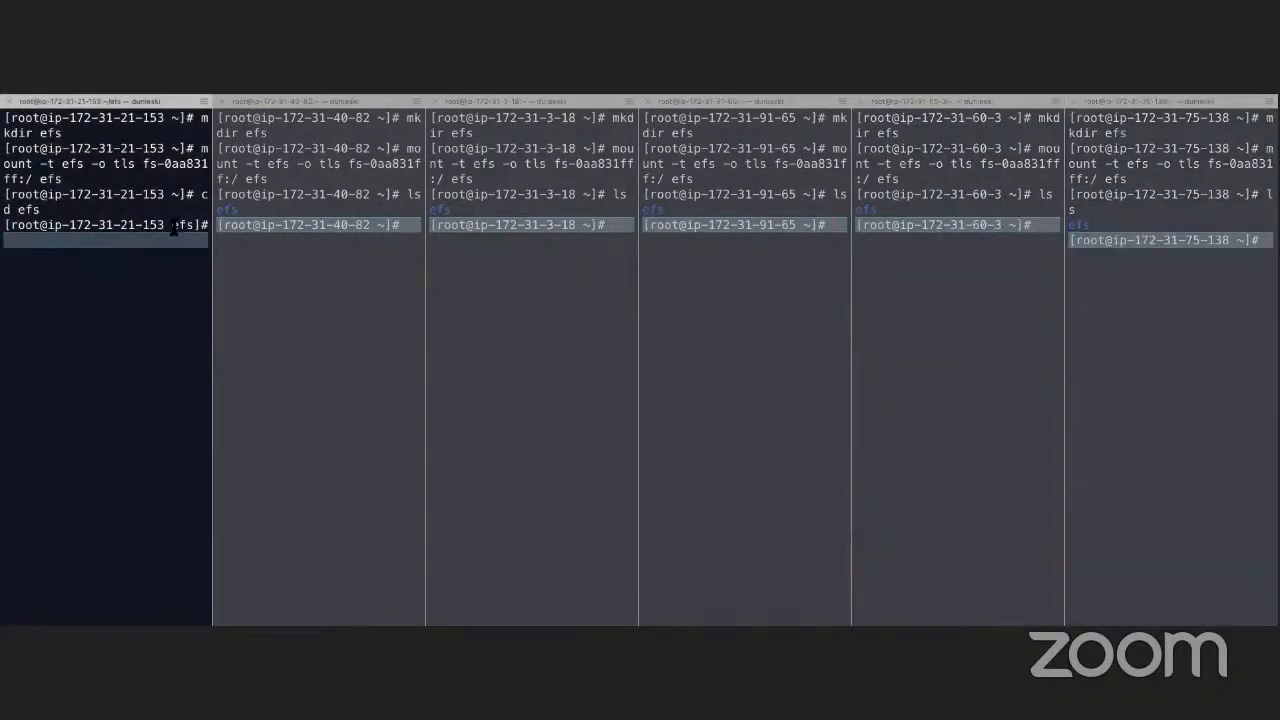
left_click(409, 227)
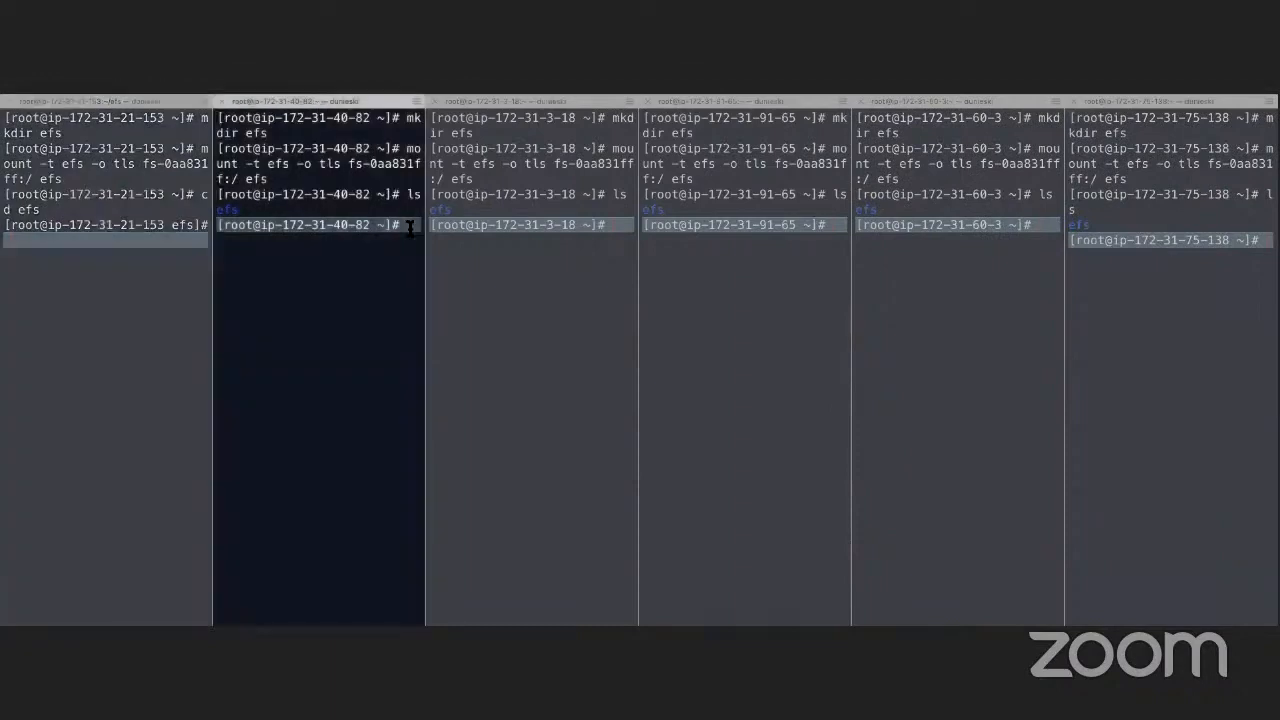
type("cd e")
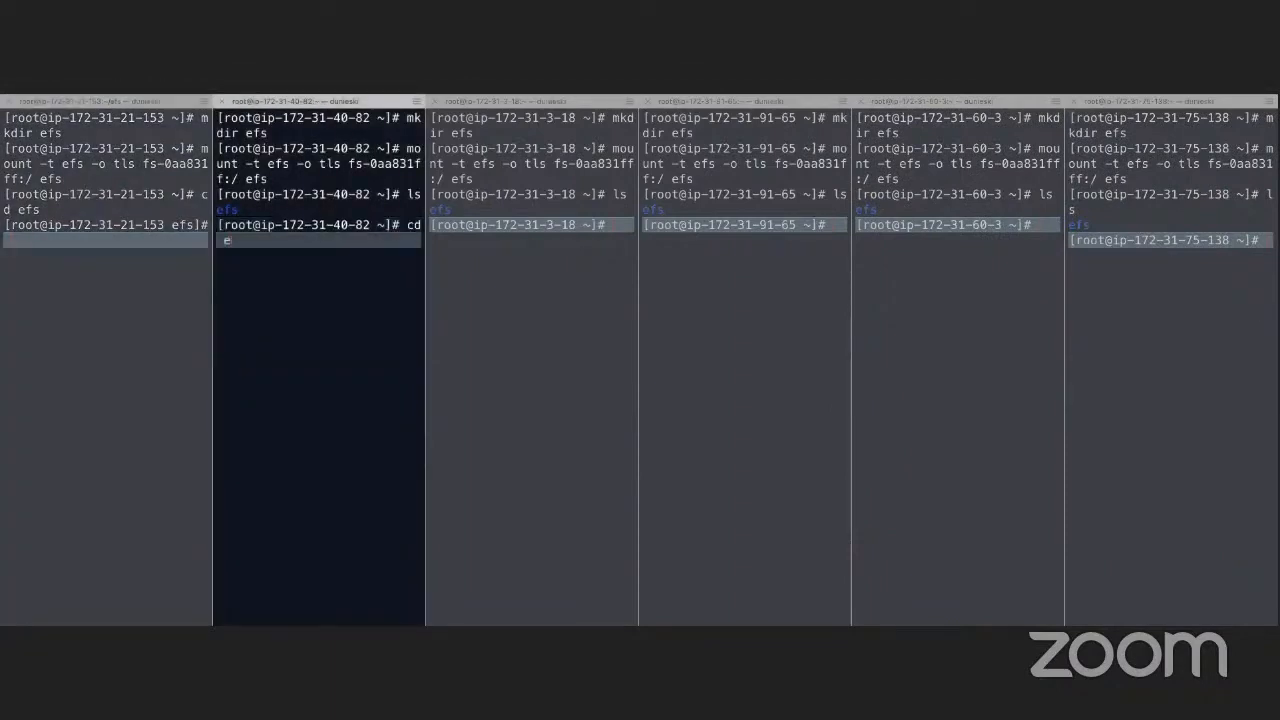
type("fs'")
key("Return")
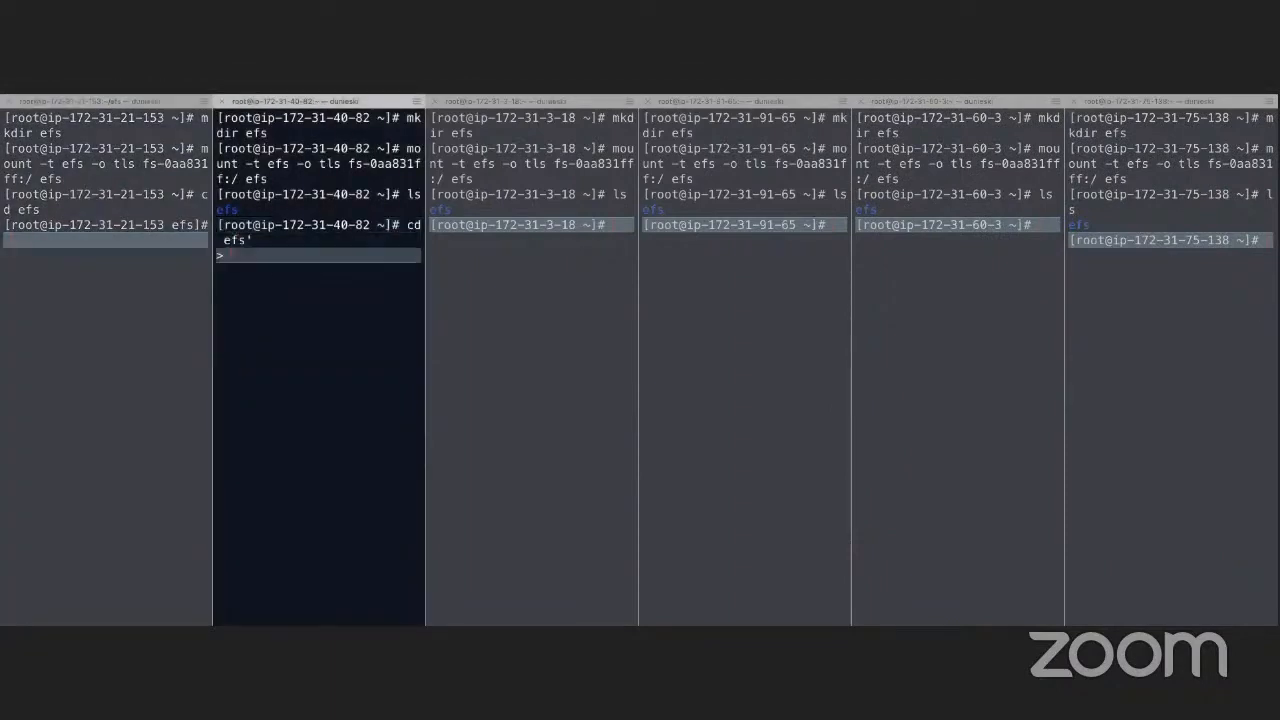
key("ctrl+c")
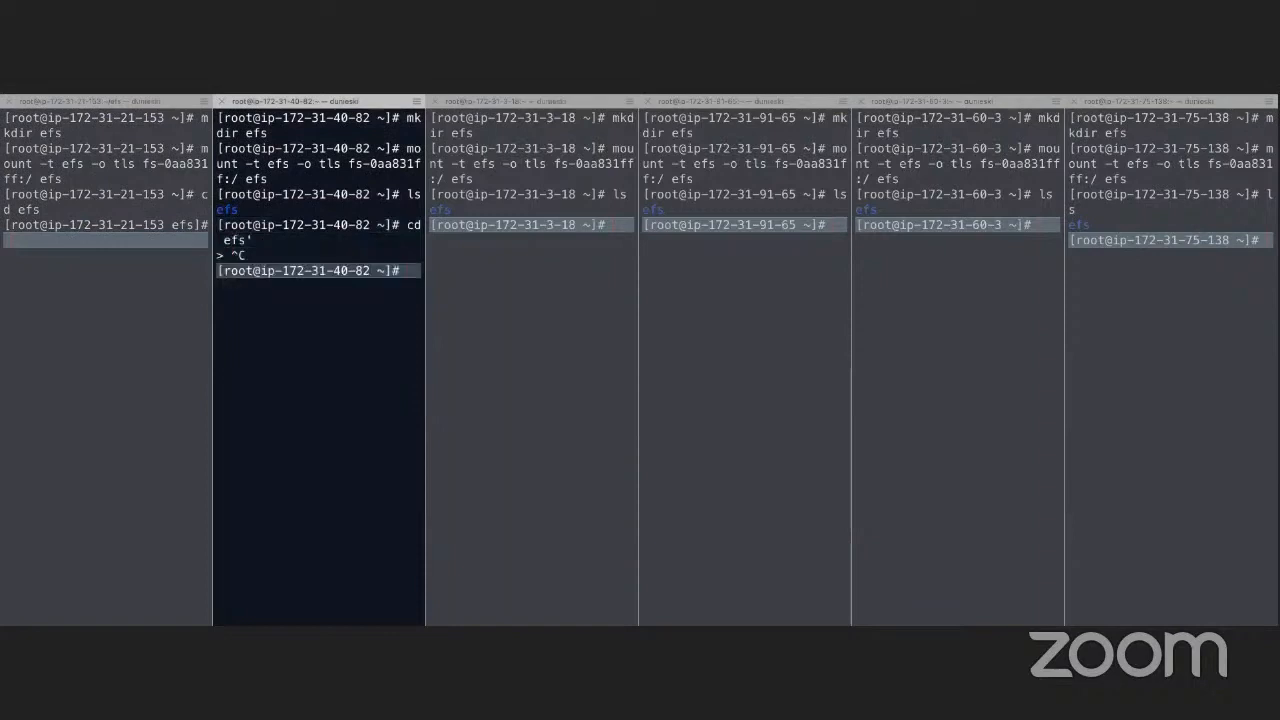
type("cd efs")
key("Return")
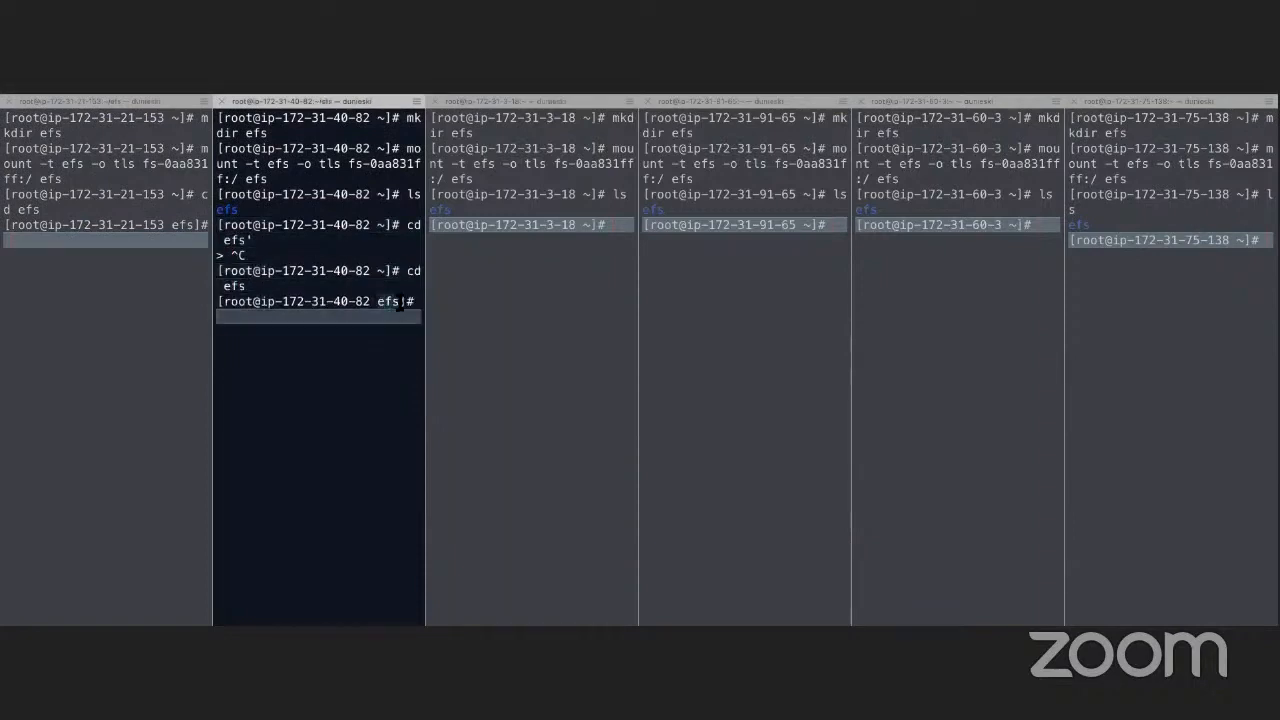
left_click(97, 239)
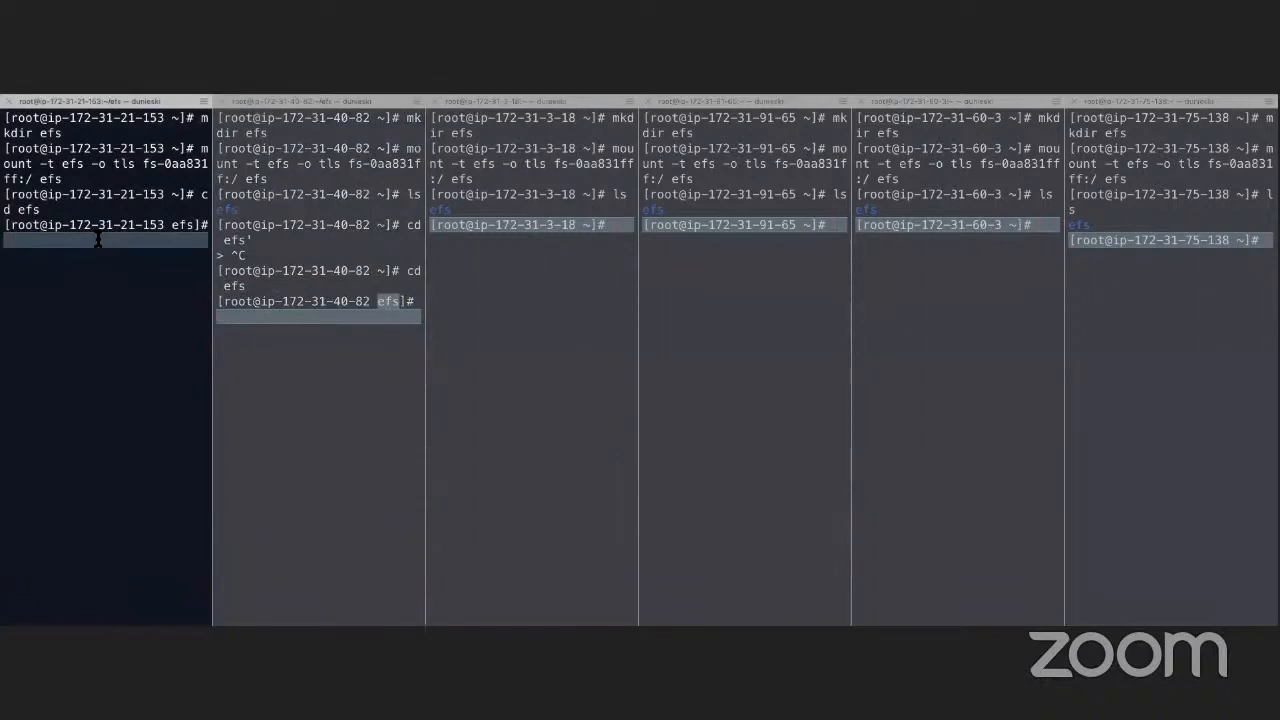
type("touch")
type("test.txt")
key("Return")
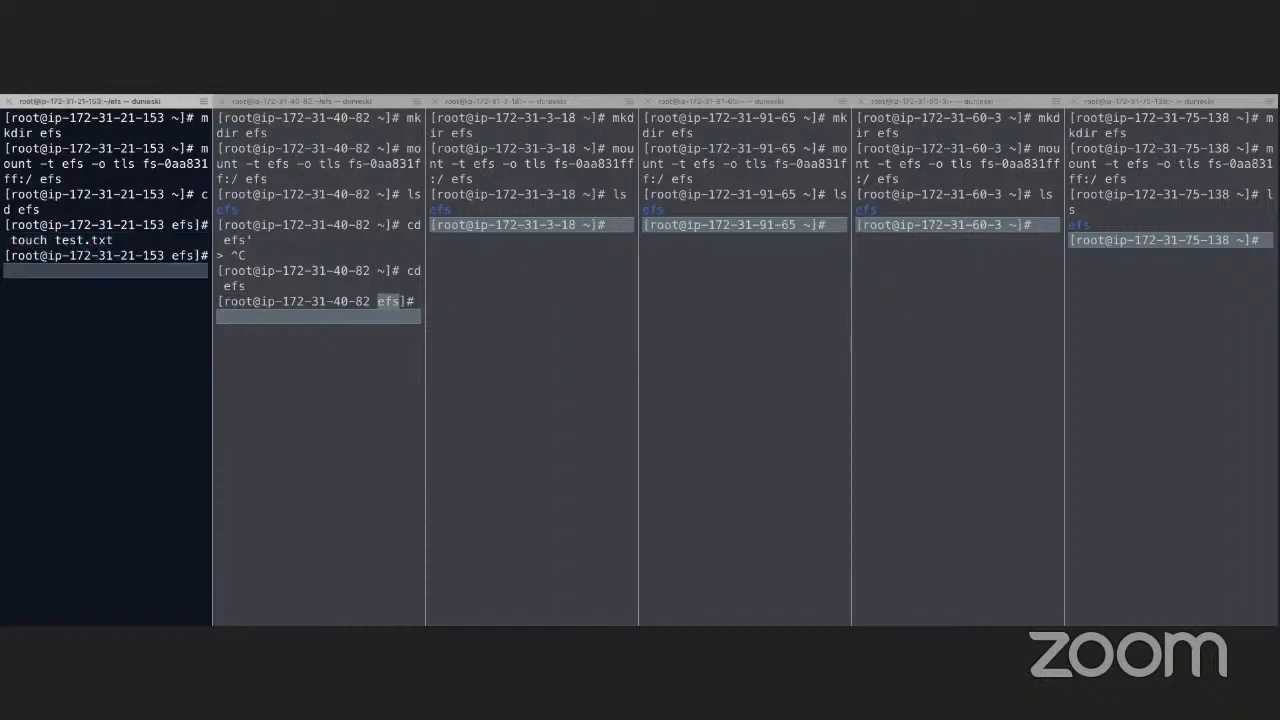
key("Return")
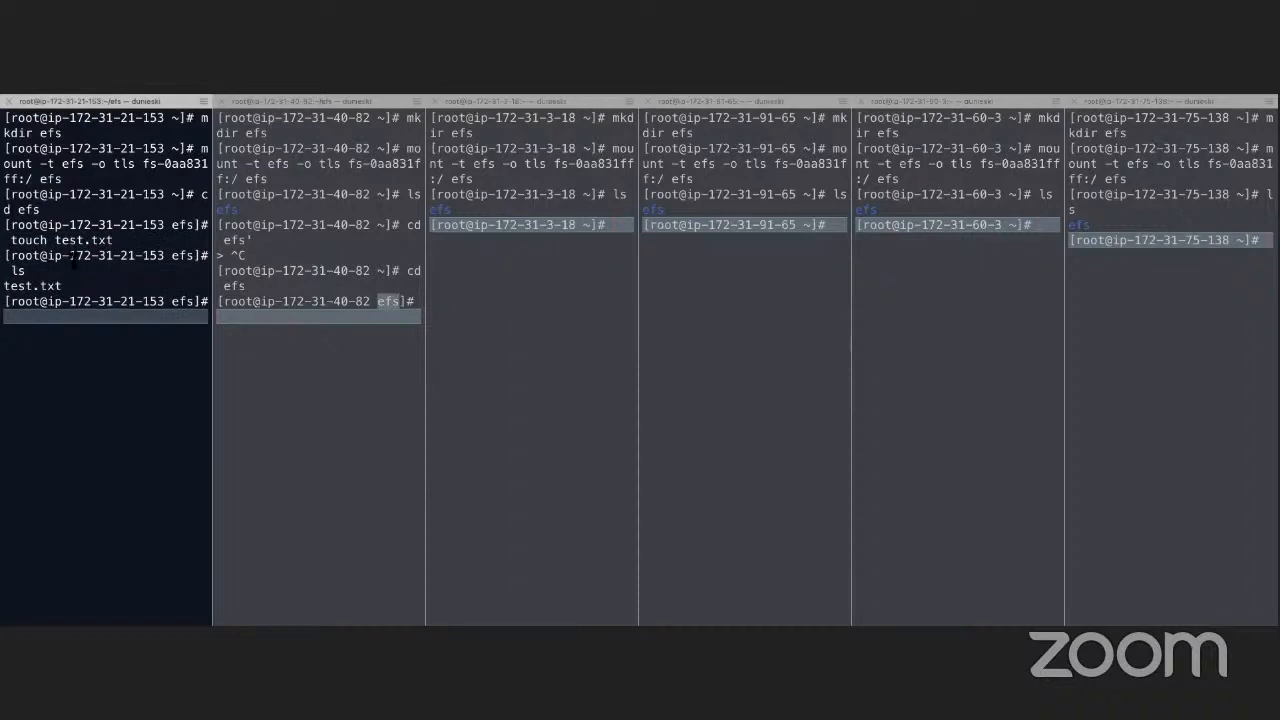
Step: List the efs directory contents with ls in the ip-172-31-40-82 session to check for test.txt
left_click(336, 316)
left_click(336, 316)
type("ls")
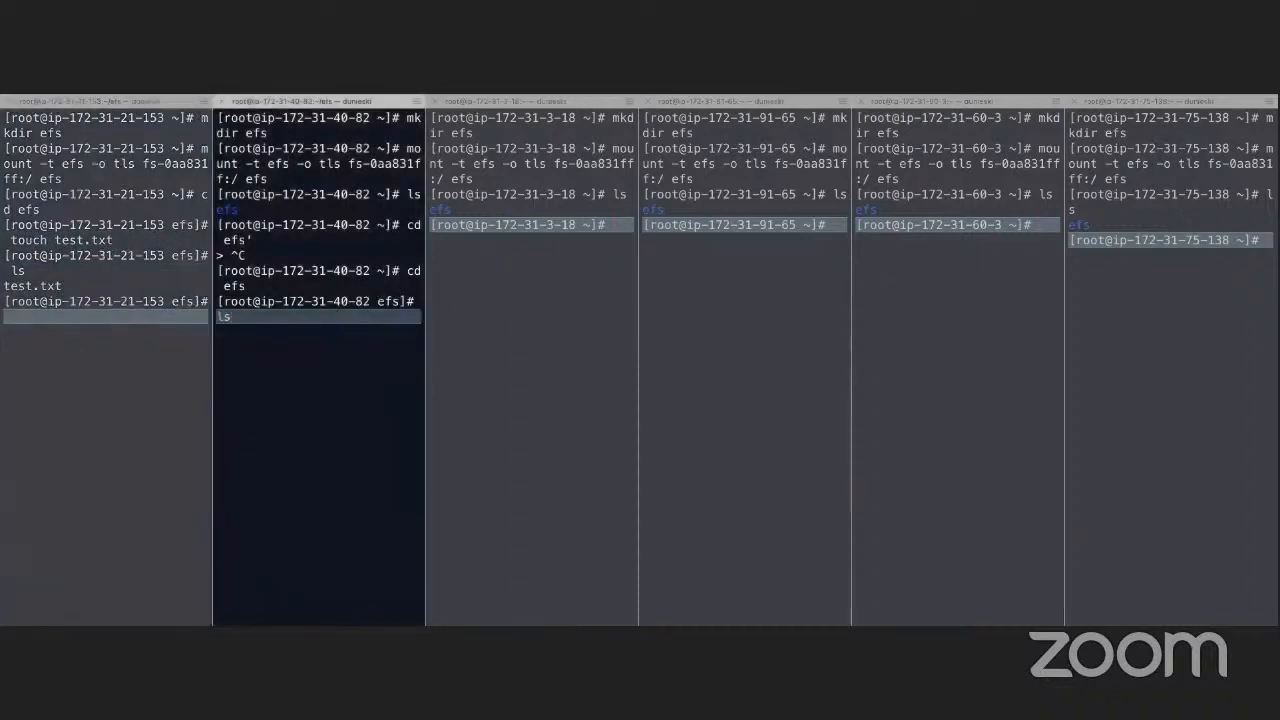
key("Return")
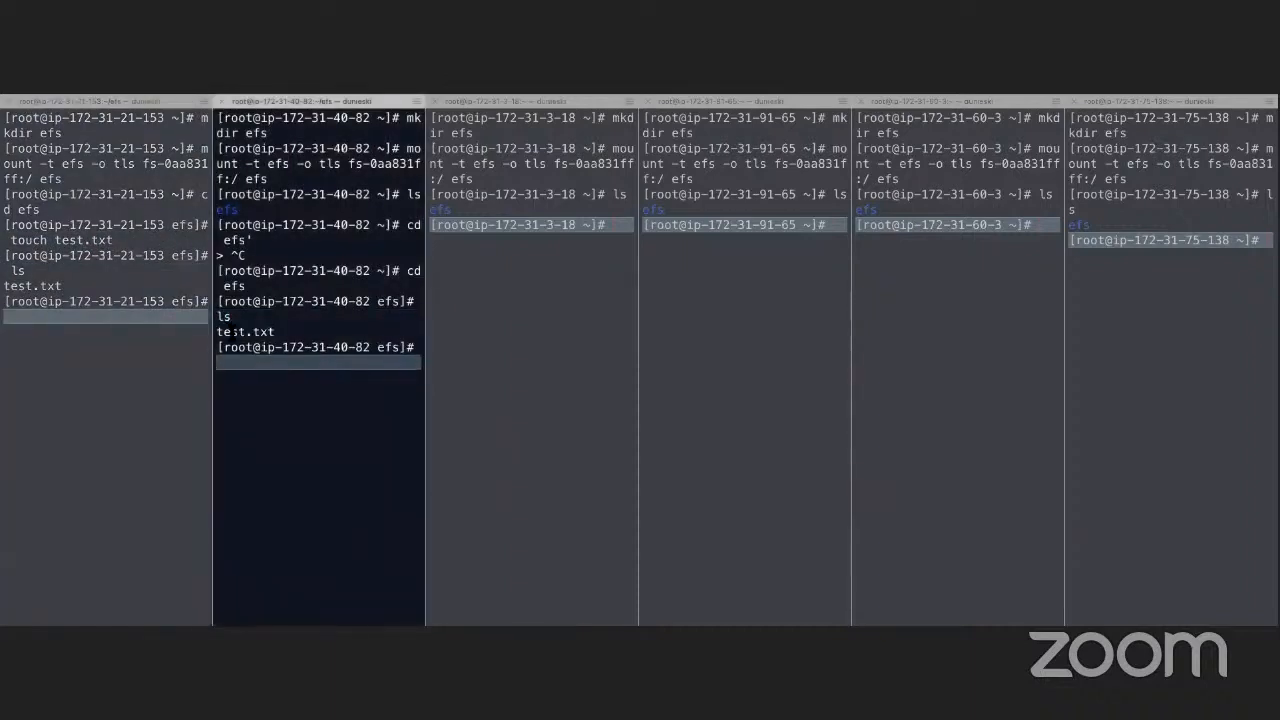
Step: Enter the efs directory in the ip-172-31-3-18 session and list its contents with ls
left_click(620, 225)
type("cd efs")
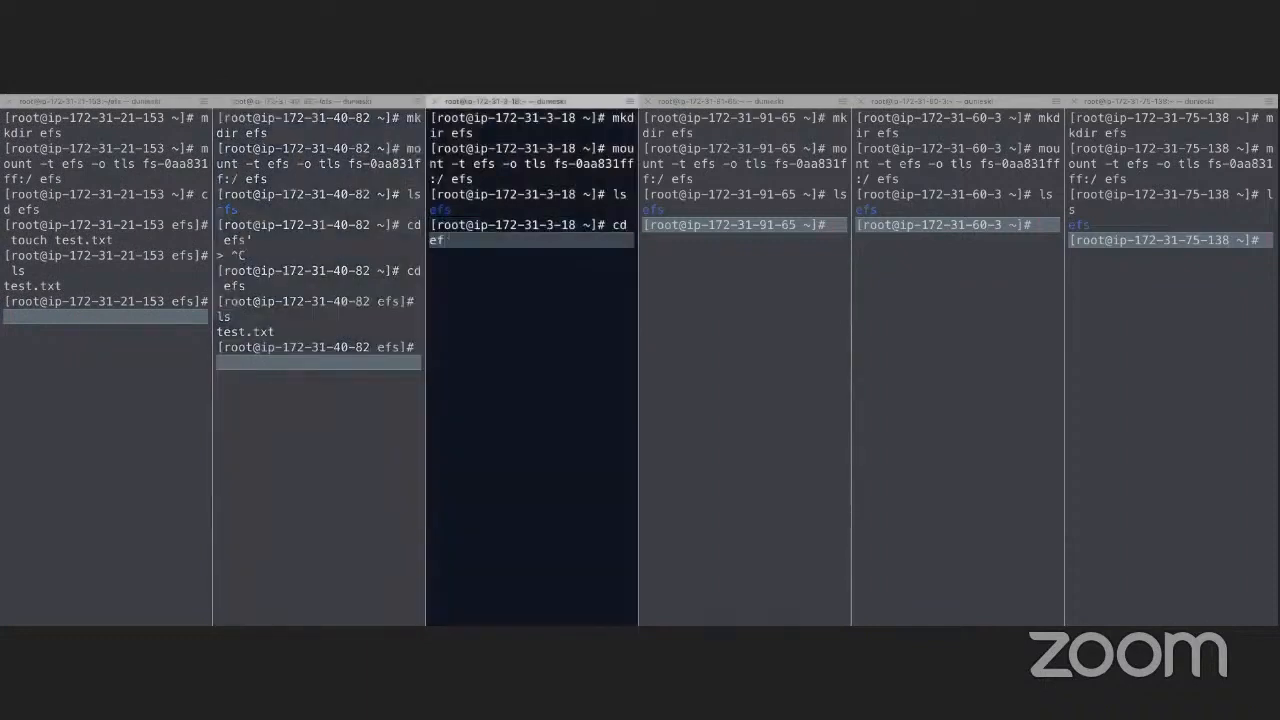
key("Return")
type("ls")
key("Return")
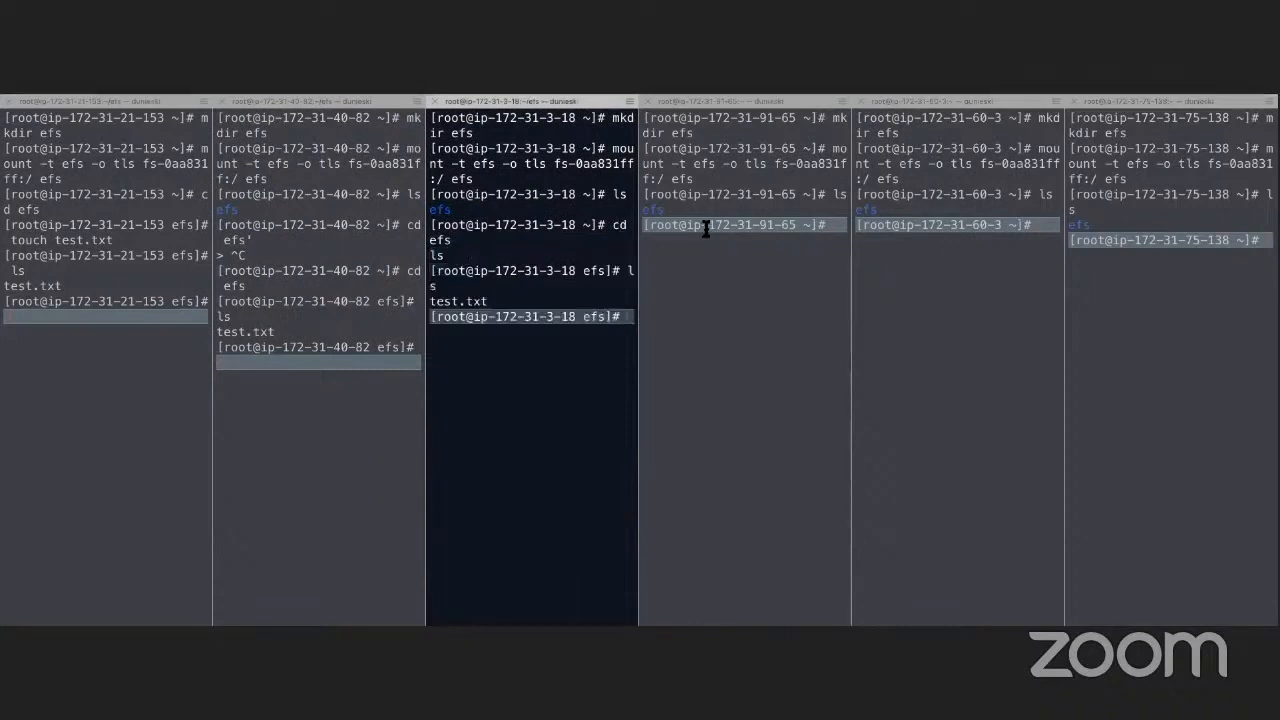
Step: Enter the efs directory in the ip-172-31-91-65 session and list its contents with ls
left_click(838, 232)
type("cd efs")
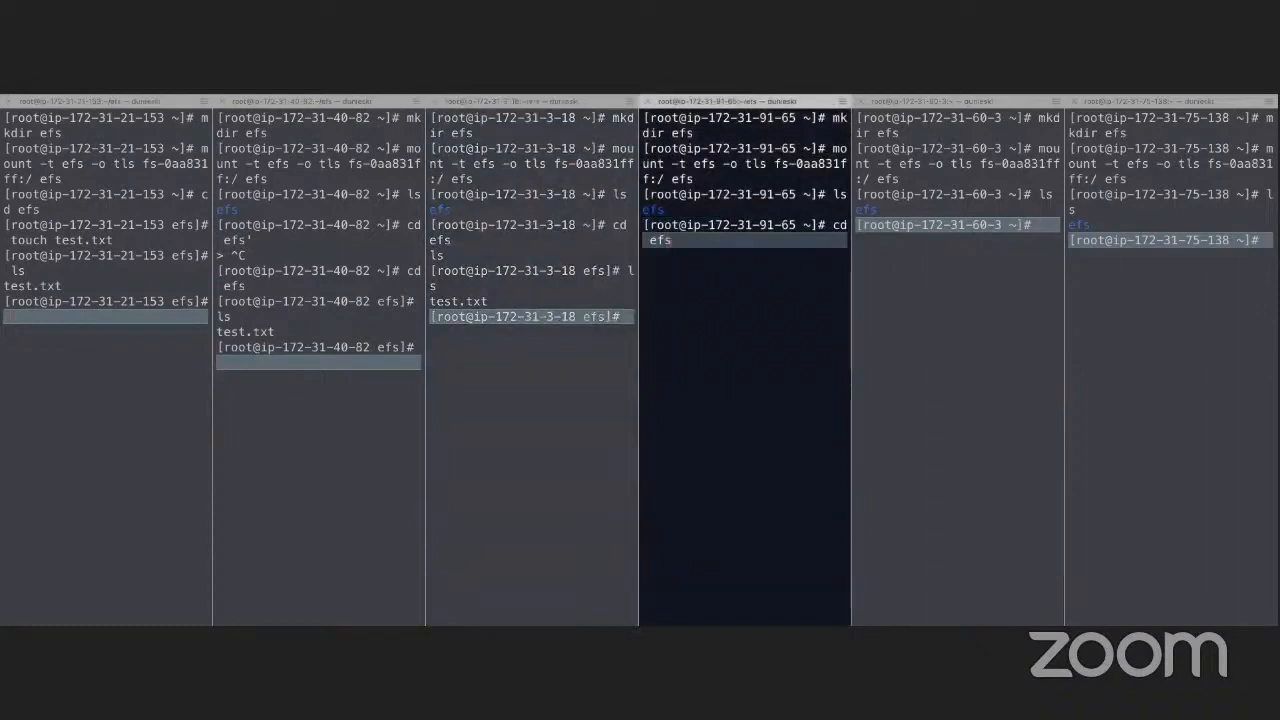
key("Return")
type("ls")
key("Return")
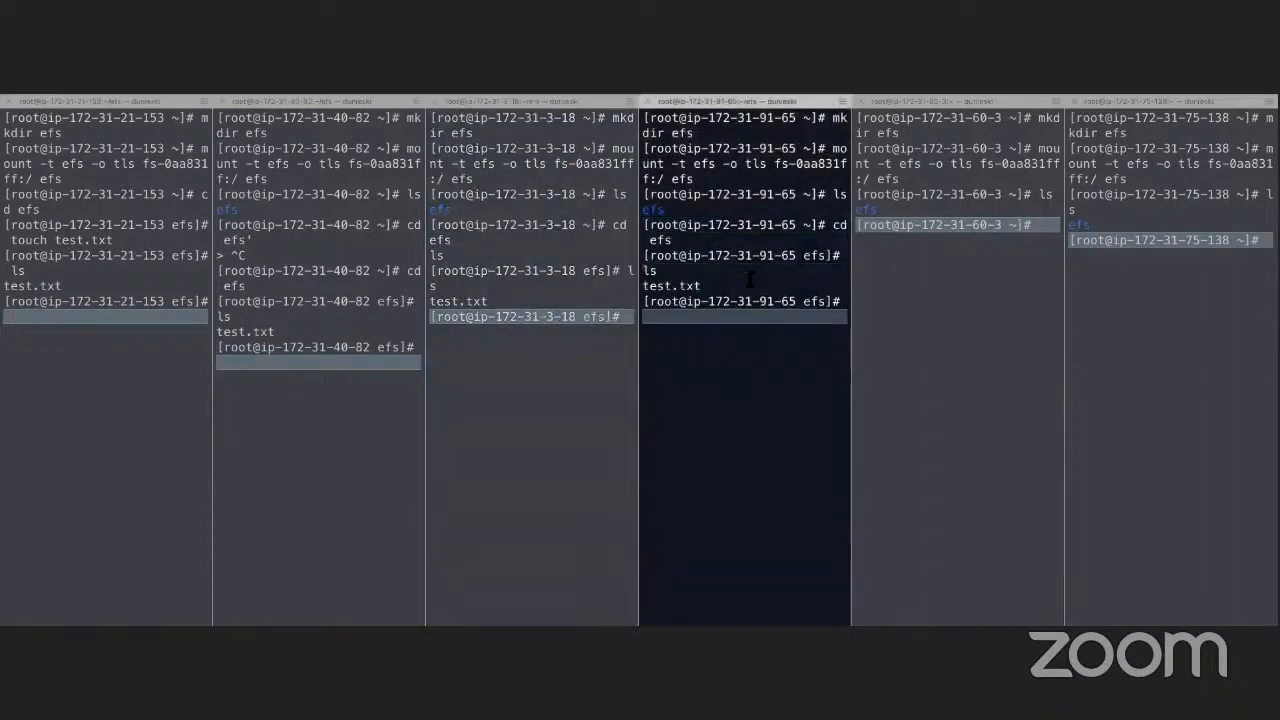
Step: Enter the efs directory in the ip-172-31-60-3 session and list its contents with ls
left_click(1050, 226)
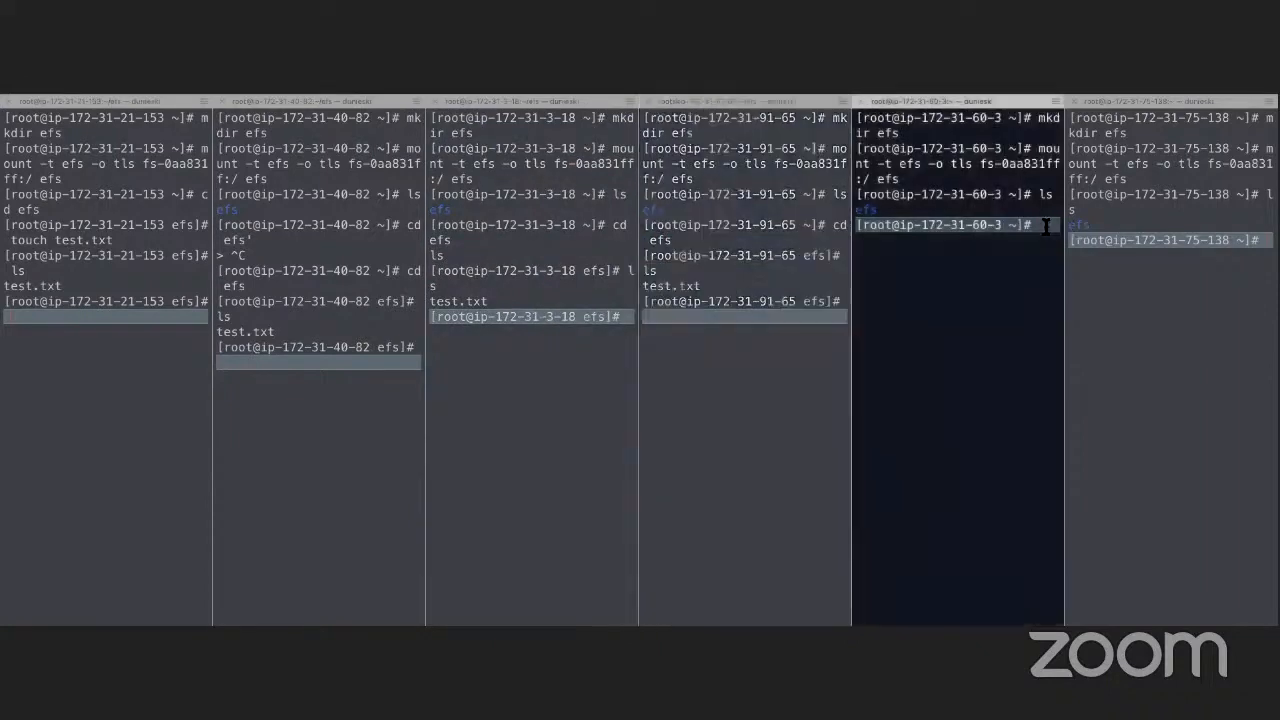
type("ed efs")
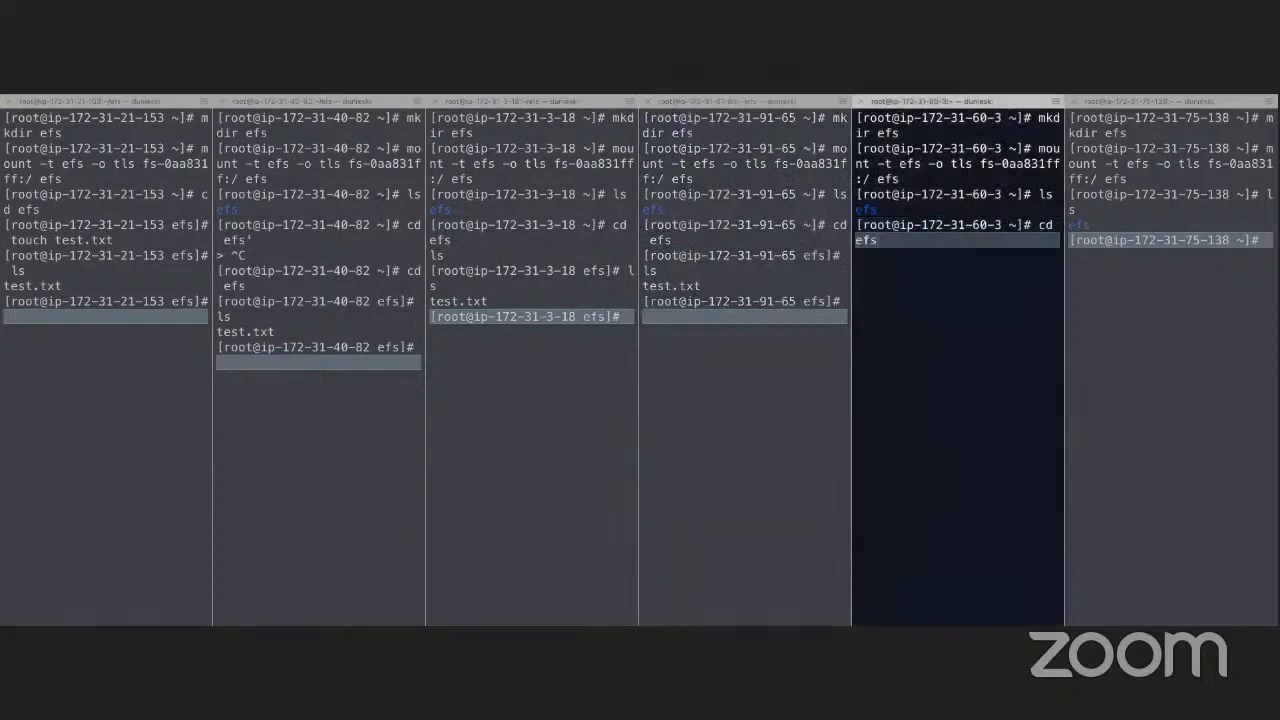
key("Return")
type("ls")
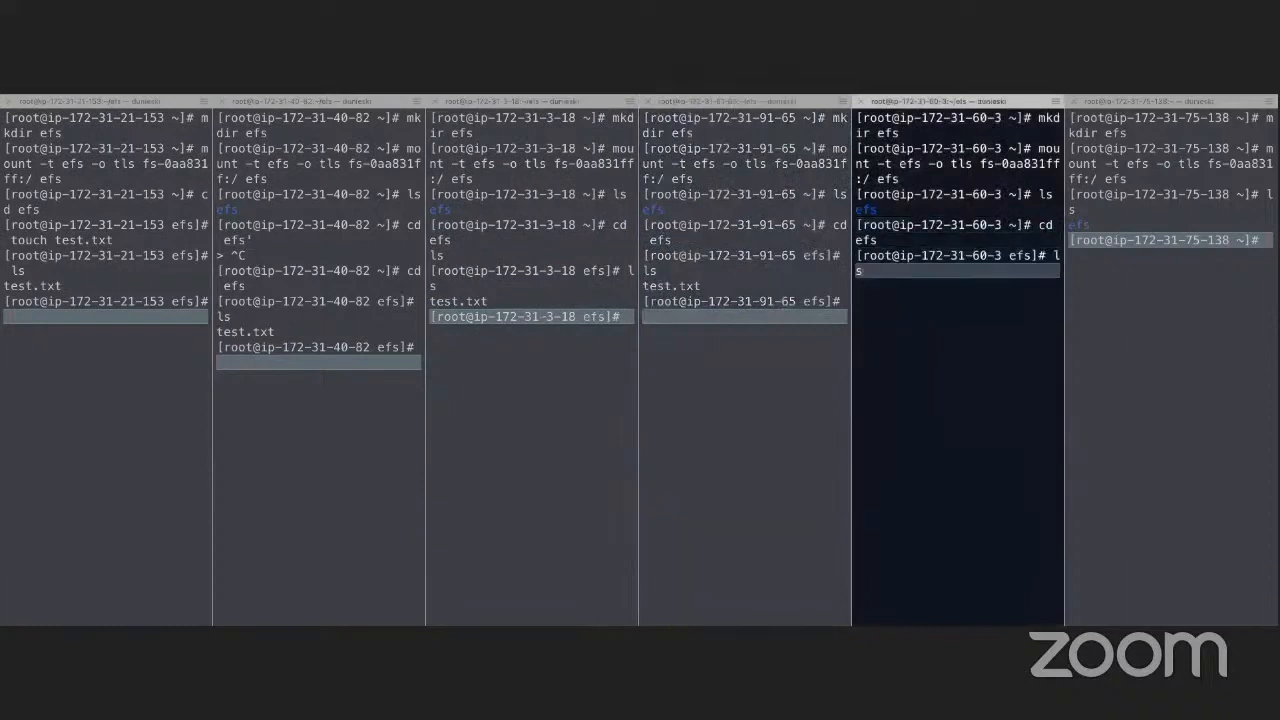
key("Return")
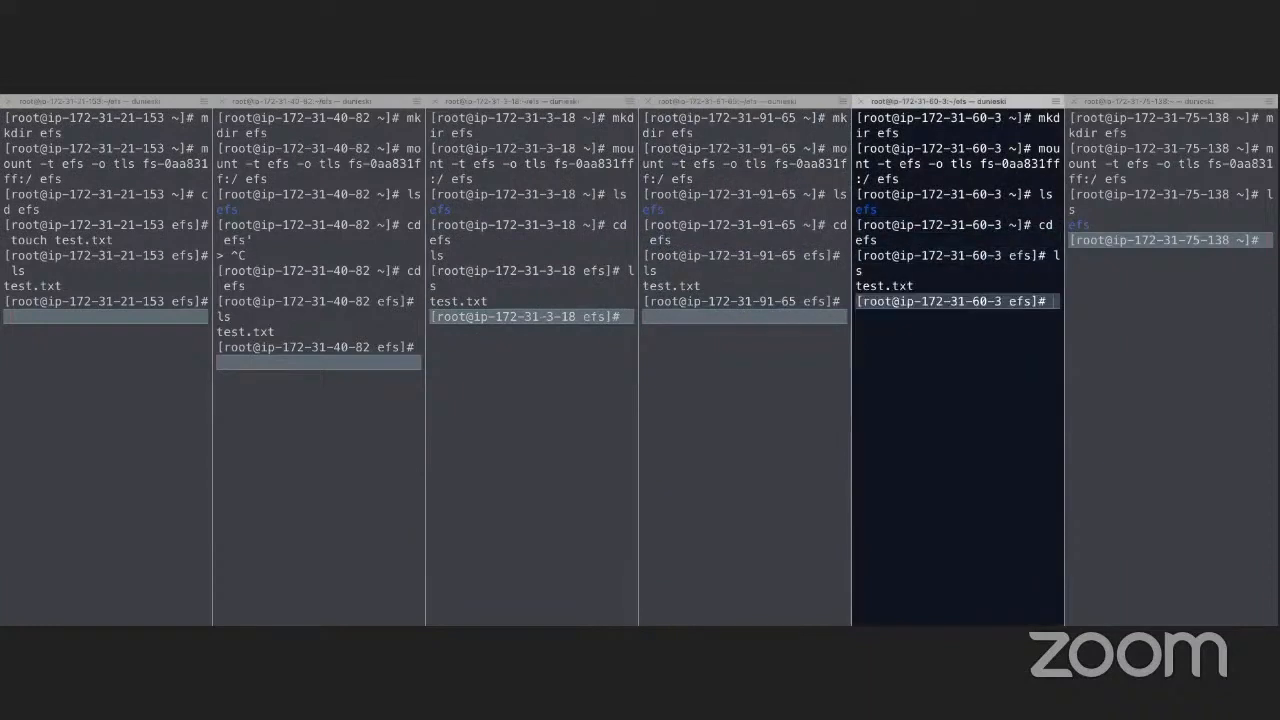
left_click(1262, 241)
type("cd efs")
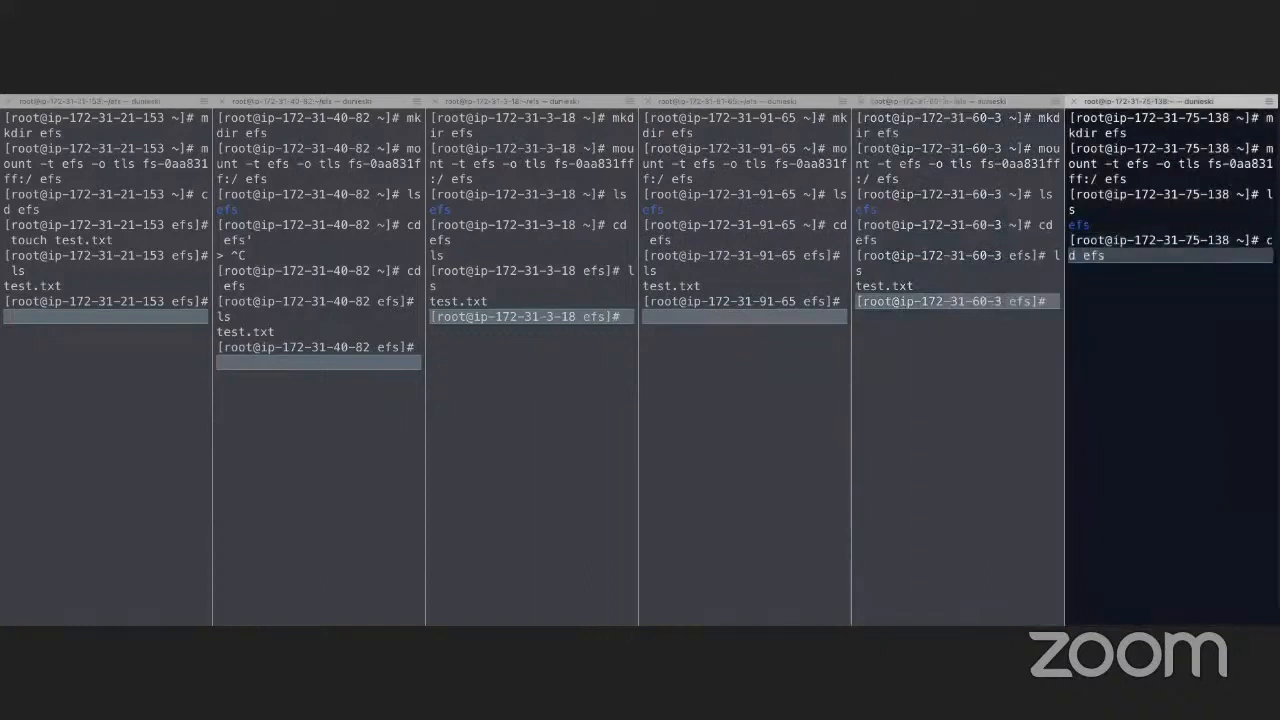
key("Return")
type("ls")
key("Return")
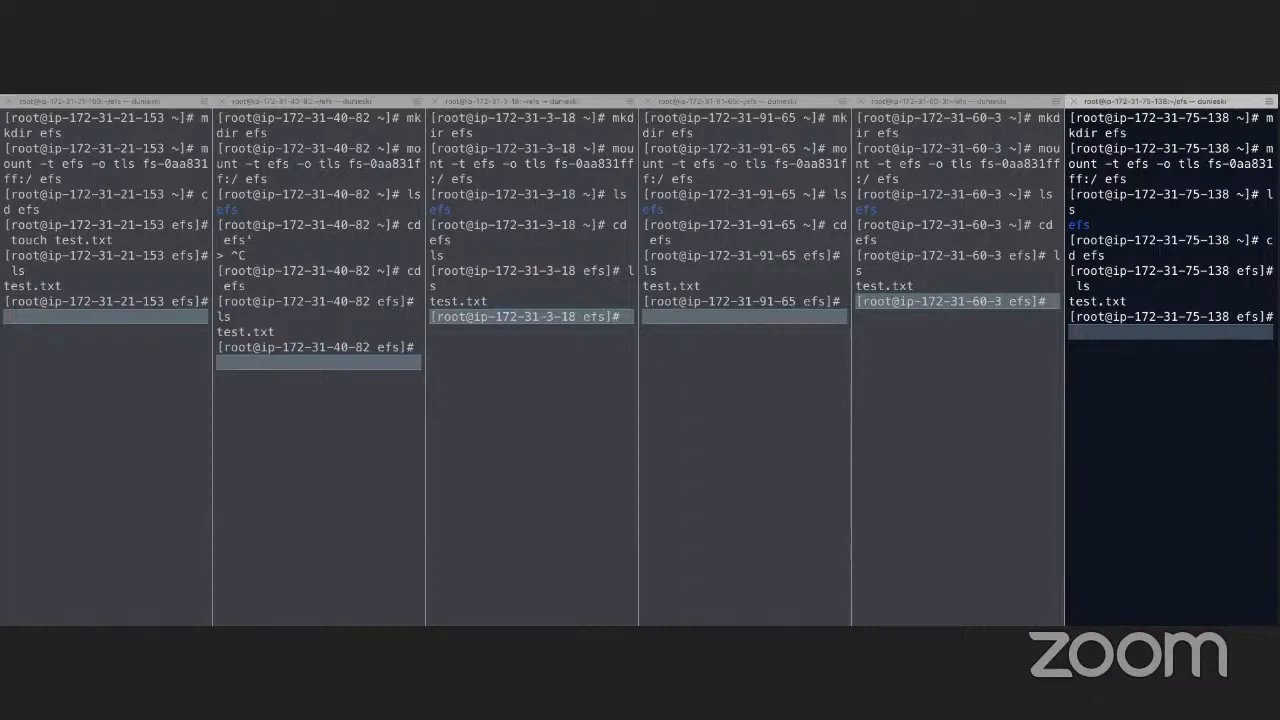
type("touch lookatme.txt")
key("Return")
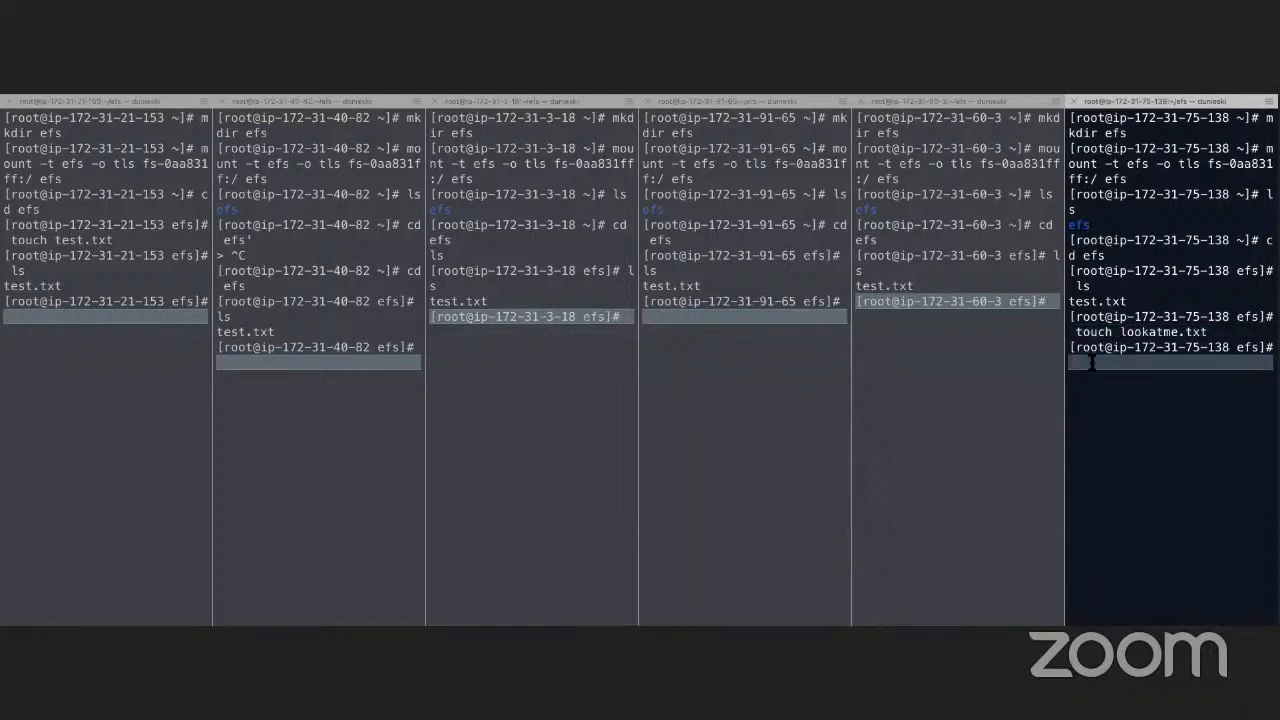
type("ls")
key("Return")
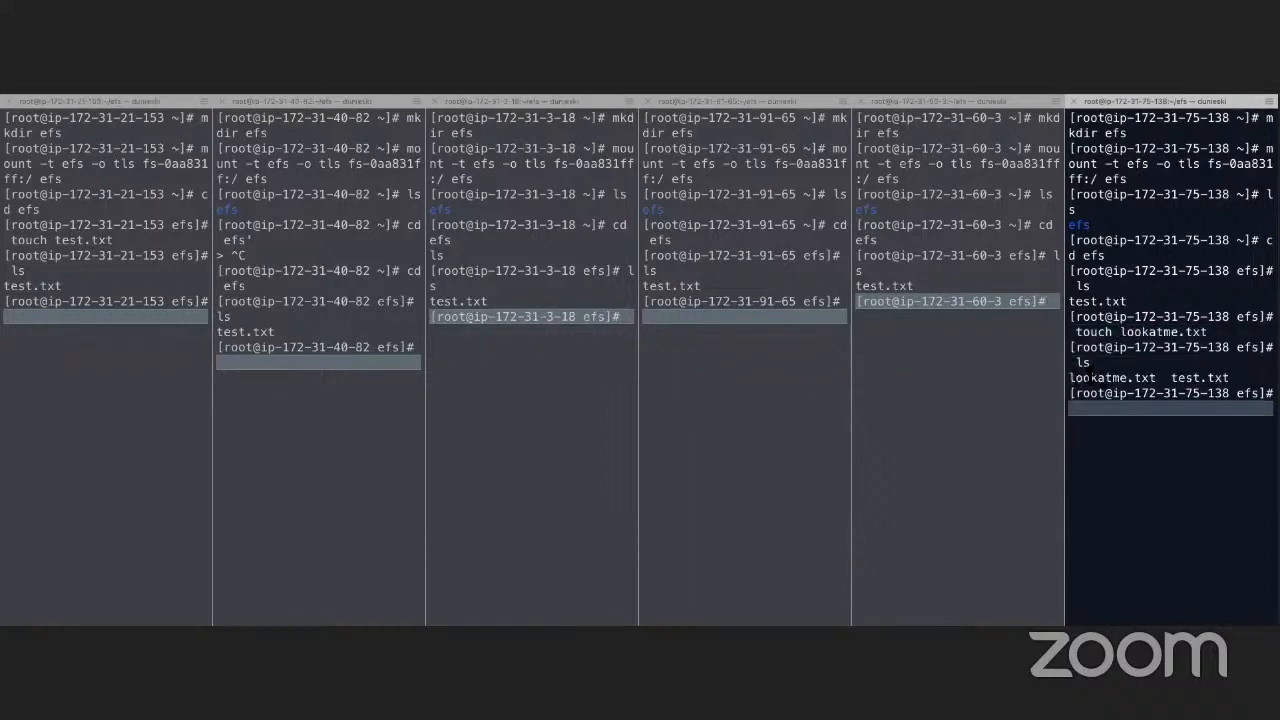
Step: List the efs directory contents with ls in the ip-172-31-60-3 and ip-172-31-91-65 sessions to check for lookatme.txt
left_click(1052, 305)
type("ls")
key("Return")
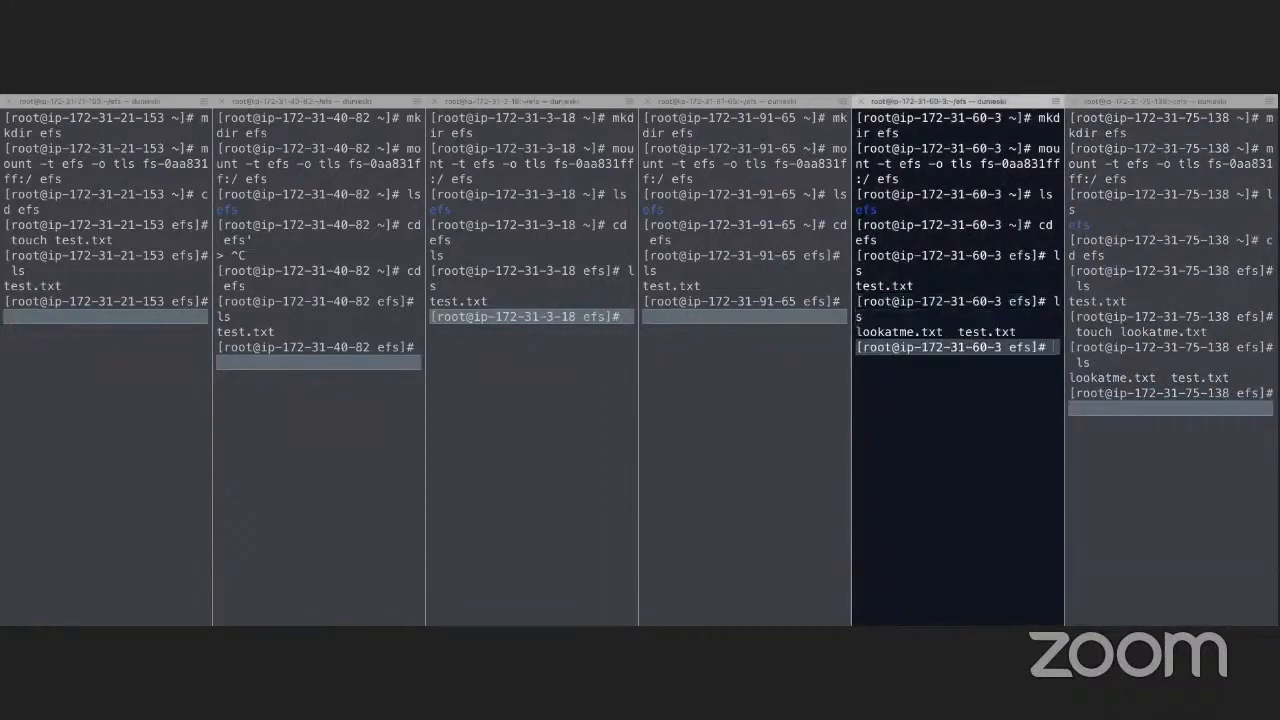
left_click(796, 316)
type("ls")
key("Return")
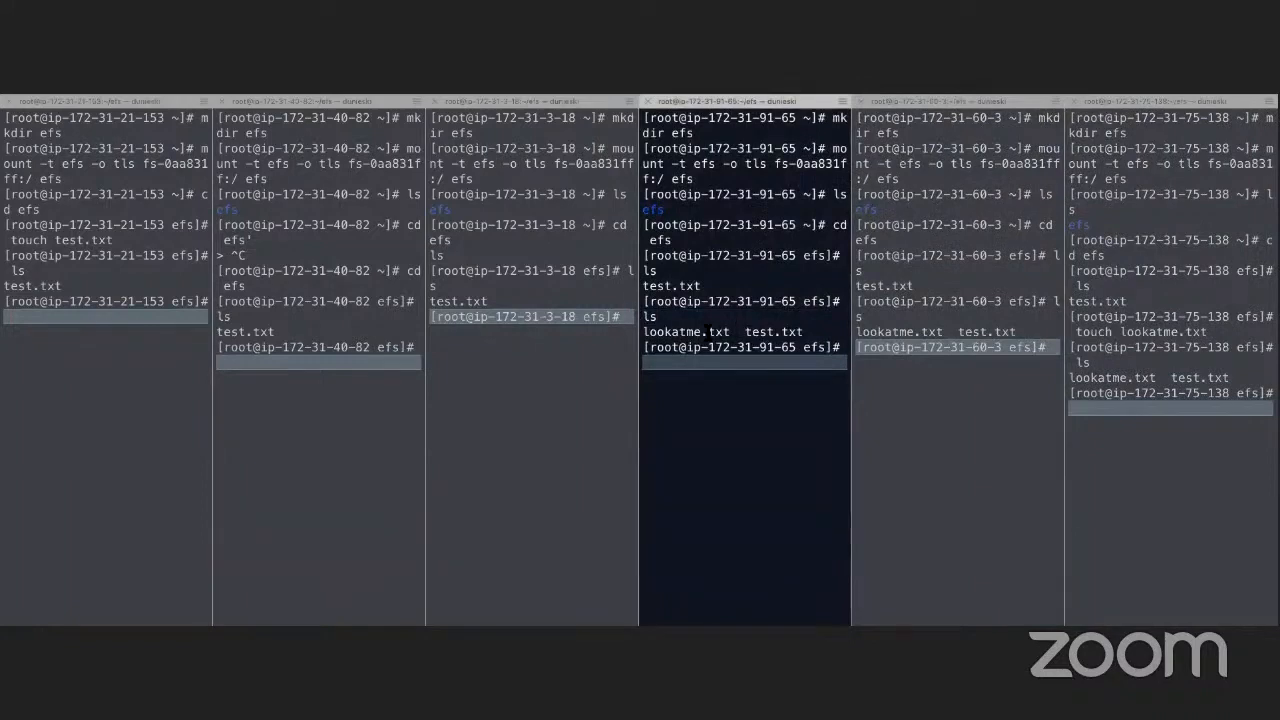
Step: List the efs directory contents with ls in the ip-172-31-3-18 and ip-172-31-40-82 sessions to check for lookatme.txt
left_click(620, 316)
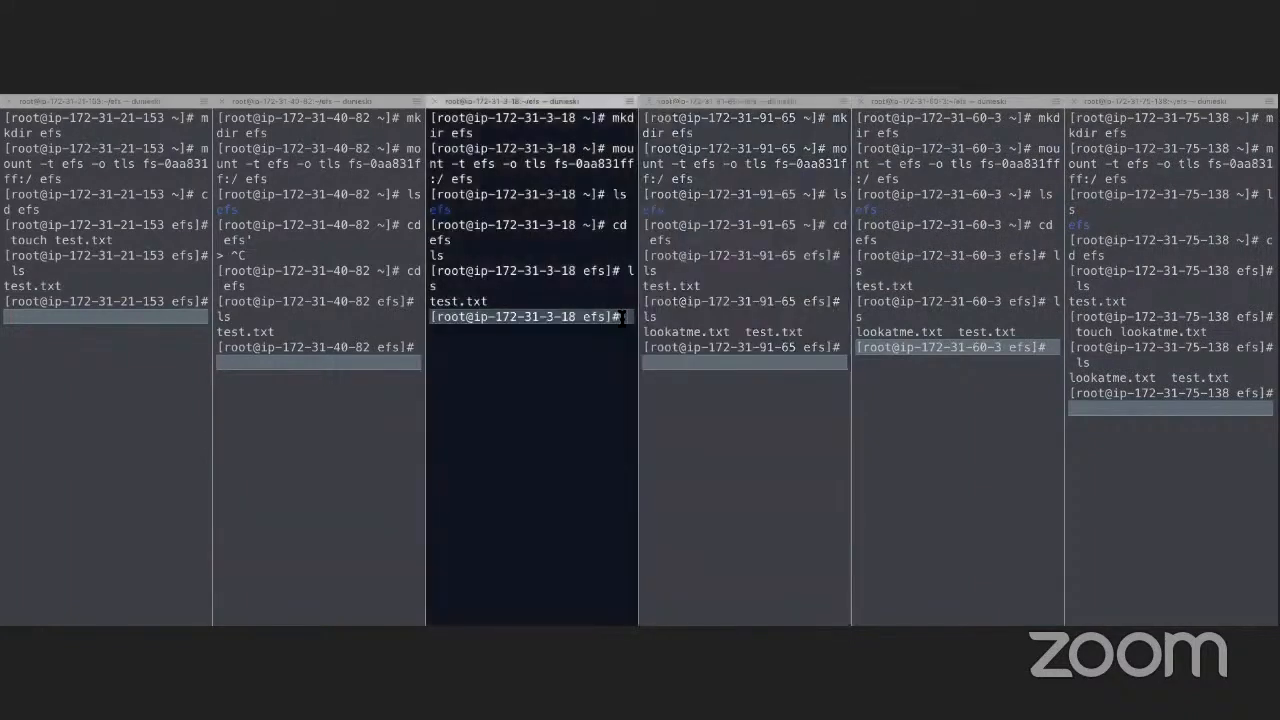
type("ls")
key("Return")
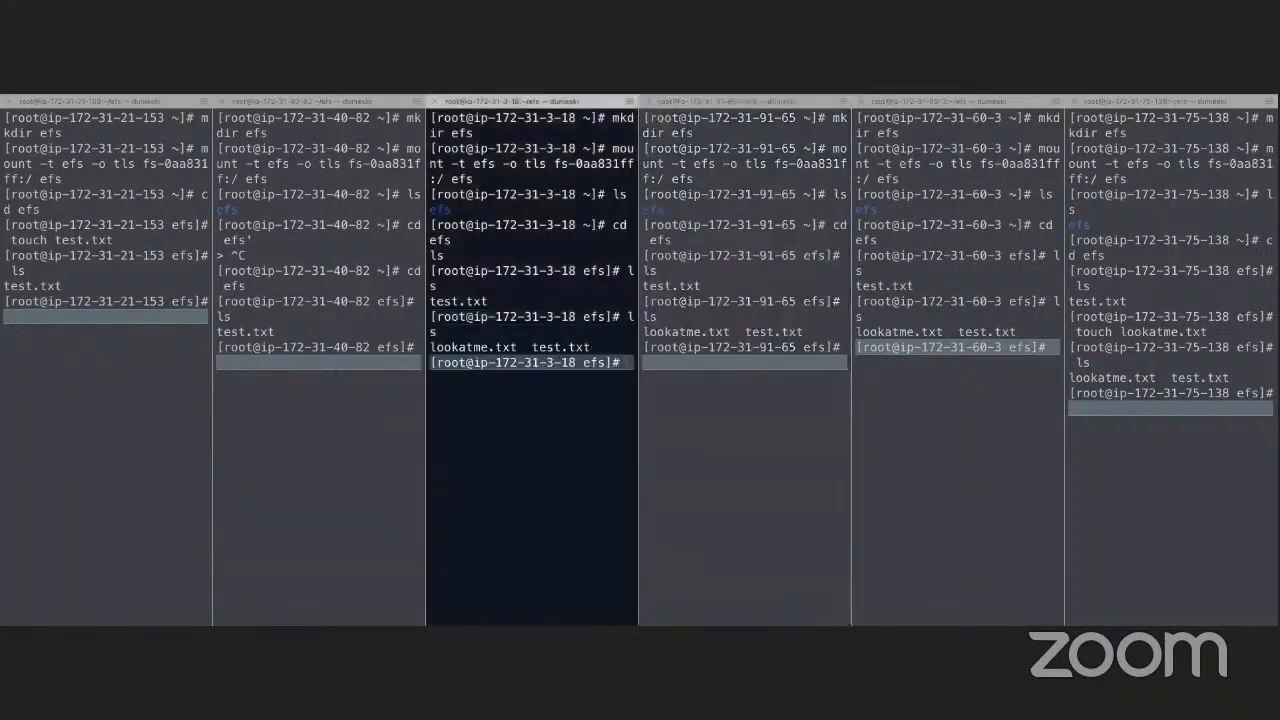
left_click(394, 360)
type("ls")
key("Return")
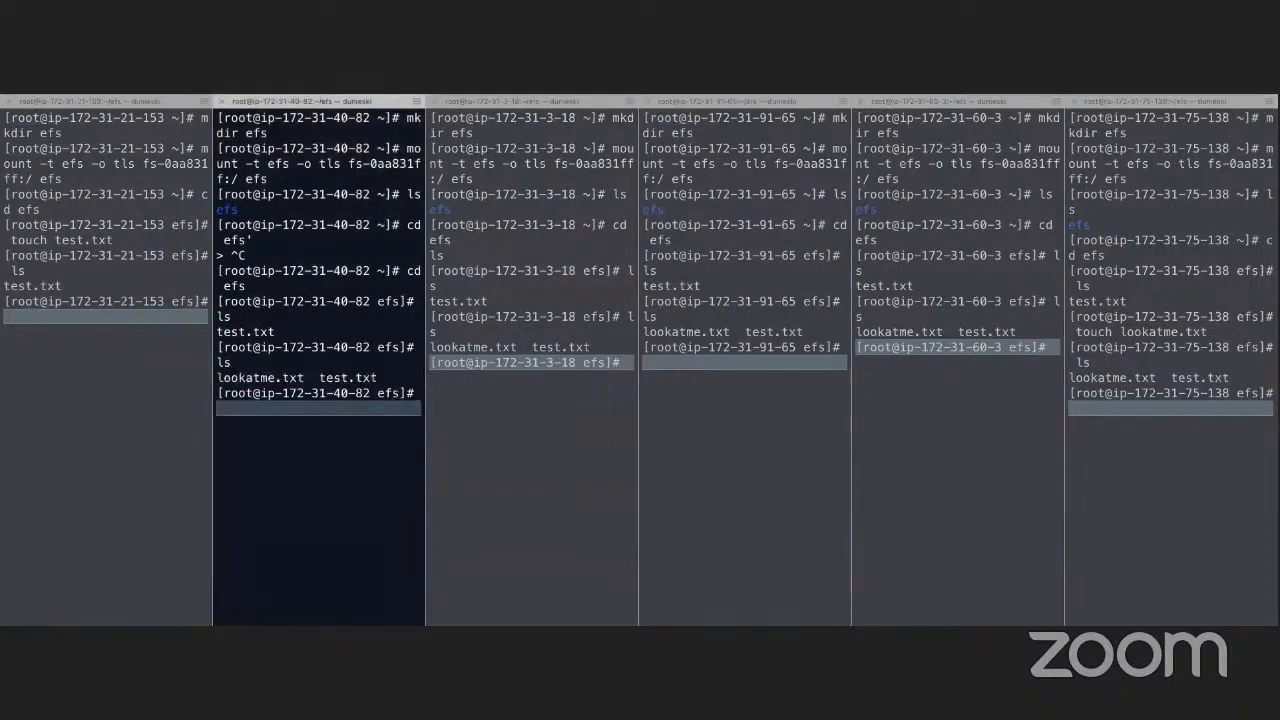
left_click(158, 316)
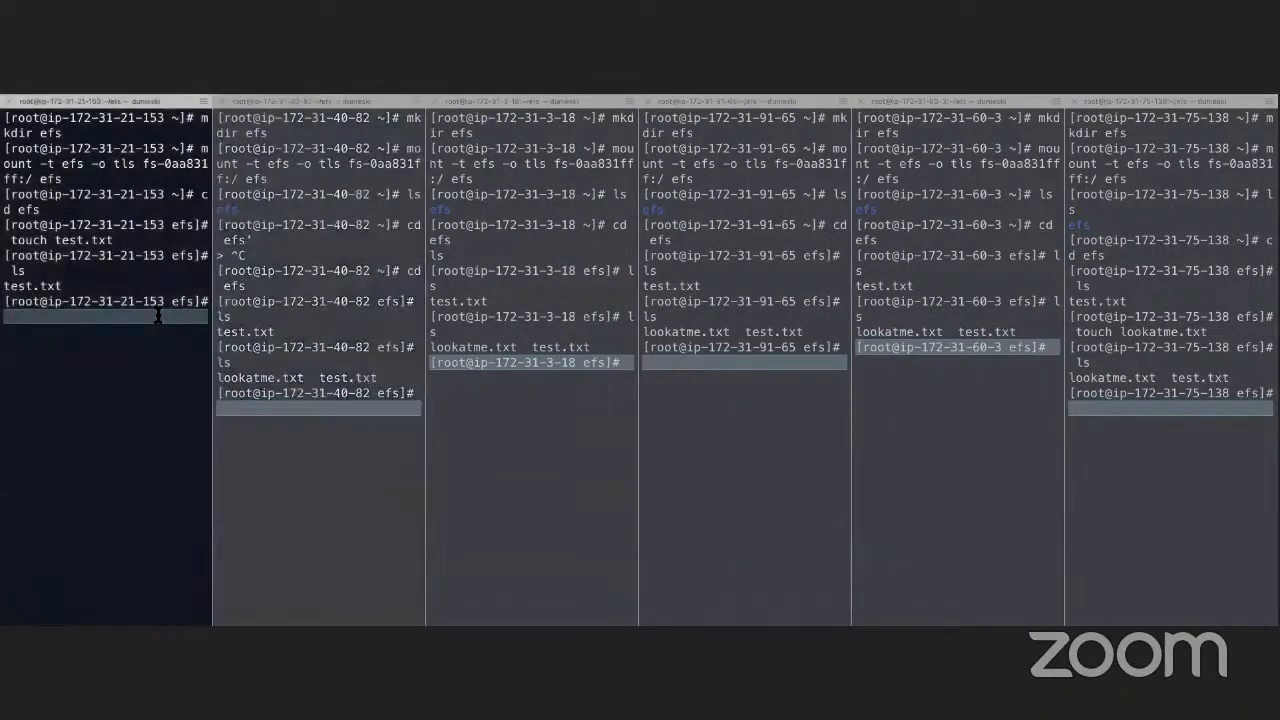
type("ks")
key("Return")
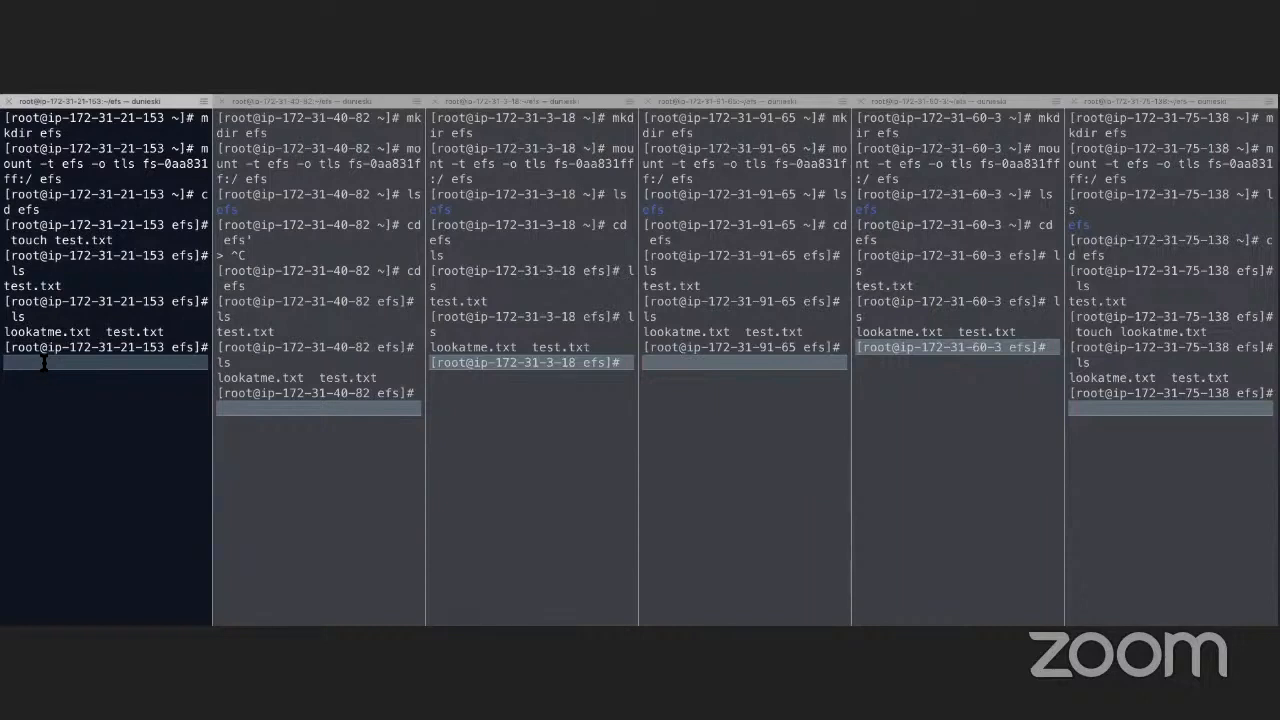
type("nano")
type("executable.sh")
key("Return")
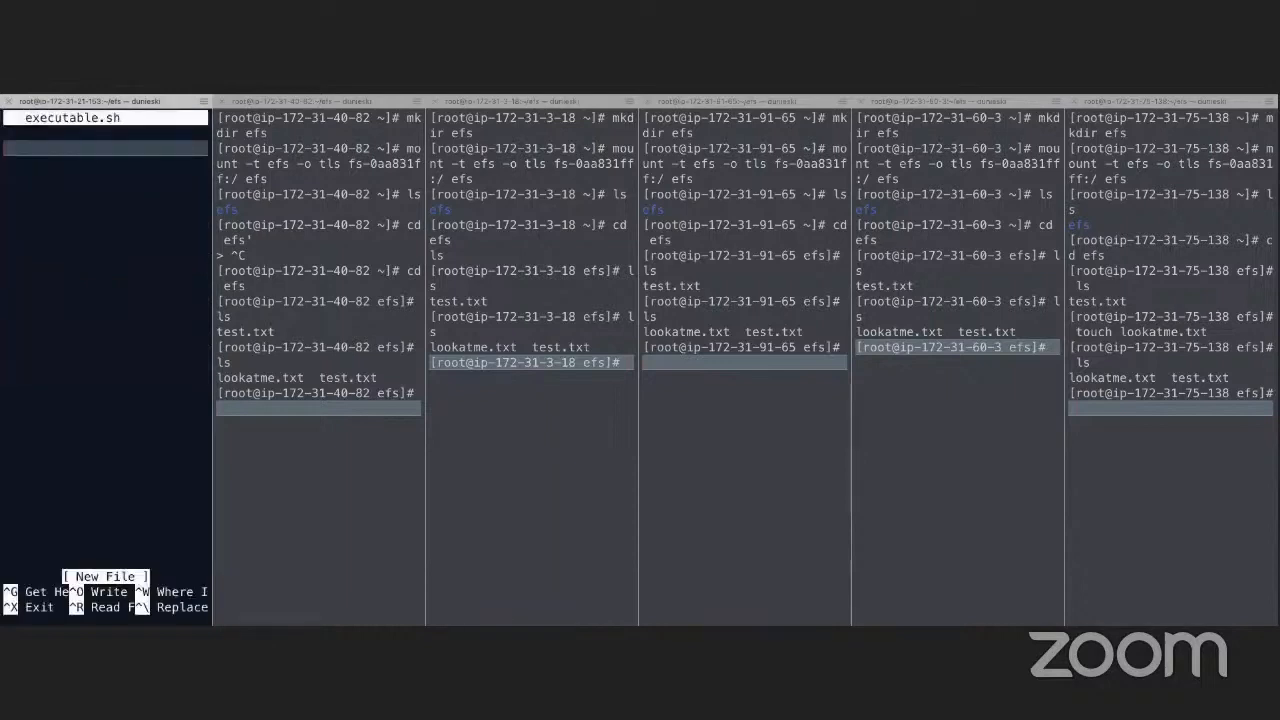
Step: Write the line echo "I AM AWESOME!!" in executable.sh
type("echo")
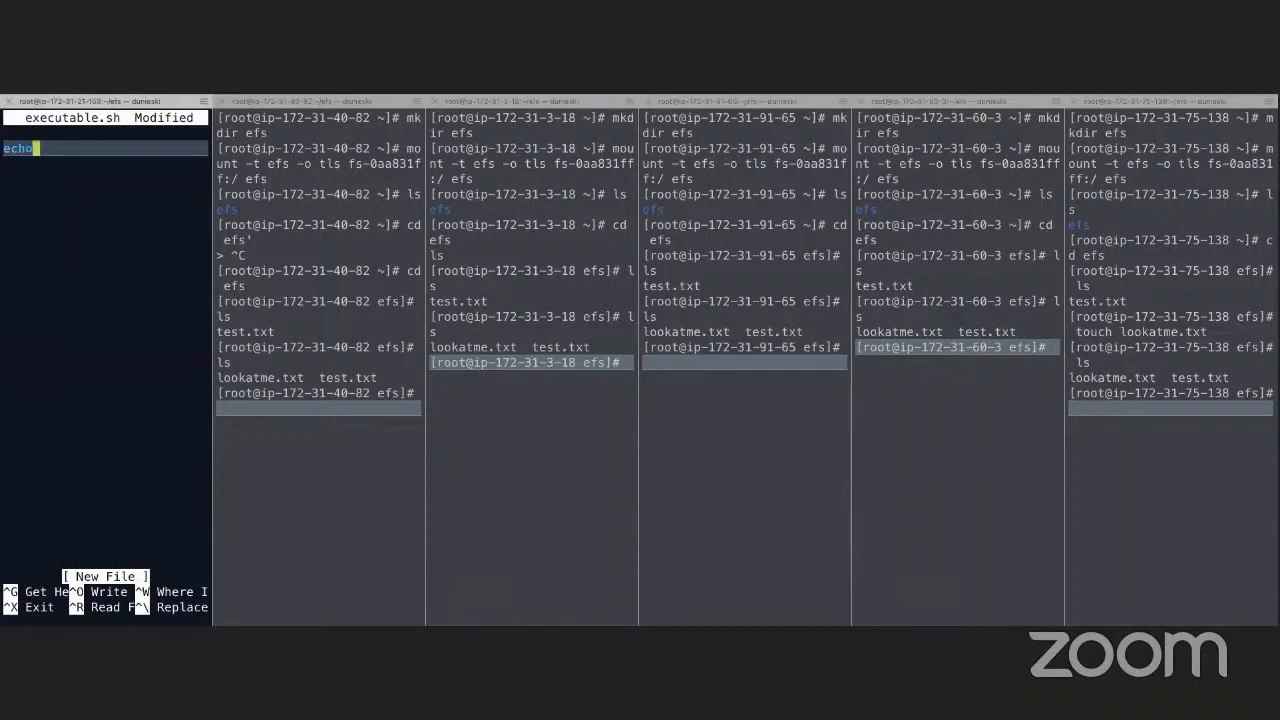
type(" \"")
type("I AM")
type(" Exe")
key("BackSpace")
key("BackSpace")
key("BackSpace")
key("BackSpace")
type("E")
key("BackSpace")
type("AWESOME")
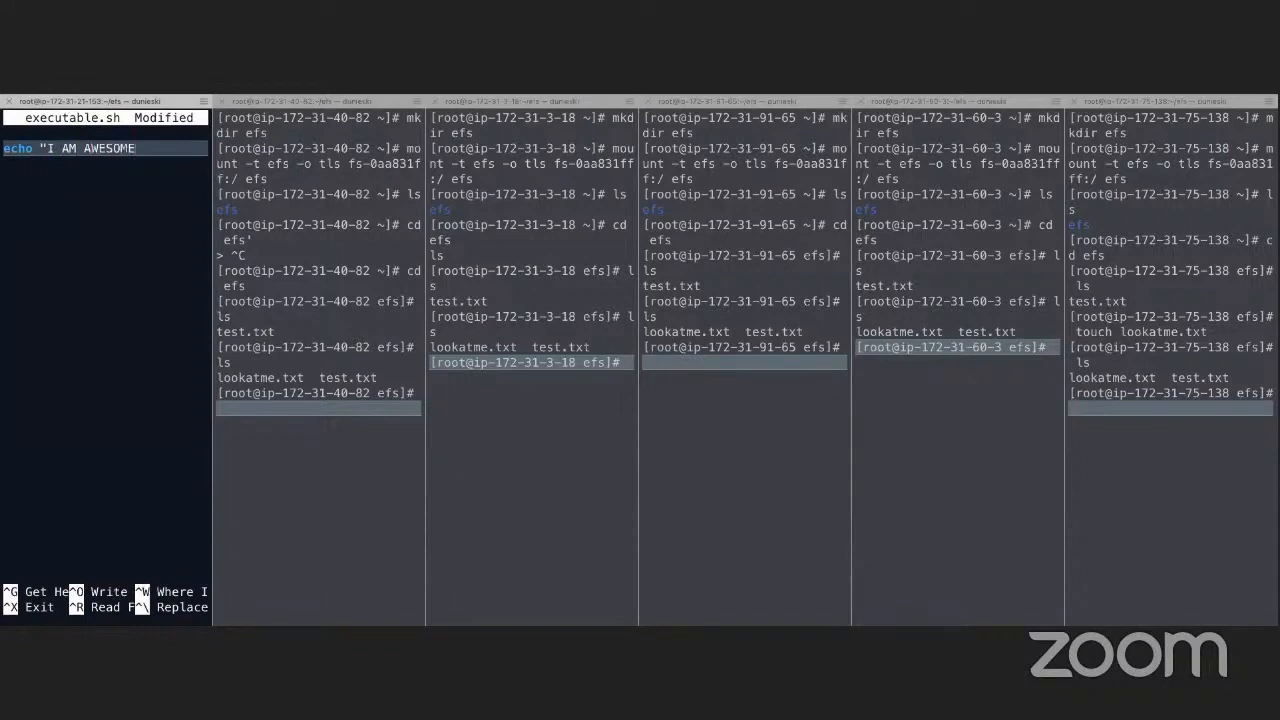
type("!!\"")
Step: Save executable.sh under its current name and exit nano
left_click_drag(70, 591, 122, 591)
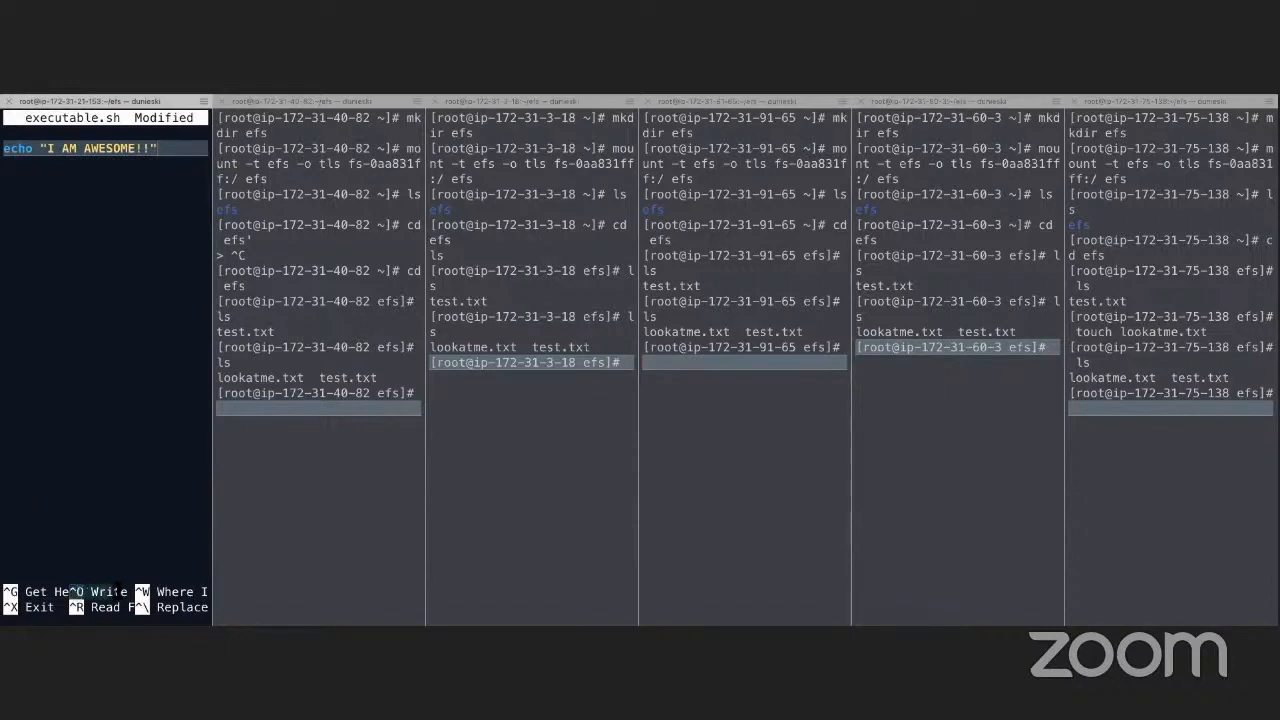
key("ctrl+o")
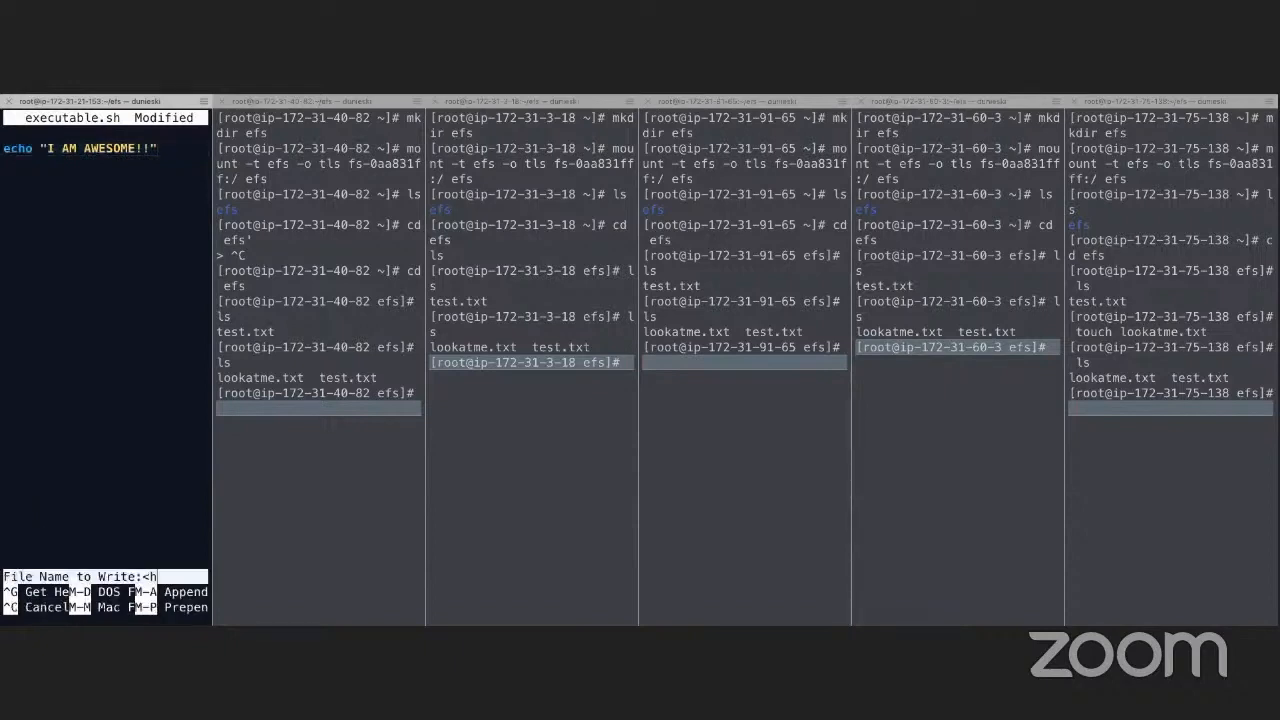
key("Return")
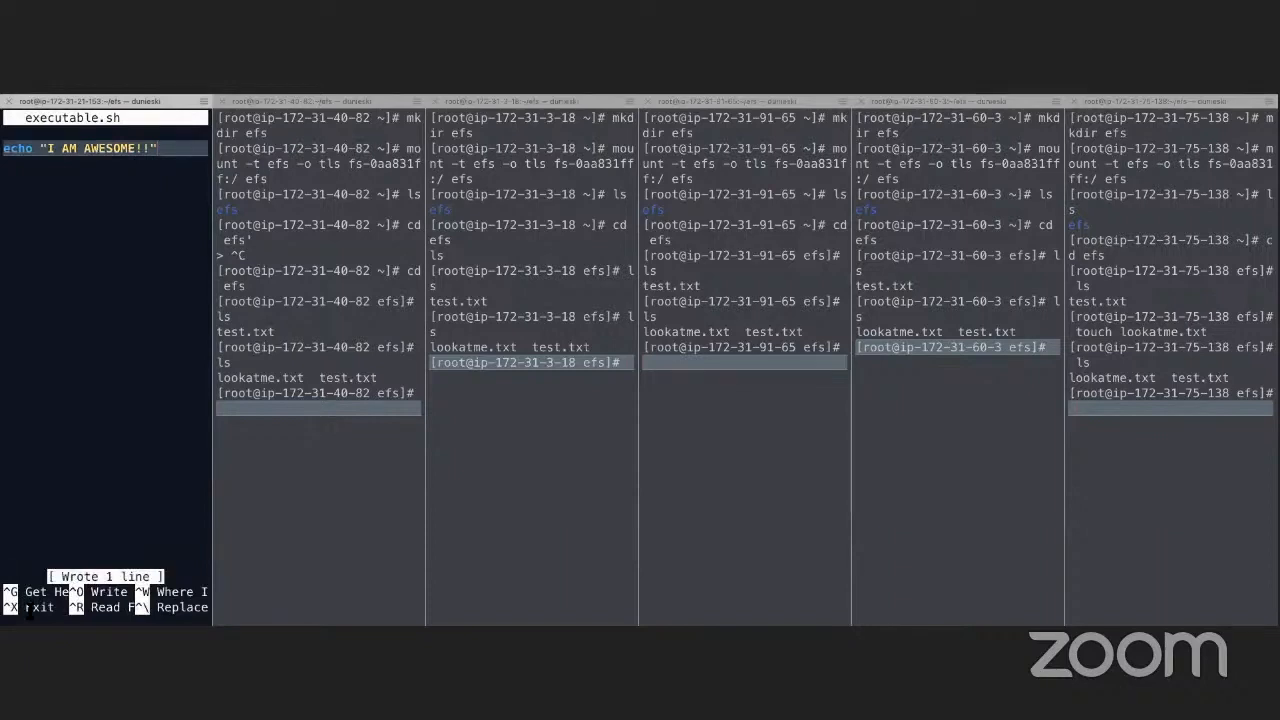
key("ctrl+x")
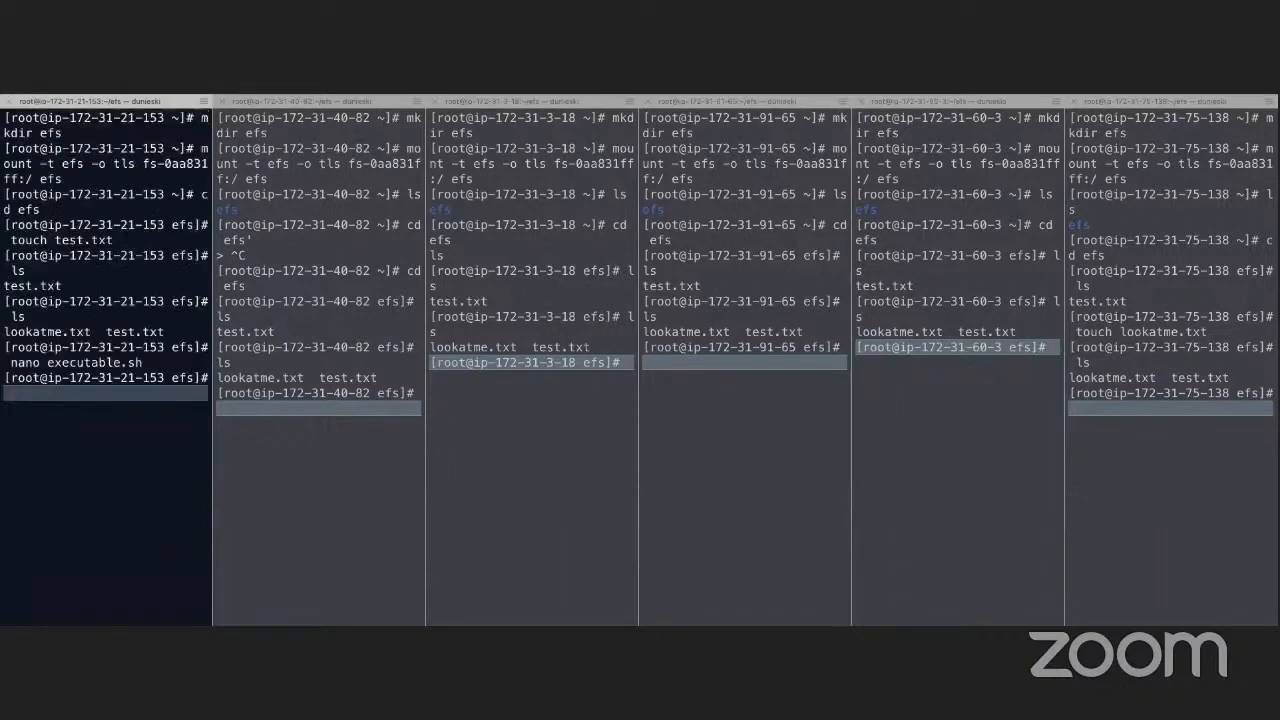
type("ls")
key("Return")
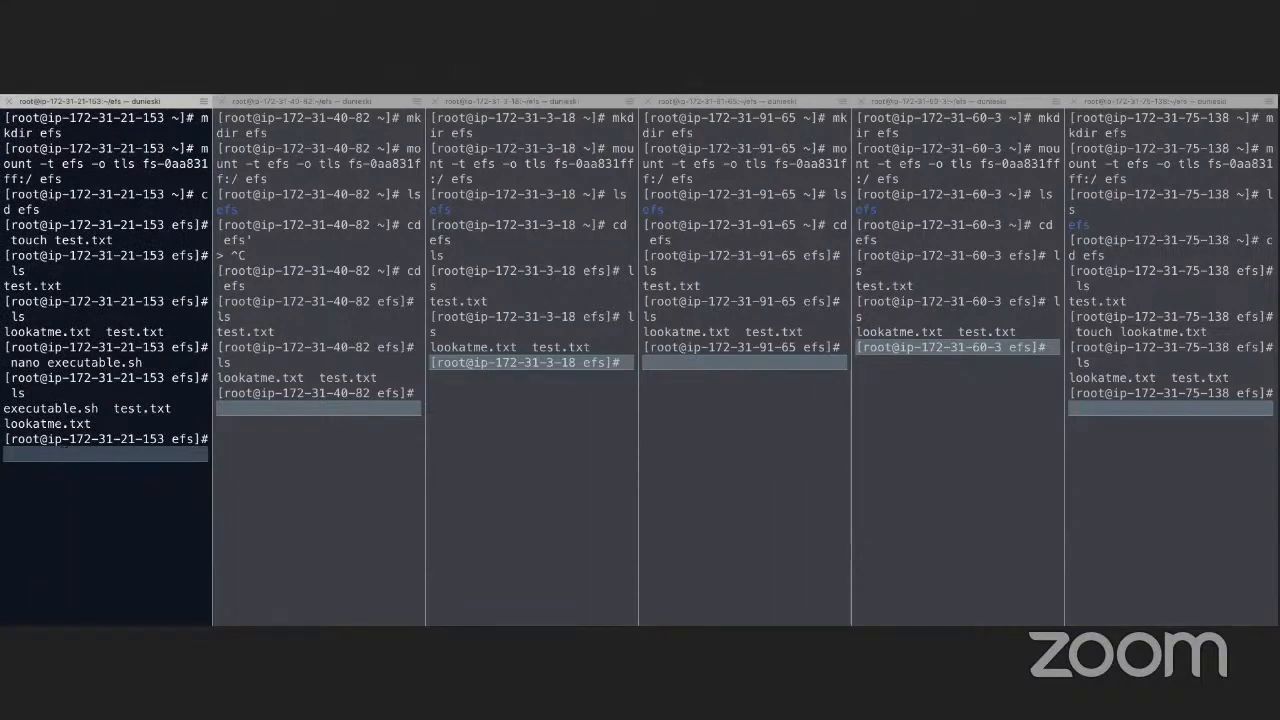
type("sh executable.sh")
key("Return")
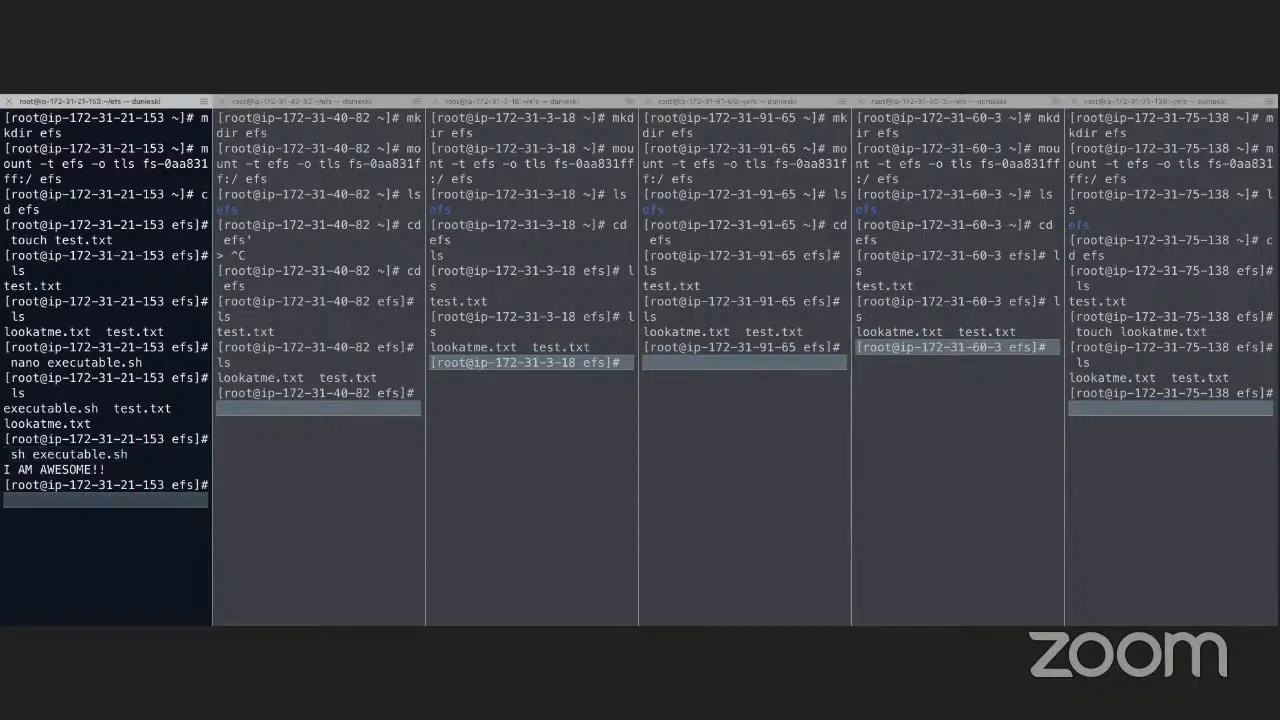
Step: Run executable.sh with sh from the efs directory of the ip-172-31-40-82 session
left_click(229, 413)
type("sh")
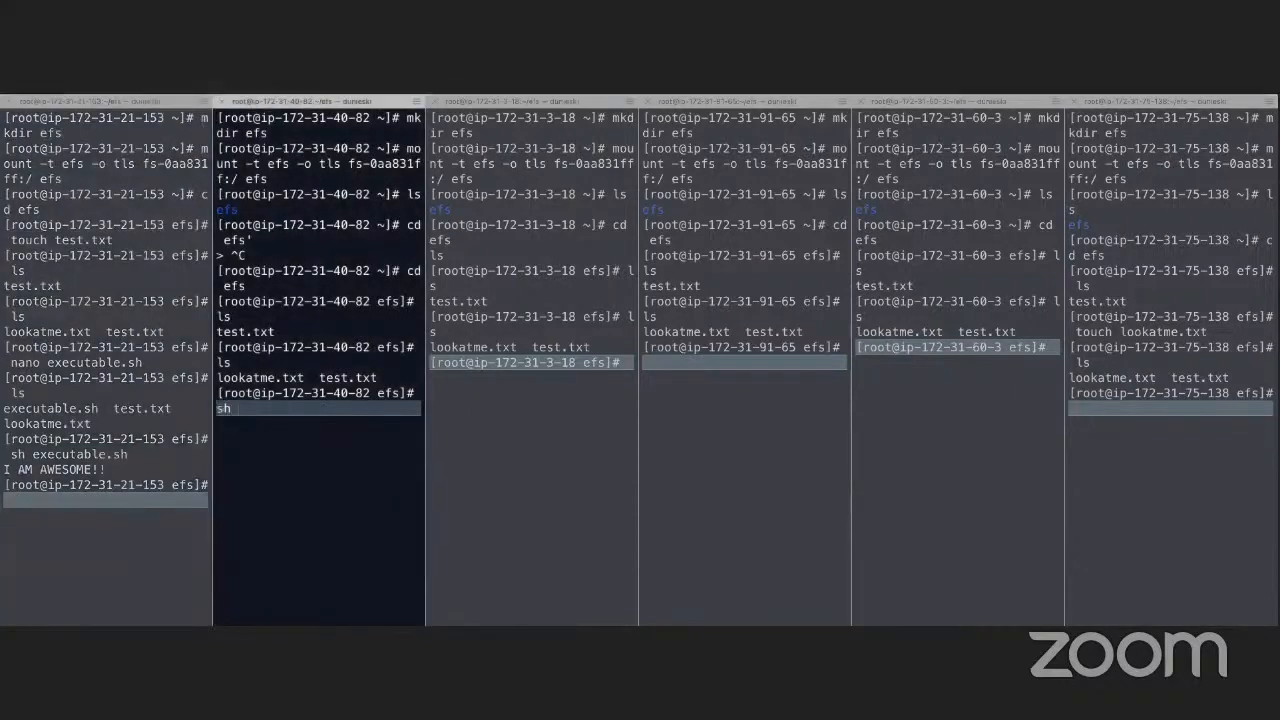
type(" ex")
key("Tab")
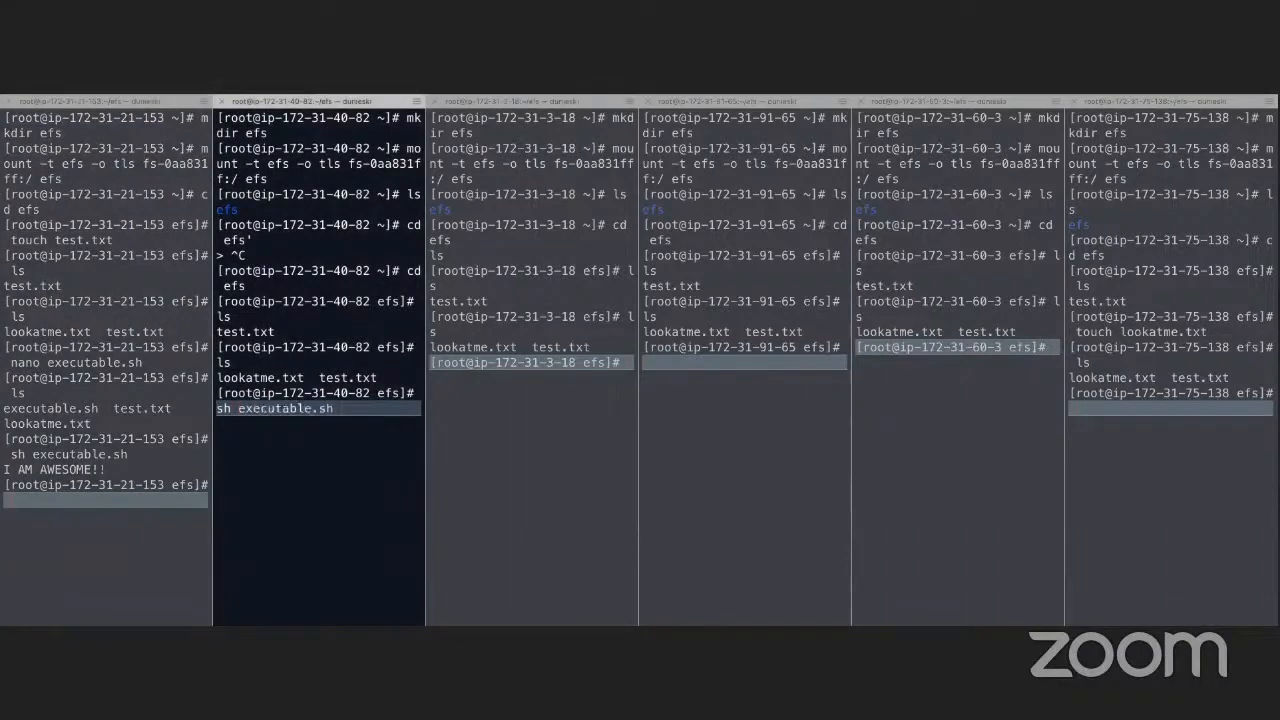
key("Return")
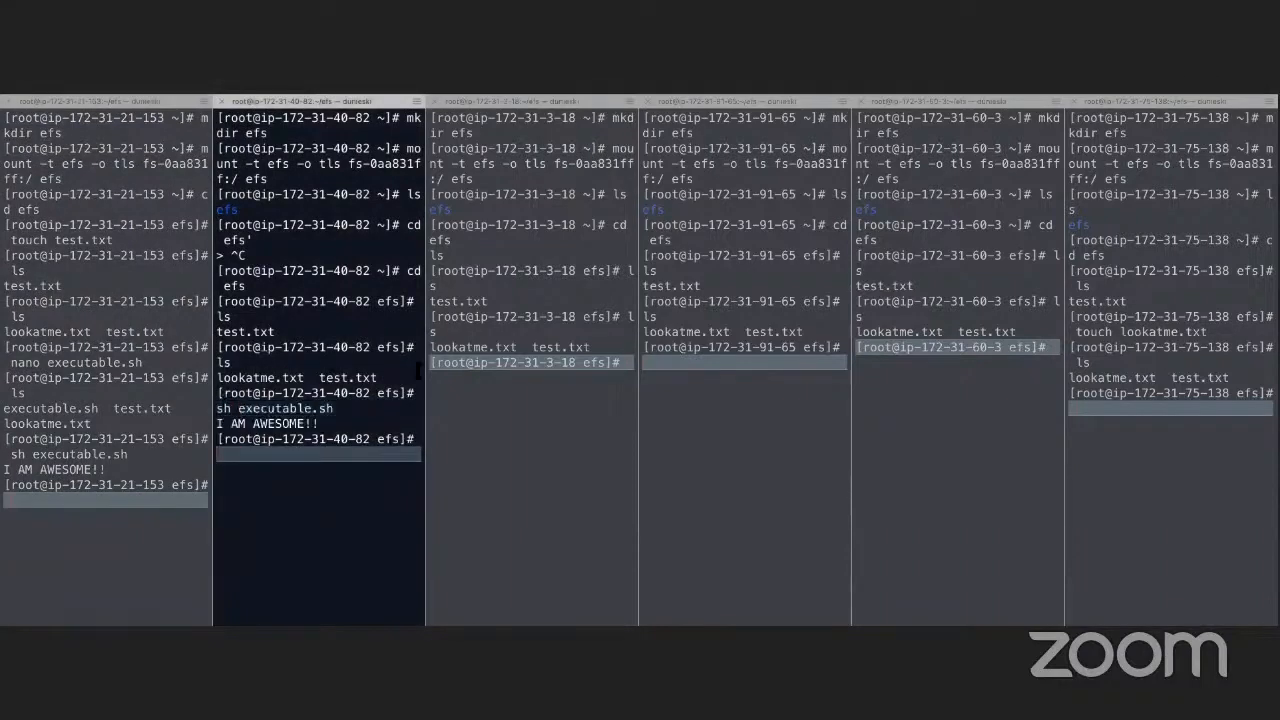
Step: Run executable.sh with sh from the efs directory in the ip-172-31-3-18 and ip-172-31-91-65 sessions
left_click(623, 364)
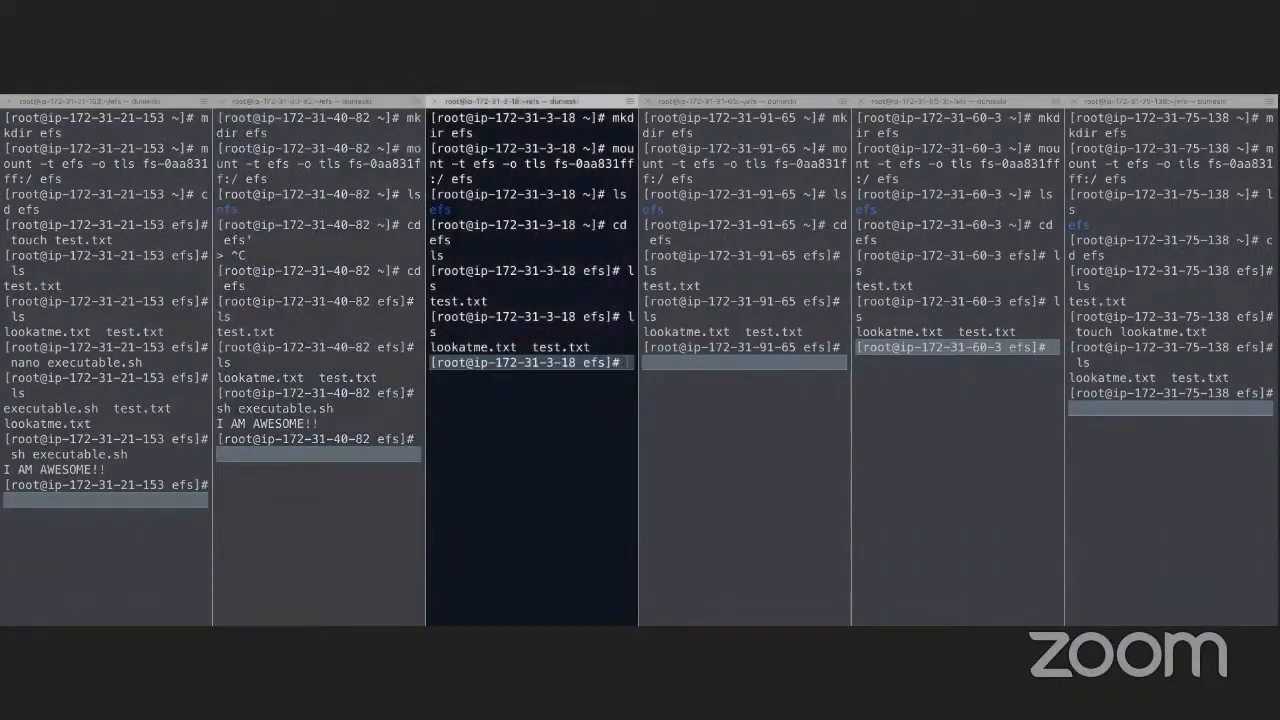
type("sh ex")
key("Tab")
key("Return")
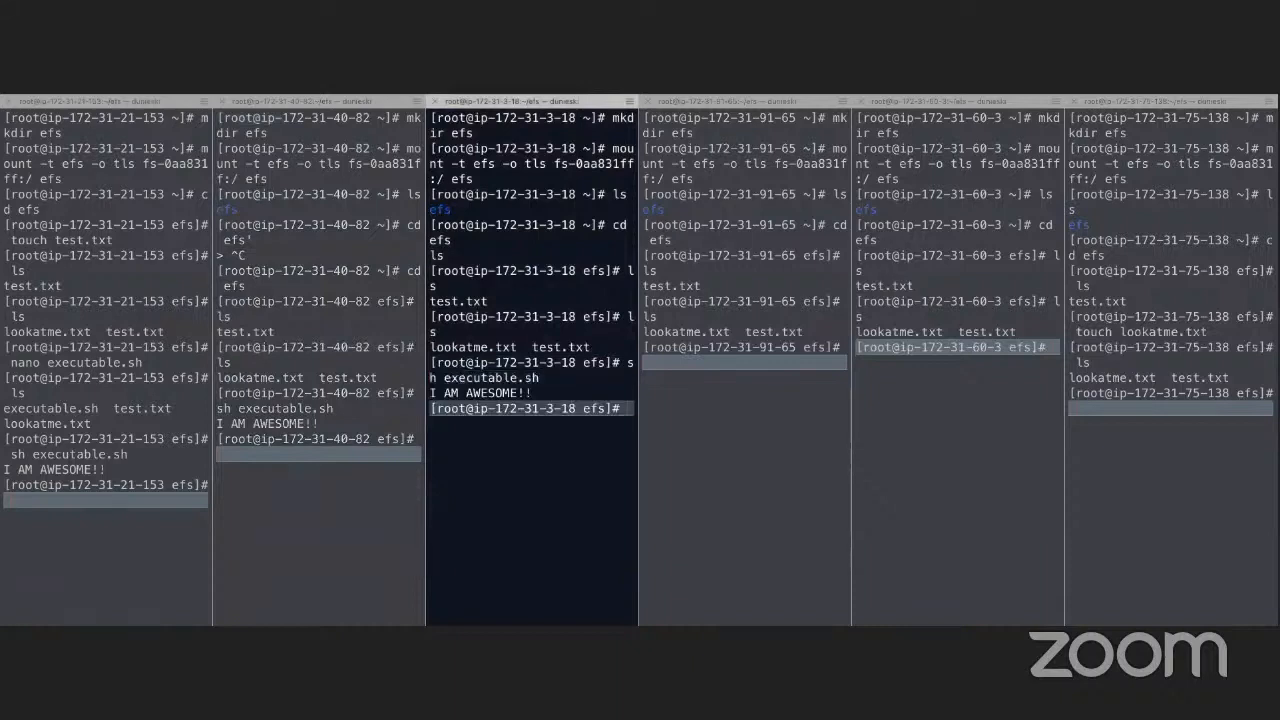
left_click(790, 363)
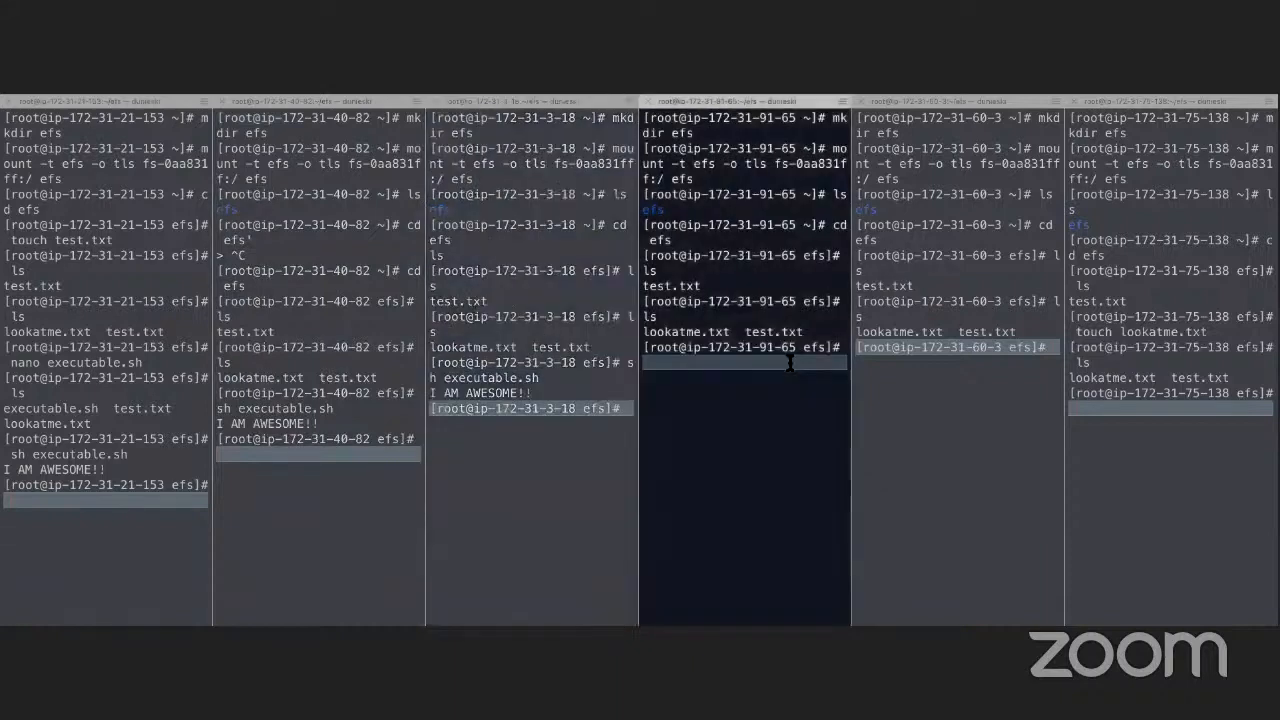
type("sh ex")
key("Tab")
key("Return")
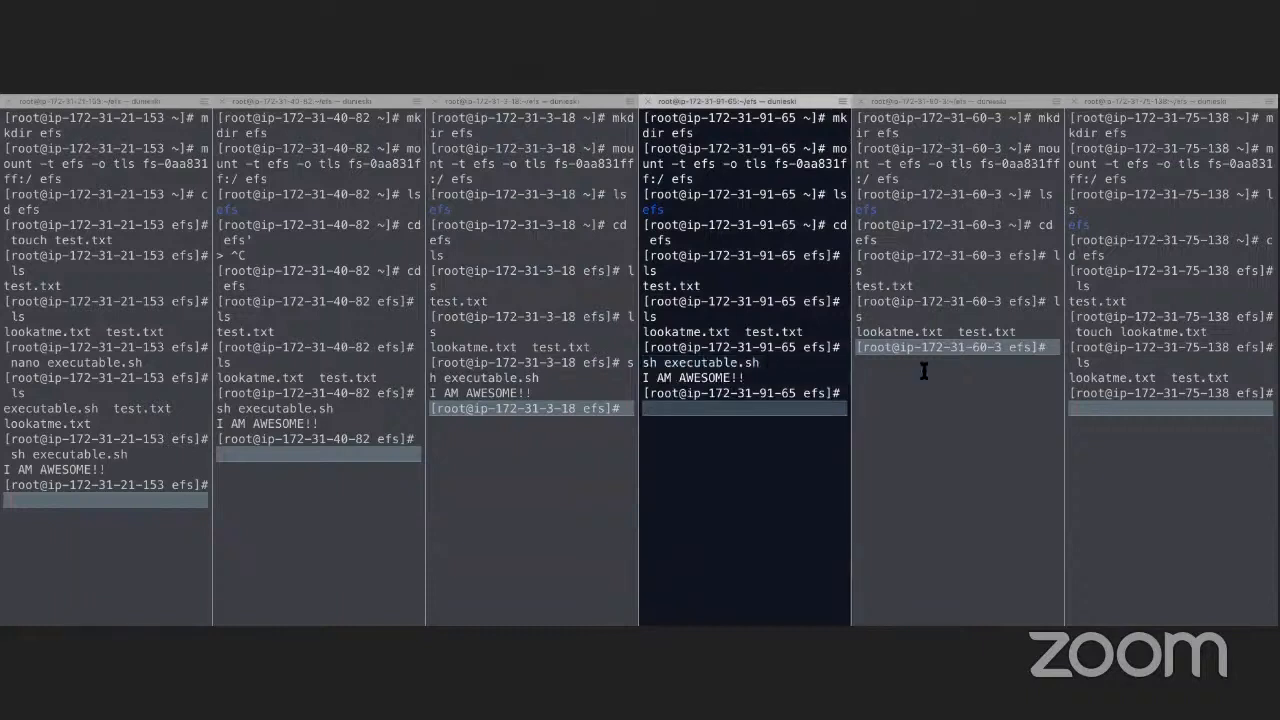
left_click(1051, 347)
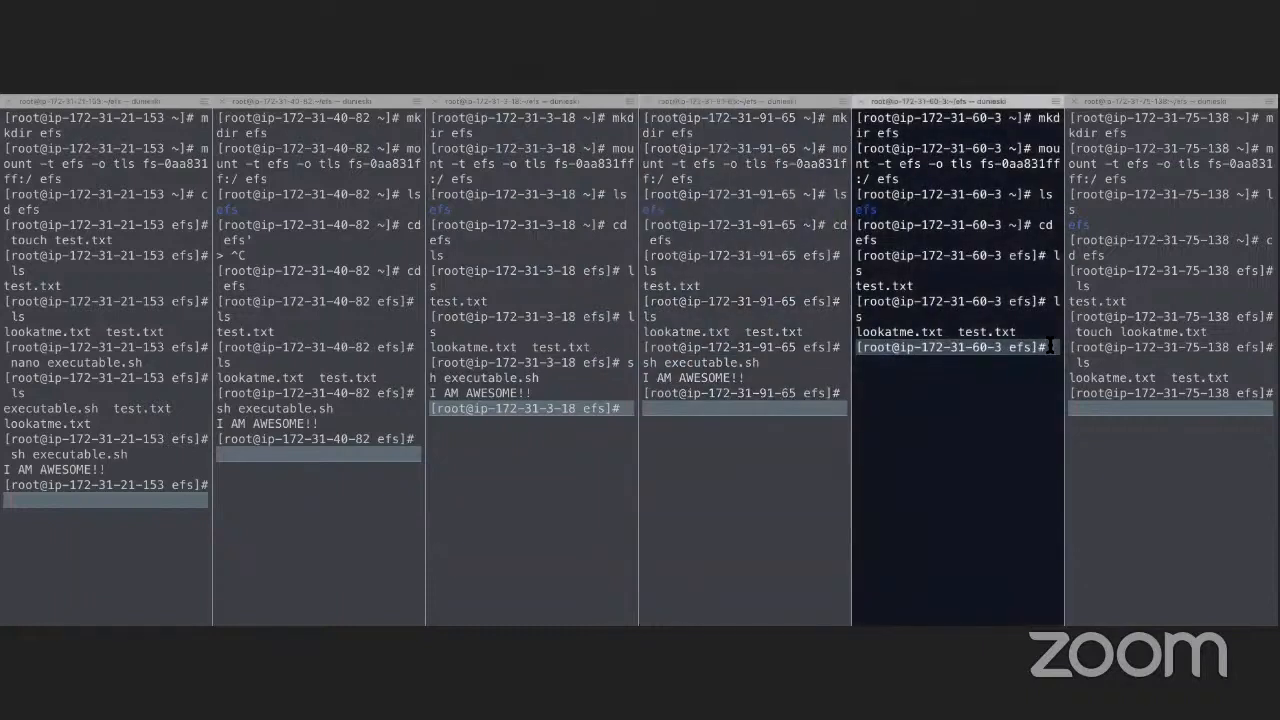
type("sh executable.sh")
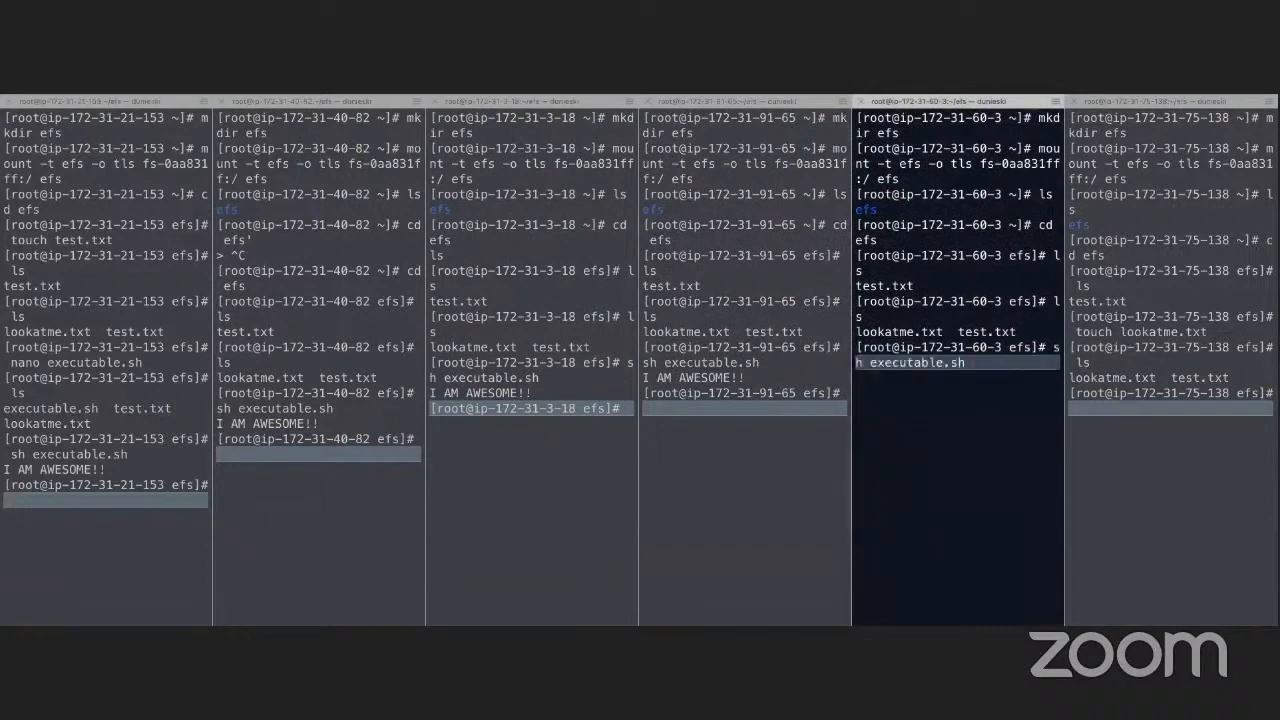
key("Return")
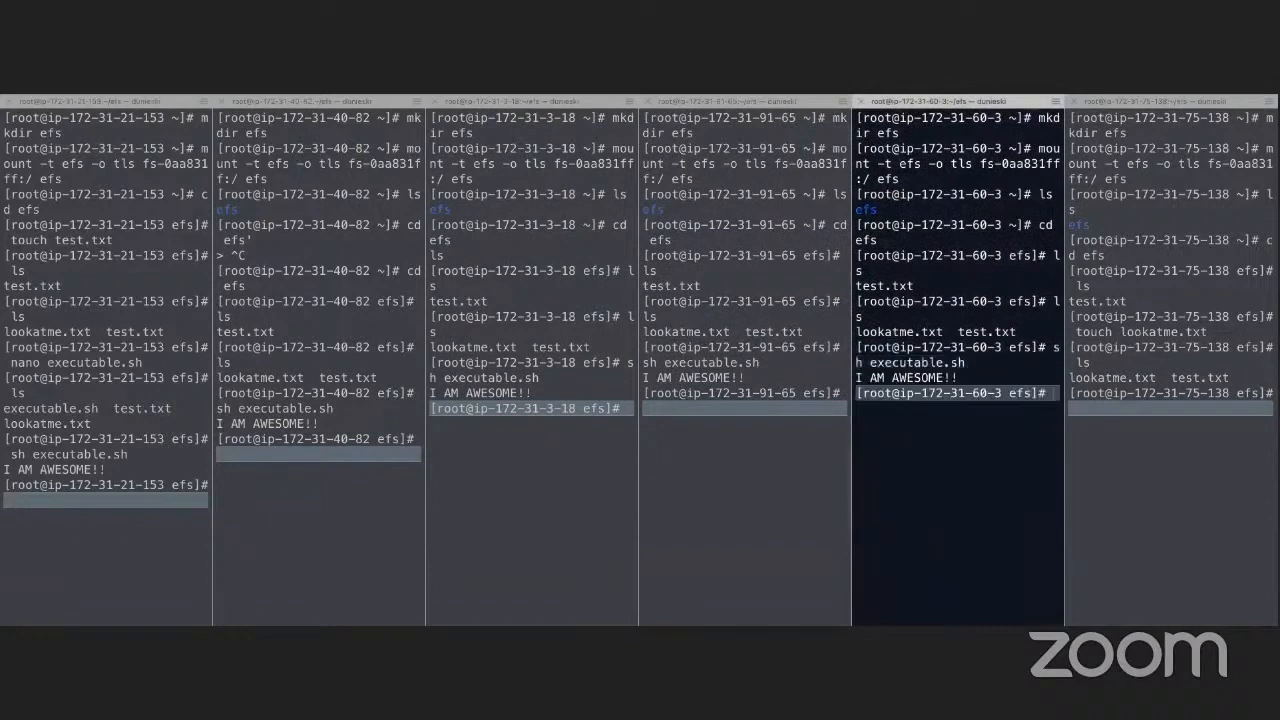
left_click(1152, 414)
type("se")
key("BackSpace")
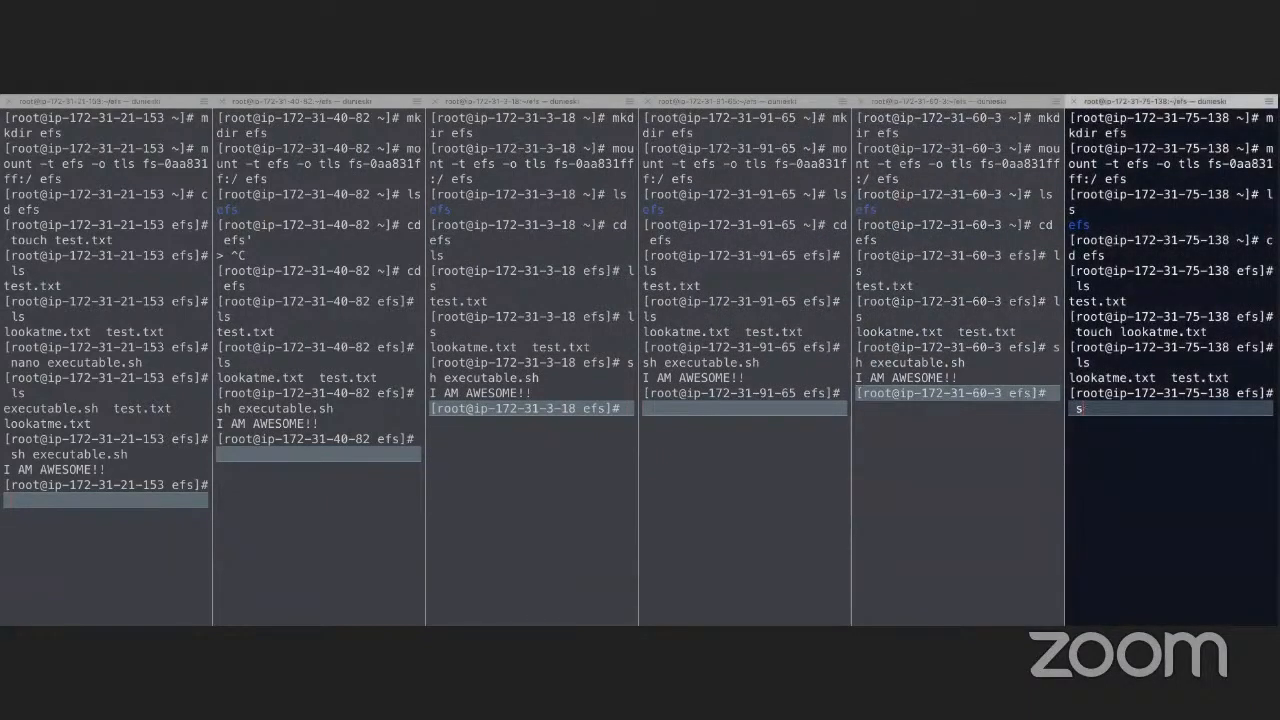
type("h ex")
key("Tab")
key("Return")
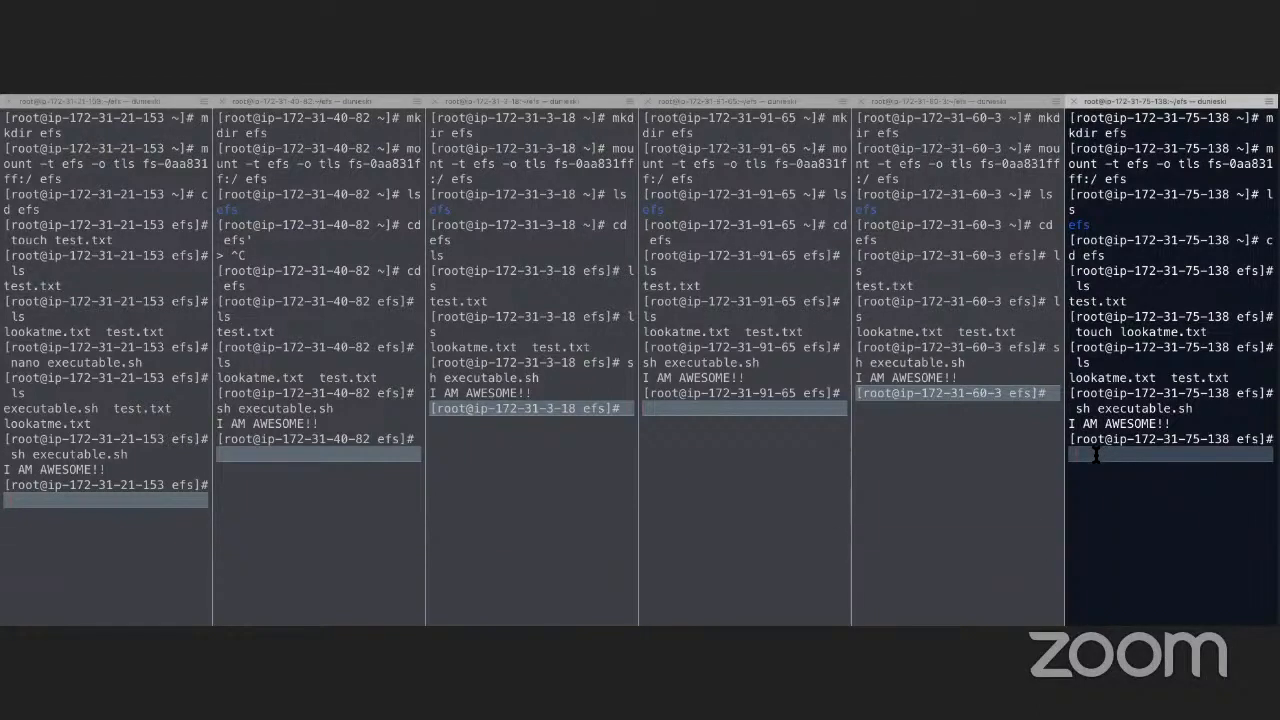
type("rm")
type(".txt")
key("Return")
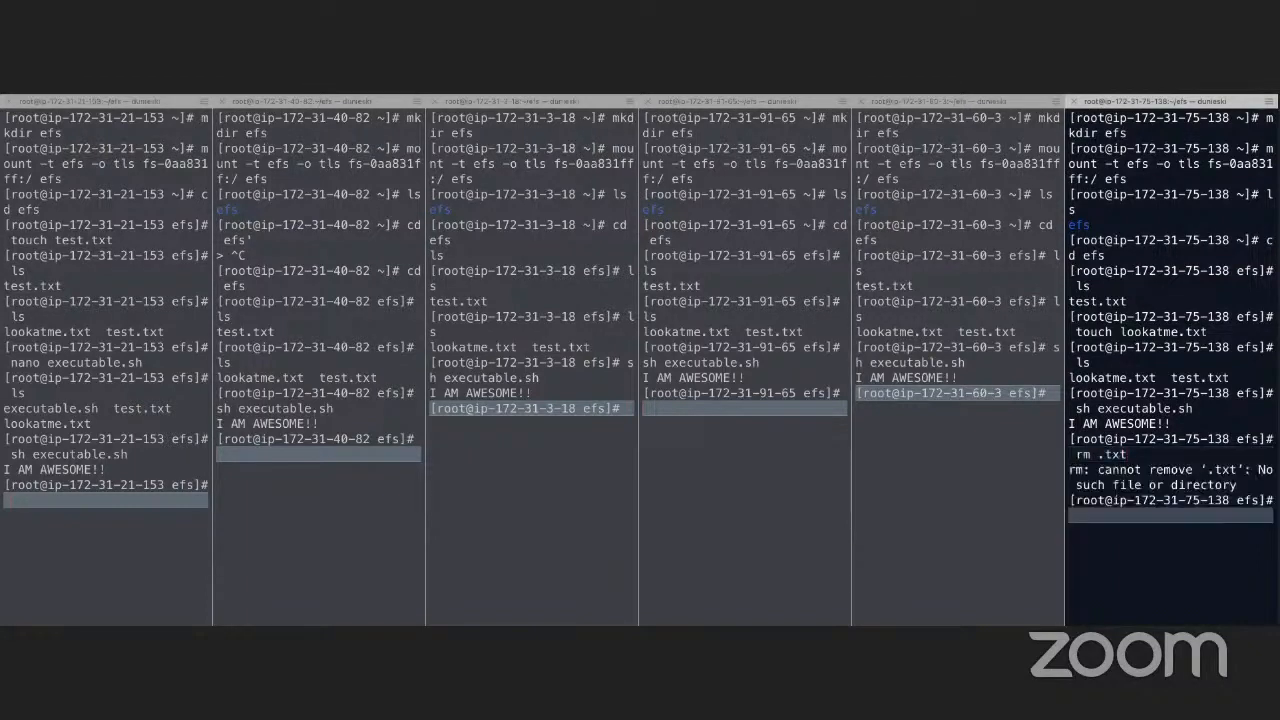
type("clear")
key("Return")
key("Up")
key("Up")
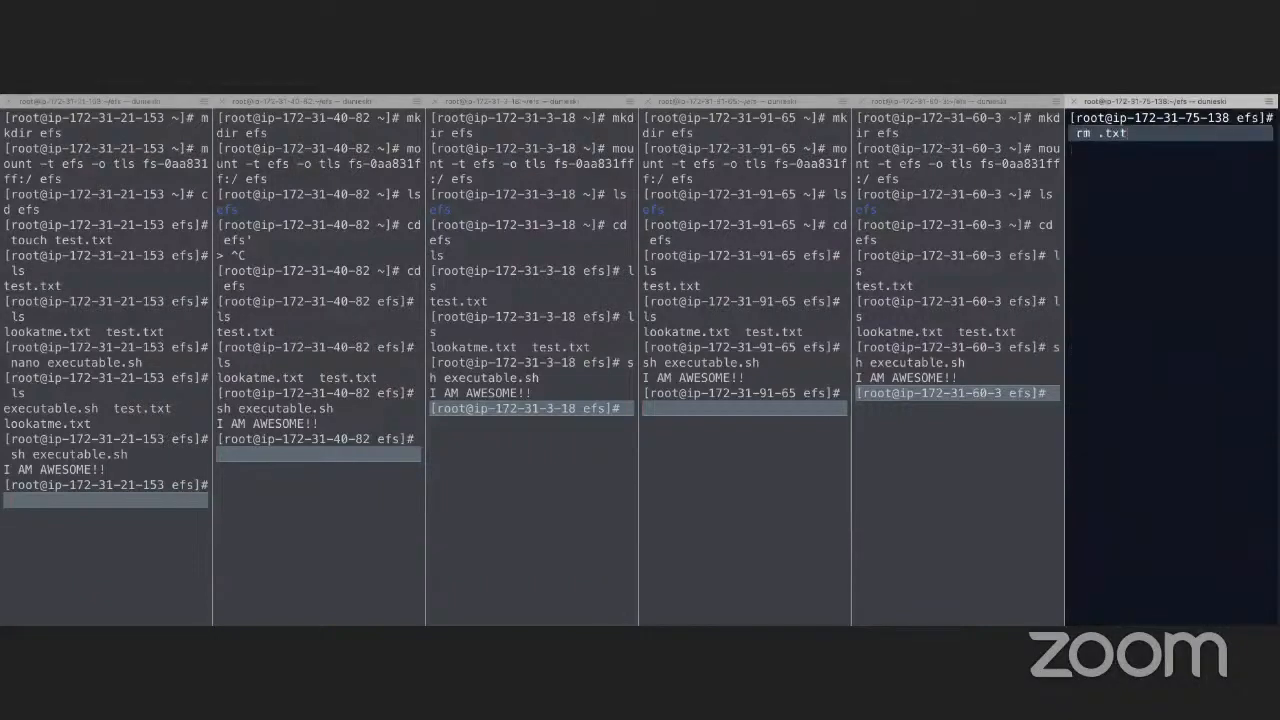
type("-t")
key("BackSpace")
type("r")
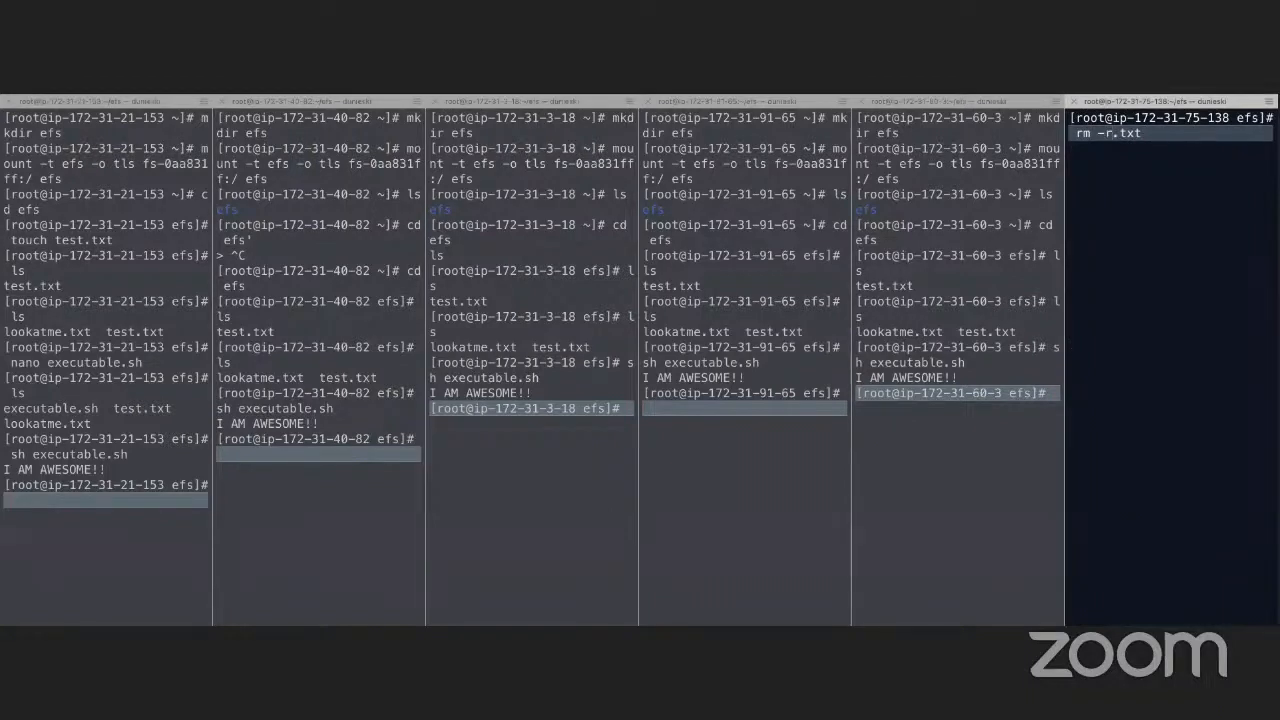
key("Return")
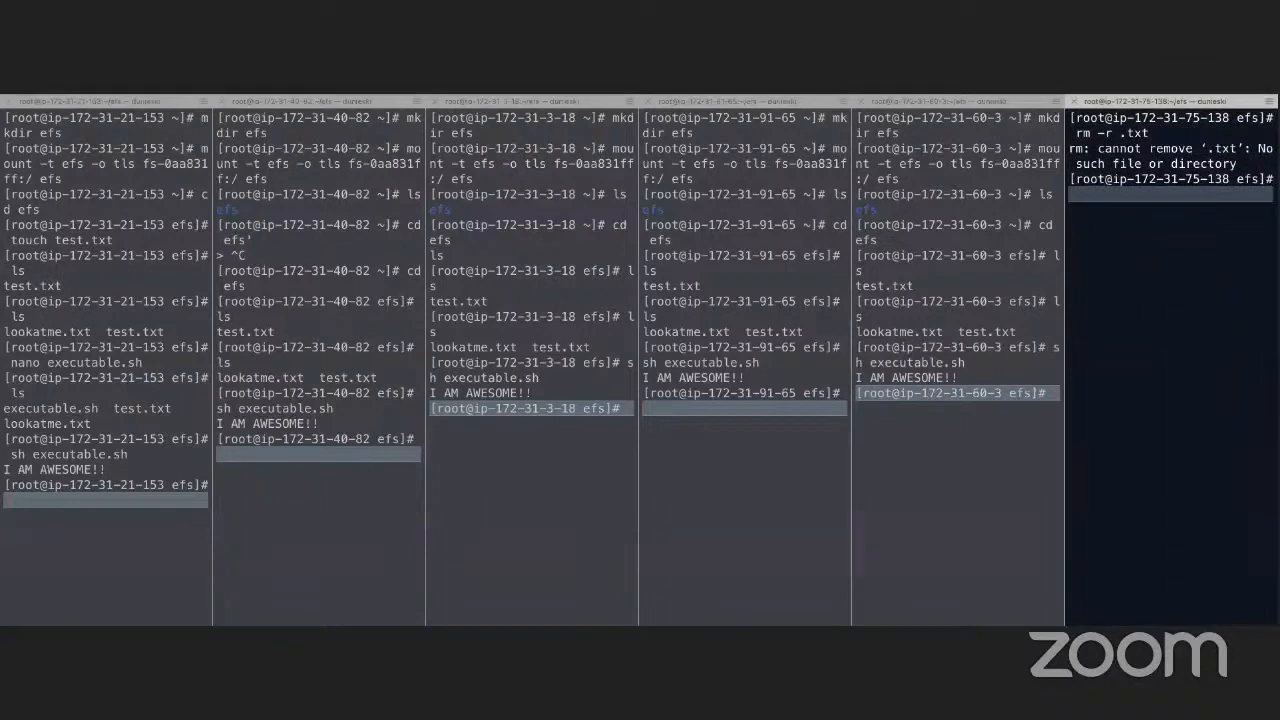
key("Up")
type("*")
key("Return")
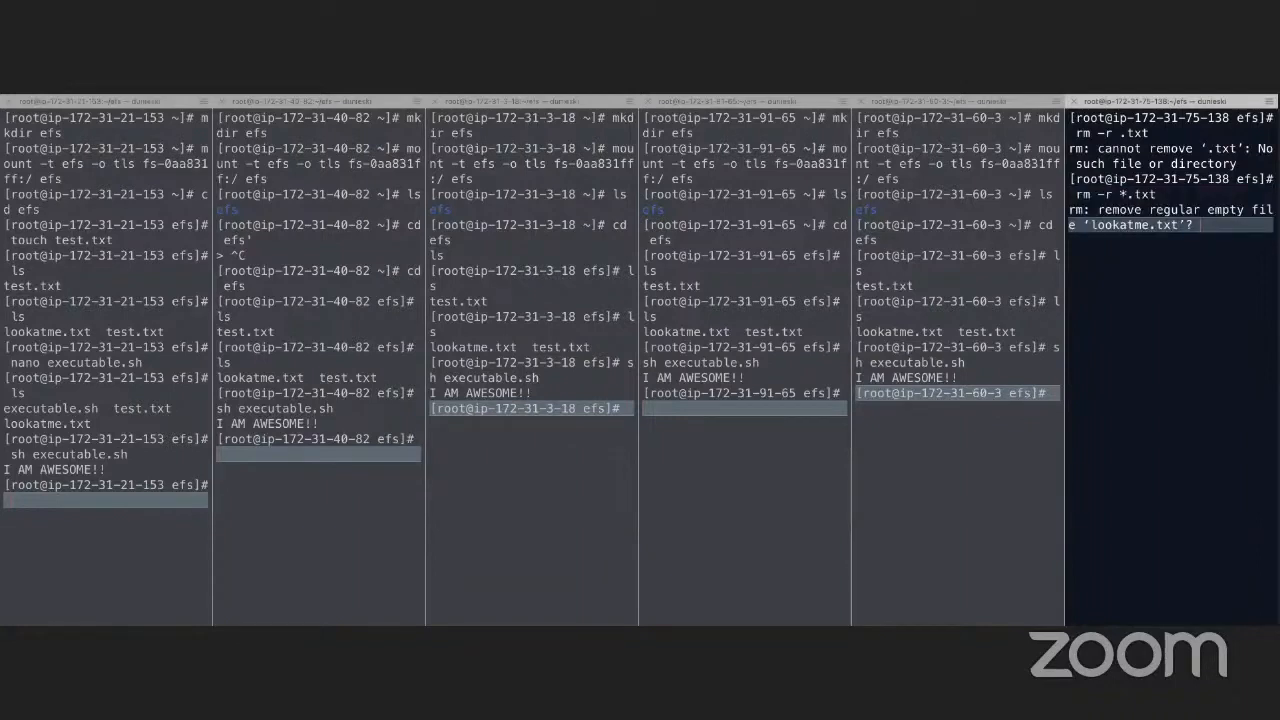
type("y")
key("Return")
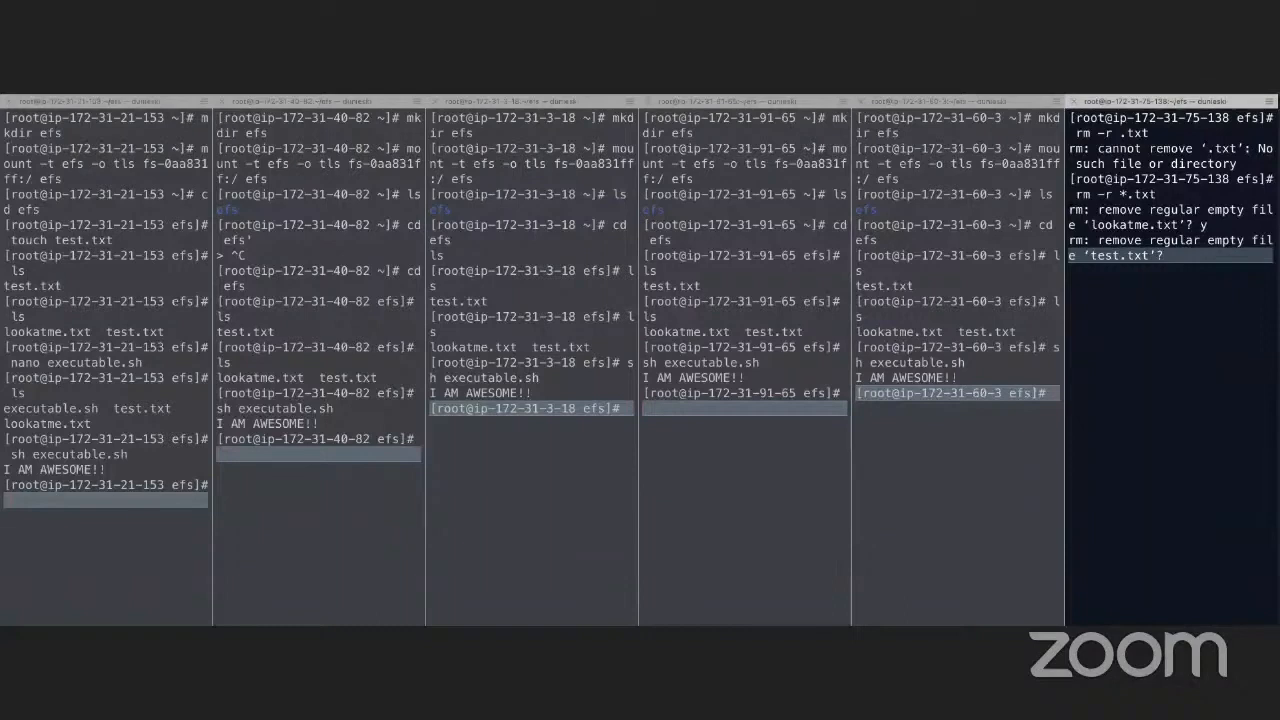
key("ctrl+c")
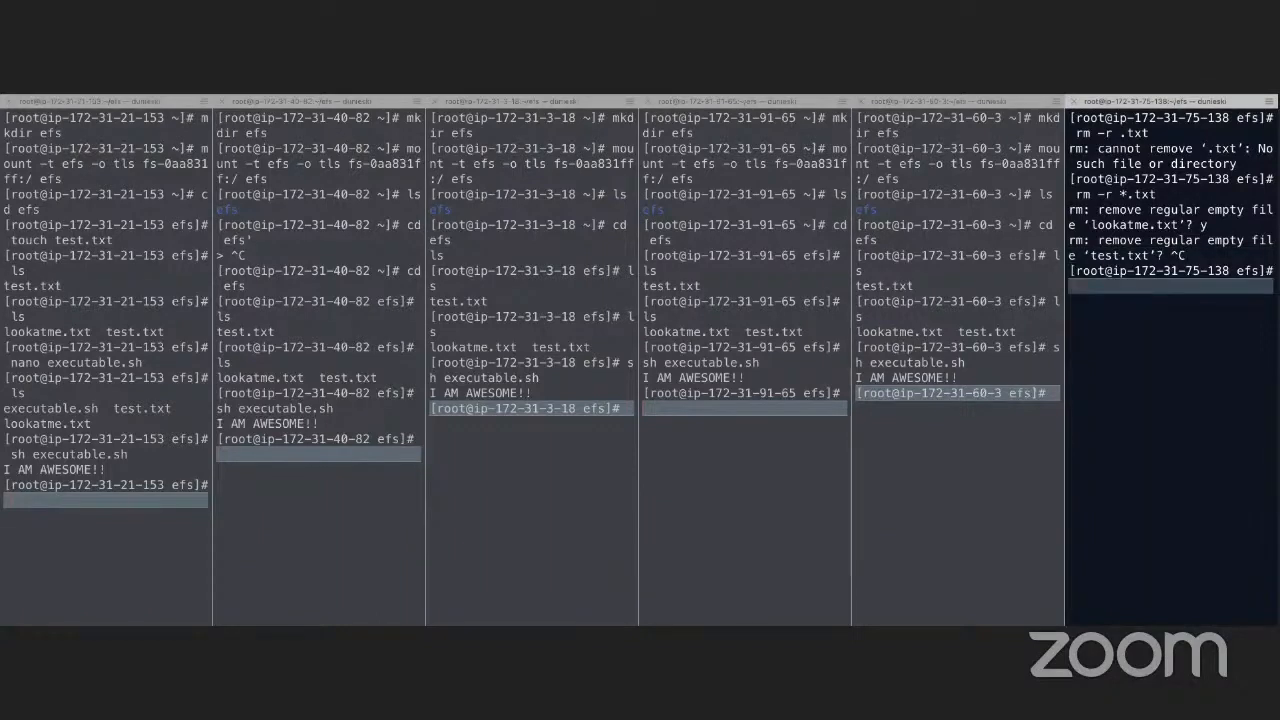
type("rm")
key("BackSpace")
key("BackSpace")
key("BackSpace")
type("rm -r efs")
key("Return")
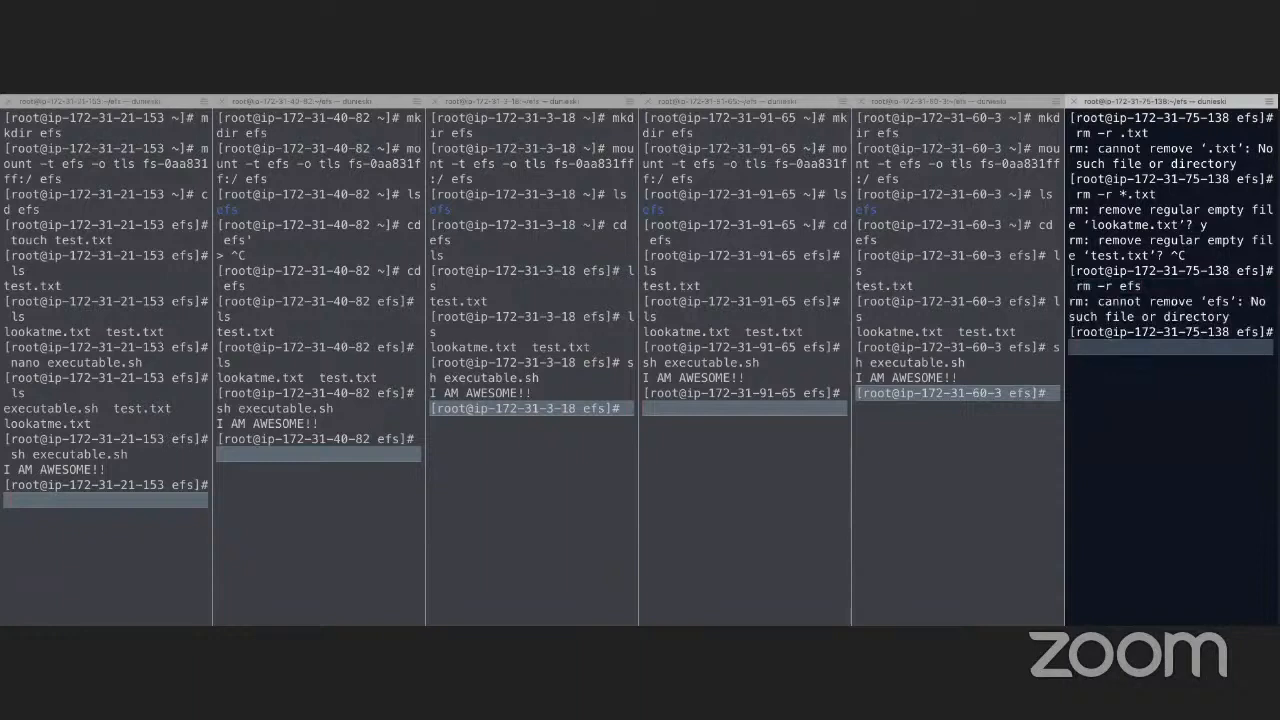
Step: Go up to the parent directory and run rm -r efs, answering yes to descending into efs and removing test.txt and executable.sh
type("cd ..")
key("Return")
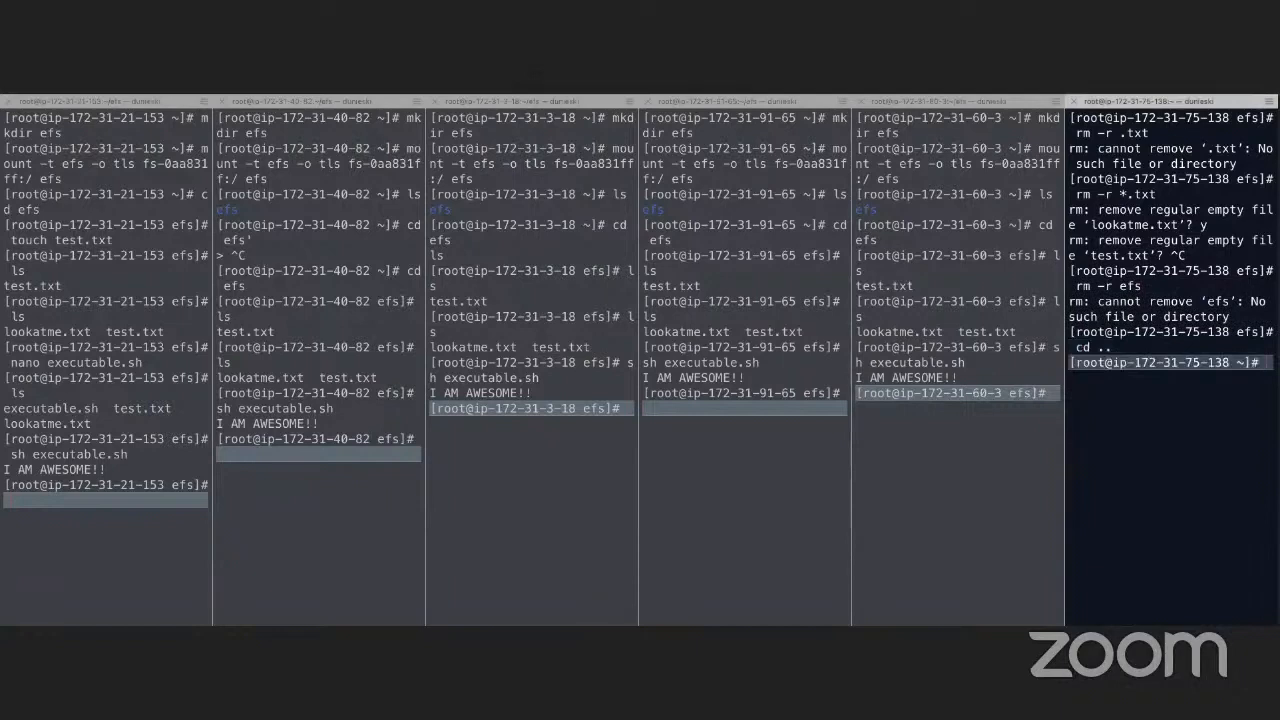
key("Up")
key("Up")
key("Return")
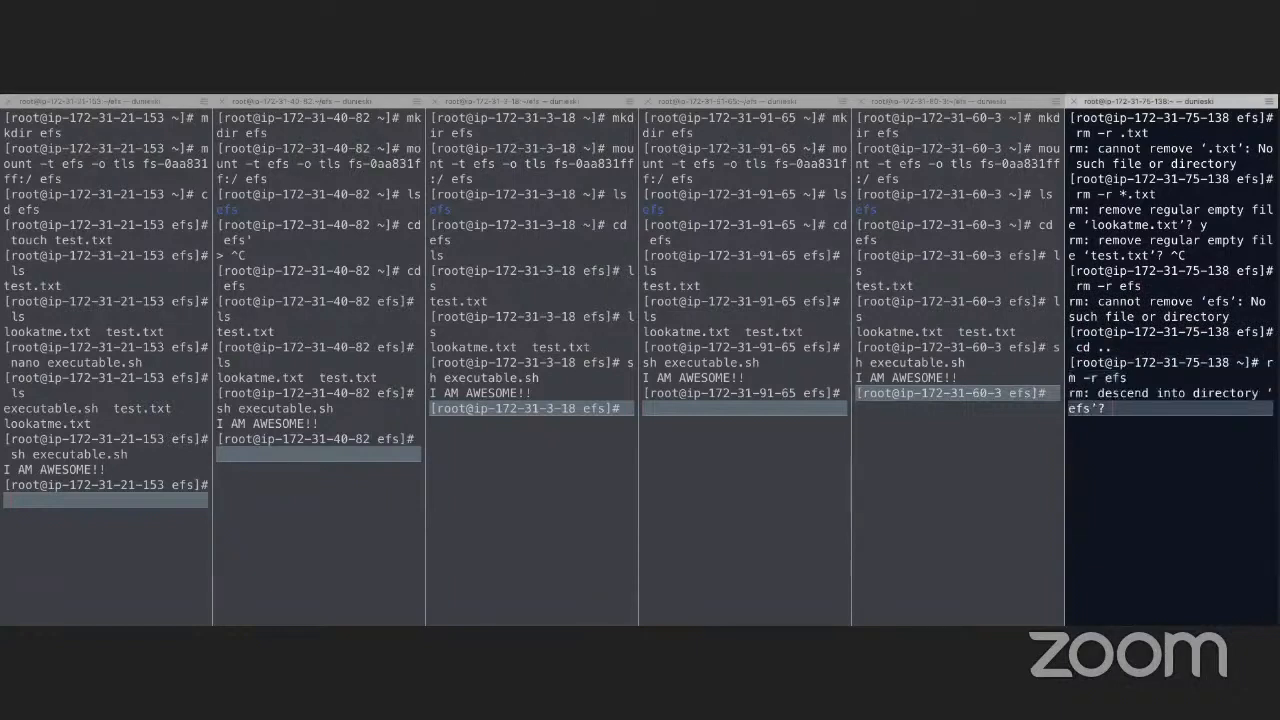
type("yes")
key("Return")
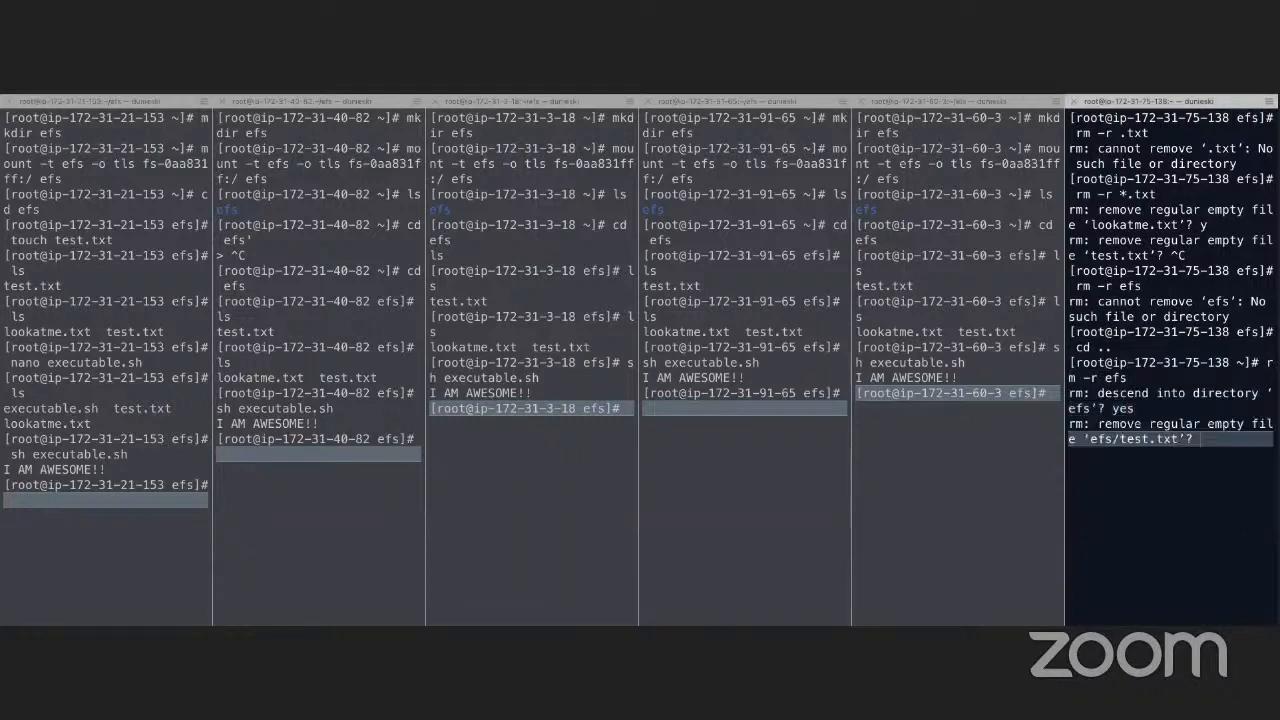
type("yes")
key("Return")
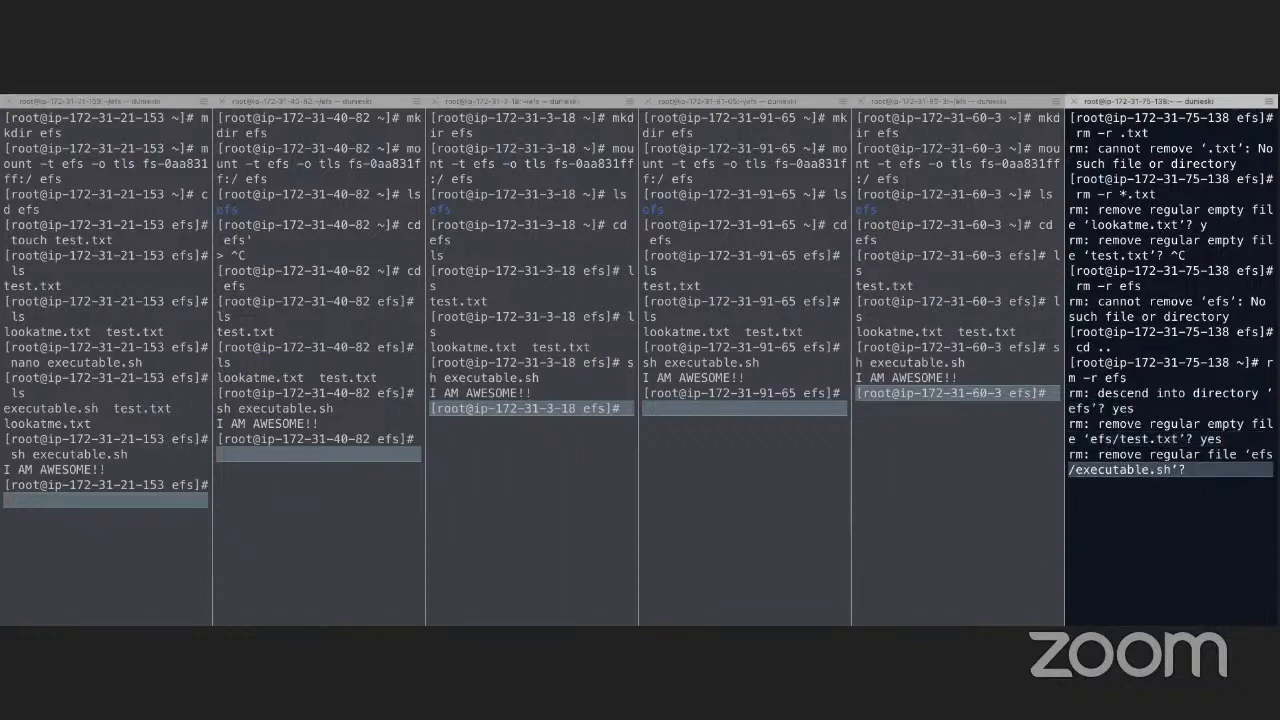
type("yes")
key("Return")
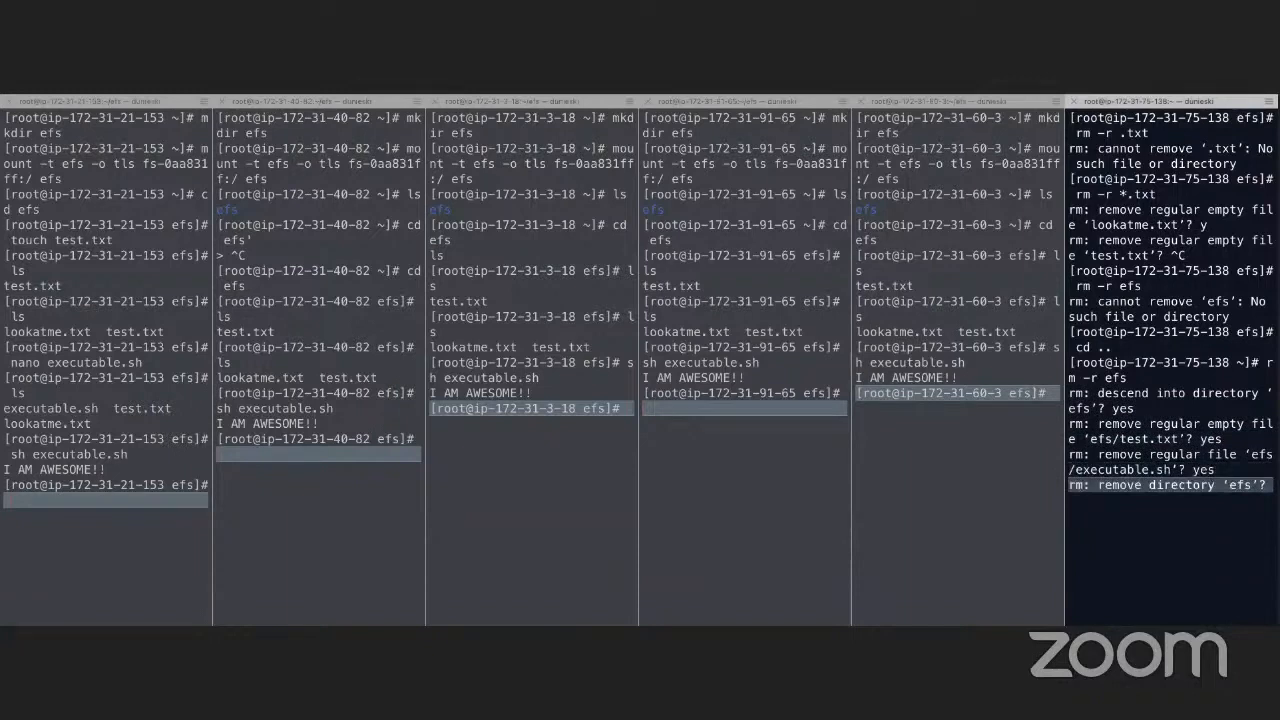
Step: Leave the prompt to remove the efs directory itself unanswered and list the home directory with ls
key("Return")
type("ls")
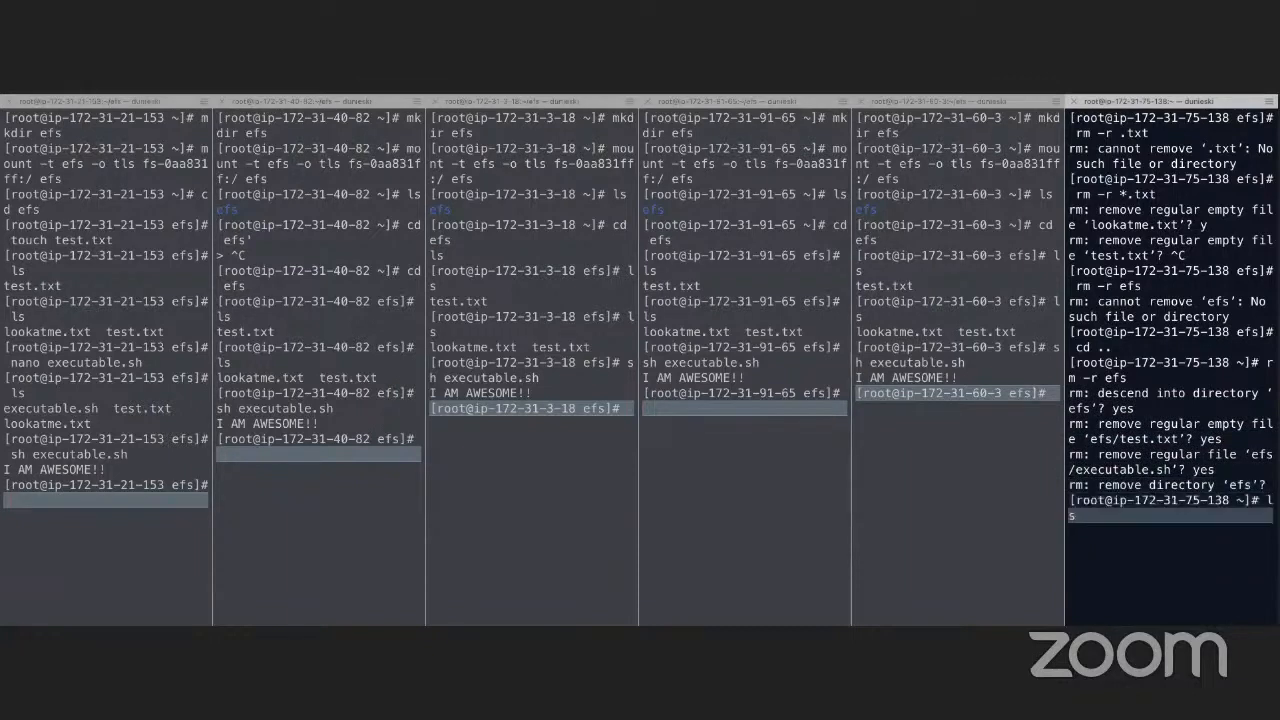
key("Return")
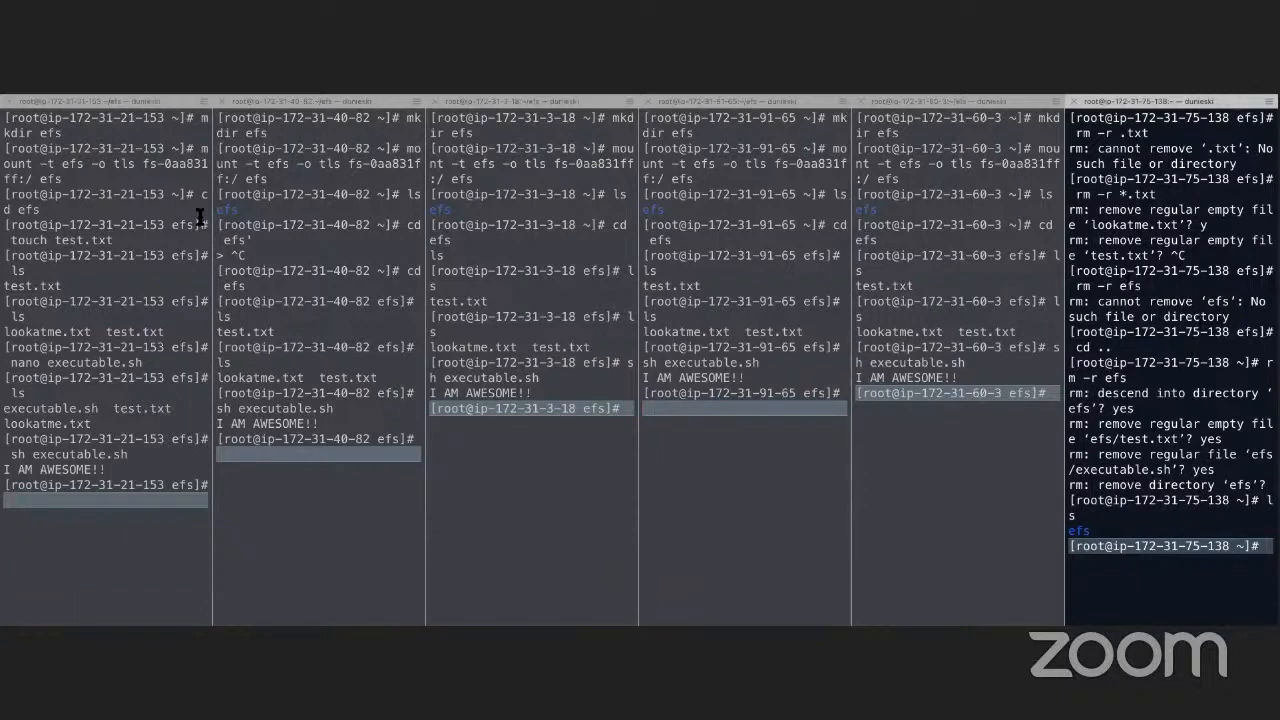
left_click(629, 408)
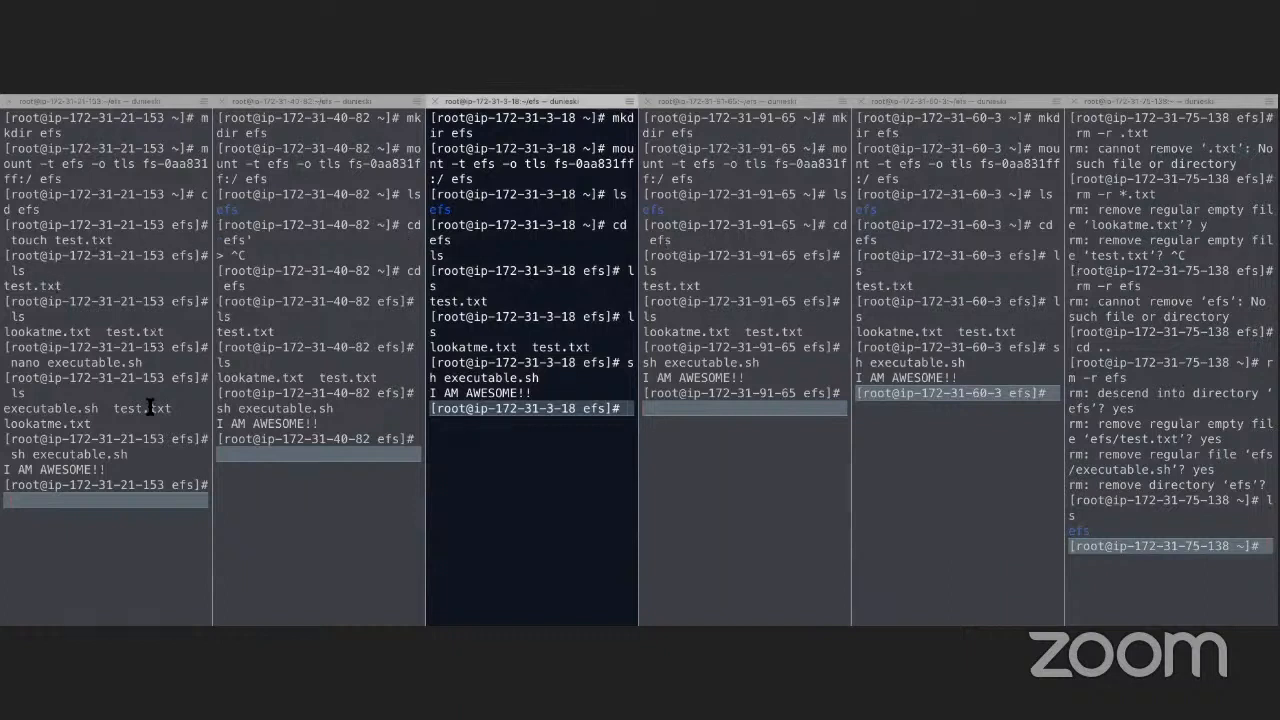
left_click(66, 502)
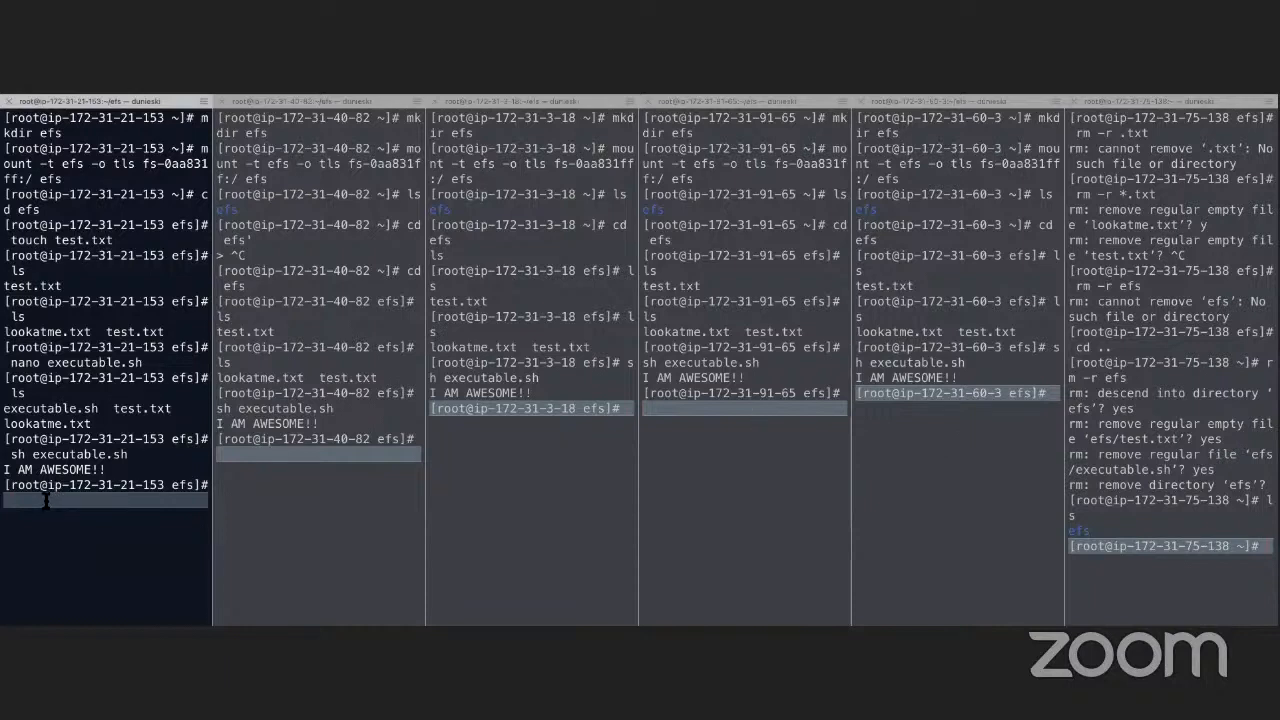
type("rm execuy")
key("BackSpace")
type("table.sh")
key("Return")
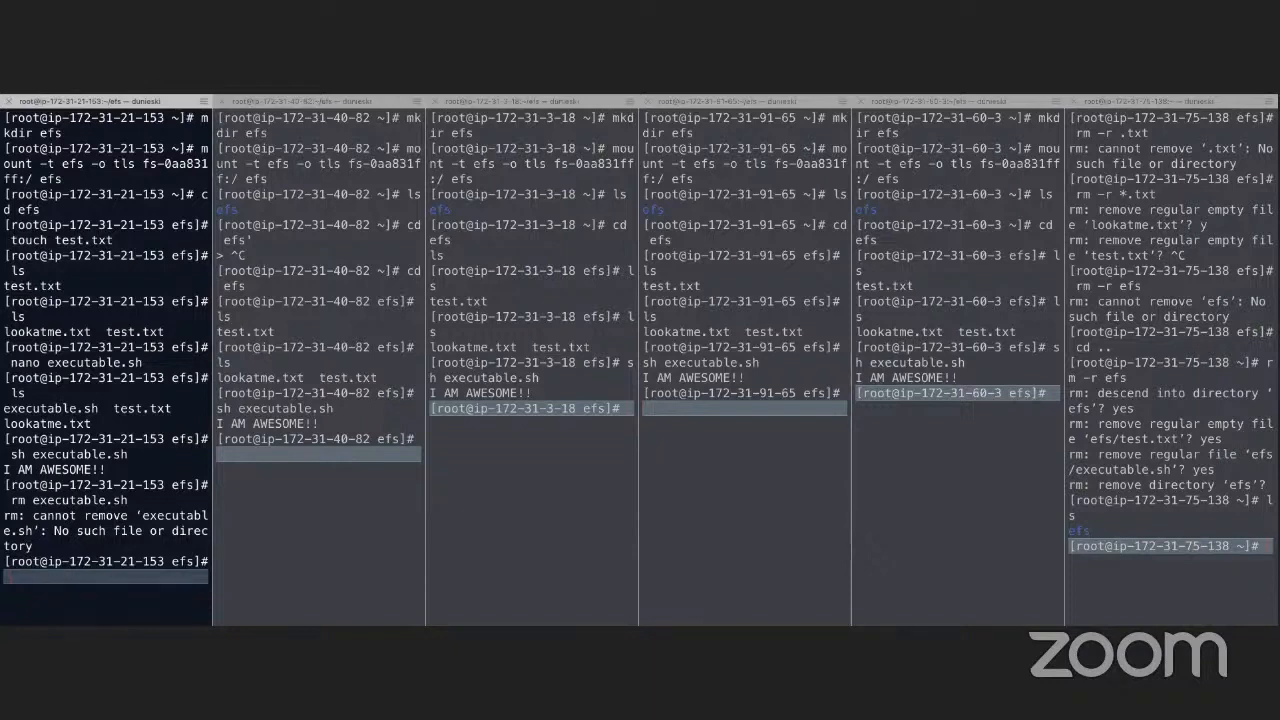
type("ls")
key("Return")
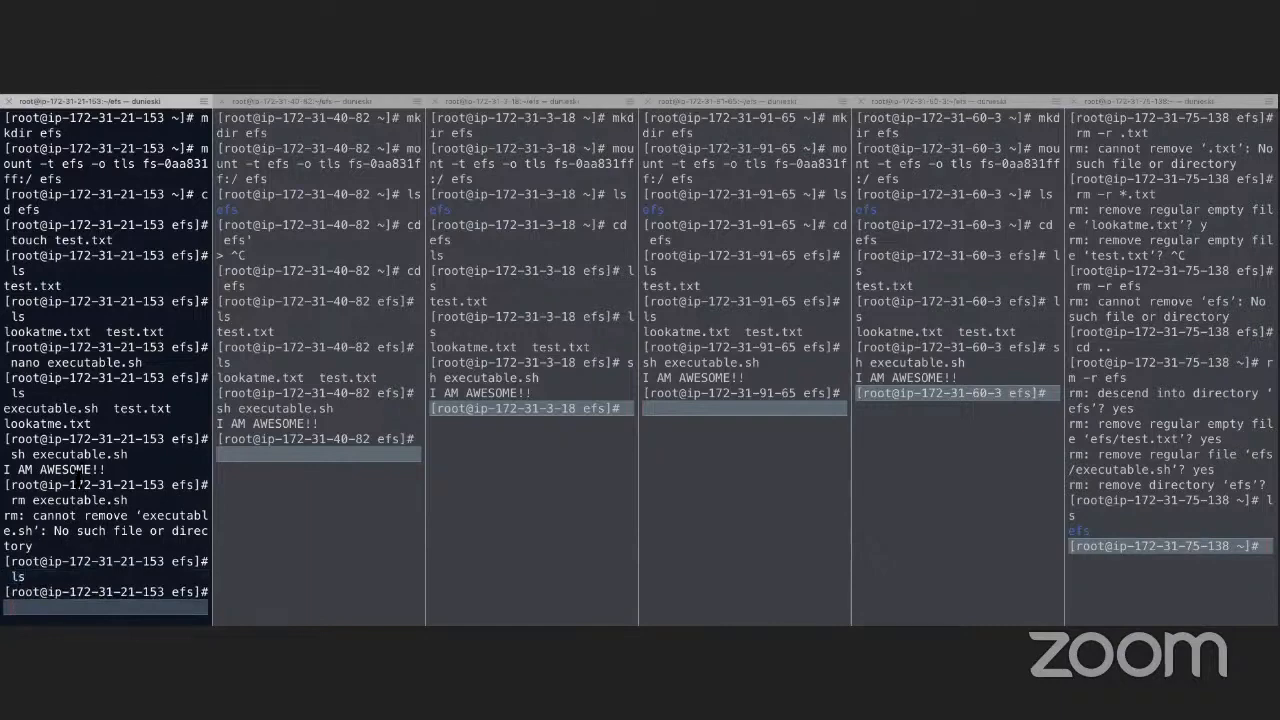
Step: List the efs directory with ls in the ip-172-31-40-82 and ip-172-31-3-18 sessions
left_click(282, 457)
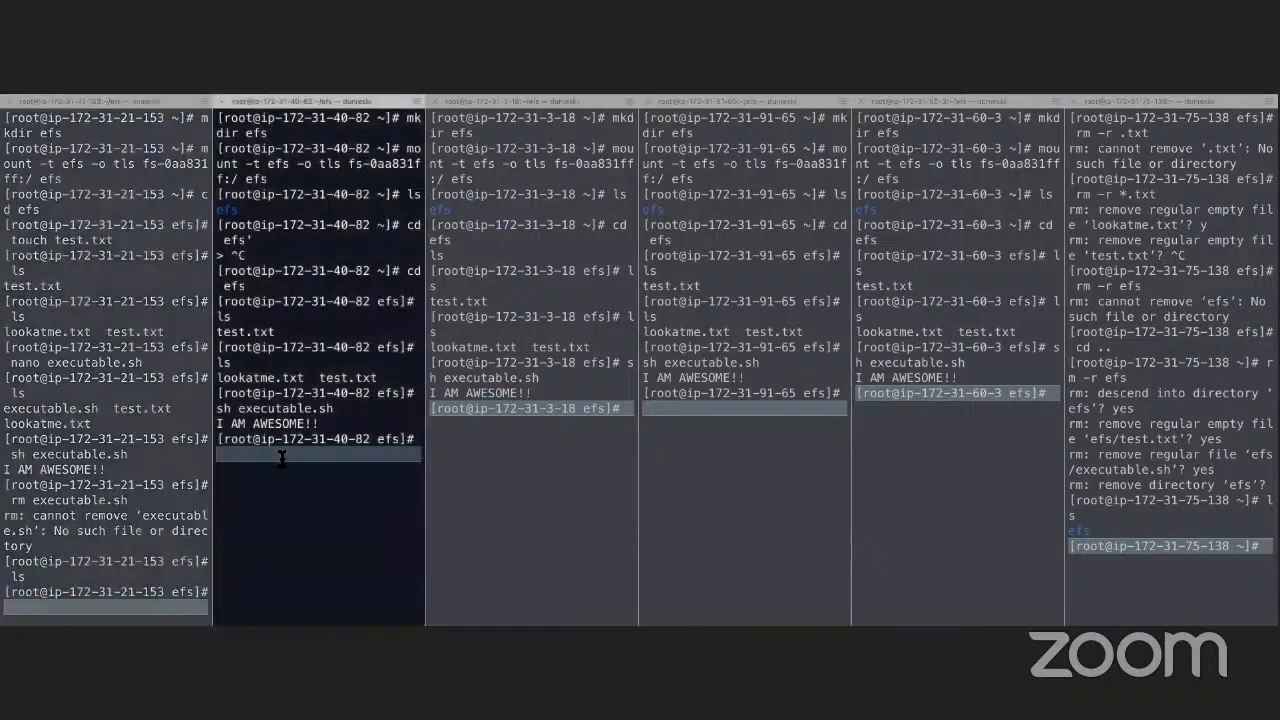
type("ls")
key("Return")
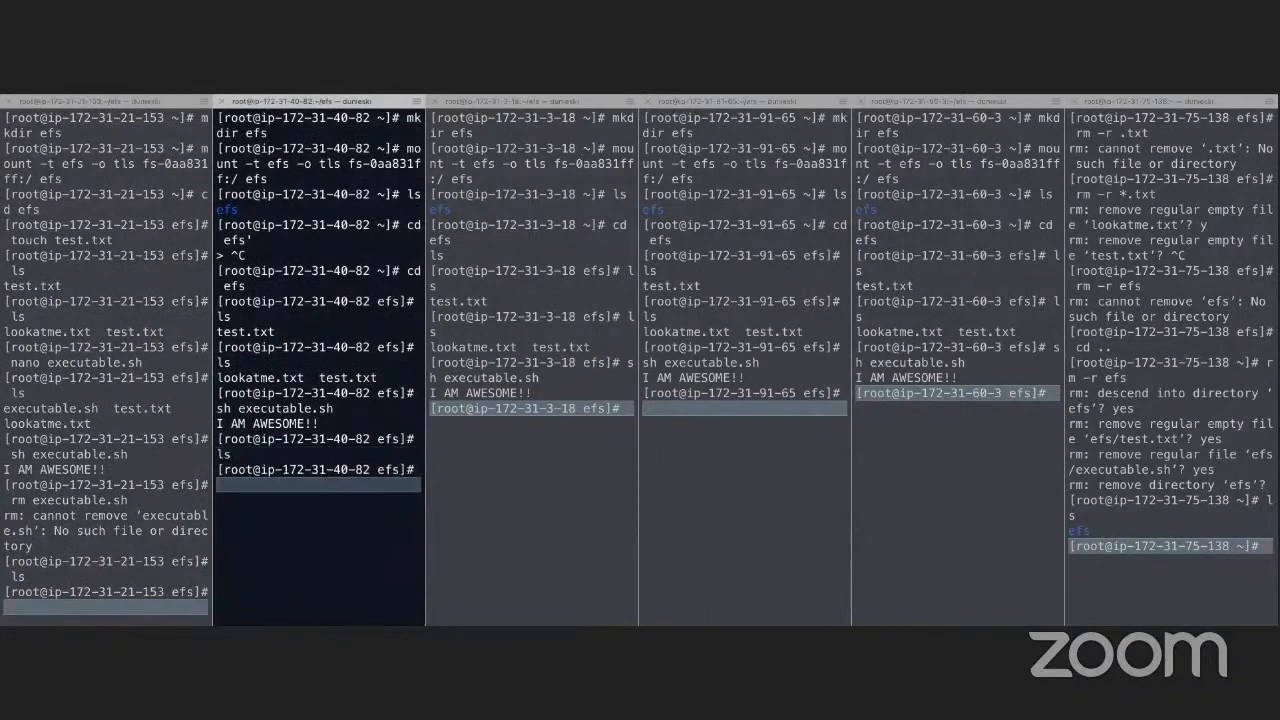
left_click(622, 409)
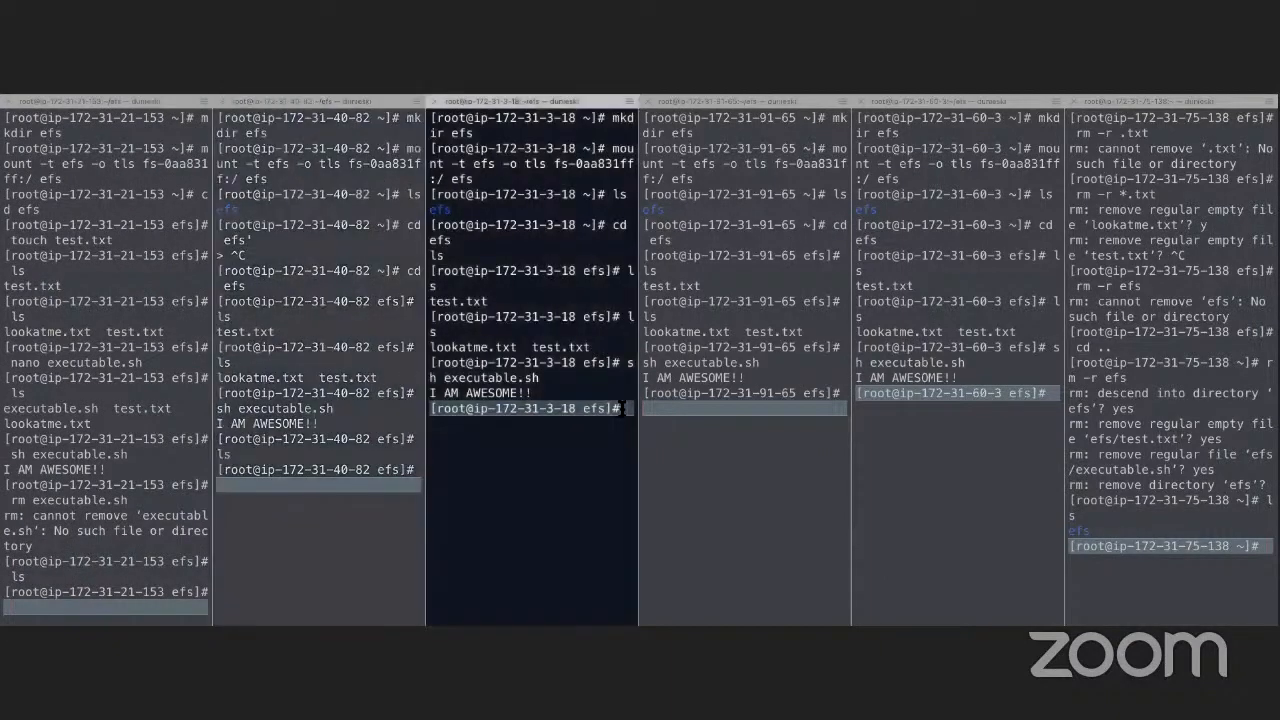
type("ls")
key("Return")
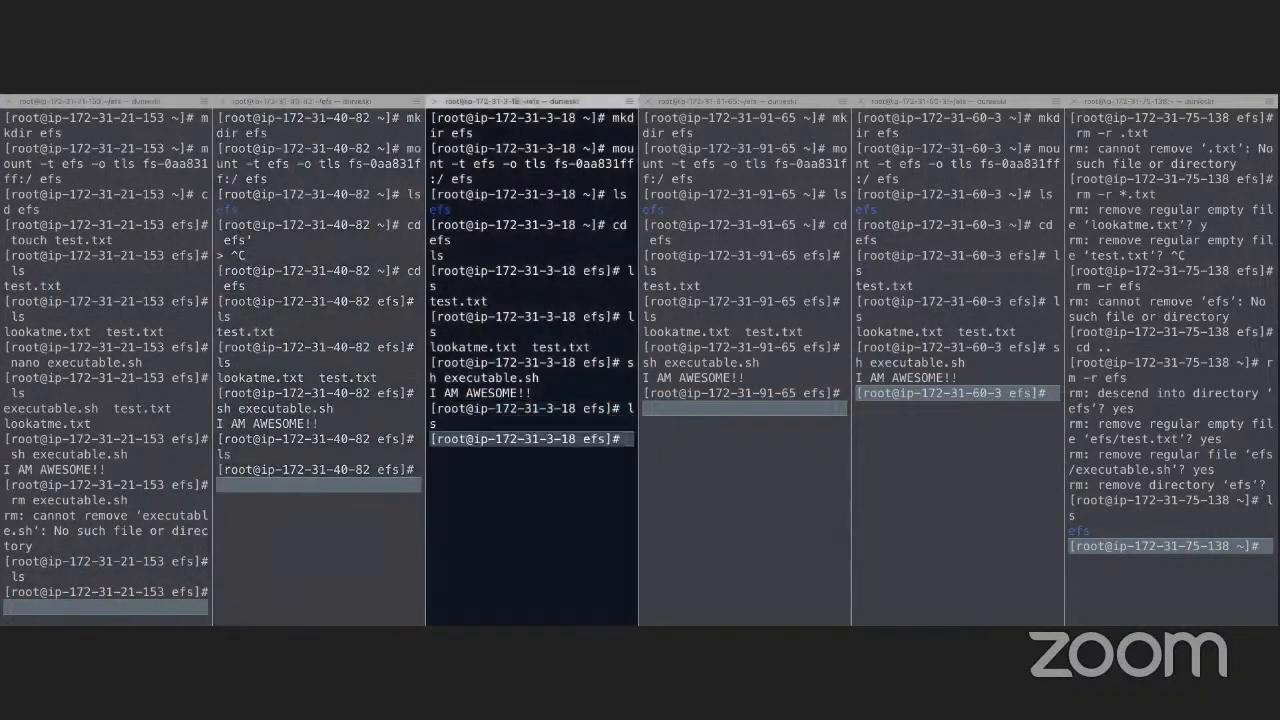
Step: List the efs directory with ls in the ip-172-31-91-65 and ip-172-31-60-3 sessions
left_click(740, 406)
type("ls")
key("Return")
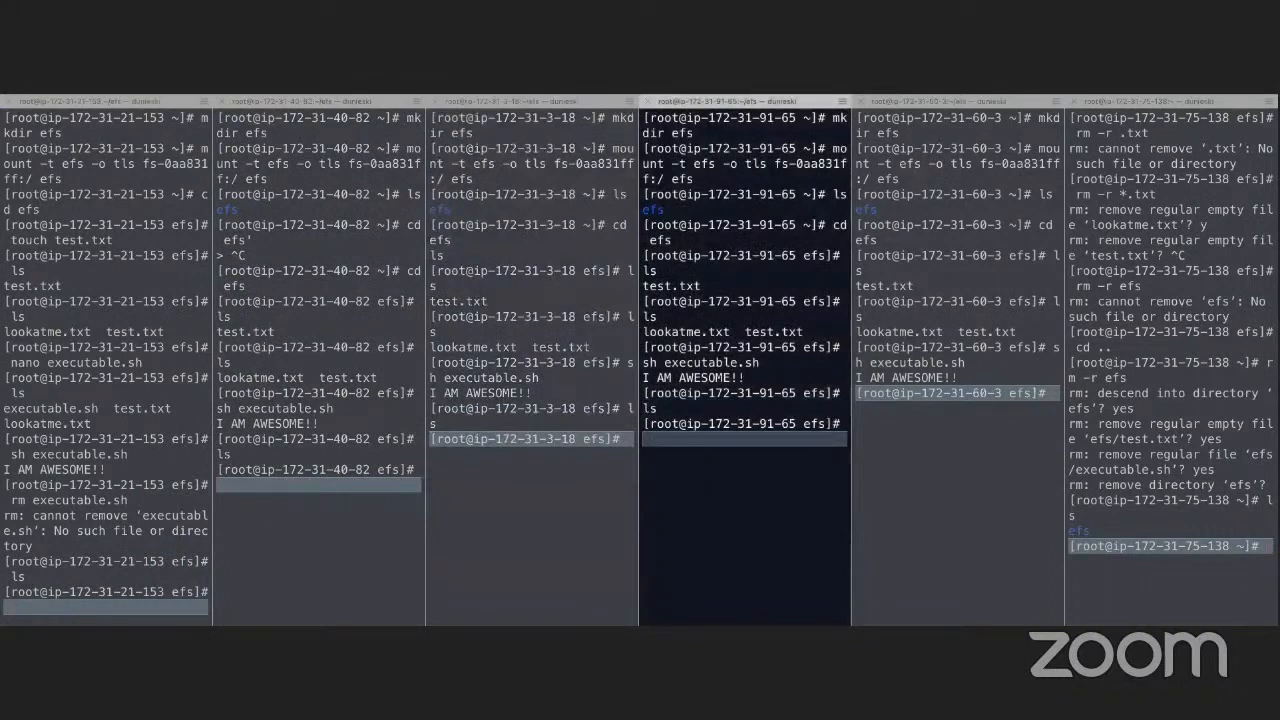
left_click(958, 406)
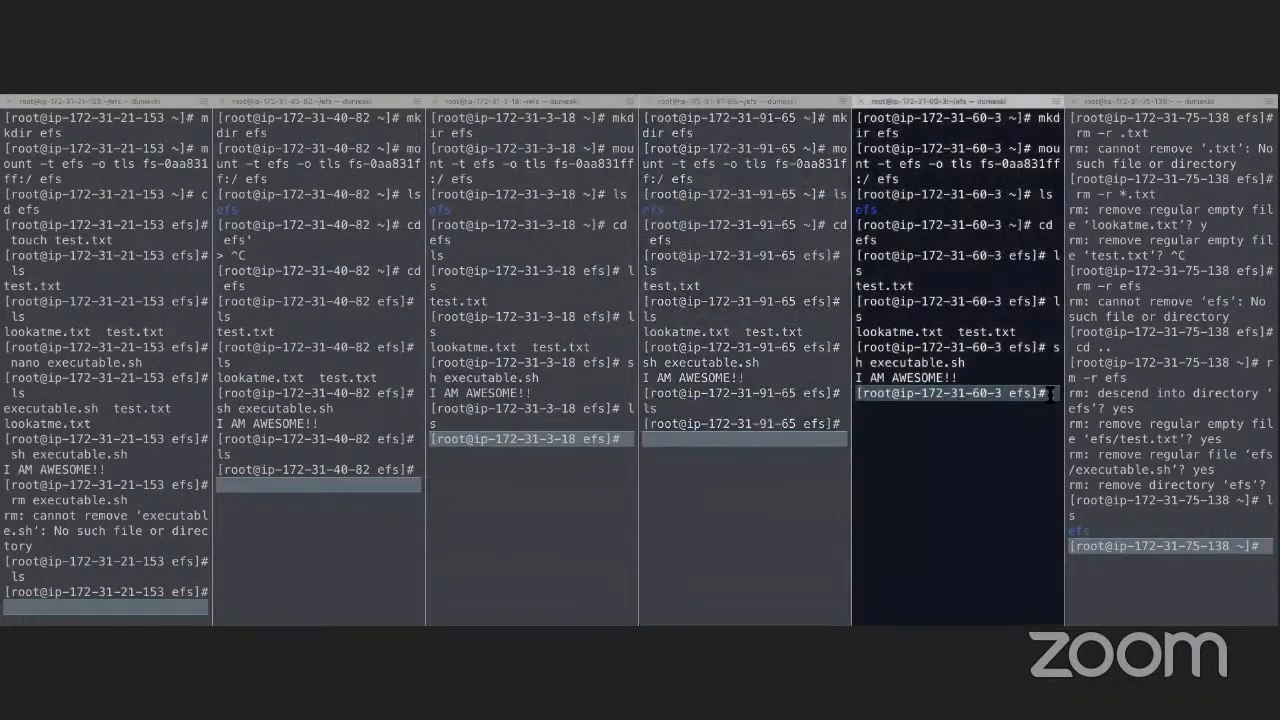
type("ls")
key("Return")
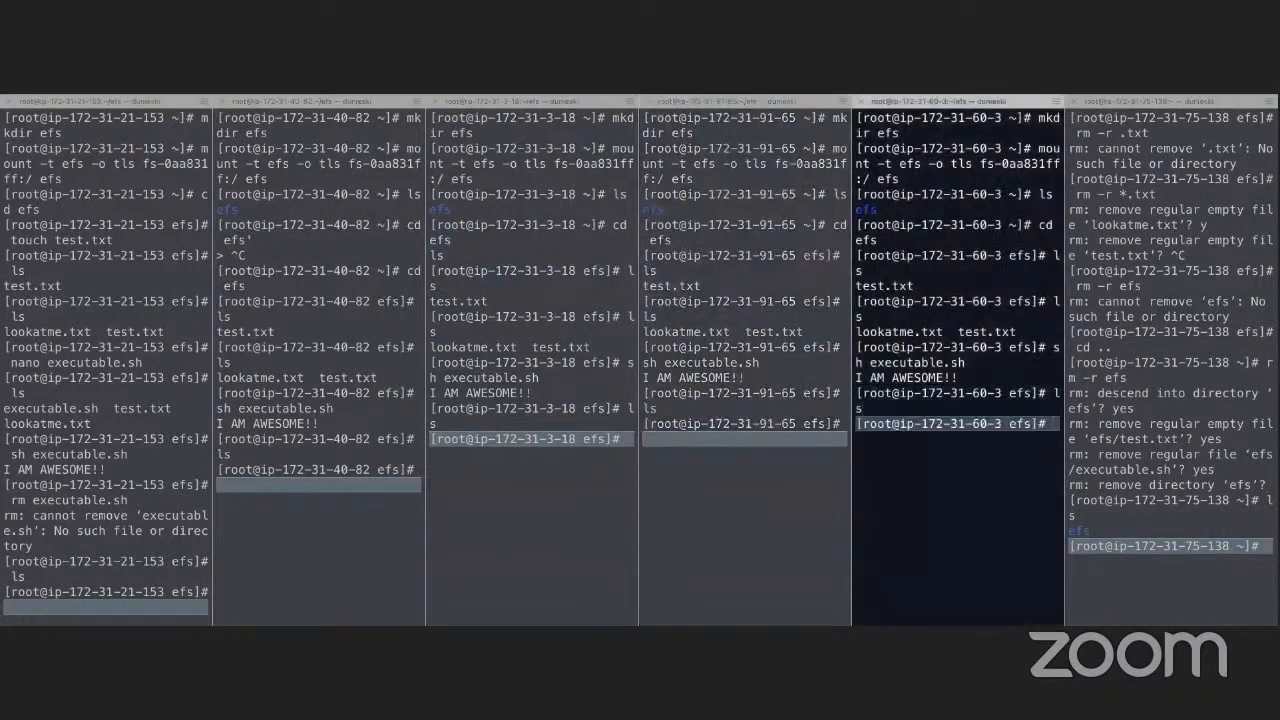
left_click(1263, 543)
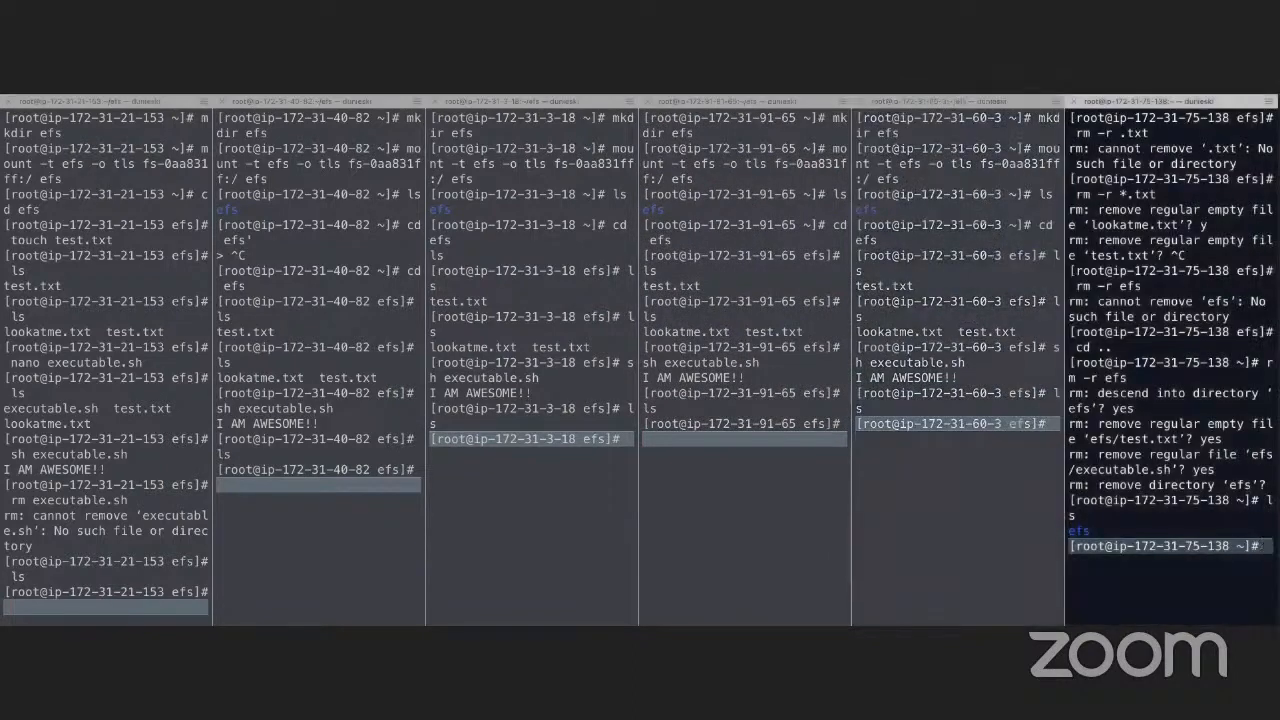
type("ls")
key("Return")
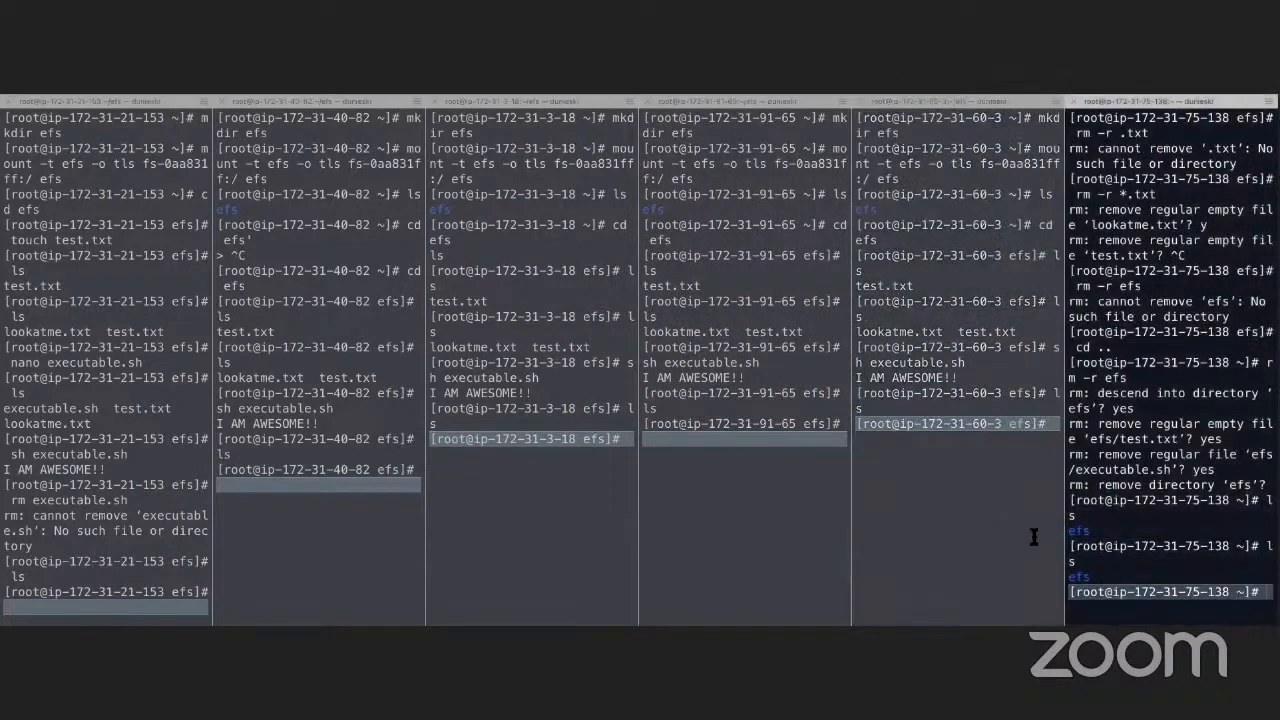
type("cd efs")
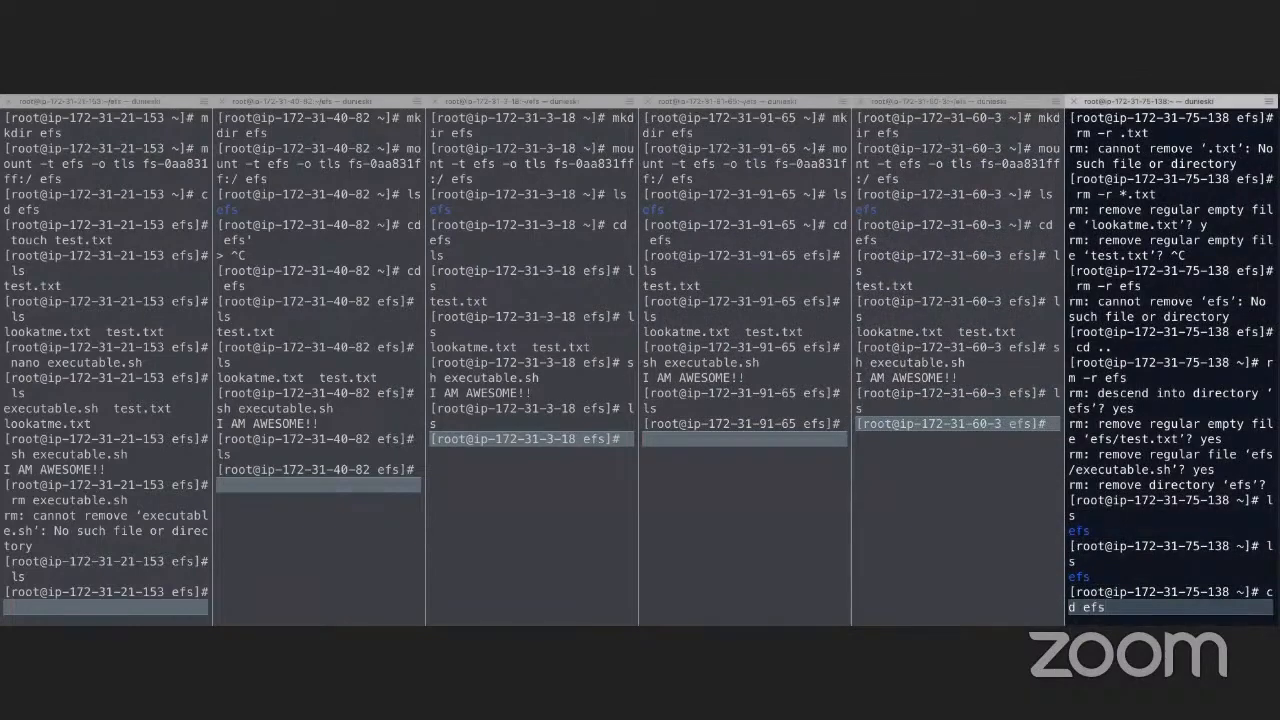
key("Return")
type("ls")
key("Return")
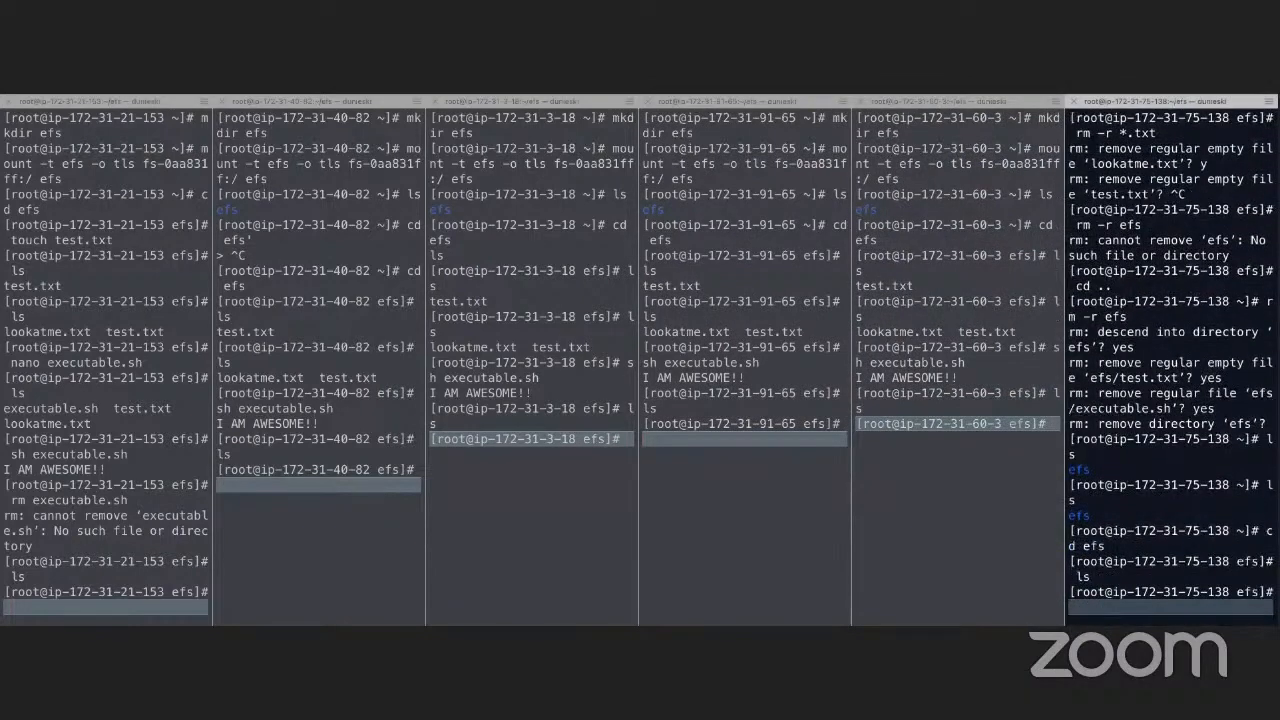